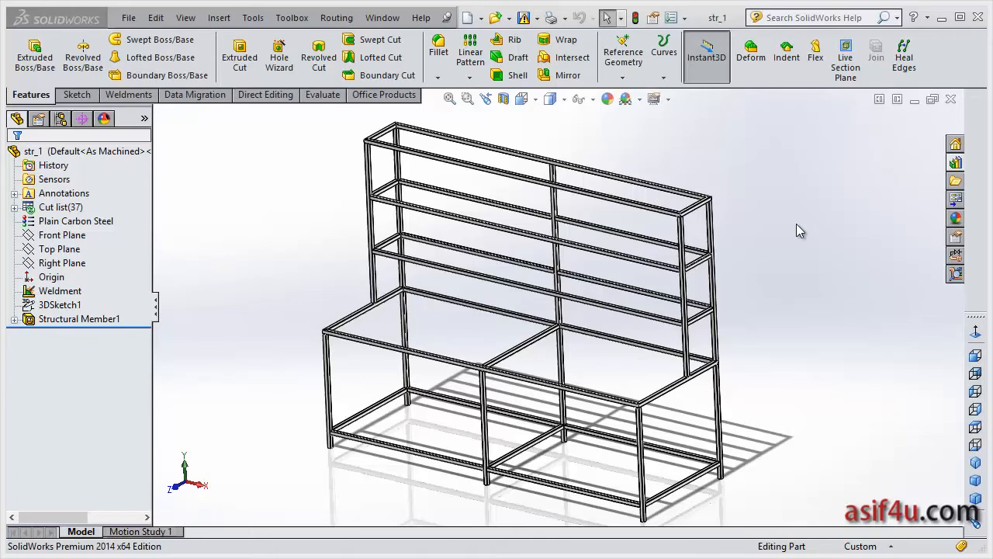
Examine the str_1 shelving frame and zoom in on the joints between its structural members.
left_click(147, 96)
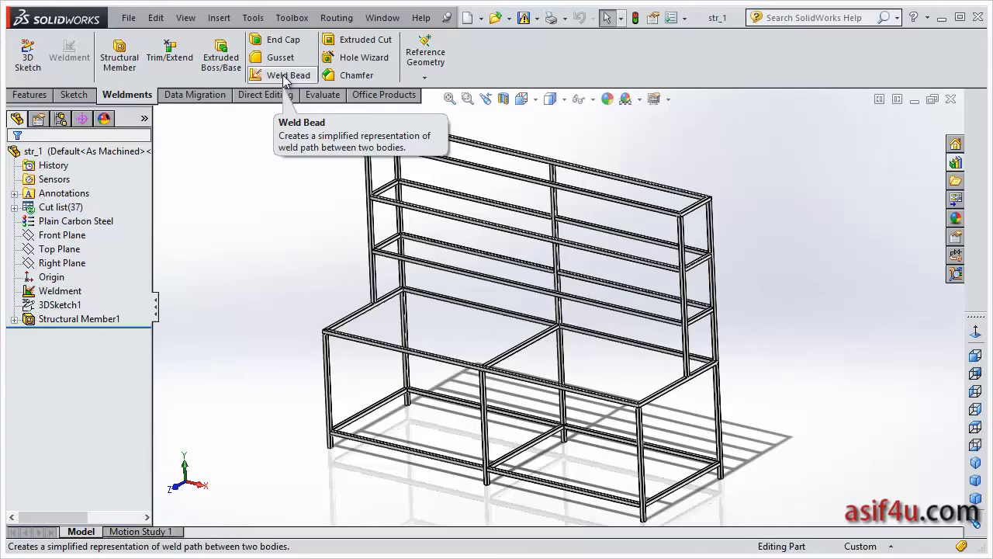
left_click(29, 94)
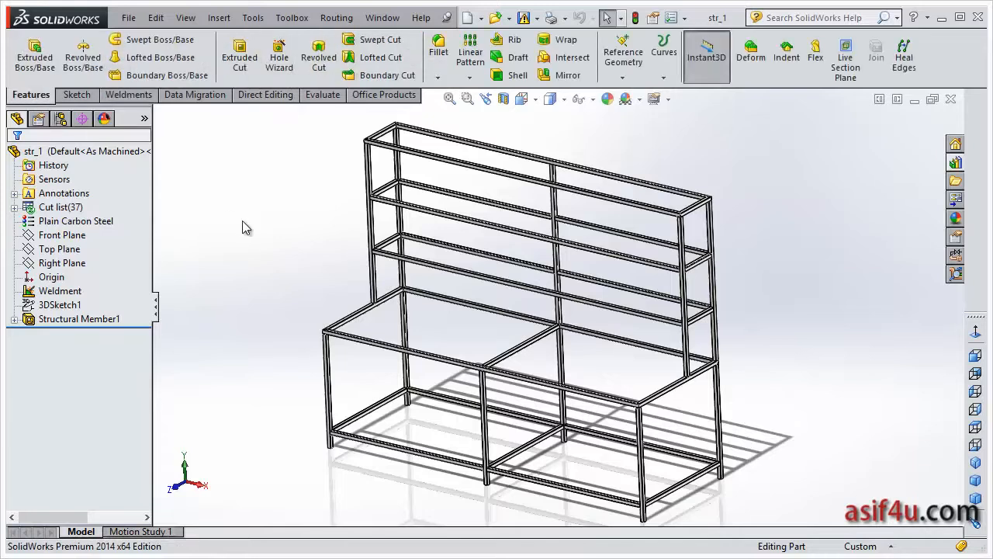
scroll(384, 159, "down", 3)
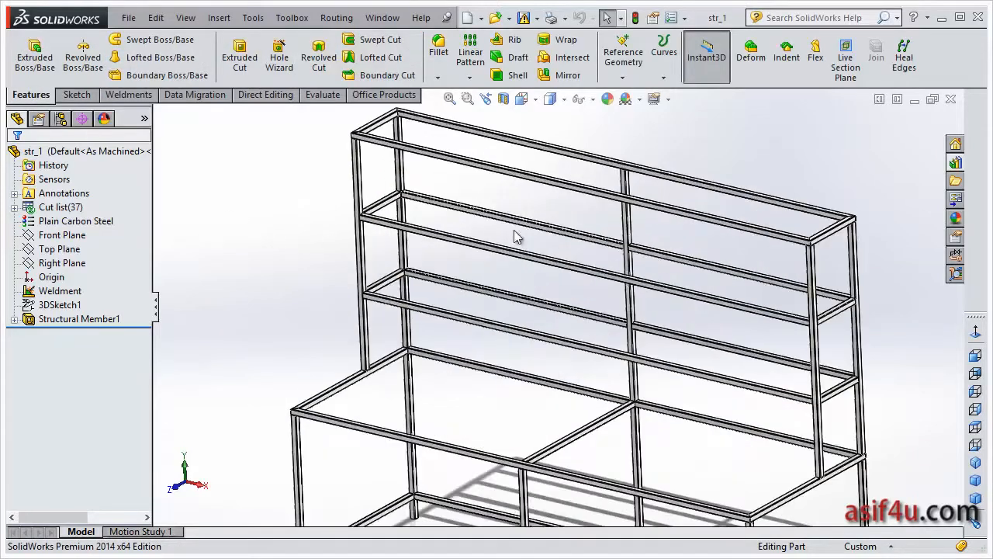
scroll(635, 268, "down", 5)
scroll(574, 240, "down", 3)
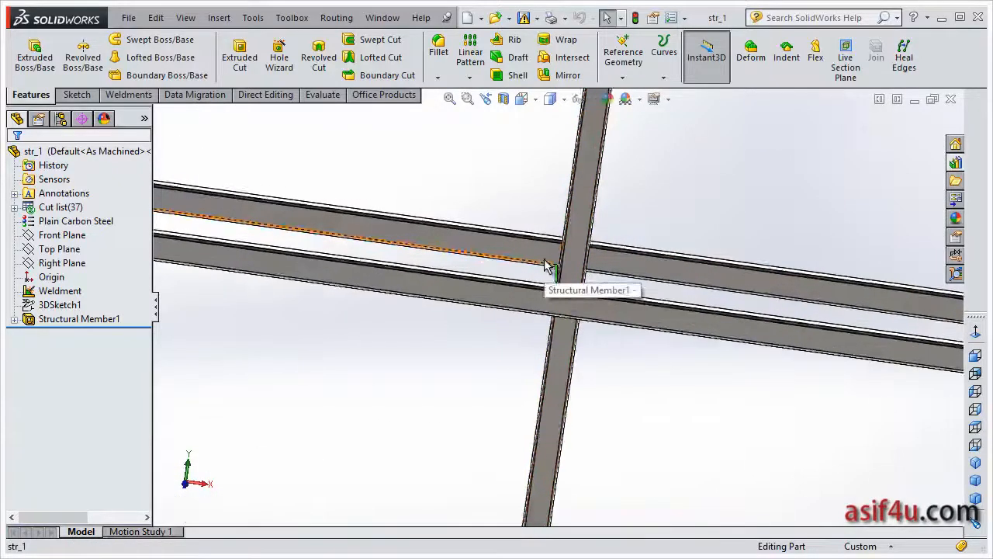
scroll(545, 265, "up", 3)
scroll(545, 265, "up", 5)
middle_click_drag(544, 288, 499, 328)
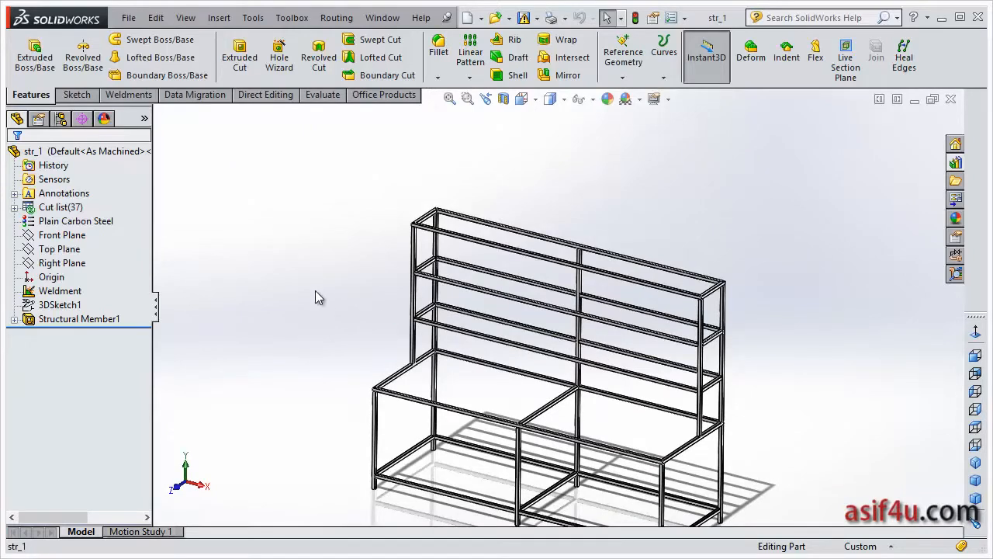
Switch to the Dinning Table assembly, inspect it and open its Structure component in a separate window.
left_click(382, 17)
left_click(407, 170)
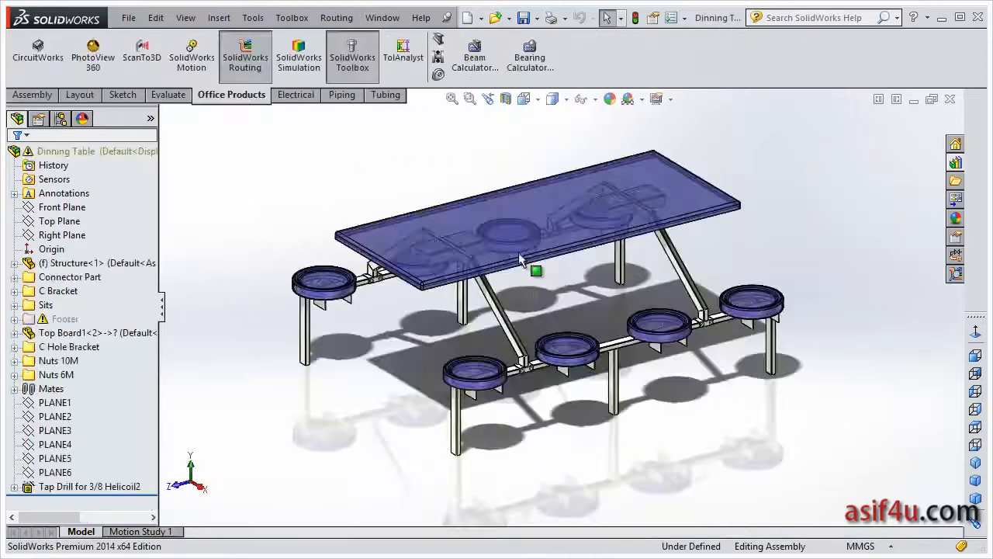
middle_click_drag(543, 305, 549, 365)
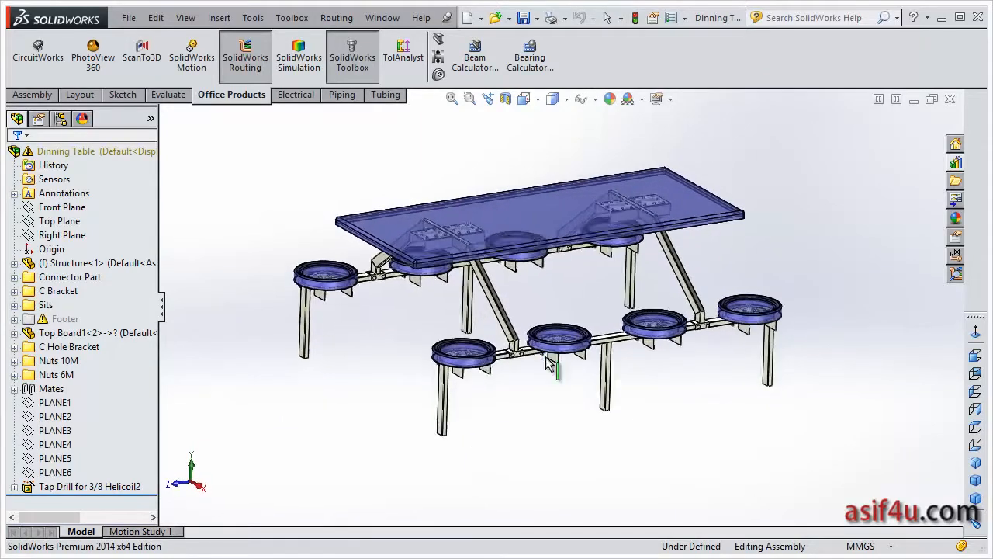
left_click(99, 270)
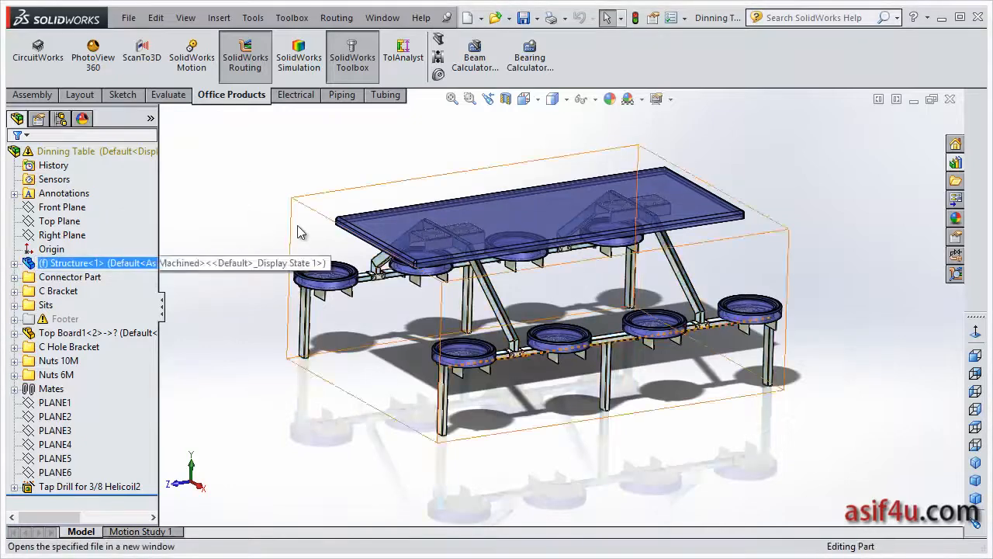
left_click(297, 225)
Examine the Structure frame from several angles, including the cut ends of its sloped members.
middle_click_drag(525, 282, 513, 219)
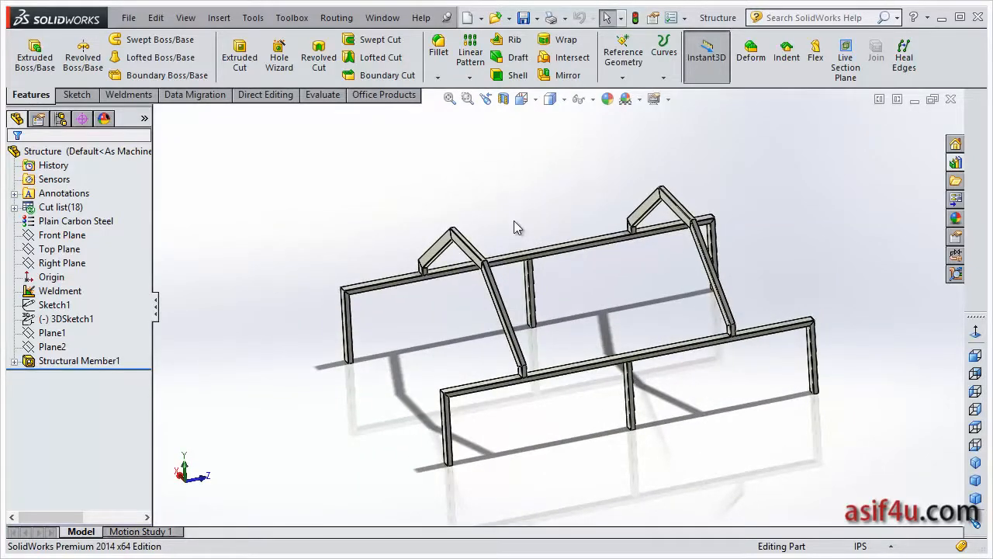
middle_click_drag(572, 288, 643, 268)
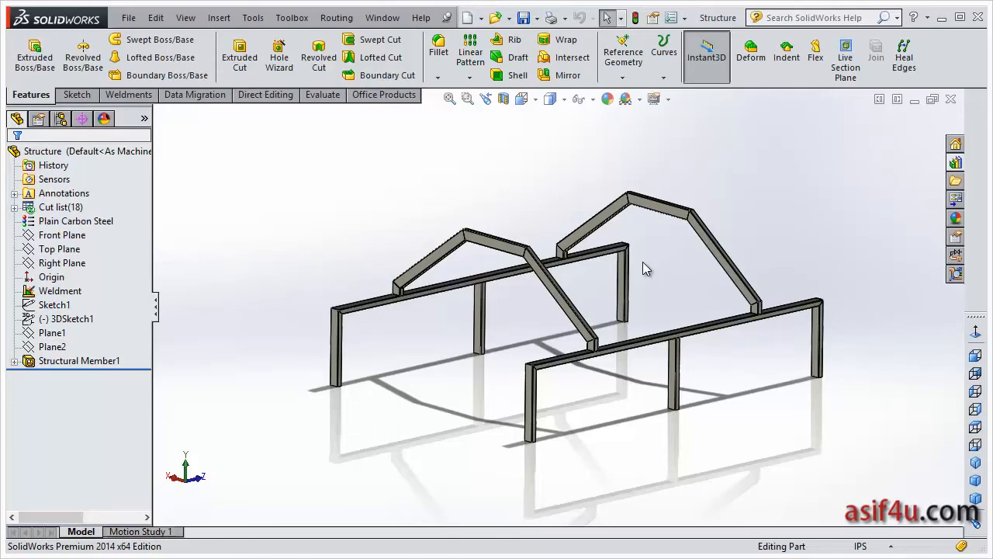
middle_click_drag(563, 443, 481, 206)
scroll(481, 208, "down", 6)
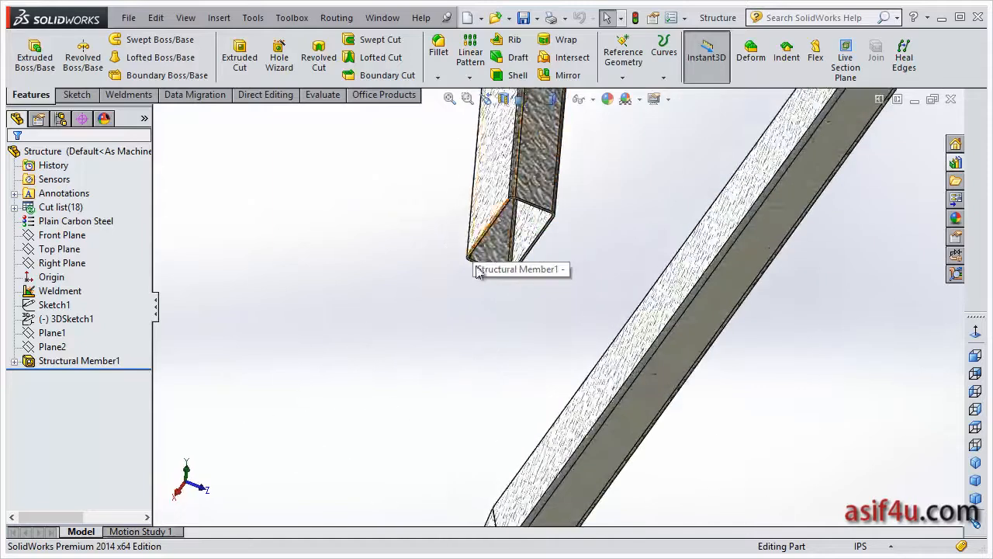
scroll(532, 232, "up", 6)
middle_click_drag(583, 274, 609, 218)
scroll(613, 198, "down", 2)
scroll(613, 190, "up", 2)
scroll(612, 149, "up", 2)
middle_click_drag(613, 161, 616, 199)
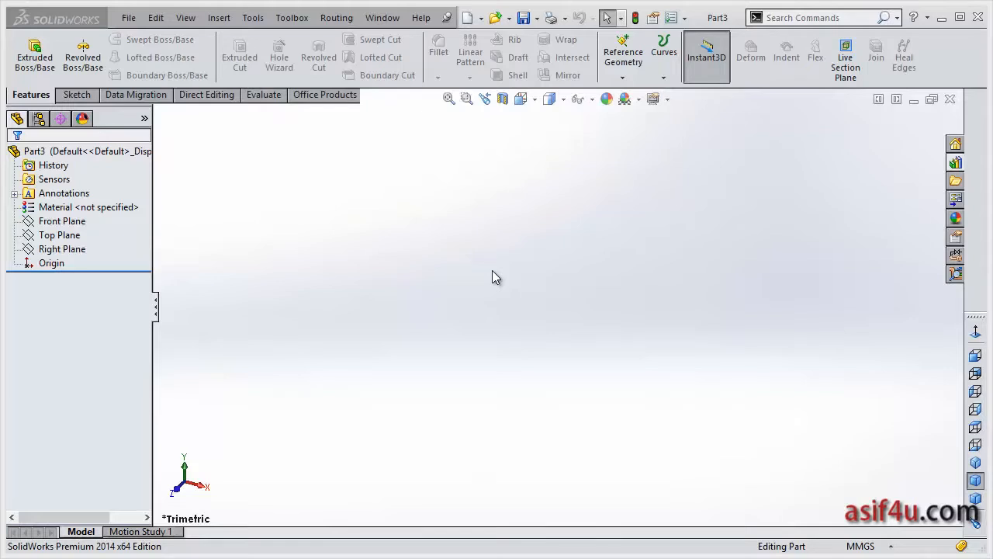
Add the Weldments command set to the CommandManager for the empty part and show its tools.
right_click(89, 98)
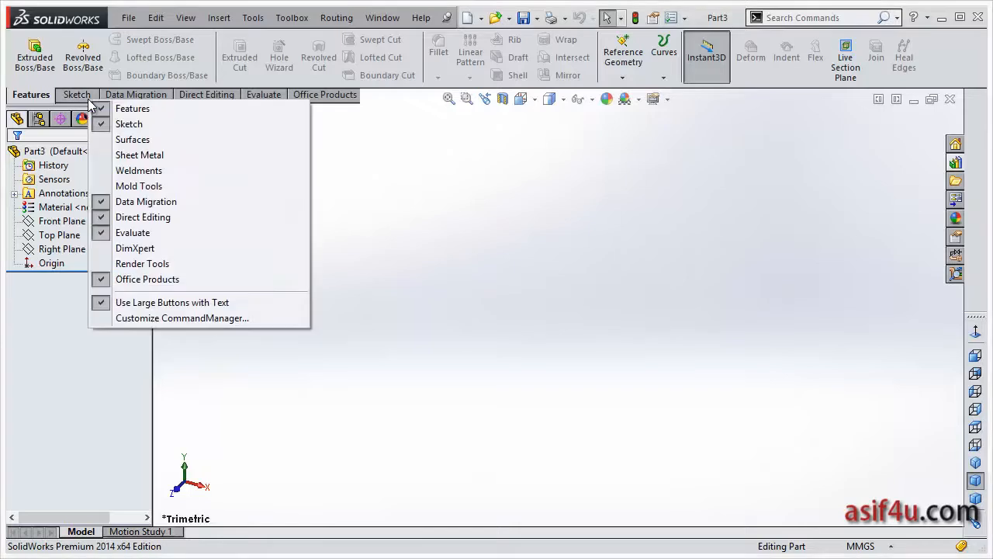
left_click(120, 170)
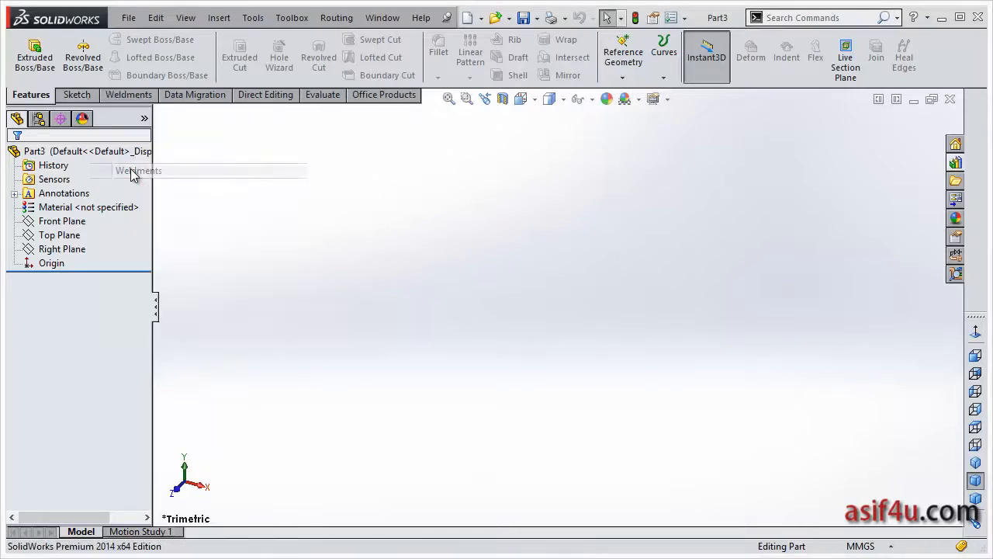
left_click(130, 98)
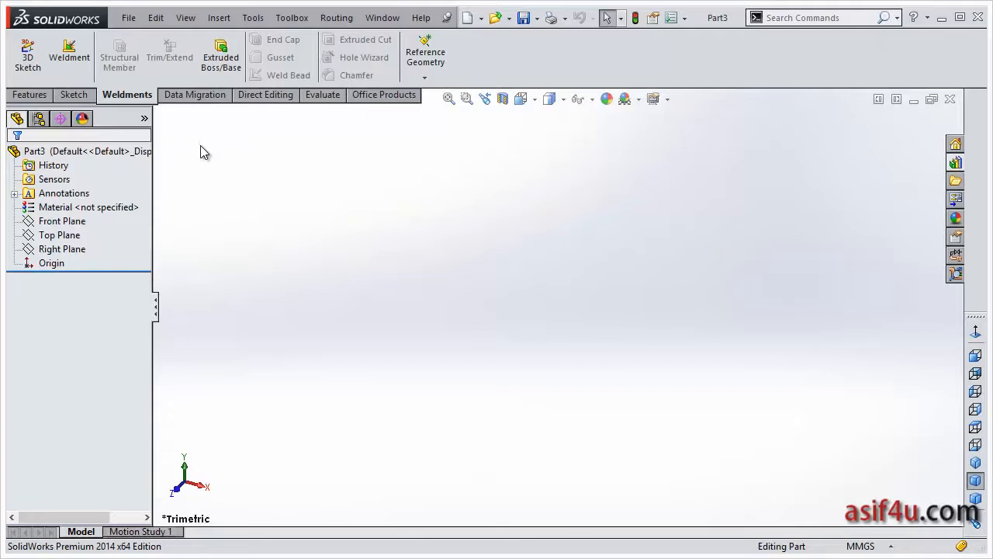
Start a sketch on the Front Plane and draw a center rectangle about 237 mm wide, centred on the origin.
left_click(74, 94)
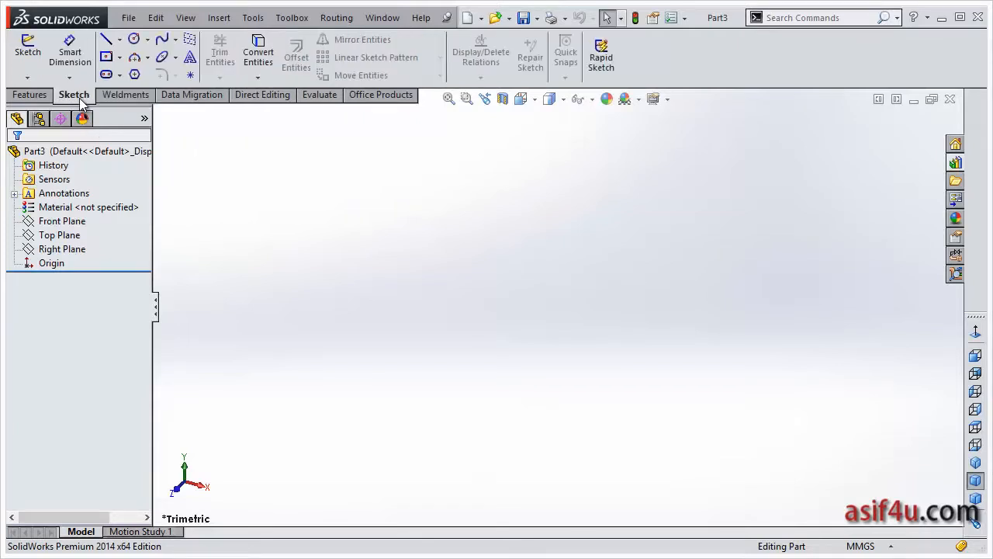
left_click(56, 221)
left_click(63, 201)
key("s")
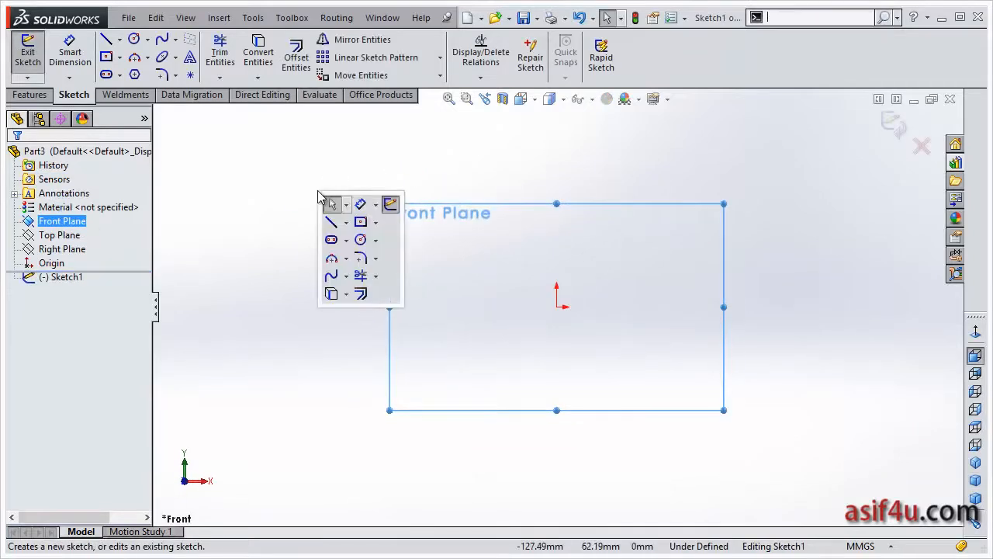
left_click(360, 222)
left_click(556, 307)
left_click(779, 401)
key("Escape")
Dimension the rectangle's width as 500 mm below its lower edge.
key("s")
left_click(662, 185)
left_click(613, 404)
left_click(555, 461)
type("500")
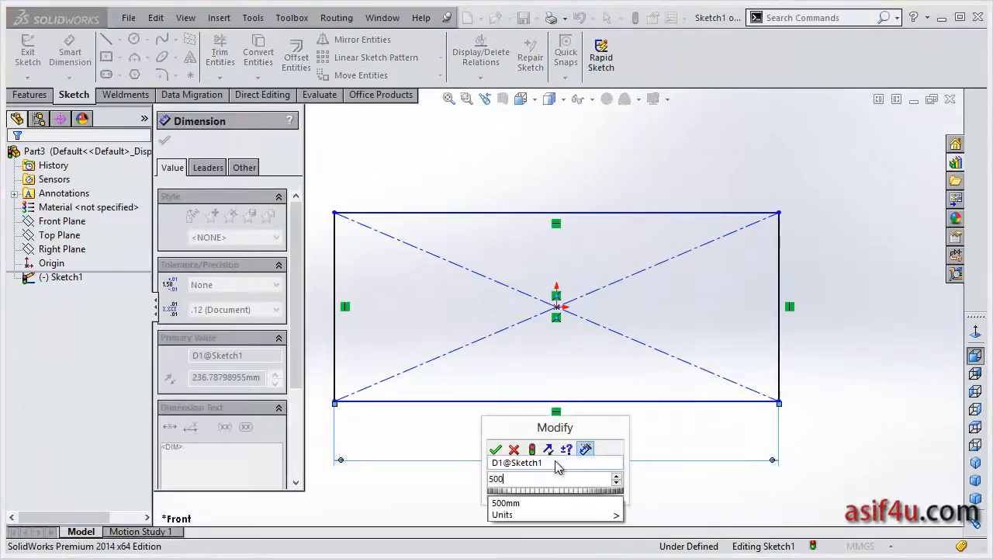
key("Return")
Dimension the rectangle's height as 200 mm and exit the sketch.
left_click(780, 337)
left_click(841, 304)
type("200")
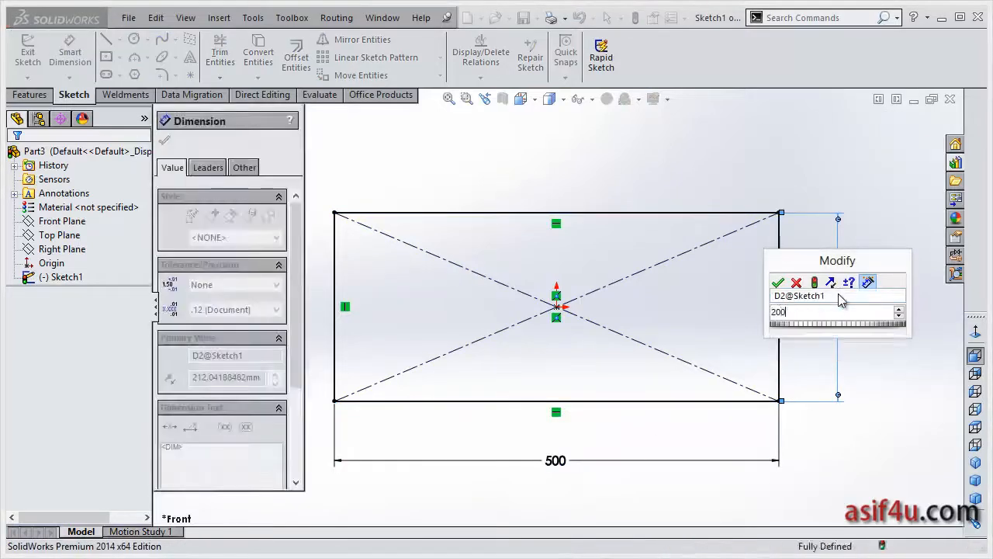
key("Return")
key("Escape")
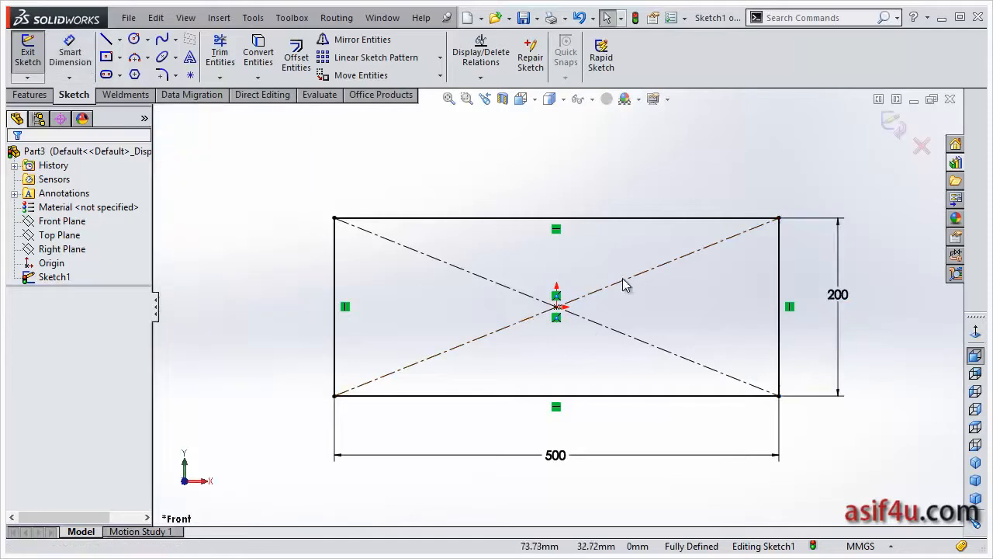
left_click(890, 124)
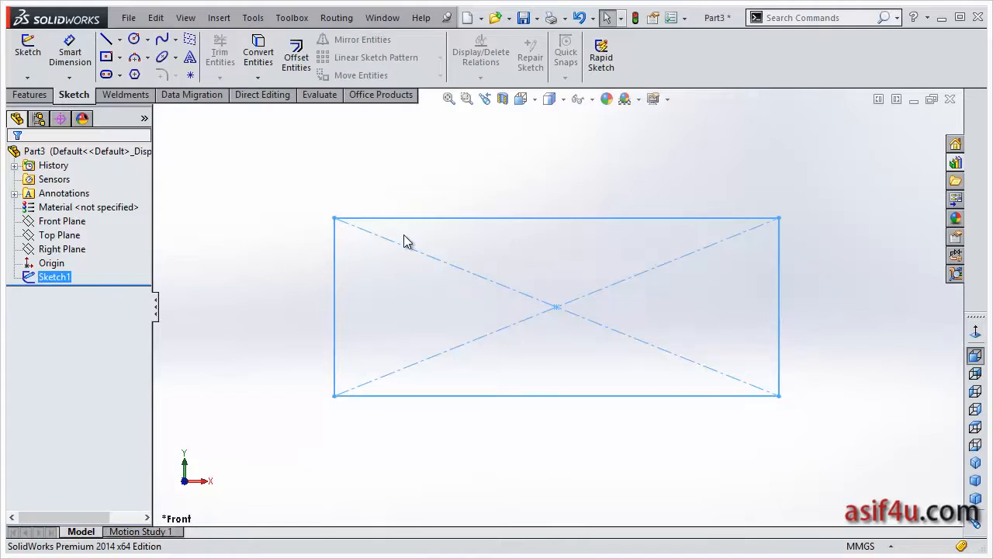
Start a weldment Structural Member with the iso standard and the rectangular tube profile type.
left_click(125, 95)
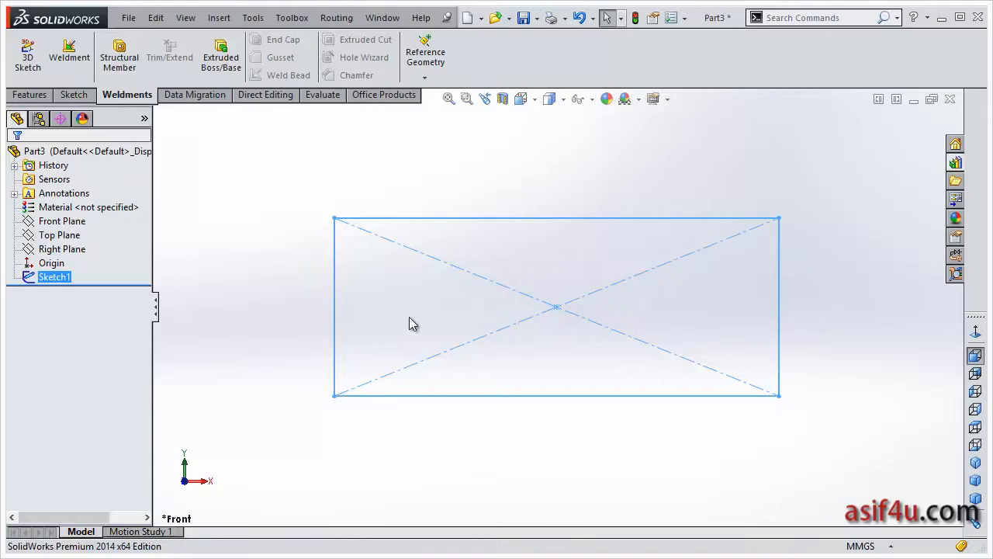
left_click(118, 57)
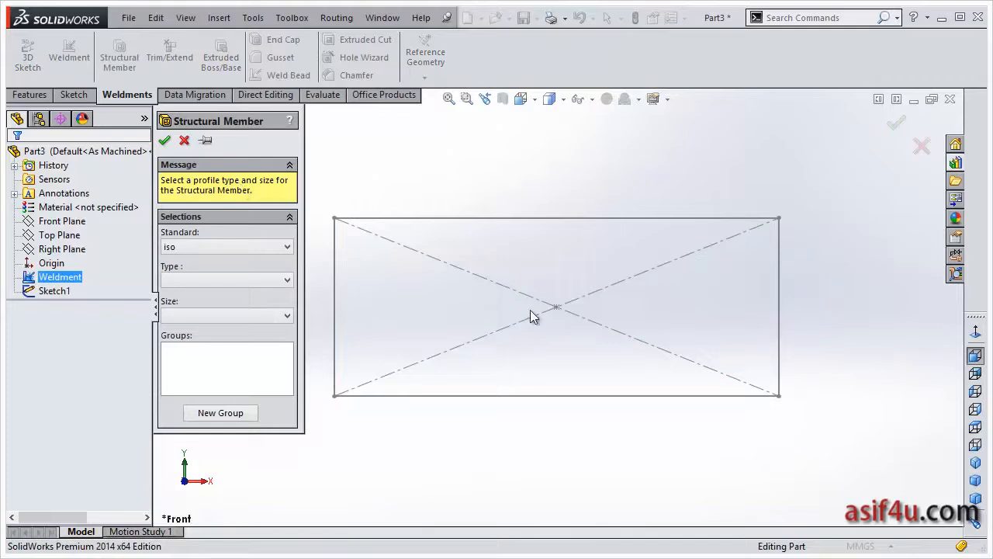
left_click(262, 247)
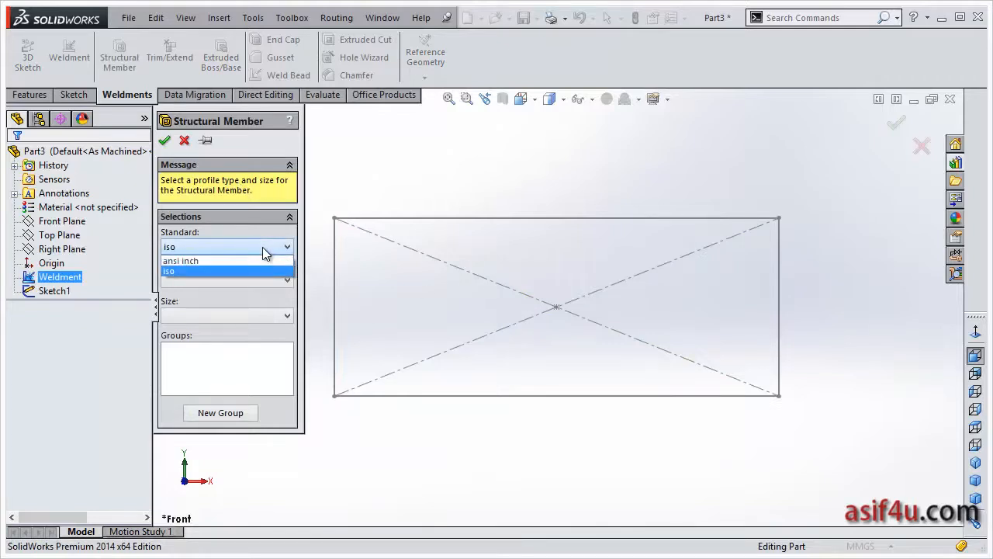
left_click(262, 271)
left_click(261, 279)
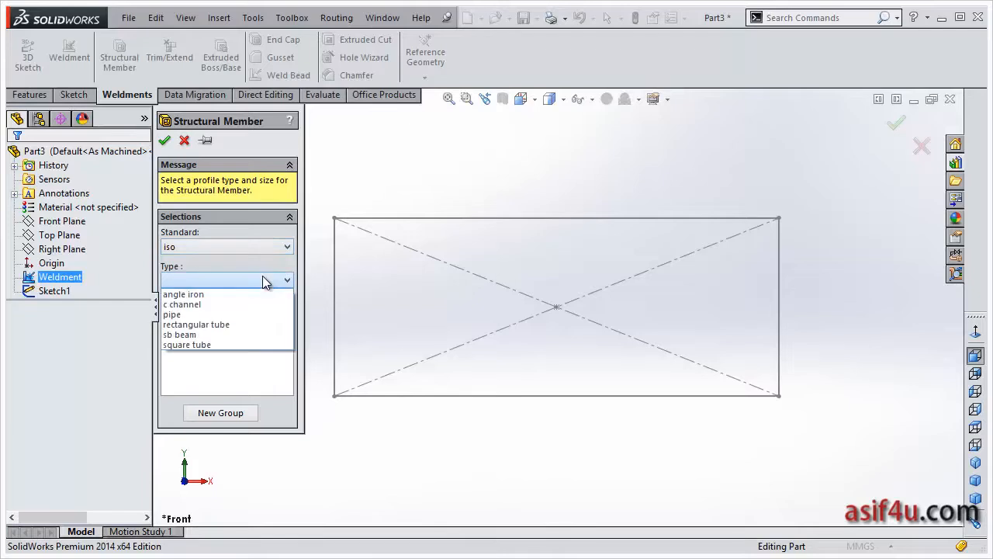
left_click(244, 326)
Keep the rectangular tube type and set the structural member's profile size to 50 x 30 x 2.6.
left_click(247, 316)
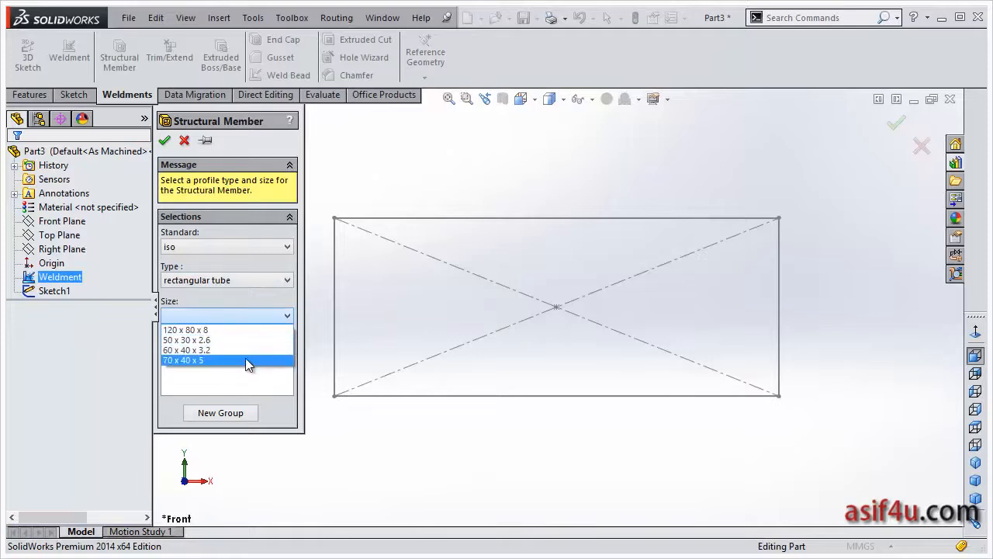
left_click(251, 284)
left_click(251, 283)
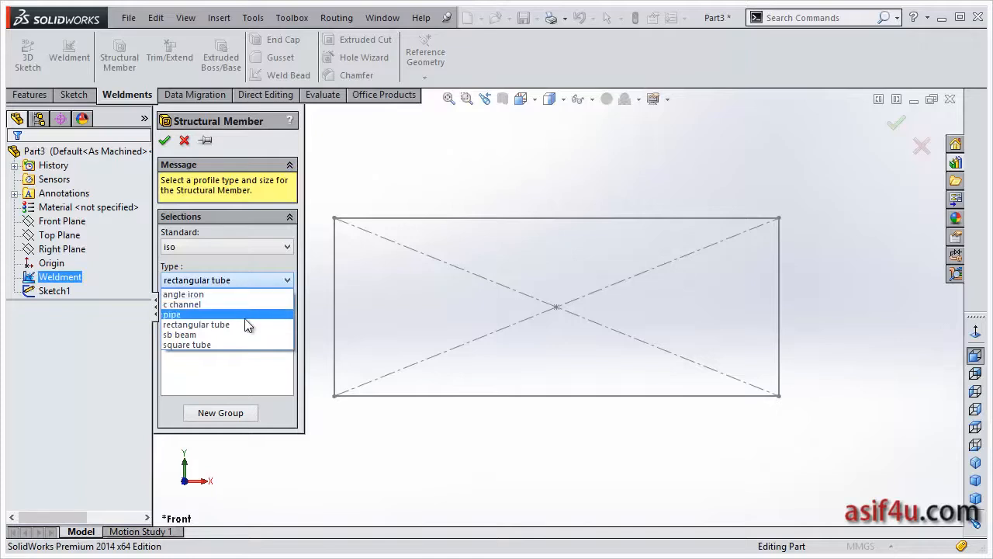
left_click(247, 325)
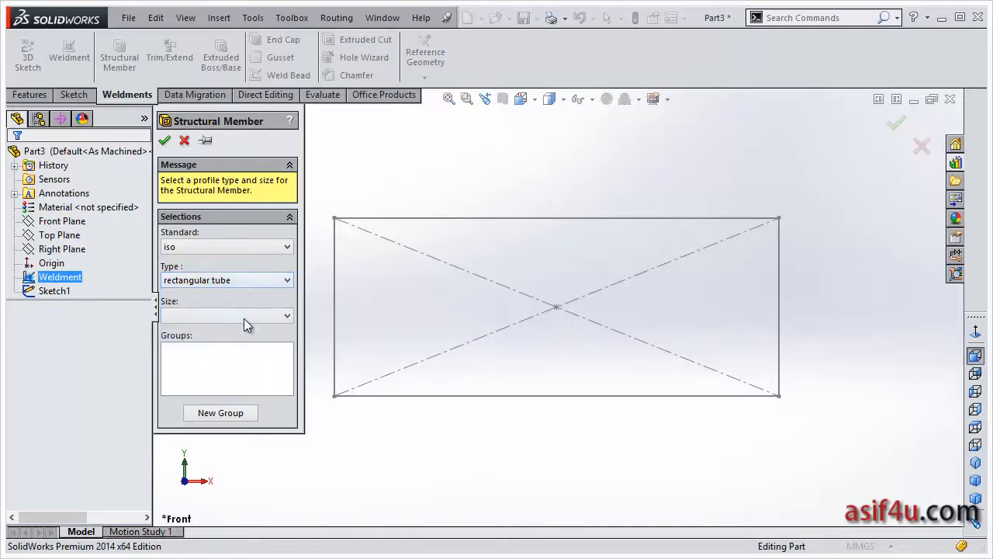
left_click(243, 315)
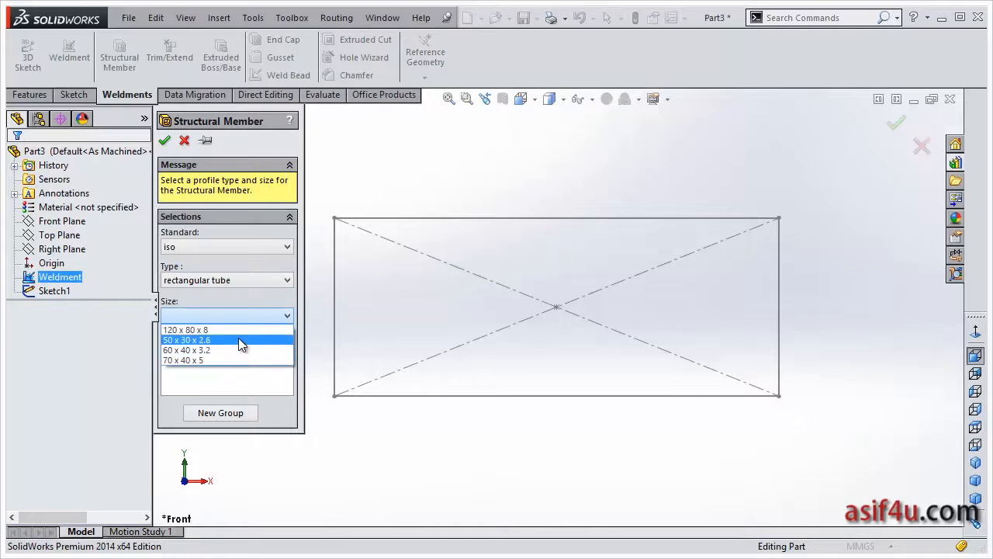
left_click(239, 340)
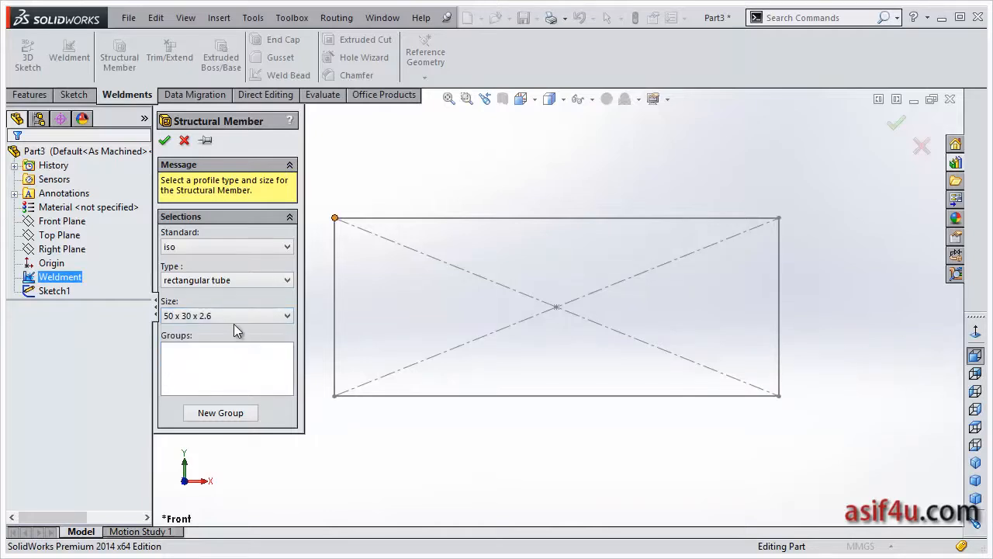
Select the rectangle's left vertical line as the first path segment of the structural member's group.
scroll(435, 242, "down", 2)
scroll(366, 297, "up", 3)
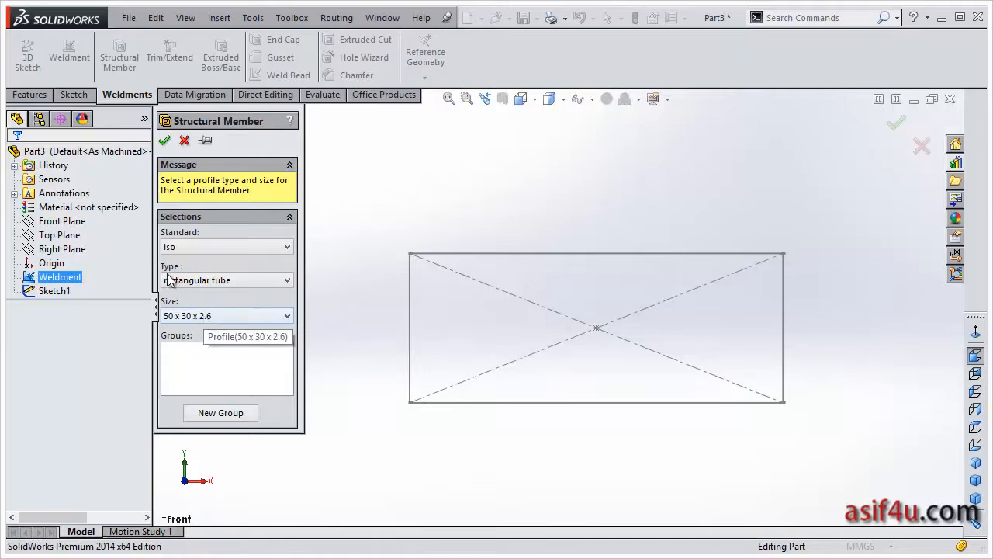
middle_click_drag(500, 234, 479, 286)
left_click(214, 355)
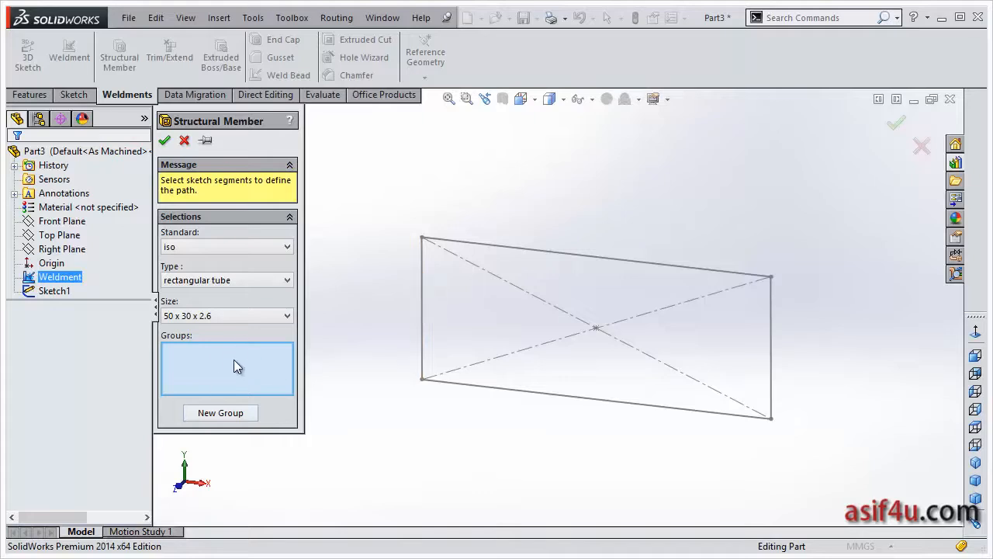
left_click(422, 269)
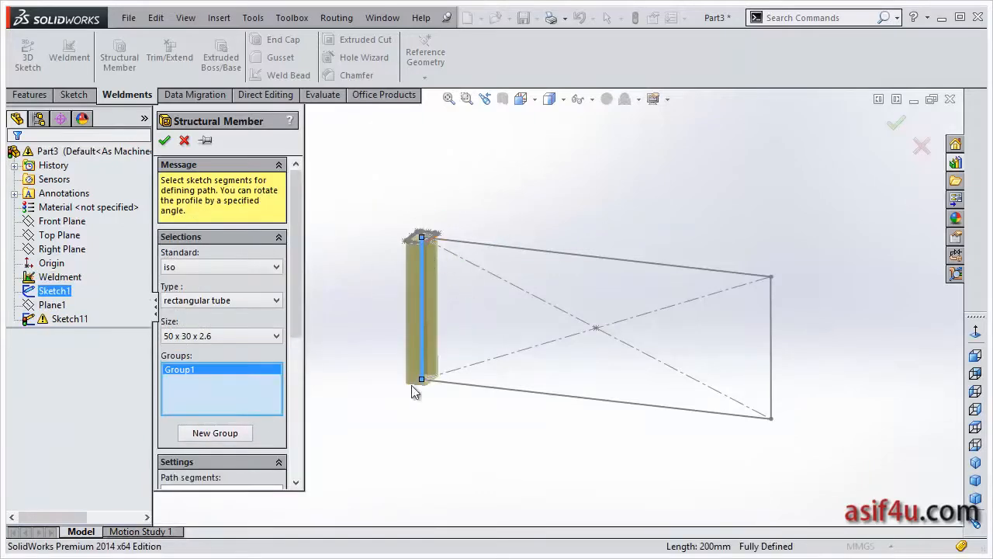
scroll(294, 281, "down", 3)
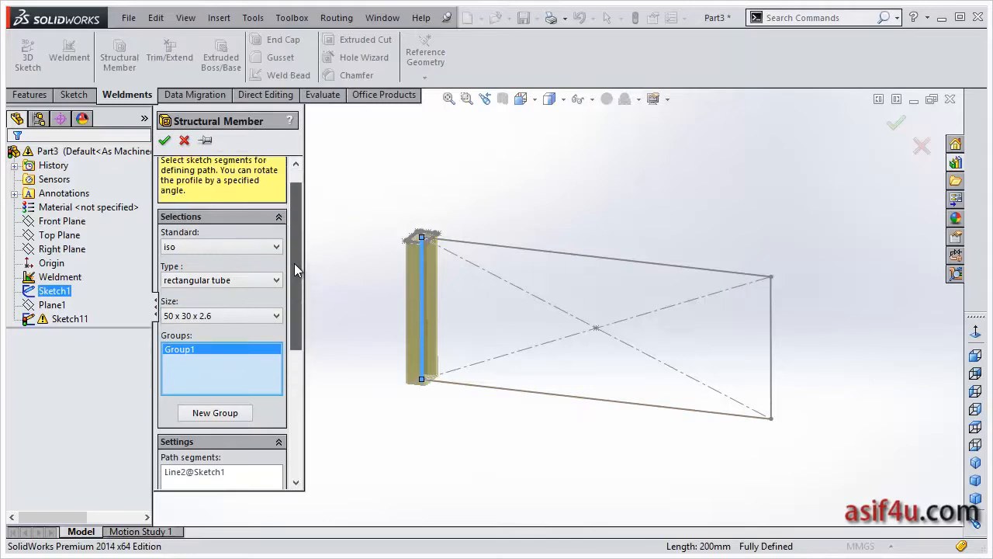
scroll(288, 310, "up", 3)
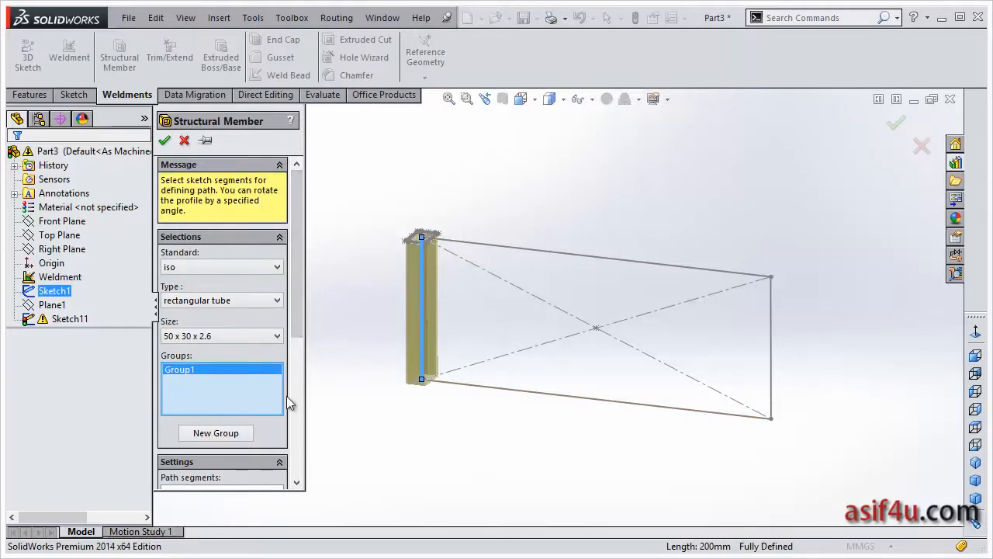
Add the rectangle's upper horizontal line to the first group's path segments and view the frame from the front.
scroll(297, 341, "down", 3)
scroll(297, 367, "down", 3)
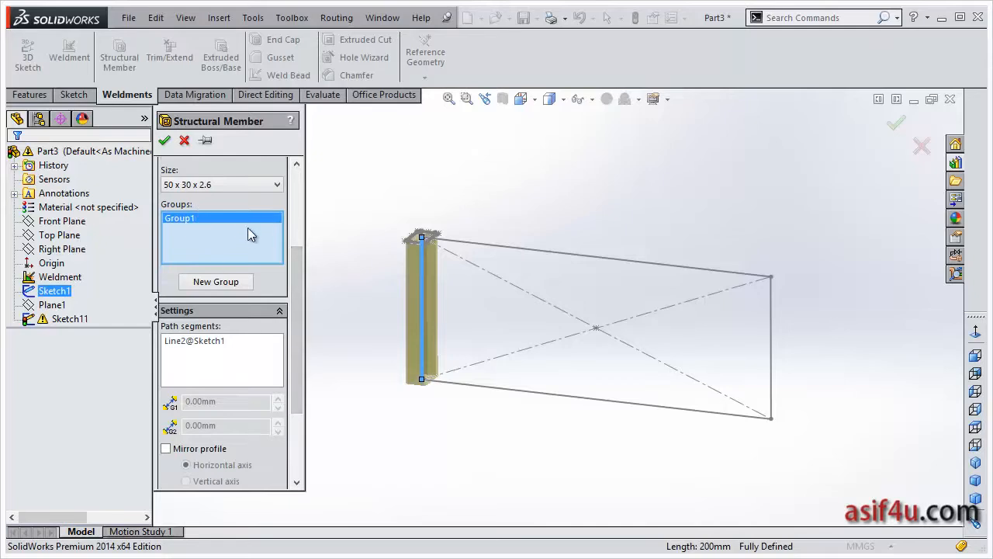
left_click(212, 354)
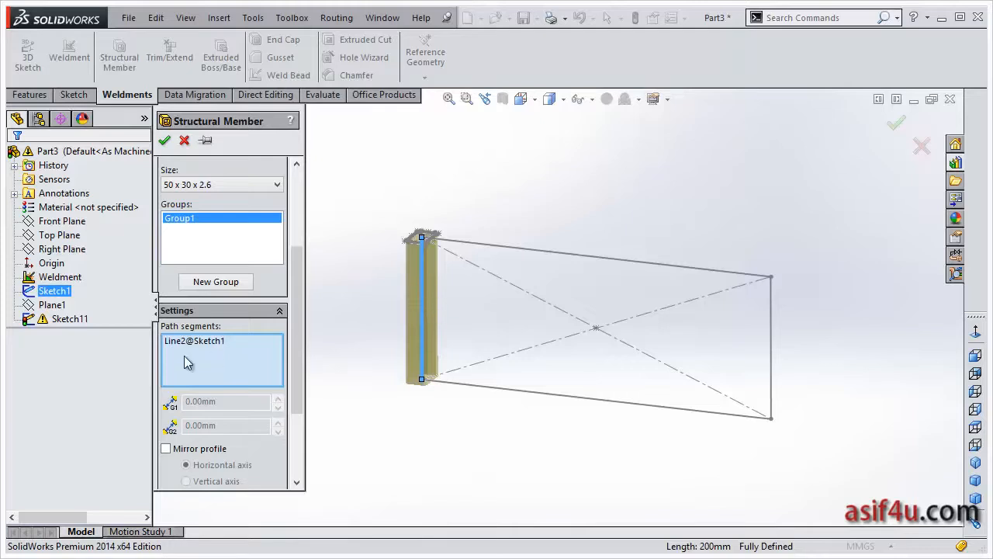
left_click(455, 242)
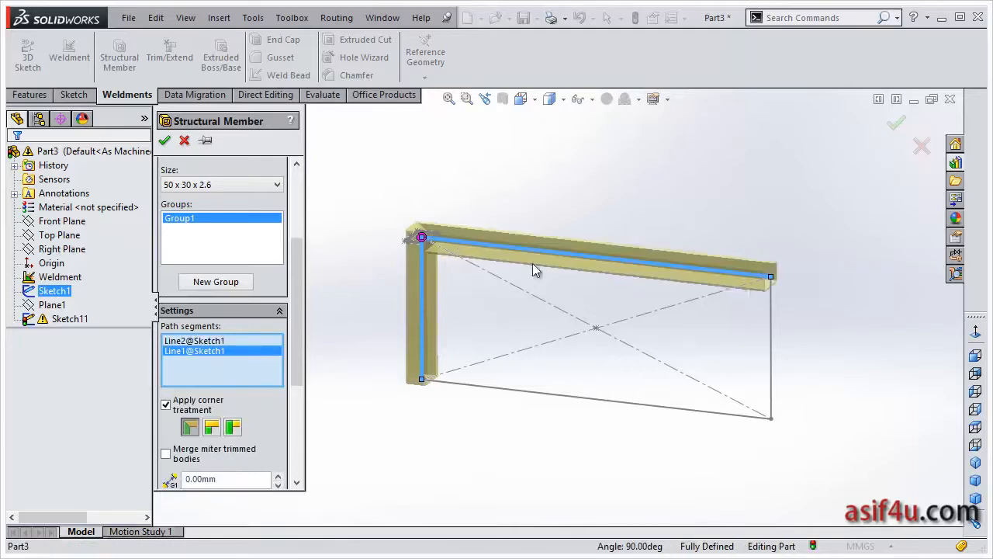
left_click(975, 355)
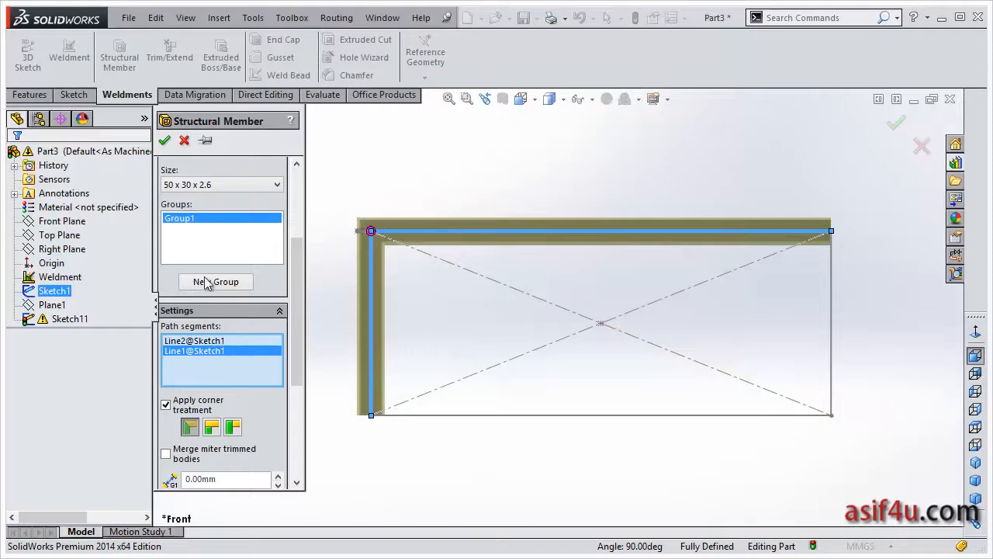
Create a second group using the rectangle's right vertical and lower horizontal lines as its path segments.
left_click(199, 239)
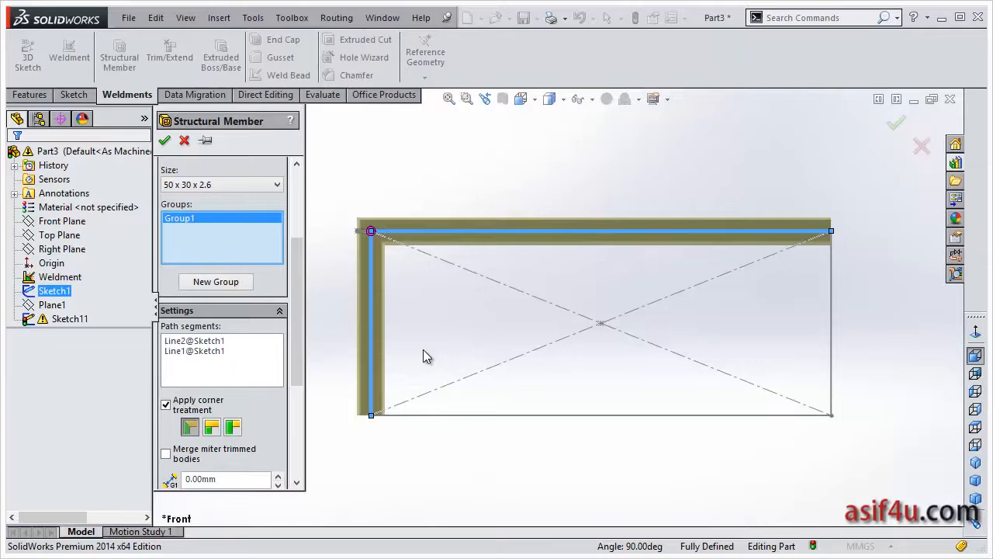
left_click(216, 282)
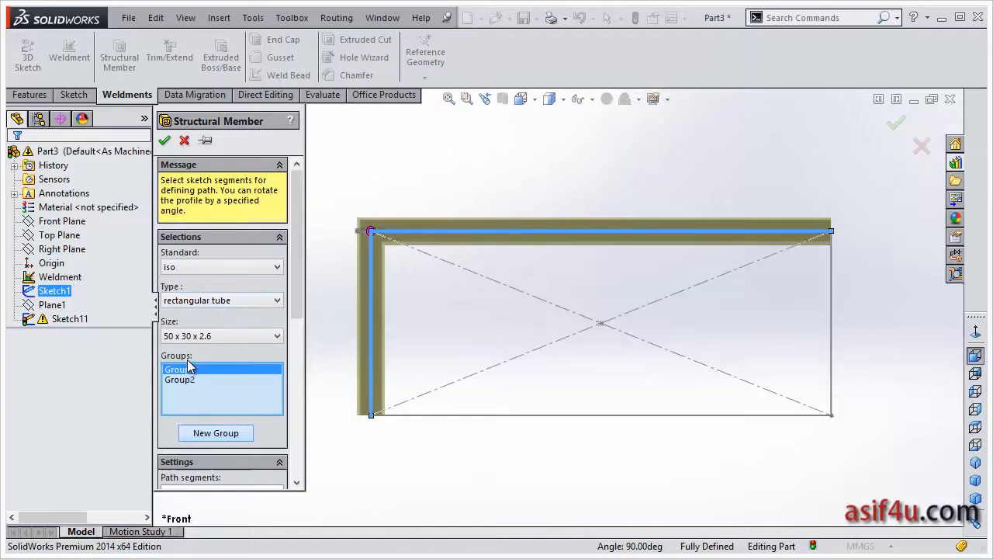
scroll(300, 321, "down", 4)
left_click(196, 188)
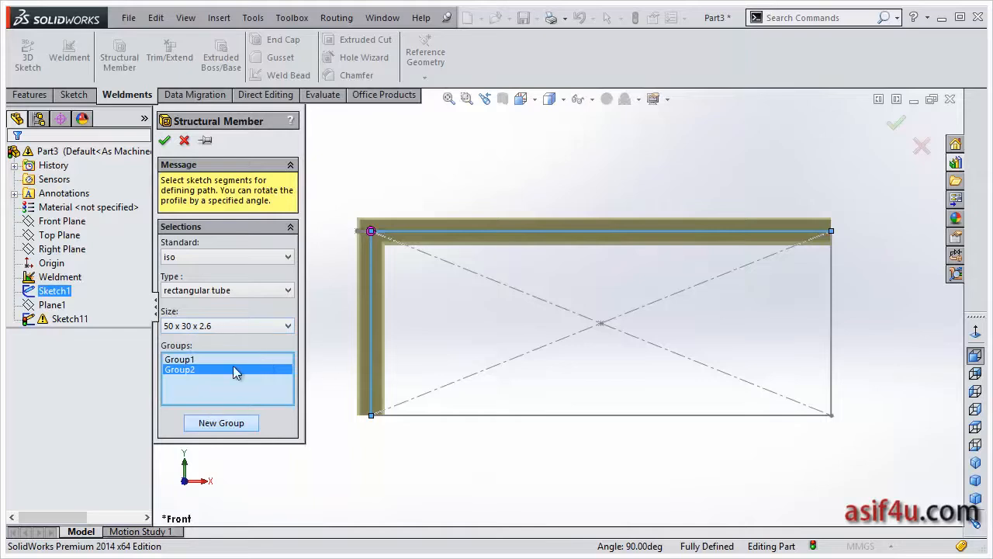
left_click(831, 304)
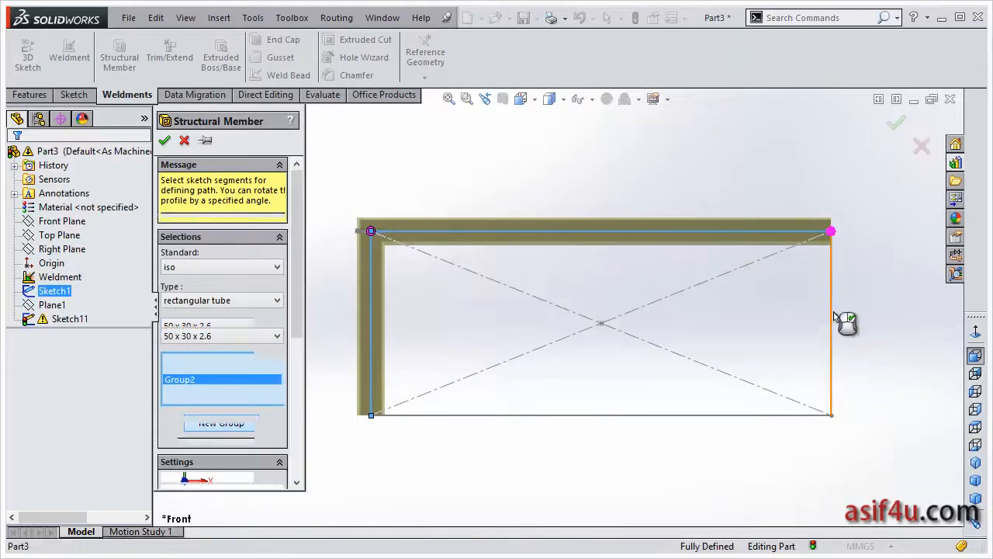
left_click(751, 414)
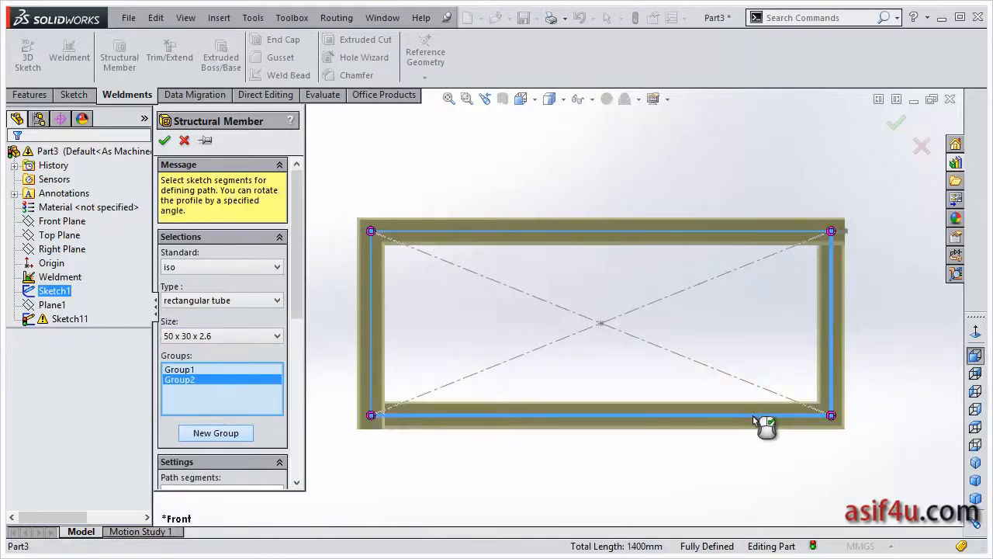
scroll(297, 305, "down", 5)
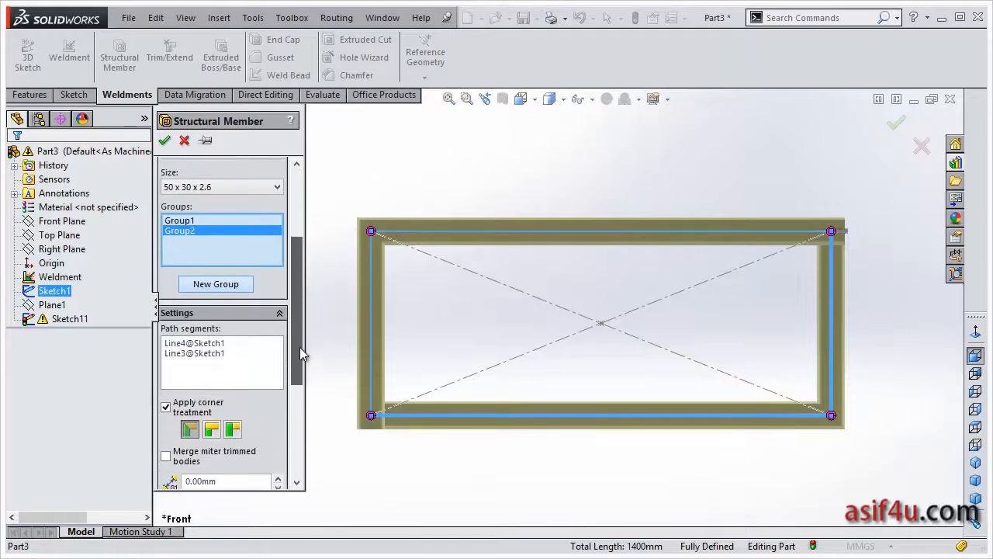
left_click(212, 355)
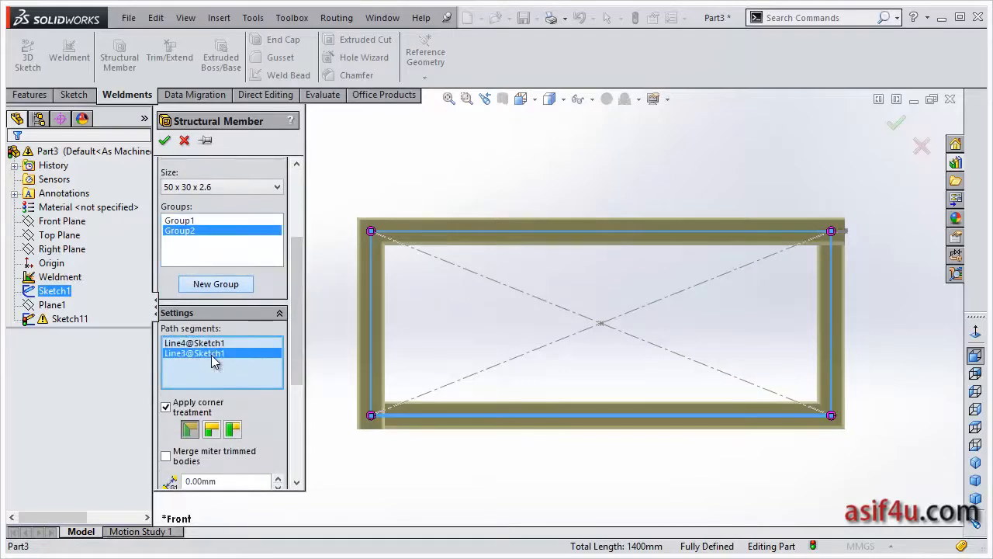
scroll(292, 316, "down", 3)
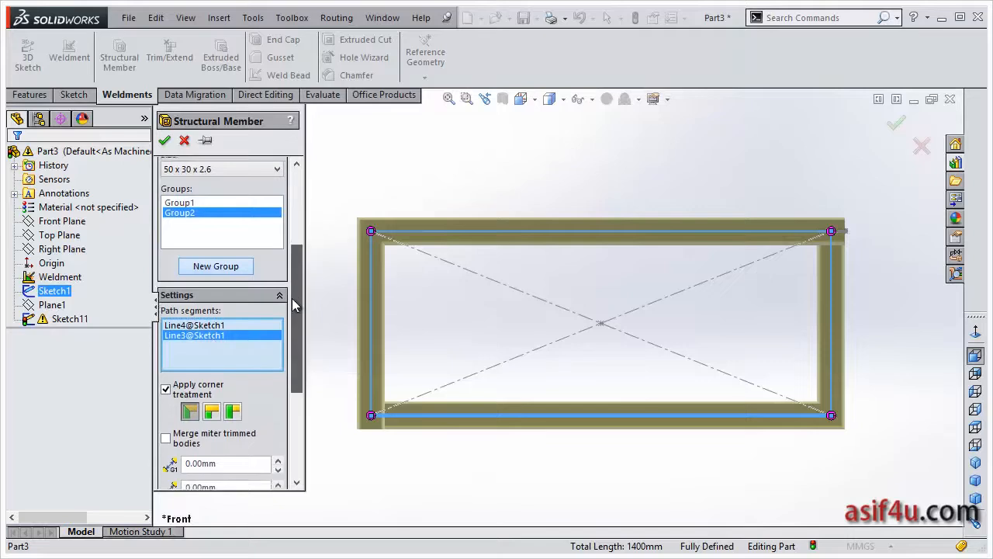
Activate the first group, try both end butt corner treatments on its upper-left corner, and restore the end miter.
left_click(183, 169)
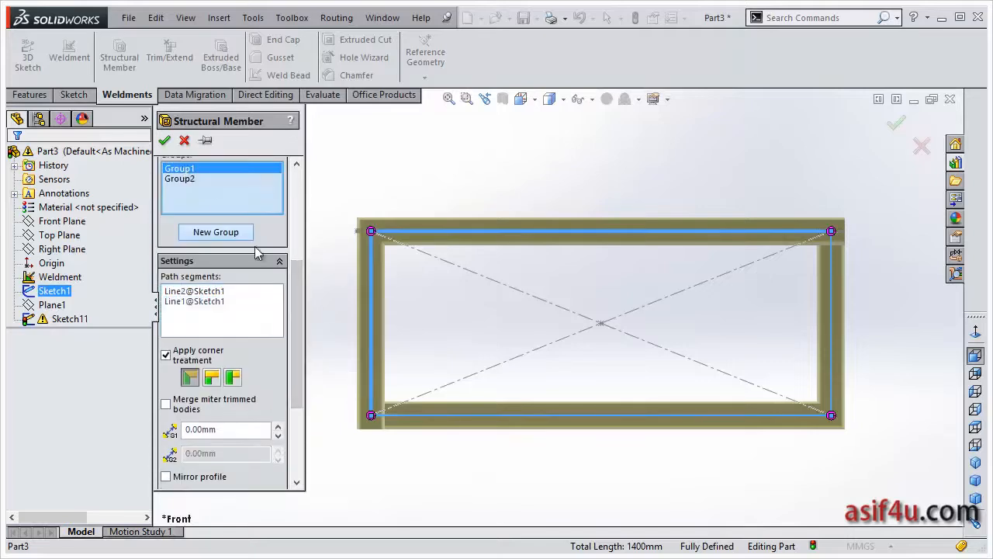
scroll(293, 313, "down", 1)
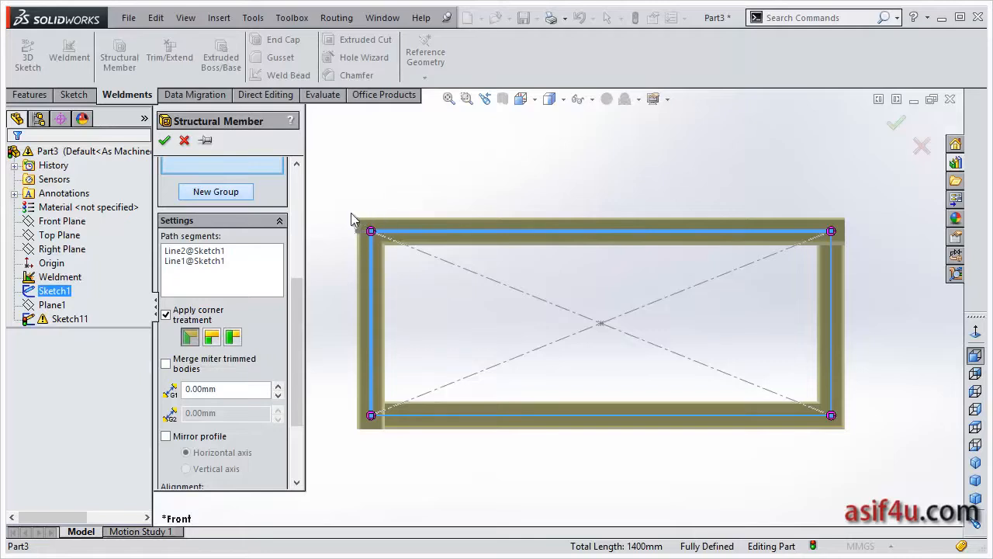
scroll(380, 252, "down", 5)
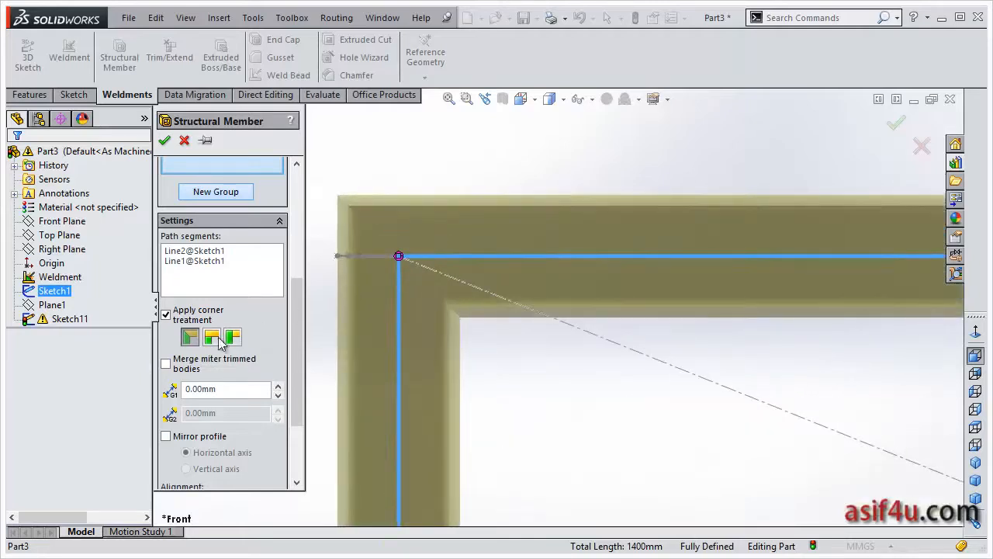
left_click(211, 336)
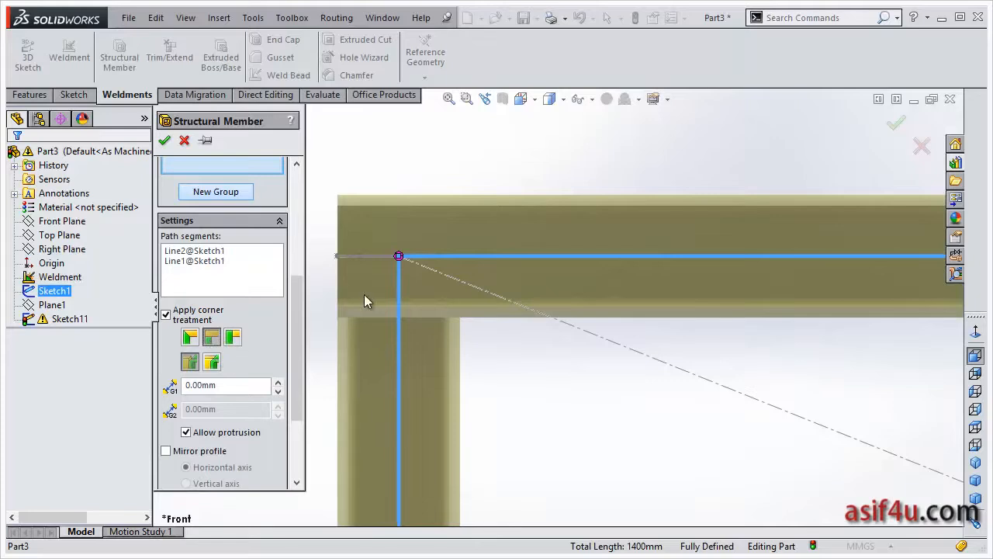
left_click(232, 336)
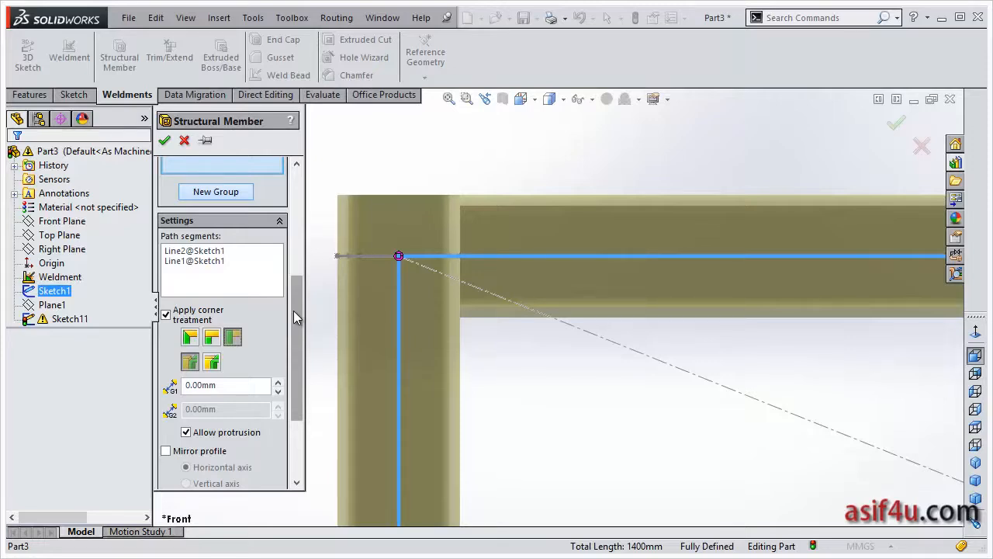
left_click(190, 336)
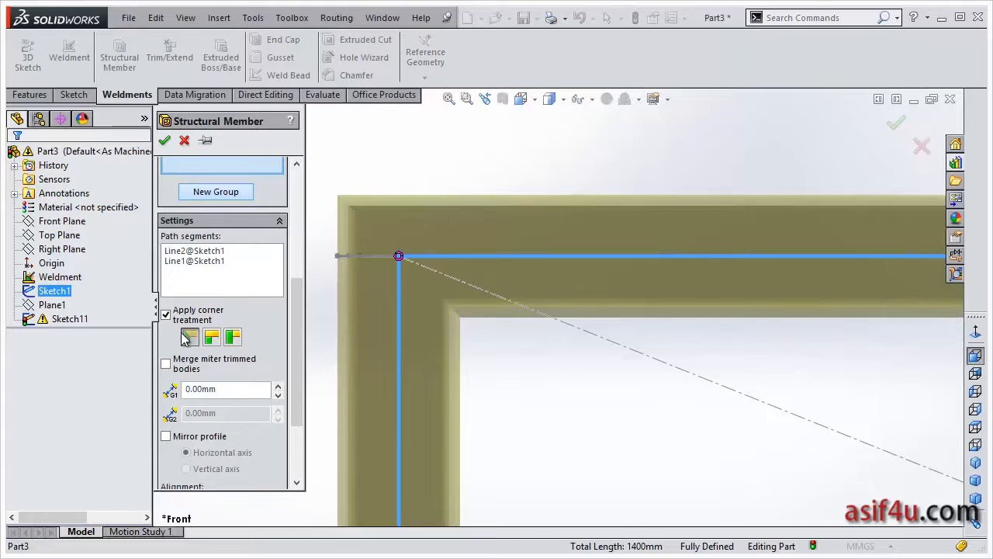
Try the second end butt treatment with its alternative cut type, and return the corner to the end miter.
left_click(233, 342)
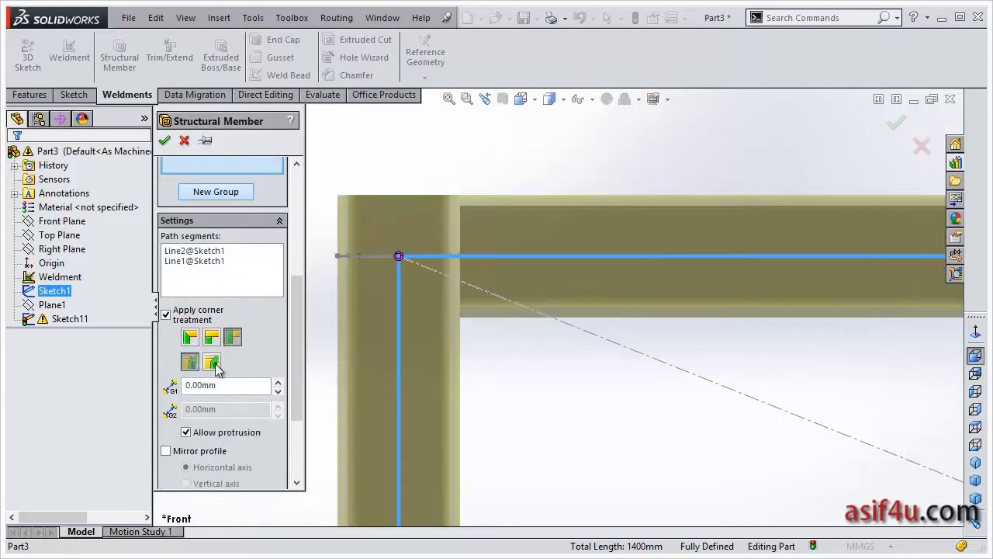
left_click(212, 364)
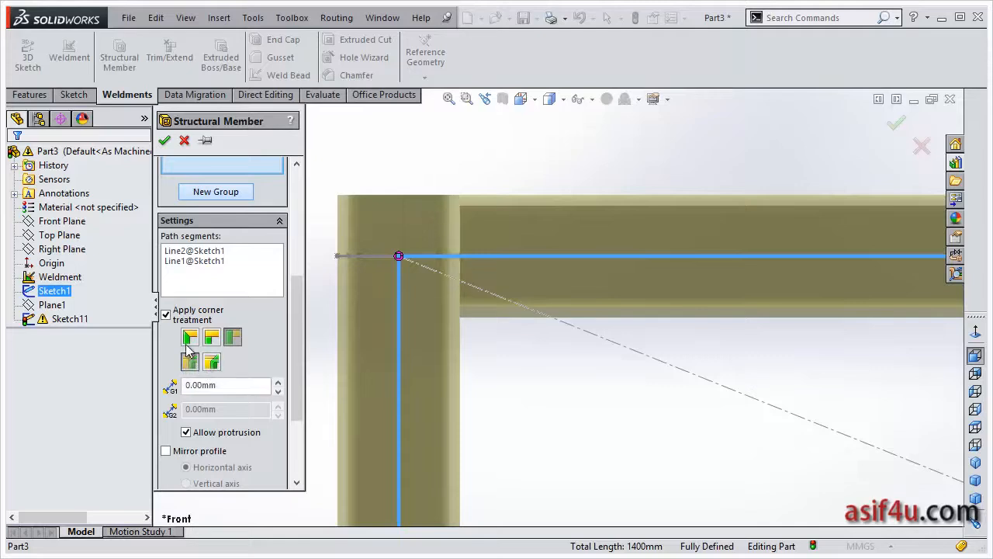
left_click(191, 339)
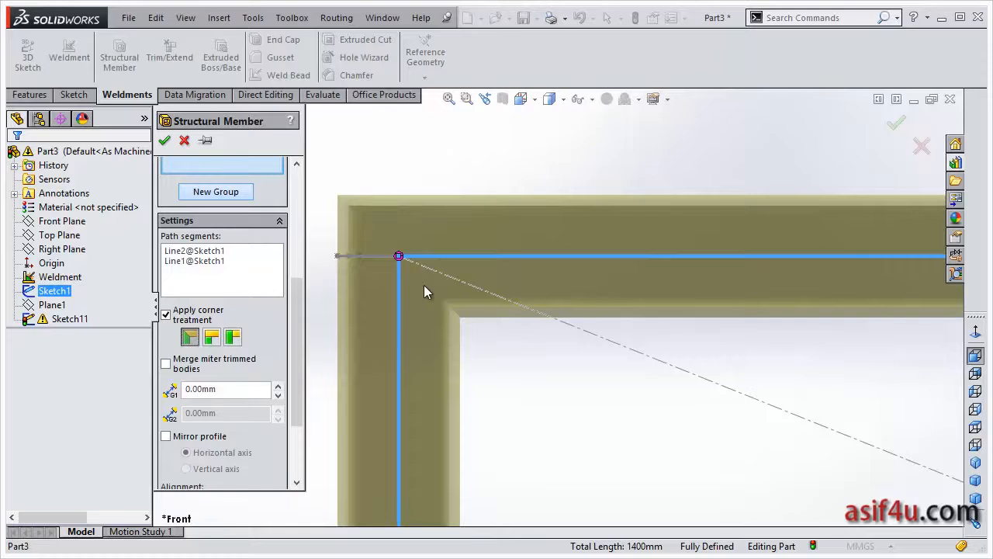
Set the gap between connected segments within the first group to 10 mm.
scroll(664, 306, "up", 4)
scroll(664, 306, "up", 1)
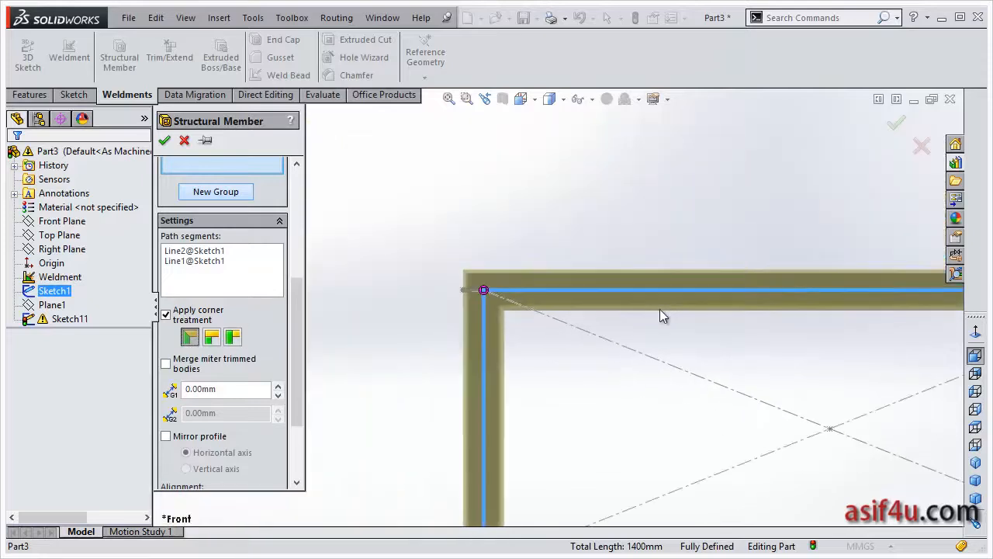
left_click_drag(298, 337, 297, 372)
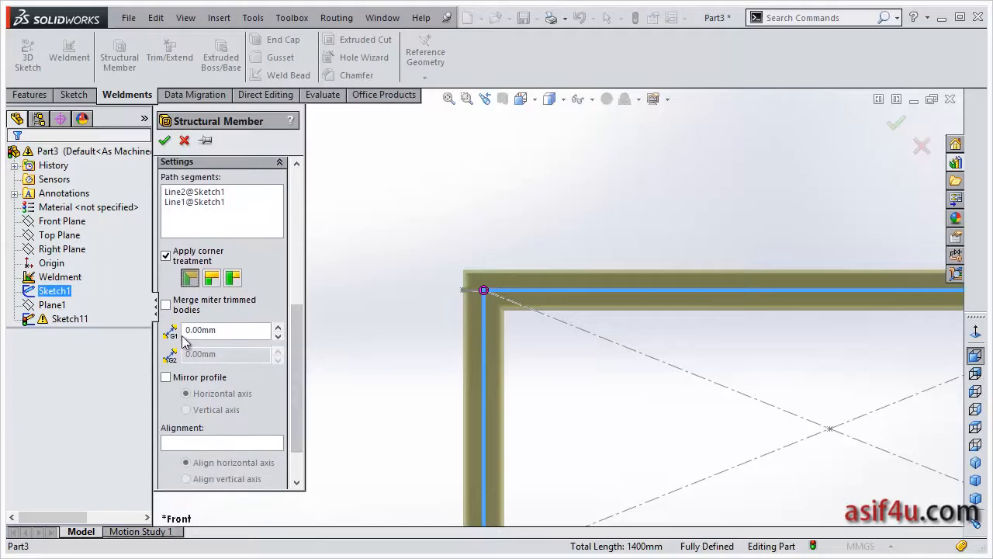
left_click_drag(227, 332, 130, 337)
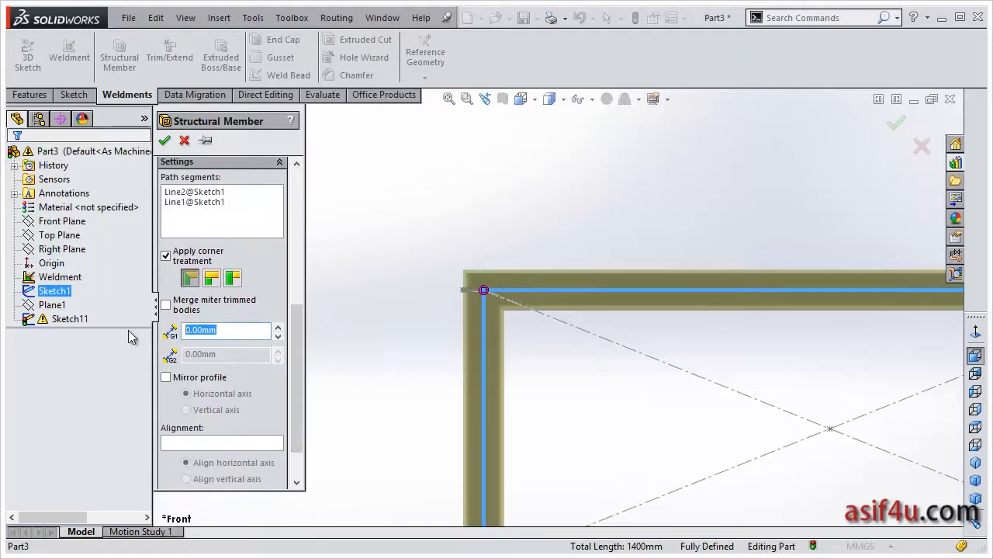
type("10")
key("Return")
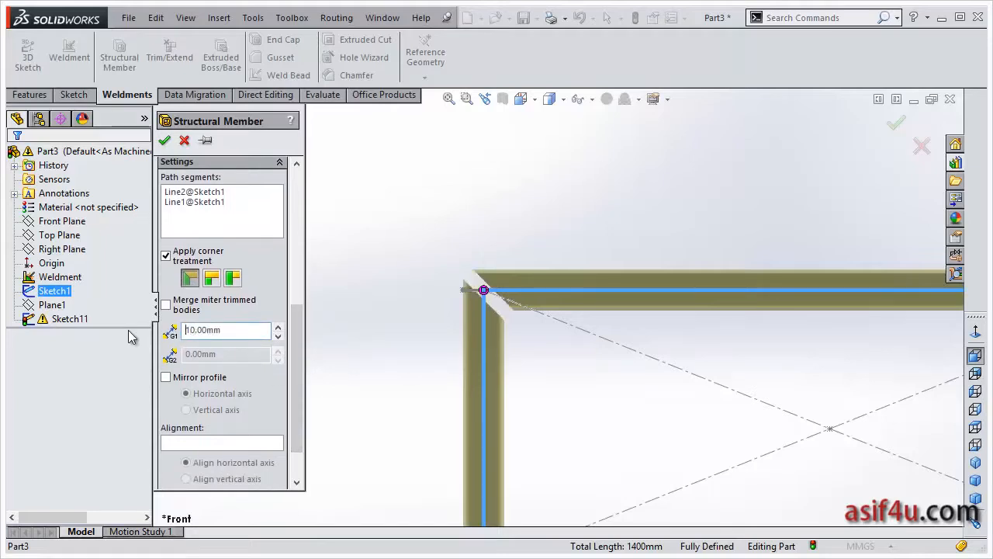
Examine the first group's mitered corner gap and the upper-right corner where the two groups meet.
scroll(580, 330, "down", 3)
scroll(555, 316, "up", 3)
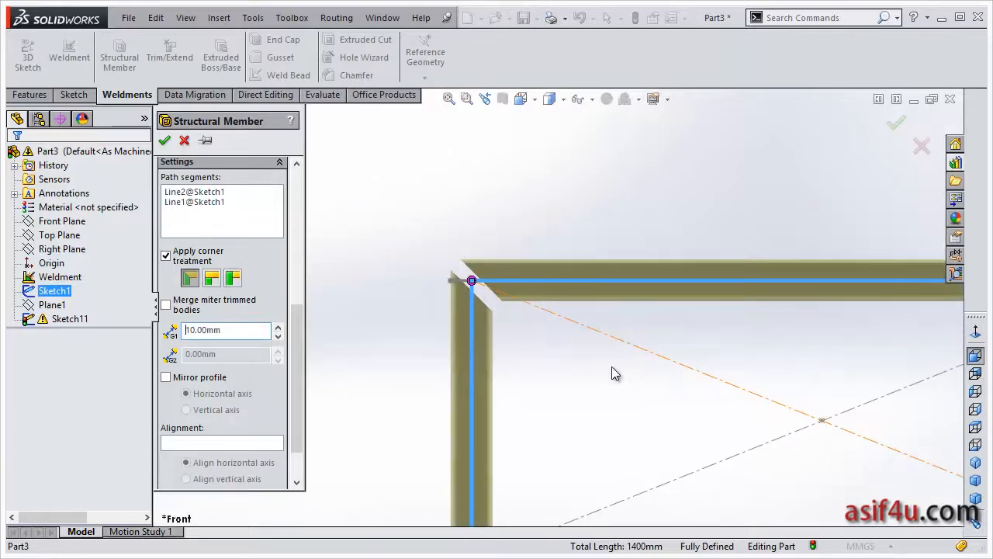
scroll(619, 355, "up", 5)
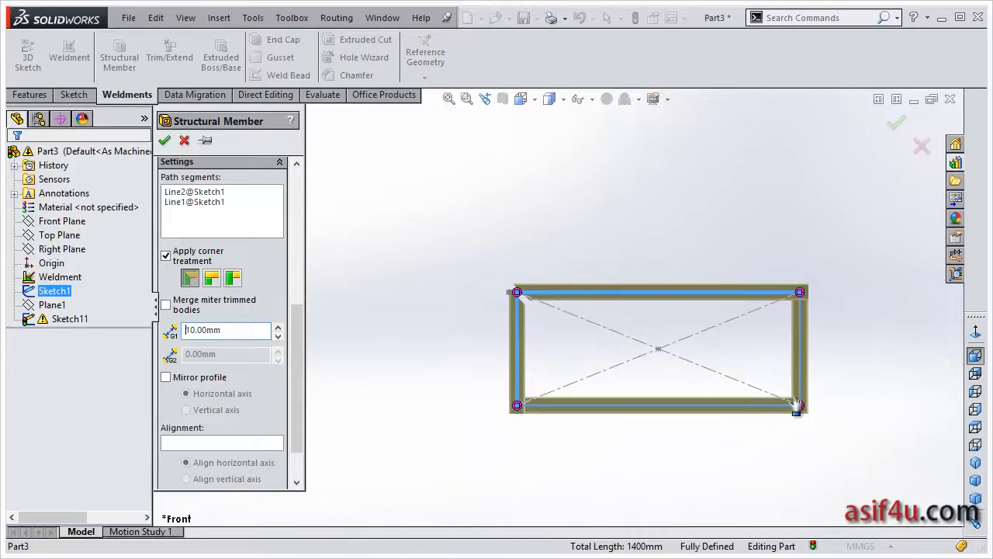
scroll(299, 306, "up", 3)
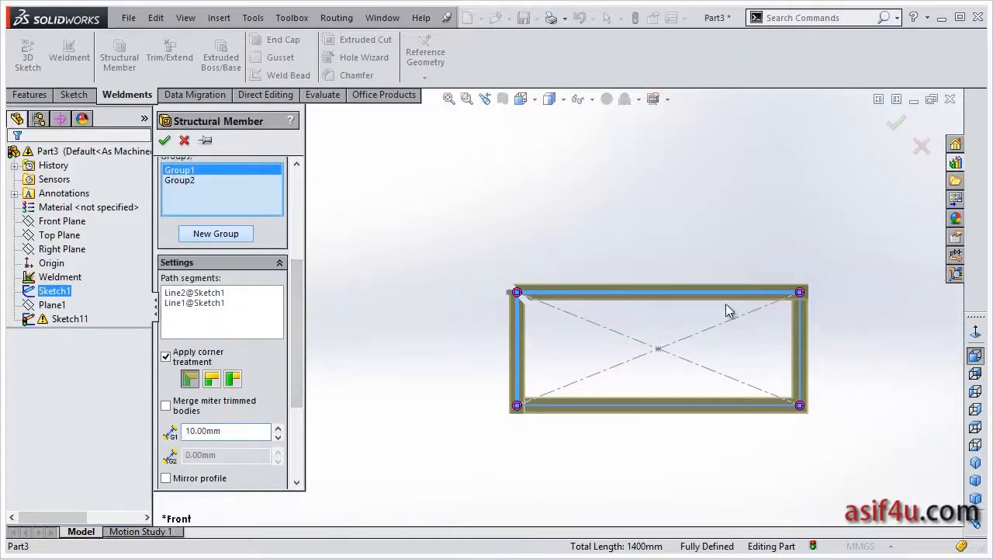
scroll(807, 302, "down", 3)
scroll(805, 318, "down", 3)
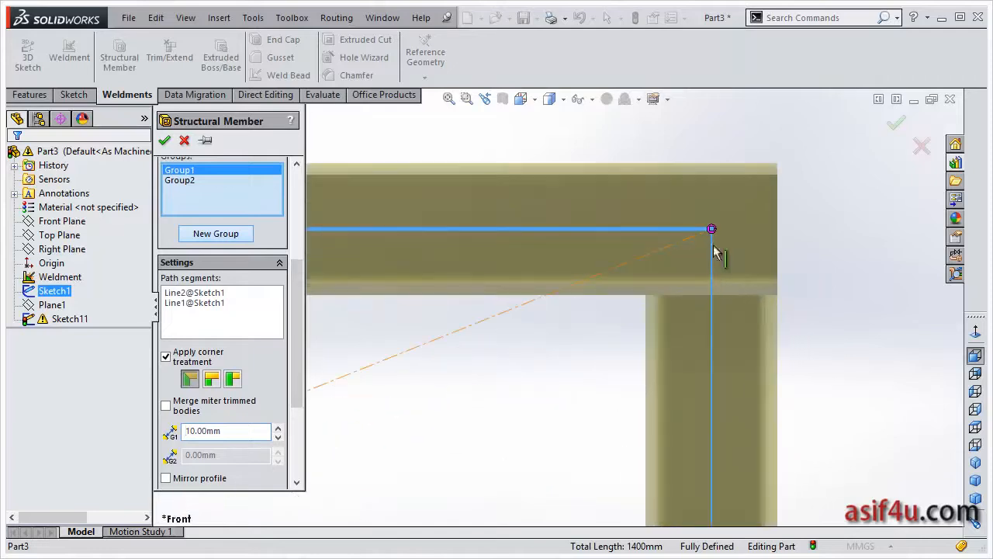
scroll(509, 363, "up", 5)
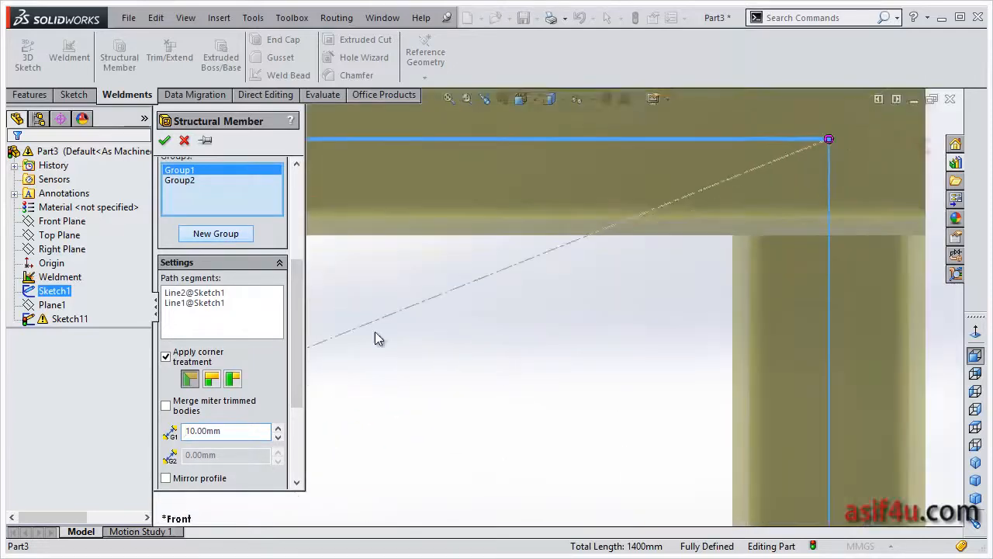
scroll(257, 333, "up", 3)
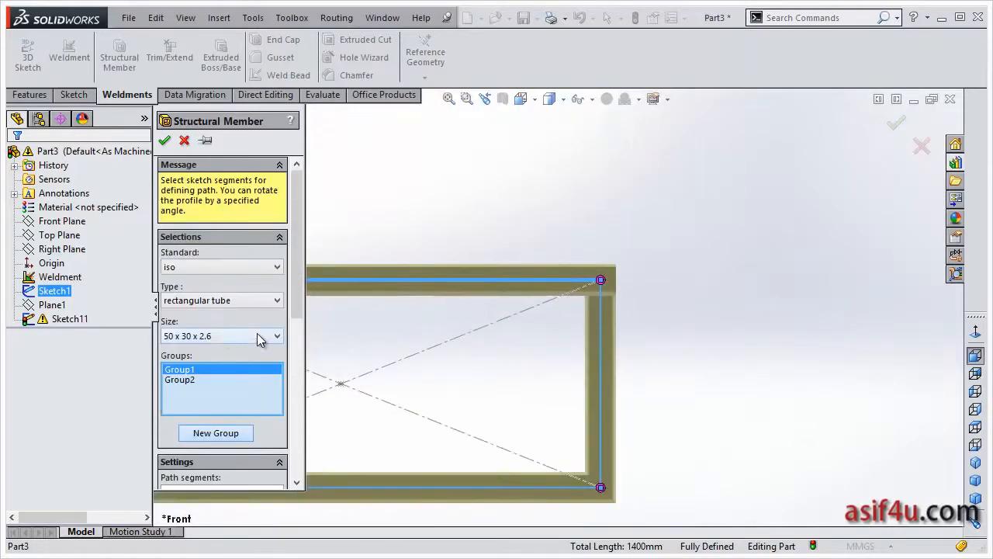
Delete the second group and add the rectangle's right vertical and lower horizontal lines to the first group.
left_click(208, 376)
right_click(209, 377)
left_click(240, 403)
left_click_drag(298, 270, 300, 347)
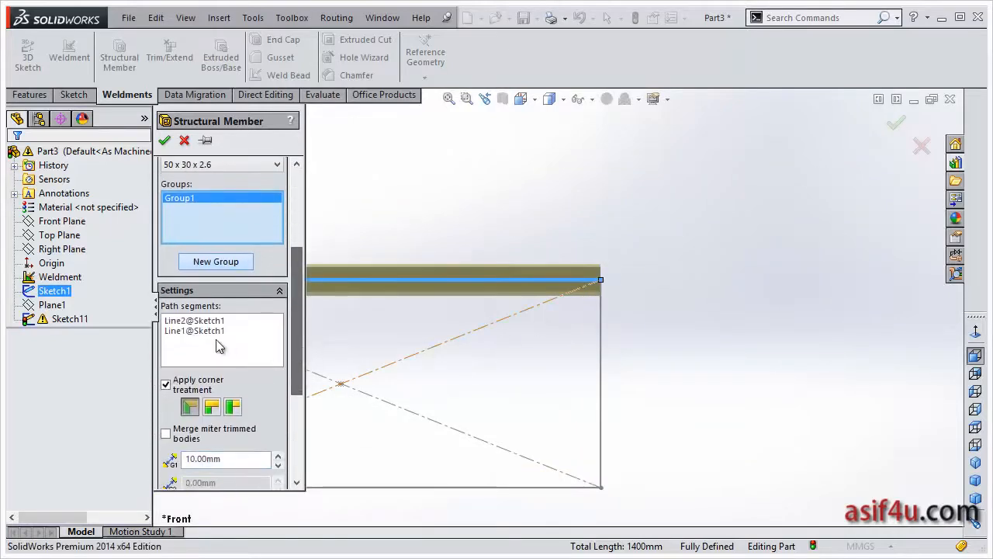
left_click(601, 364)
left_click(510, 488)
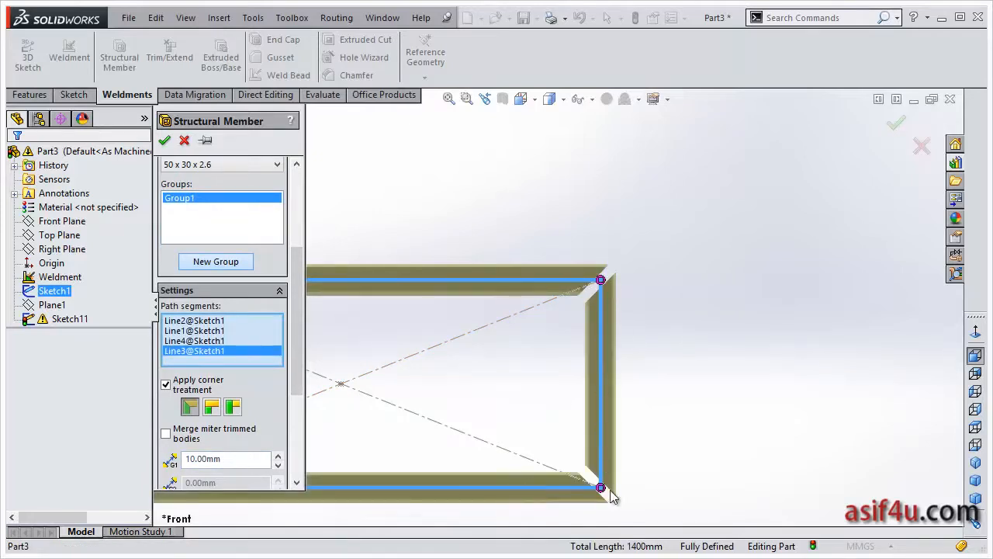
Set the gap between connected segments in the four-line group to 0 mm.
scroll(454, 371, "down", 2)
scroll(453, 369, "up", 5)
scroll(411, 333, "up", 3)
scroll(407, 294, "down", 2)
left_click_drag(299, 297, 313, 363)
left_click(232, 302)
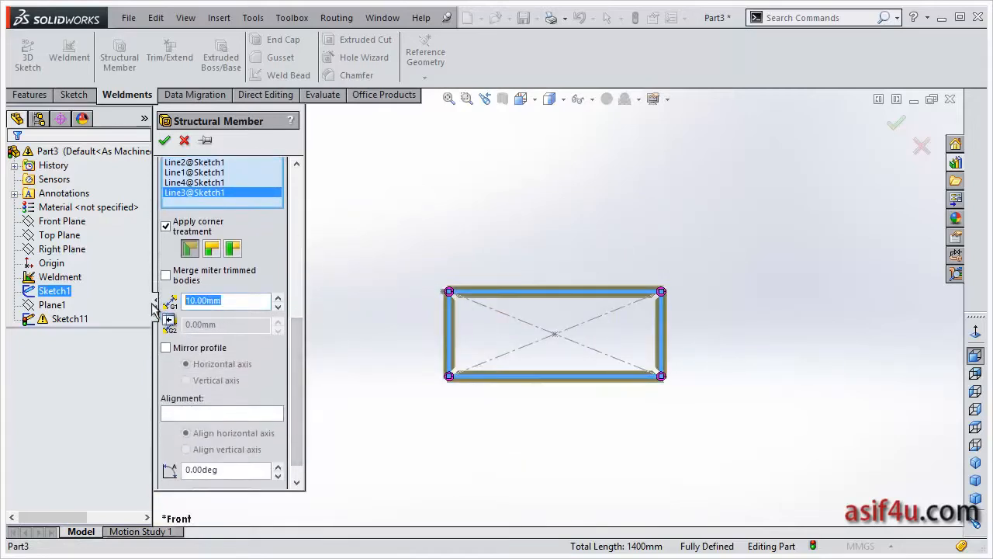
type("0")
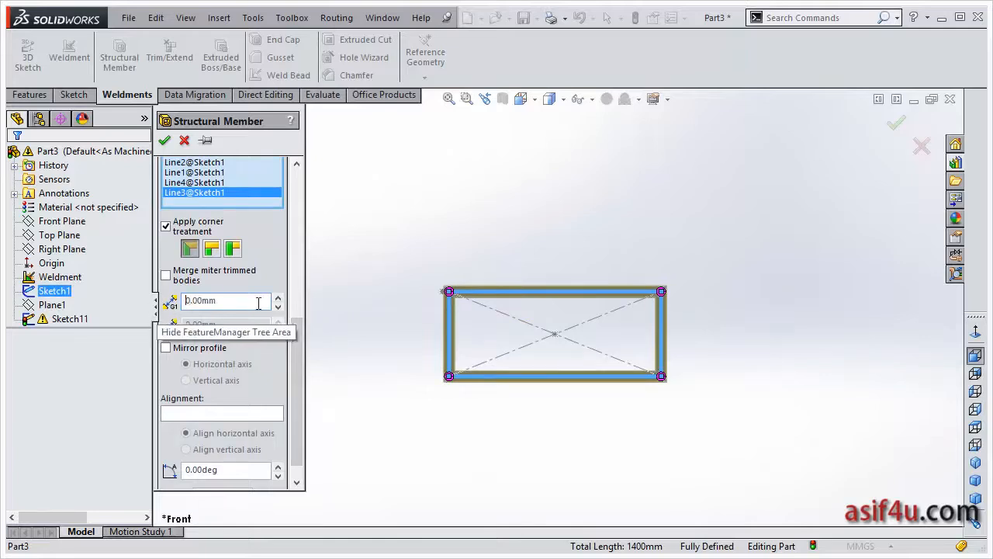
Set the rotation angle of the four-line group's tube profile to 45 degrees.
scroll(448, 303, "down", 3)
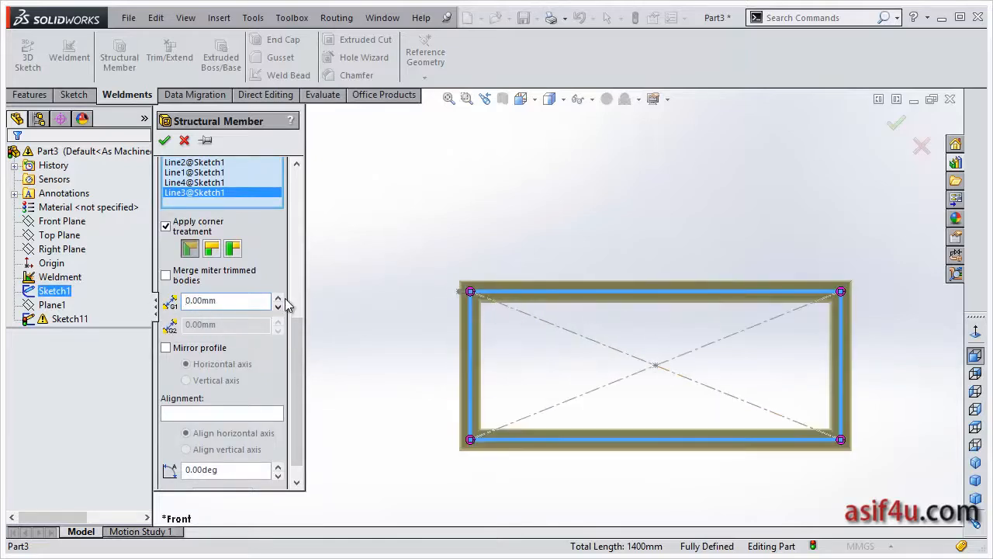
left_click_drag(296, 336, 297, 355)
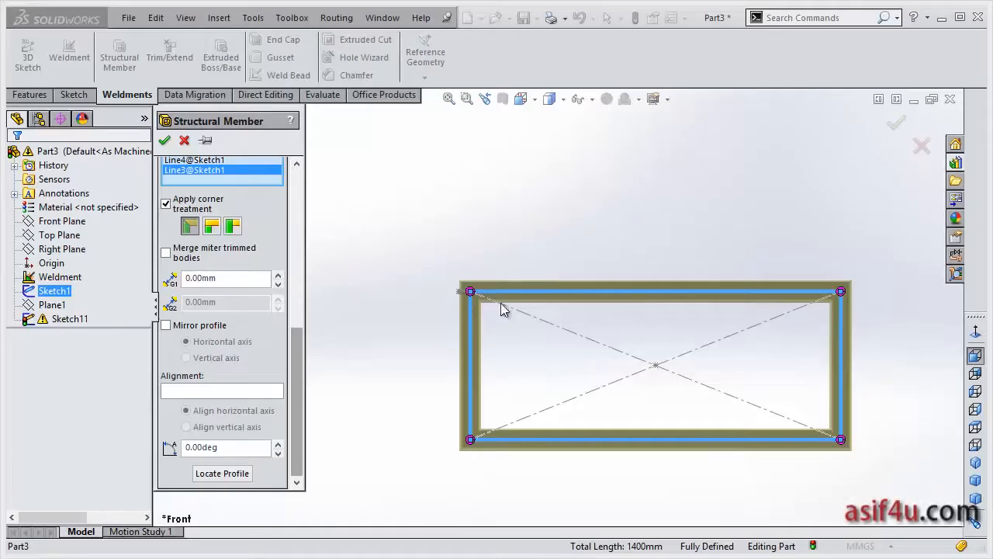
middle_click_drag(491, 310, 539, 304)
scroll(547, 303, "down", 5)
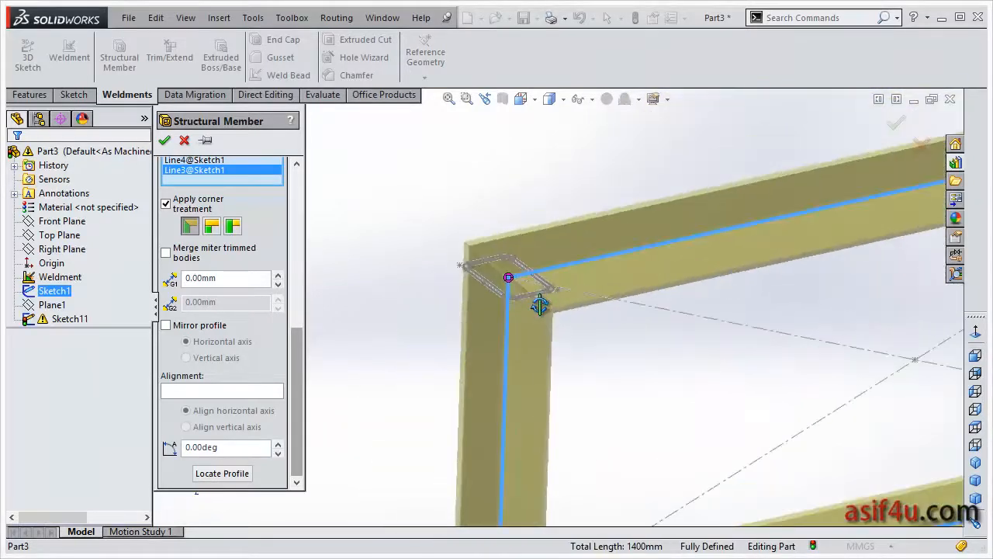
middle_click_drag(501, 342, 502, 327)
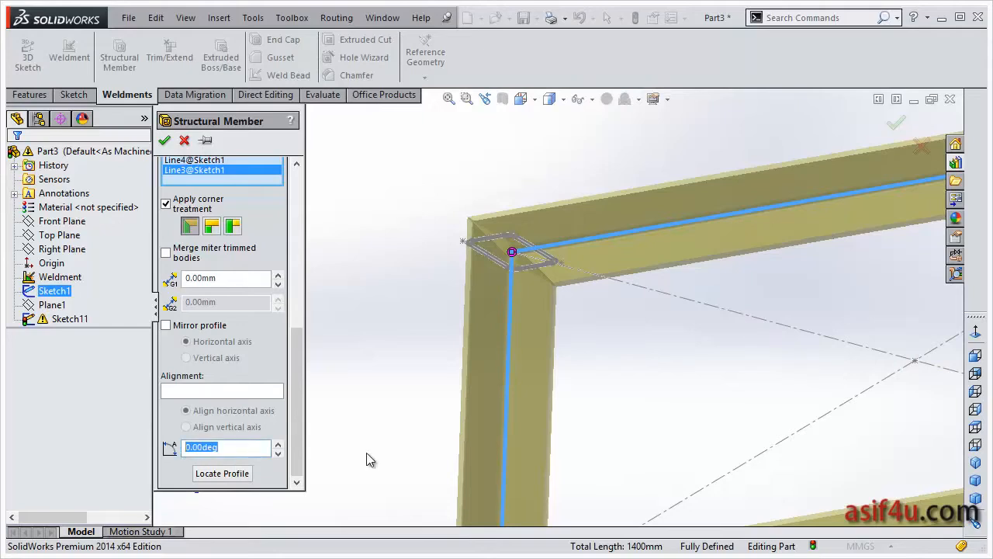
type("45")
key("Return")
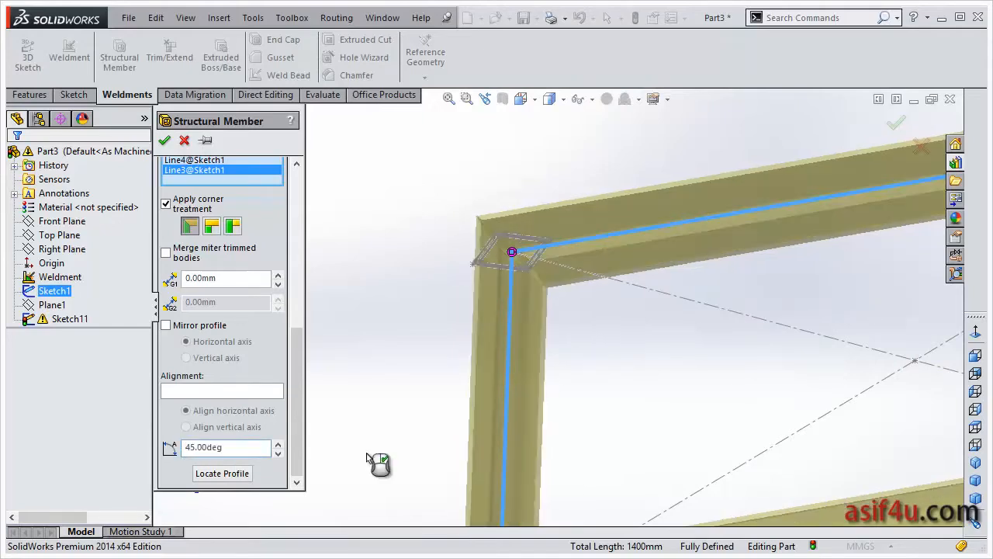
Examine the rotated tube profile at the upper-left corner, then in the front and left views.
middle_click_drag(523, 277, 641, 355)
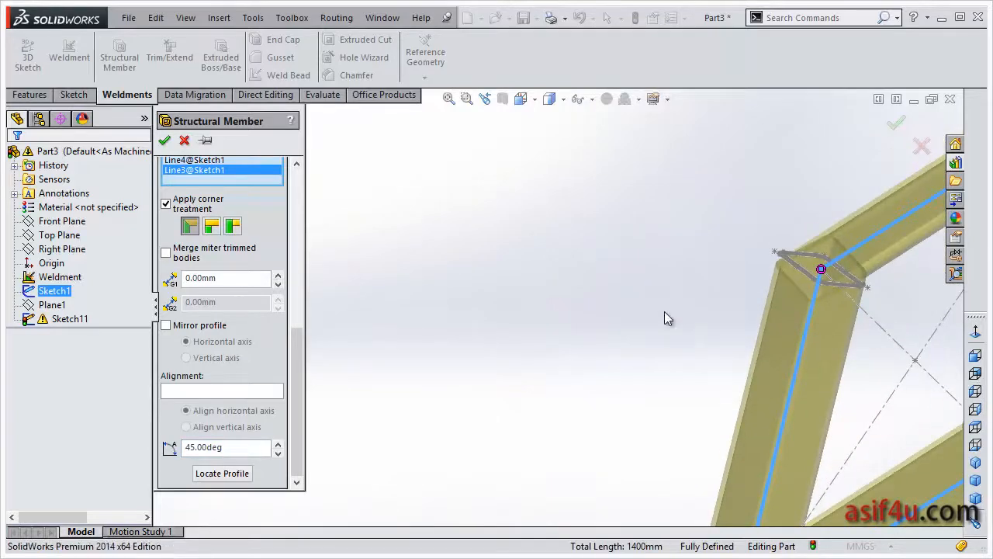
key("space")
left_click_drag(759, 309, 508, 398)
left_click(493, 450)
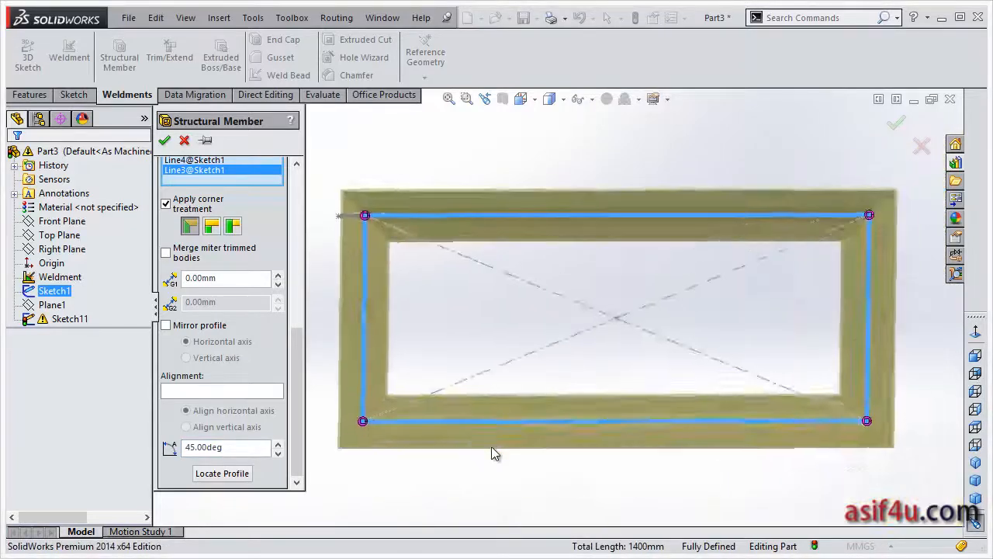
left_click(757, 393)
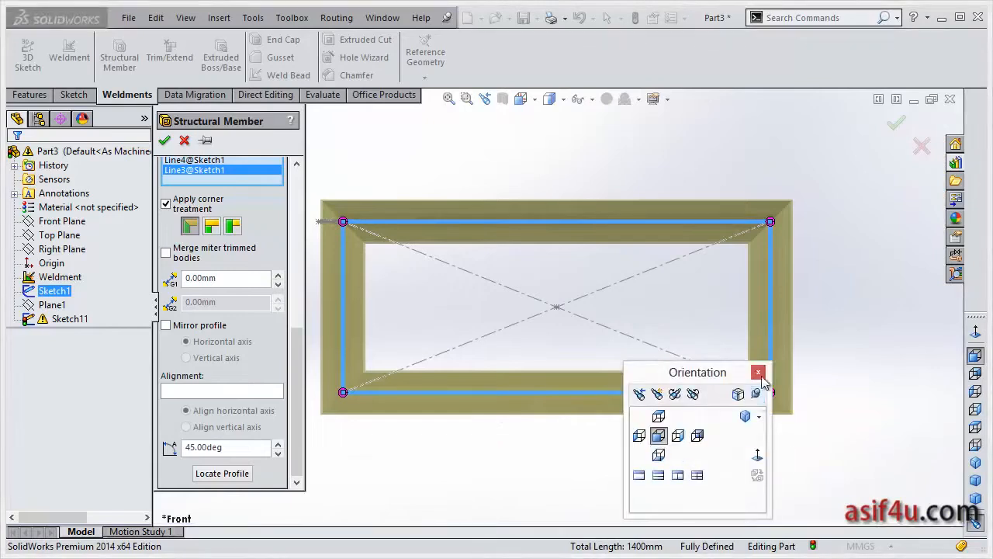
left_click_drag(721, 382, 919, 394)
left_click(838, 447)
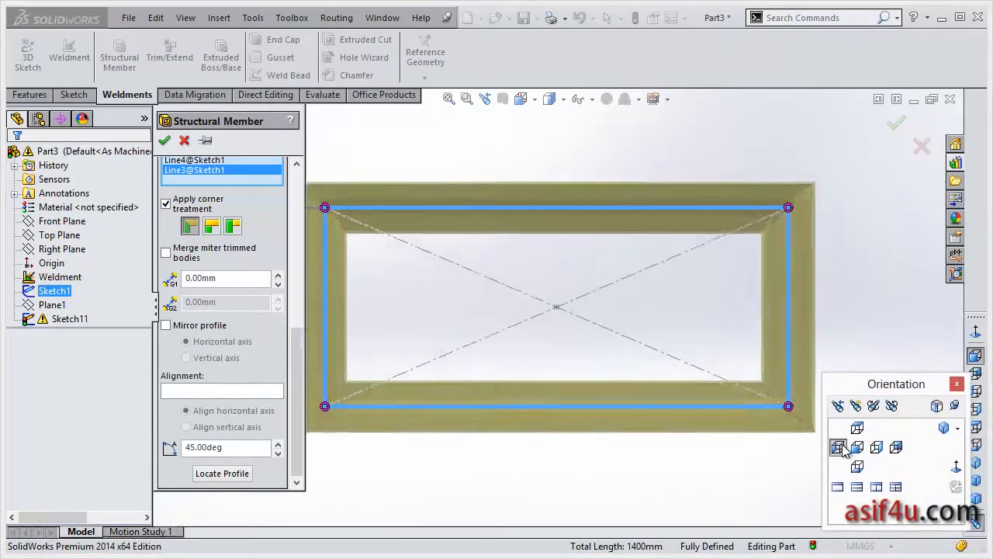
scroll(541, 169, "up", 5)
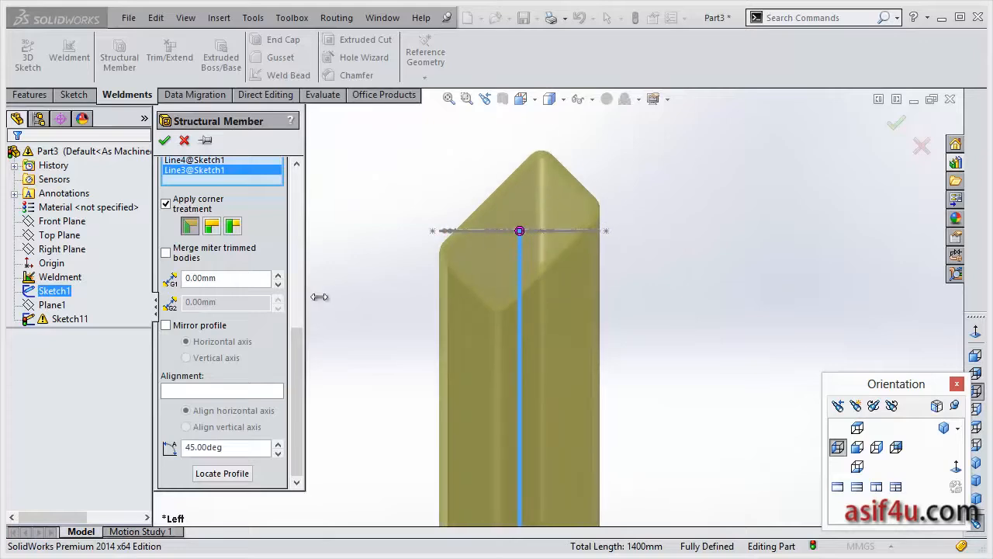
Lower the profile's rotation angle in single-degree steps to 39 degrees.
left_click(278, 453)
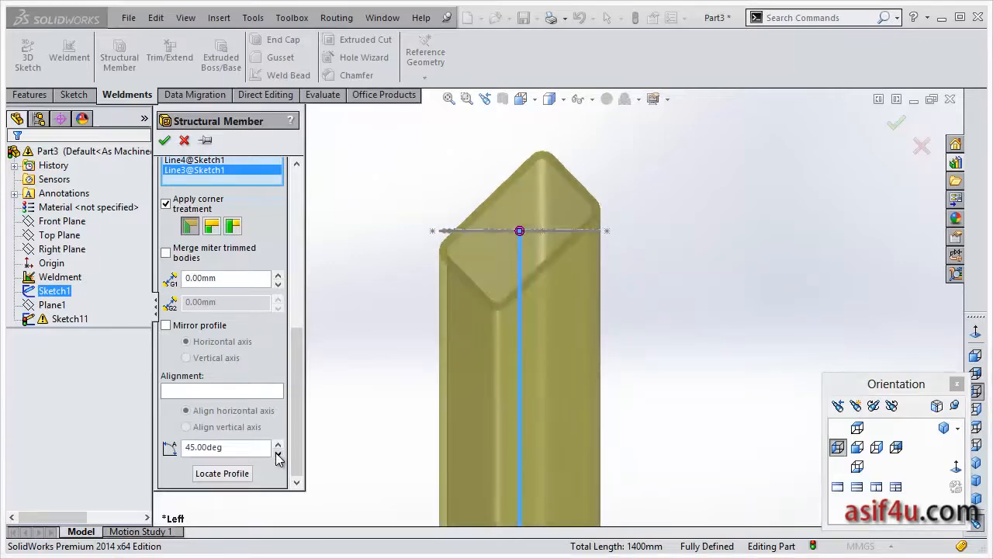
left_click(278, 453)
left_click(278, 453)
left_click(278, 453)
left_click(278, 453)
left_click(277, 453)
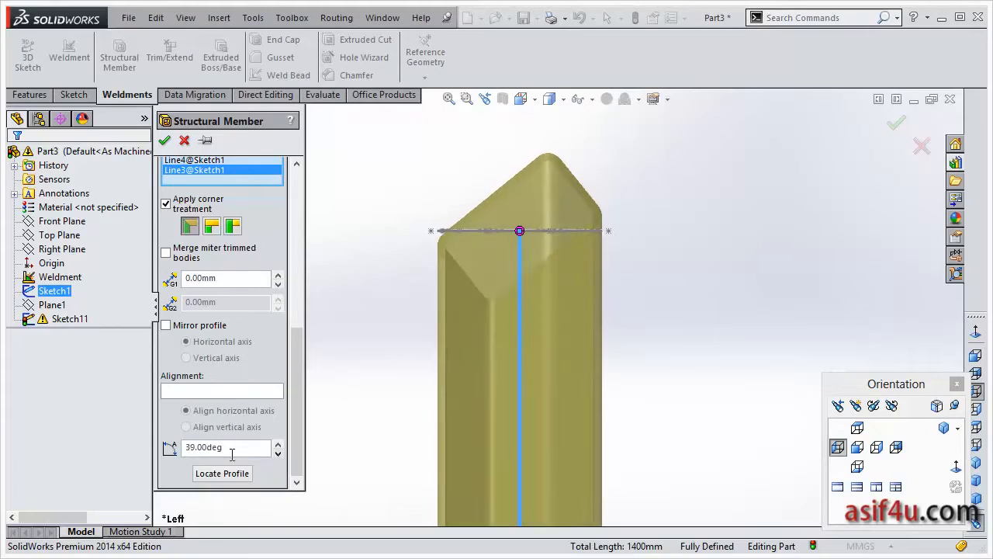
Set the profile's rotation angle to 0 degrees and show the frame from the front.
left_click_drag(233, 447, 145, 456)
type("0")
key("Return")
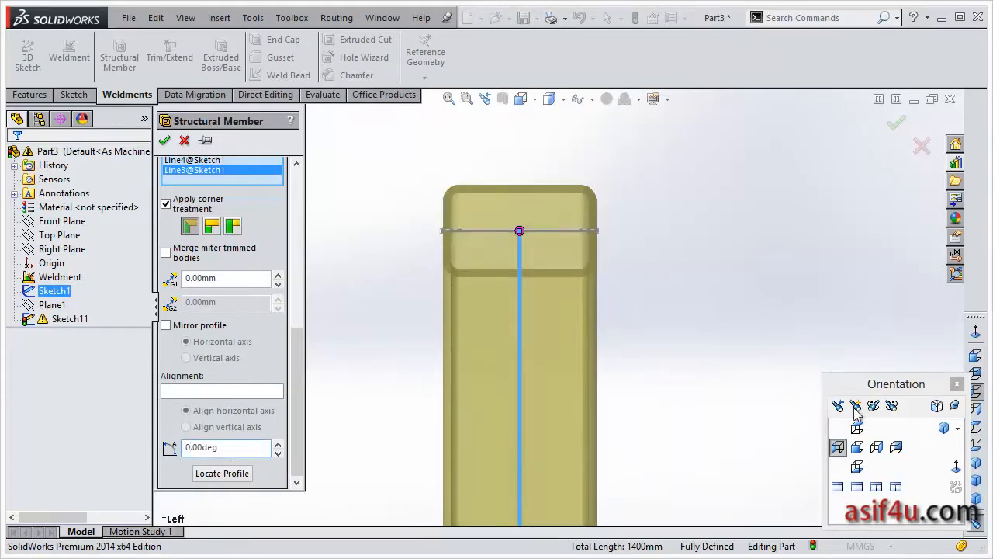
left_click(856, 447)
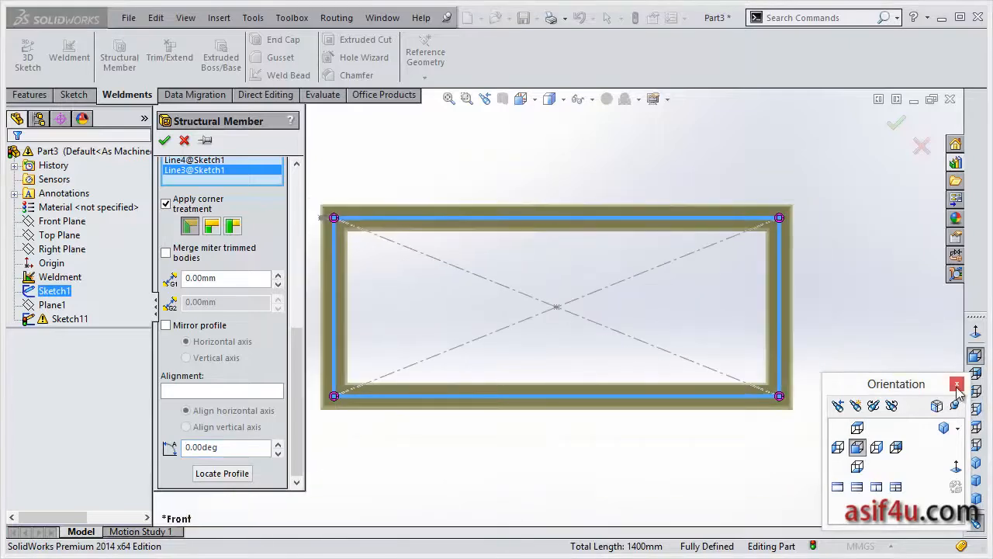
left_click(957, 385)
scroll(399, 266, "down", 3)
scroll(398, 264, "up", 3)
scroll(415, 263, "down", 2)
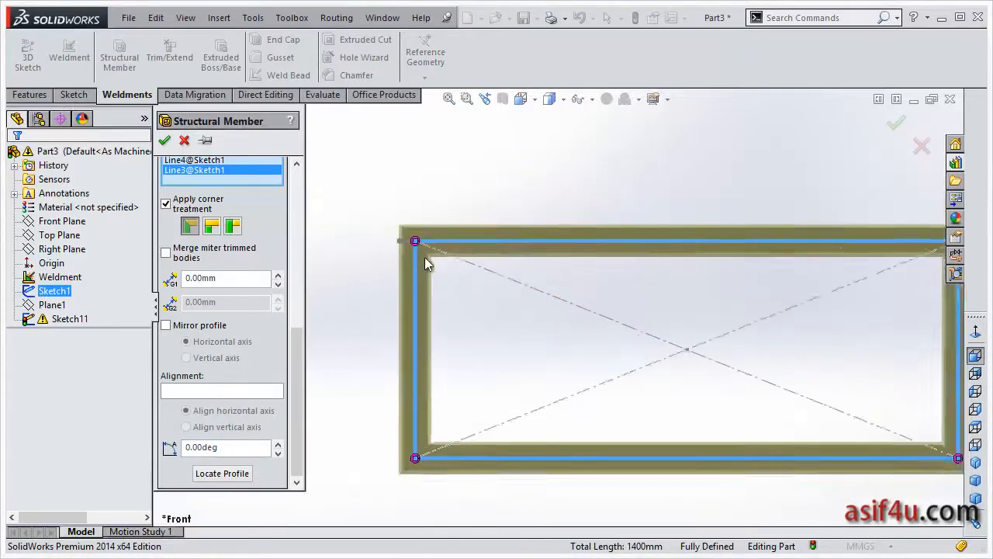
scroll(412, 272, "down", 1)
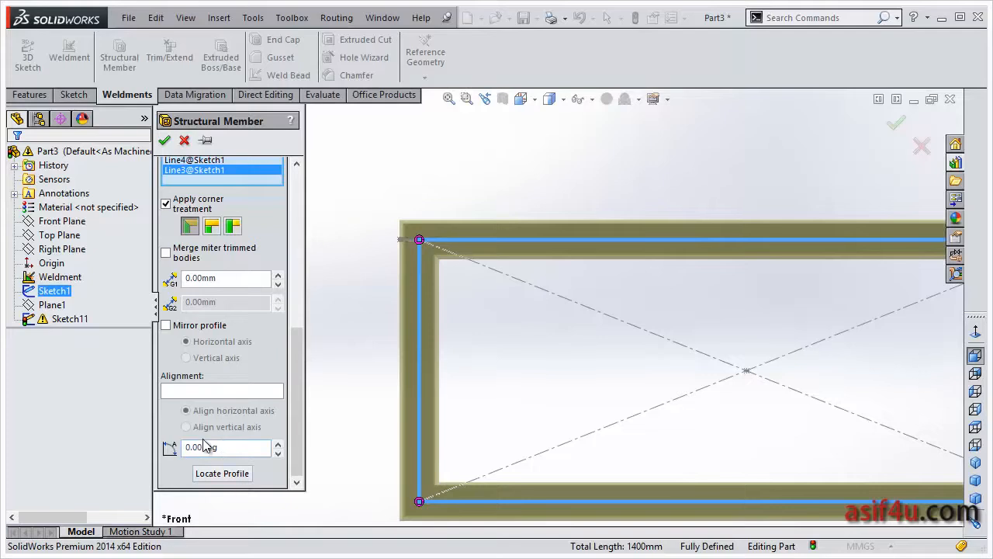
Locate the profile and move its pierce point to the midpoint of its outer long side, then of its upper short side.
left_click(236, 475)
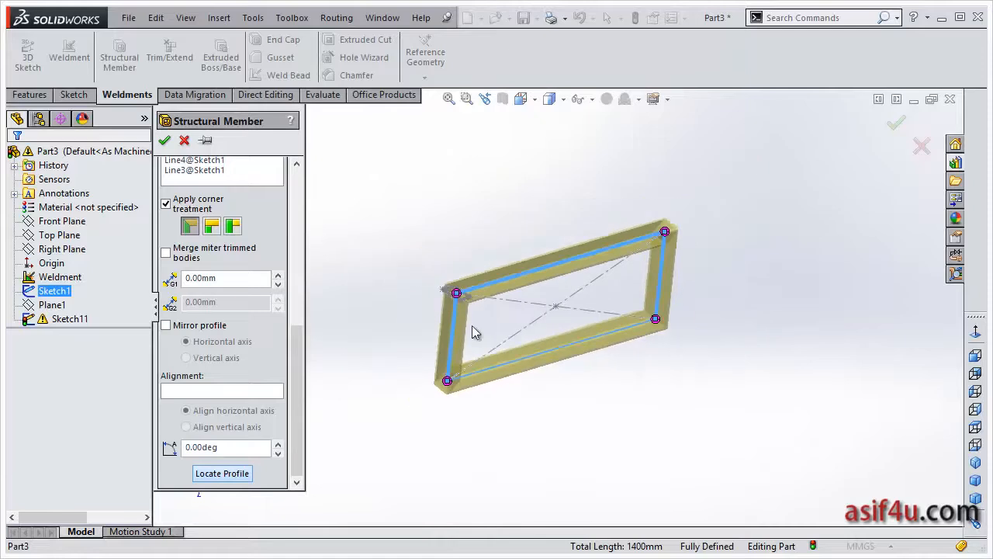
left_click(223, 473)
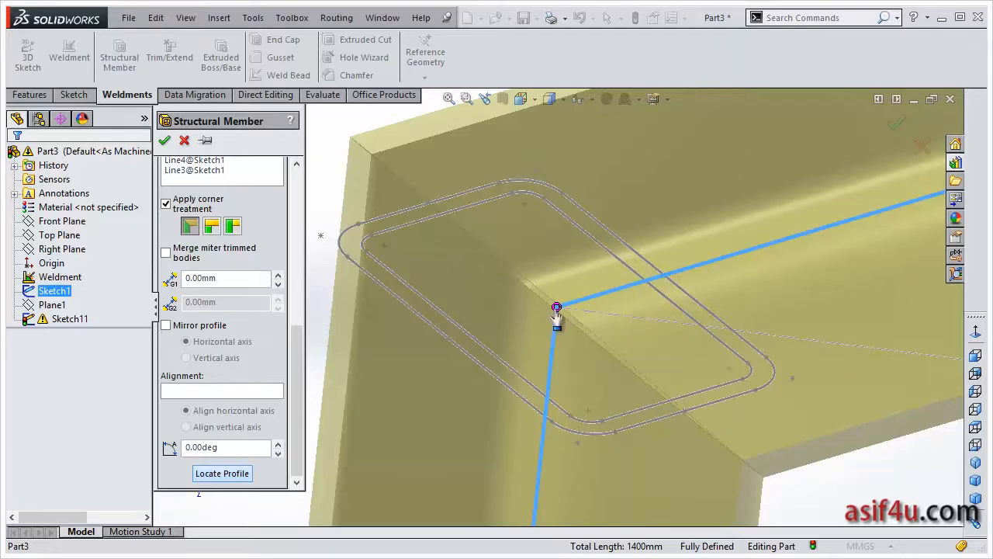
left_click(238, 474)
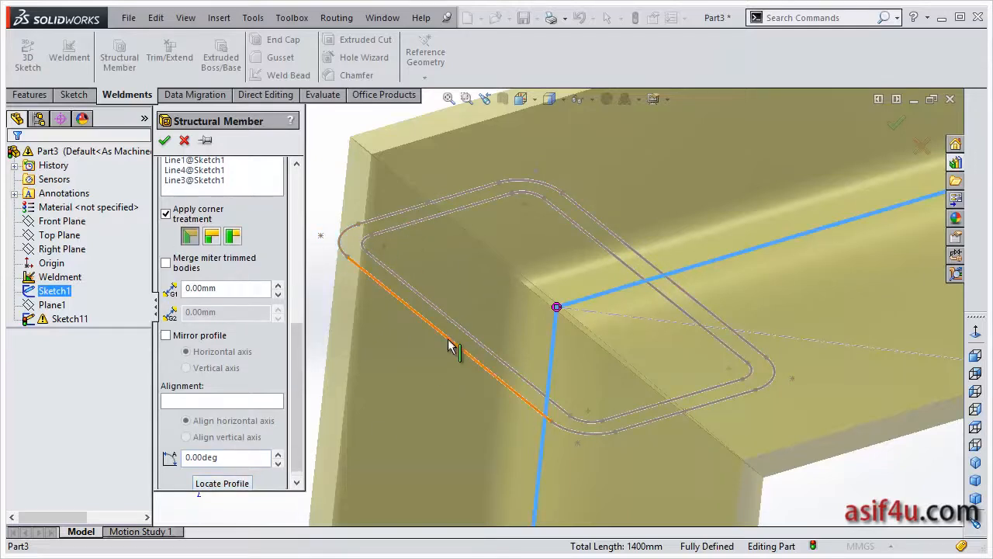
left_click(218, 485)
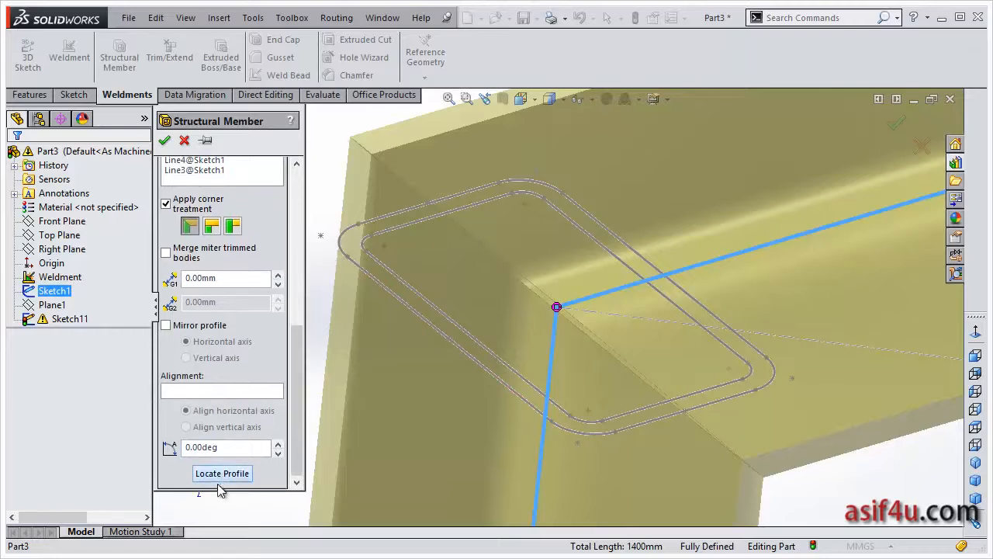
left_click(448, 340)
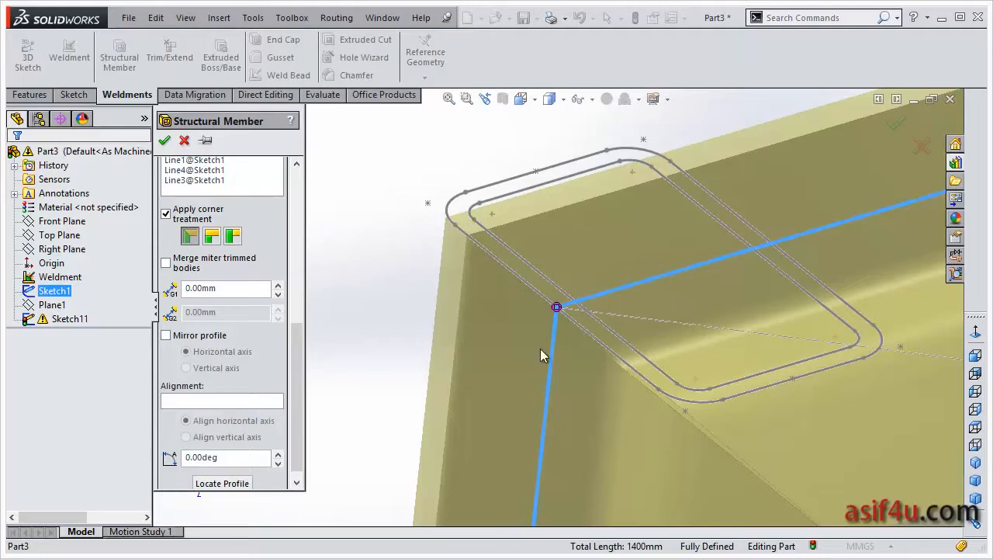
left_click(237, 484)
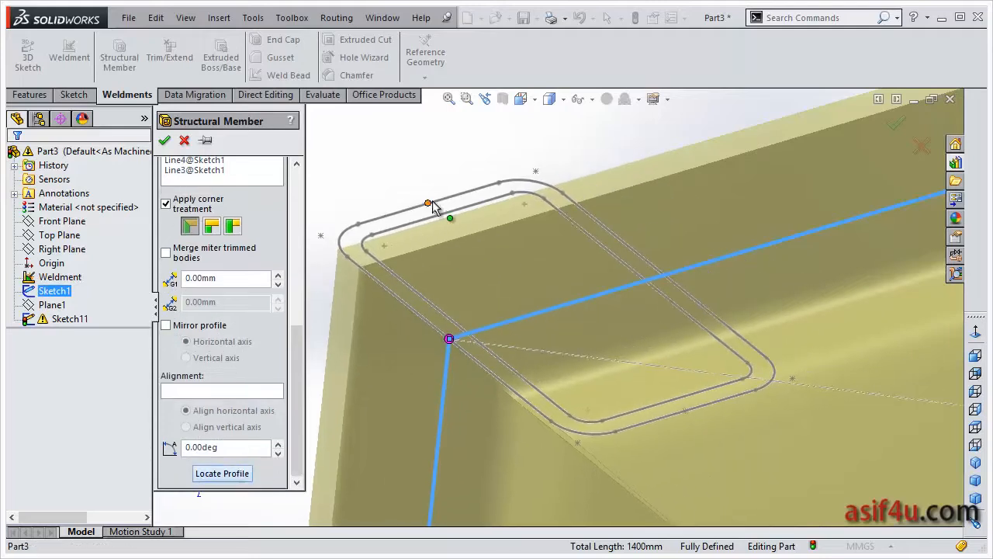
left_click(429, 205)
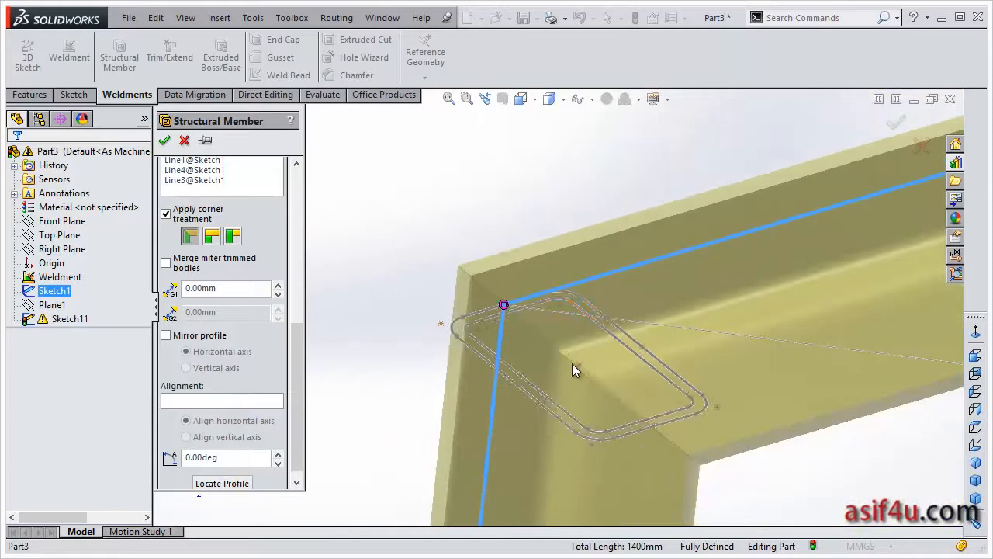
Move the pierce point to the centre point of the tube profile.
left_click(242, 487)
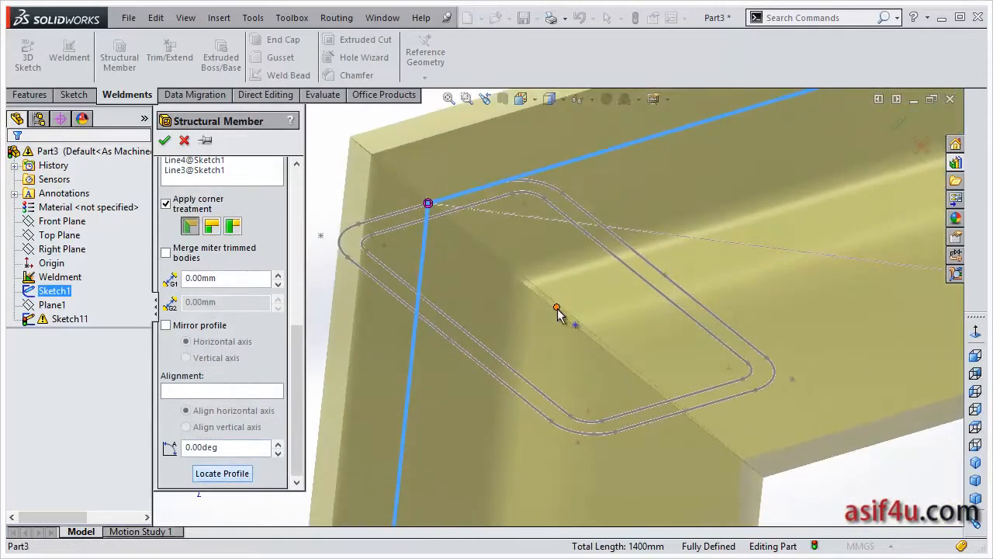
left_click(557, 307)
scroll(528, 272, "up", 5)
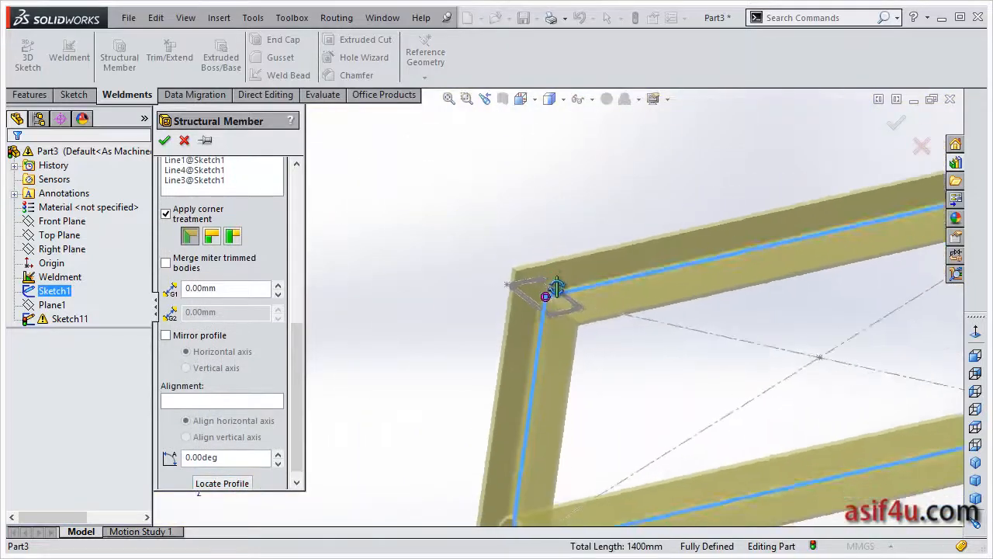
scroll(557, 283, "down", 3)
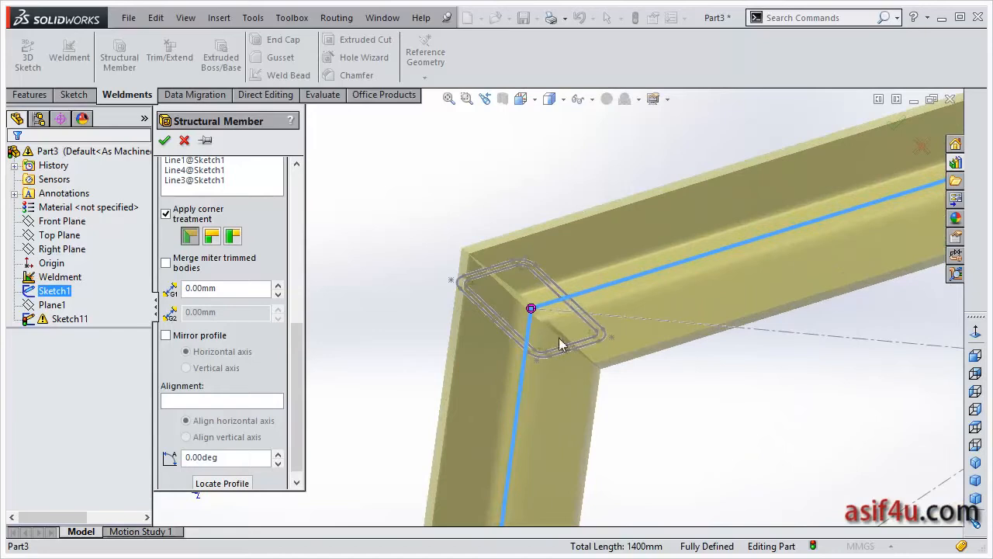
scroll(572, 317, "down", 1)
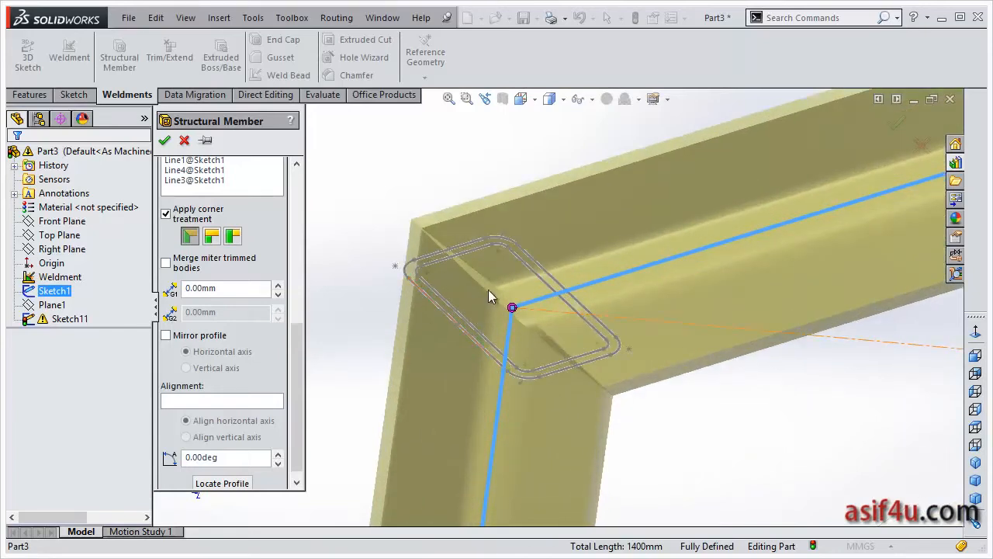
Mirror the tube profile, trying the vertical axis before choosing the horizontal axis.
left_click_drag(300, 359, 300, 347)
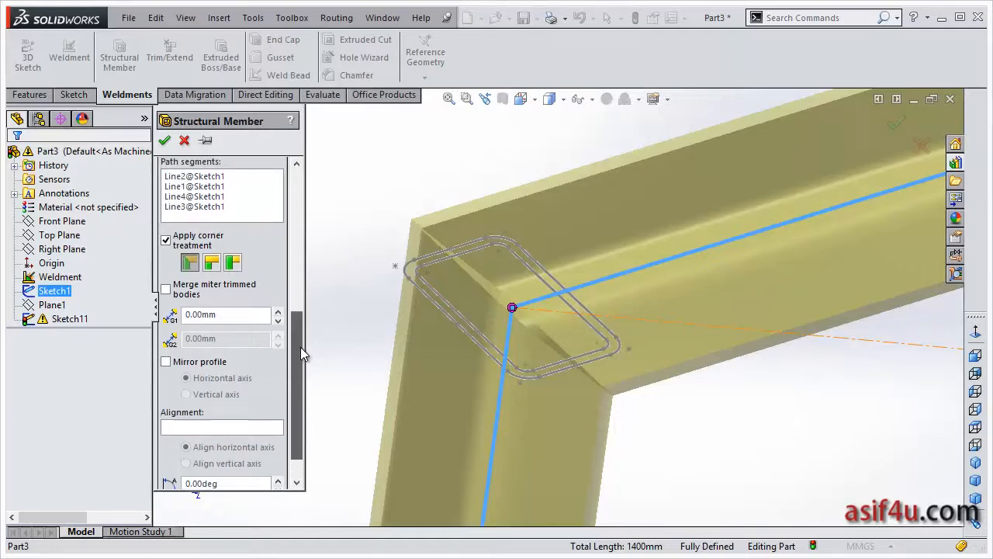
left_click(166, 363)
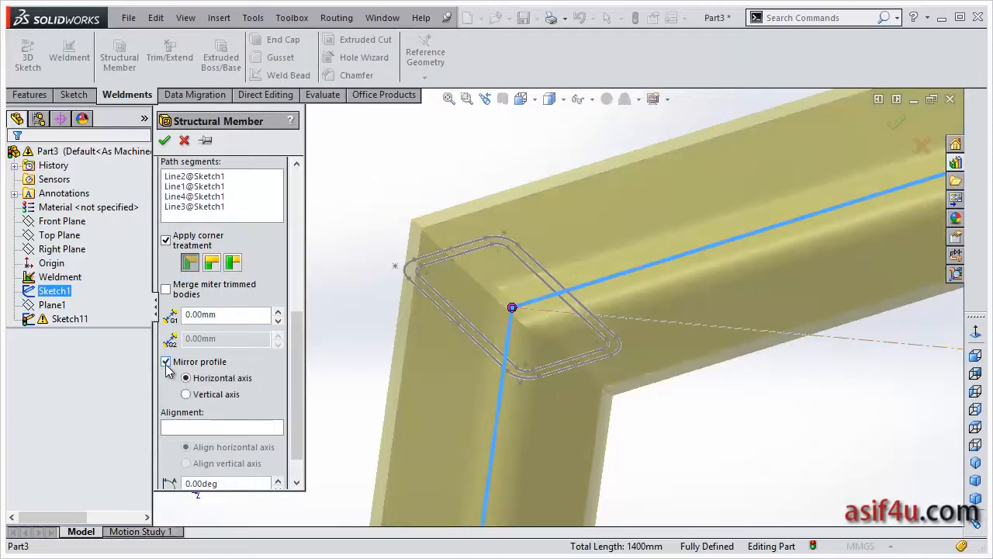
left_click(224, 394)
left_click(218, 378)
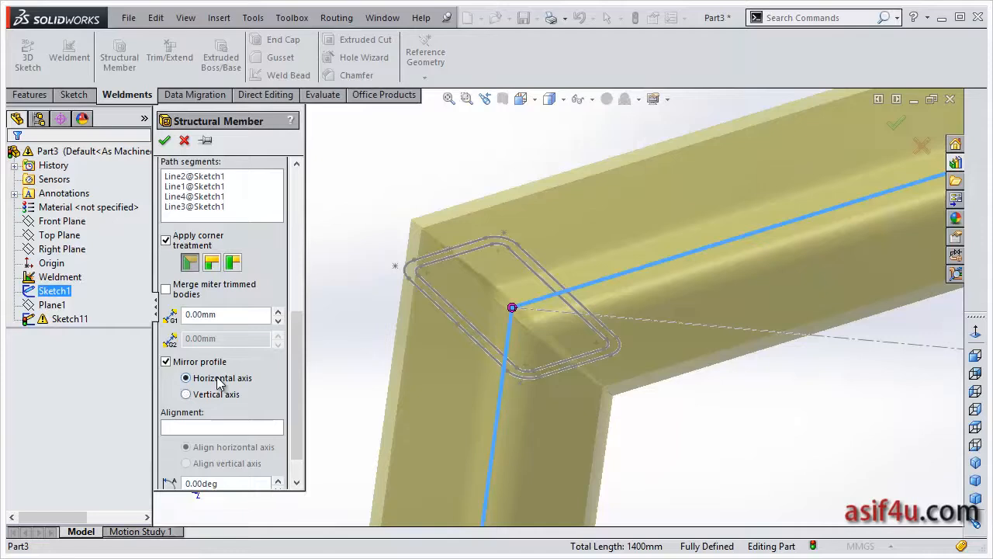
left_click(230, 427)
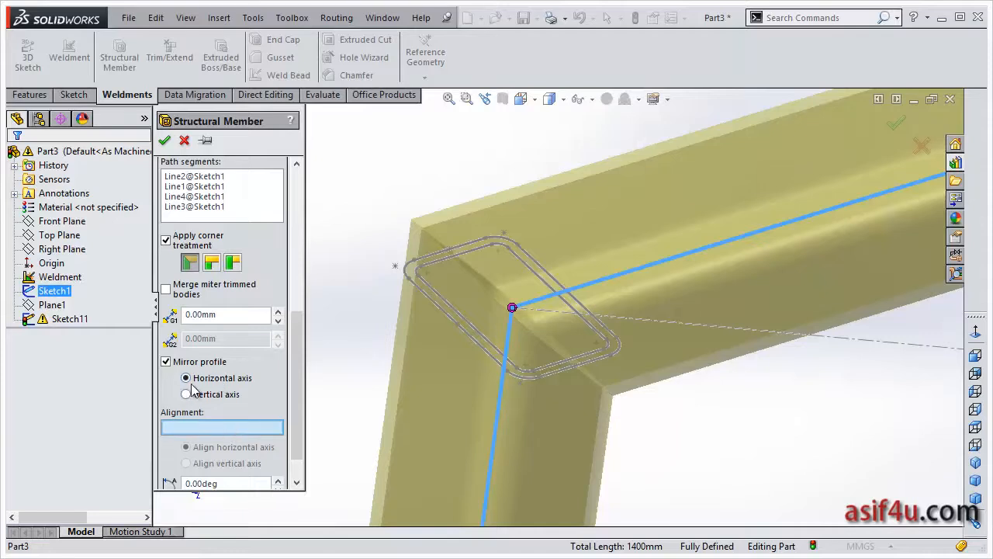
Turn off profile mirroring, inspect the whole frame, and undo the mirroring change.
left_click(176, 362)
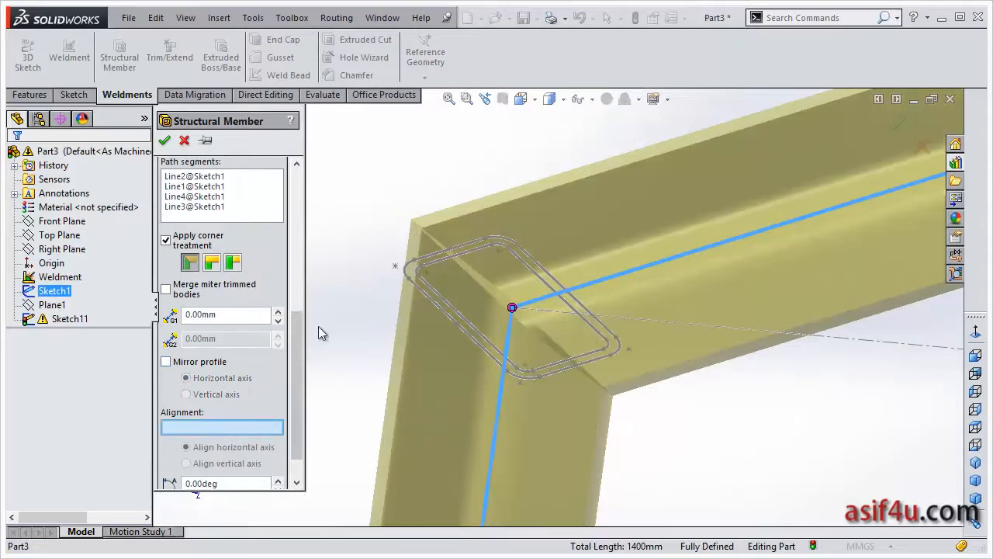
scroll(625, 328, "up", 3)
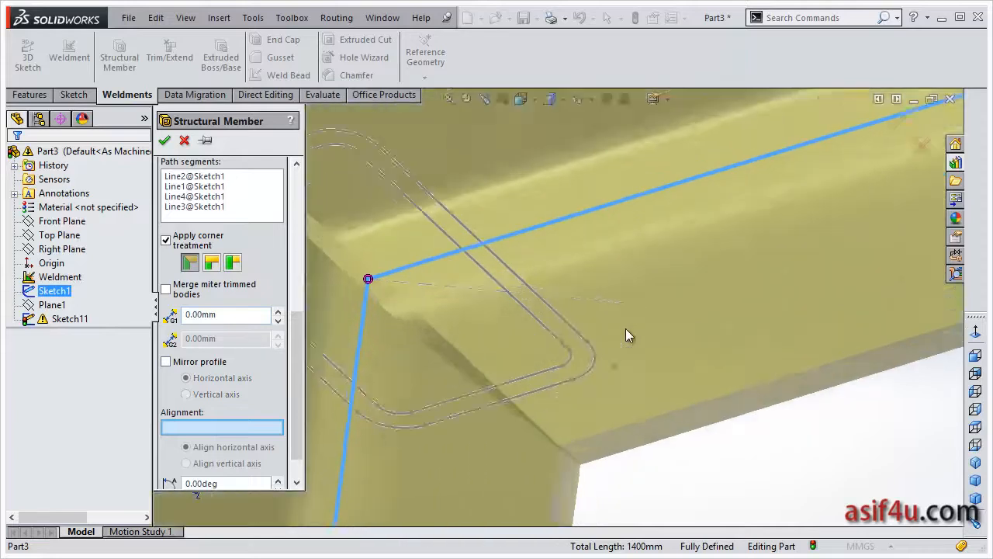
scroll(626, 328, "down", 5)
scroll(626, 328, "down", 3)
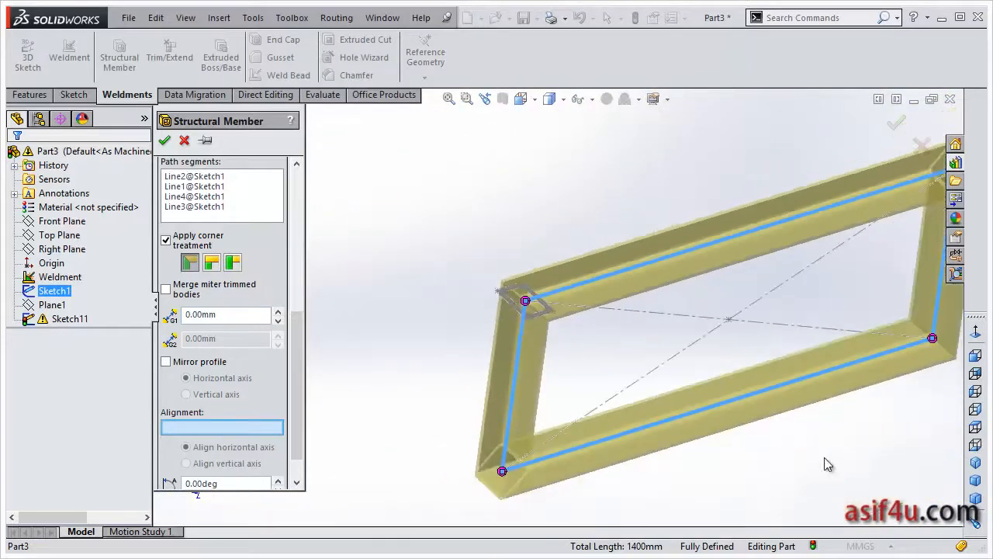
key("ctrl+z")
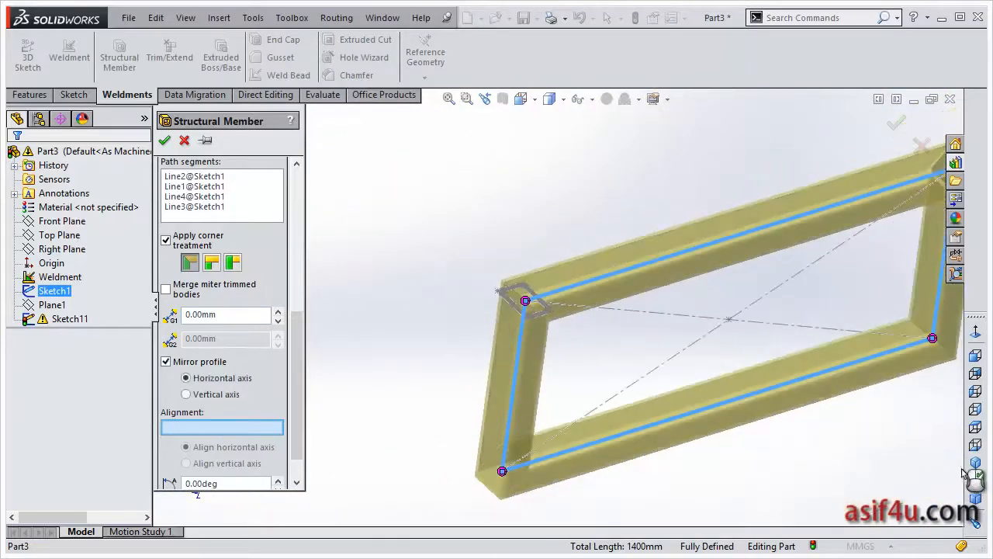
Accept the structural member with its profile mirrored about the horizontal axis and inspect the finished frame's mitred corners.
left_click(976, 355)
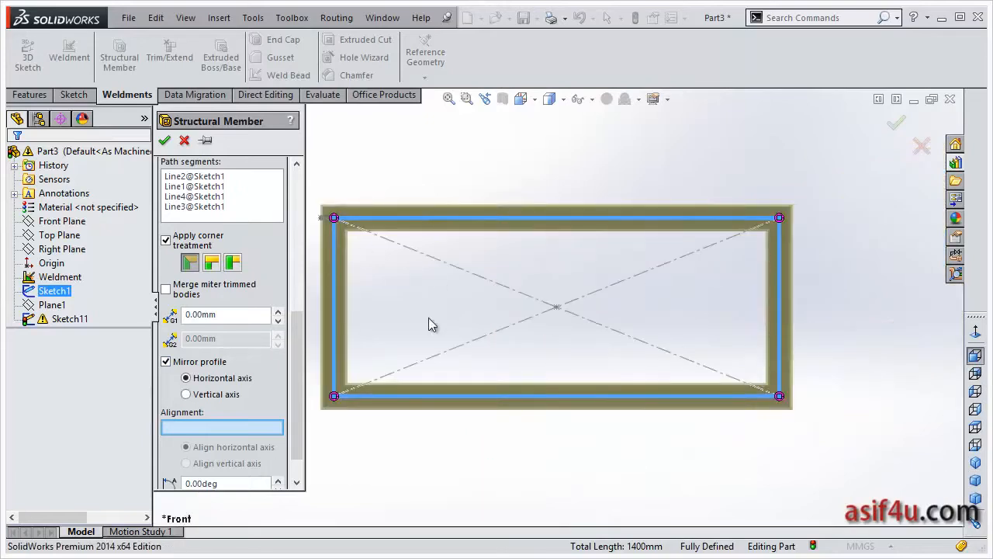
left_click(165, 141)
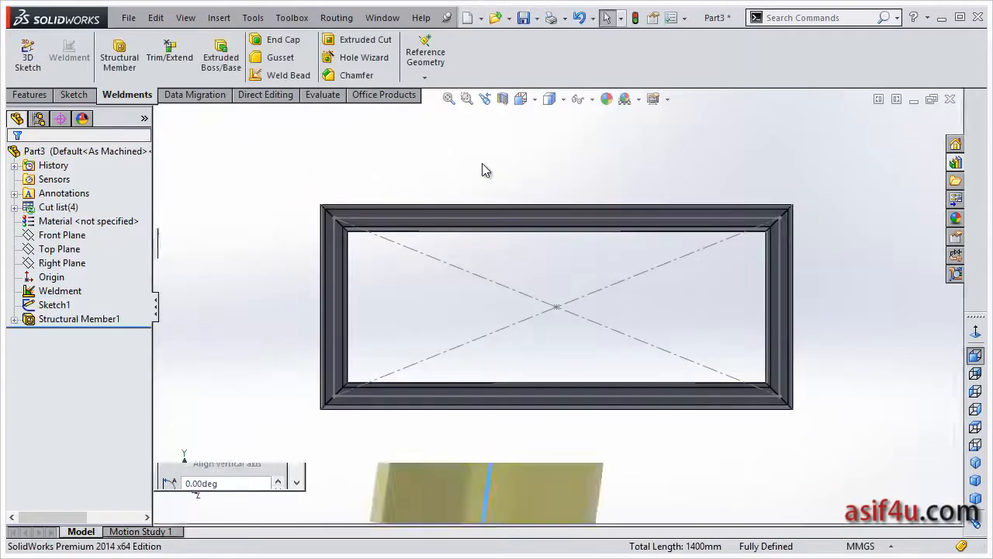
middle_click_drag(454, 246, 553, 317)
scroll(466, 341, "down", 5)
scroll(553, 314, "up", 4)
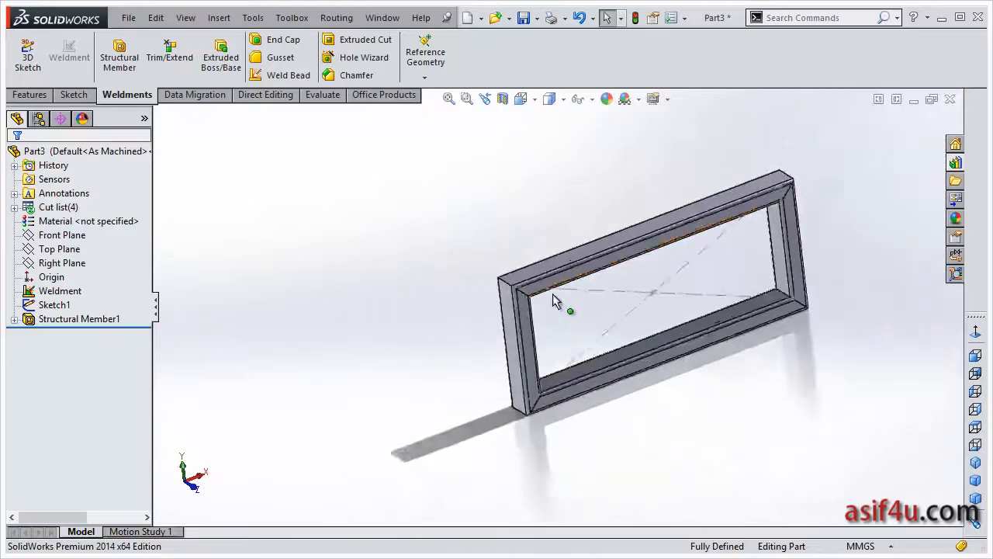
scroll(543, 303, "down", 6)
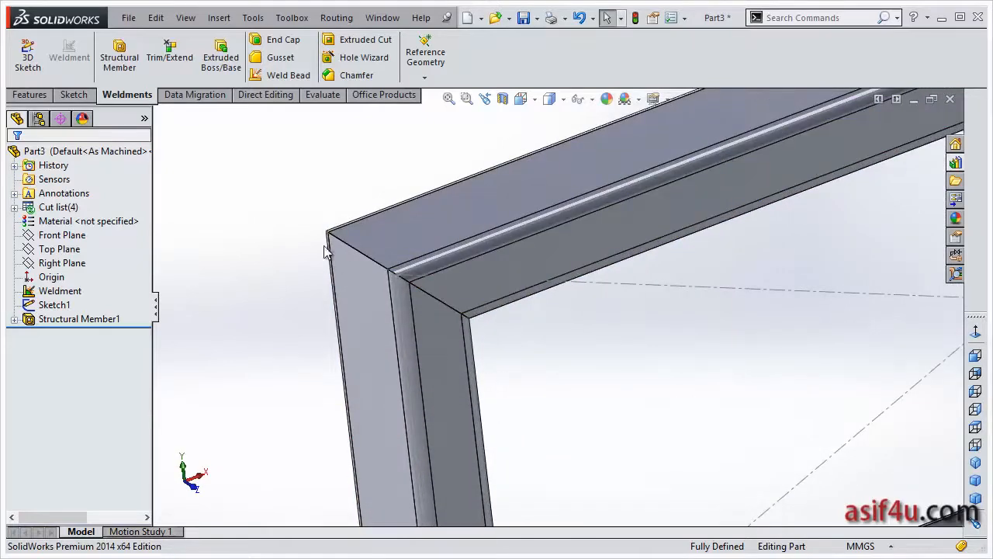
middle_click_drag(520, 337, 402, 268)
scroll(514, 276, "up", 8)
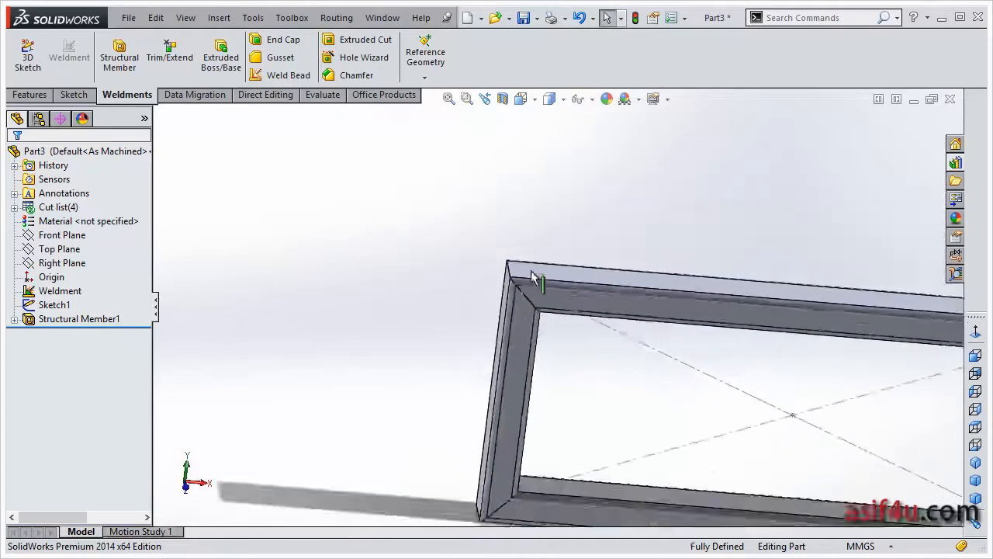
middle_click_drag(633, 318, 701, 349)
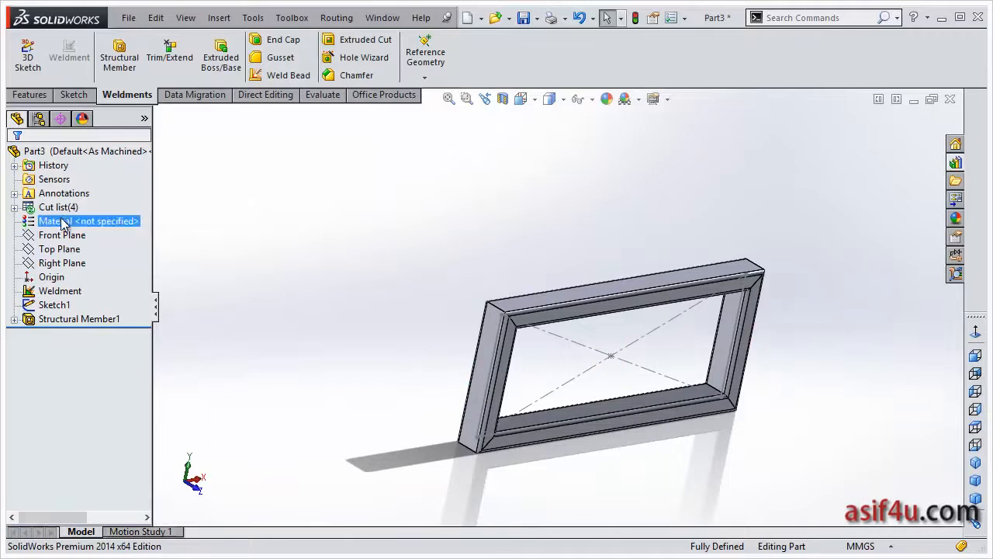
Review the Cut list, Weldment and Structural Member1 entries in the feature tree alongside the finished frame.
left_click(59, 208)
left_click(61, 294)
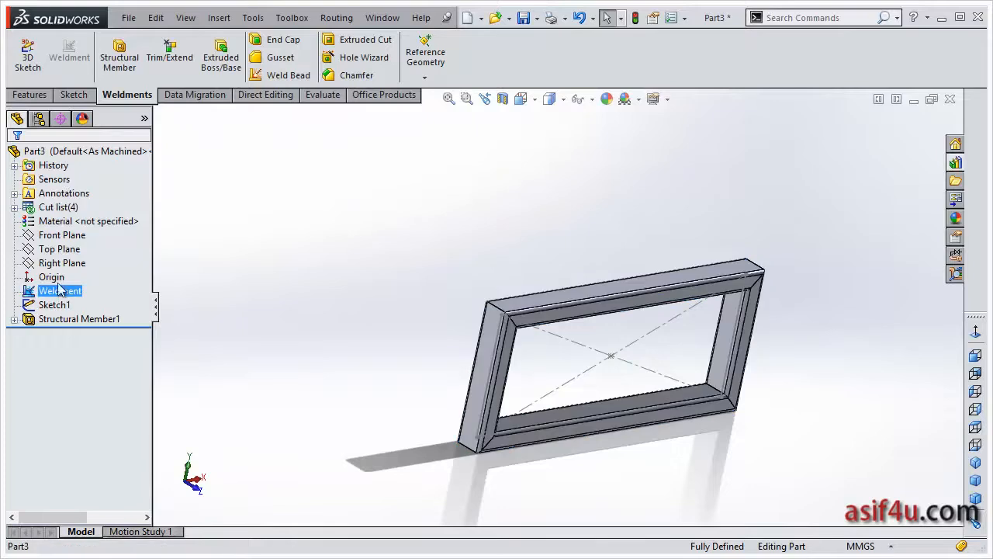
left_click(72, 319, "ctrl")
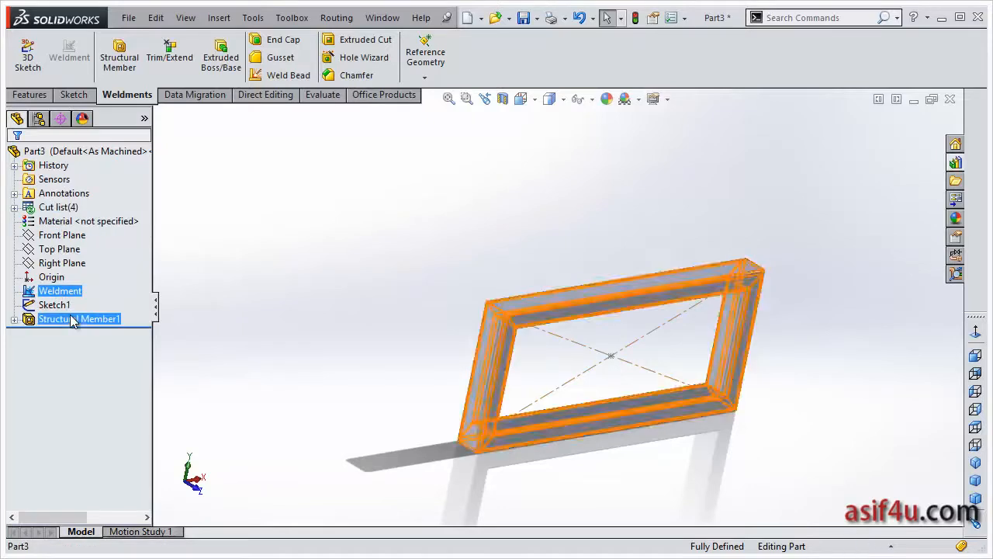
left_click(72, 319)
left_click(308, 323)
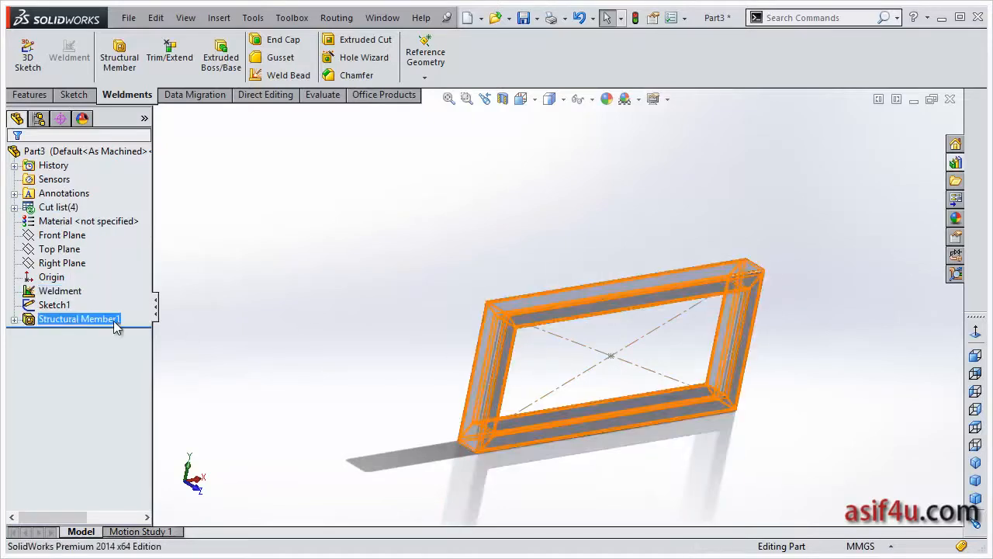
scroll(794, 301, "up", 2)
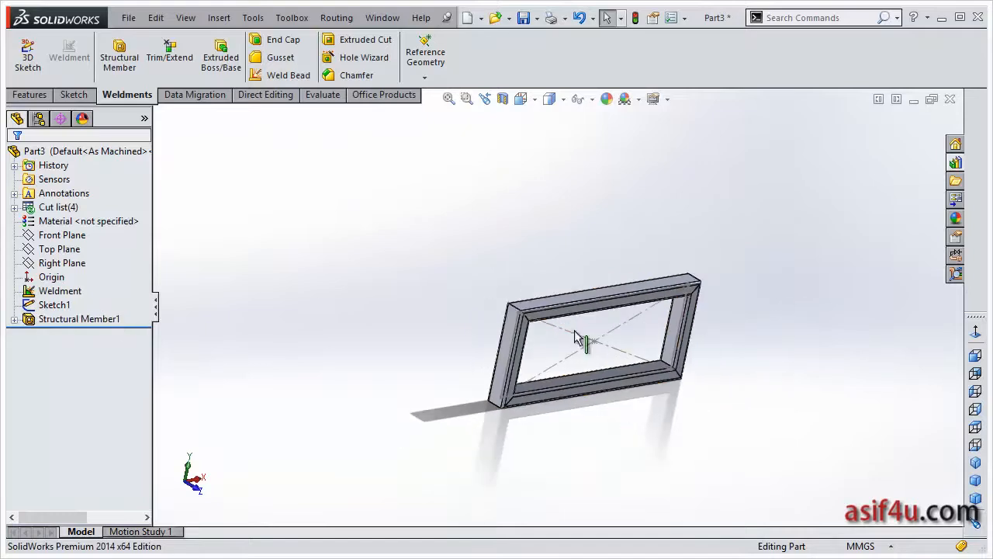
scroll(672, 353, "down", 3)
mouse_move(693, 331)
middle_mouse_down()
mouse_move(683, 277)
mouse_move(682, 341)
middle_mouse_up()
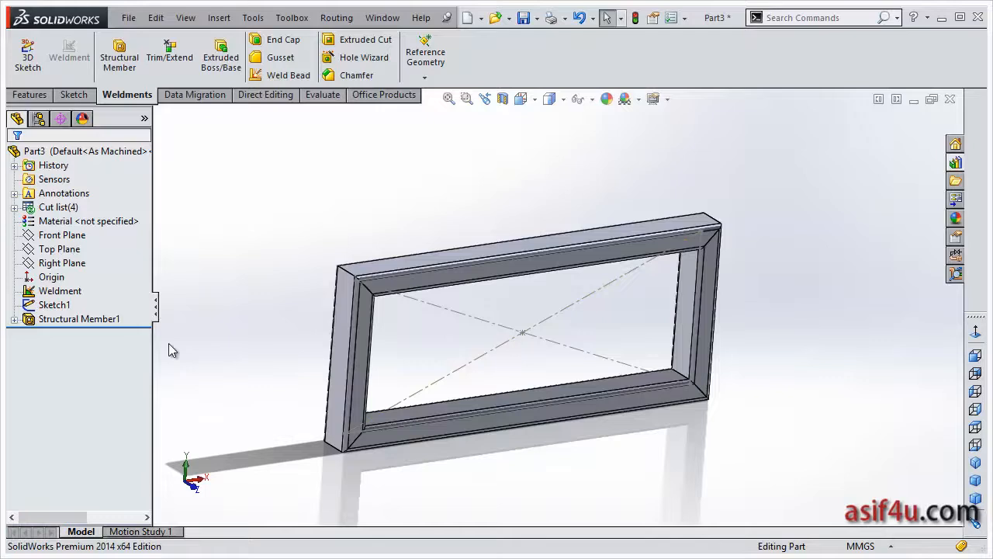
Reopen Structural Member1 for editing and review its corner treatment, gap and mirror settings.
right_click(116, 319)
left_click(125, 268)
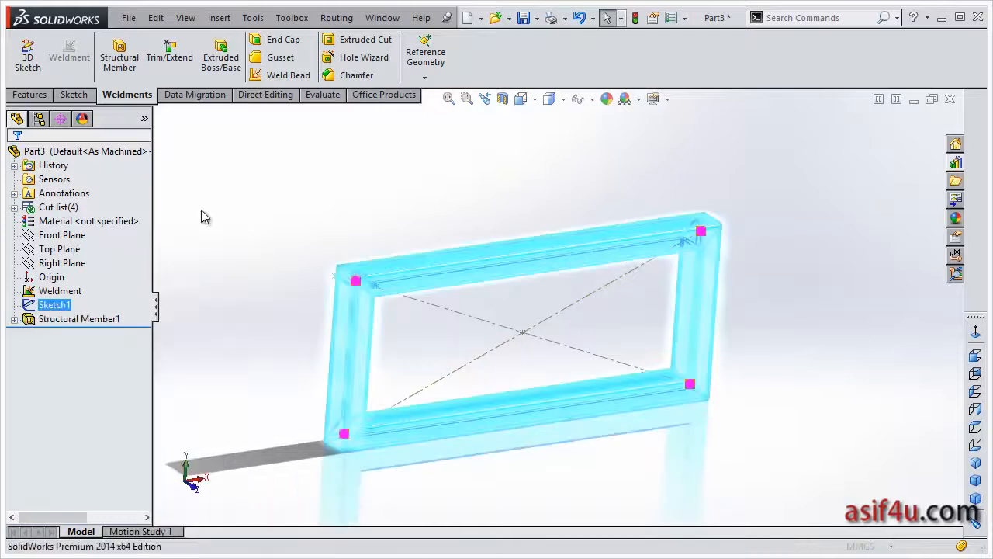
left_click_drag(294, 224, 297, 343)
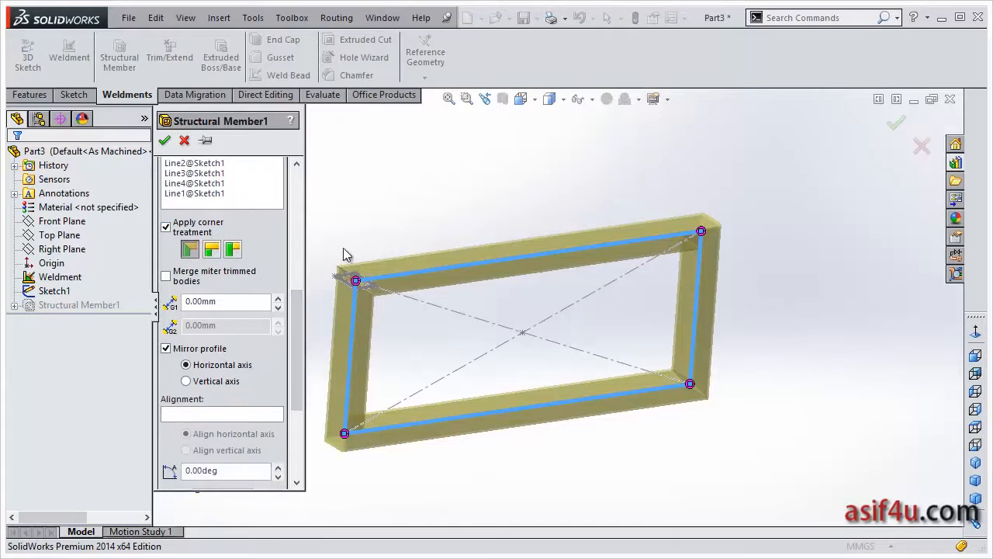
middle_click_drag(366, 222, 418, 252)
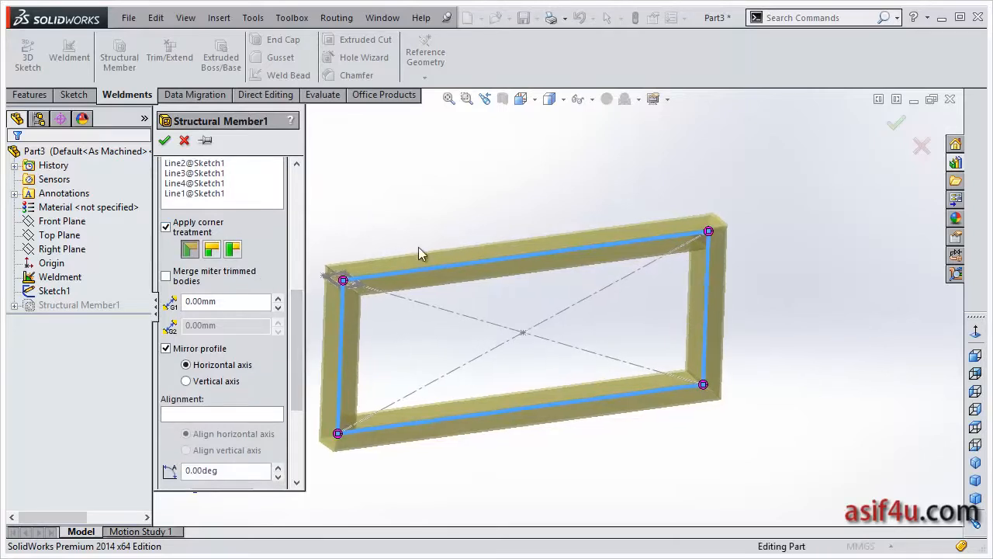
Examine the individual Corner Treatment options at the frame's upper-left corner in front view, and close the structural member's settings.
left_click(976, 354)
scroll(454, 261, "down", 5)
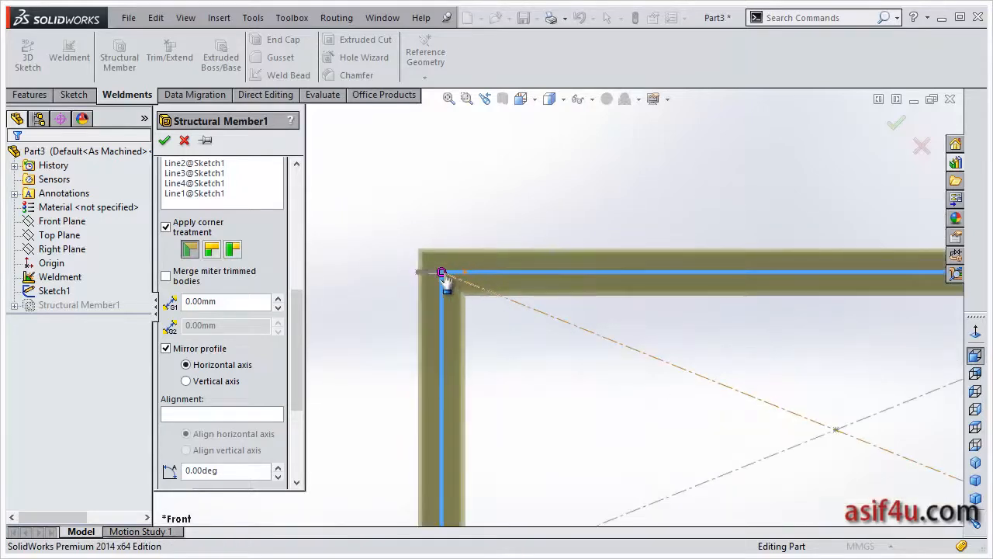
left_click(453, 284)
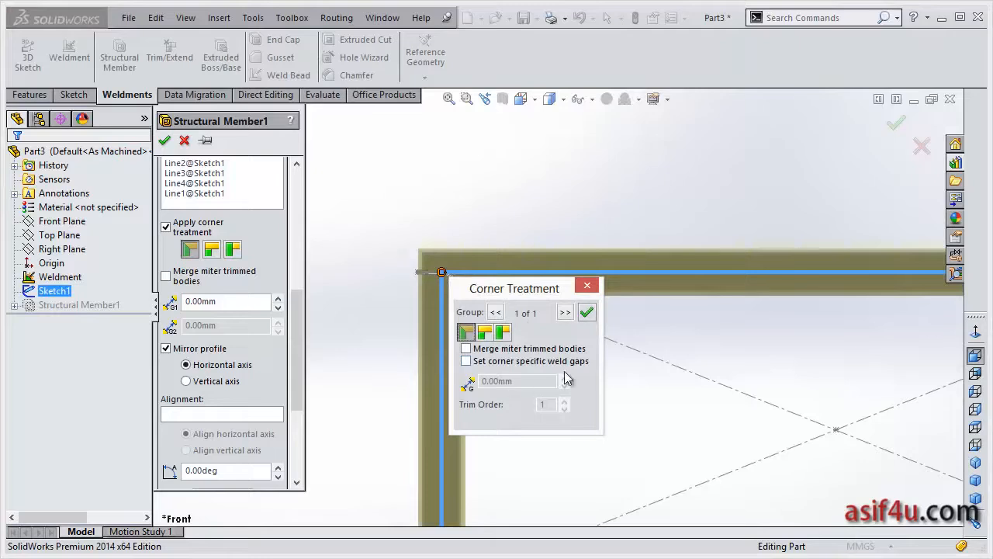
left_click_drag(549, 295, 654, 164)
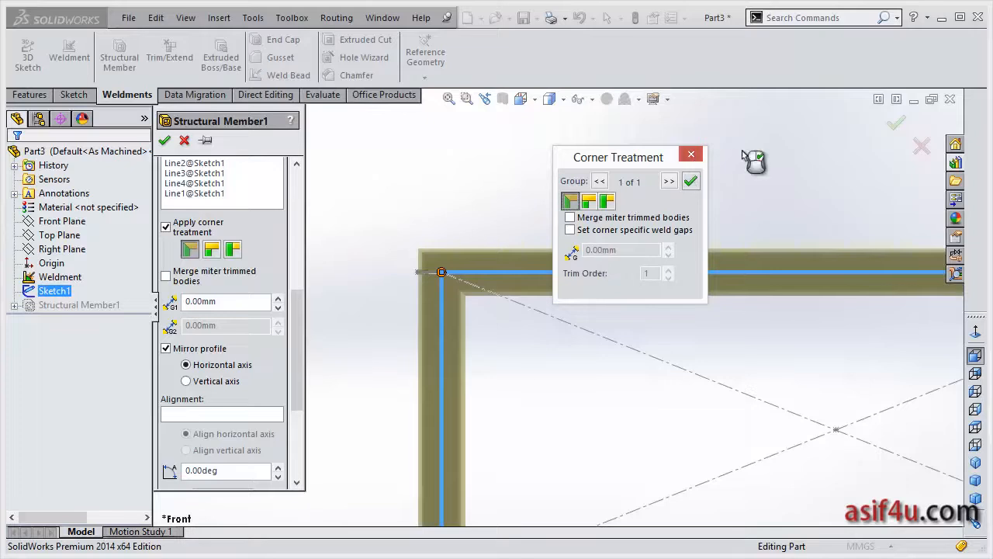
left_click(691, 153)
left_click(896, 123)
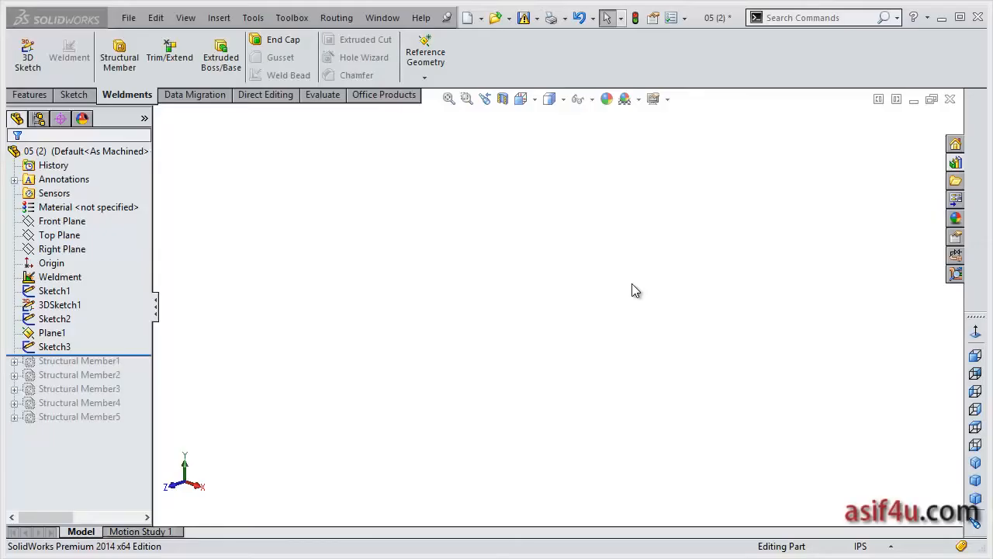
Examine Sketch1, 3DSketch1, Sketch2, Plane1 and Sketch3 in the feature tree of part 05 (2).
left_click(66, 293)
left_click(66, 306)
left_click(62, 322)
left_click(56, 333)
left_click(61, 347)
left_click(143, 371)
Roll the model forward past Structural Member1, highlight that feature, and continue rolling forward past Structural Member5.
left_click_drag(140, 355, 138, 371)
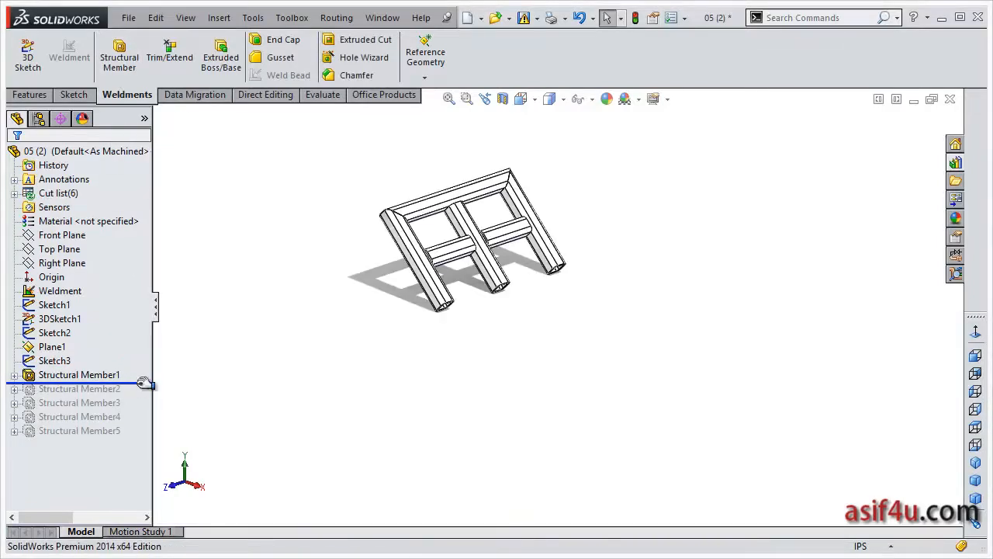
left_click(94, 375)
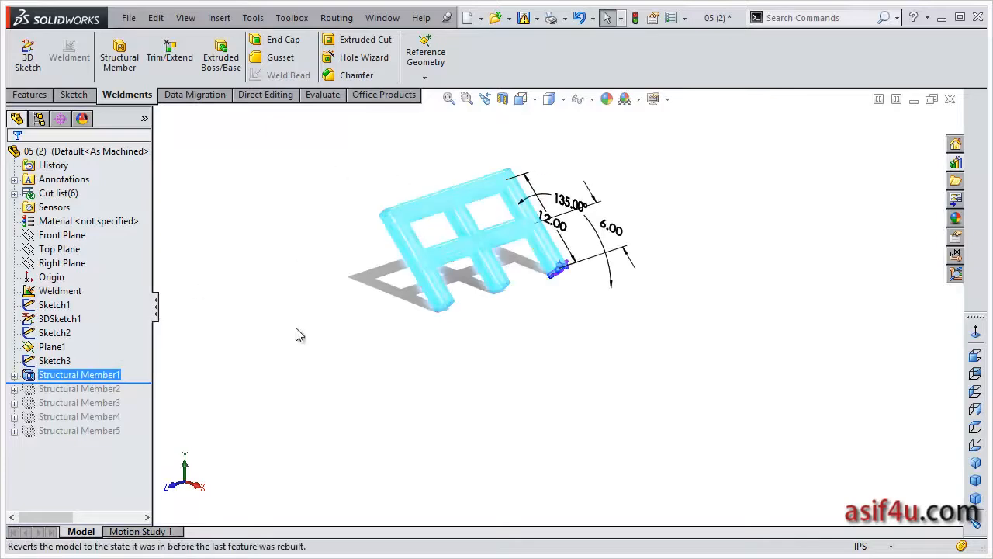
left_click(169, 401)
left_click_drag(147, 392, 138, 436)
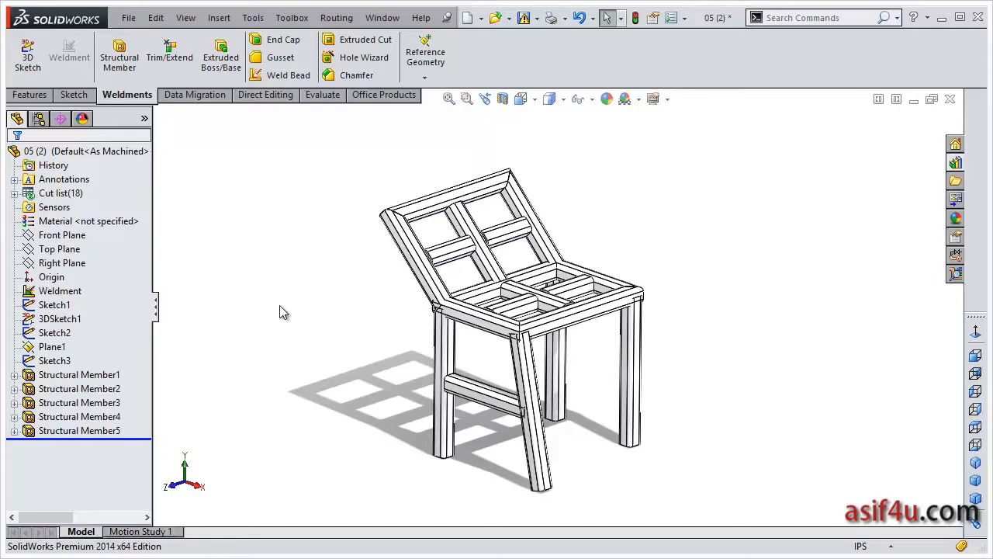
Examine the chair frame, especially the joints where the backrest, seat members and legs meet.
mouse_move(399, 337)
middle_mouse_down()
mouse_move(408, 295)
mouse_move(396, 348)
middle_mouse_up()
scroll(509, 281, "down", 2)
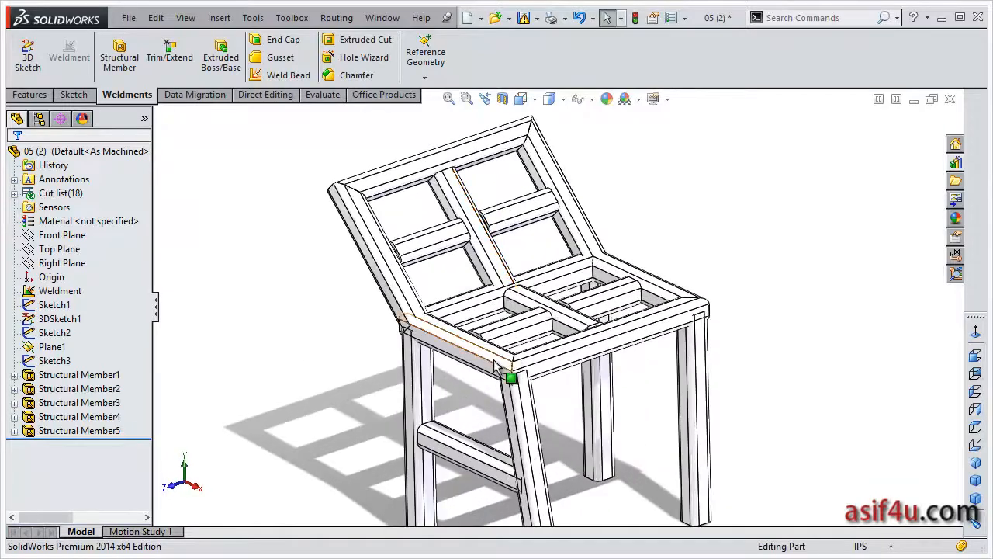
scroll(510, 375, "up", 1)
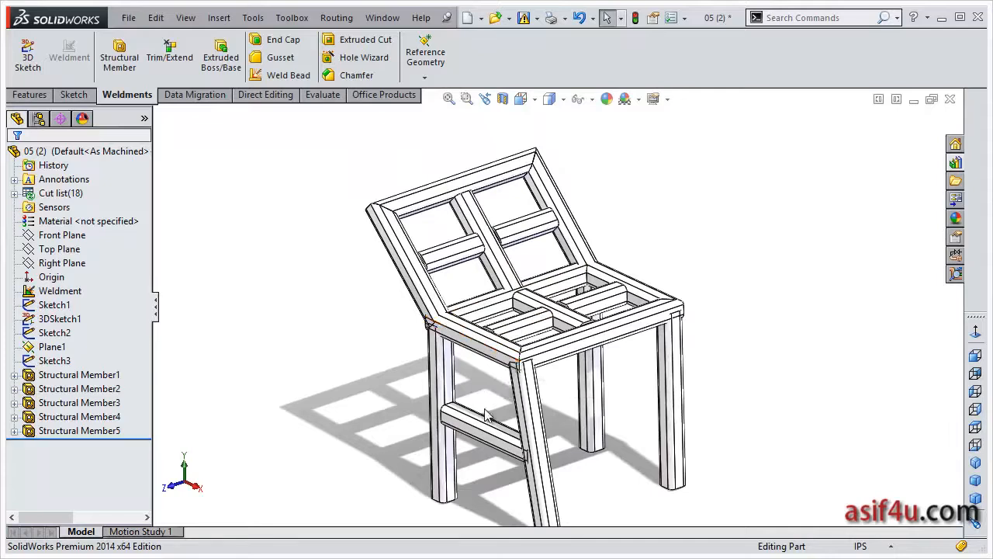
middle_click_drag(512, 365, 466, 280)
scroll(458, 267, "down", 3)
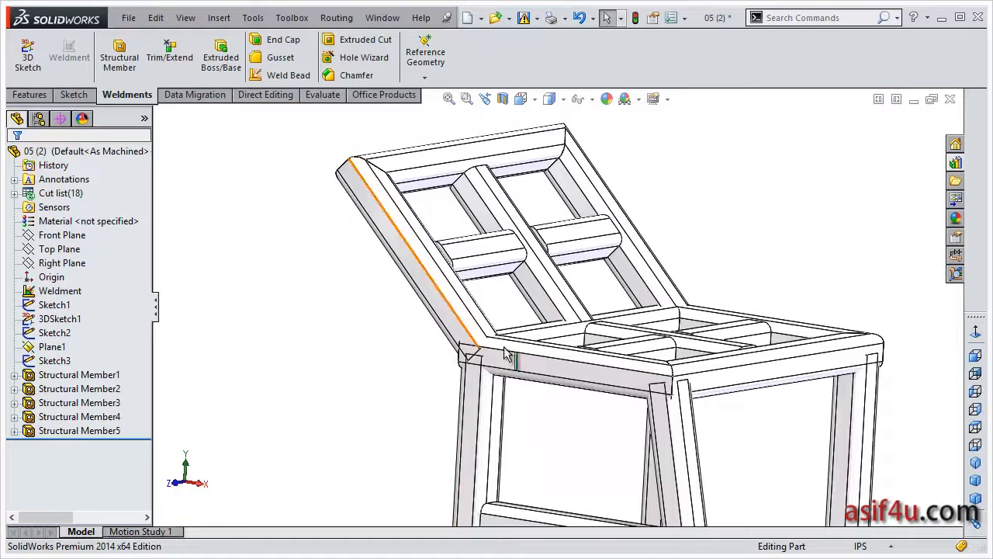
scroll(554, 365, "up", 1)
scroll(543, 381, "up", 1)
middle_click_drag(652, 276, 560, 383)
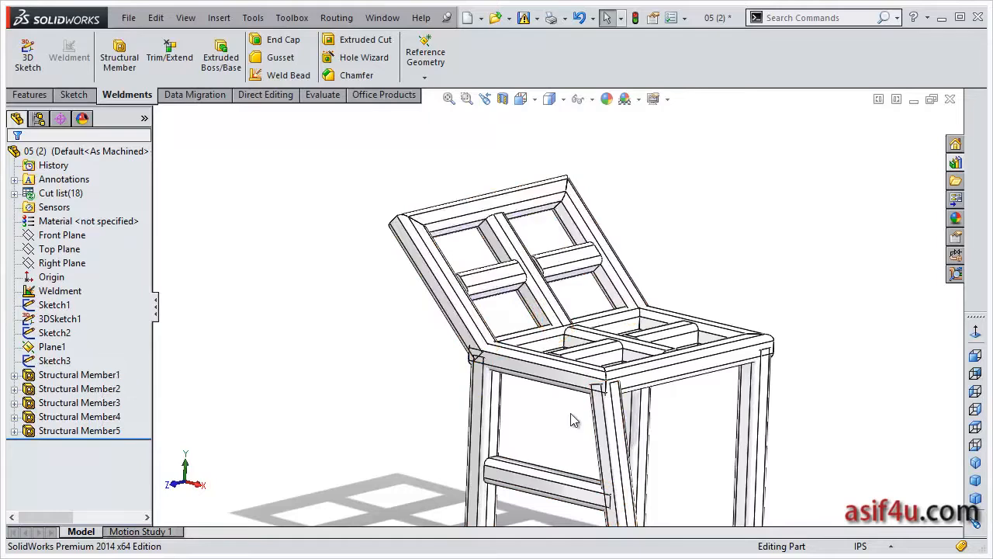
scroll(570, 413, "down", 1)
scroll(570, 413, "up", 4)
scroll(568, 407, "down", 2)
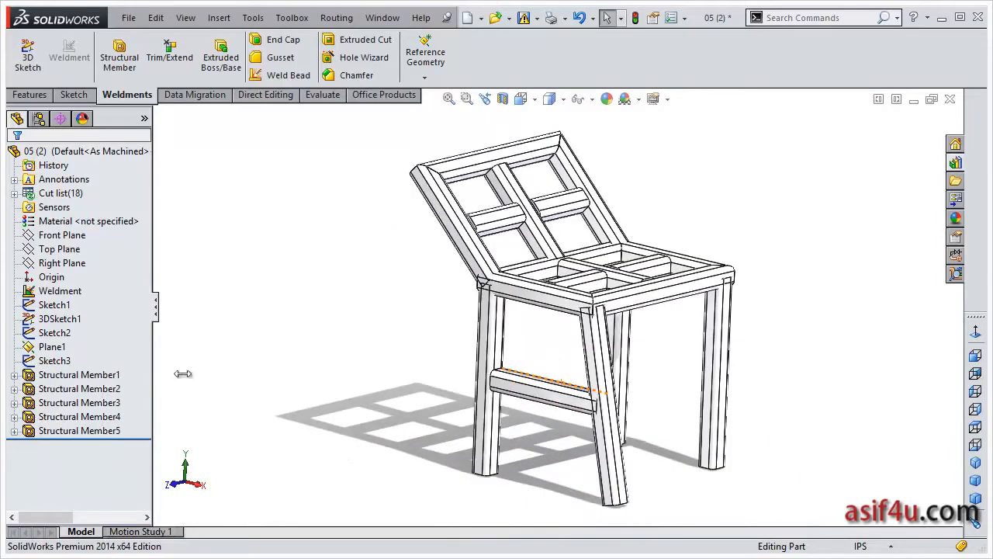
Examine the joint between the lower side rail and the slanted leg from several angles.
scroll(609, 446, "down", 4)
middle_click_drag(621, 455, 642, 458)
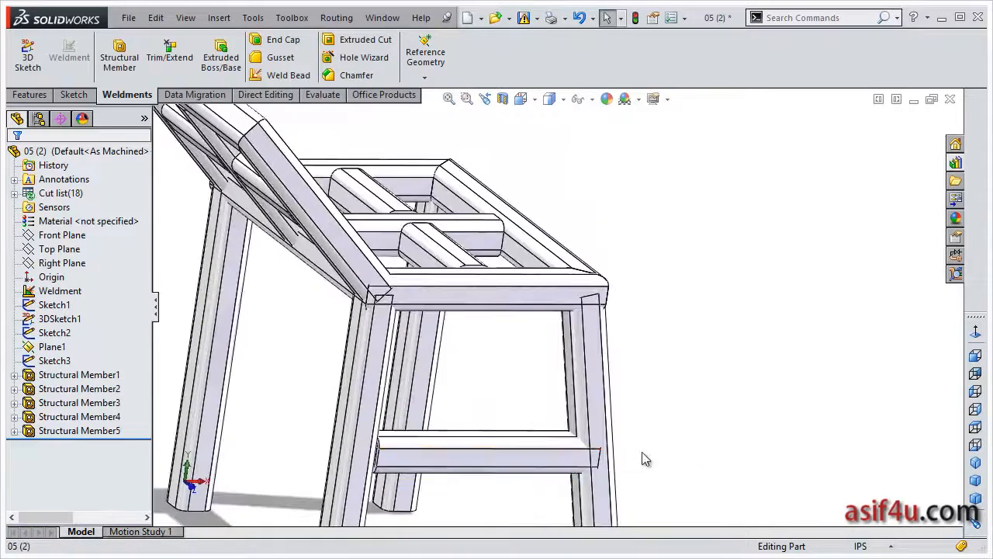
scroll(497, 404, "down", 6)
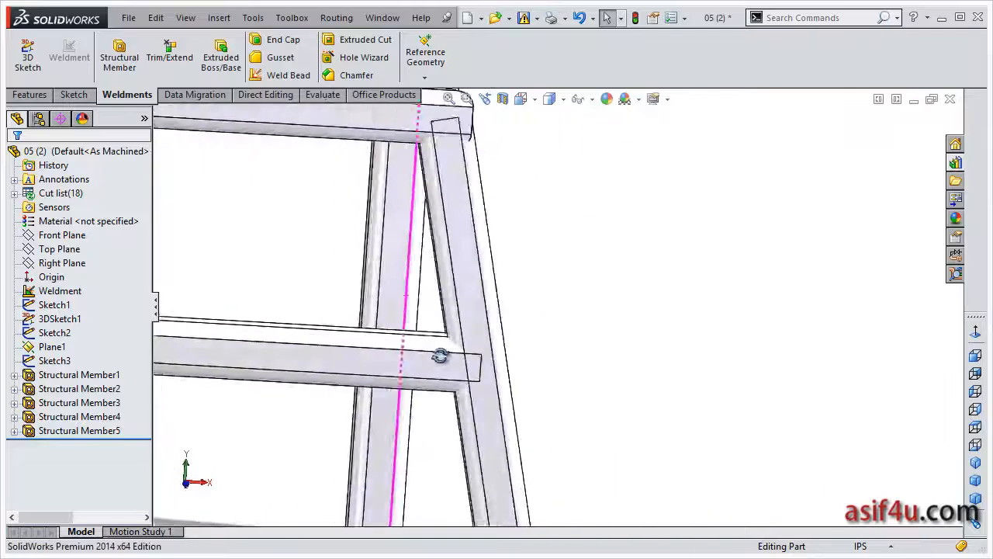
scroll(318, 299, "up", 8)
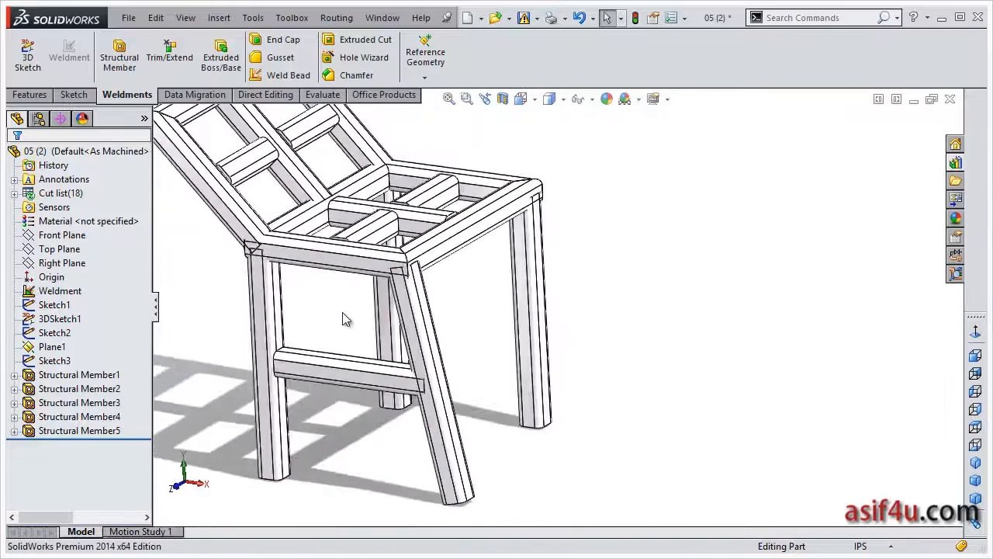
scroll(436, 334, "down", 5)
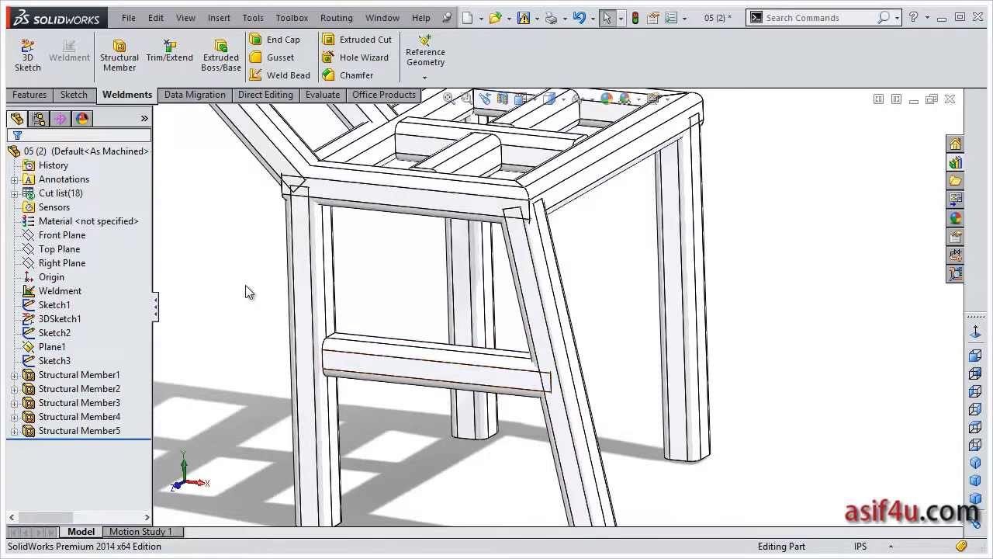
Start a Trim/Extend of the lower side rail, using bodies as the trimming boundary and the slanted leg as the boundary body.
left_click(173, 65)
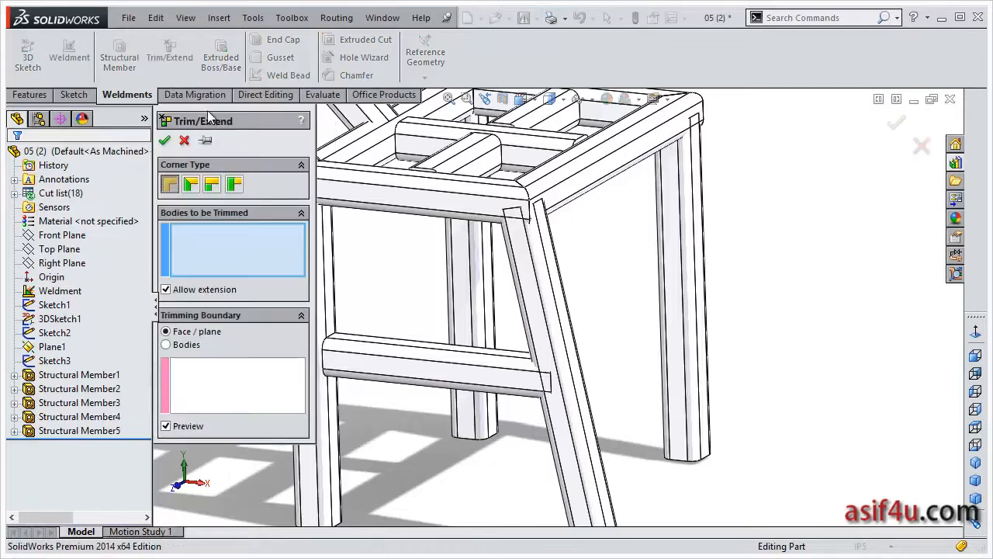
scroll(437, 295, "down", 3)
scroll(419, 291, "up", 5)
scroll(425, 301, "down", 3)
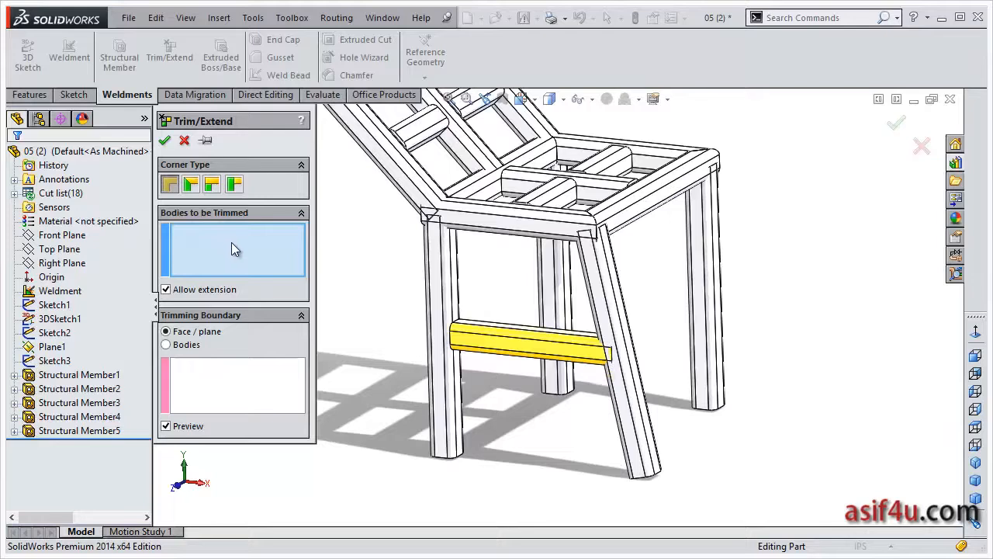
left_click(519, 339)
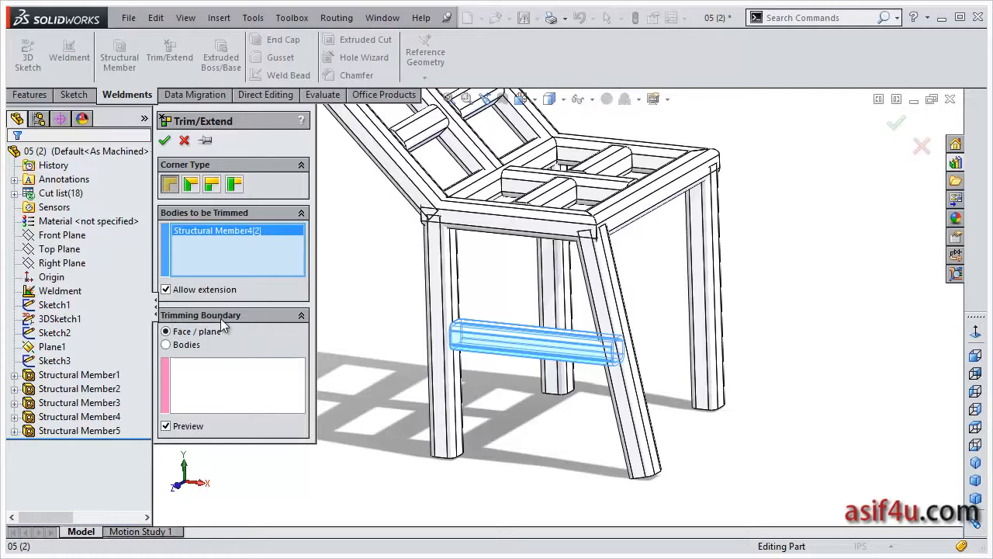
left_click(189, 346)
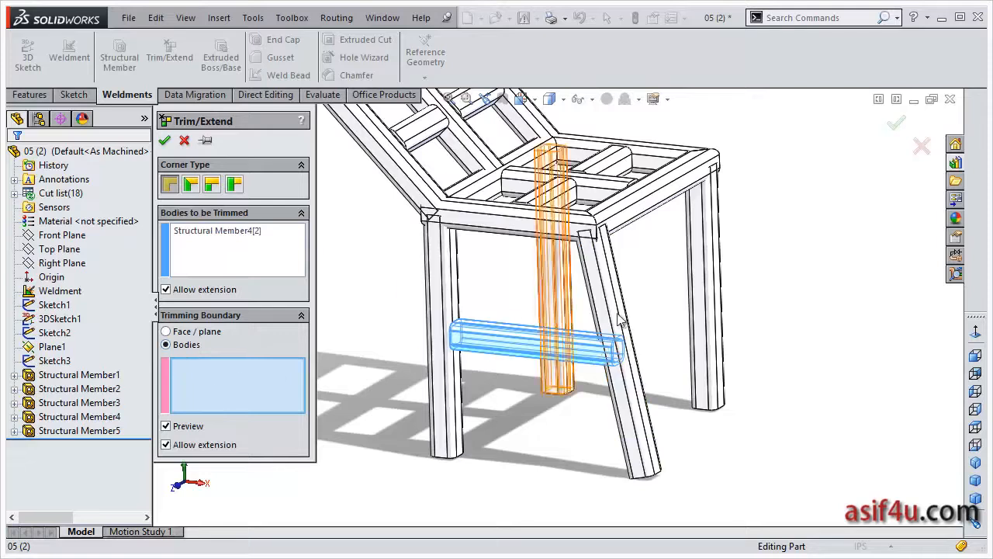
left_click(609, 349)
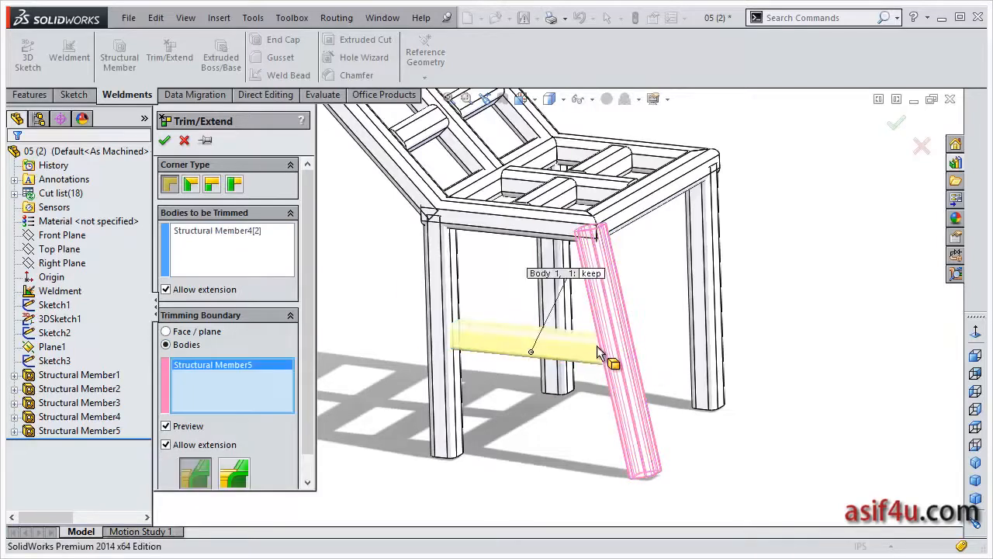
Inspect the trim preview at the slanted leg and add the adjacent vertical leg as a second trimming body.
scroll(603, 350, "down", 5)
scroll(588, 302, "down", 4)
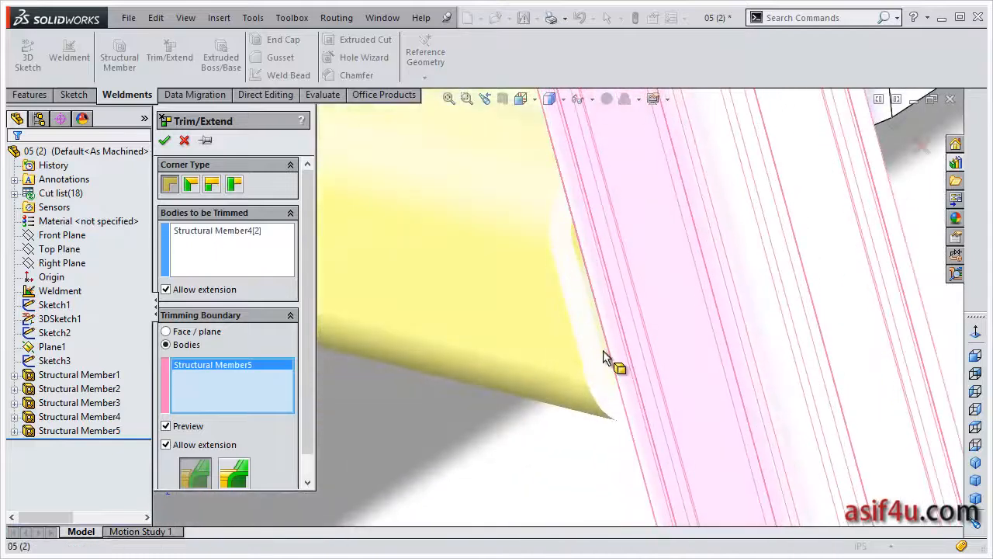
scroll(508, 269, "up", 8)
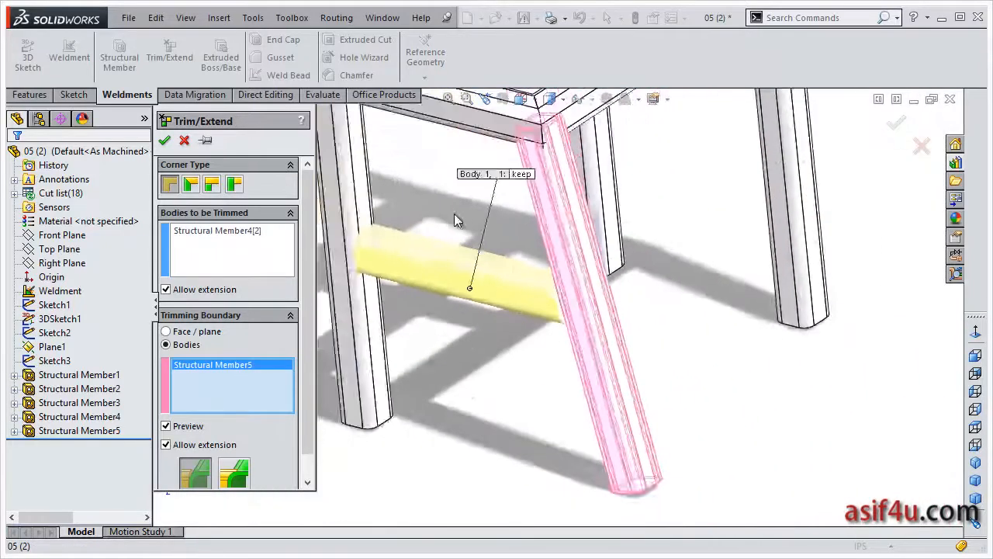
scroll(453, 213, "up", 5)
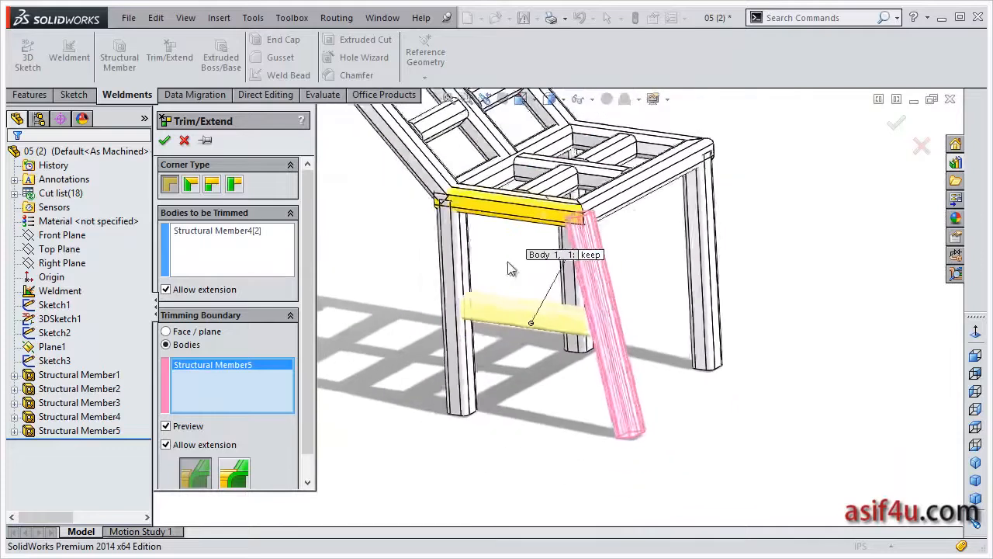
middle_click_drag(506, 252, 512, 255)
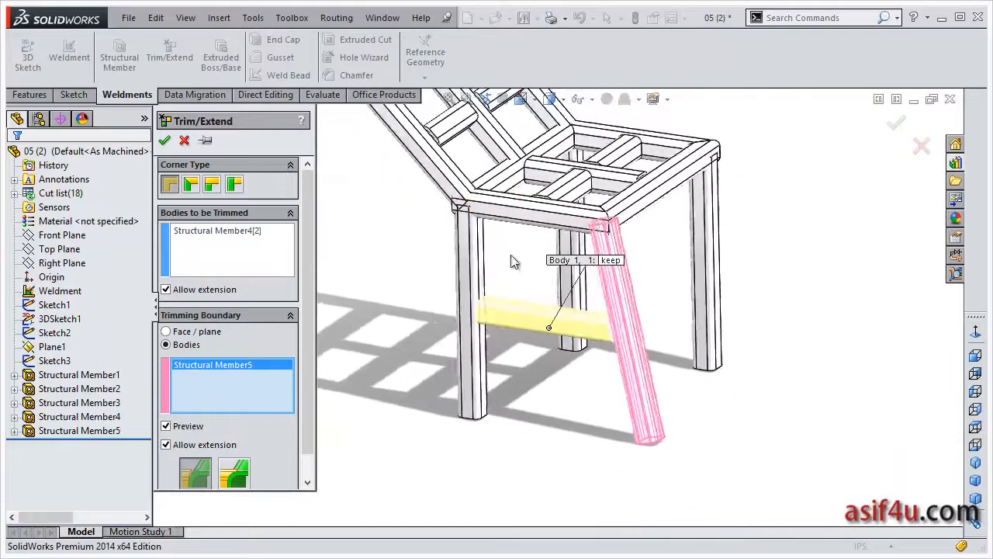
left_click(471, 264)
scroll(528, 315, "down", 4)
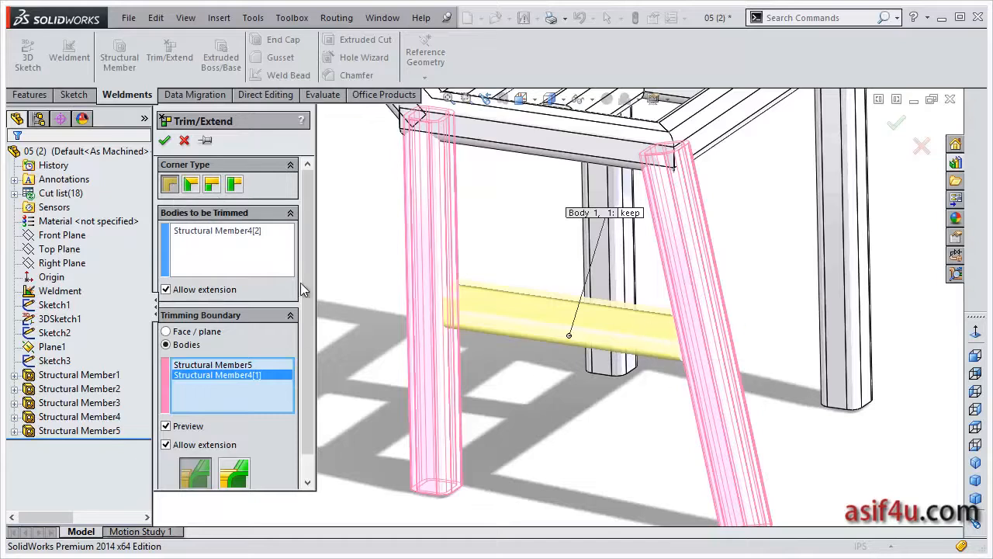
Try the mitered corner type between the lower side rail and the slanted leg and inspect its preview.
left_click(192, 186)
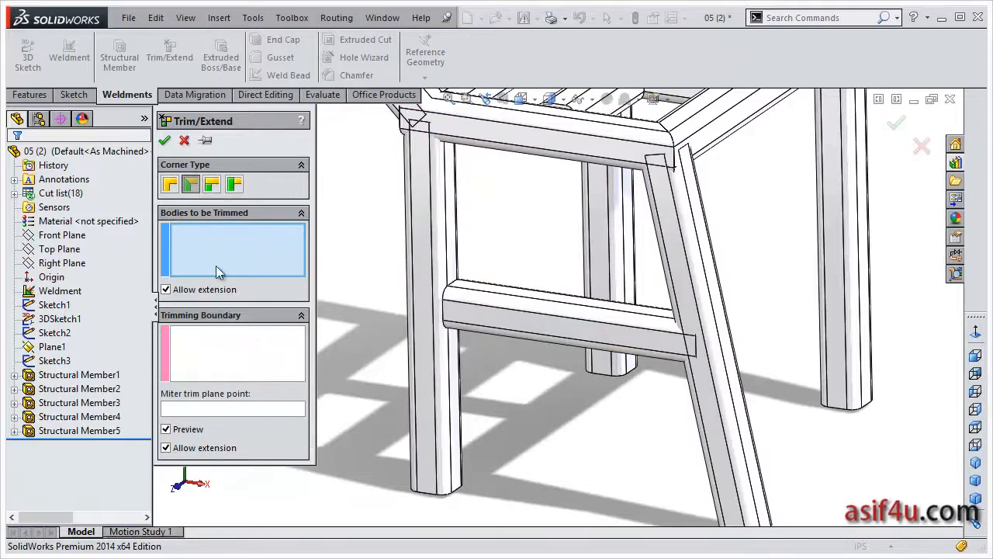
left_click(596, 329)
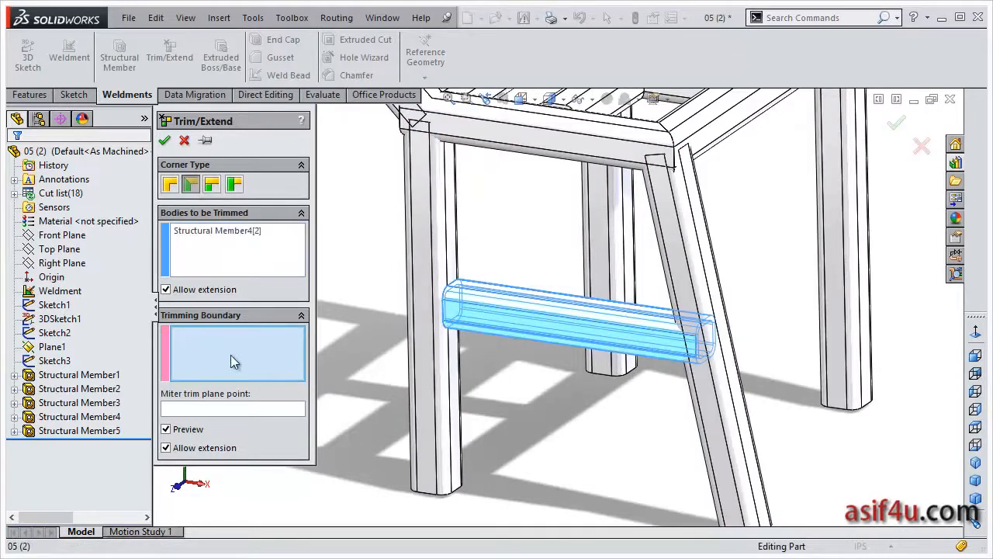
left_click(701, 285)
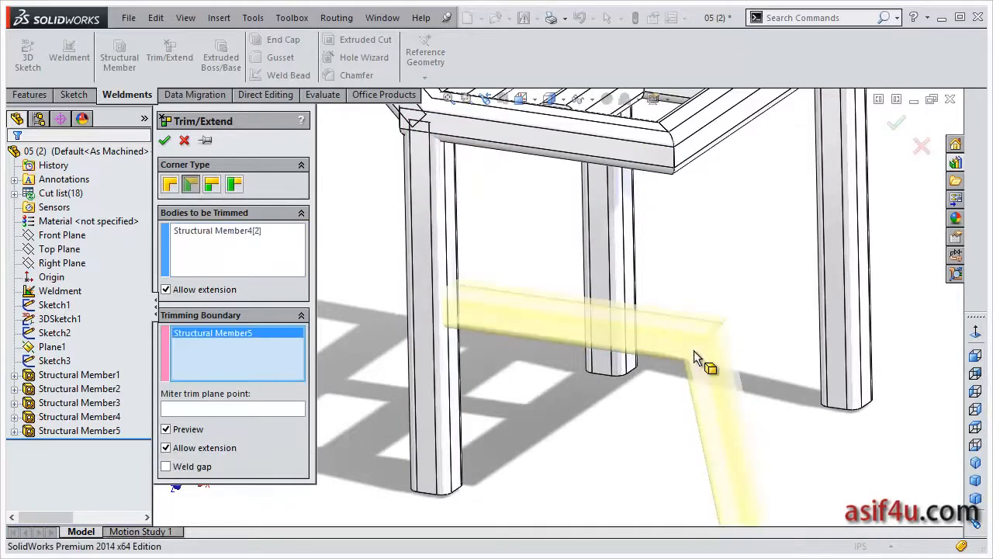
scroll(690, 355, "down", 6)
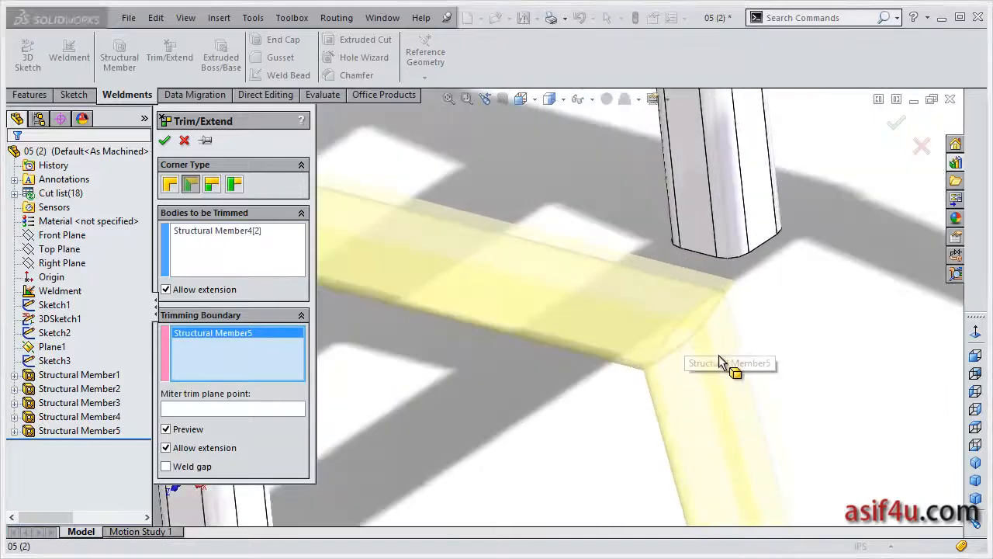
scroll(661, 280, "up", 5)
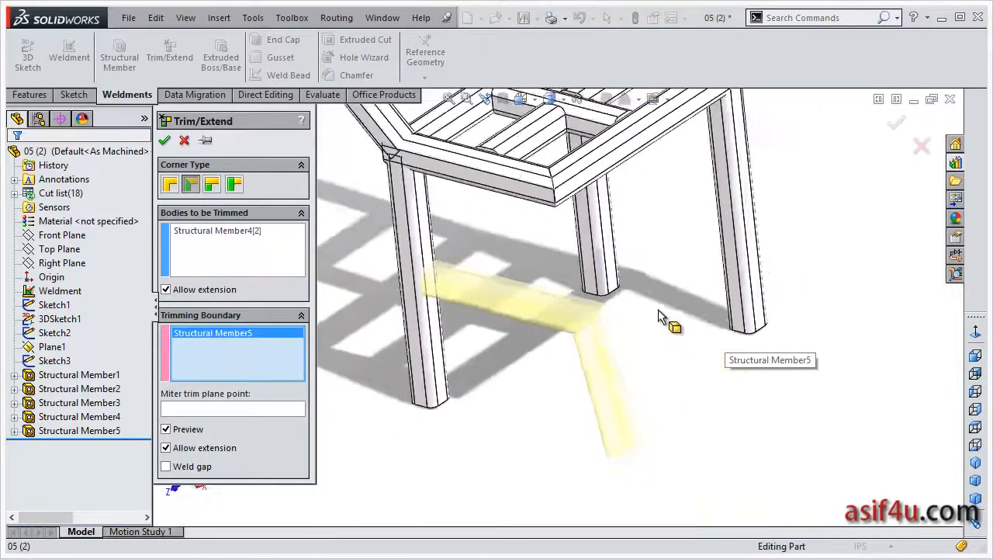
scroll(657, 314, "down", 4)
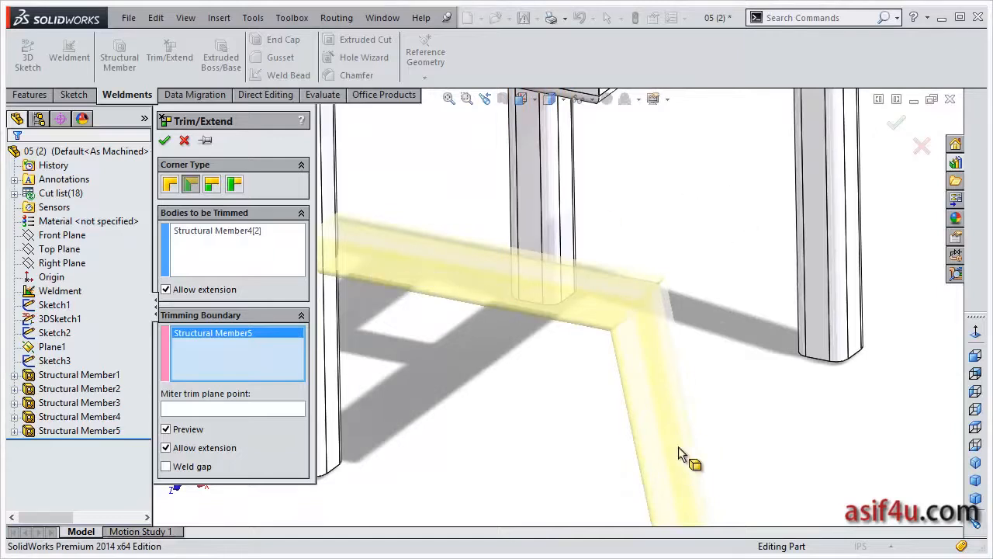
Try both butt corner types for the joint between the lower side rail and the slanted leg.
left_click(212, 184)
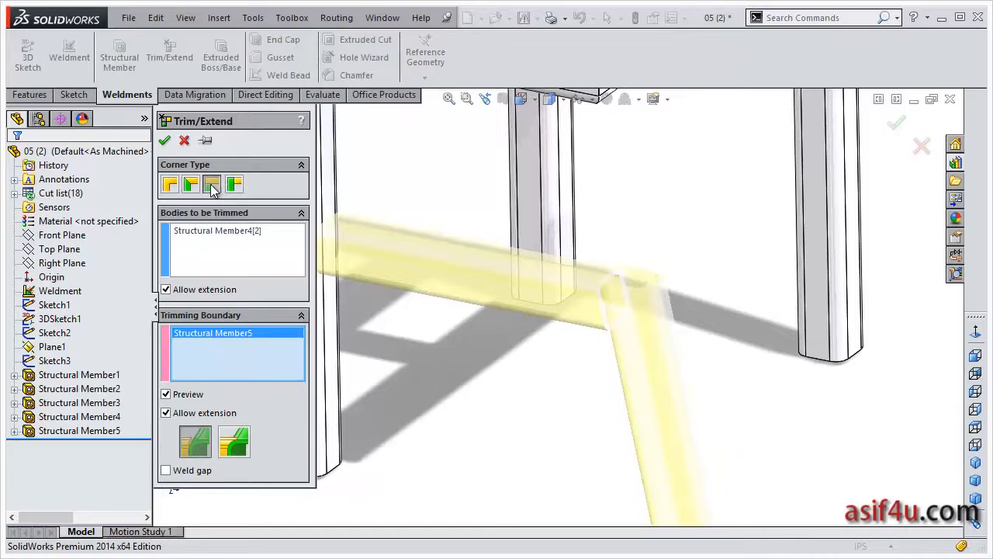
scroll(621, 267, "down", 3)
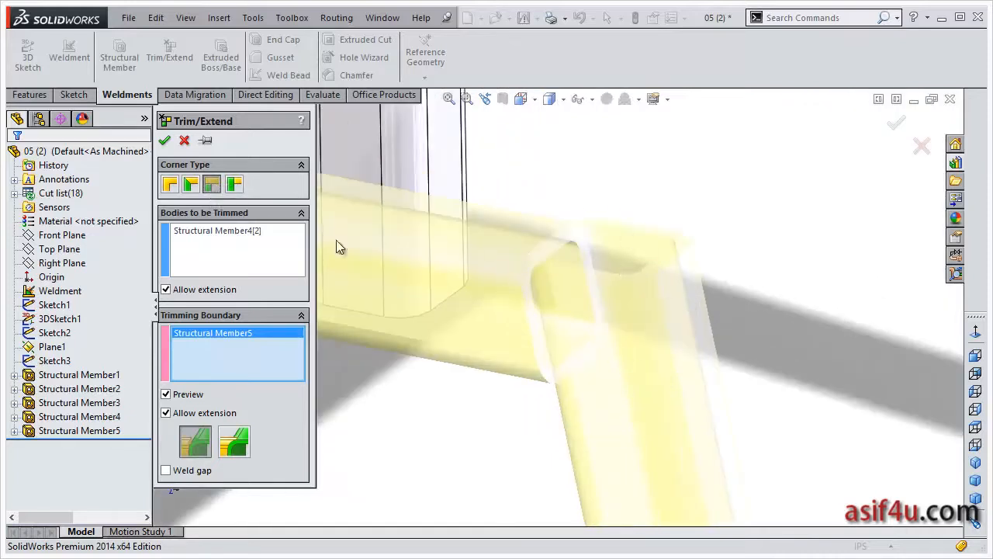
left_click(235, 184)
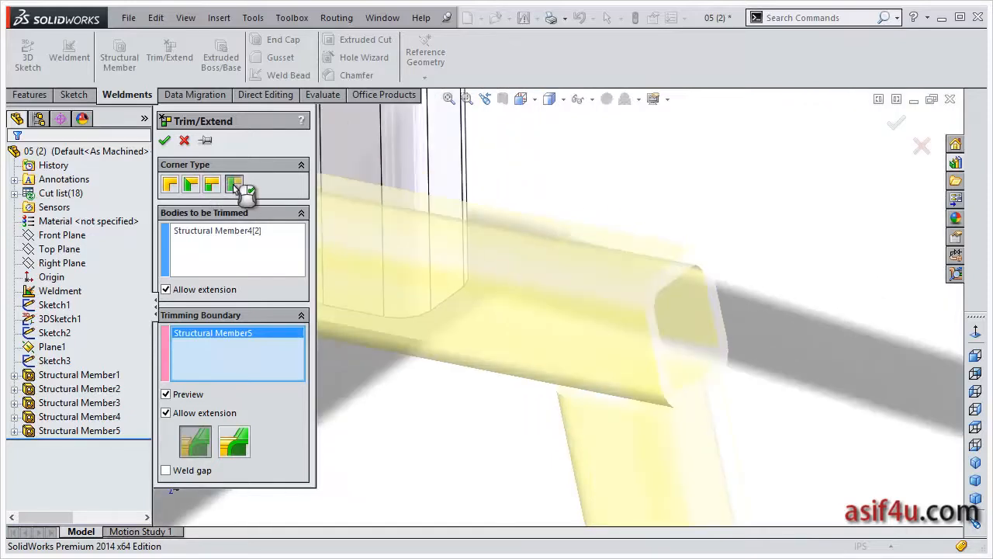
Switch back to the end trim corner type, add the adjacent vertical leg as a trimming body, and complete the rail's trim.
left_click(169, 183)
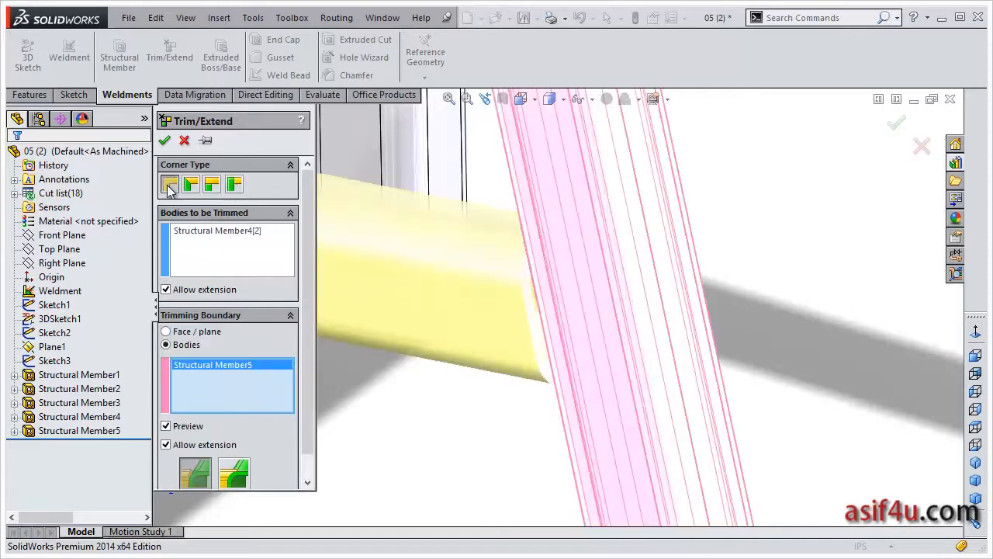
scroll(466, 225, "down", 2)
scroll(483, 223, "up", 2)
scroll(485, 228, "up", 5)
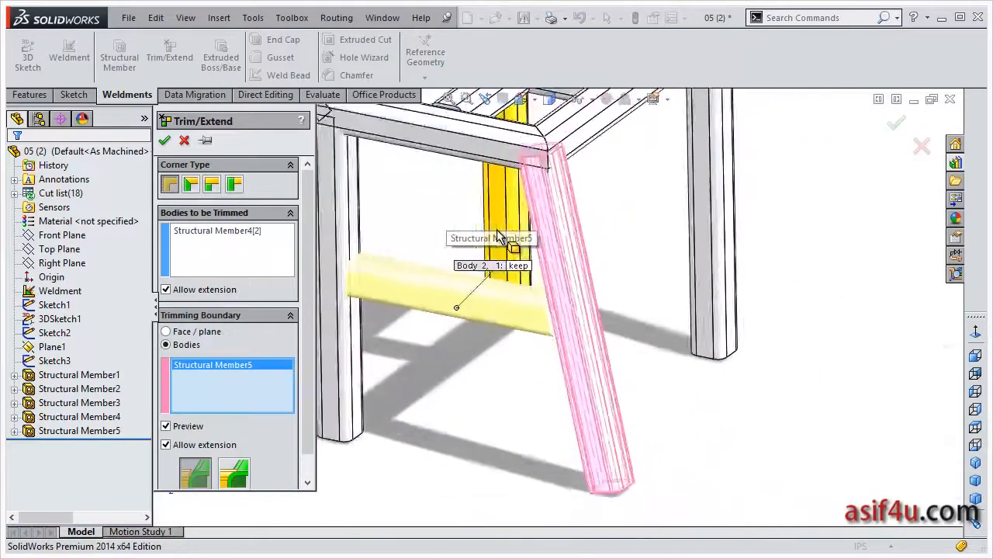
scroll(512, 272, "down", 3)
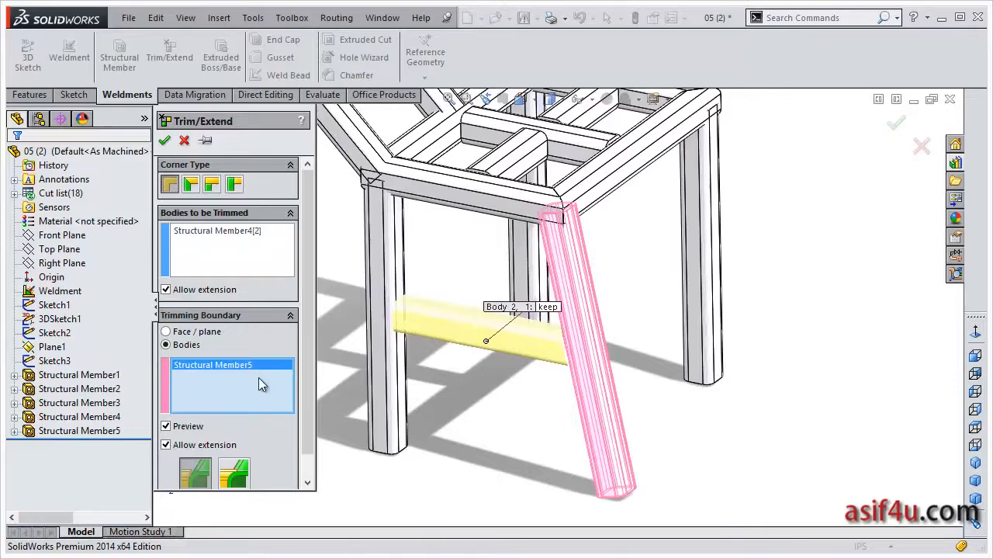
left_click(400, 276)
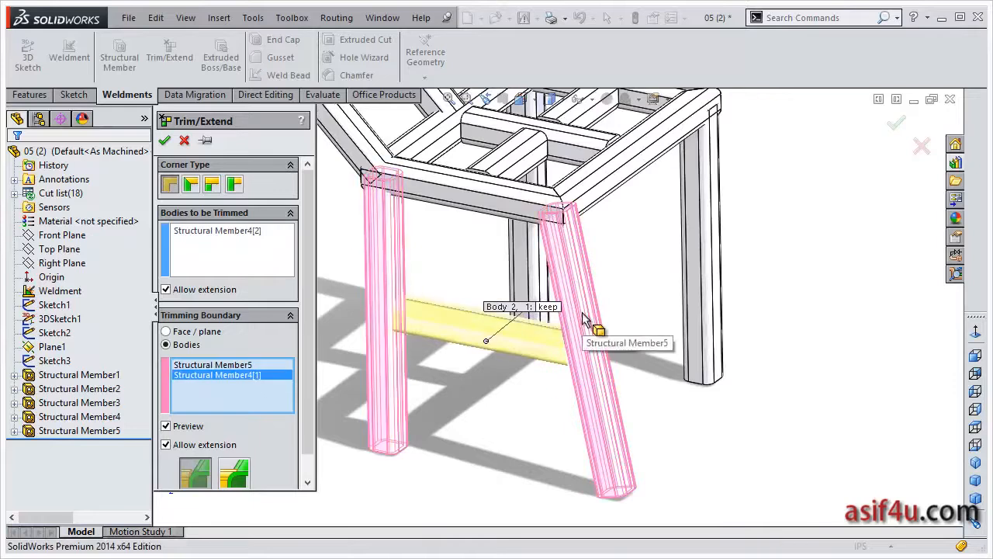
left_click_drag(305, 270, 303, 321)
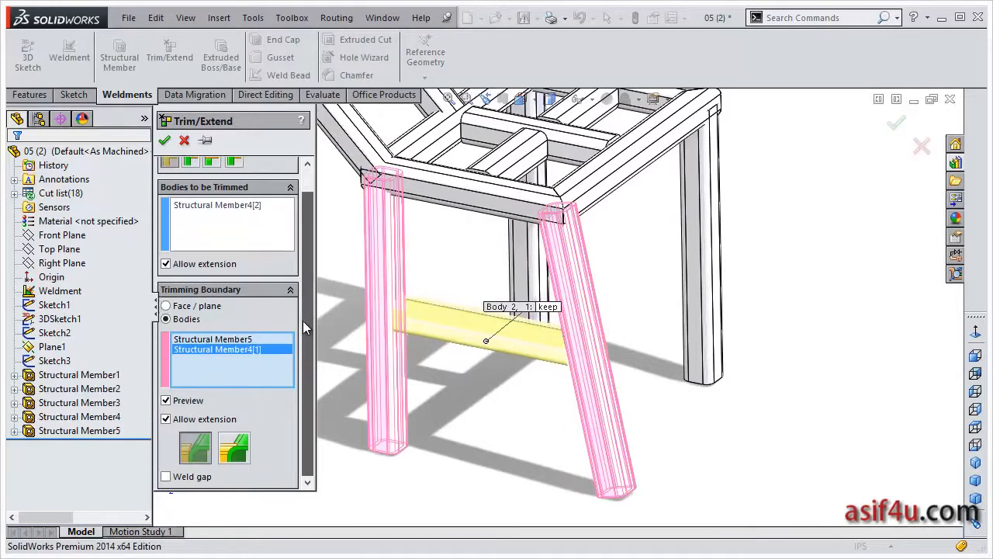
left_click(165, 141)
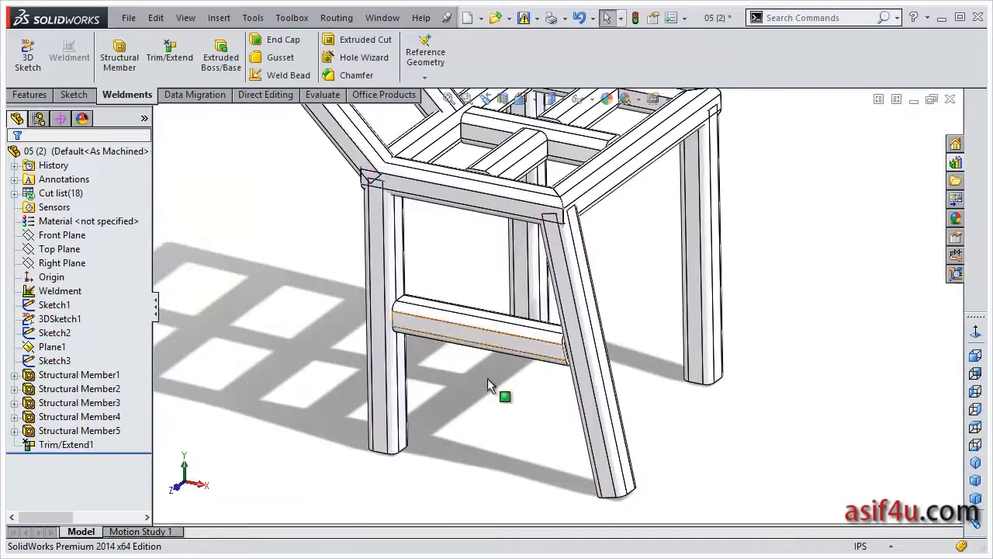
Examine the trimmed ends of the lower side rail and the joints between the legs and the seat frame.
middle_click_drag(530, 305, 533, 295)
scroll(594, 282, "down", 2)
scroll(569, 276, "down", 4)
scroll(570, 270, "up", 2)
scroll(569, 266, "up", 3)
scroll(535, 201, "up", 1)
scroll(528, 189, "down", 1)
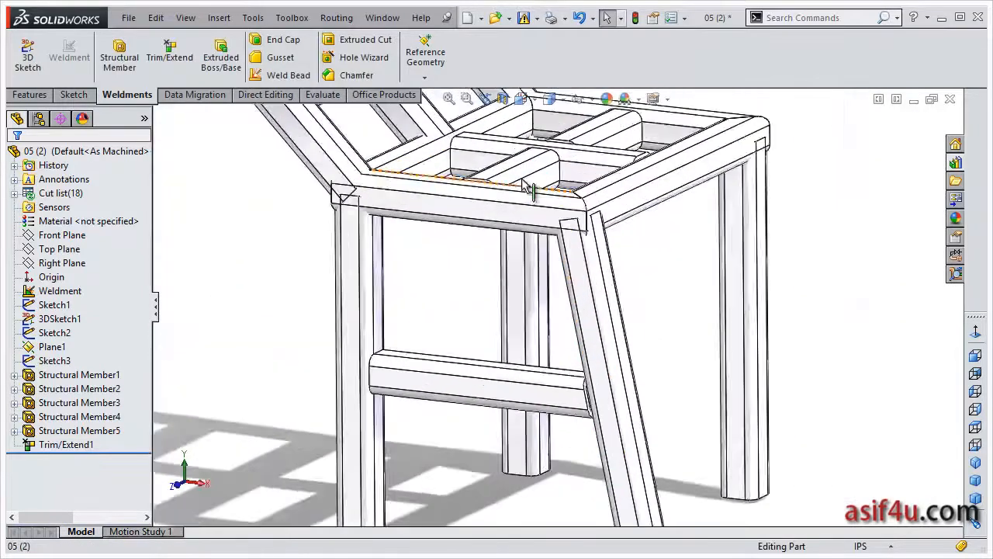
Start a new Trim/Extend with all four chair legs as the bodies to be trimmed.
left_click(168, 51)
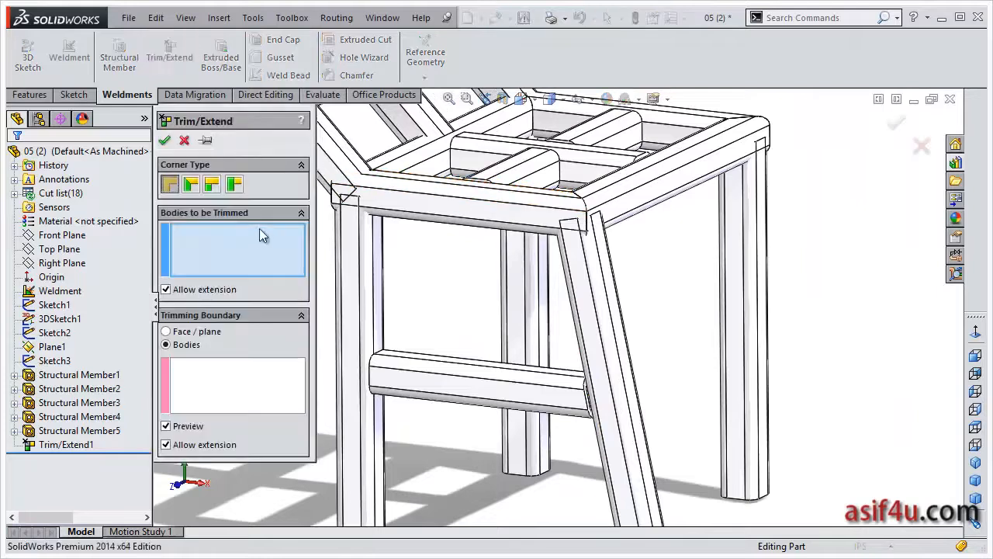
scroll(497, 275, "up", 5)
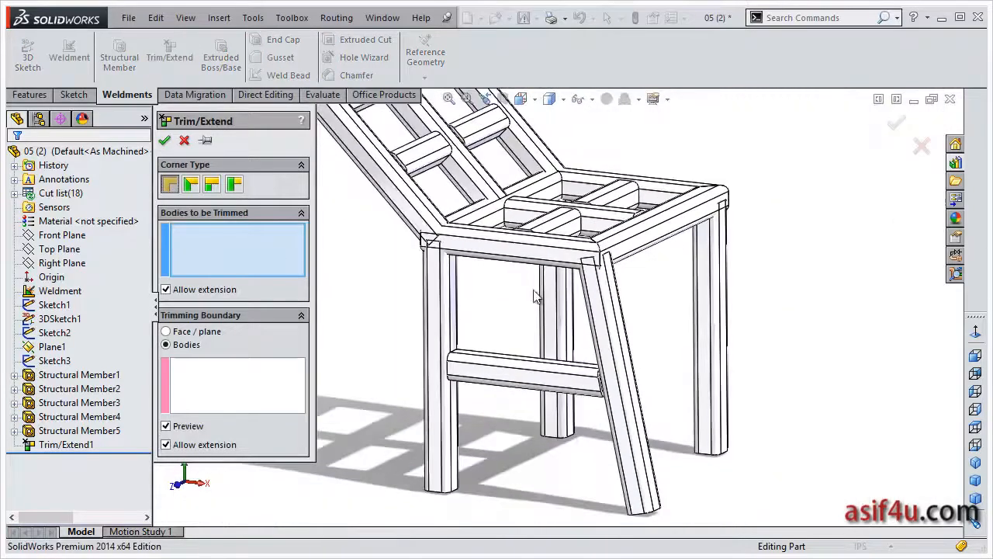
left_click(455, 320)
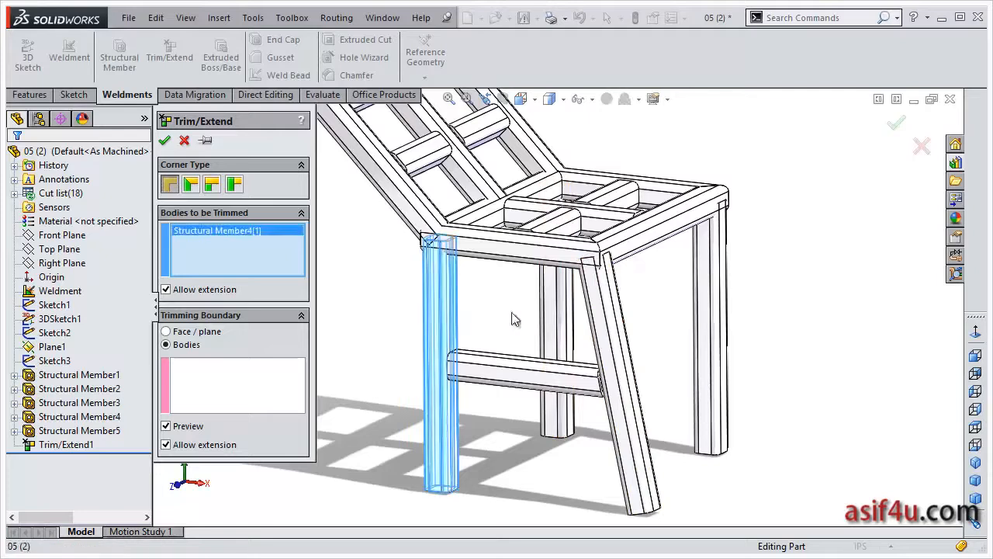
left_click(554, 303)
left_click(609, 318)
left_click(712, 284)
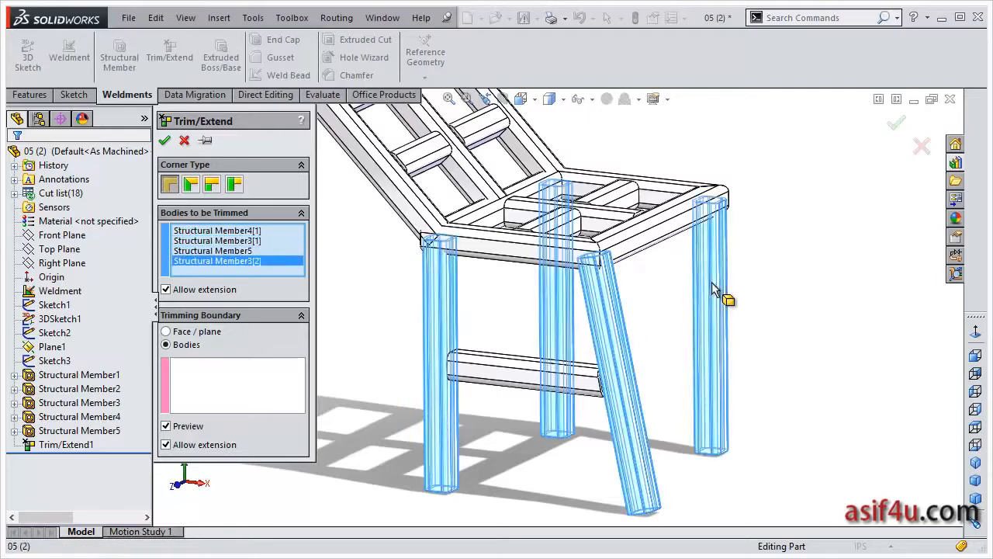
Trim the four legs to a face/plane boundary, using the underside of the seat's side rail, and complete the trim.
middle_click_drag(605, 244, 636, 169)
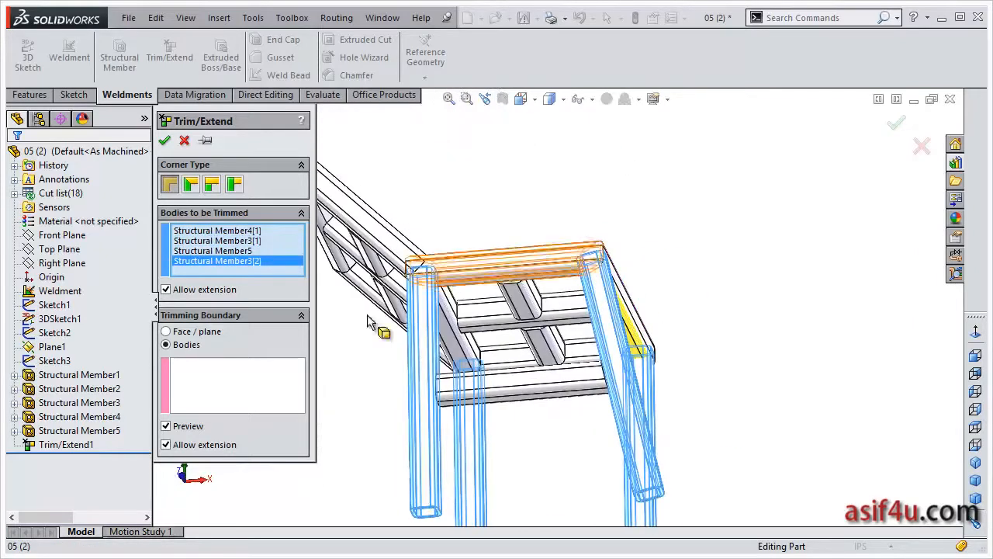
left_click(184, 334)
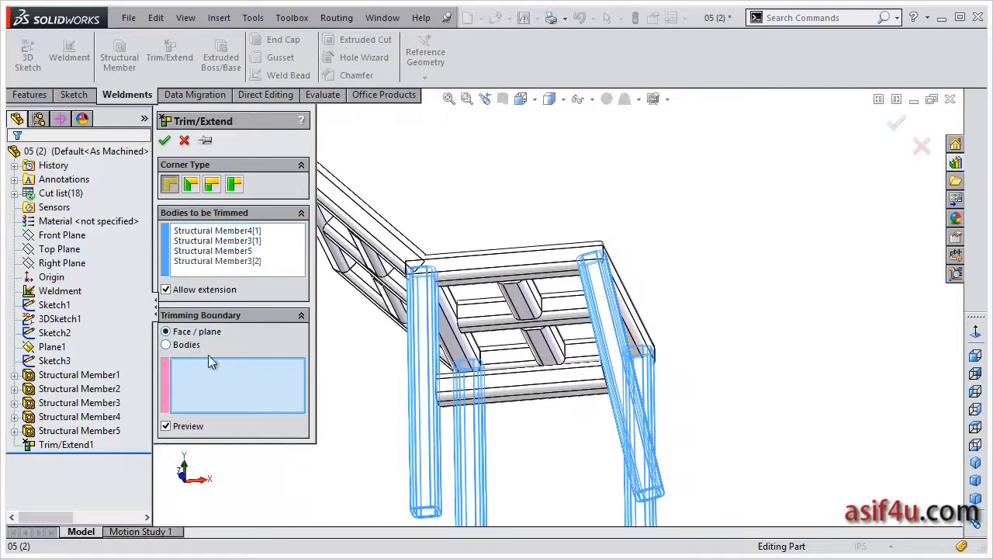
scroll(490, 282, "up", 3)
scroll(523, 302, "down", 6)
scroll(541, 302, "down", 5)
left_click(534, 320)
scroll(533, 213, "up", 8)
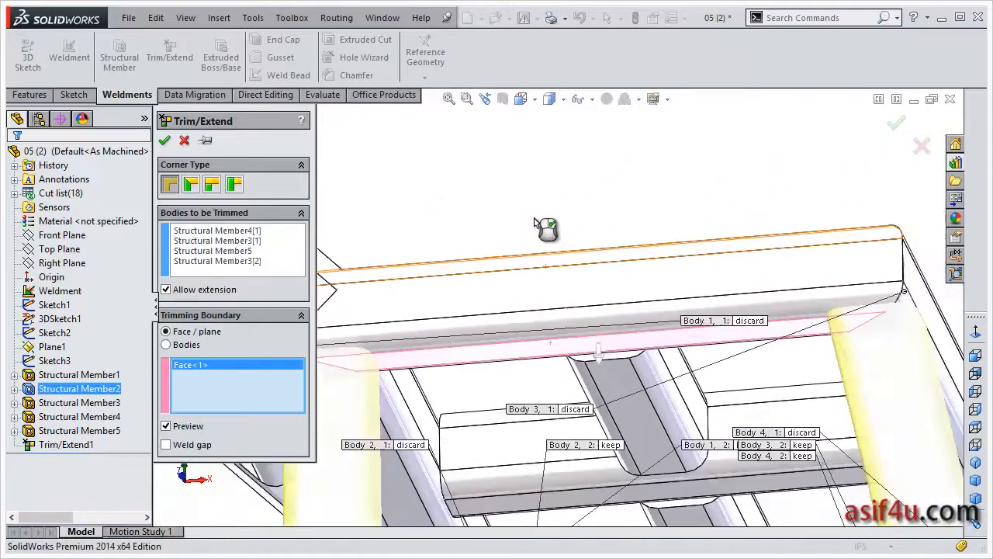
middle_click_drag(570, 262, 600, 350)
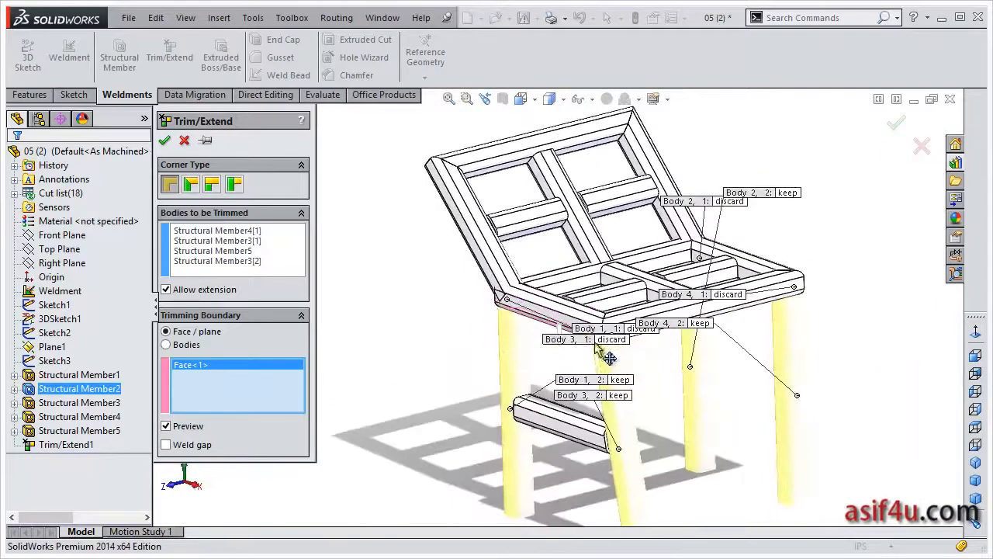
scroll(745, 315, "down", 3)
scroll(760, 295, "down", 2)
middle_click_drag(759, 292, 727, 281)
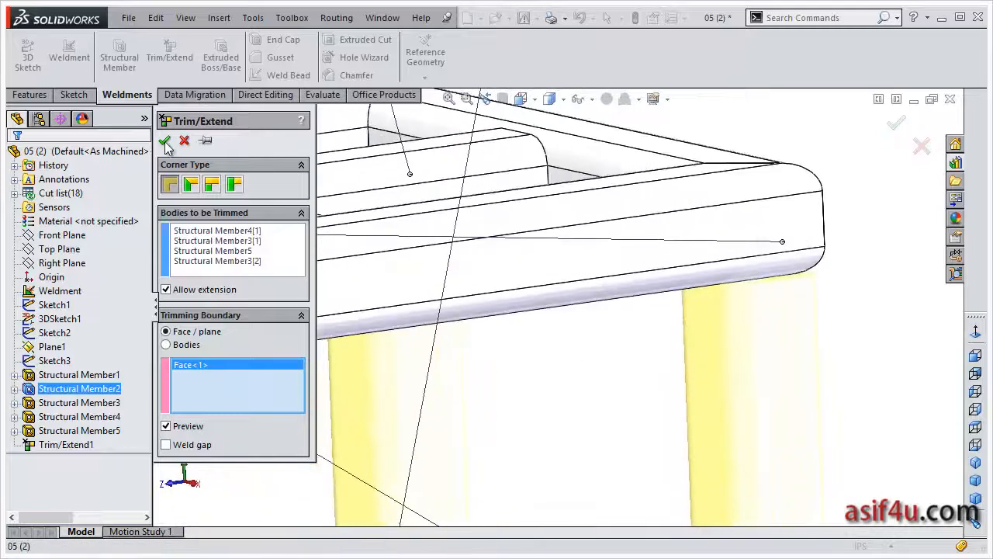
scroll(465, 362, "down", 1)
Examine the trimmed tops of the legs and the joint where the backrest members meet the seat frame.
scroll(334, 315, "up", 8)
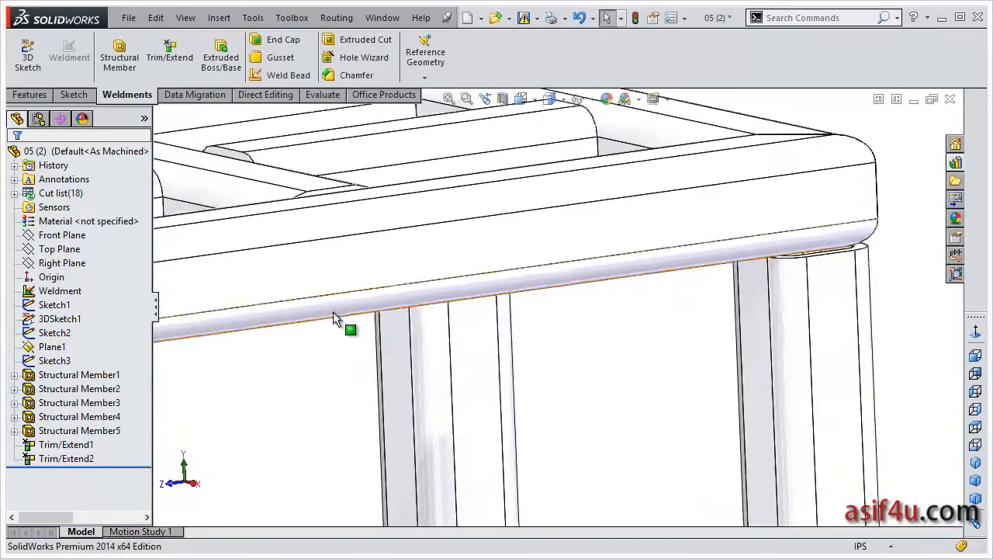
left_click(320, 313)
scroll(321, 277, "up", 3)
middle_click_drag(321, 277, 328, 322)
left_click(334, 335)
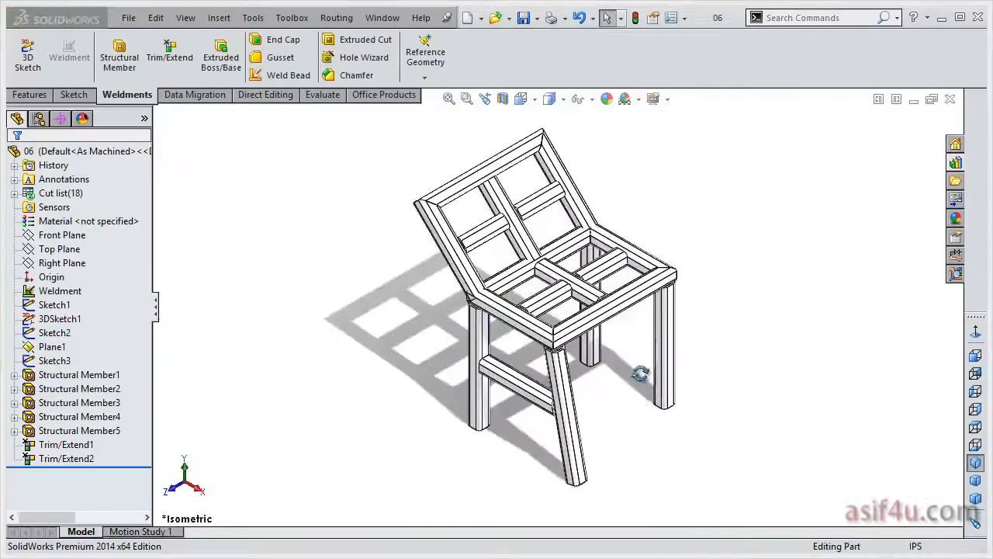
middle_click_drag(643, 368, 567, 299)
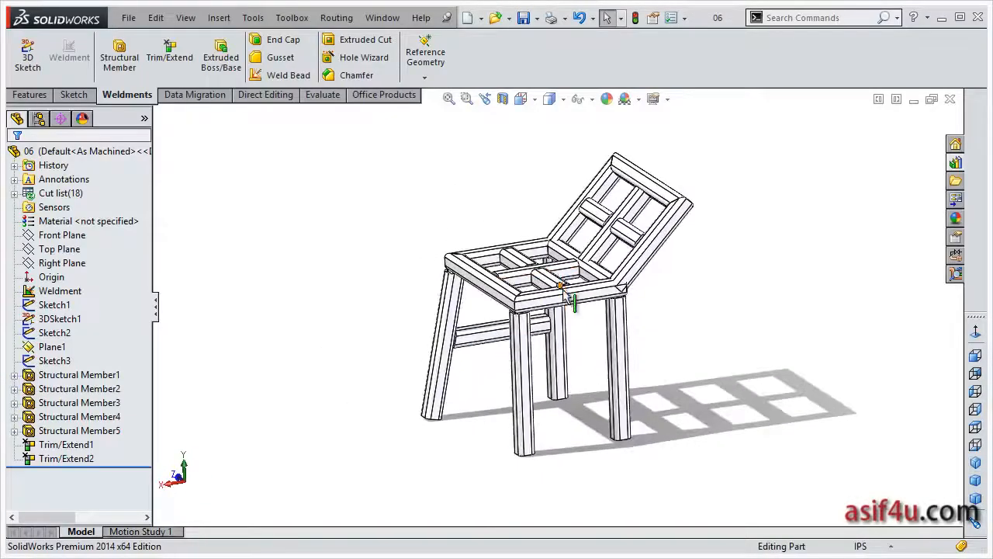
scroll(568, 305, "down", 5)
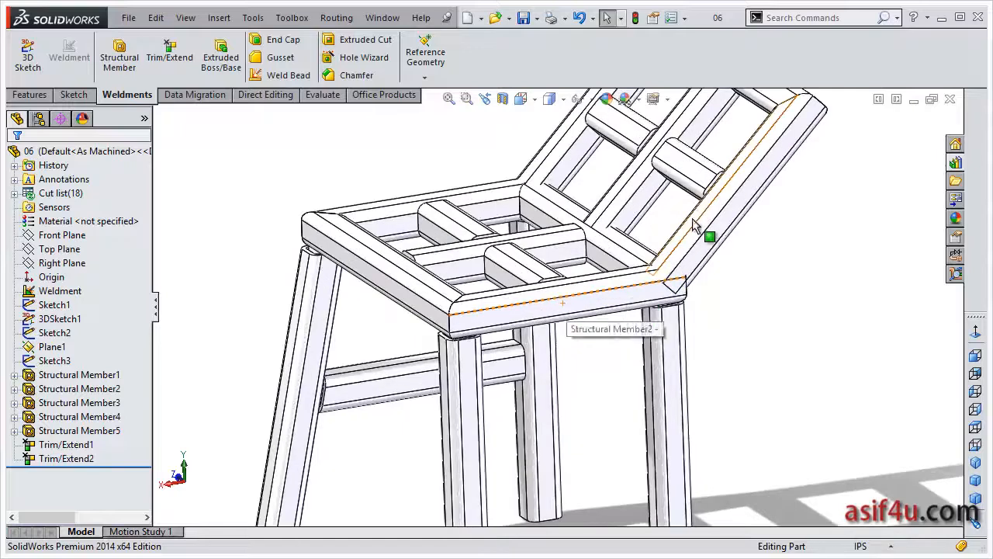
scroll(683, 218, "down", 4)
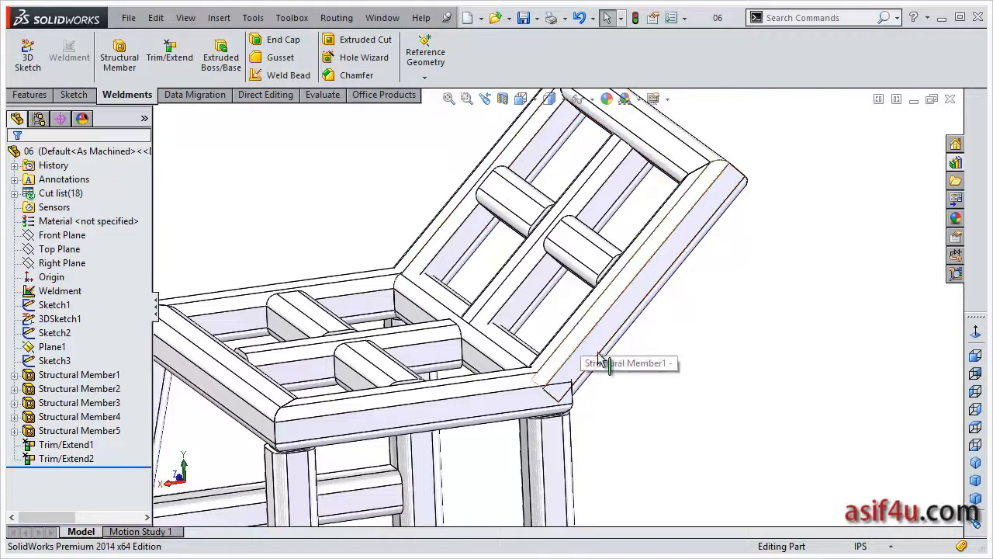
middle_click_drag(556, 389, 528, 417)
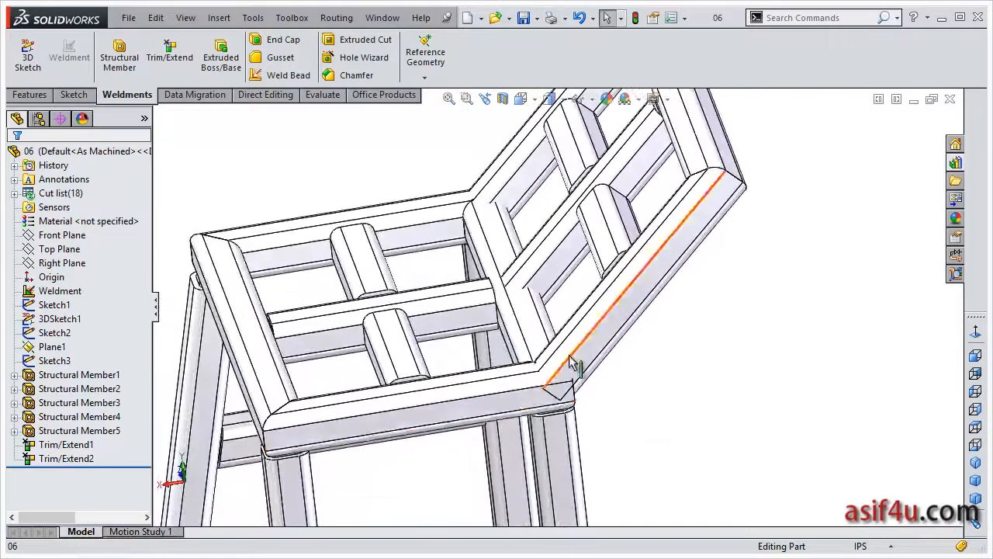
middle_click_drag(626, 377, 631, 363)
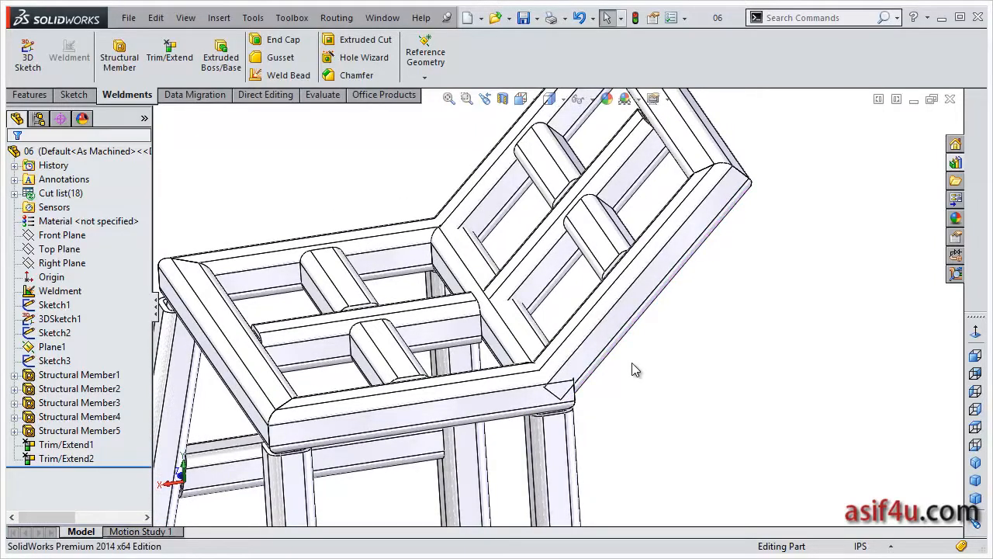
Start a new Trim/Extend with the backrest's two side members and its centre member as the bodies to be trimmed.
left_click(169, 50)
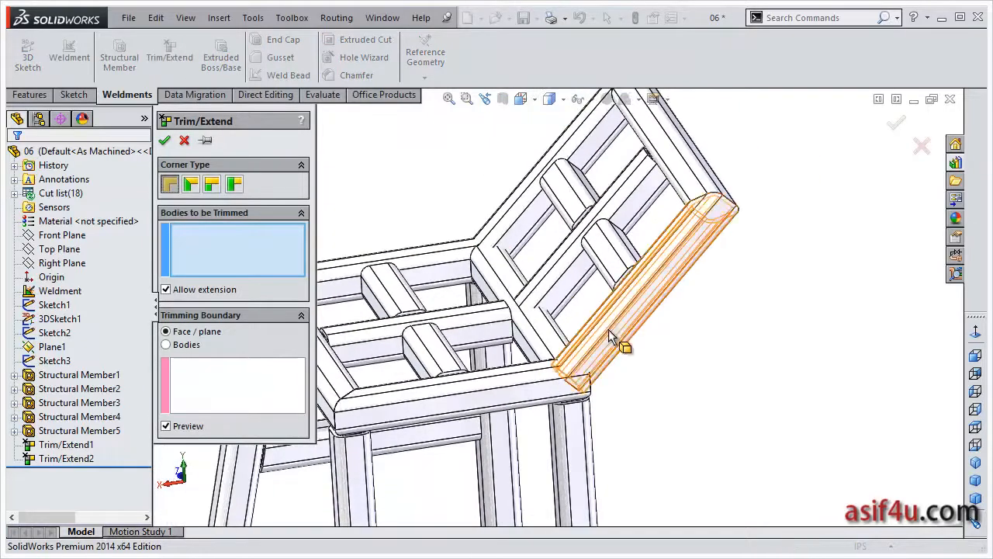
left_click(616, 336)
left_click(556, 287)
left_click(512, 228)
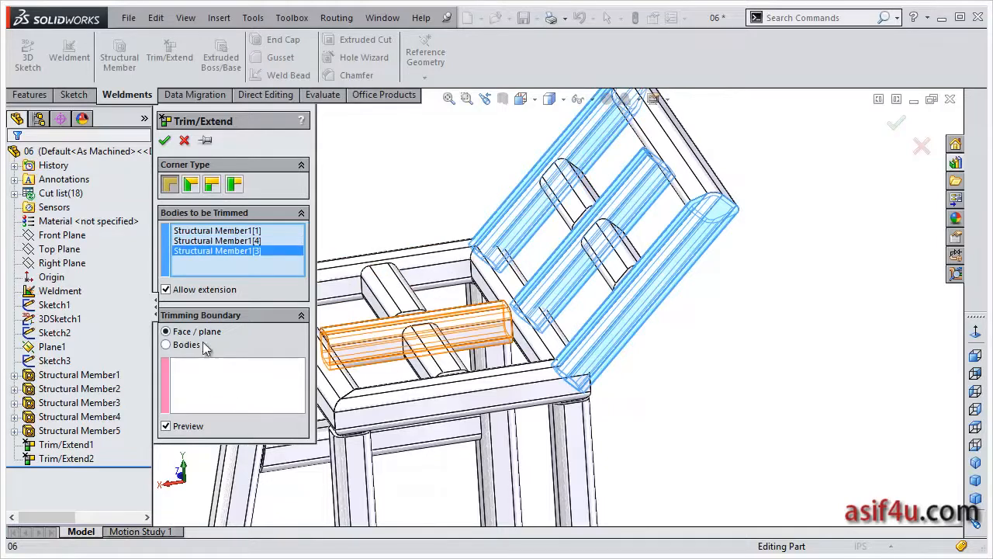
Use the top face of the seat's rear rail as the trimming boundary and complete the trim with all pieces kept.
left_click(204, 378)
scroll(535, 388, "up", 3)
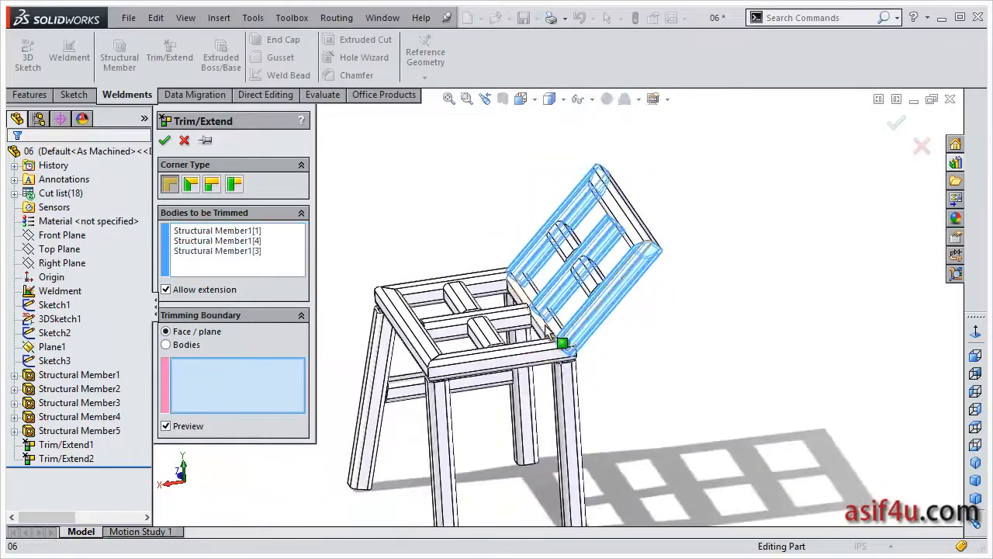
scroll(562, 334, "down", 4)
scroll(562, 325, "down", 3)
left_click(585, 340)
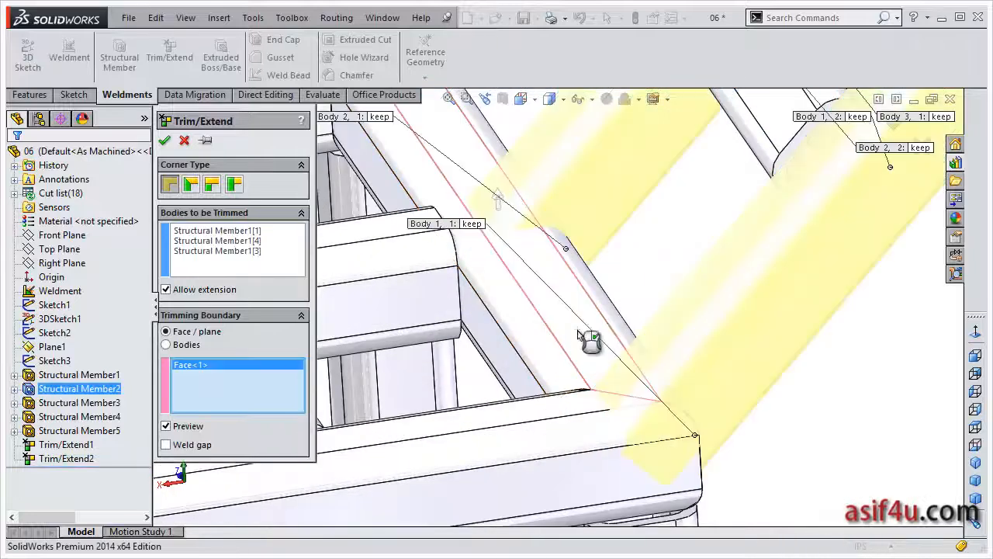
scroll(599, 278, "down", 3)
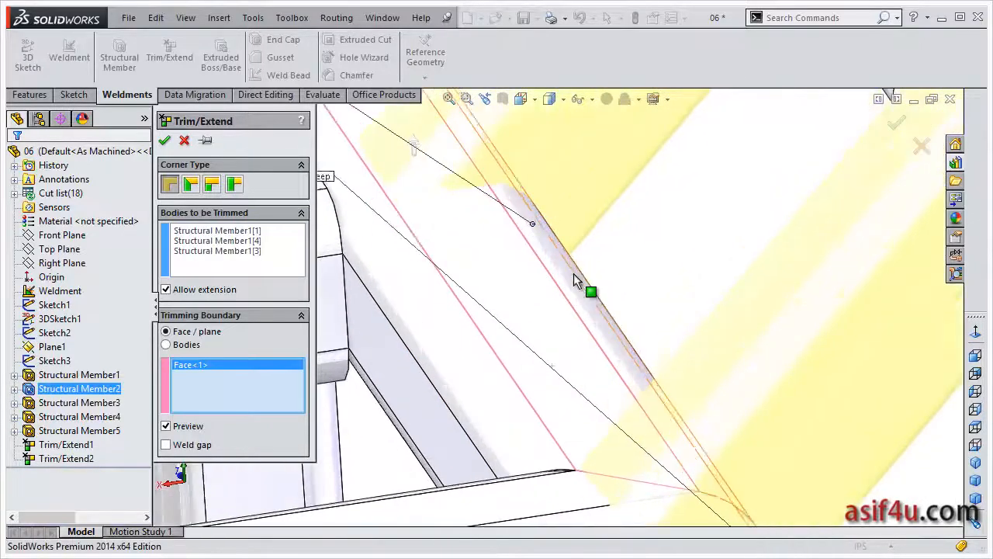
scroll(574, 273, "up", 2)
scroll(574, 274, "up", 3)
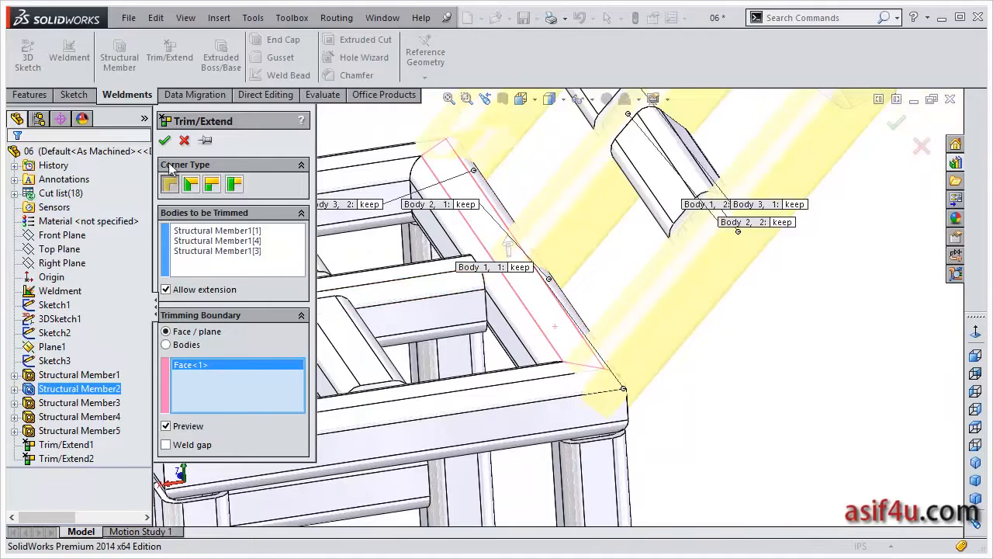
scroll(596, 247, "up", 2)
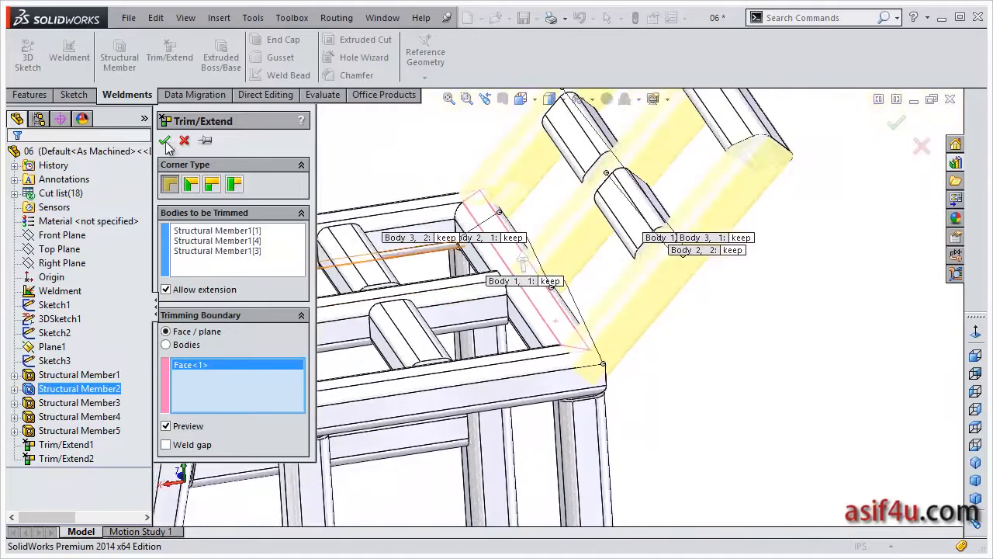
key("Return")
Inspect the backrest joint, reopen its trim feature for editing, and spread the Body 1 and Body 2 callouts clear of the model.
middle_click_drag(601, 400, 600, 367)
scroll(600, 366, "down", 5)
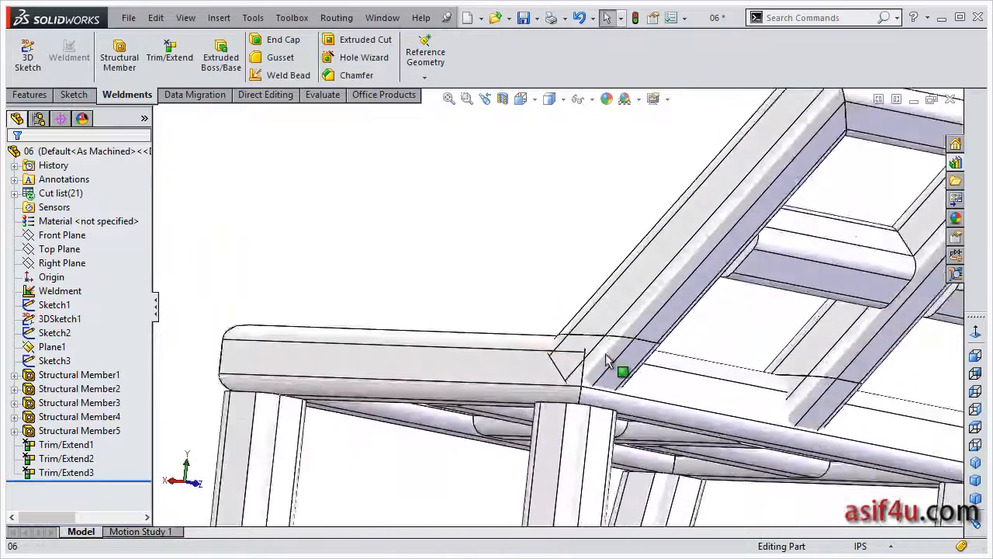
scroll(579, 341, "up", 3)
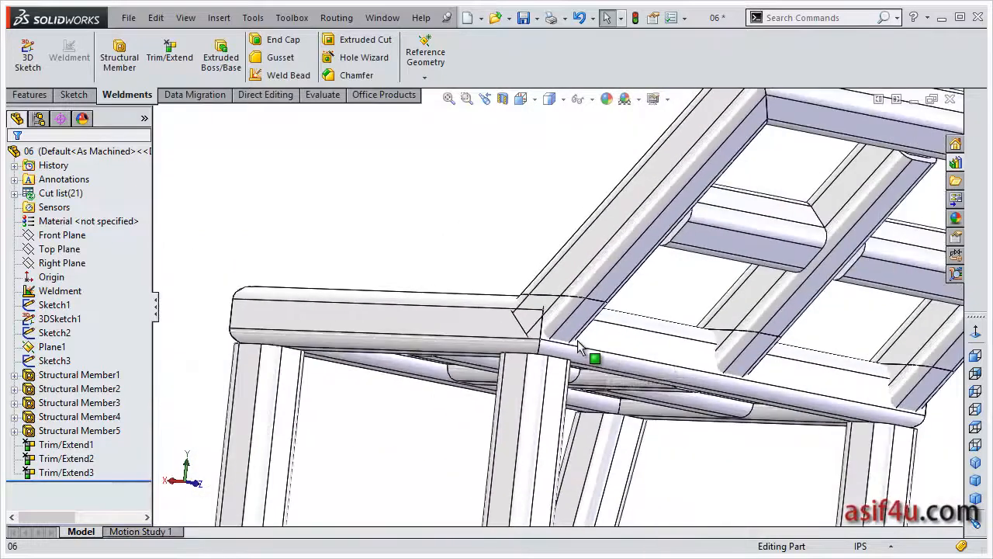
middle_click_drag(589, 312, 664, 404)
scroll(432, 211, "down", 3)
scroll(432, 214, "up", 4)
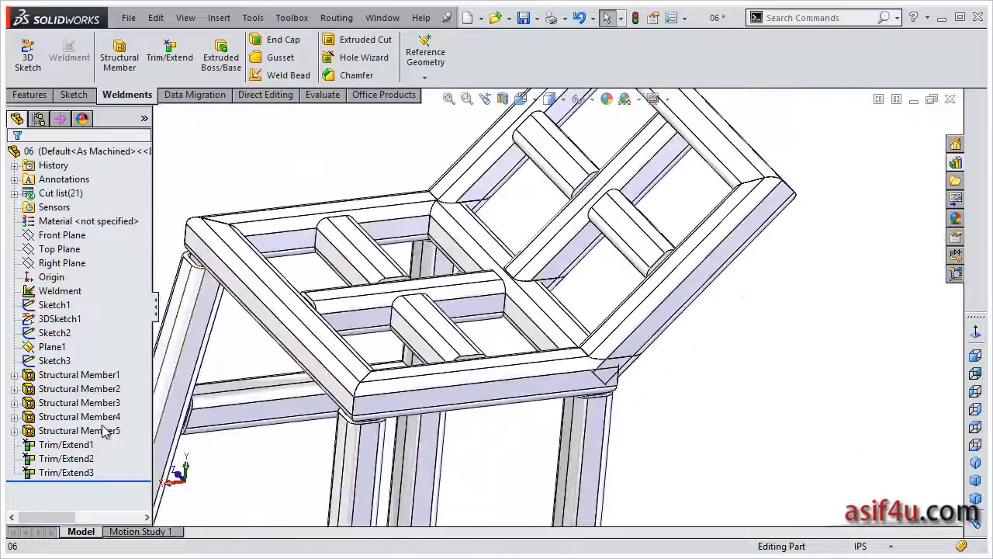
right_click(66, 471)
left_click(87, 266)
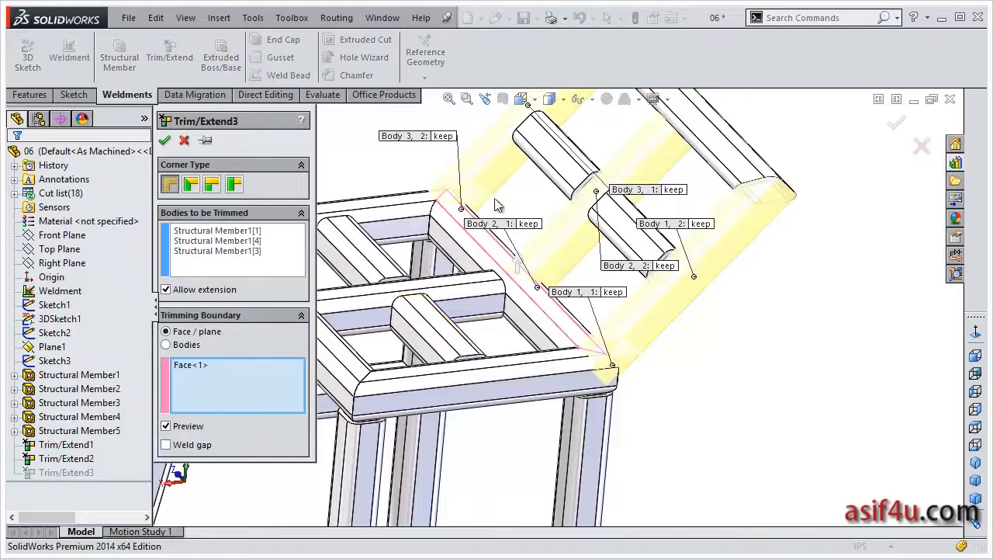
scroll(488, 183, "down", 1)
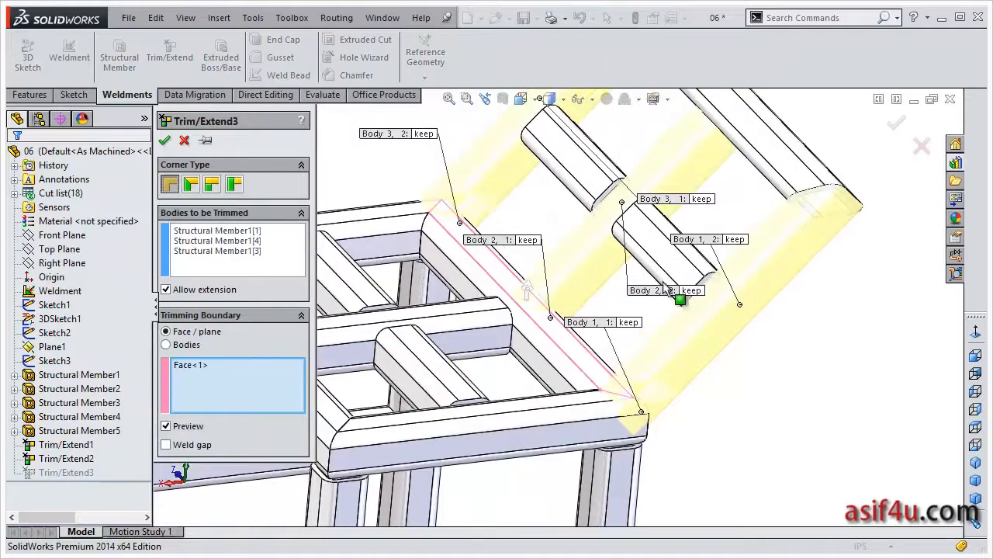
left_click_drag(748, 419, 747, 413)
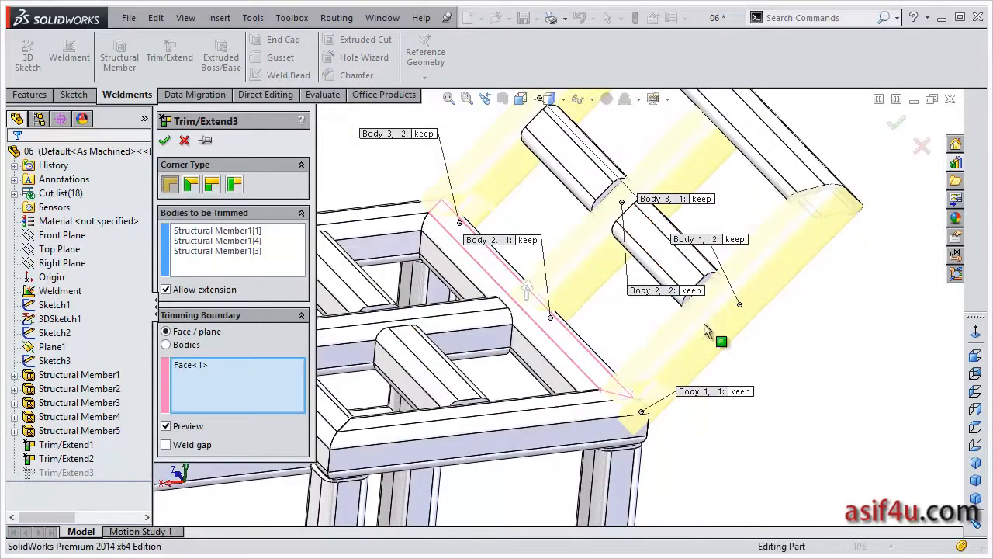
left_click_drag(704, 262, 835, 383)
left_click_drag(660, 296, 610, 287)
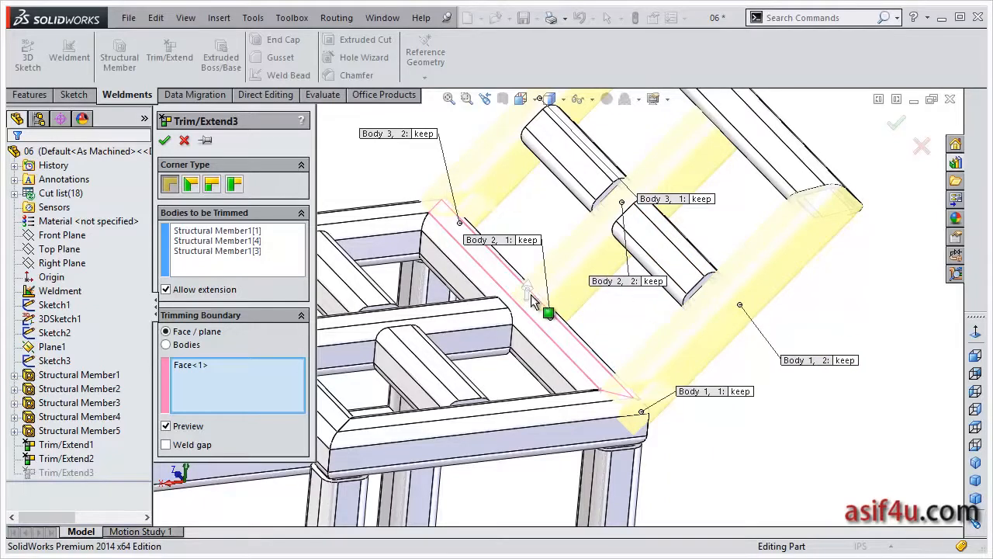
Set the lower piece of all three backrest members to discard, keep their upper pieces, and complete the edited trim.
scroll(505, 298, "down", 2)
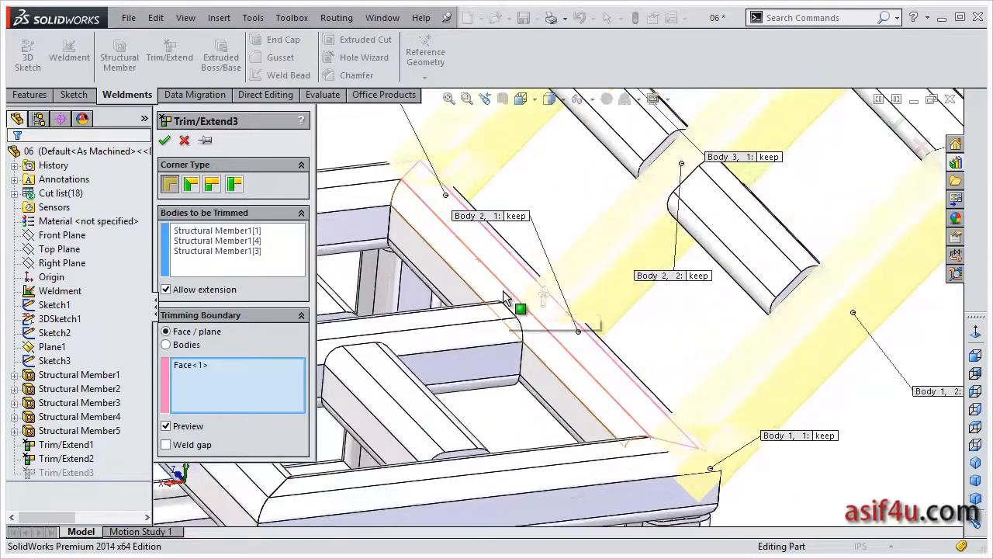
scroll(504, 298, "up", 4)
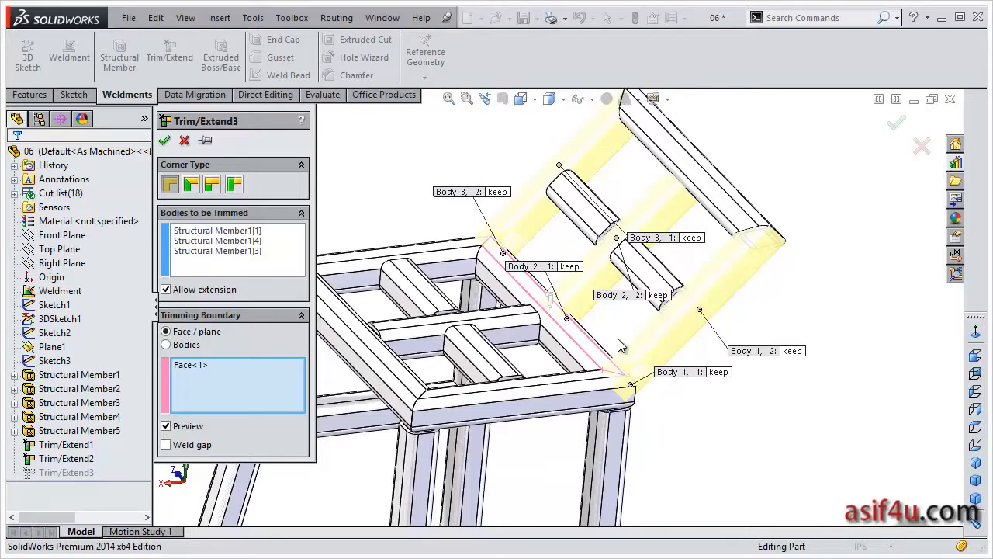
middle_click_drag(565, 313, 558, 317)
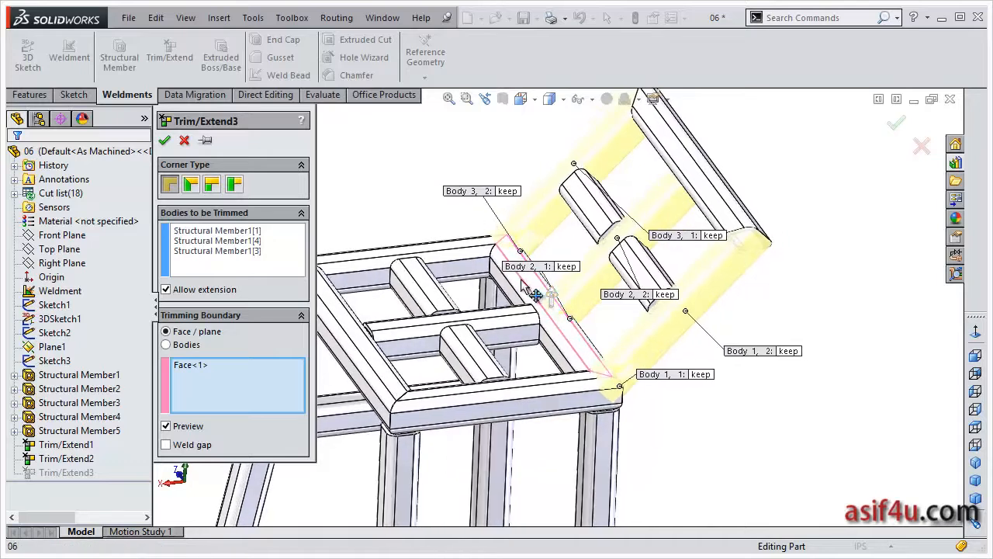
scroll(565, 249, "down", 2)
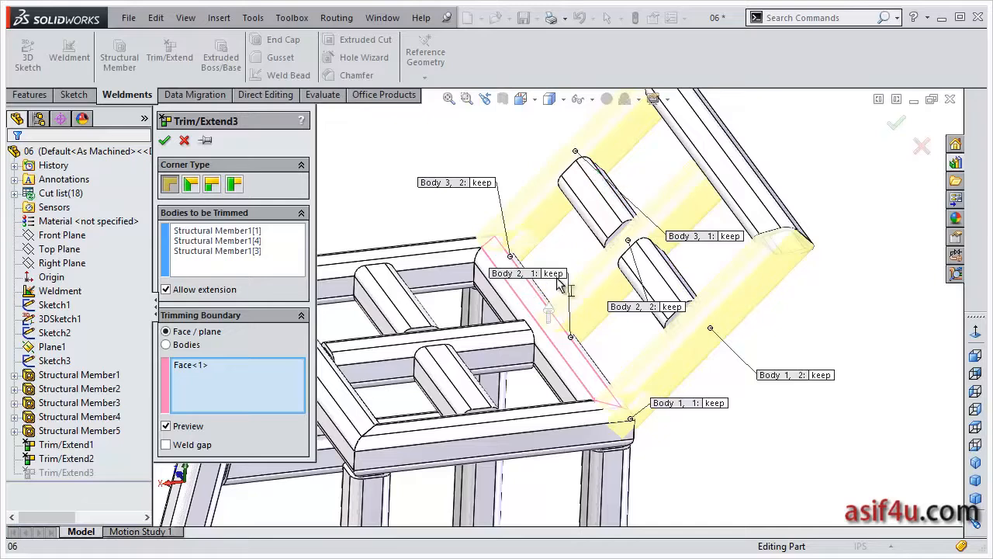
left_click(482, 186)
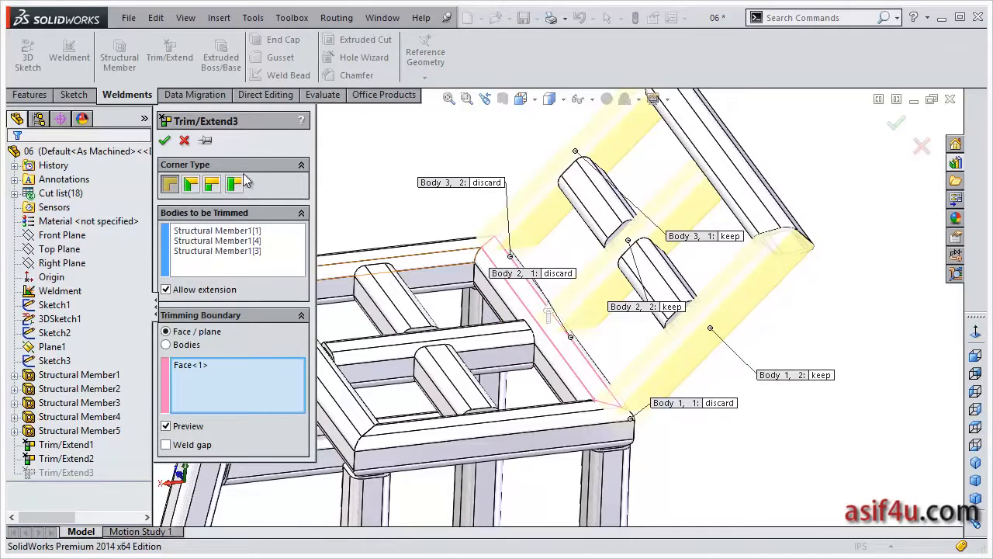
Examine the trimmed lower ends of the three backrest members where they meet the seat's rear rail.
middle_click_drag(565, 321, 532, 337)
scroll(556, 326, "down", 8)
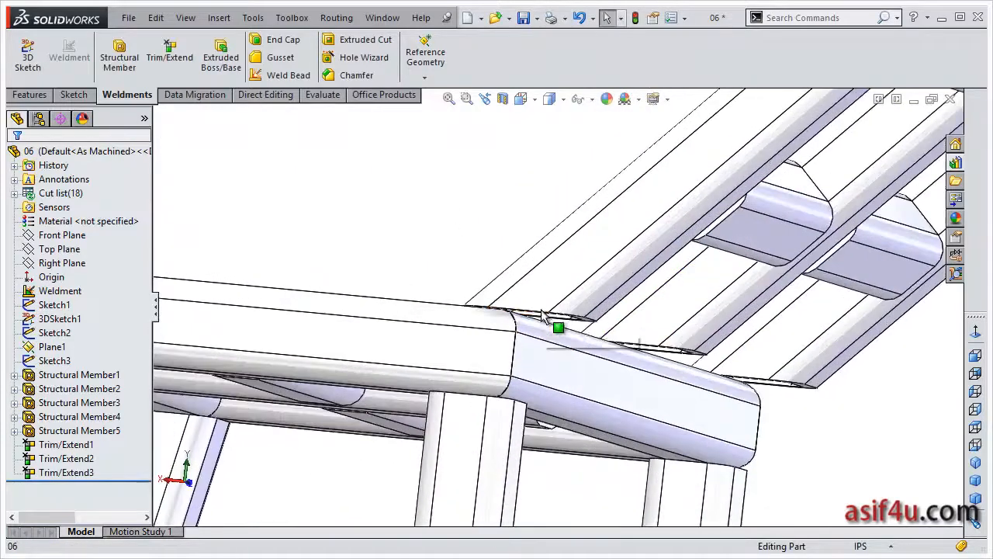
middle_click_drag(571, 300, 567, 350)
scroll(533, 296, "up", 8)
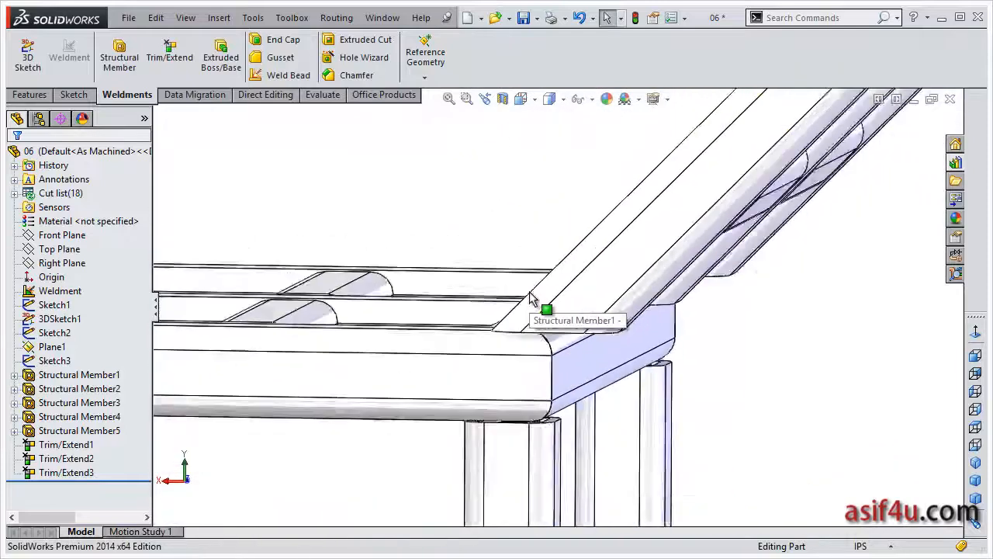
middle_click_drag(532, 315, 658, 318)
scroll(598, 281, "down", 5)
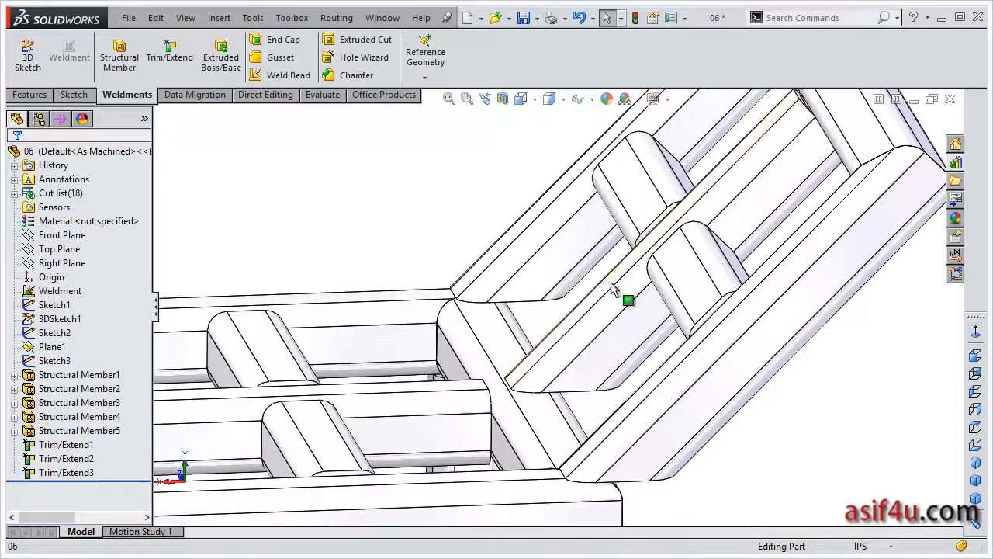
scroll(624, 318, "up", 5)
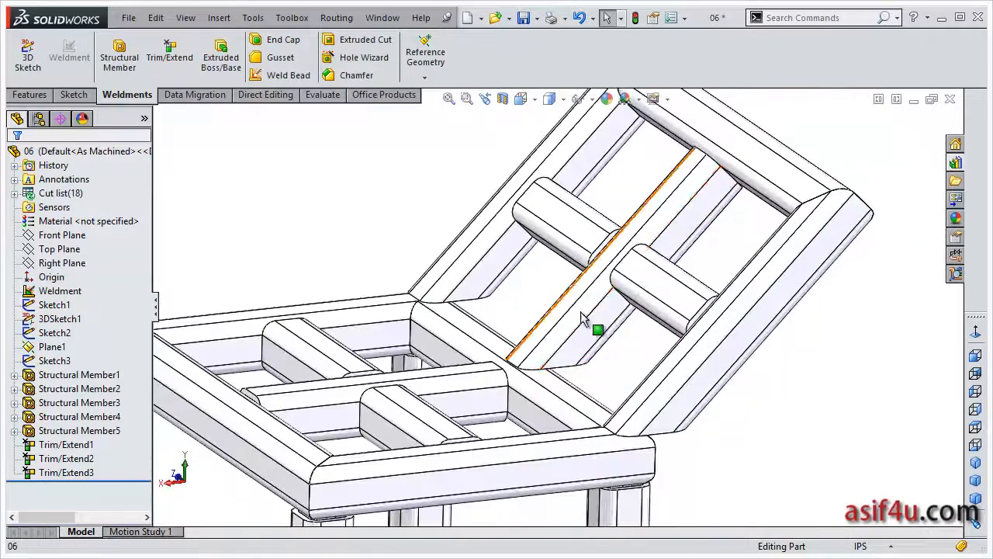
Edit the backrest's Structural Member1 and use Locate Profile to anchor Group1 at a point on its profile's lower side.
middle_click_drag(608, 349, 603, 353)
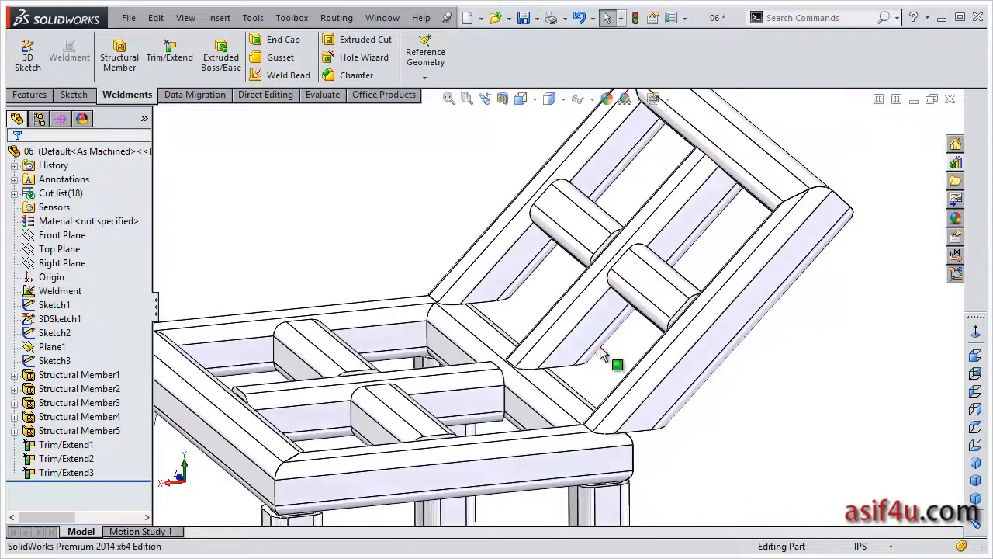
left_click(112, 377)
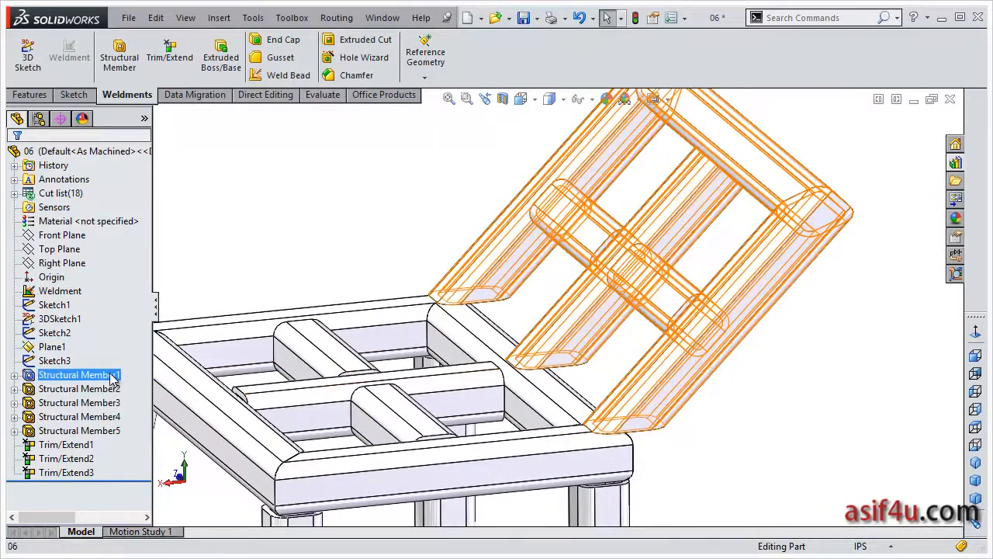
left_click(131, 339)
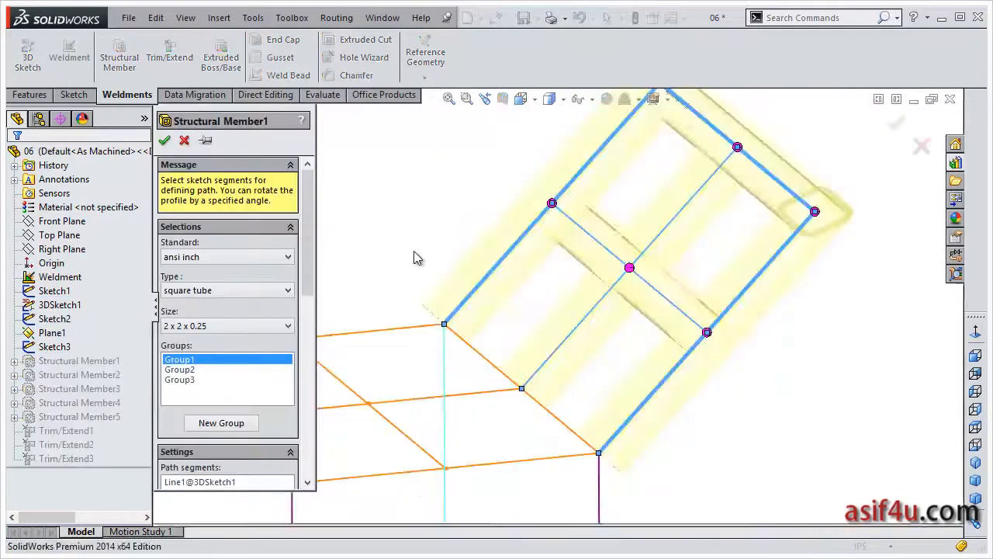
left_click_drag(310, 247, 310, 281)
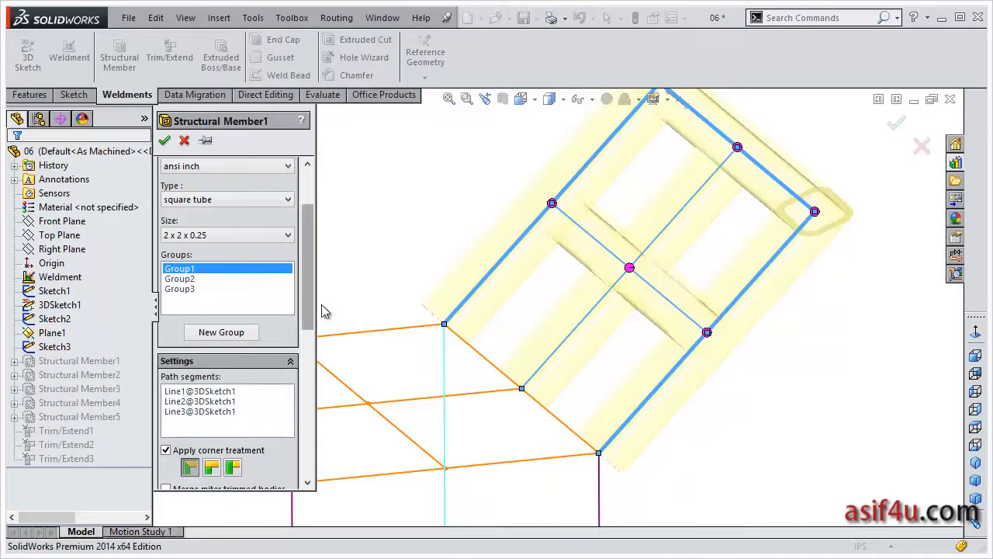
left_click_drag(312, 334, 318, 464)
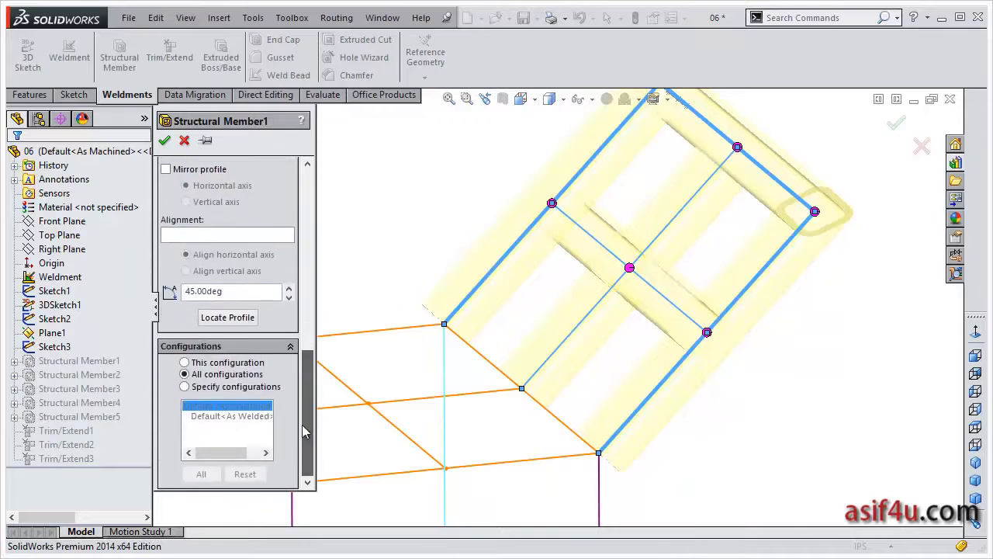
left_click(256, 318)
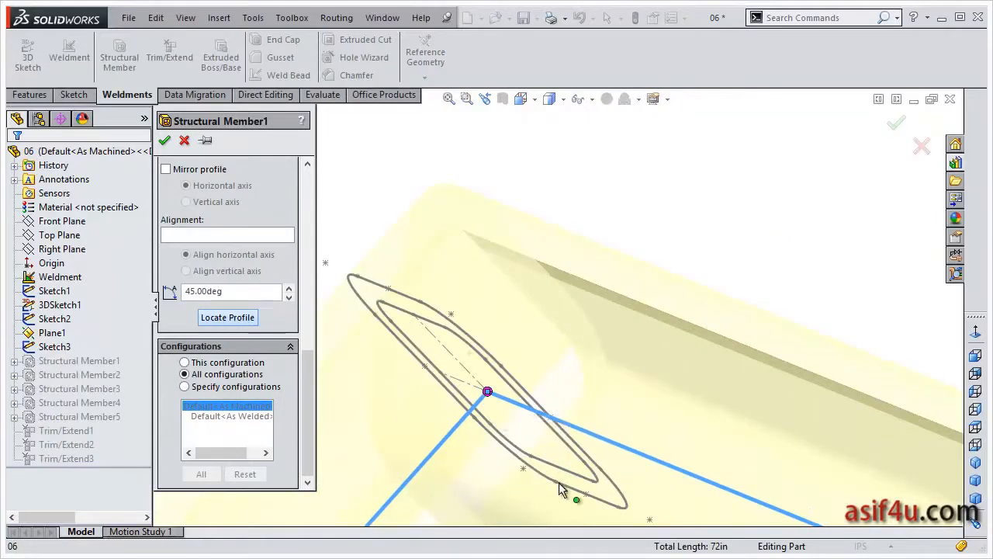
left_click(588, 500)
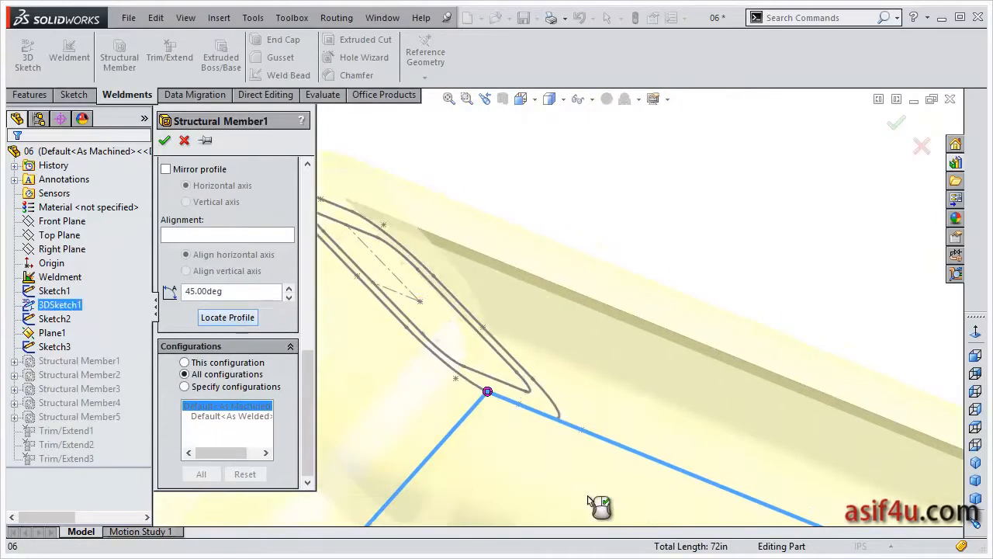
Relocate Group1's profile so its path passes through the midpoint of the lower side, and accept the edited structural member.
middle_click_drag(508, 399, 497, 356)
left_click(229, 319)
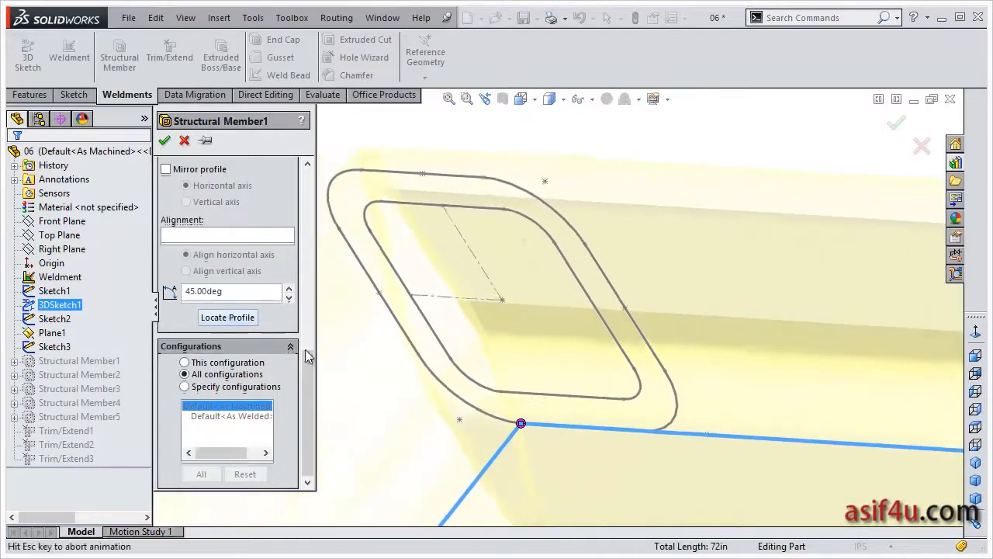
left_click(644, 447)
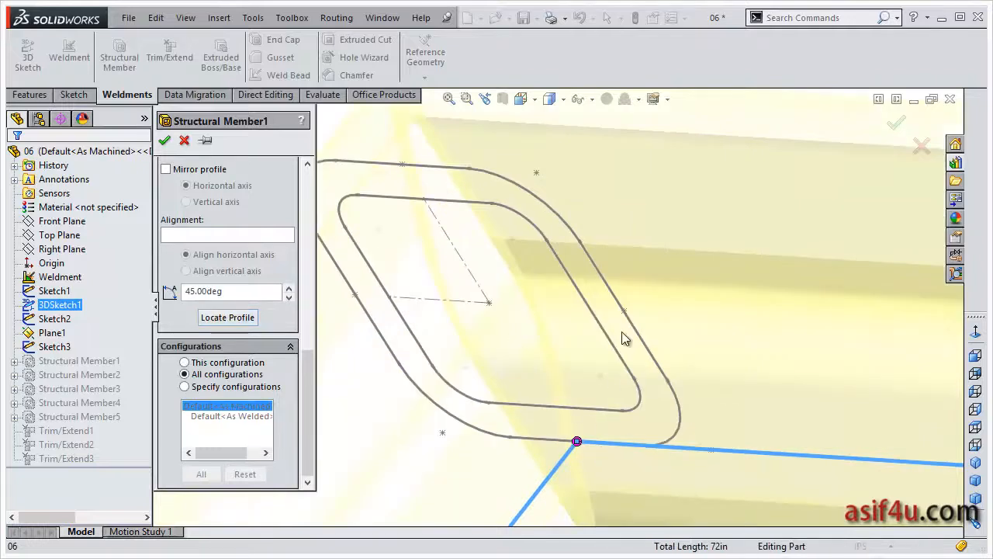
scroll(594, 411, "down", 2)
scroll(595, 412, "up", 5)
scroll(567, 379, "up", 3)
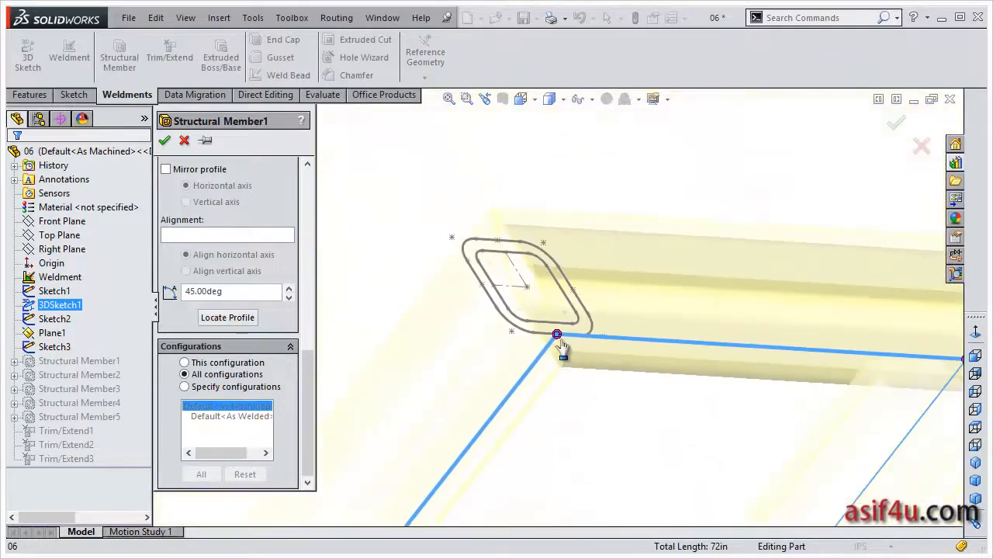
scroll(586, 377, "up", 3)
mouse_move(586, 376)
middle_mouse_down()
mouse_move(550, 322)
mouse_move(540, 387)
middle_mouse_up()
left_click(164, 139)
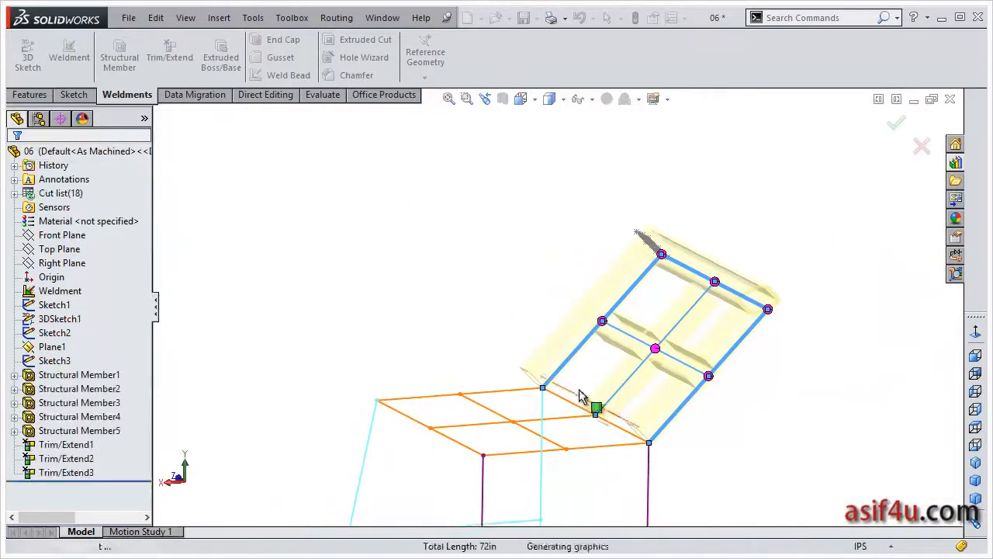
Examine where the backrest's side and cross members meet each other and the seat after the profile shift.
scroll(543, 371, "down", 2)
scroll(615, 386, "down", 4)
middle_click_drag(597, 382, 713, 431)
scroll(592, 318, "down", 3)
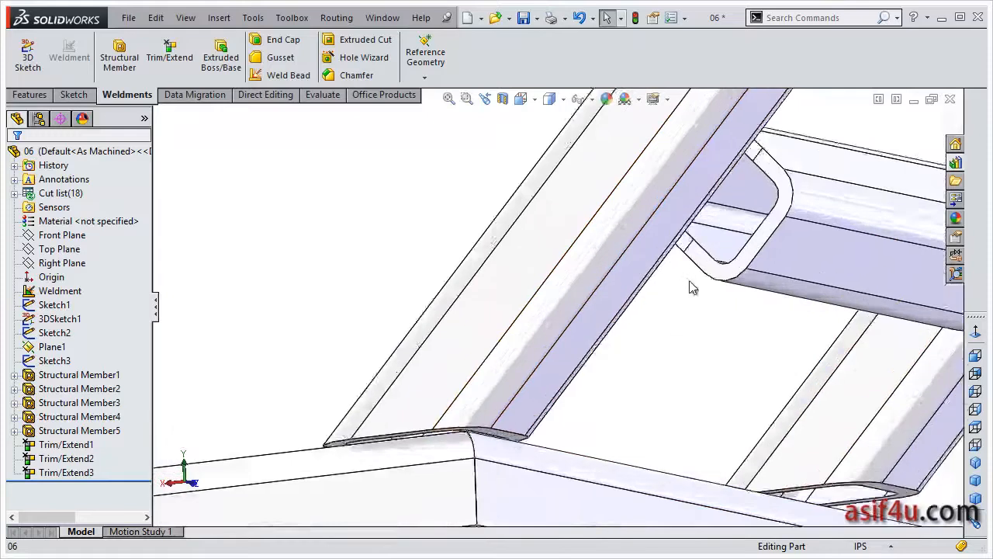
scroll(695, 280, "up", 2)
left_click(748, 247)
left_click(468, 188)
scroll(560, 252, "down", 1)
middle_click_drag(561, 262, 493, 194)
scroll(492, 196, "down", 3)
scroll(413, 227, "up", 10)
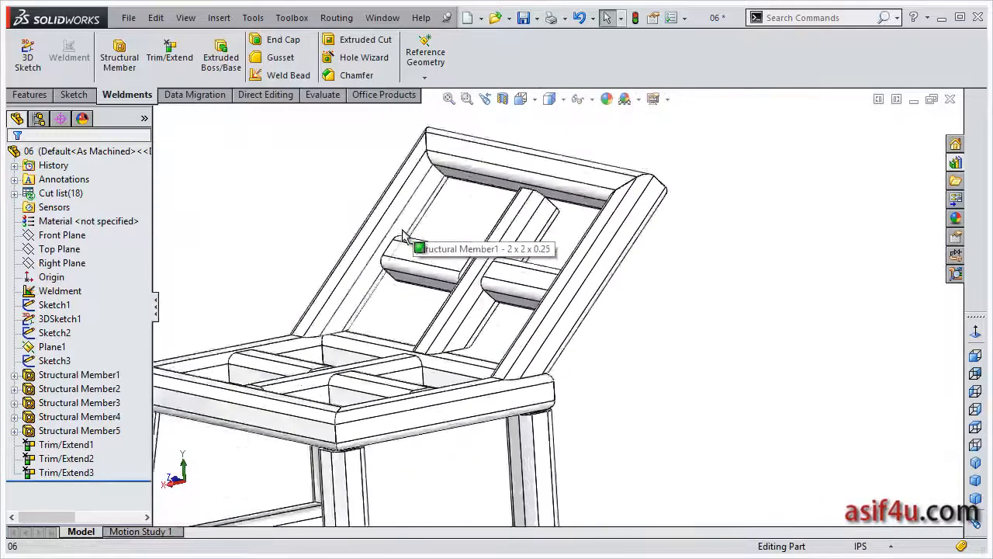
Reopen Structural Member1 and relocate Group2's profile, the central backrest upright, to a point on its lower side.
right_click(106, 375)
left_click(125, 249)
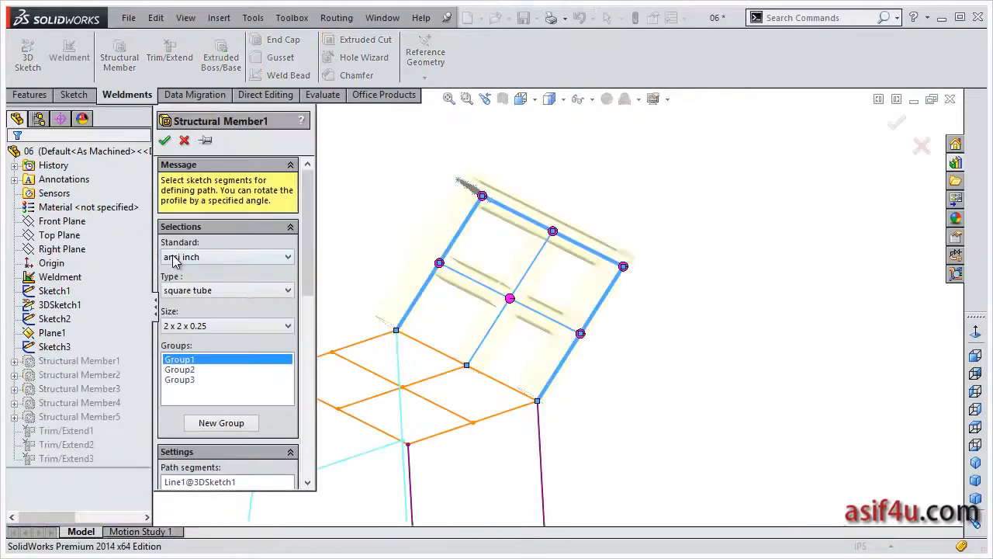
left_click(202, 370)
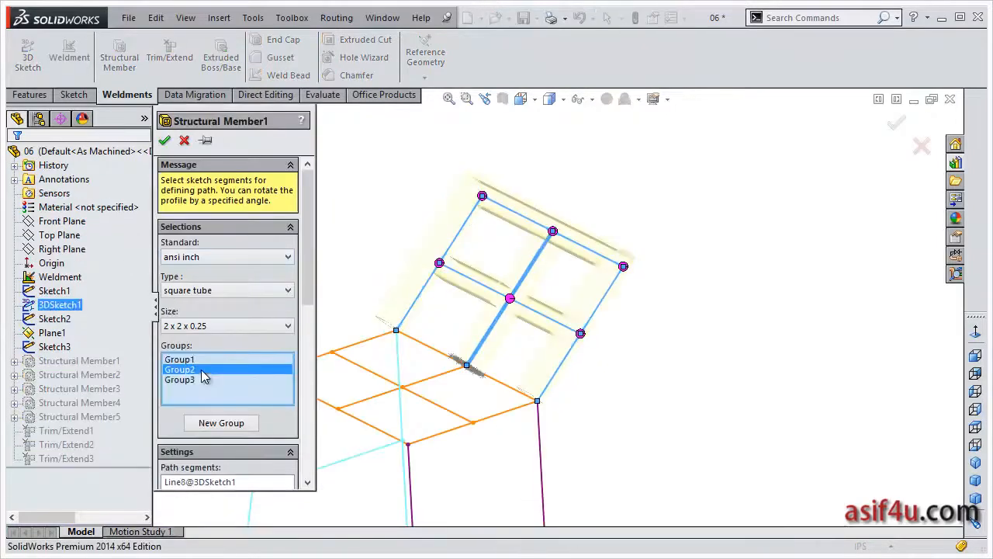
scroll(256, 356, "down", 10)
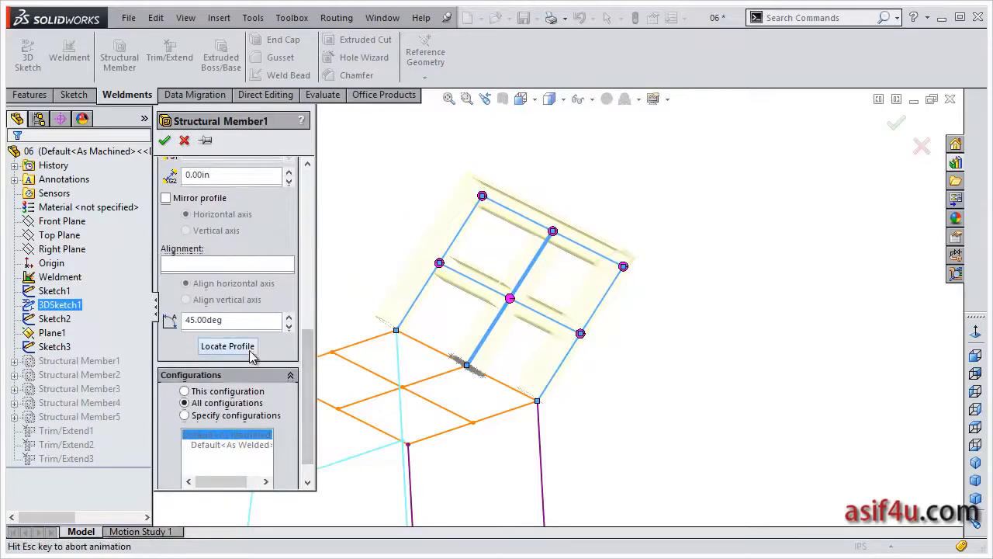
left_click(250, 349)
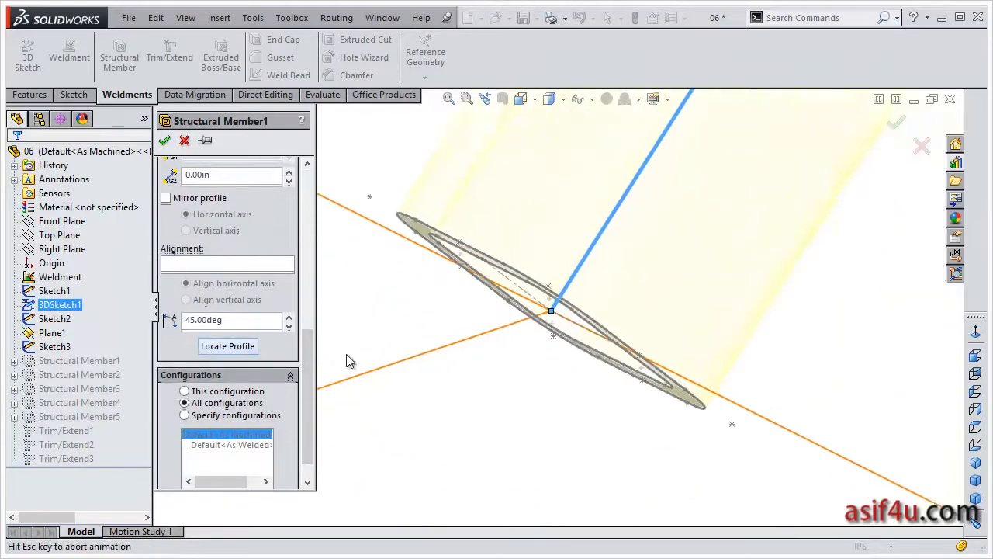
left_click(607, 359)
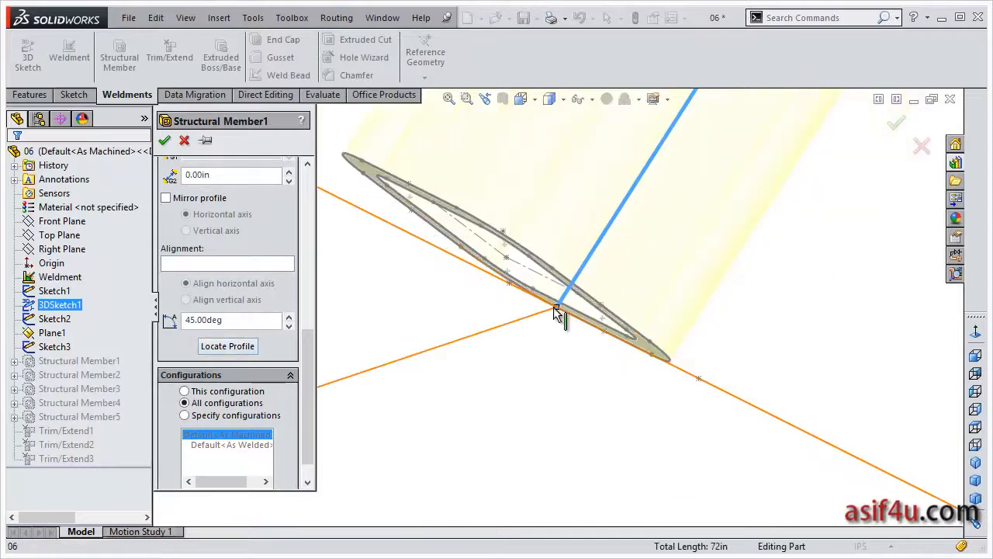
Relocate Group3's cross-member profile to the midpoint of its side facing away from the backrest, and accept the structural member changes.
left_click_drag(305, 320, 305, 223)
left_click(205, 258)
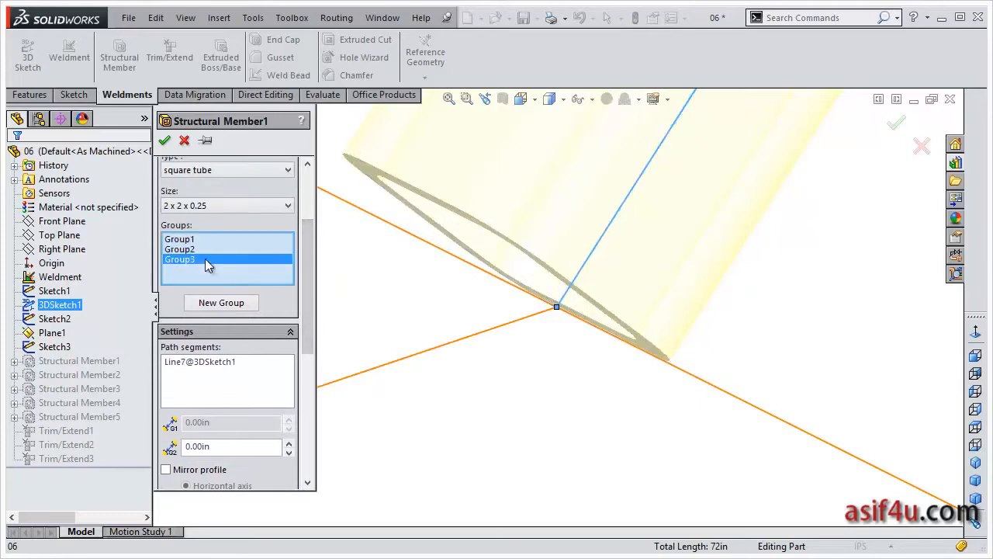
scroll(504, 283, "up", 6)
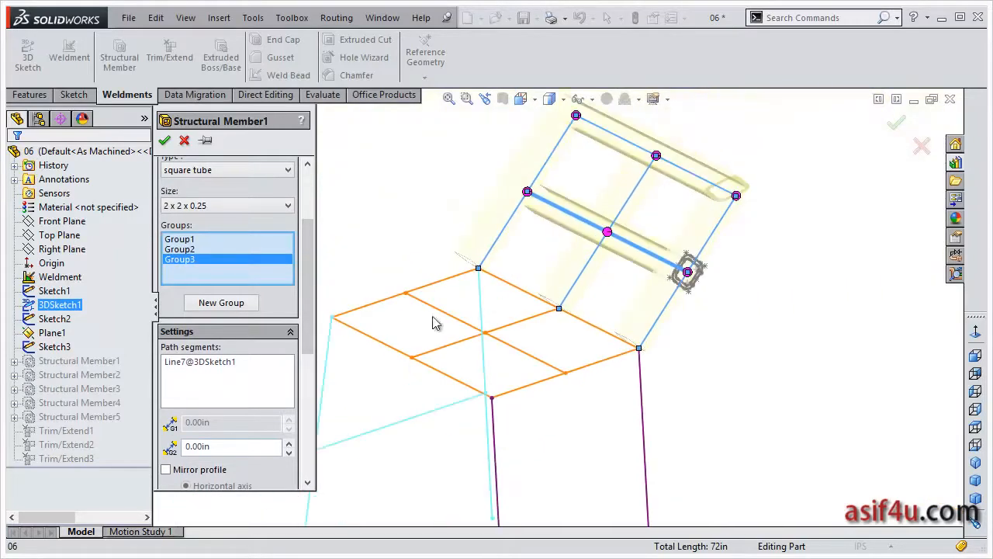
left_click_drag(308, 357, 311, 470)
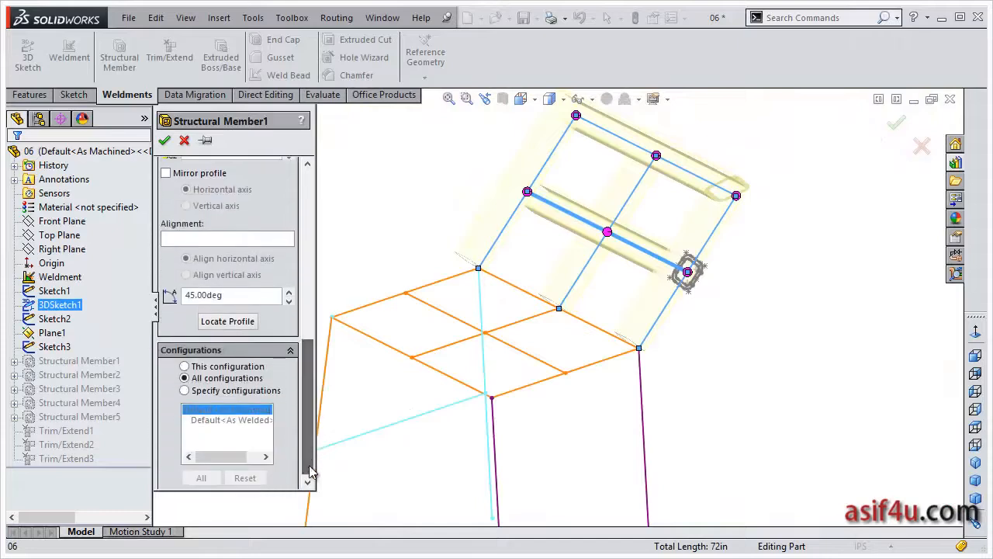
left_click(241, 321)
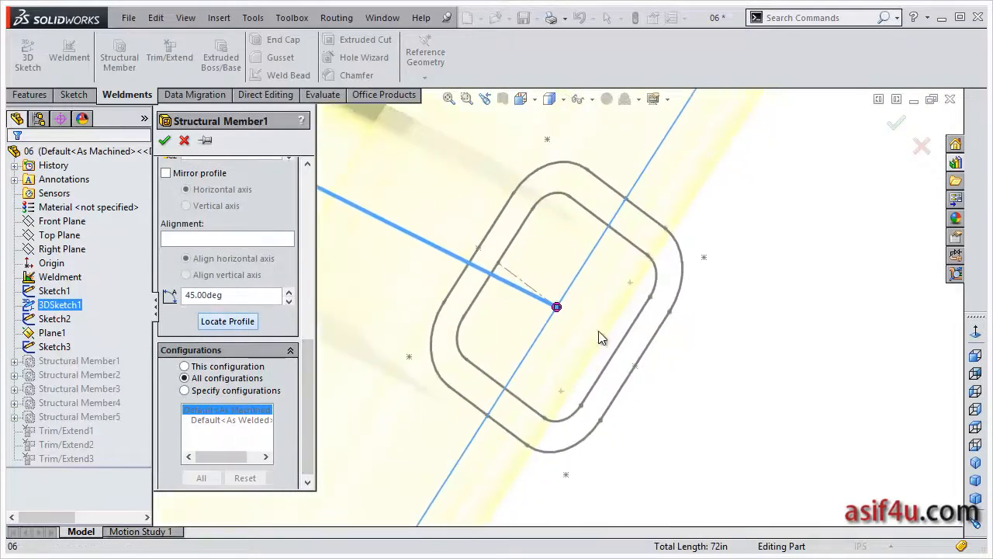
left_click(635, 366)
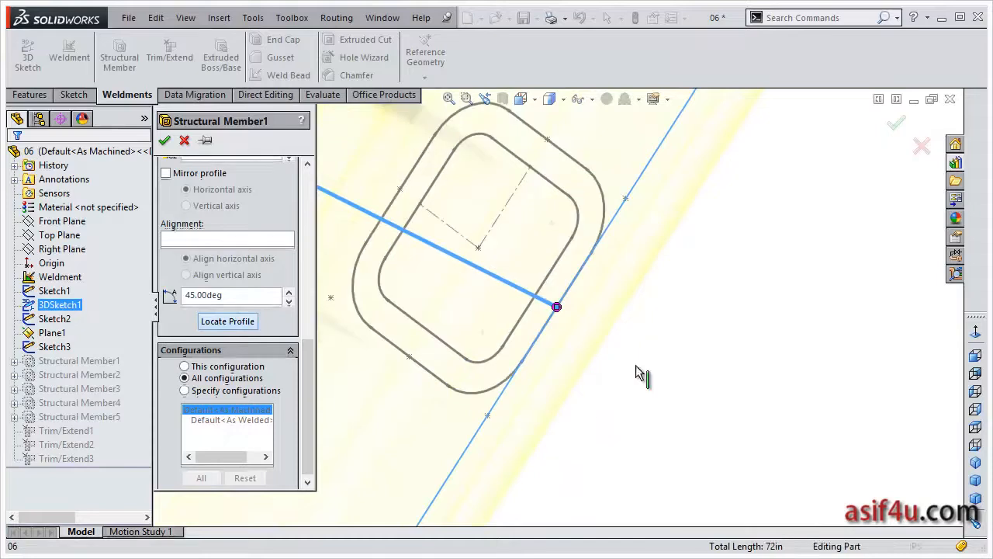
left_click(164, 140)
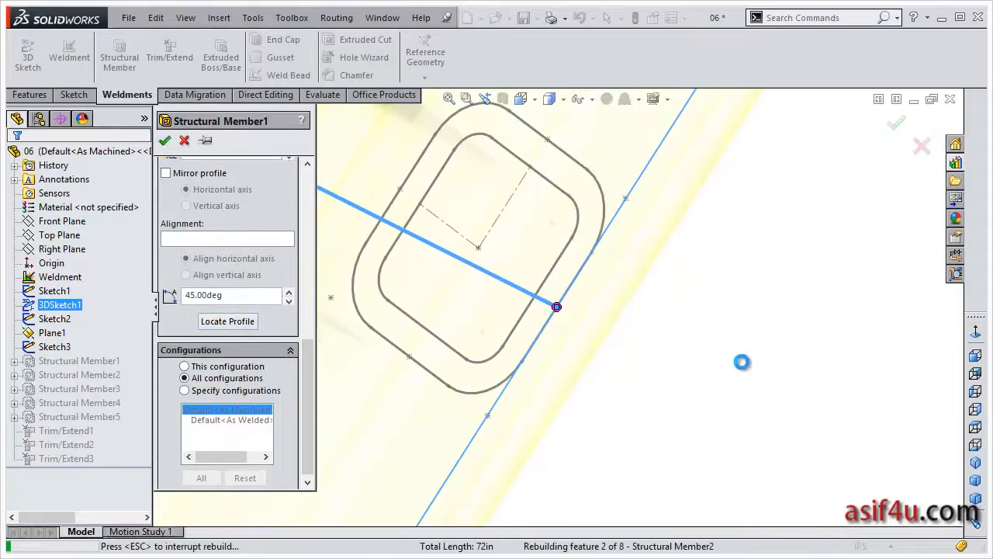
Inspect the whole chair frame and the realigned backrest members from isometric, side and front views.
left_click(976, 462)
middle_click_drag(541, 264, 465, 242)
scroll(594, 268, "down", 2)
scroll(559, 300, "up", 2)
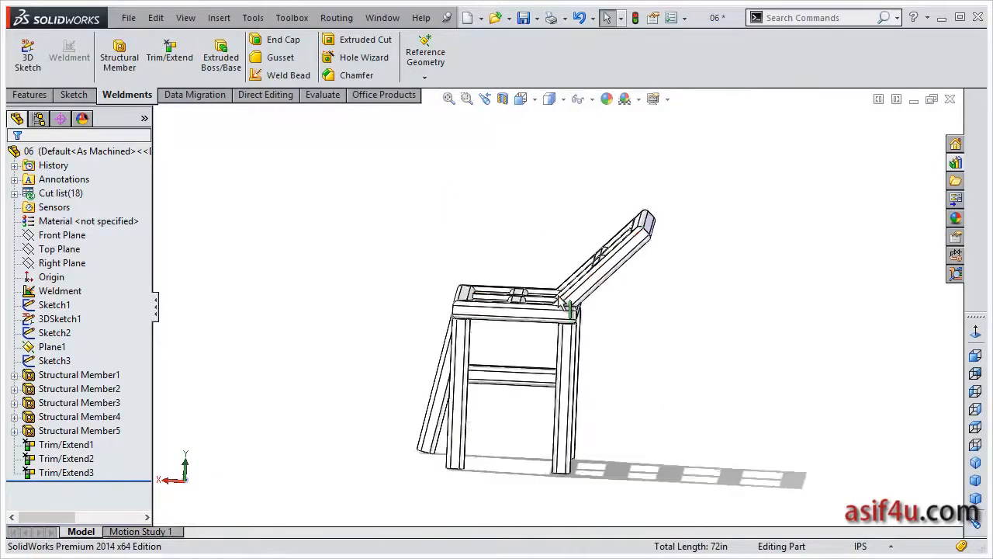
scroll(564, 299, "down", 5)
middle_click_drag(576, 282, 441, 255)
scroll(455, 233, "up", 5)
scroll(466, 284, "down", 4)
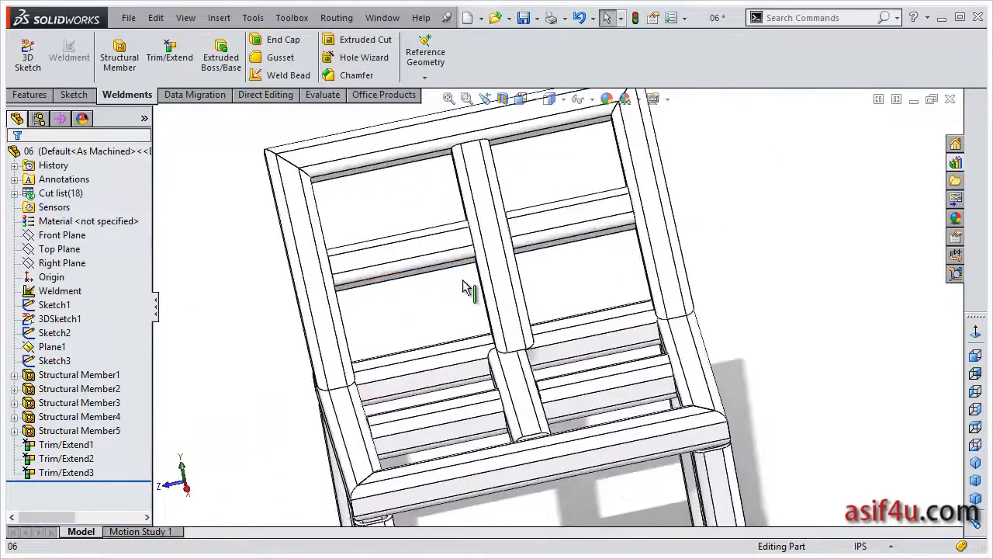
middle_click_drag(483, 288, 427, 258)
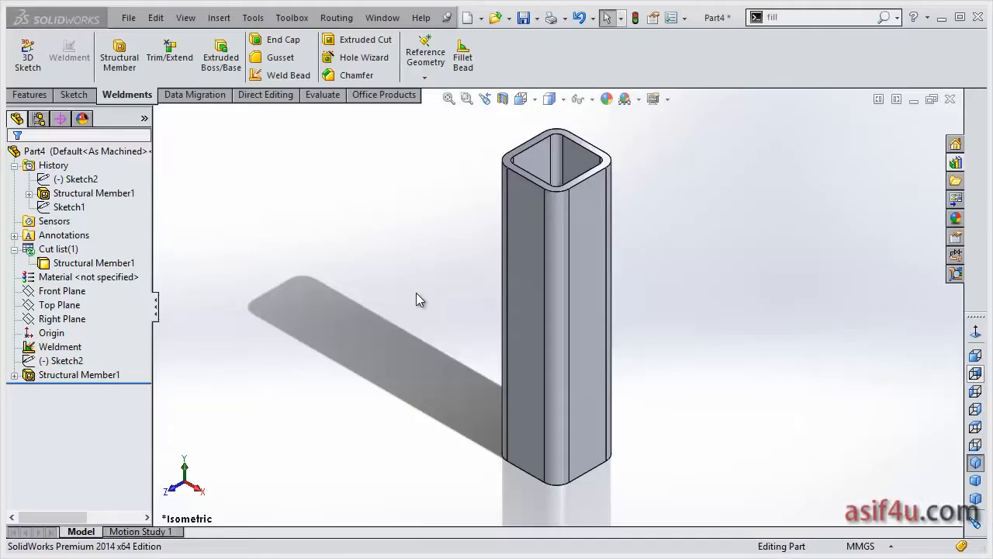
In the single square tube part, Part4, start a sketch on the tube's bottom end face.
middle_click_drag(459, 310, 458, 268)
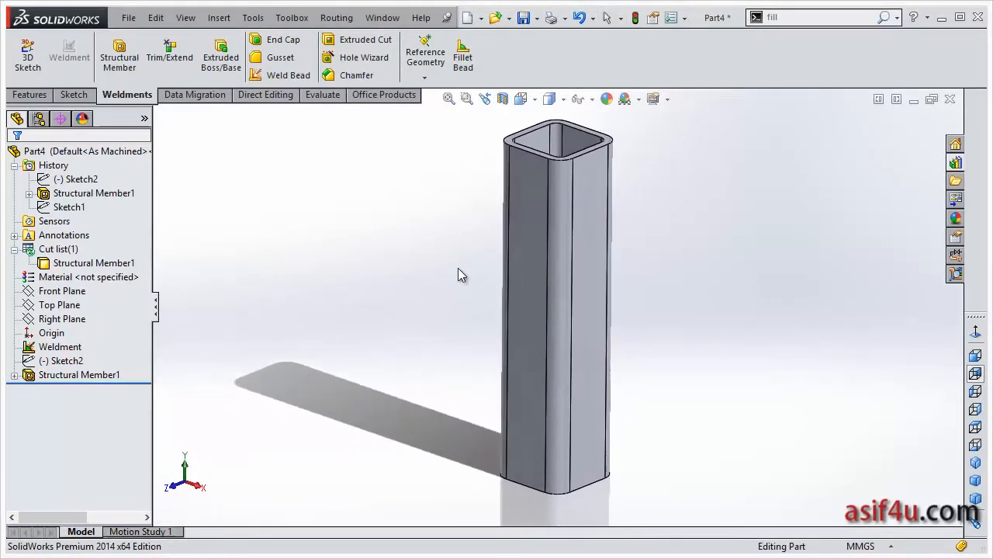
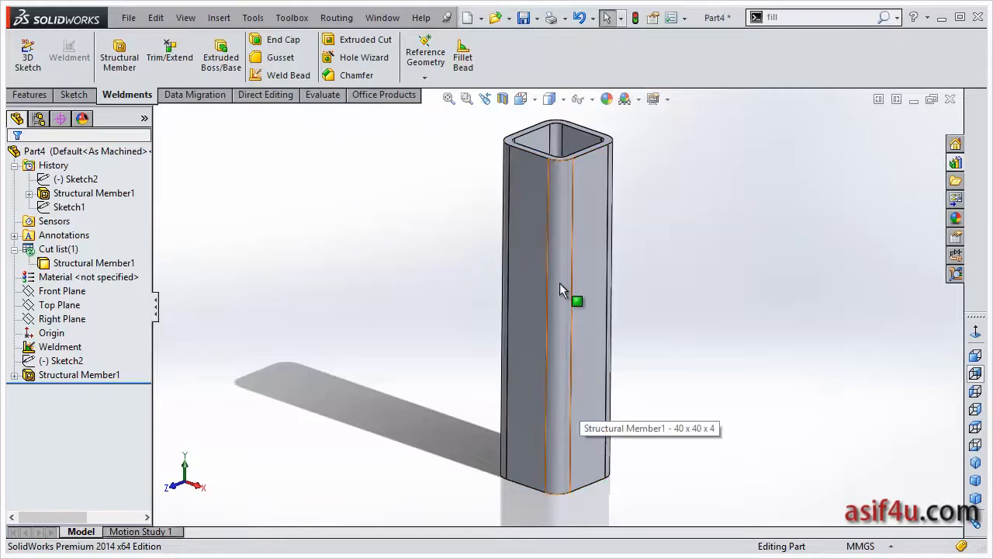
middle_click_drag(597, 479, 604, 309)
scroll(585, 405, "down", 3)
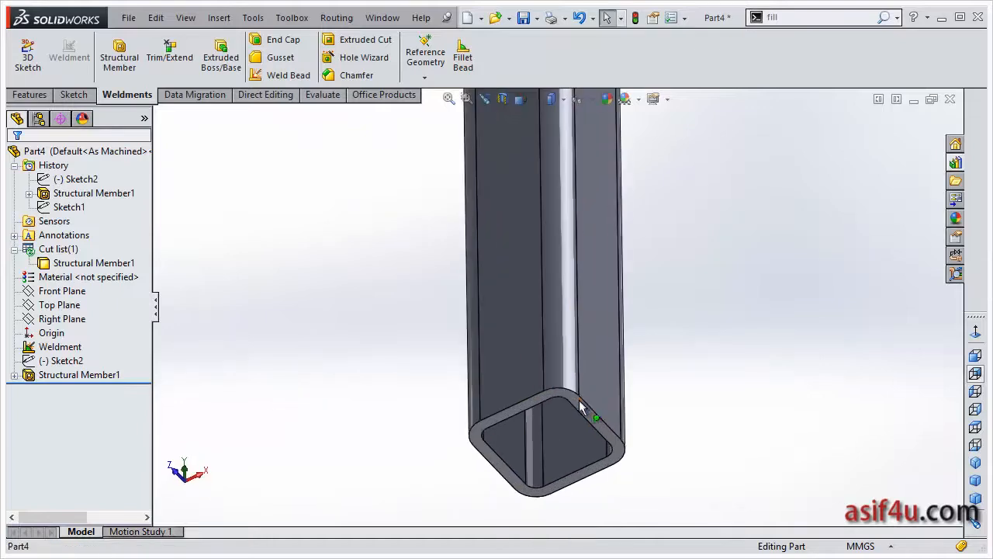
right_click(580, 407)
left_click(592, 183)
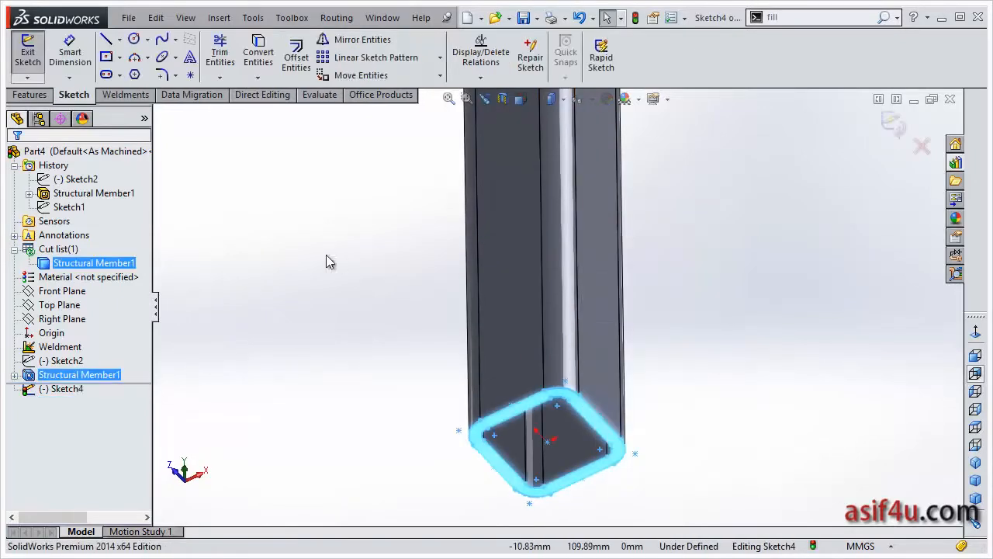
Sketch a center rectangle from the middle of the tube's end face, extending well beyond the tube on every side.
key("s")
left_click(341, 290)
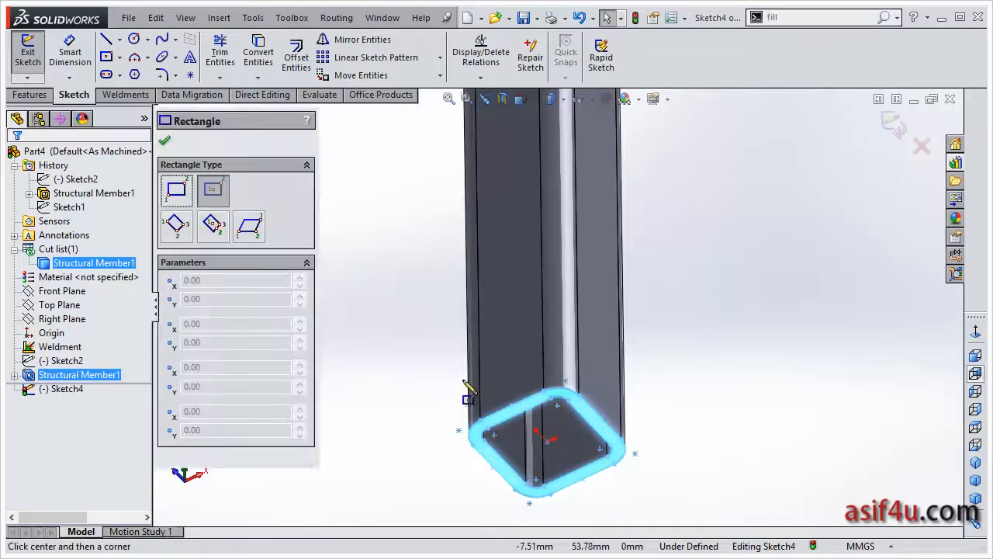
left_click(547, 446)
scroll(718, 428, "down", 2)
scroll(703, 419, "down", 1)
scroll(687, 413, "up", 4)
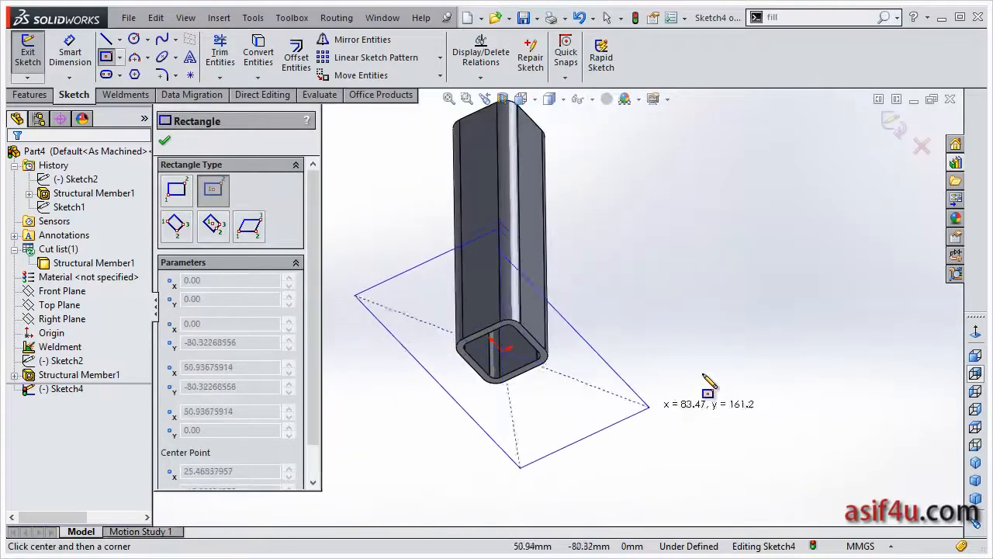
left_click(743, 350)
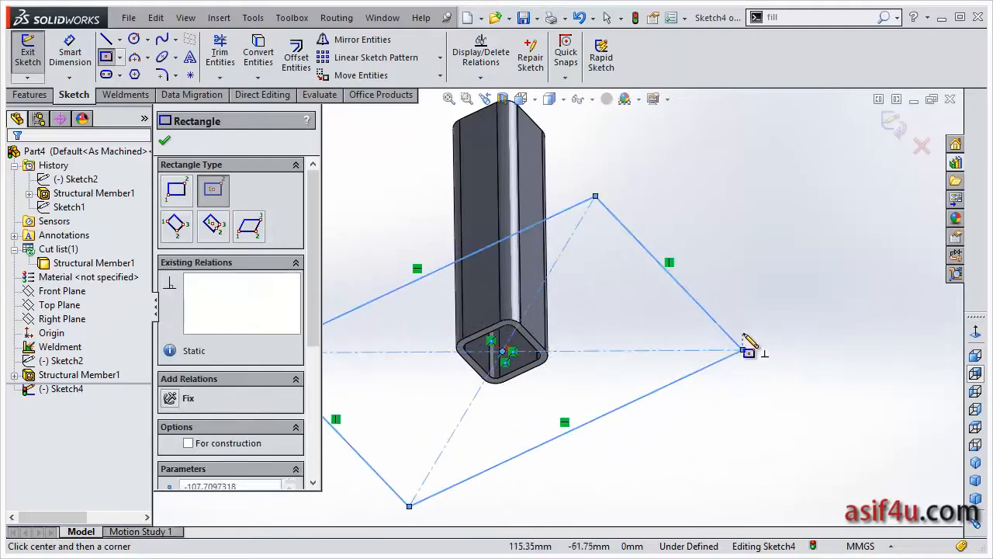
left_click(141, 96)
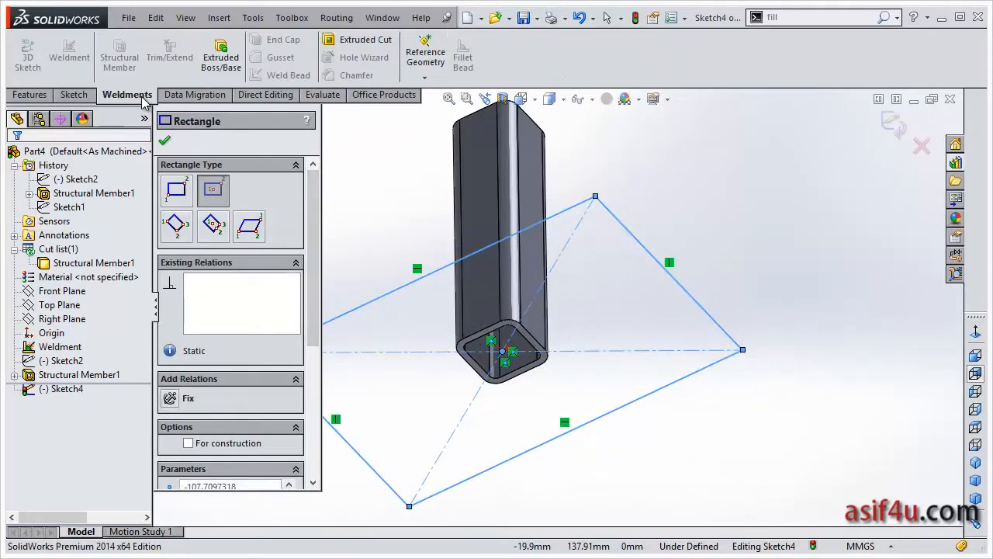
Extrude the rectangle 10 mm away from the tube's bottom end as a base plate, without merging it with the tube.
left_click(229, 64)
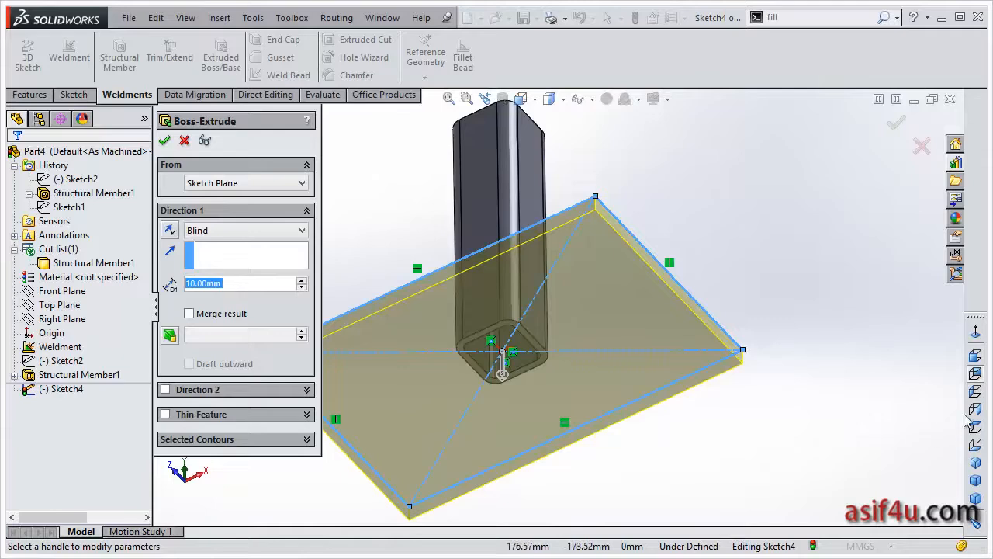
left_click(976, 462)
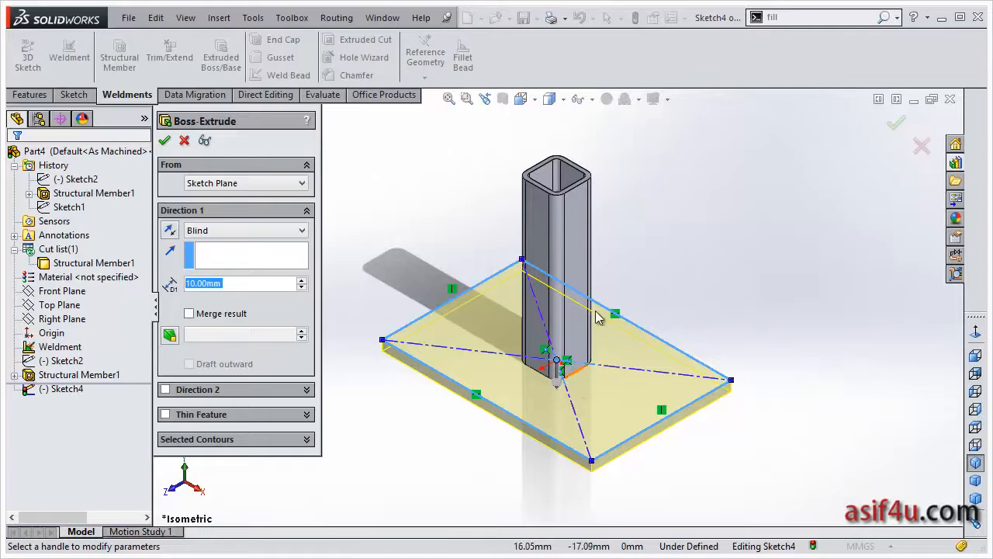
middle_click_drag(642, 287, 638, 270)
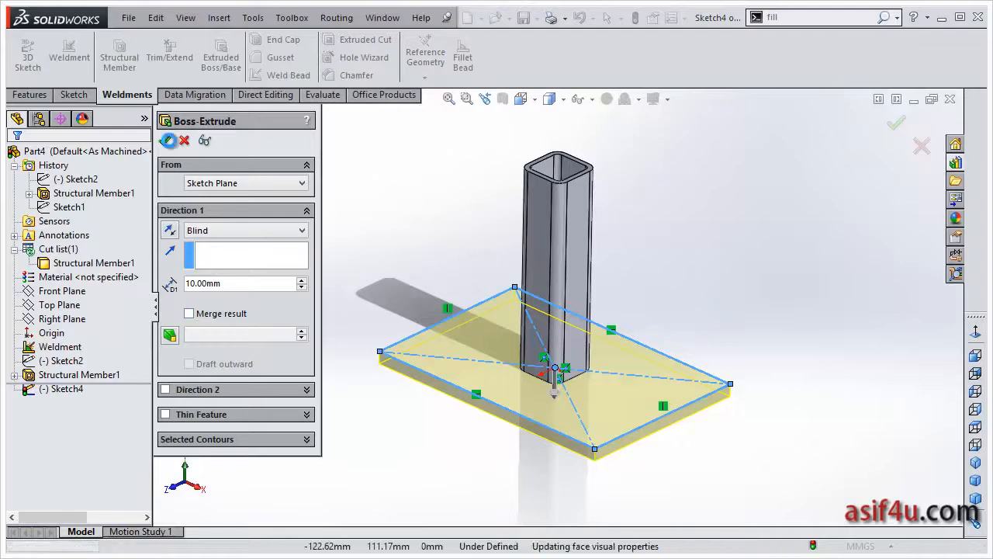
key("Return")
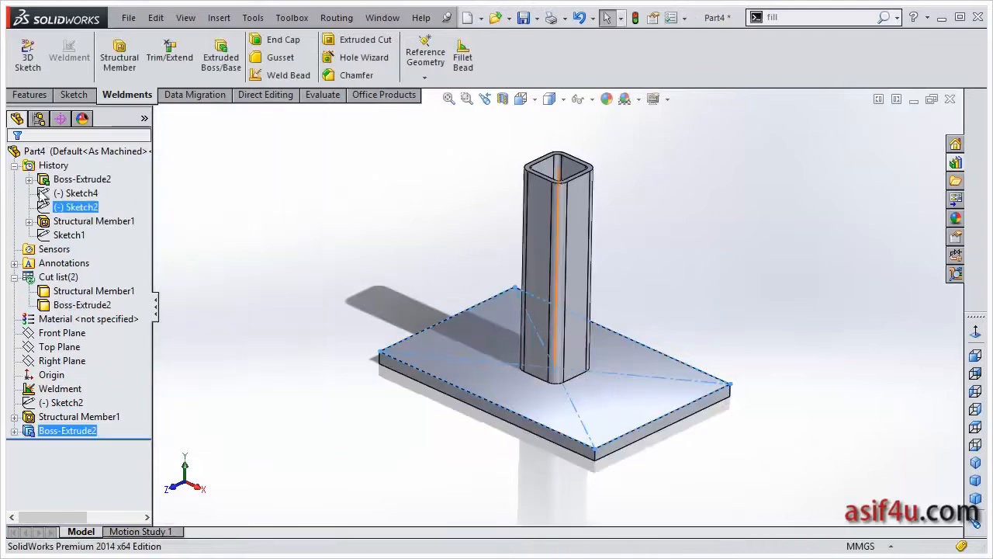
Rename the extruded base body in the cut list as Plate.
left_click(14, 165)
left_click(29, 207)
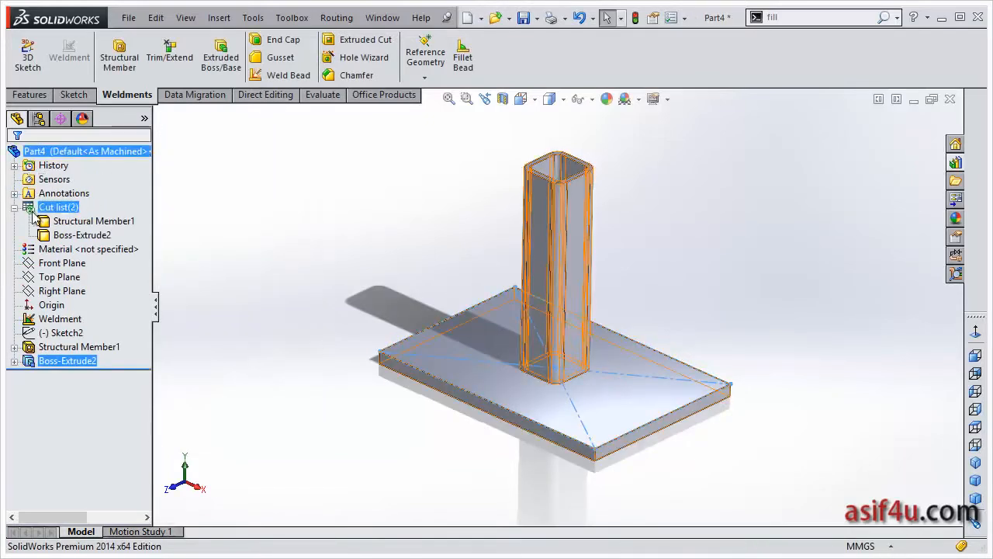
left_click(65, 221)
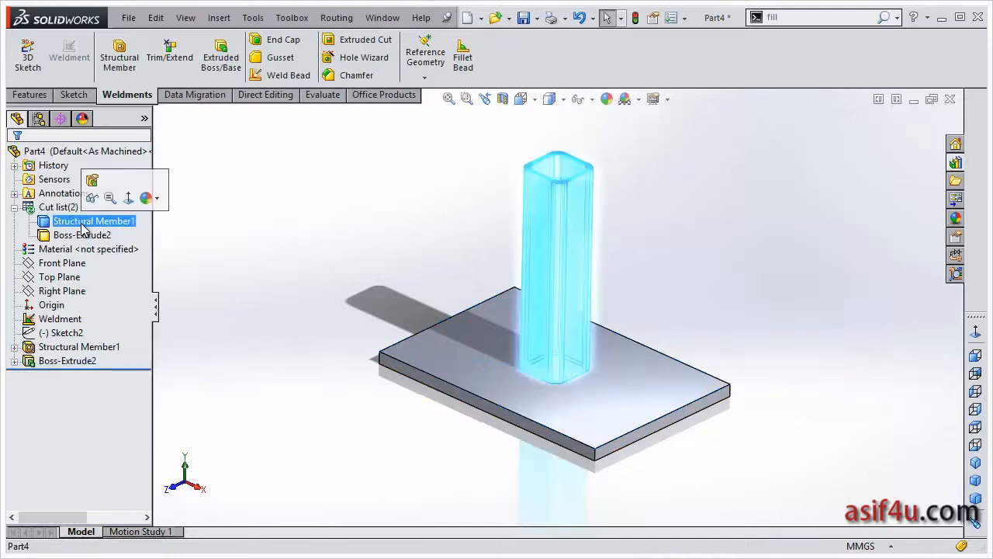
left_click(85, 235, "ctrl")
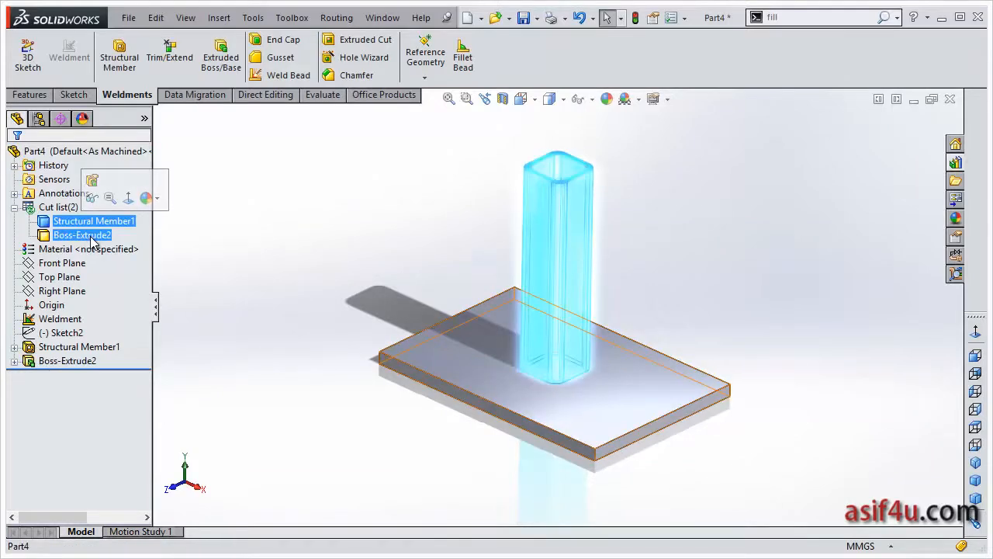
left_click(87, 235)
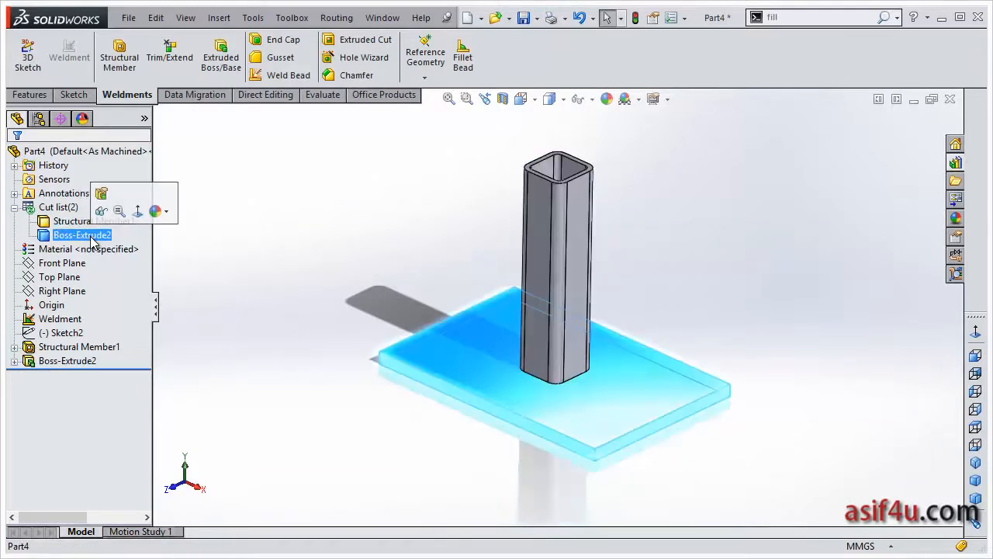
left_click(91, 236)
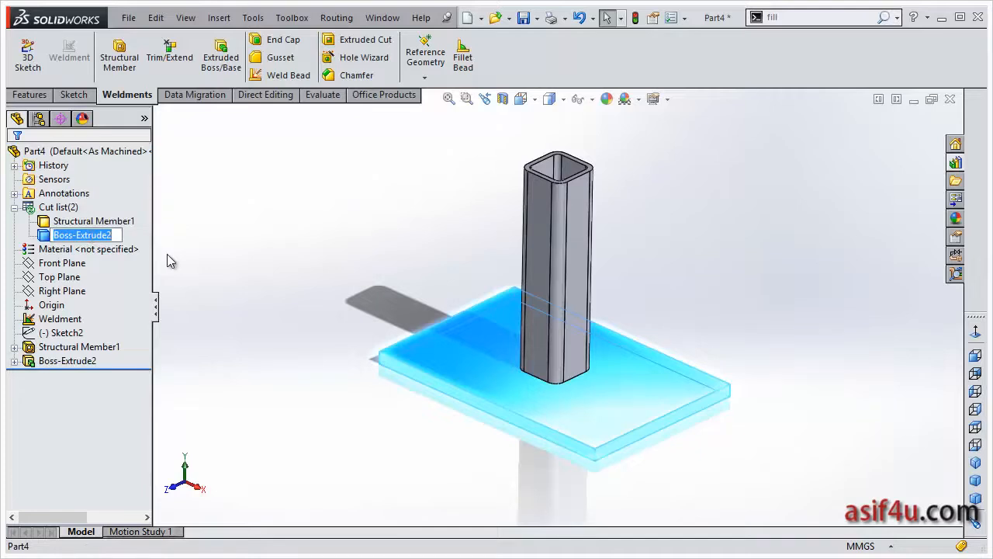
type("Plate")
left_click(112, 373)
left_click(346, 302)
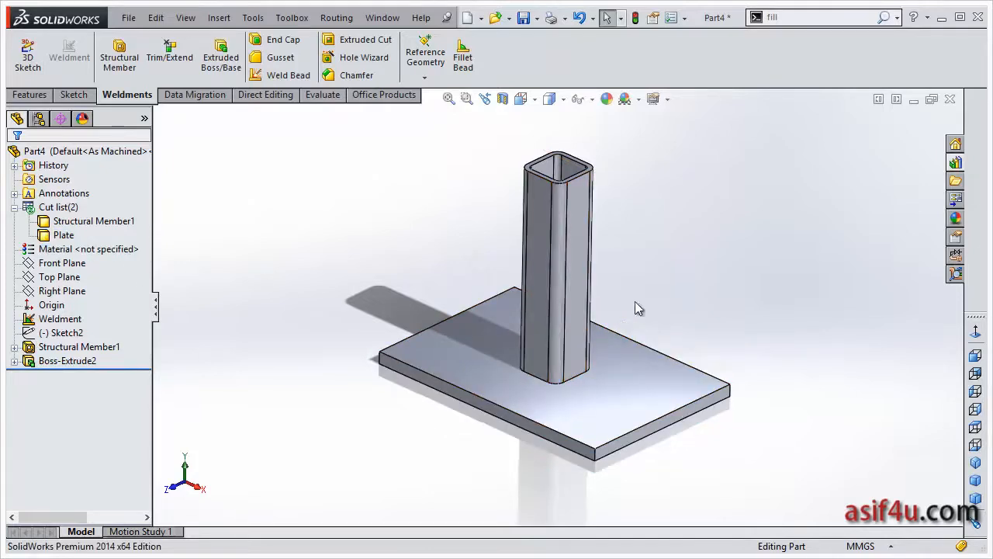
middle_click_drag(621, 314, 638, 319)
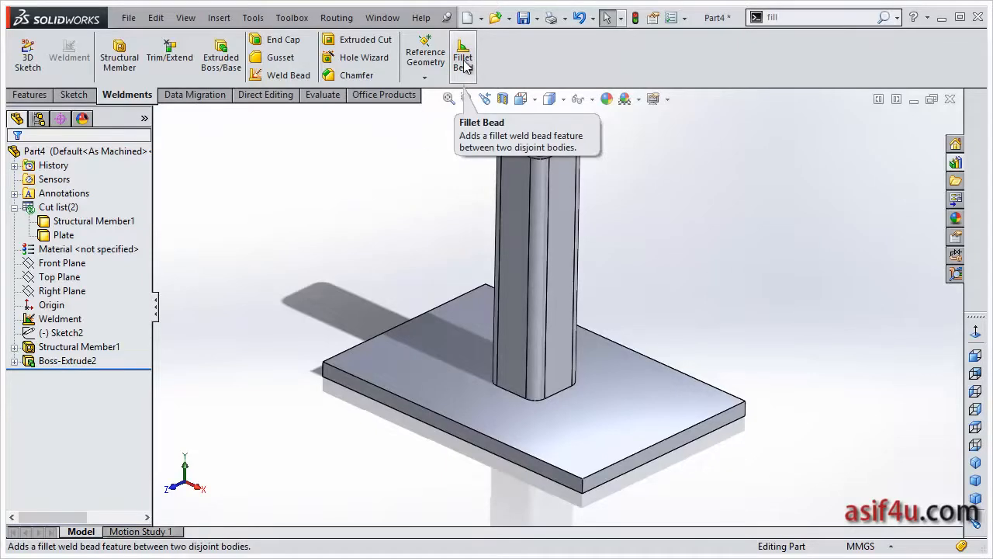
left_click(780, 16)
type("fill")
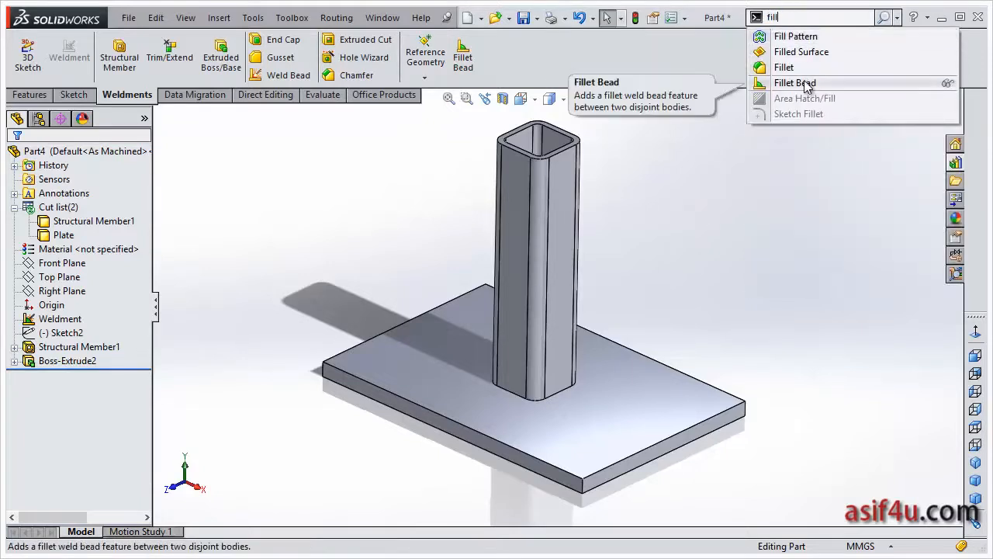
left_click_drag(822, 89, 804, 82)
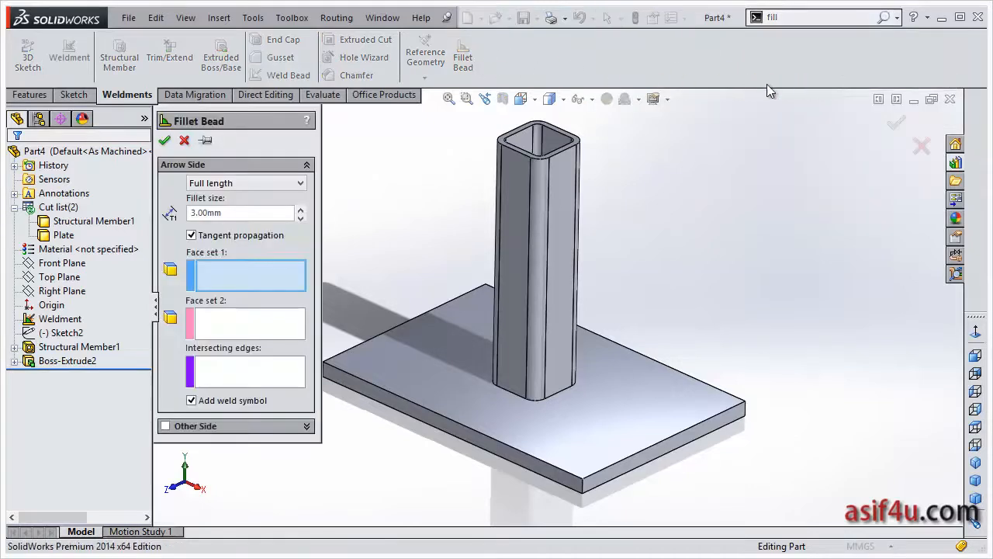
left_click(184, 140)
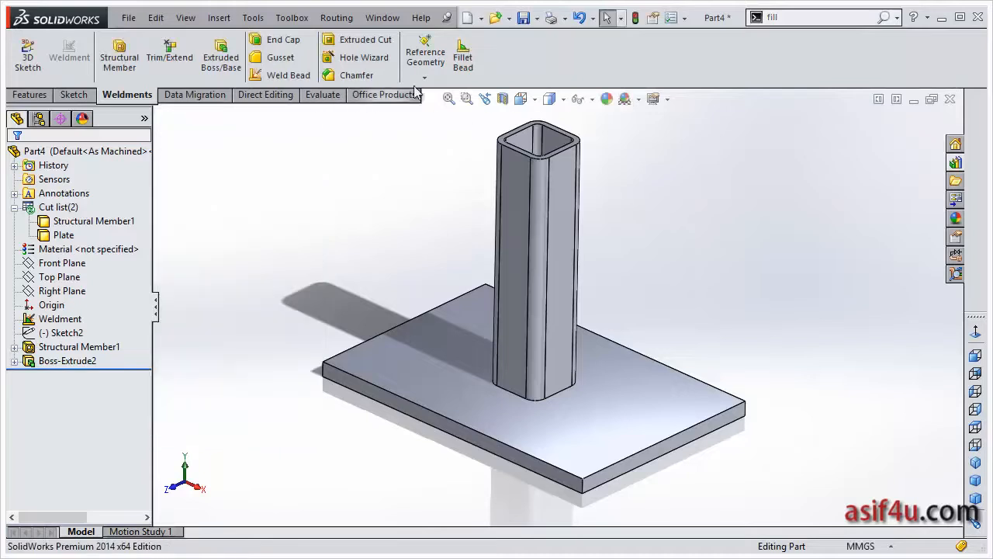
Set up a full-length 3 mm fillet bead between the plate's top face and one flat outer face of the tube.
left_click(464, 69)
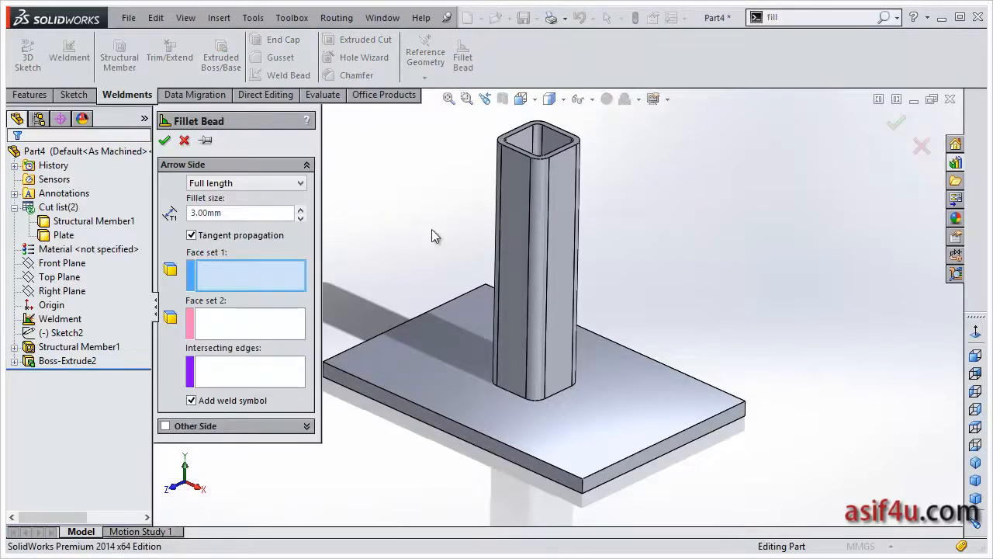
left_click(277, 187)
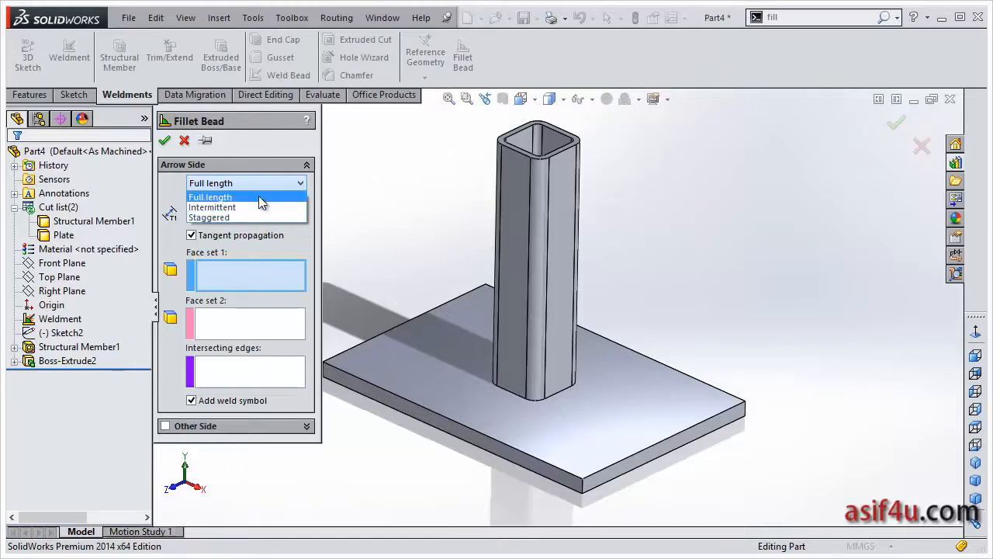
left_click(290, 243)
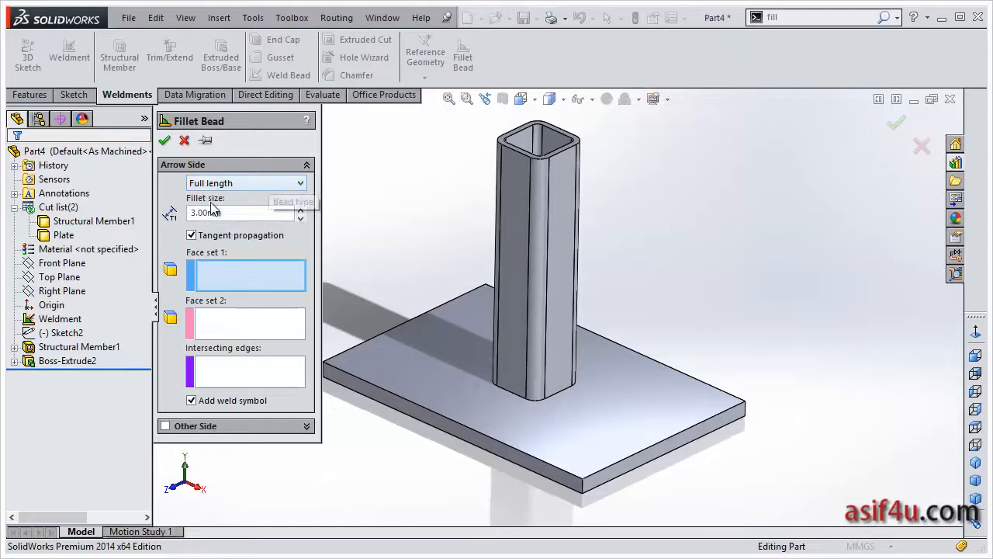
left_click_drag(231, 214, 185, 217)
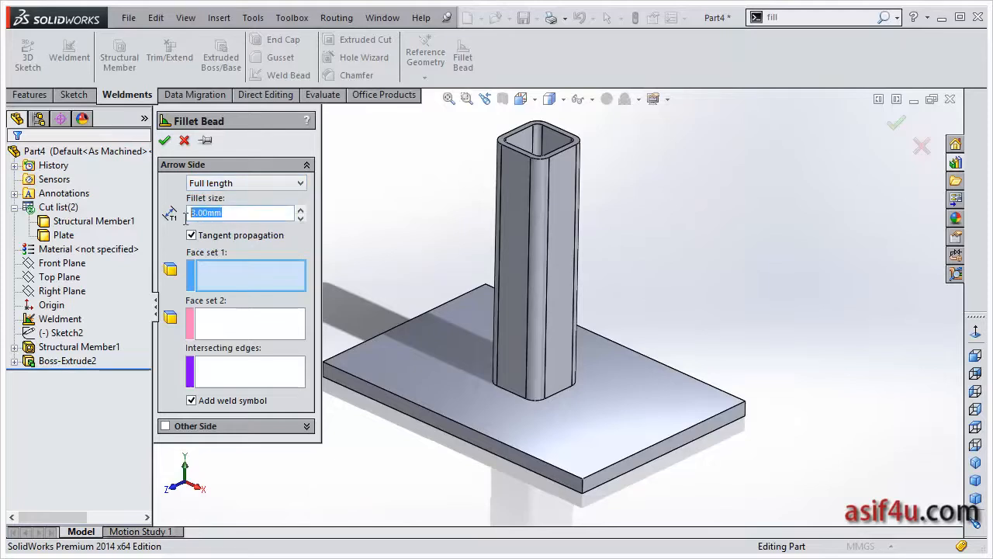
left_click(226, 214)
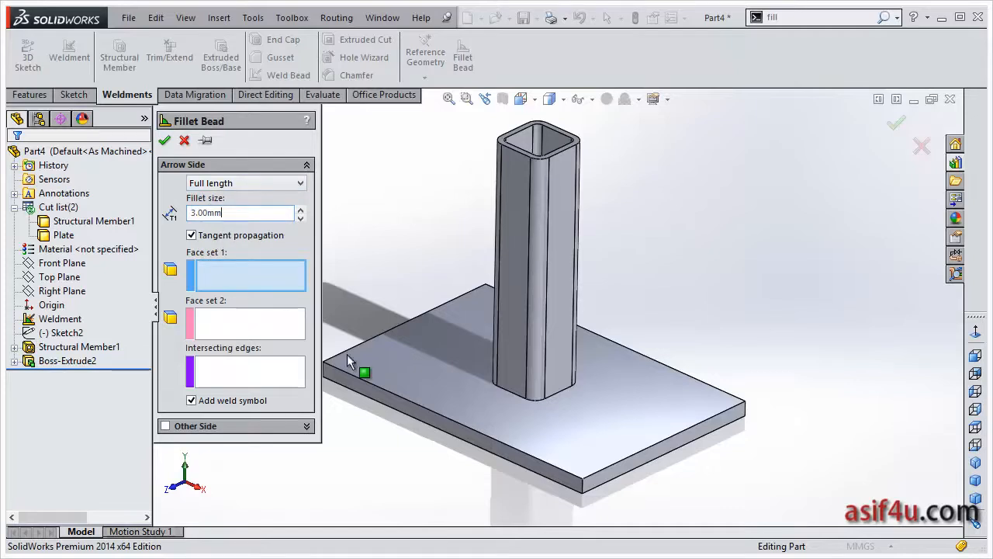
left_click(415, 361)
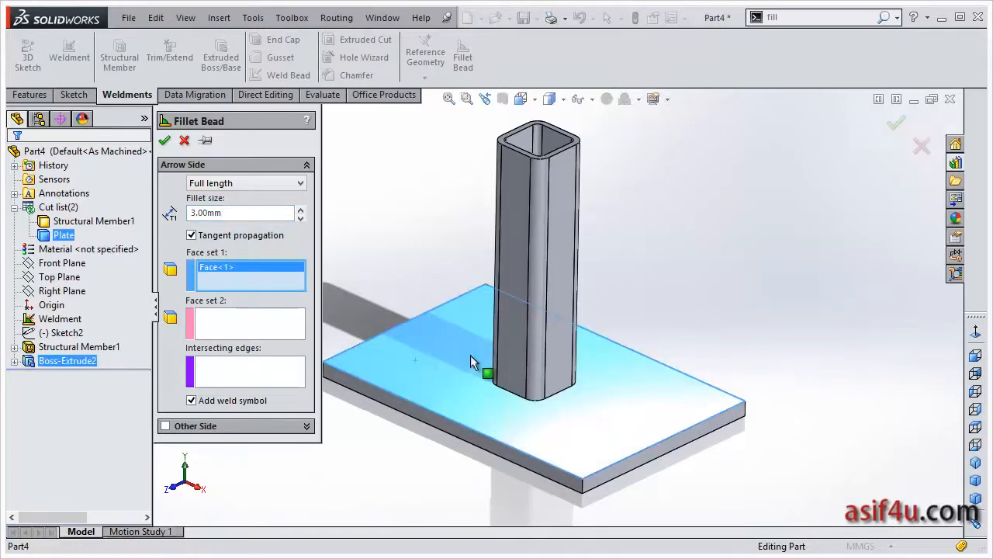
scroll(504, 379, "down", 2)
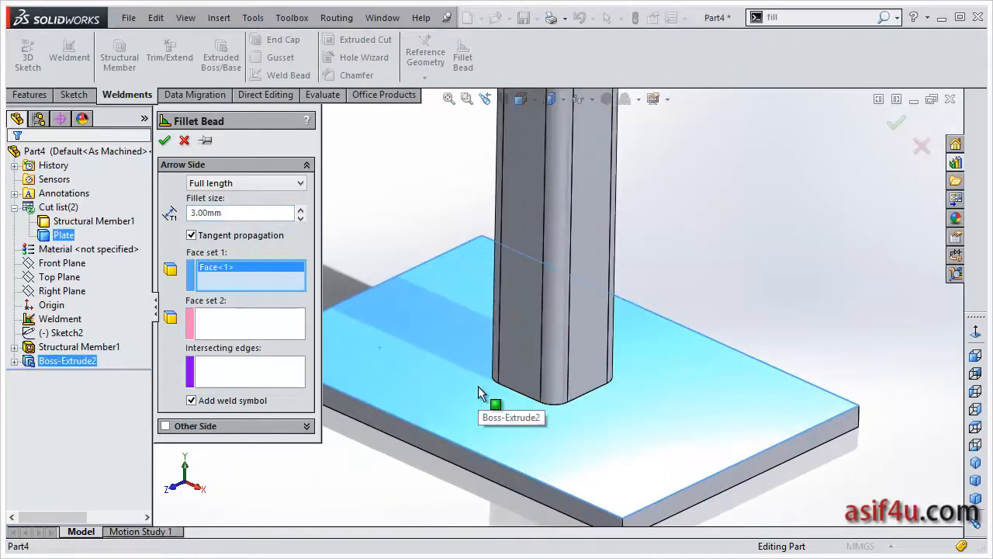
left_click(251, 328)
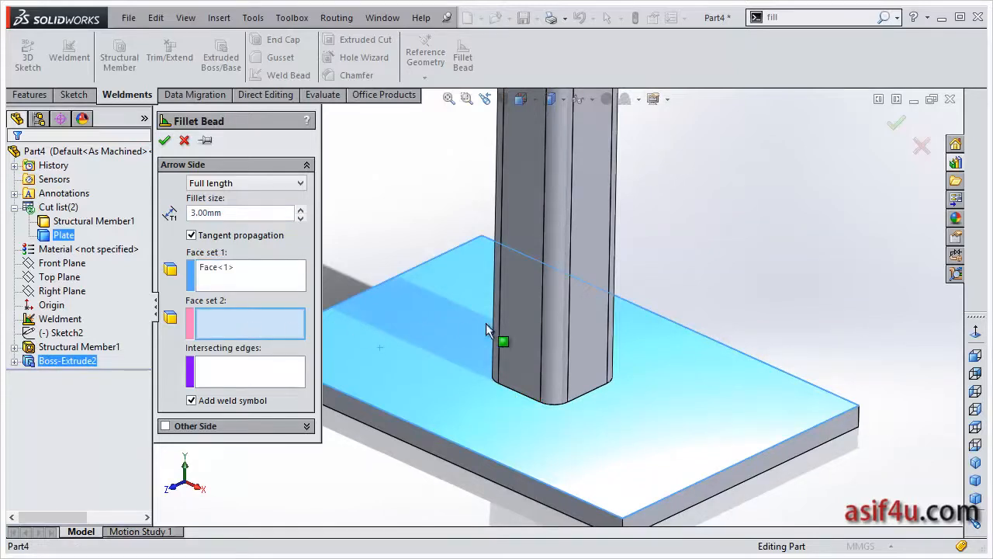
left_click(532, 389)
scroll(540, 378, "down", 5)
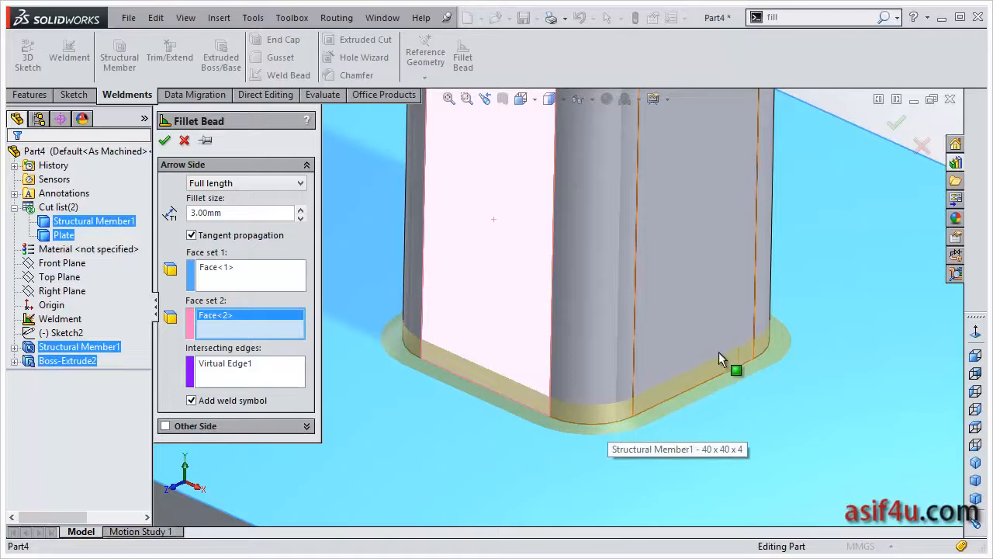
Try the bead without tangent propagation, add the tube's adjoining corner and side faces to the second face set, and restore tangent propagation.
left_click(191, 235)
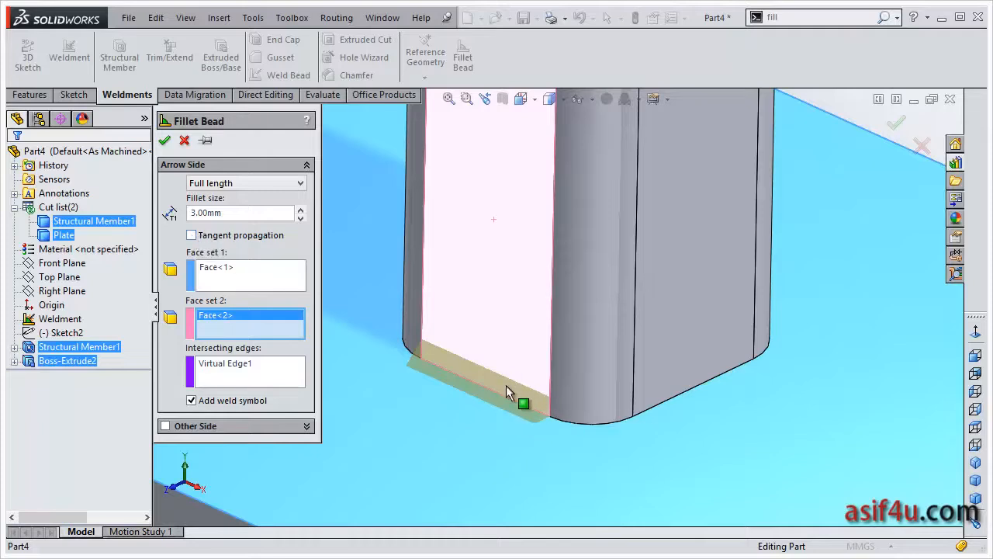
left_click(676, 301)
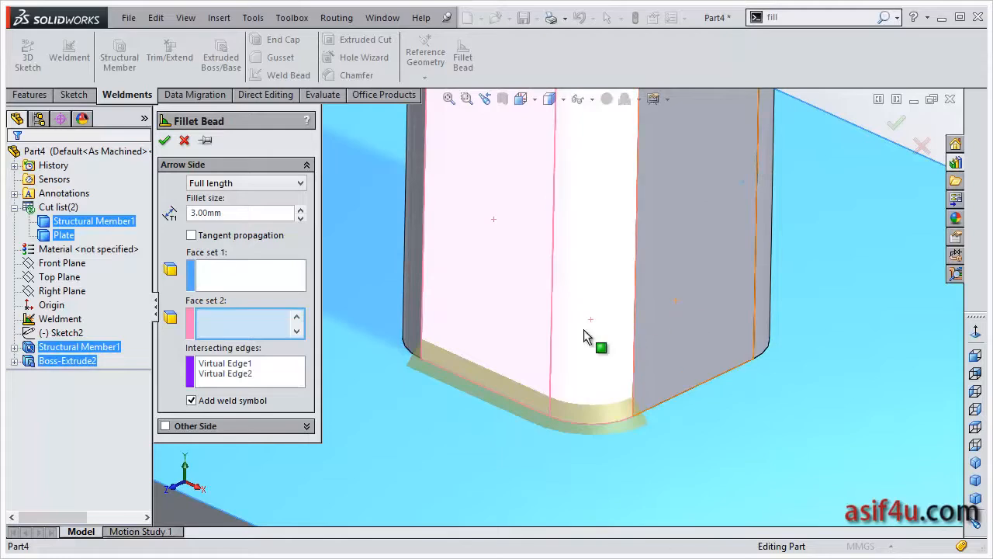
left_click(191, 235)
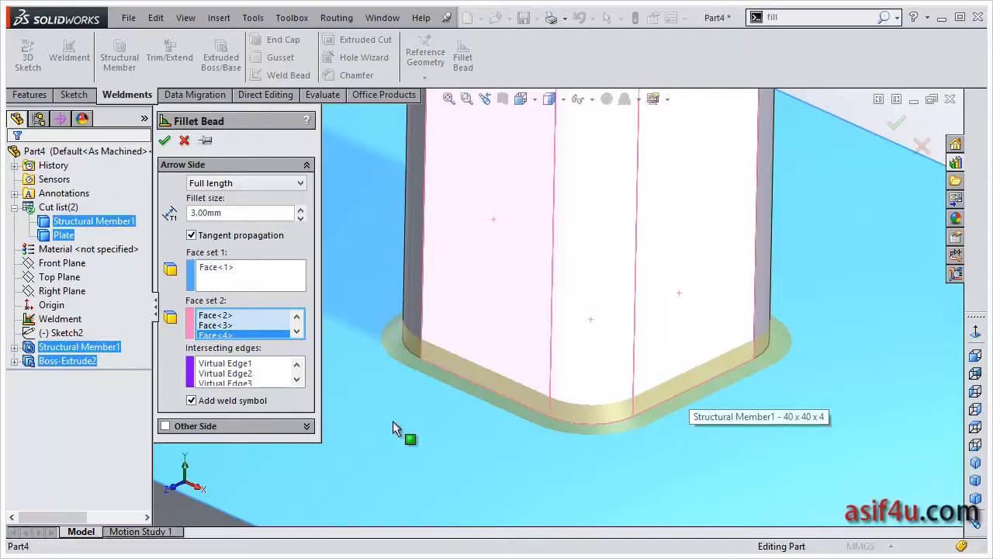
Review the bead's intersecting virtual edges and create the fillet bead with its weld symbol around the tube's base.
left_click(251, 367)
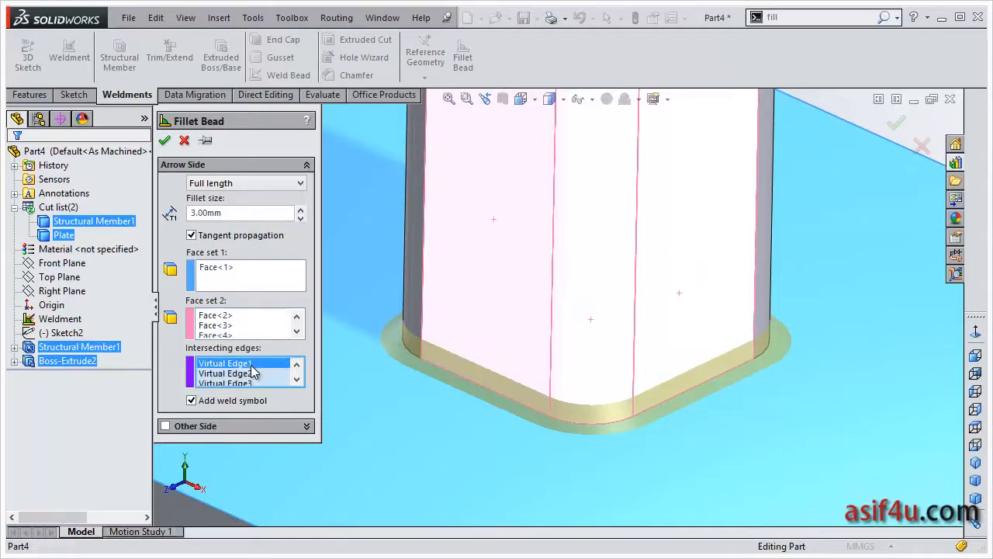
left_click(248, 375)
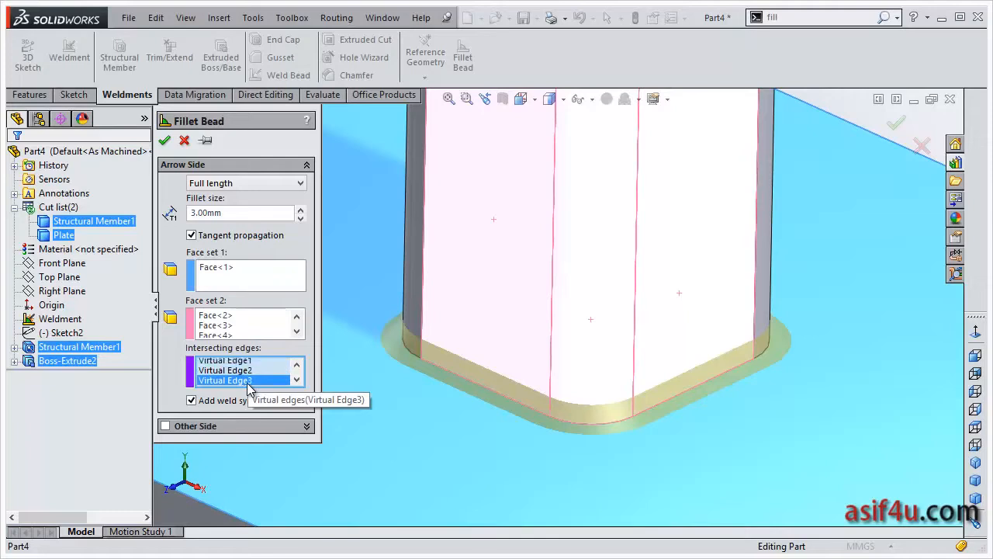
left_click(250, 382)
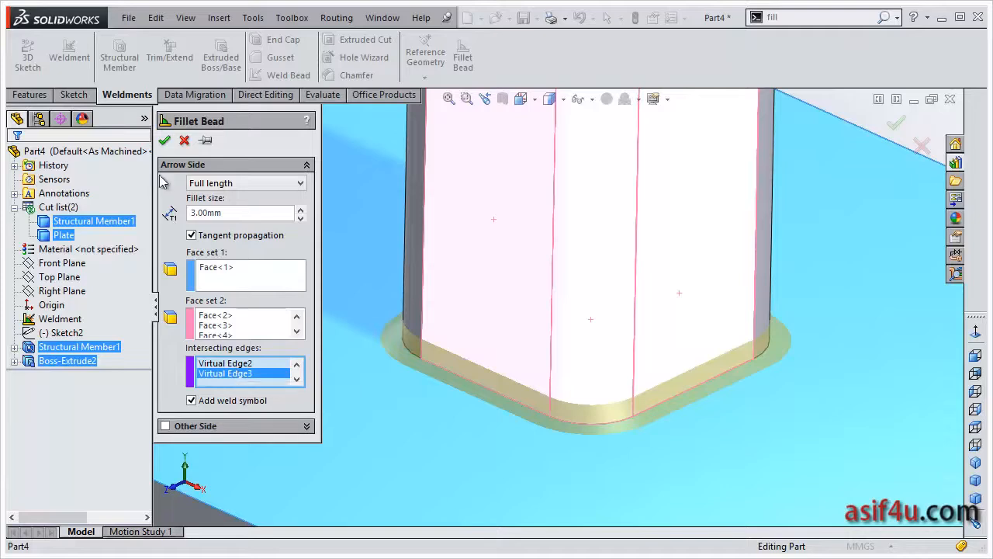
left_click(165, 140)
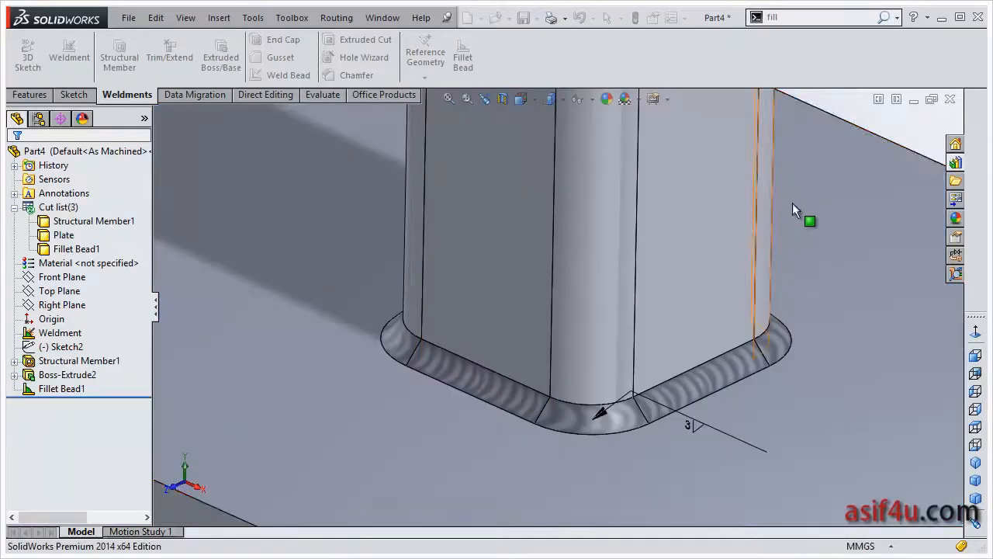
scroll(581, 251, "up", 6)
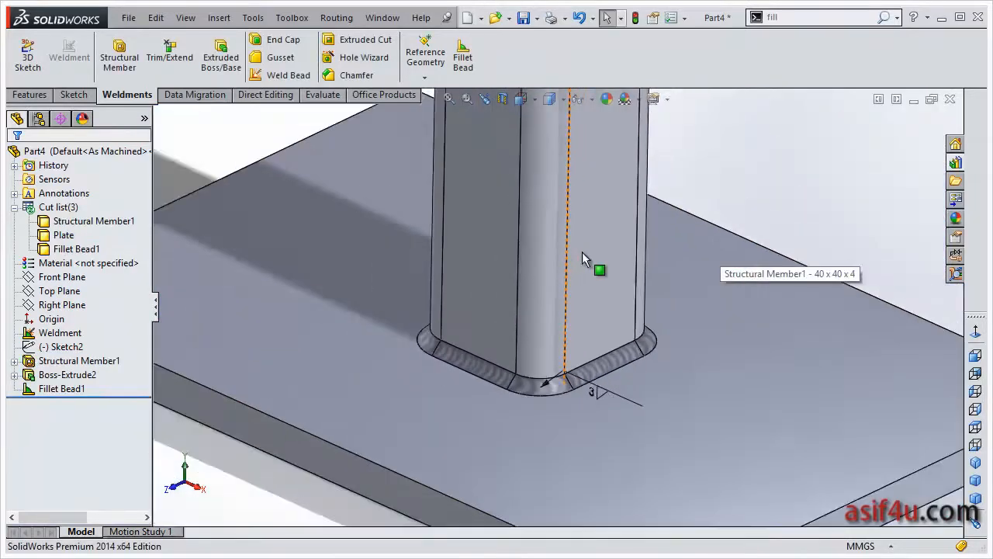
middle_click_drag(646, 221, 647, 288)
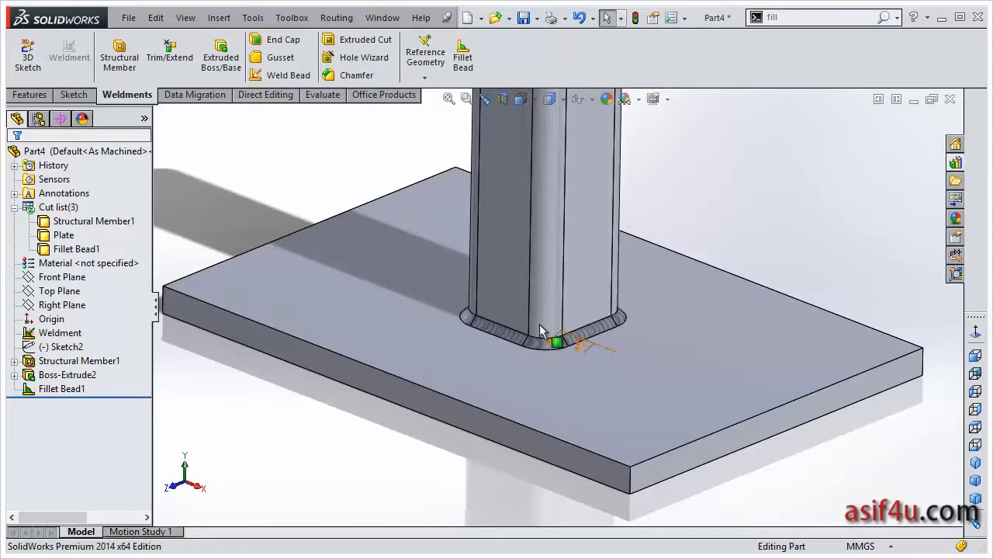
scroll(578, 265, "up", 6)
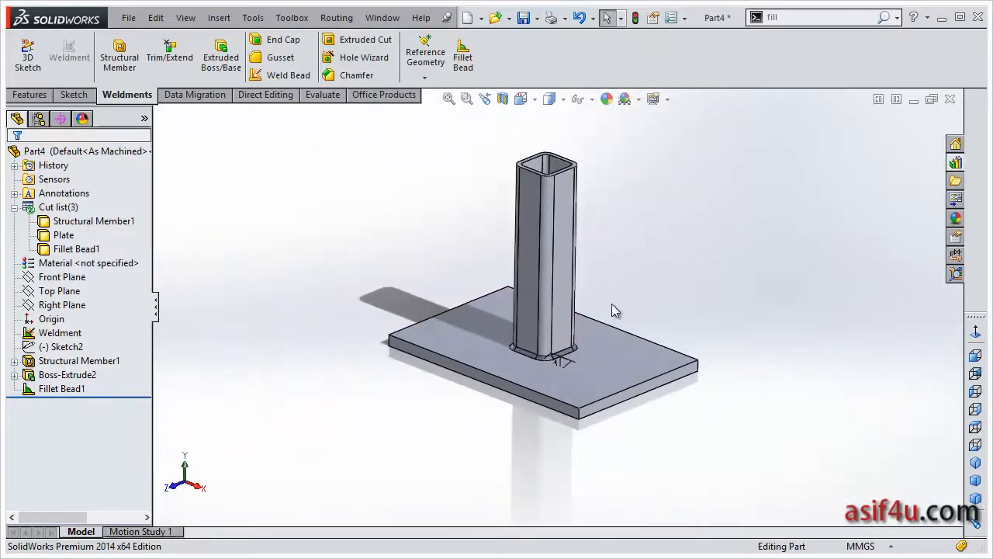
left_click(975, 463)
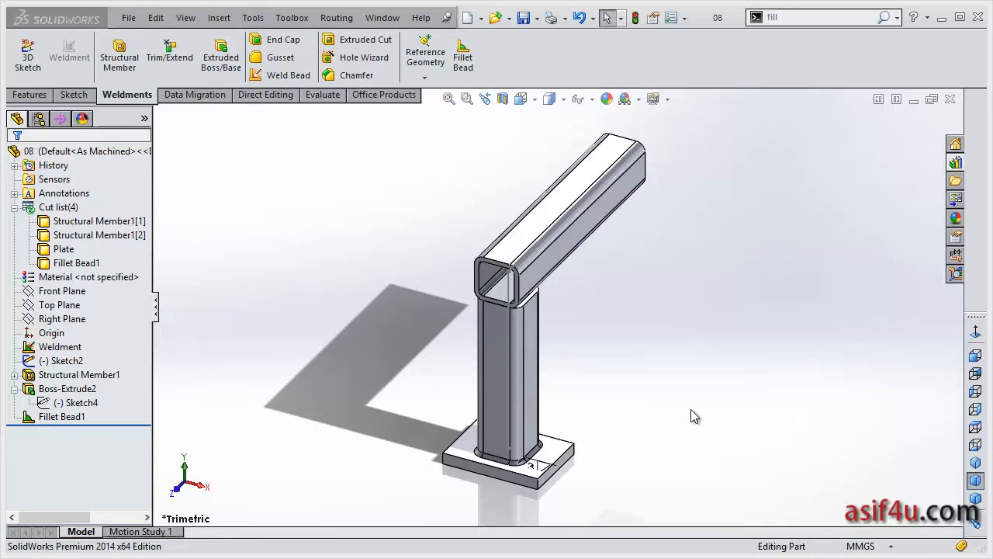
Hide Sketch2, the layout sketch running through the structural members.
left_click(64, 360)
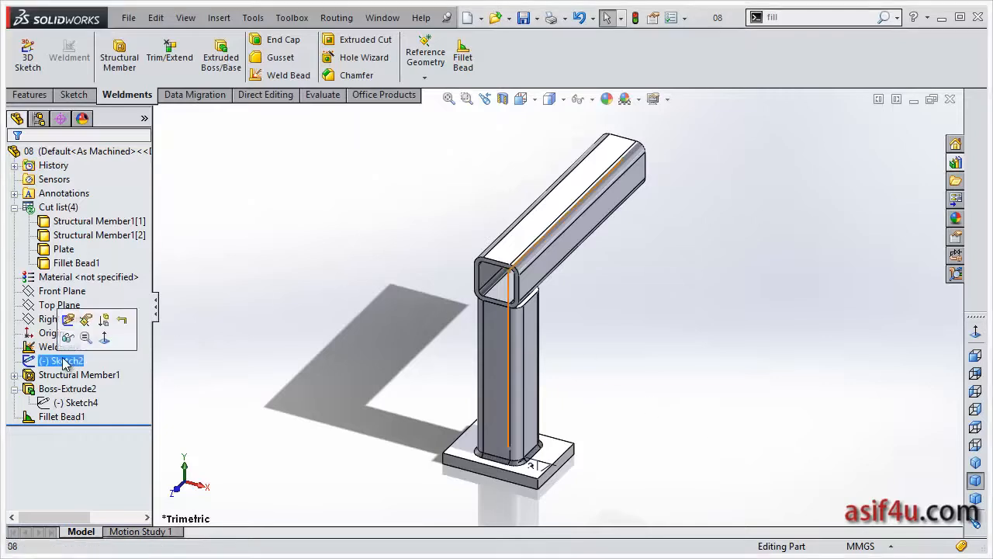
left_click(69, 341)
mouse_move(613, 374)
middle_mouse_down()
mouse_move(577, 387)
mouse_move(592, 272)
middle_mouse_up()
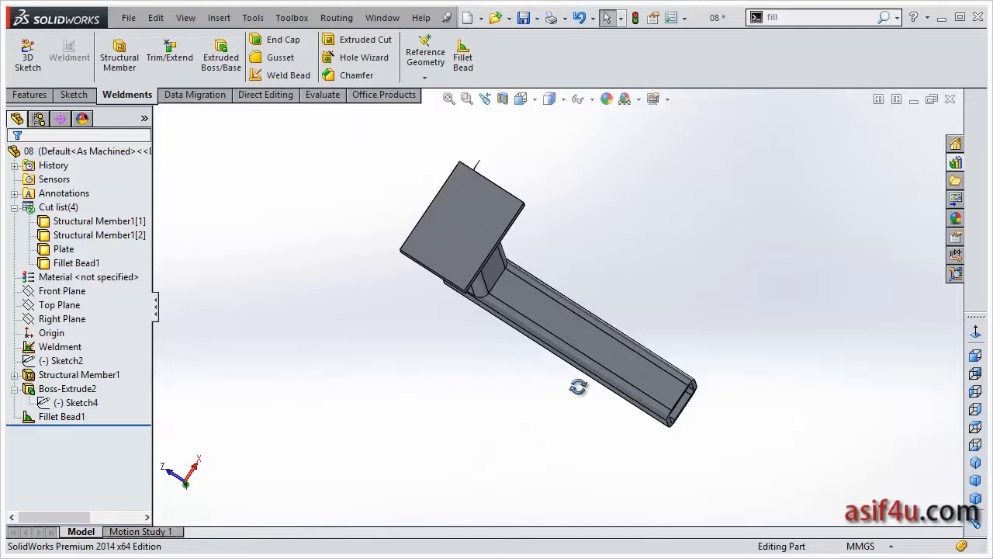
middle_click_drag(579, 393, 577, 290)
scroll(556, 342, "down", 1)
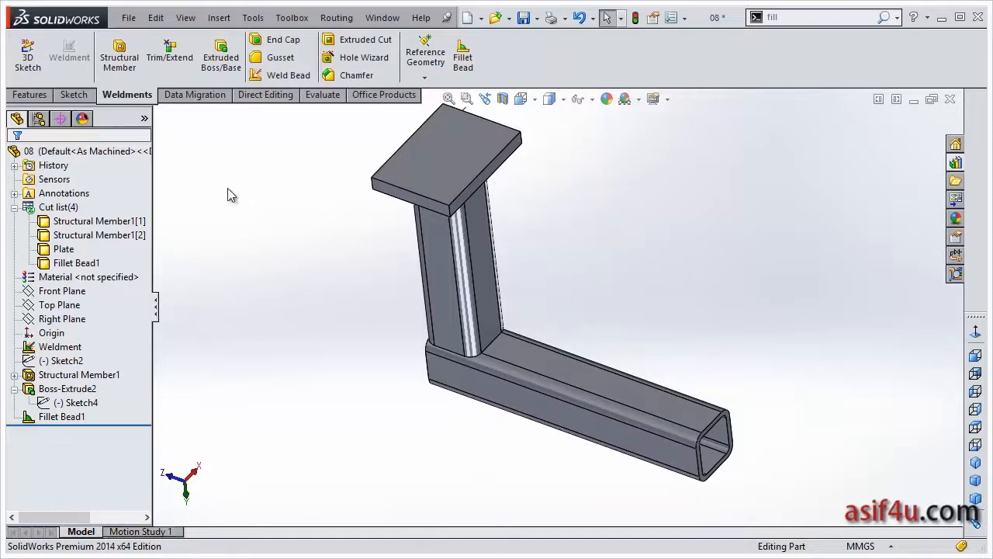
Start a gusset supported by the upright tube's inner flat face and the adjoining flat face of the horizontal tube.
left_click(290, 59)
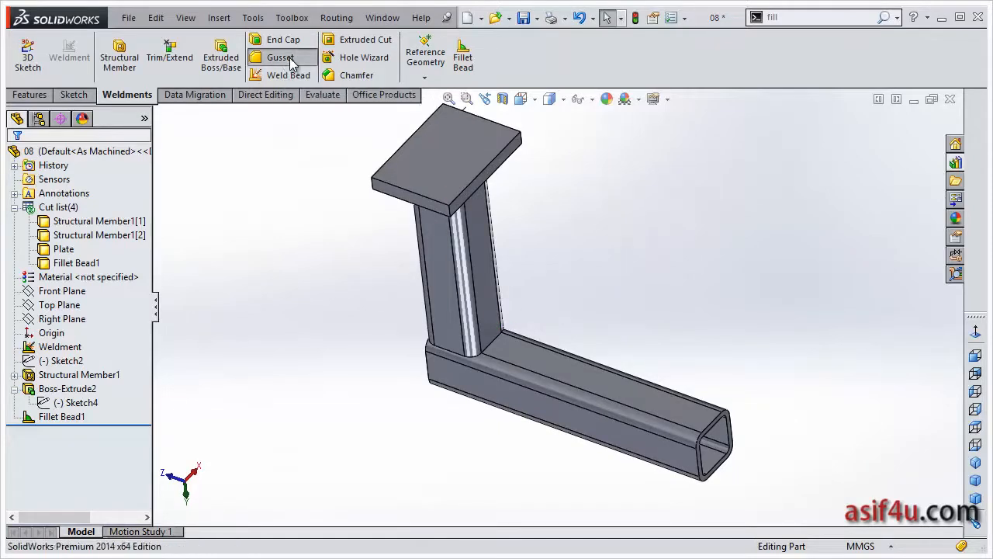
middle_click_drag(565, 350, 528, 350)
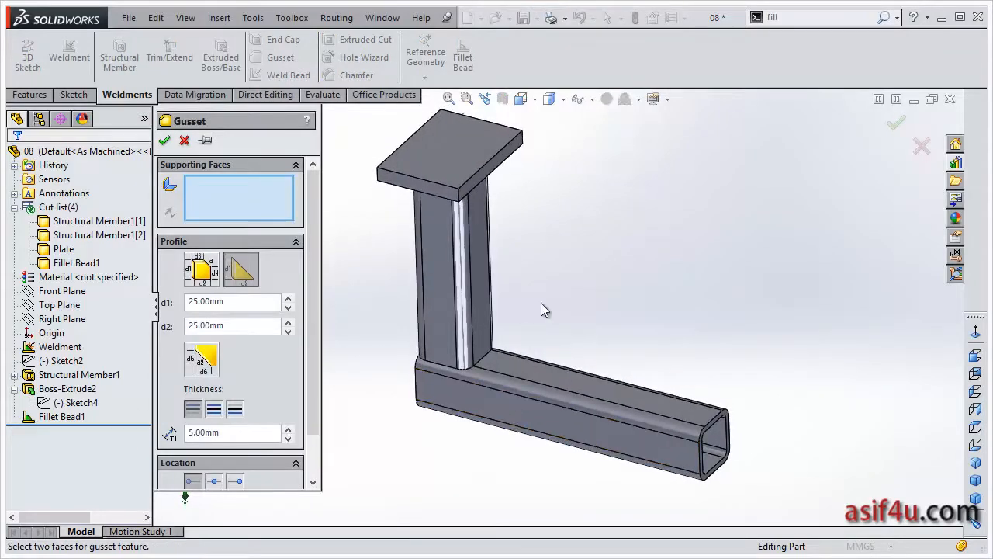
middle_click_drag(541, 302, 554, 290)
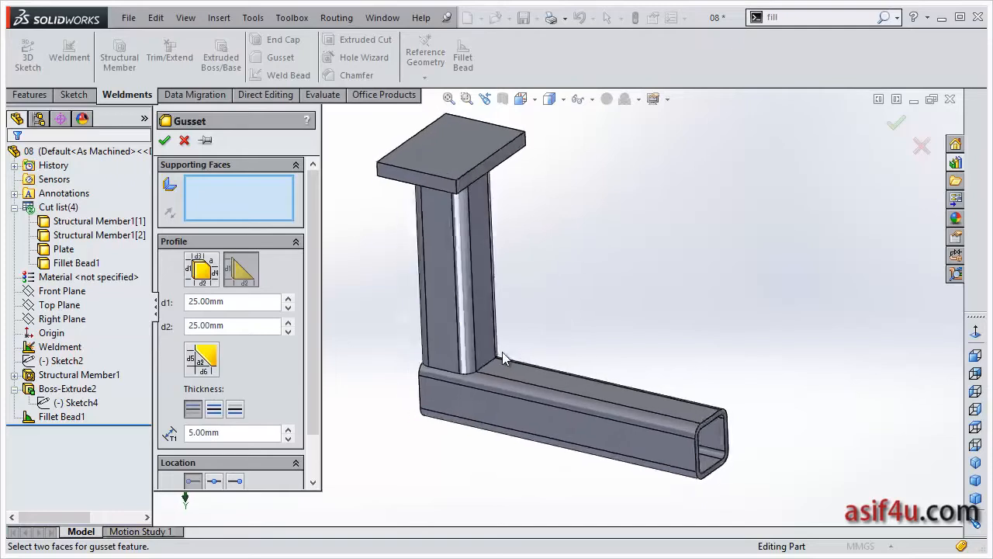
scroll(507, 359, "down", 5)
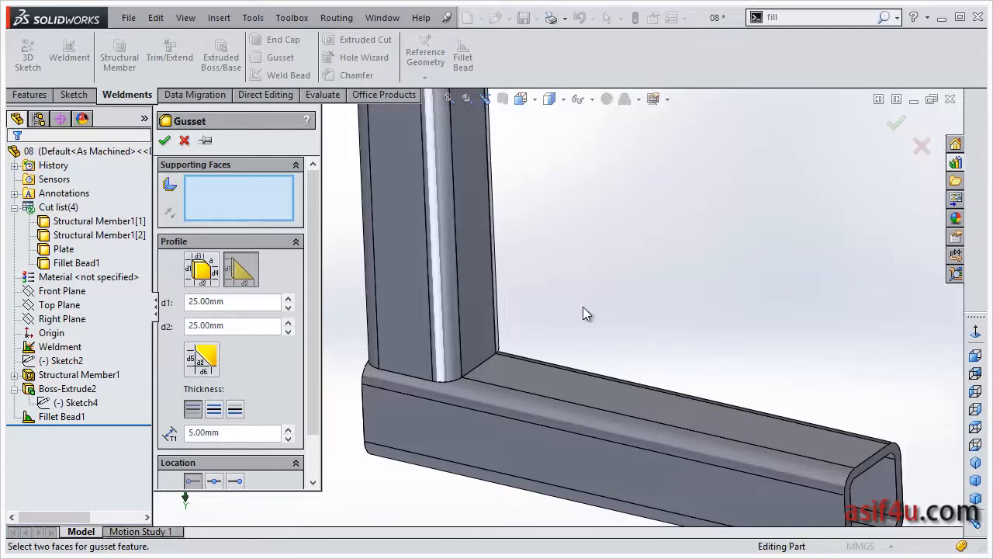
middle_click_drag(554, 271, 552, 277)
left_click(475, 286)
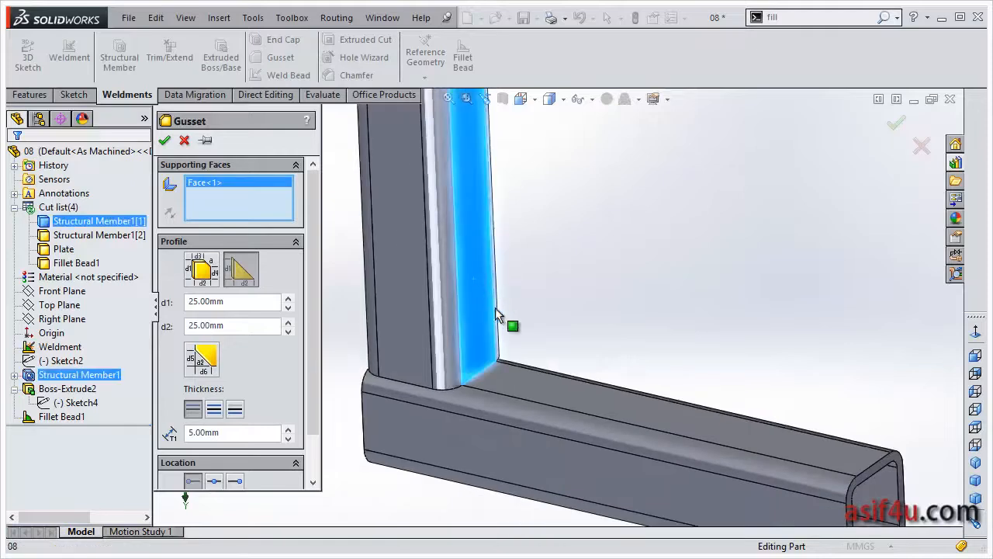
left_click(550, 398)
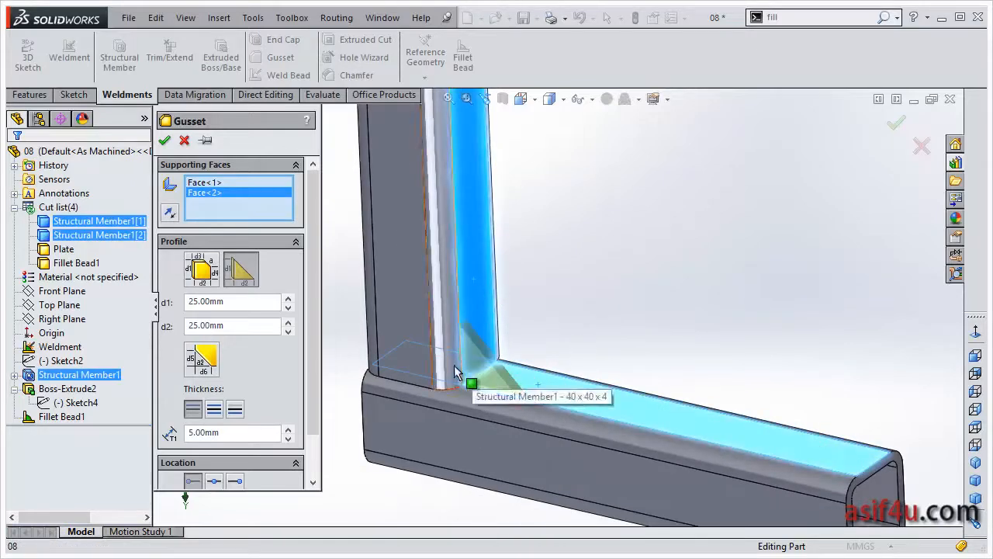
scroll(489, 361, "down", 3)
scroll(490, 360, "down", 3)
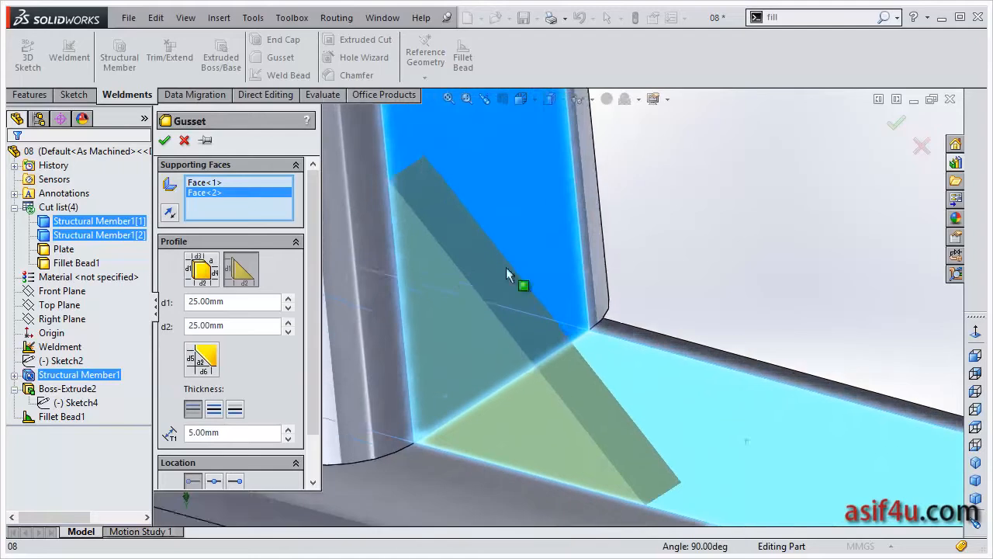
scroll(508, 306, "up", 5)
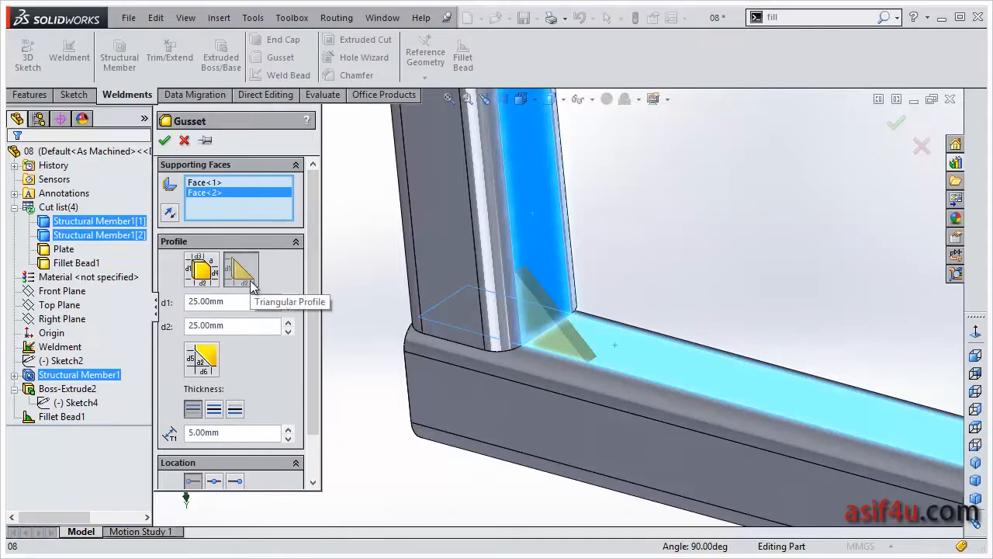
Give the gusset a polygonal profile with d1 at 28 mm and d2 at 30 mm.
left_click(209, 273)
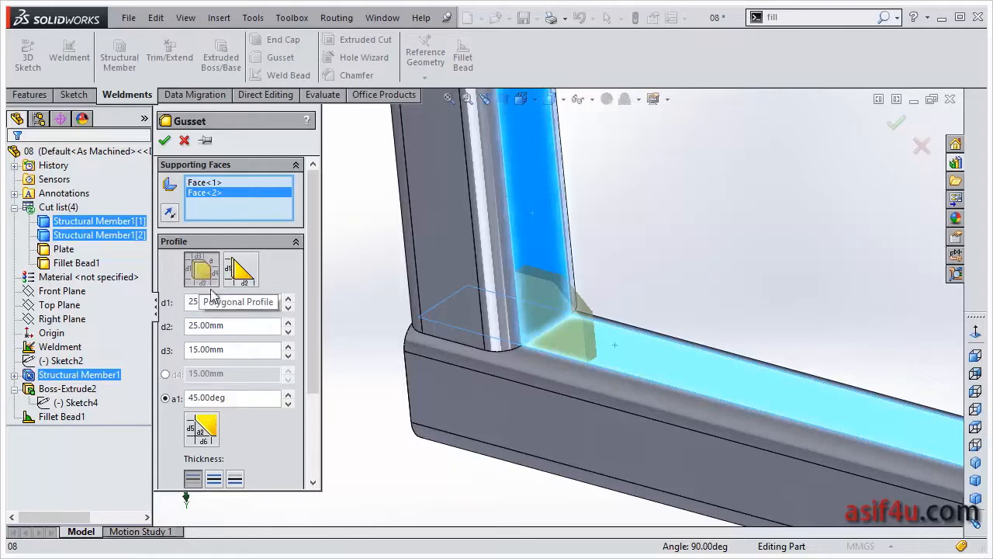
left_click(288, 298)
left_click(288, 298)
left_click(288, 298)
left_click(288, 321)
left_click(288, 321)
left_click(288, 321)
left_click(288, 322)
left_click(288, 321)
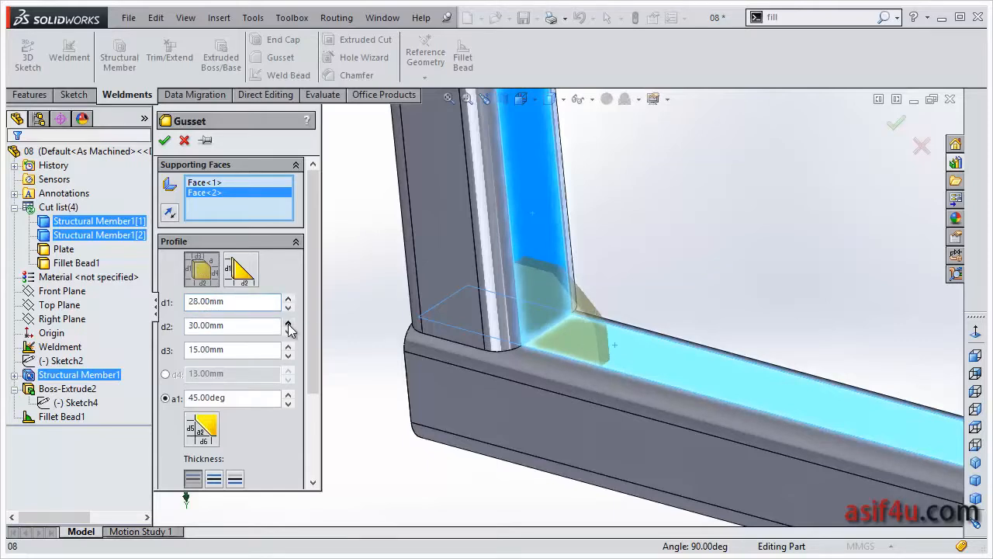
Set the gusset profile's angle a1 to 50 degrees.
left_click(287, 394)
left_click(288, 395)
left_click(288, 394)
left_click(288, 394)
left_click(288, 395)
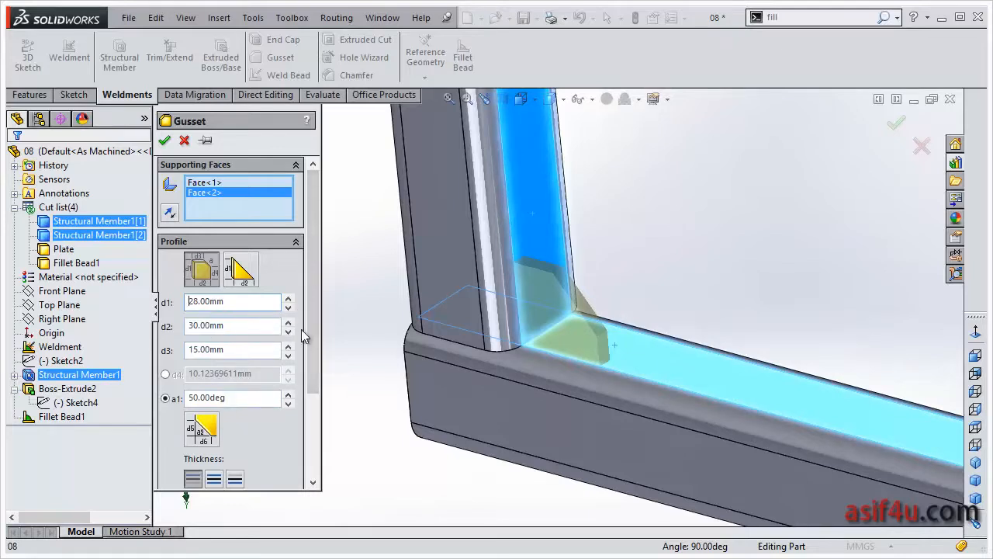
Set the gusset thickness to 7 mm.
scroll(289, 334, "down", 3)
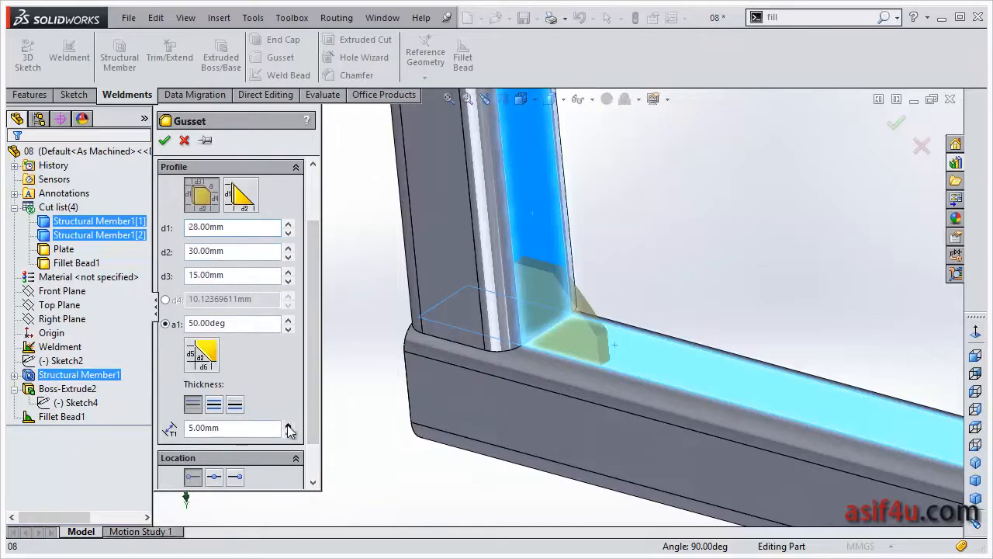
scroll(548, 315, "down", 3)
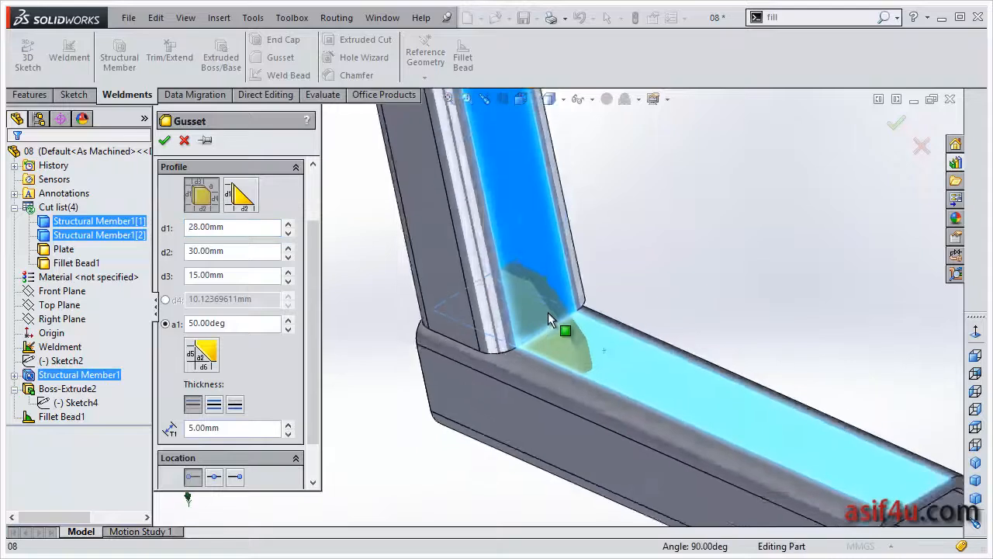
left_click(287, 424)
left_click(288, 423)
scroll(554, 281, "down", 2)
scroll(547, 285, "up", 2)
scroll(547, 286, "up", 2)
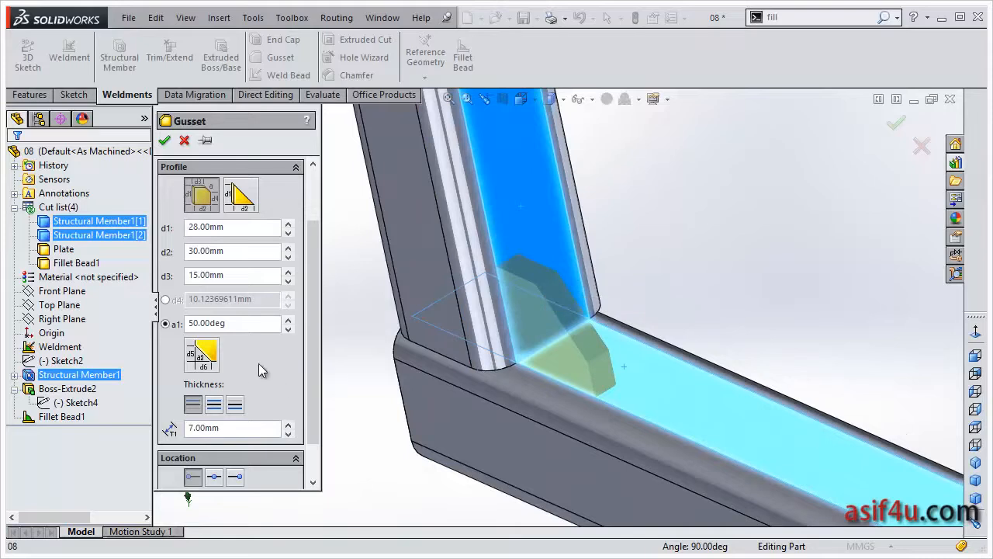
Try a 12.5 mm by 12.5 mm chamfer at the gusset's inner corner, and remove it again.
left_click(202, 354)
middle_click_drag(483, 334, 534, 340)
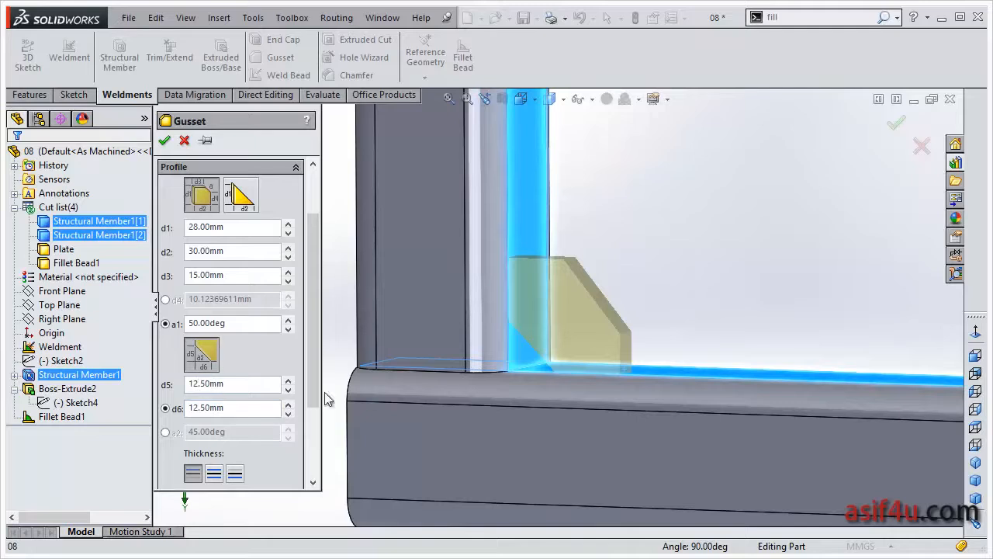
left_click(207, 361)
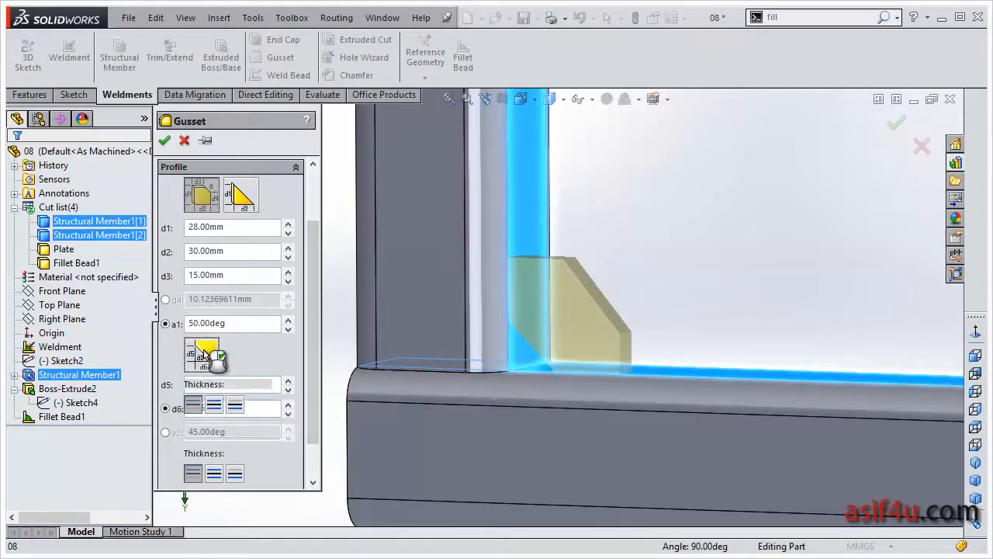
scroll(313, 318, "down", 2)
scroll(533, 321, "up", 2)
middle_click_drag(533, 322, 534, 342)
scroll(543, 335, "down", 3)
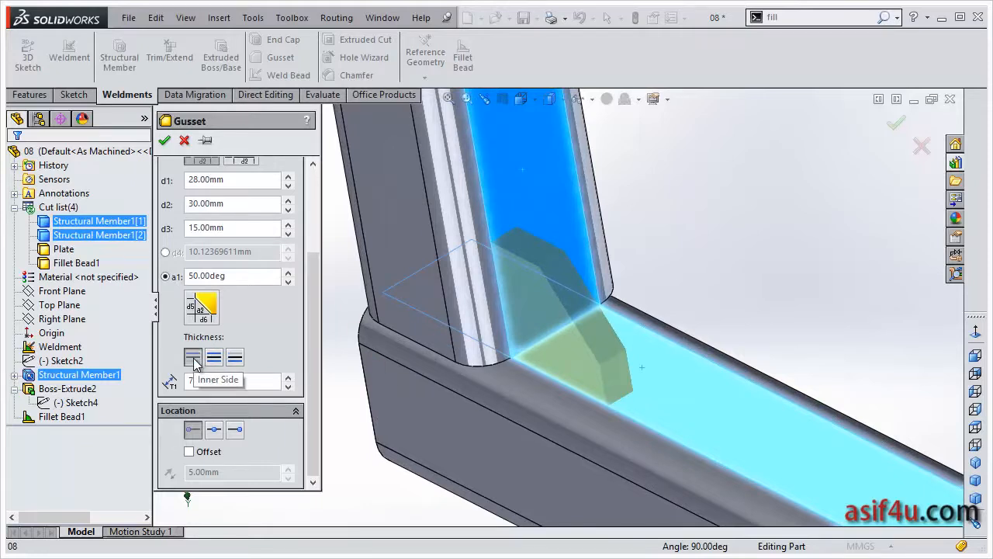
Try the gusset thickness on the outer side and on both sides, and return it to the inner side.
left_click(235, 359)
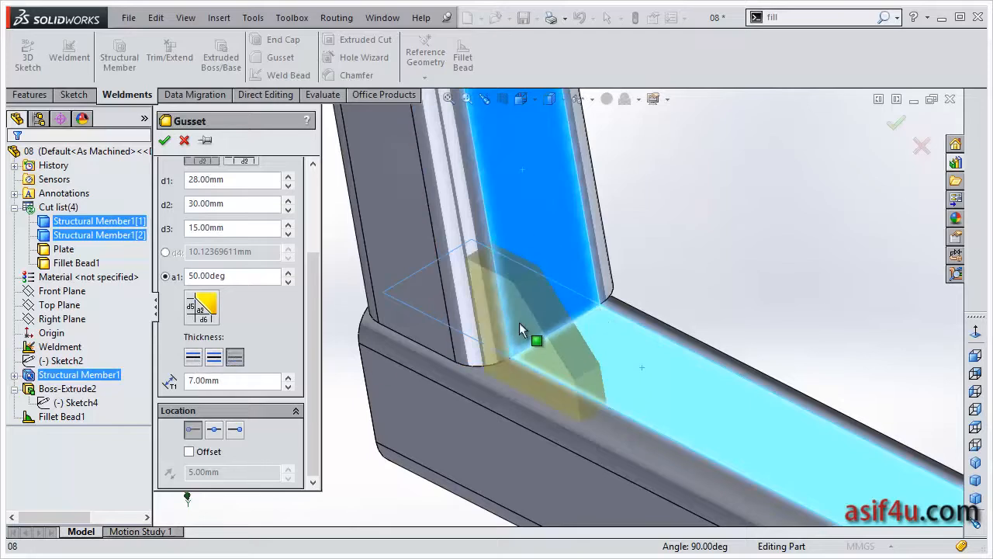
left_click(214, 358)
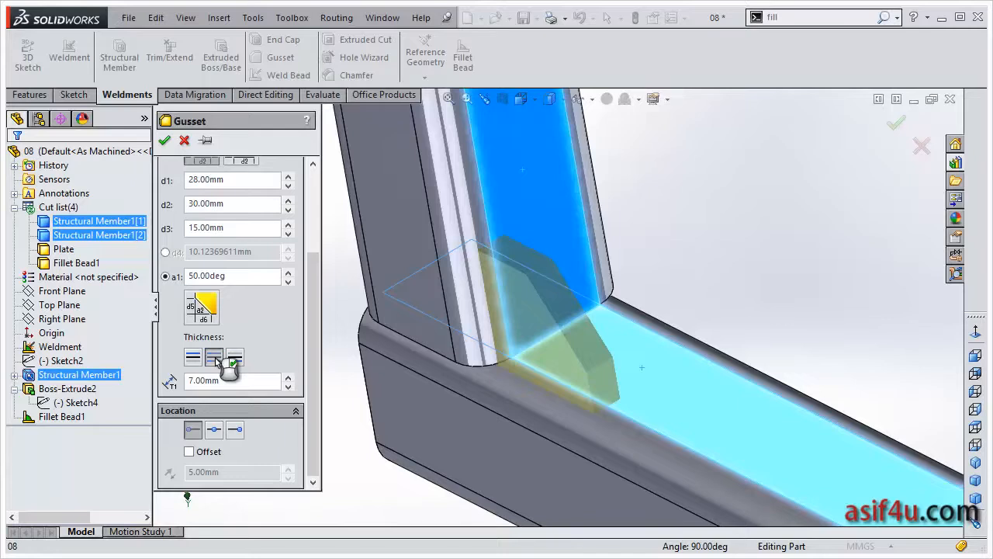
left_click(200, 360)
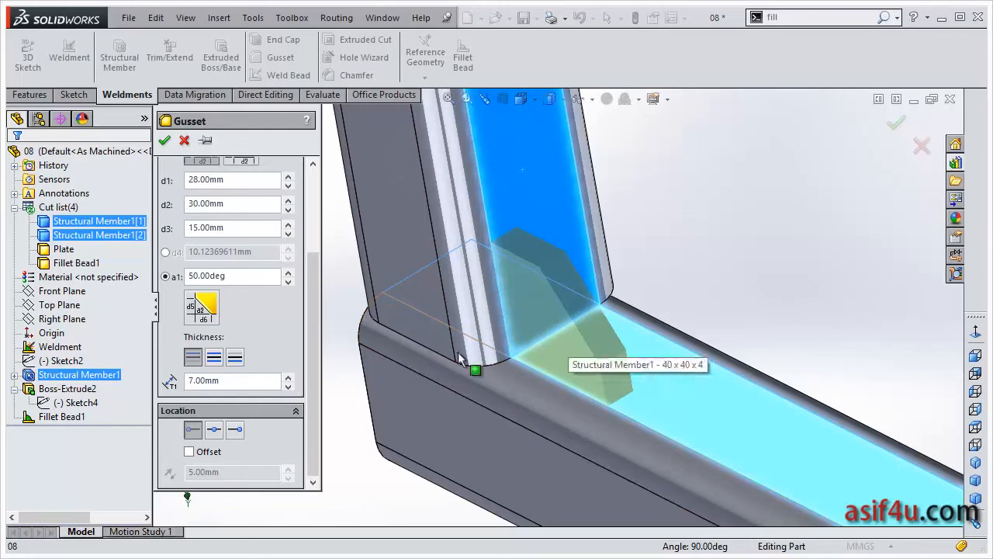
Locate the gusset at the mid point of the supporting faces and apply its thickness to both sides.
left_click(235, 430)
left_click(215, 430)
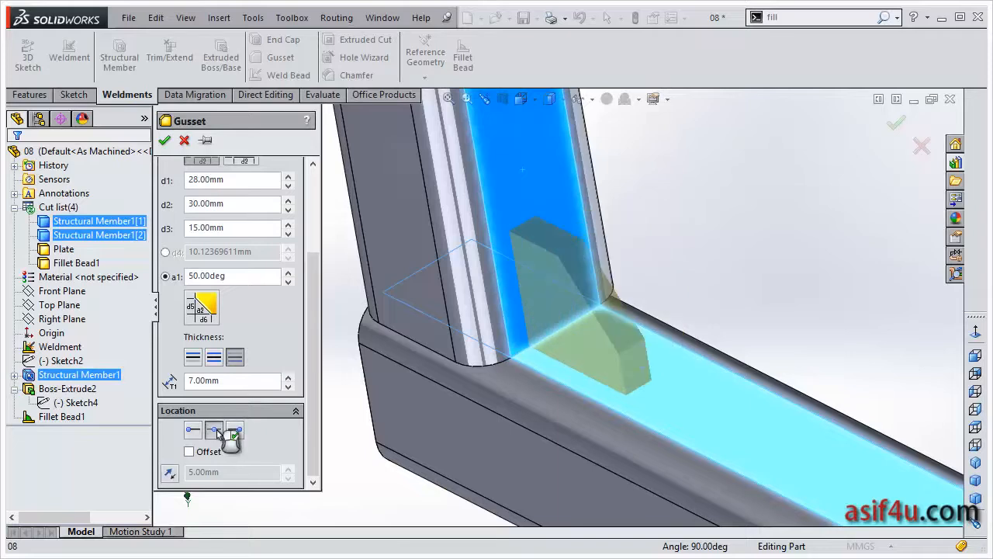
middle_click_drag(687, 328, 666, 372)
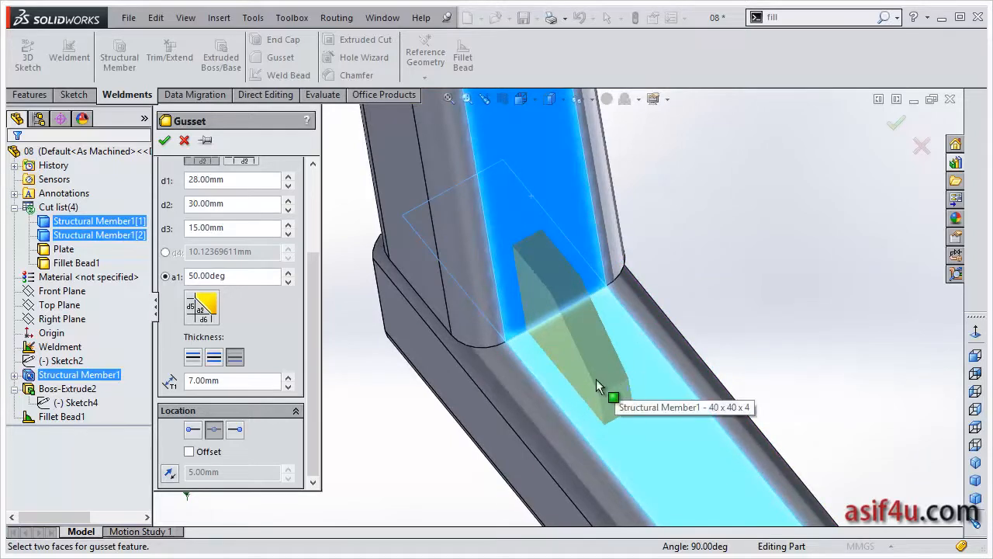
left_click(215, 360)
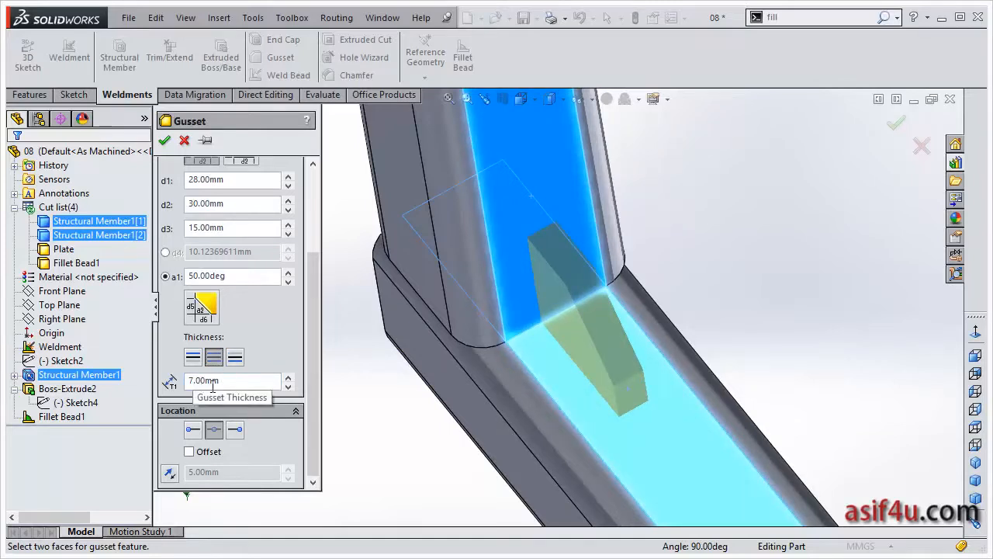
mouse_move(598, 377)
middle_mouse_down()
mouse_move(578, 394)
mouse_move(598, 365)
mouse_move(595, 384)
middle_mouse_up()
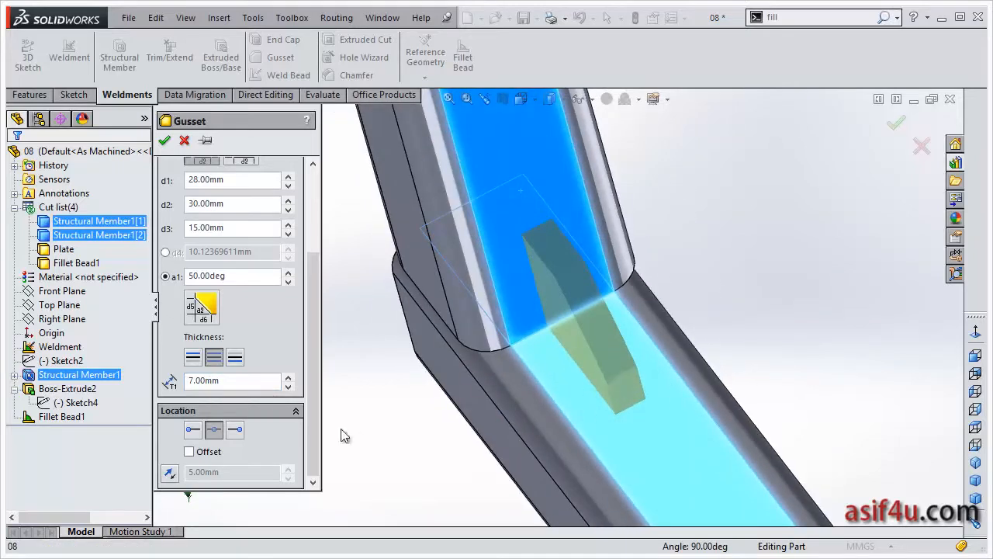
Try offsetting the gusset 7 mm from the mid point in both directions, and switch the offset off again.
left_click(201, 452)
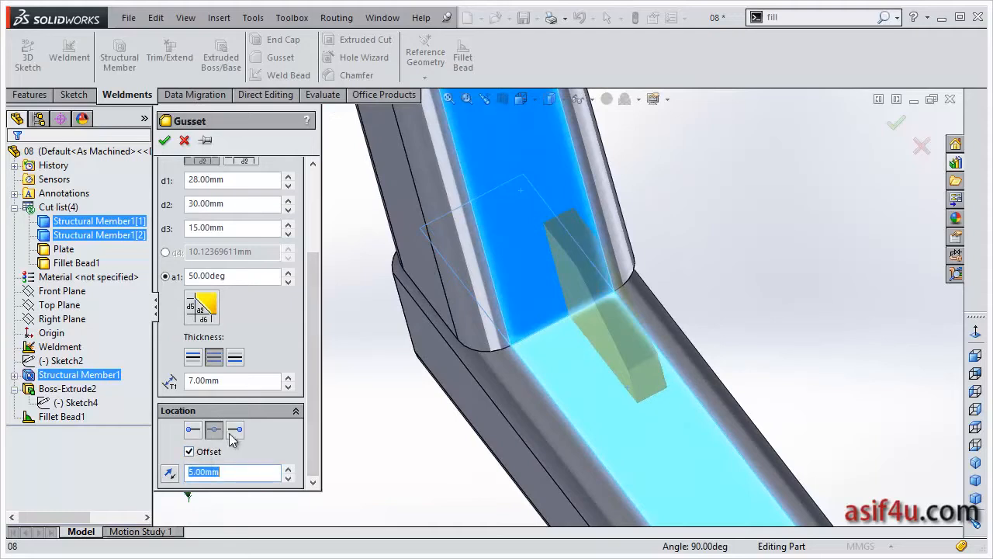
left_click(289, 469)
left_click(289, 468)
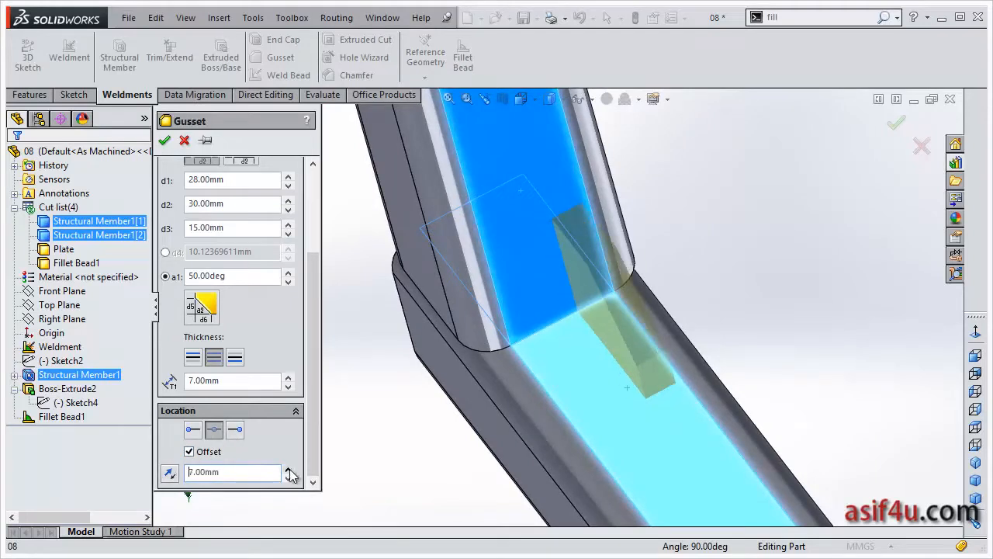
left_click(168, 474)
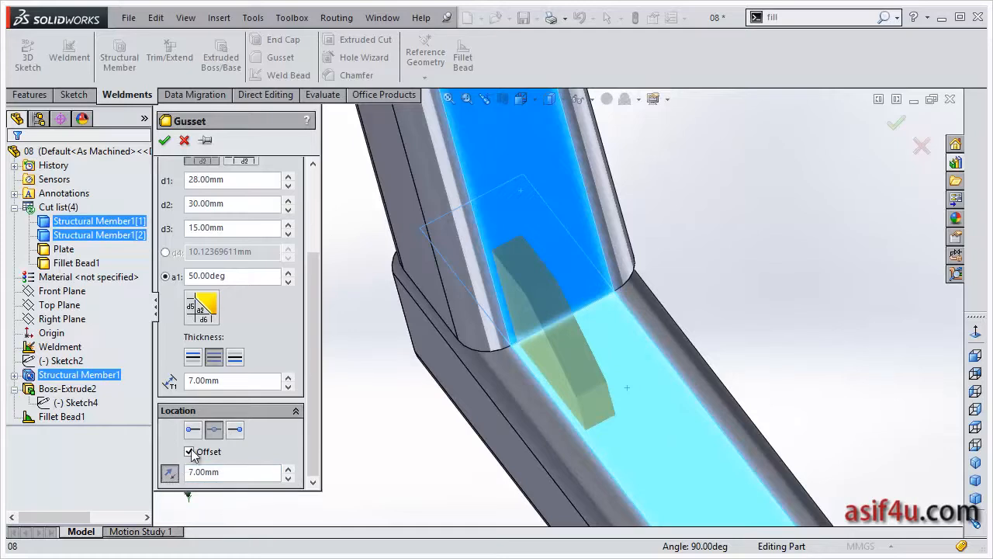
left_click(190, 451)
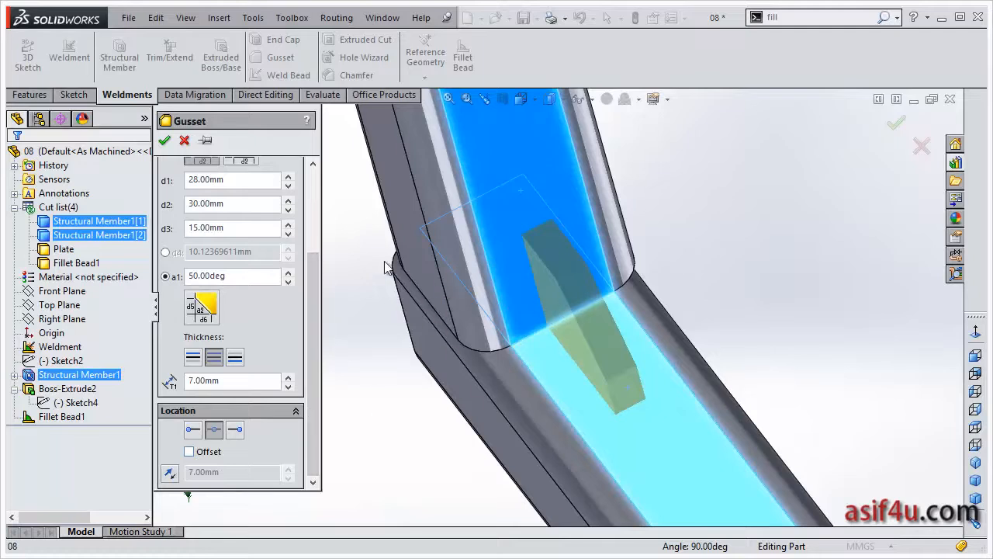
Create the centred polygonal gusset in the corner between the two tubes and inspect its shape.
scroll(561, 254, "down", 3)
scroll(561, 254, "up", 5)
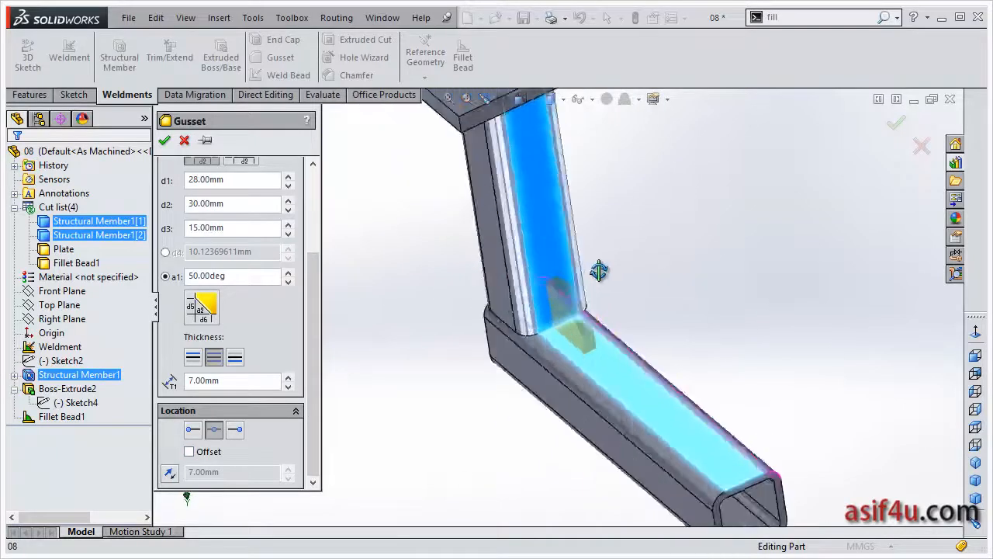
left_click(164, 140)
mouse_move(555, 351)
middle_mouse_down()
mouse_move(623, 284)
mouse_move(566, 357)
mouse_move(533, 370)
mouse_move(572, 349)
middle_mouse_up()
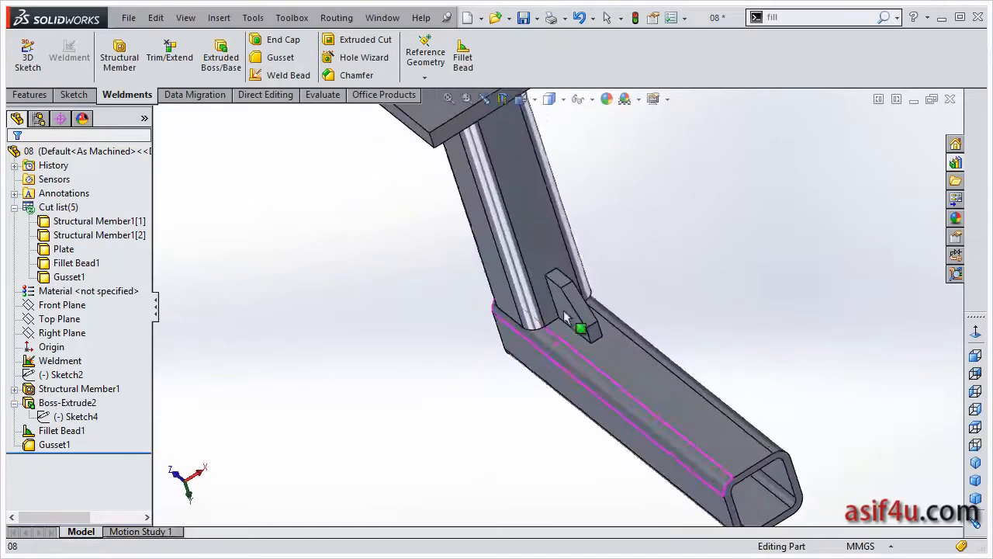
scroll(582, 334, "down", 4)
middle_click_drag(566, 310, 580, 250)
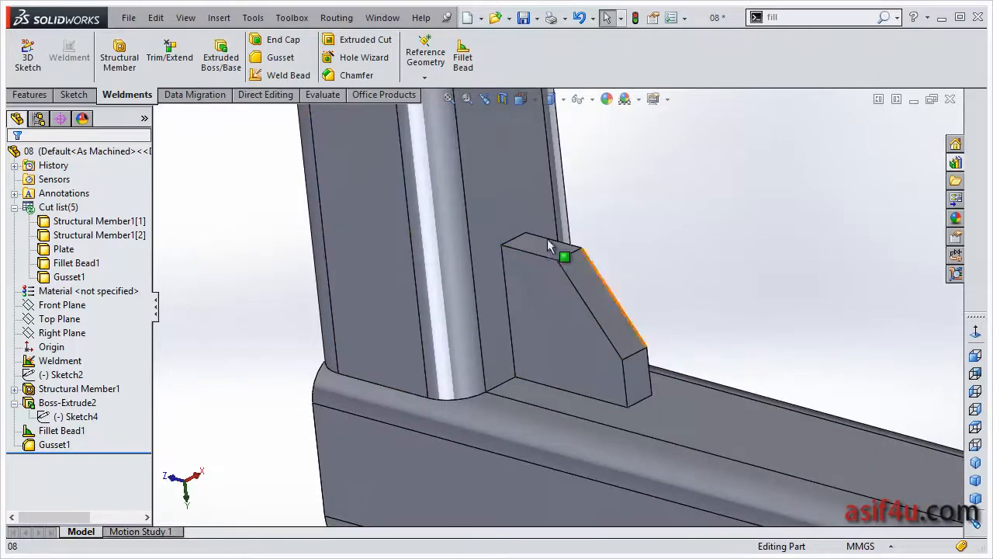
scroll(548, 334, "down", 2)
scroll(548, 334, "up", 3)
scroll(548, 334, "up", 5)
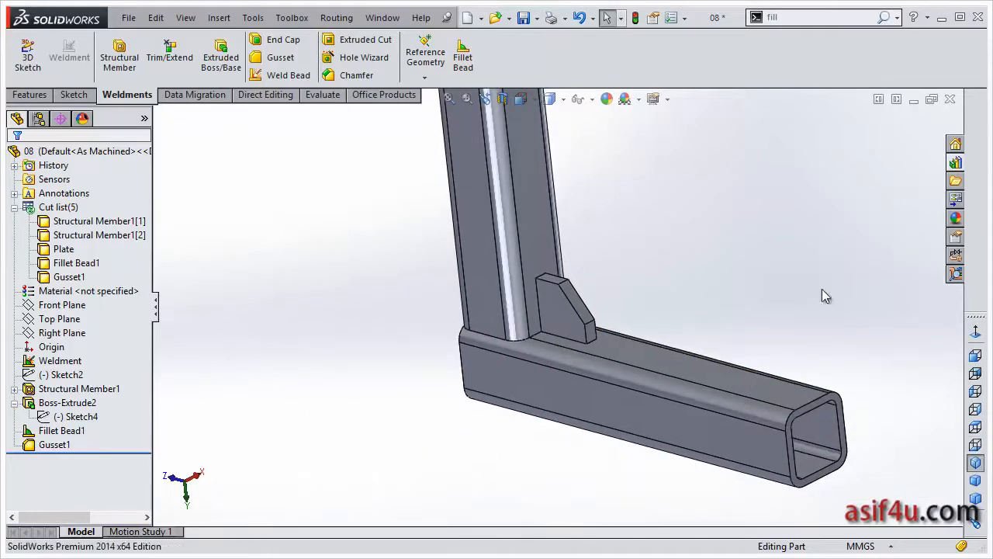
Examine the cut list of the post-and-rail frame and the individual bodies it contains.
left_click(976, 463)
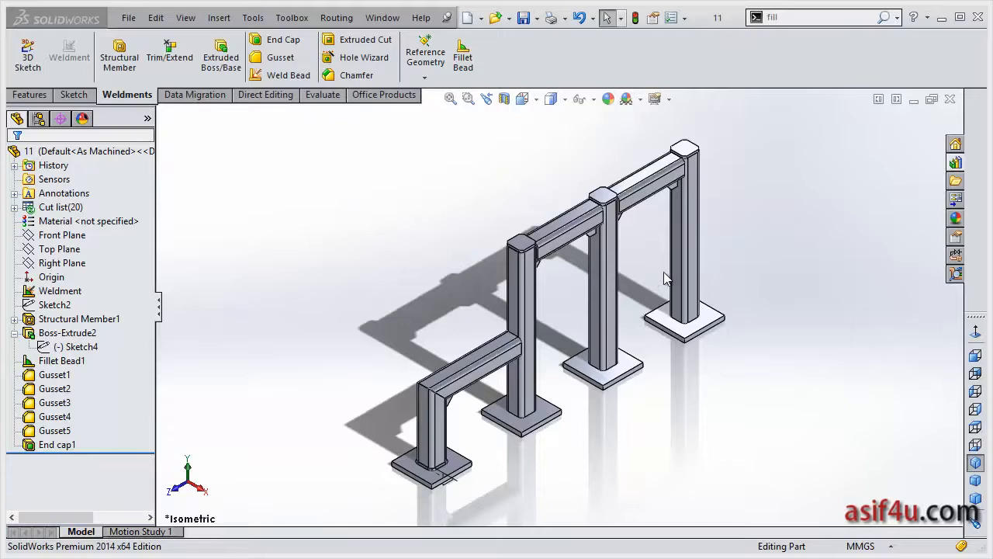
left_click(69, 210)
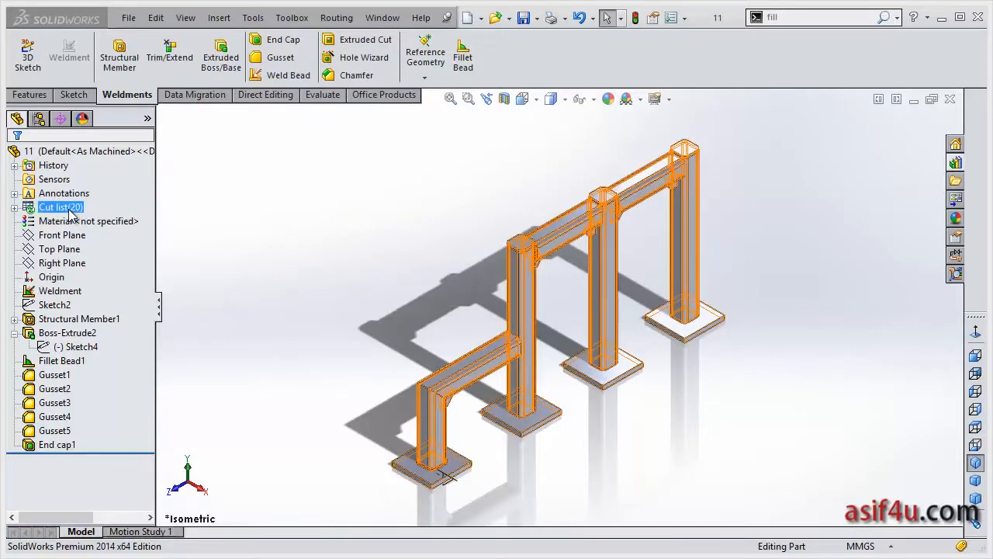
left_click(248, 206)
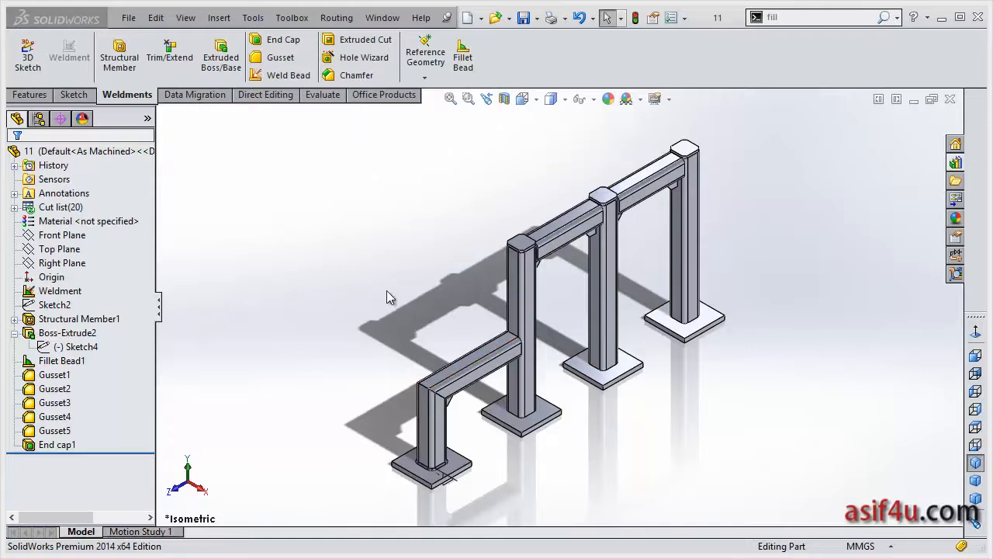
left_click(63, 208)
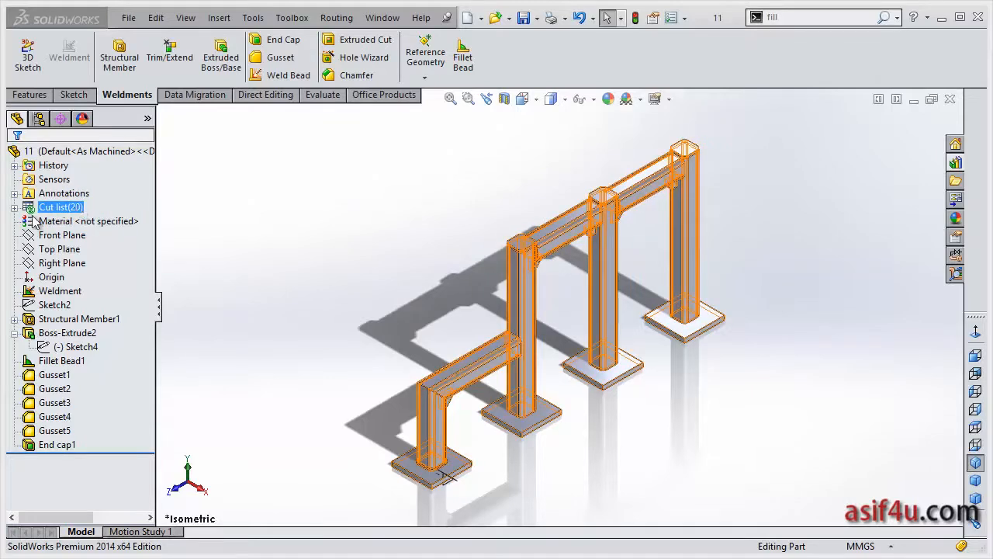
double_click(75, 210)
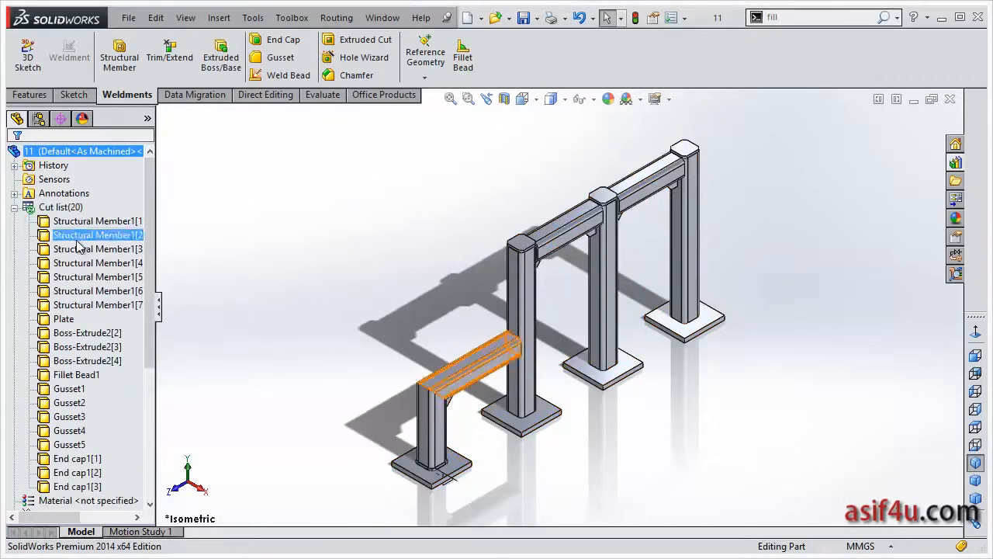
left_click(78, 447)
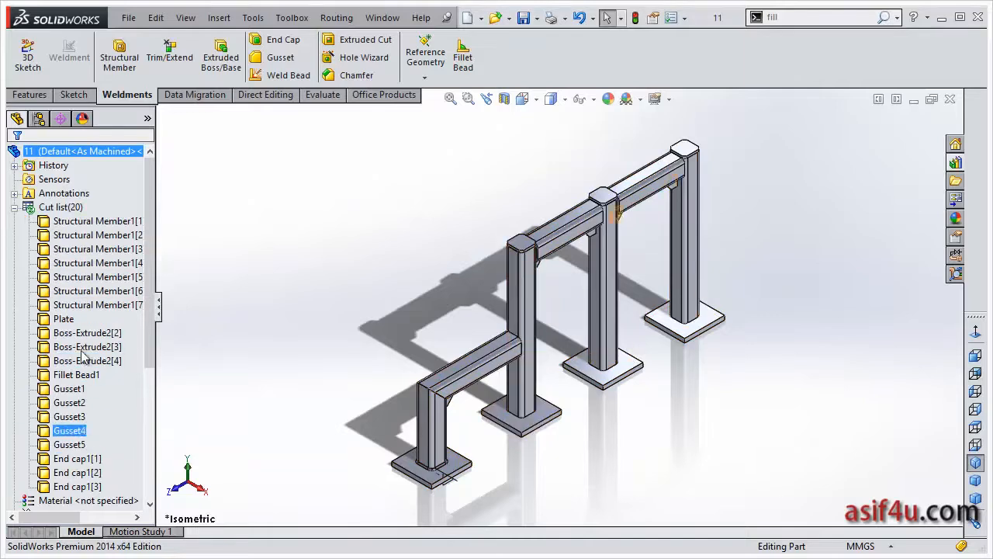
left_click(14, 207)
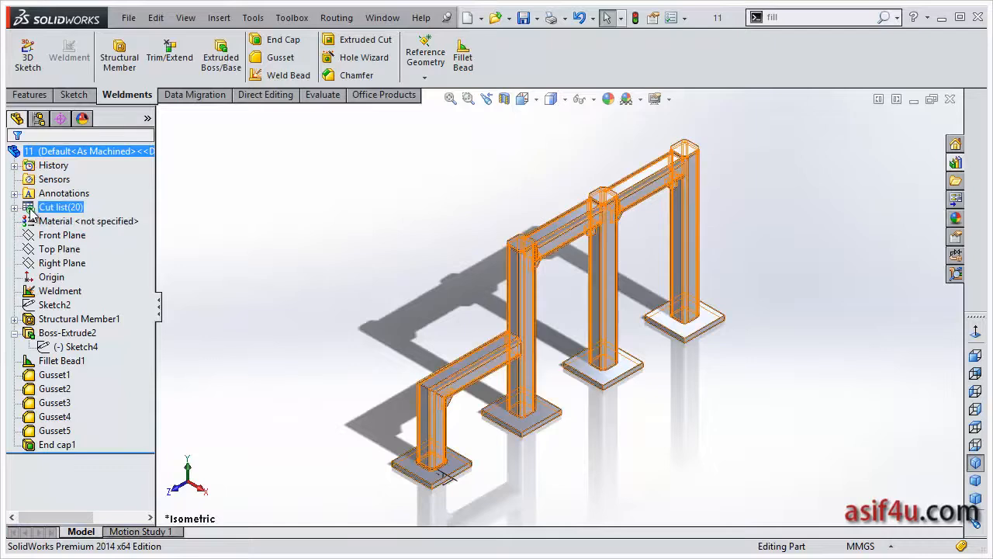
Update the frame's cut list so that identical bodies are grouped into items, and expand it.
right_click(77, 210)
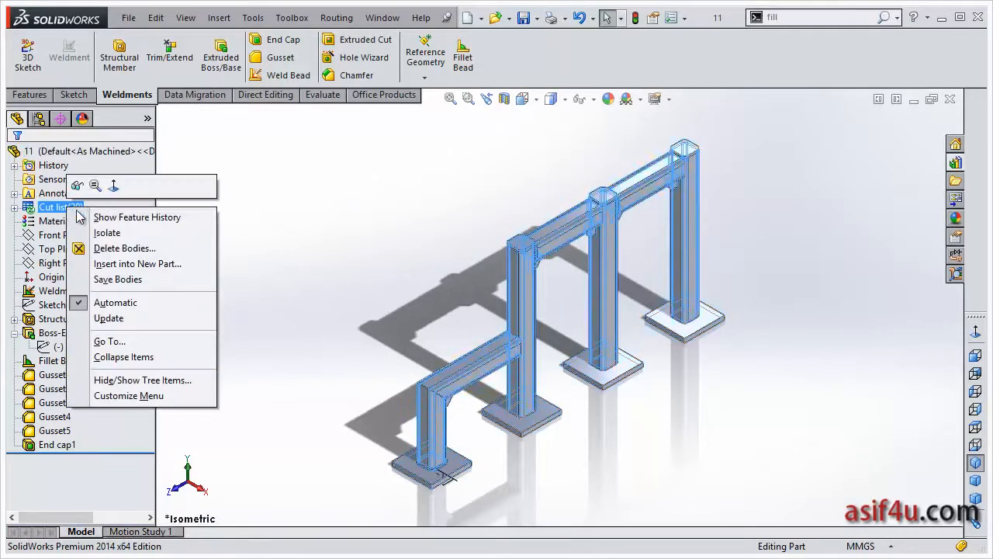
left_click(124, 315)
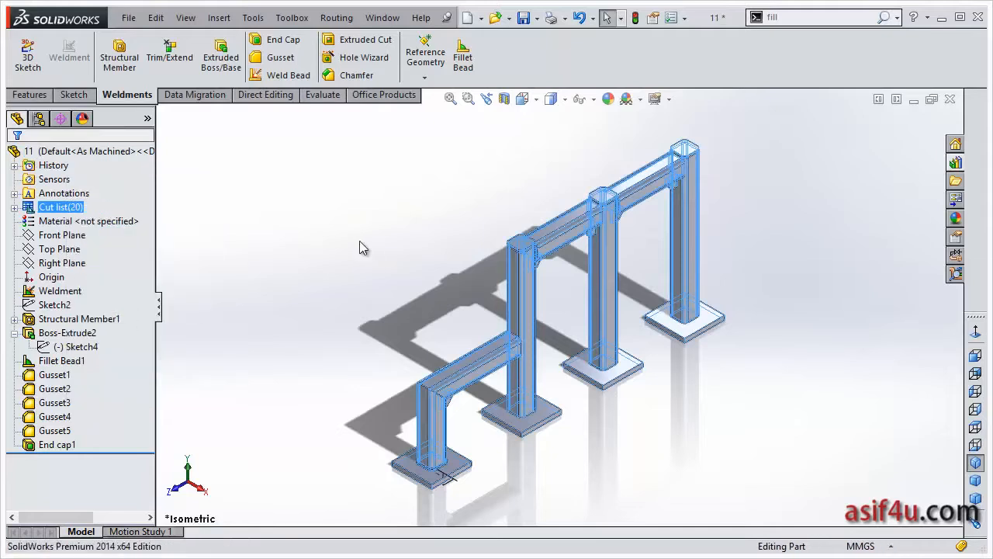
left_click(14, 207)
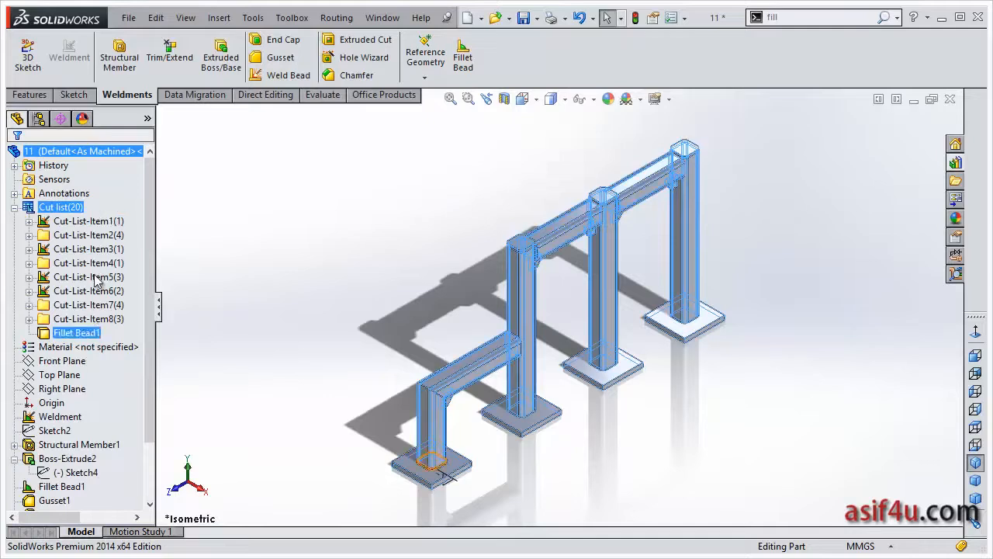
Reorder the cut list so that Cut-List-Item3, Cut-List-Item5 and Cut-List-Item6 directly follow Cut-List-Item1.
left_click(93, 223)
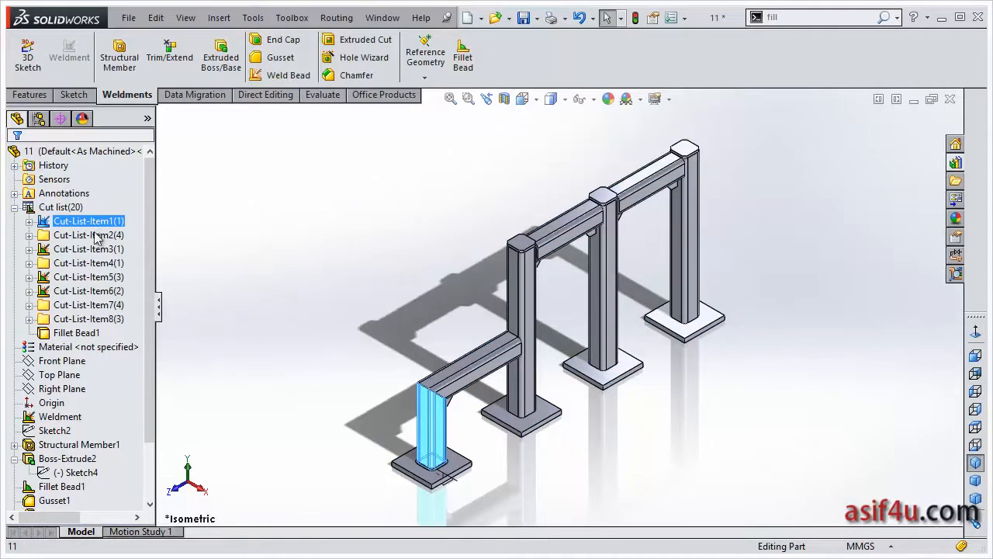
left_click(99, 250)
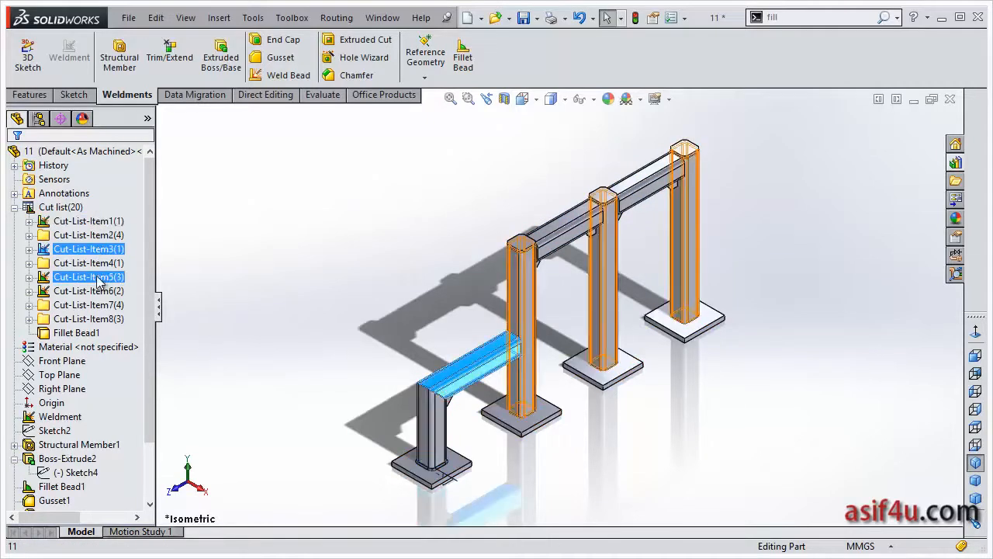
left_click(99, 278)
left_click(117, 250, "ctrl")
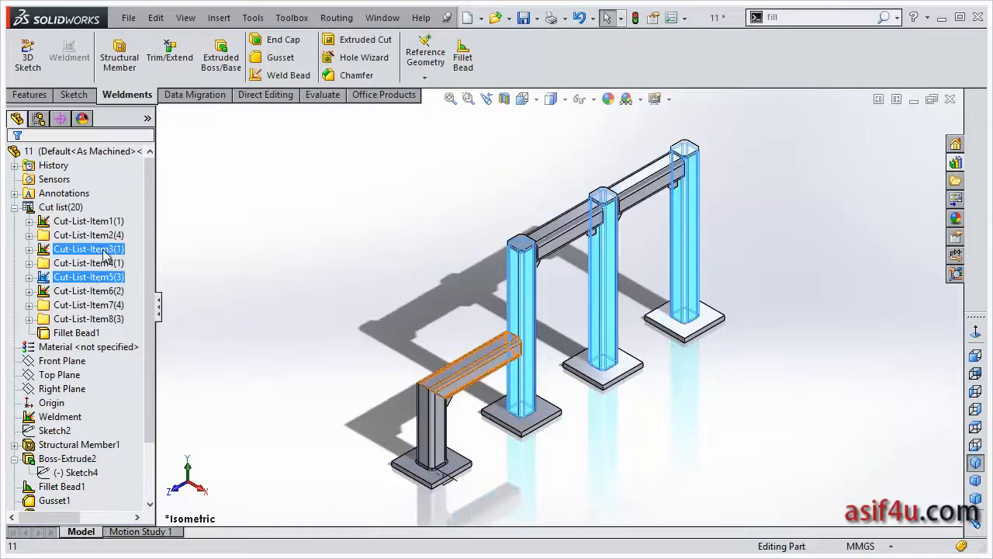
left_click_drag(120, 249, 128, 225)
left_click_drag(118, 278, 122, 236)
left_click_drag(118, 292, 123, 260)
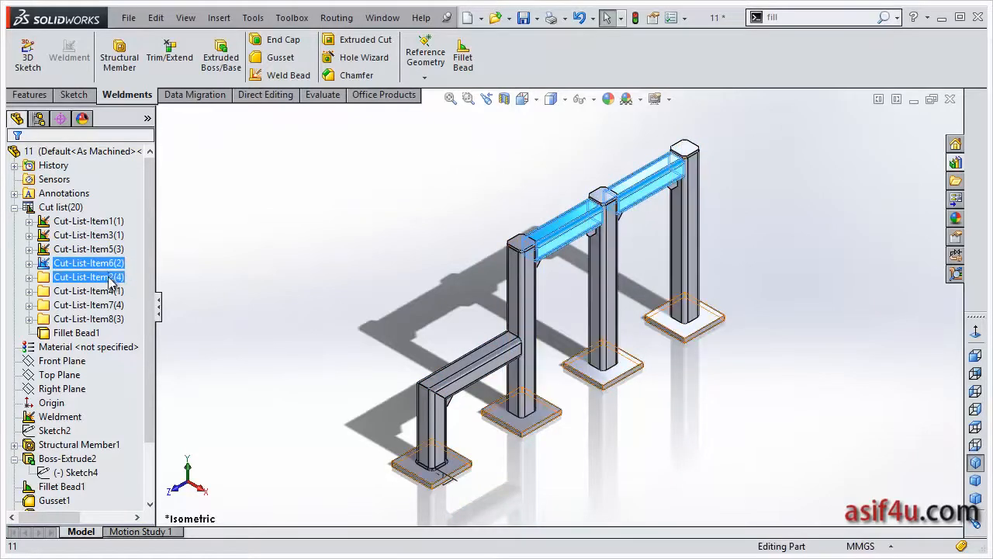
Highlight the four structural member items of the cut list in turn to identify their tubes in the frame.
left_click(76, 333)
left_click(108, 221)
left_click(115, 235, "ctrl")
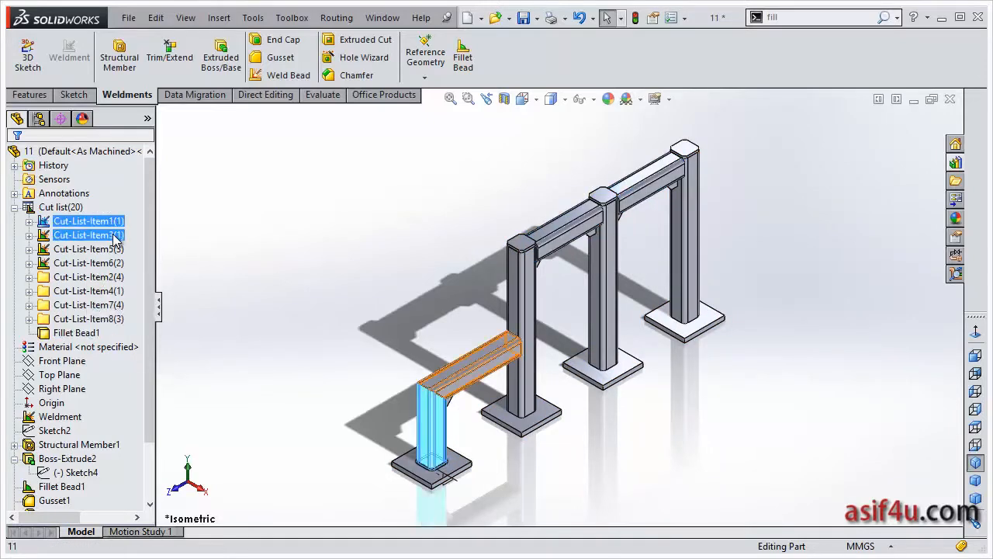
left_click(114, 236)
left_click(93, 249)
left_click(93, 263)
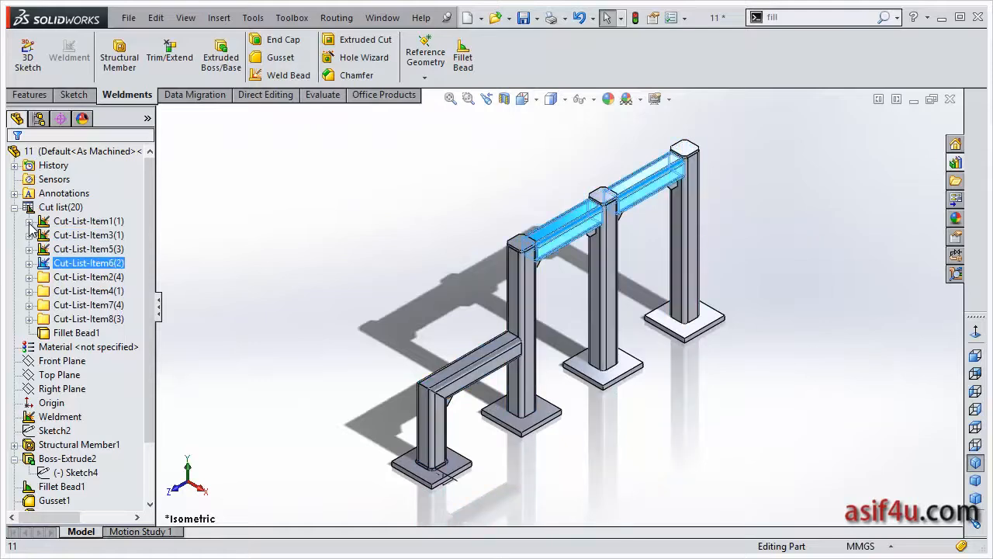
Inspect the bodies grouped in each structural member item of the cut list, from Cut-List-Item1 to Cut-List-Item6.
left_click(29, 223)
left_click(30, 249)
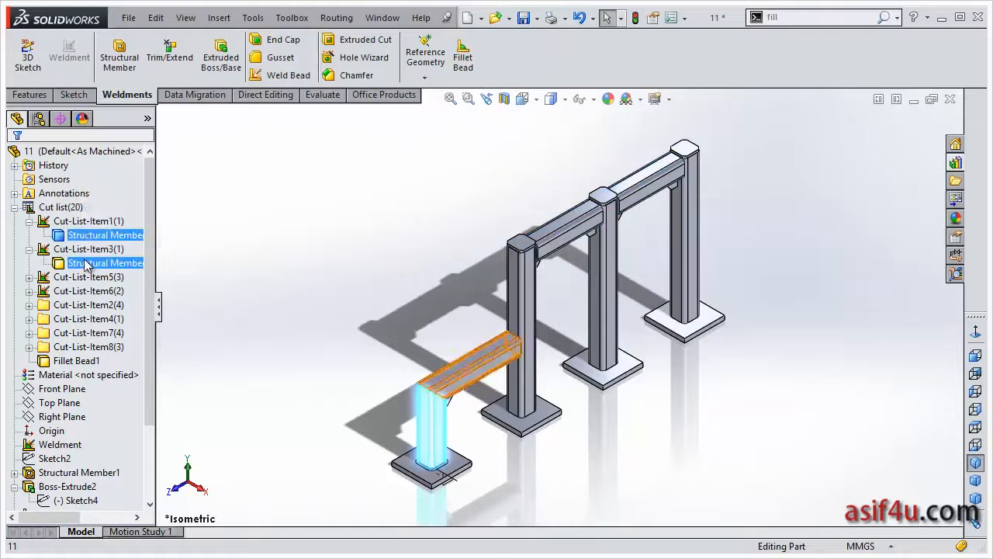
left_click(94, 262)
left_click(29, 277)
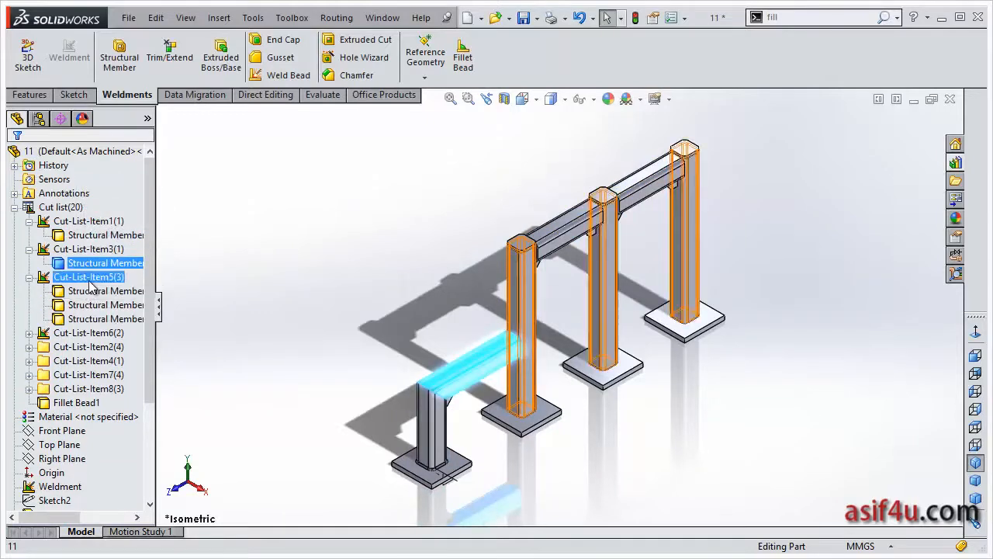
left_click(30, 333)
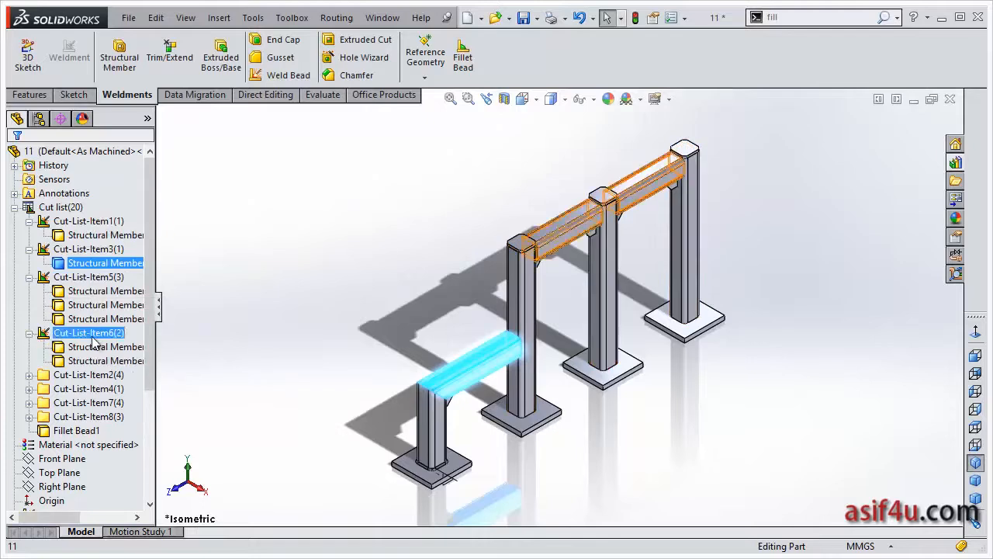
left_click(29, 332)
left_click(29, 277)
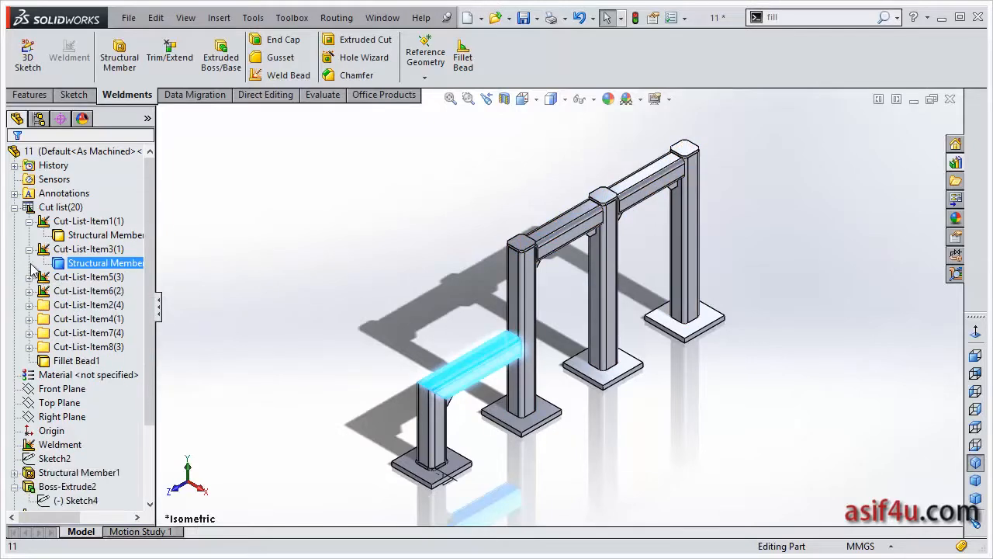
left_click(29, 249)
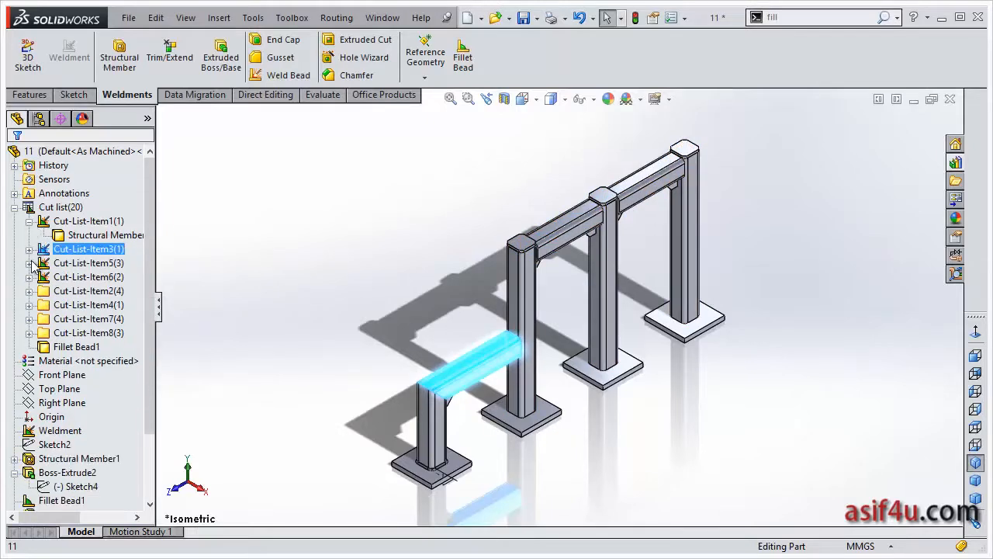
left_click(29, 263)
Exclude the tall posts' Cut-List-Item5 from the cut list and include it again.
left_click(80, 264)
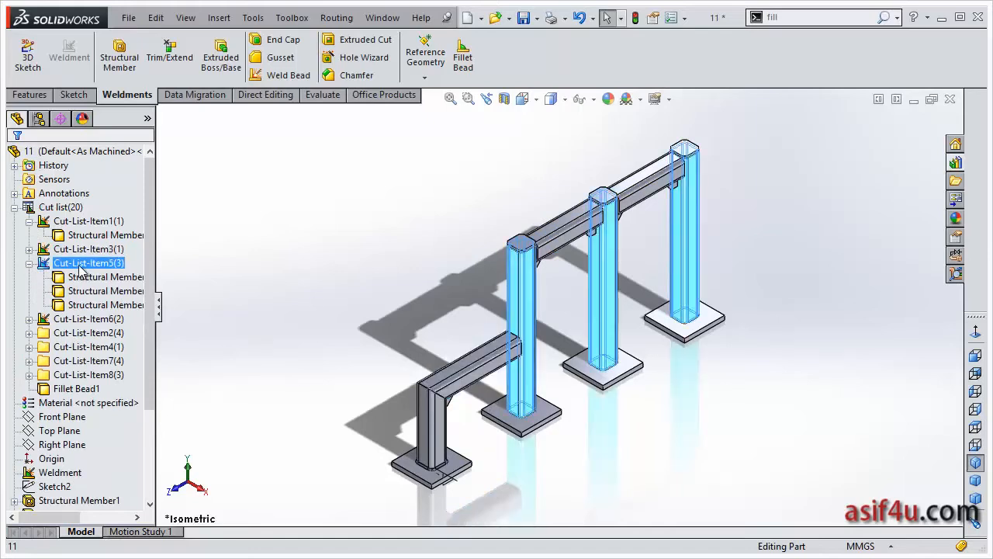
right_click(80, 269)
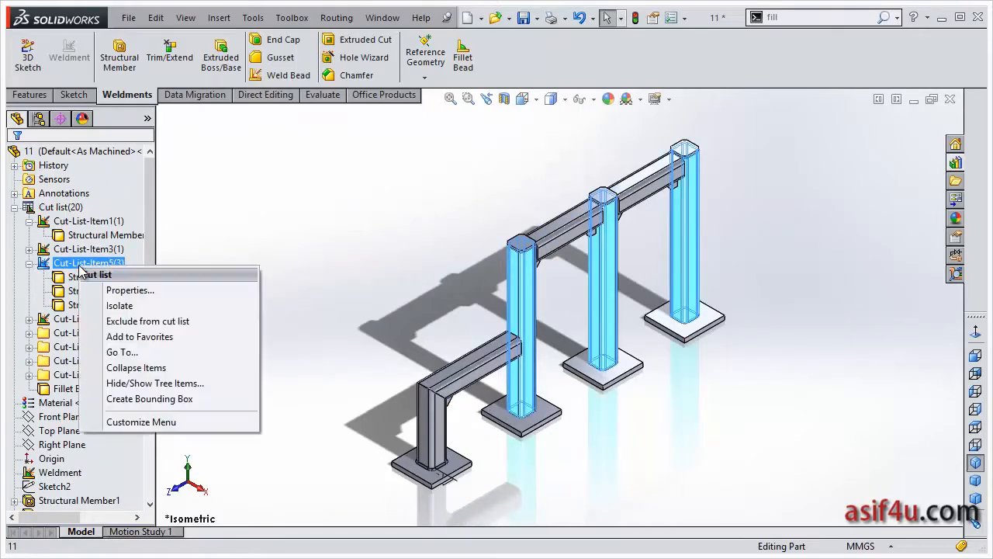
left_click(130, 321)
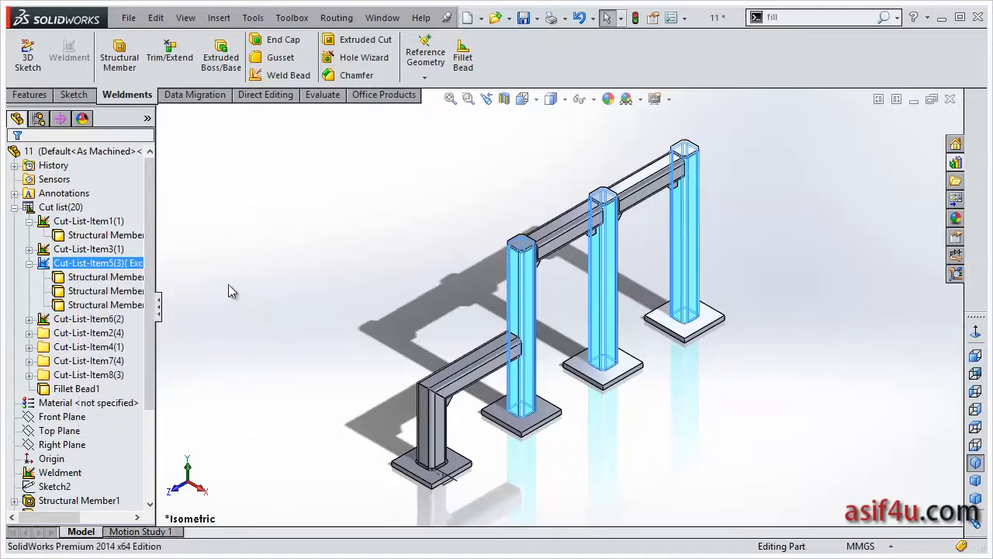
right_click(126, 266)
left_click(159, 318)
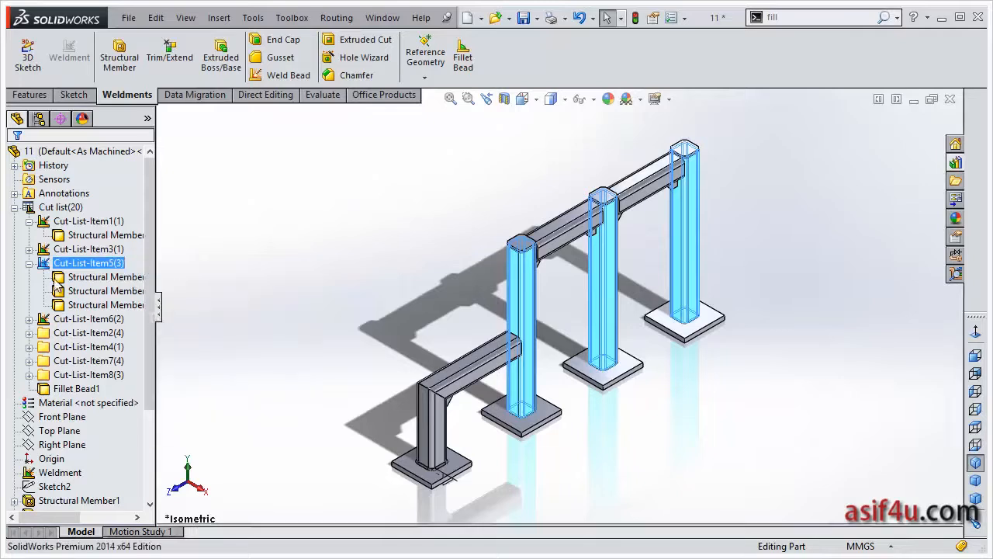
Collapse the open structural member items and check which base plate bodies Cut-List-Item2 groups.
left_click(29, 264)
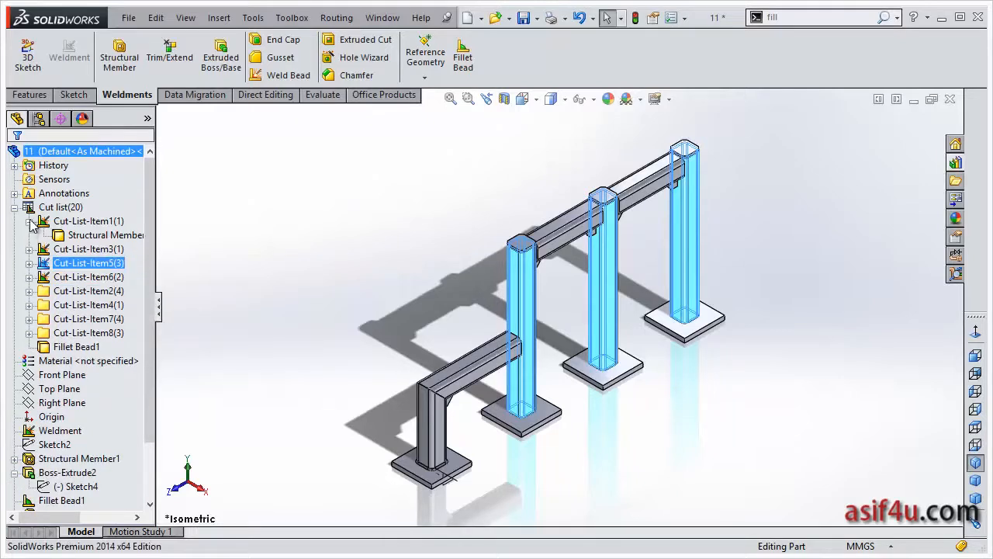
left_click(28, 221)
left_click(39, 278, "ctrl")
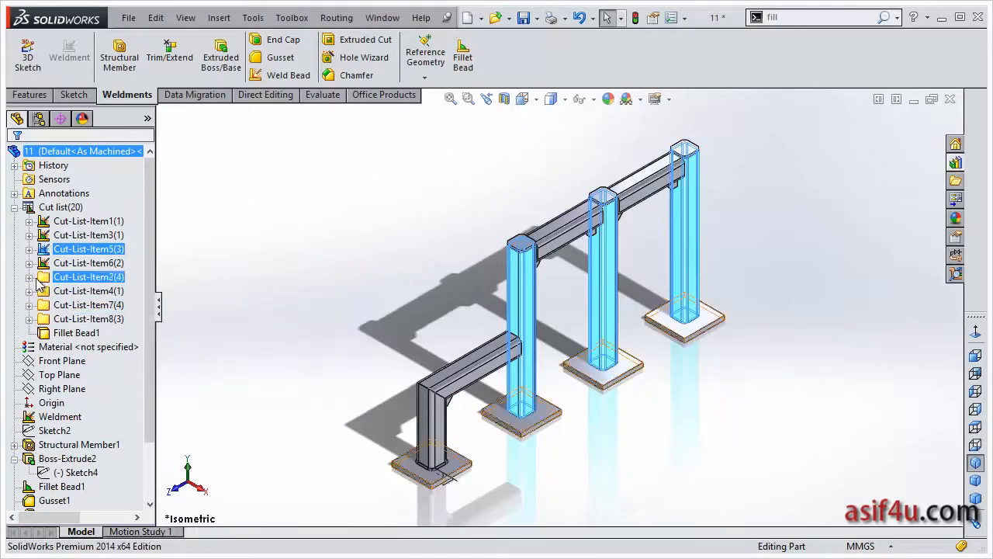
left_click(29, 277)
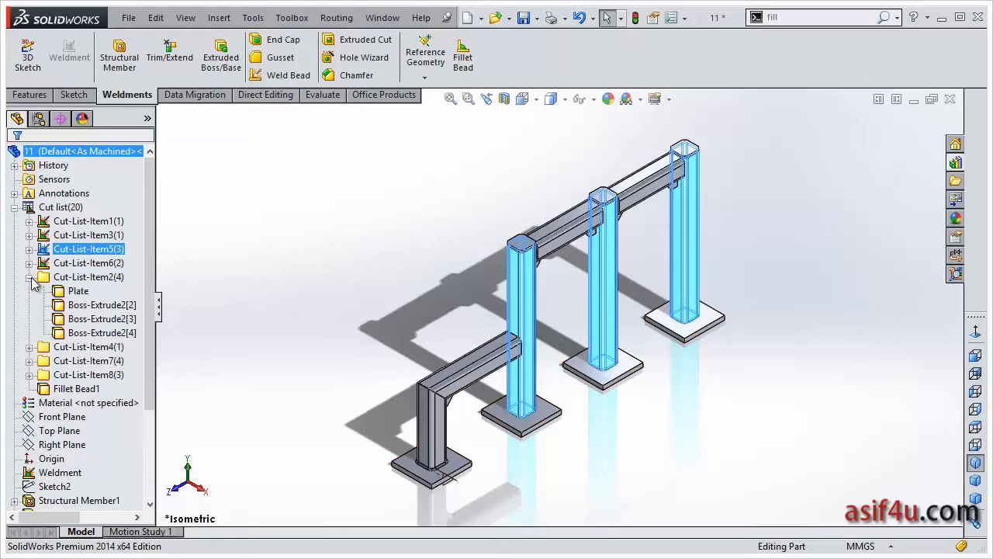
left_click(74, 277)
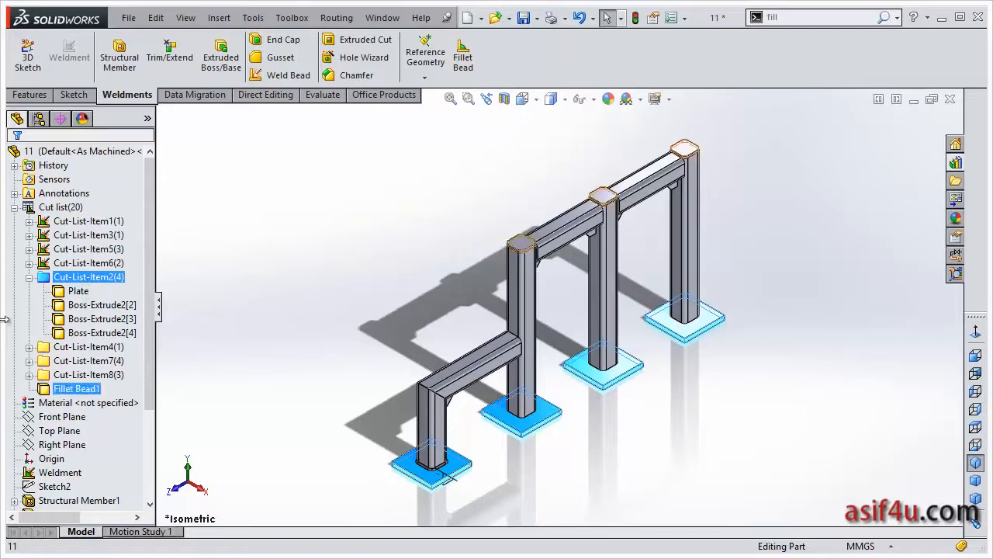
left_click(28, 276)
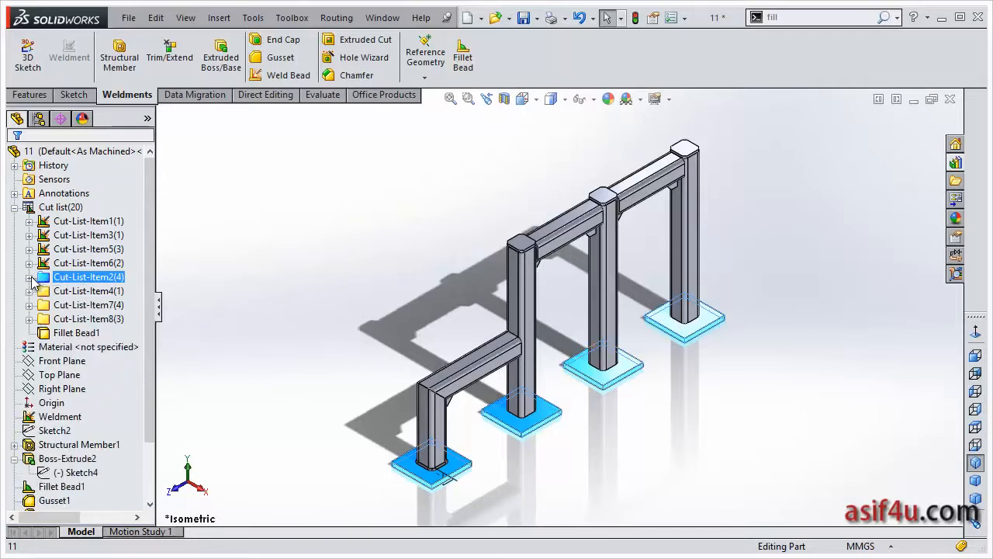
Check which gussets Cut-List-Item4 and Cut-List-Item7 group, and compare them on the frame.
left_click(29, 291)
left_click(70, 306)
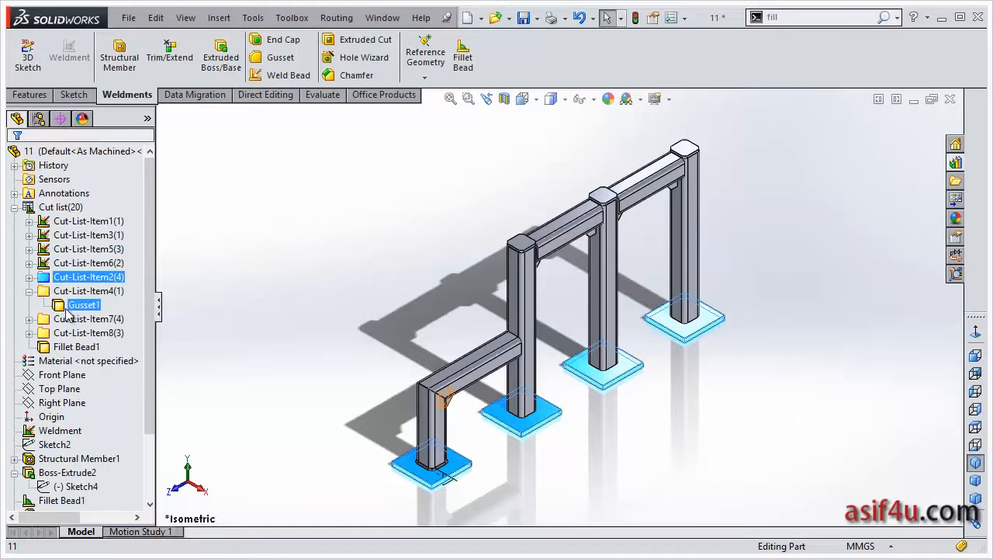
left_click(28, 290)
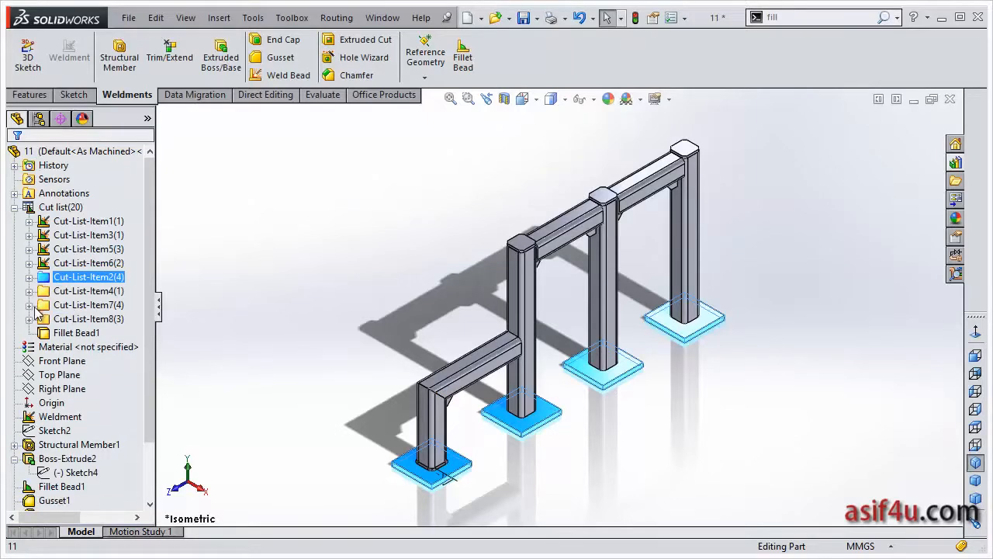
left_click(29, 304)
left_click(73, 319)
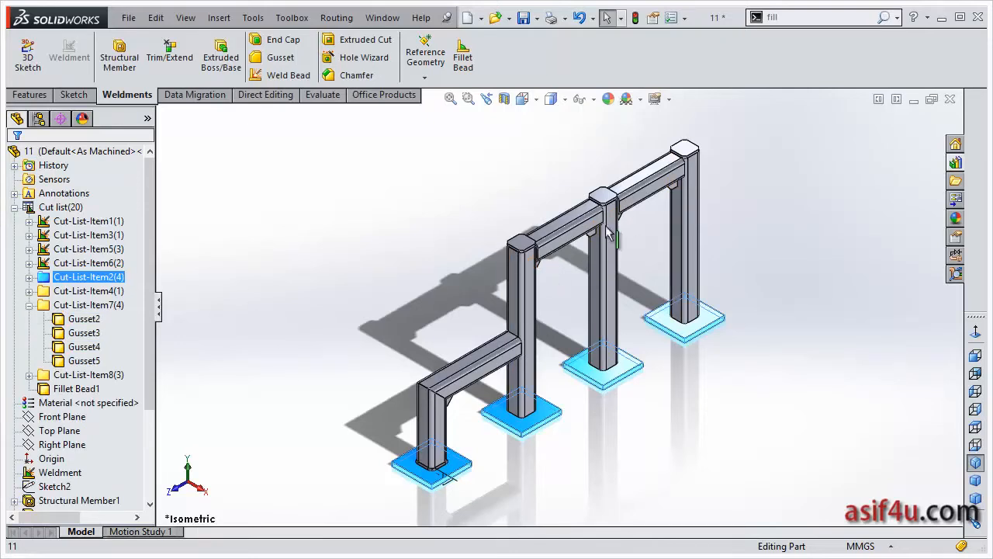
middle_click_drag(452, 368, 427, 367)
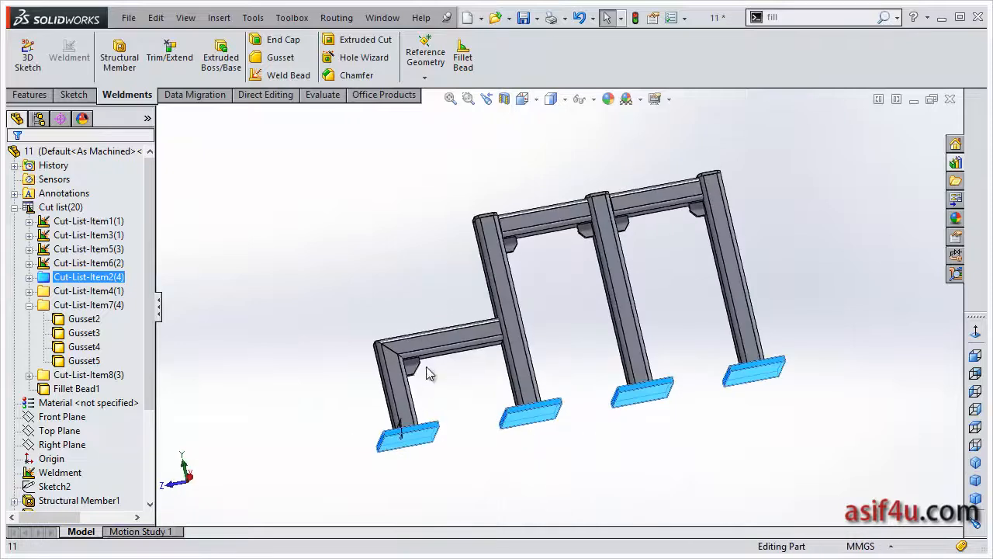
middle_click_drag(428, 278, 459, 394)
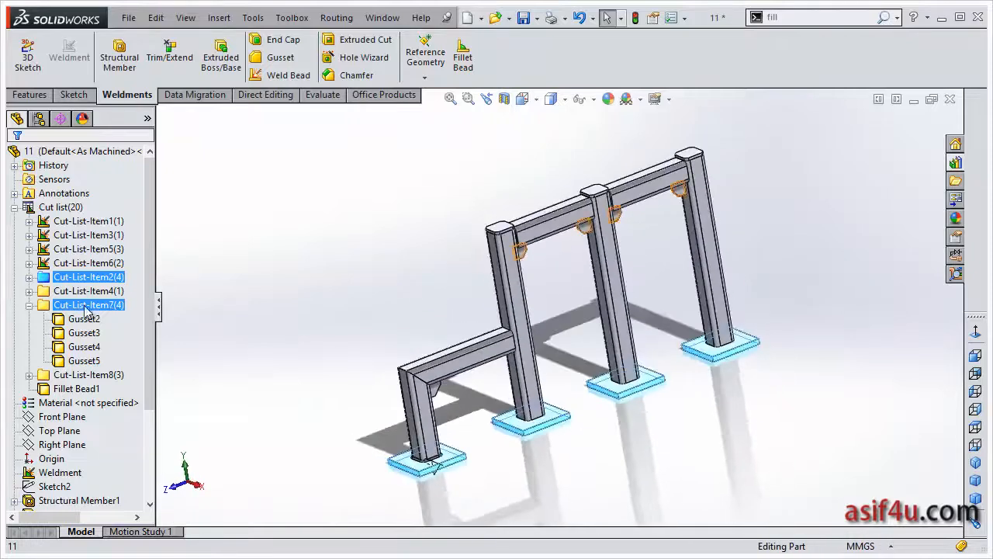
Check which end caps Cut-List-Item8 groups and examine the Fillet Bead1 body up close at the short post's base.
left_click(29, 305)
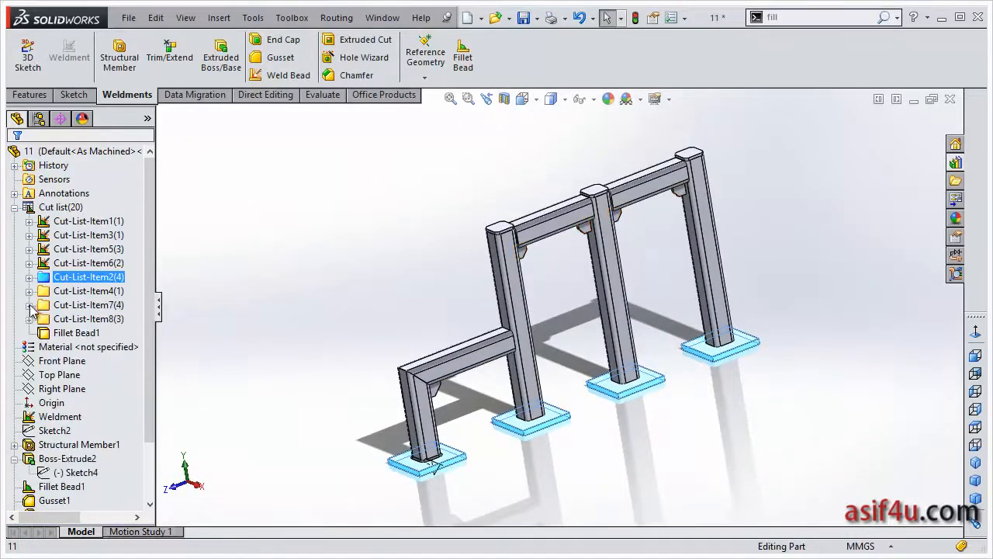
left_click(29, 319)
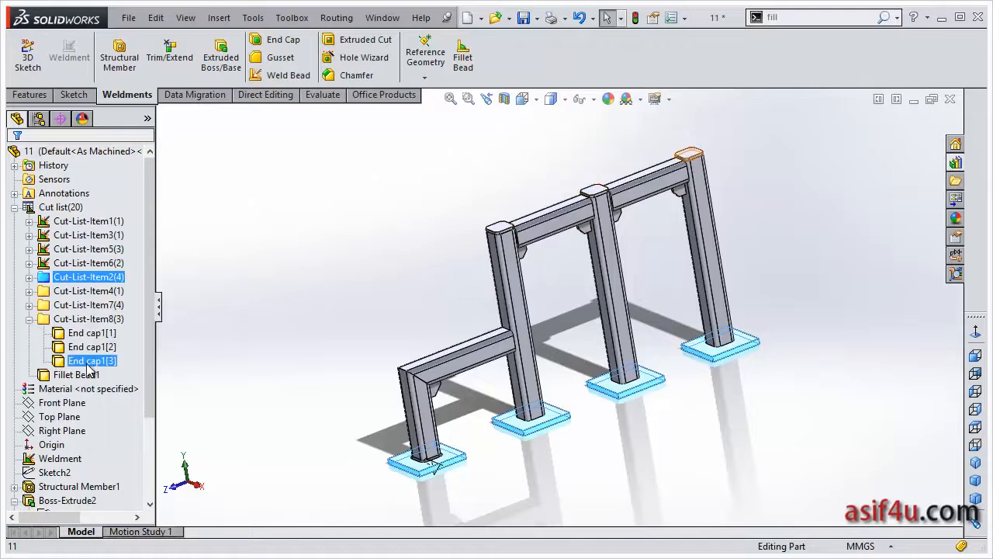
left_click(30, 319)
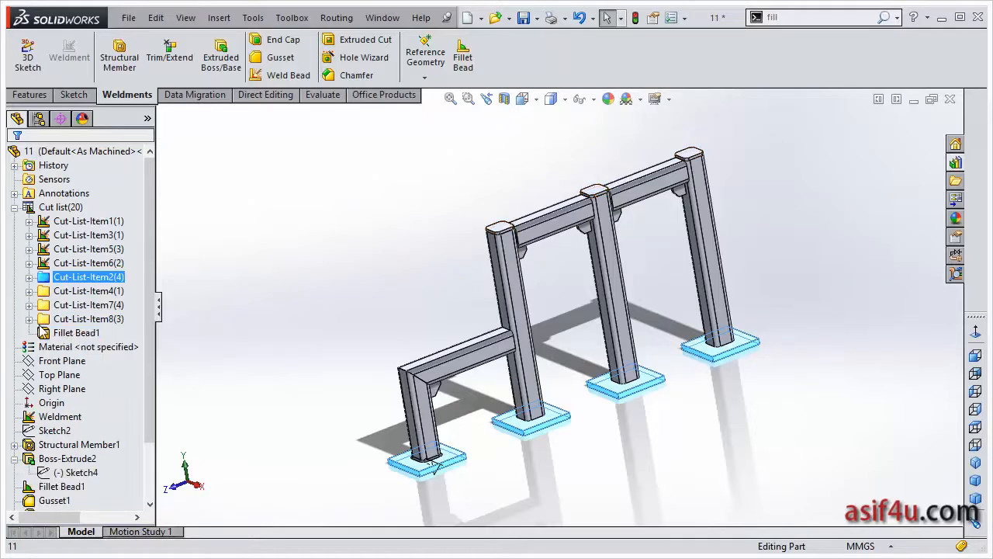
left_click(76, 336)
middle_click_drag(375, 336, 425, 441)
scroll(426, 442, "down", 8)
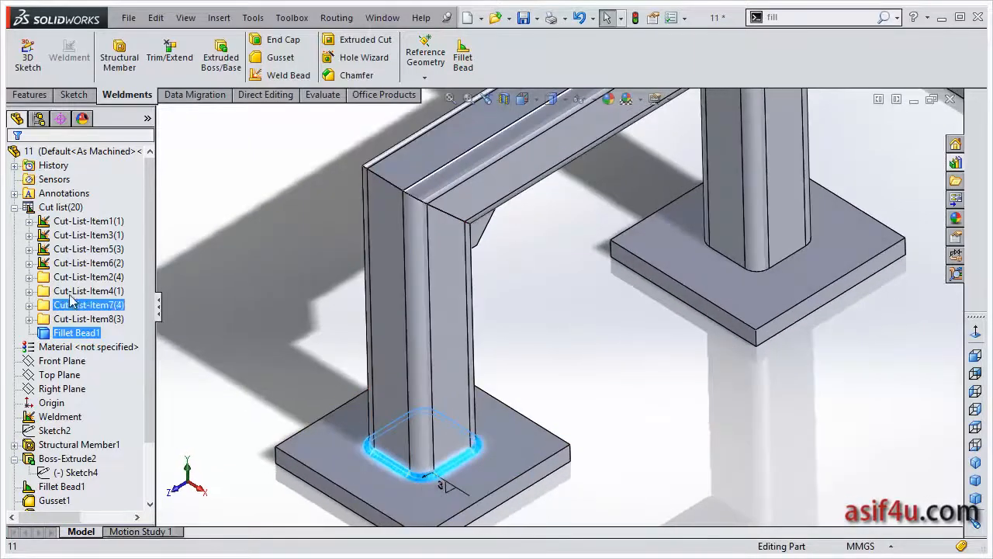
left_click(42, 214)
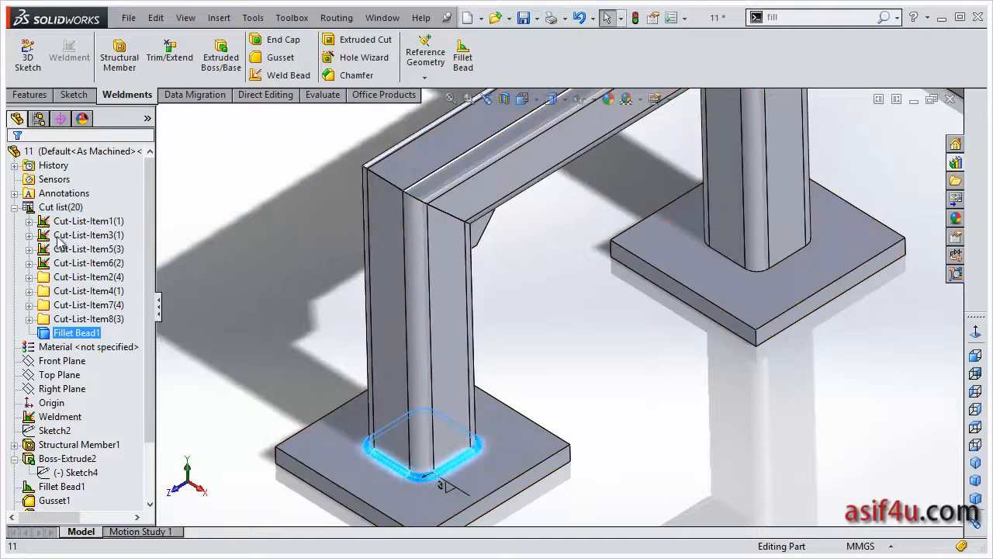
Show the whole frame in the isometric view and save the part.
left_click(282, 250)
left_click(974, 464)
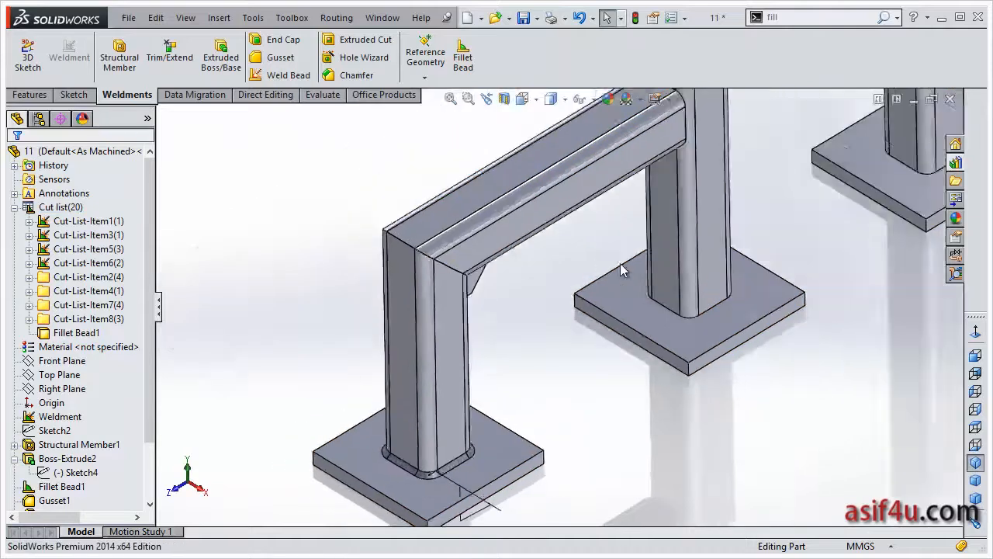
key("ctrl+s")
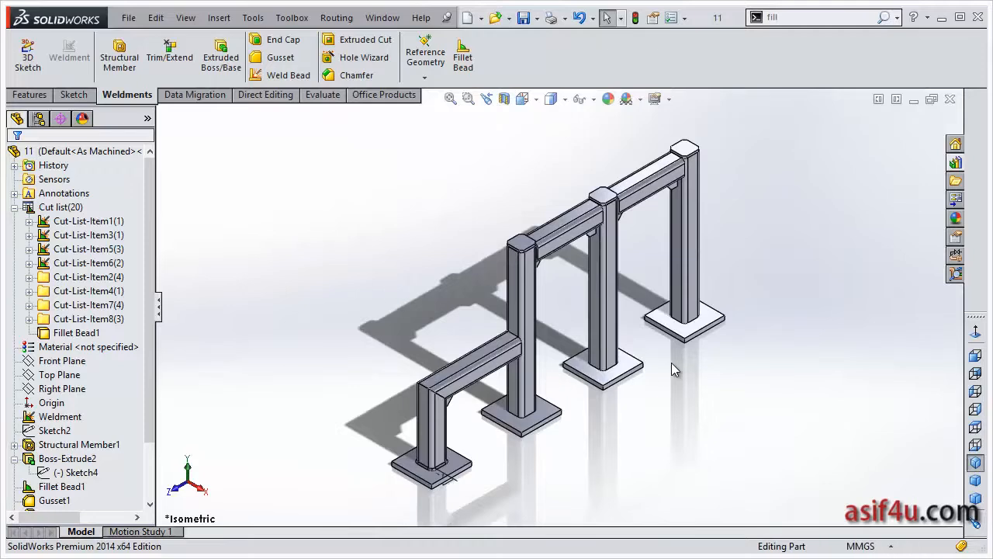
Make a drawing from the part on a custom-size sheet, 279.40 mm wide and 215.90 mm high.
left_click(128, 17)
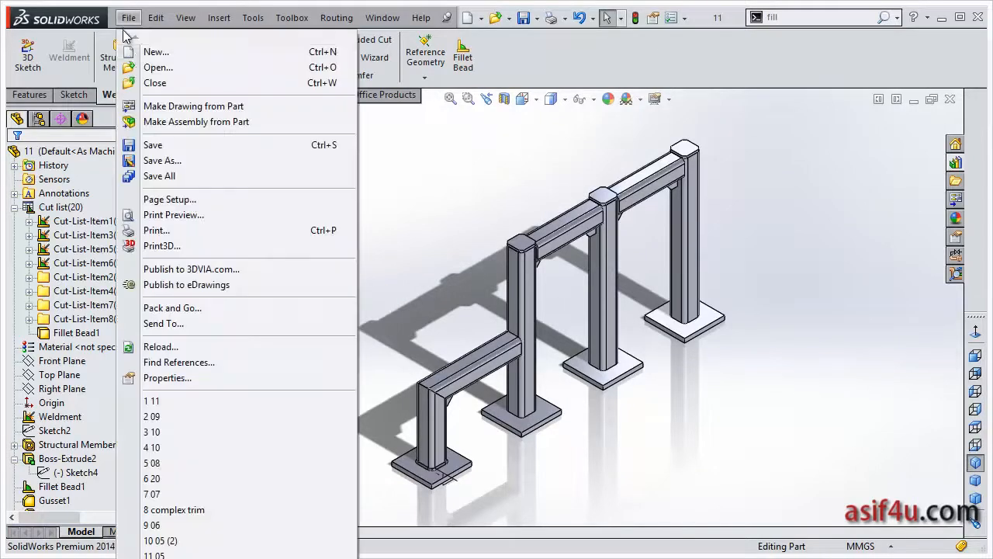
left_click(155, 107)
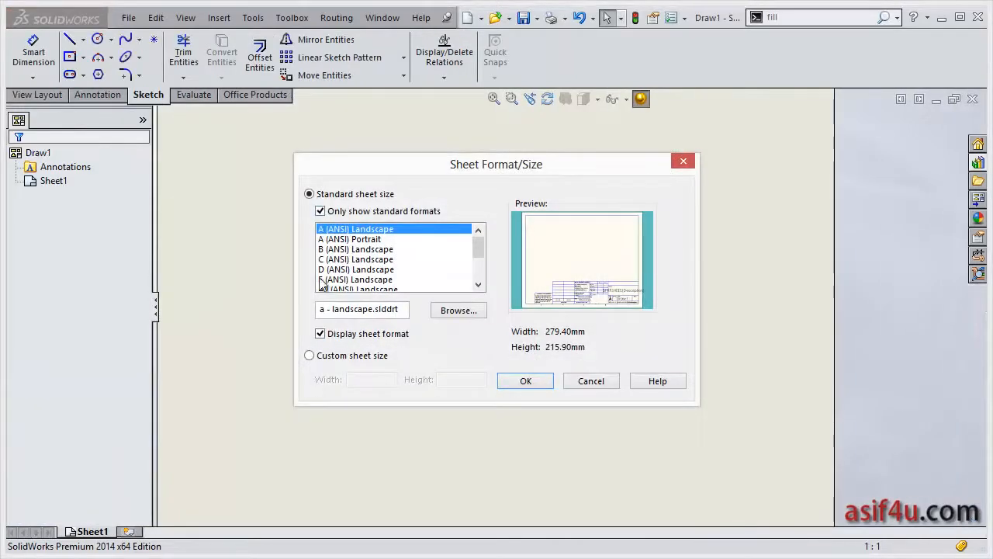
left_click(309, 356)
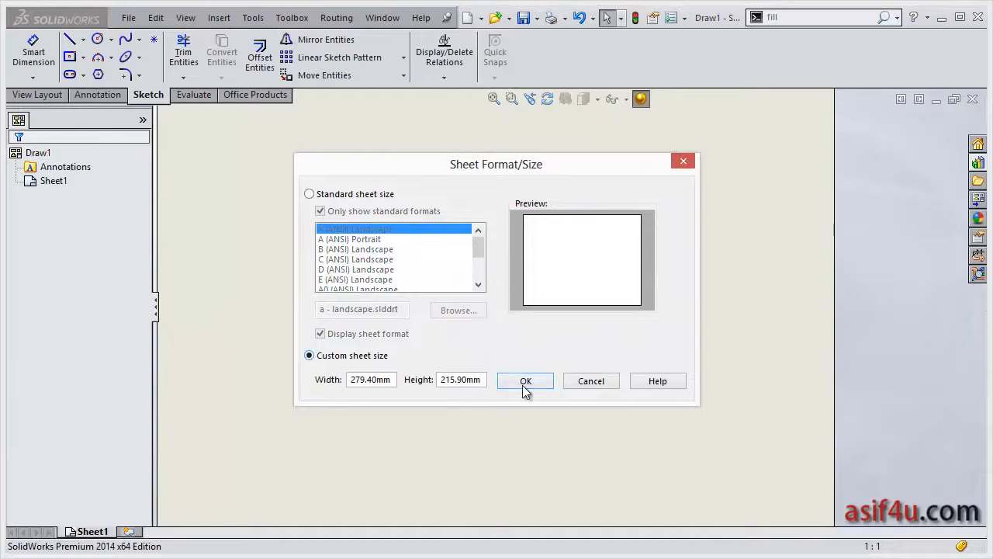
left_click(524, 386)
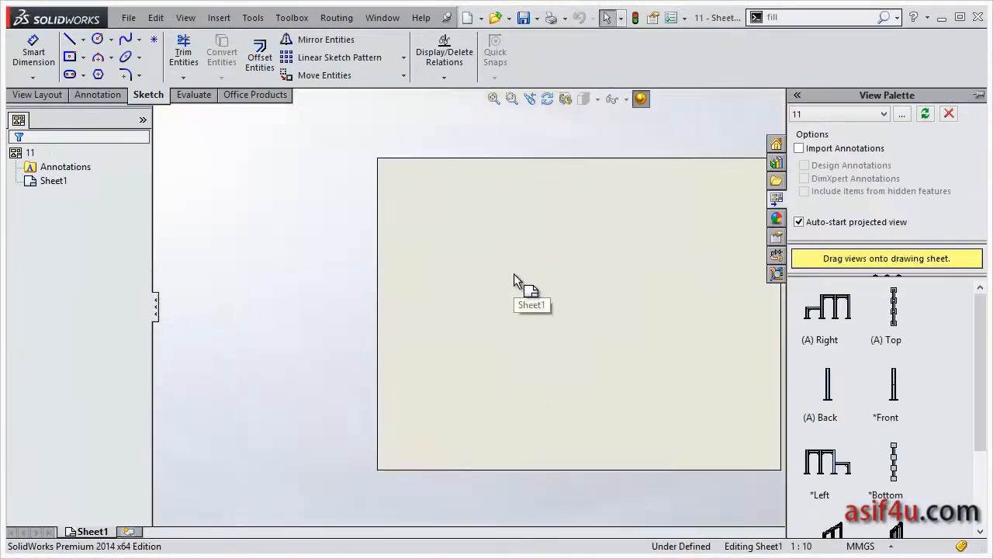
Place the frame's Right view in the lower-left area of the sheet without adding any projected views.
left_click_drag(827, 307, 453, 392)
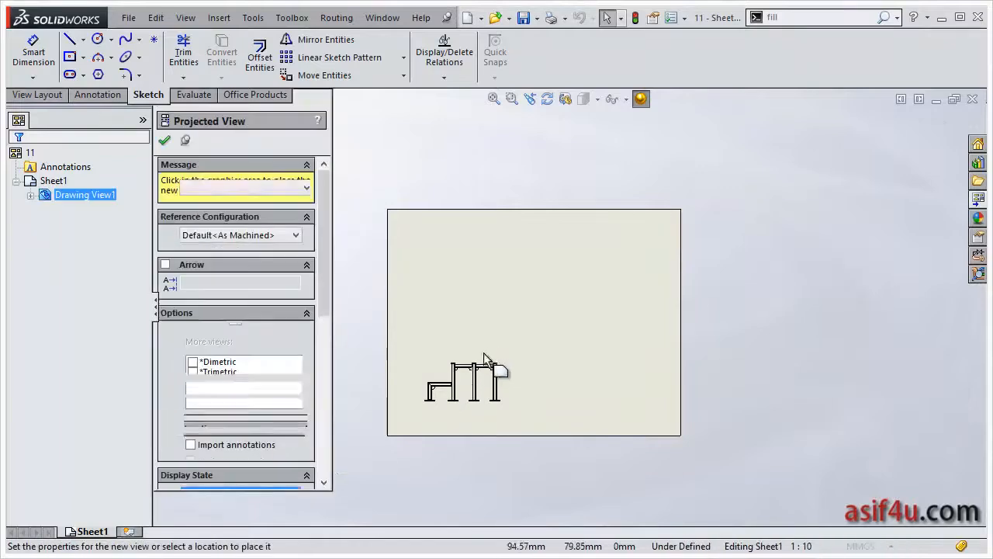
key("Escape")
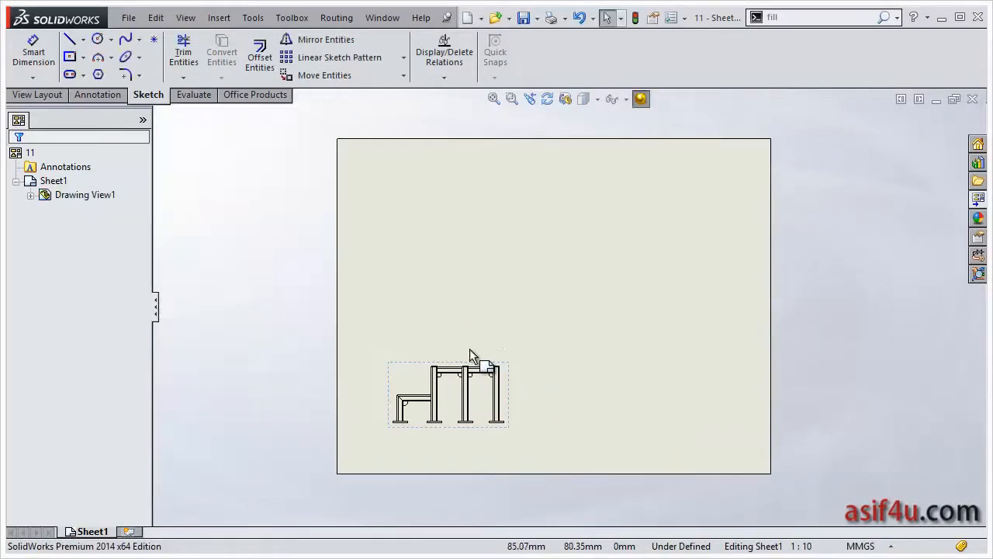
scroll(470, 349, "down", 4)
scroll(532, 304, "up", 3)
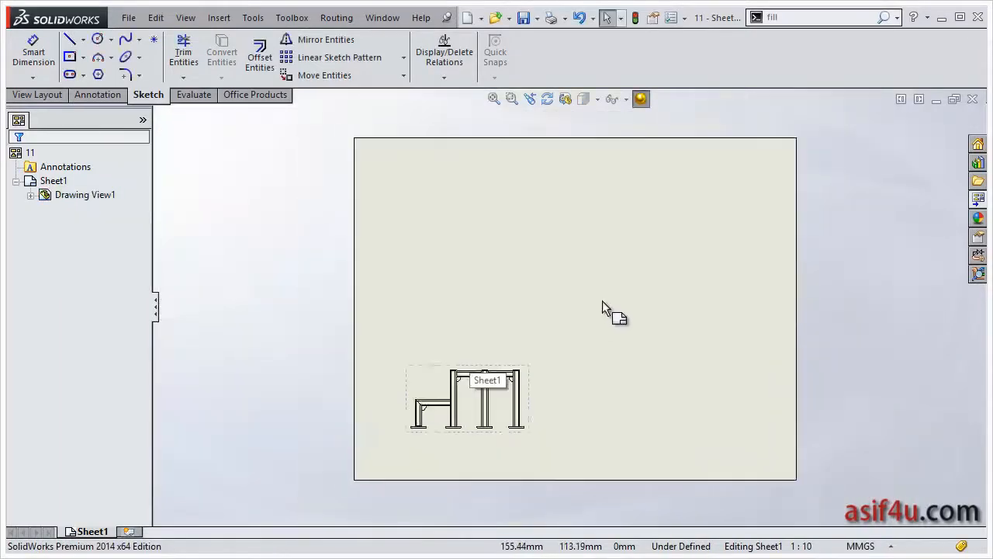
scroll(603, 308, "down", 2)
left_click(516, 399)
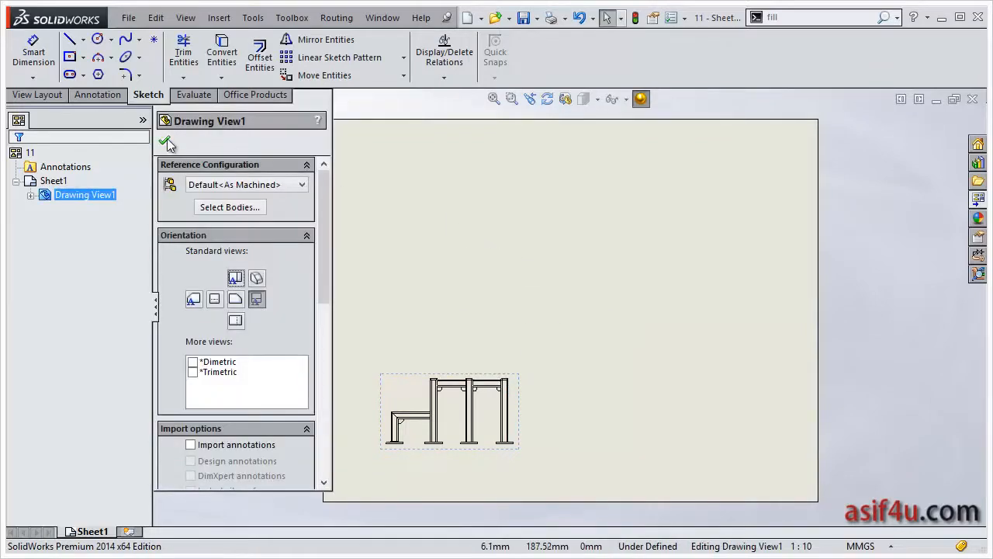
left_click(166, 142)
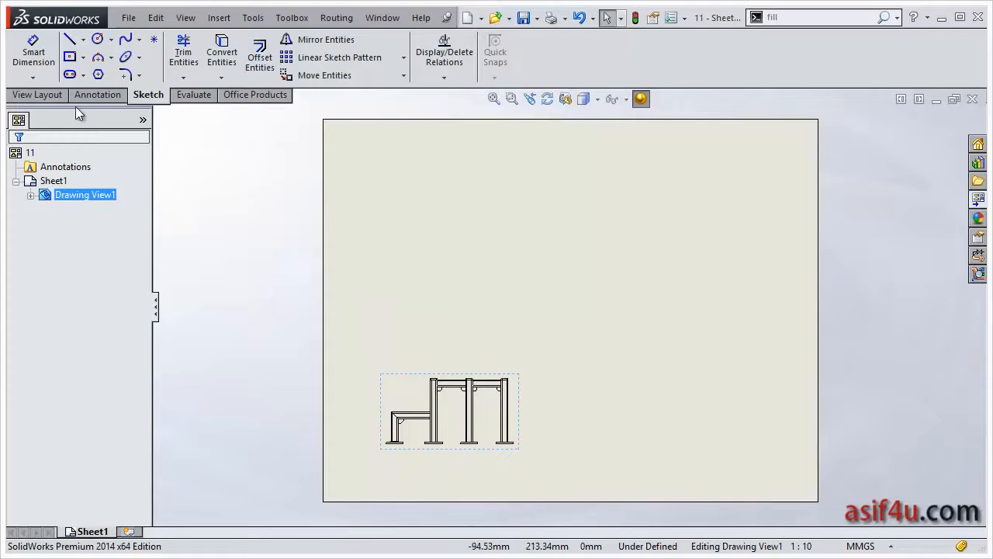
left_click(55, 96)
left_click(114, 96)
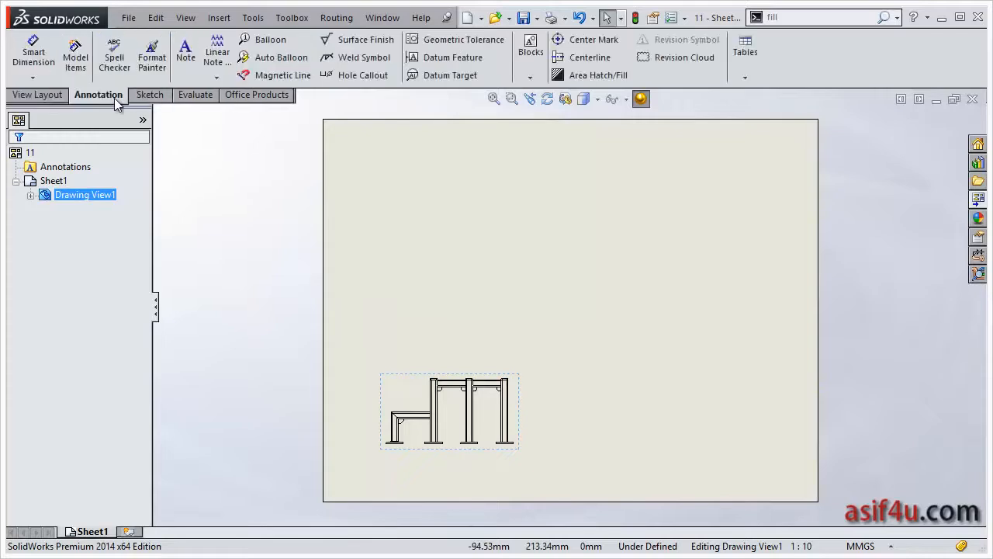
left_click(162, 98)
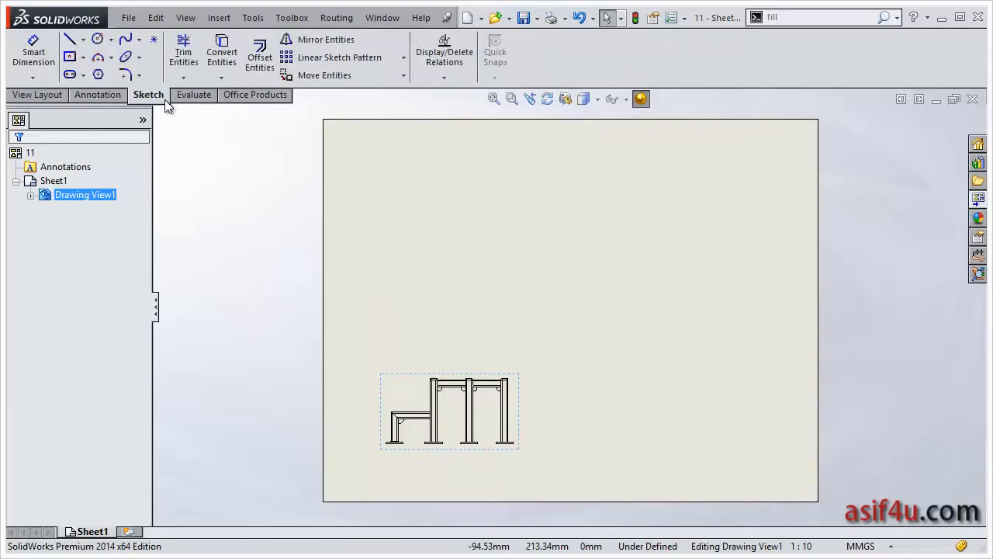
left_click(55, 98)
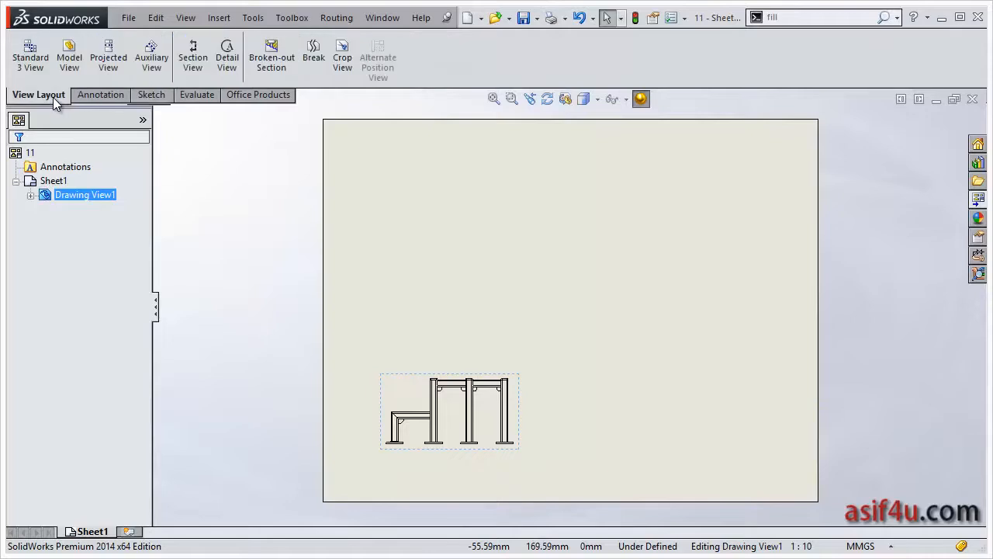
Insert a weldment cut list table for the frame view, using the cut list template, the Default<As Welded> configuration and item numbers starting at 1.
left_click(114, 96)
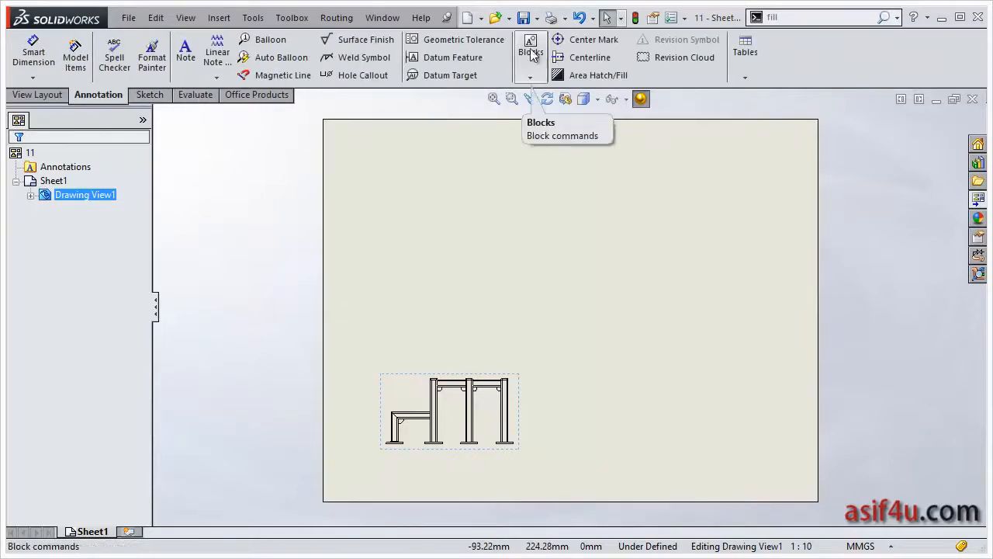
left_click(743, 81)
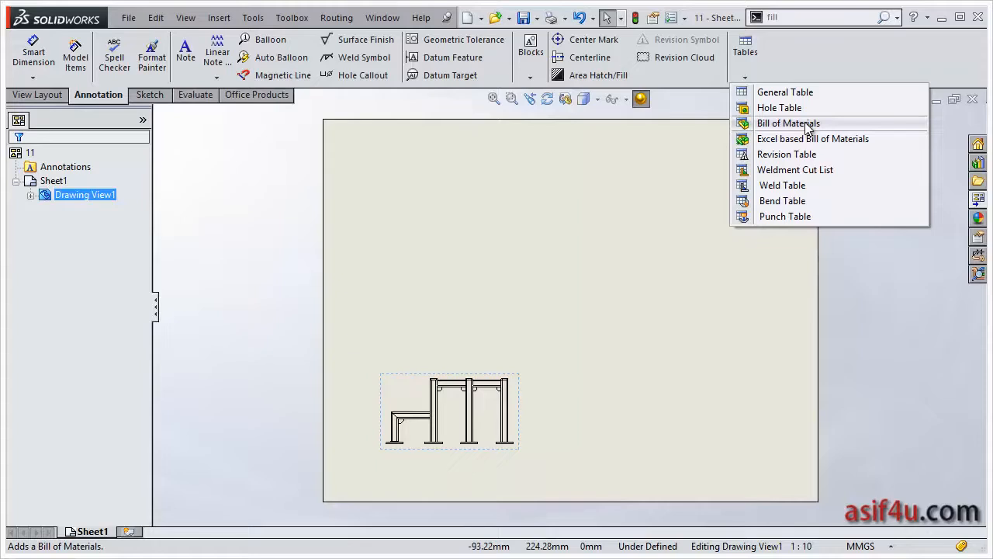
left_click(807, 171)
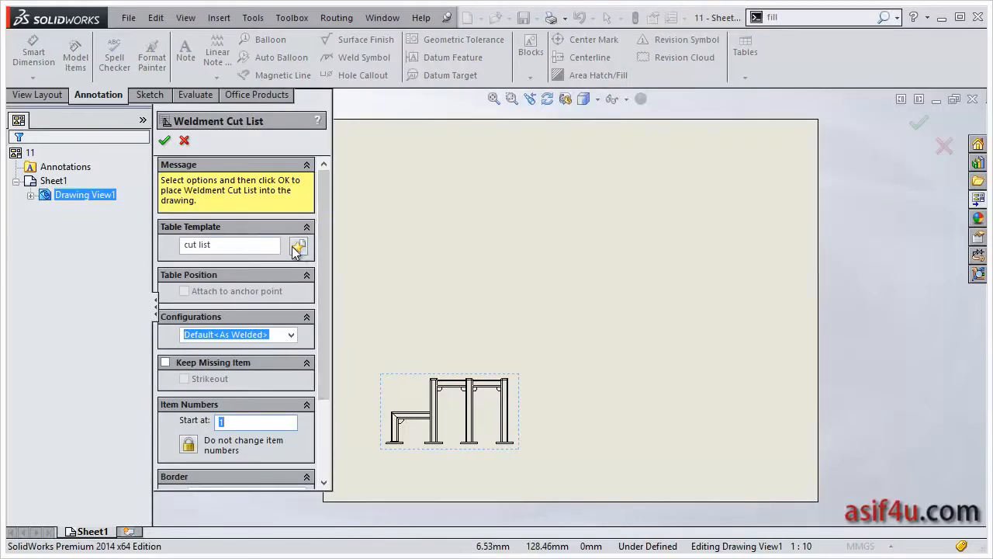
left_click_drag(326, 226, 325, 267)
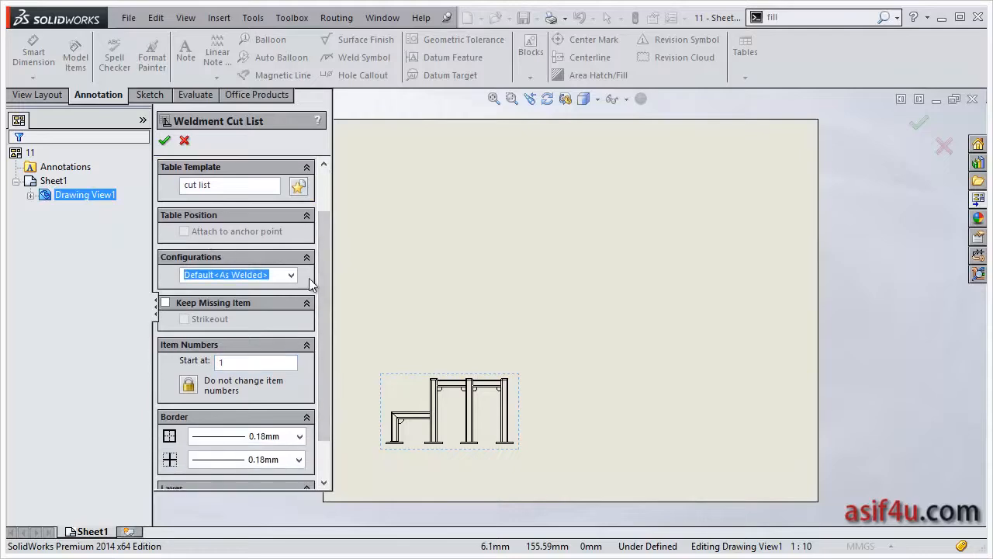
scroll(324, 297, "down", 1)
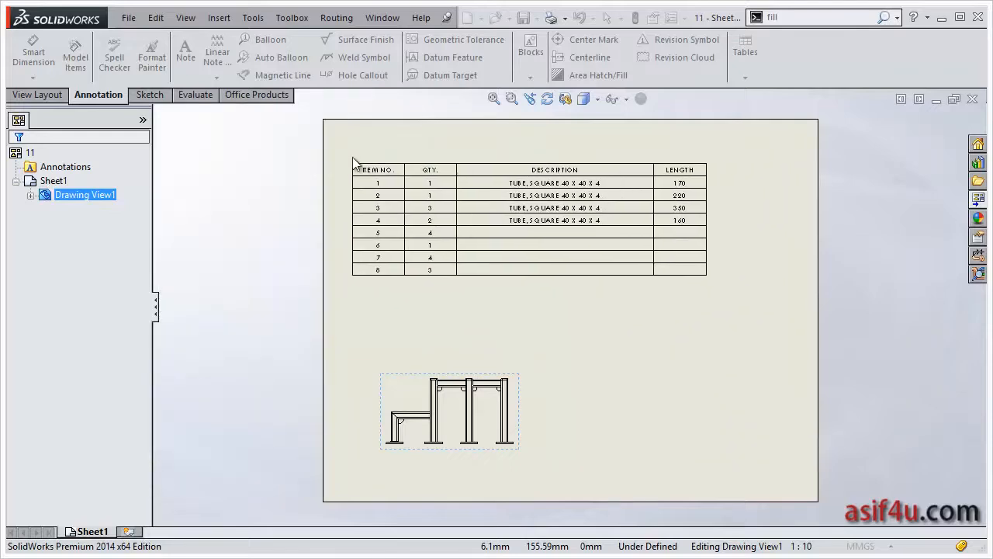
Place the weldment cut list table near the sheet's upper-left corner, above the drawing view.
left_click(355, 160)
left_click(599, 193)
scroll(598, 193, "up", 2)
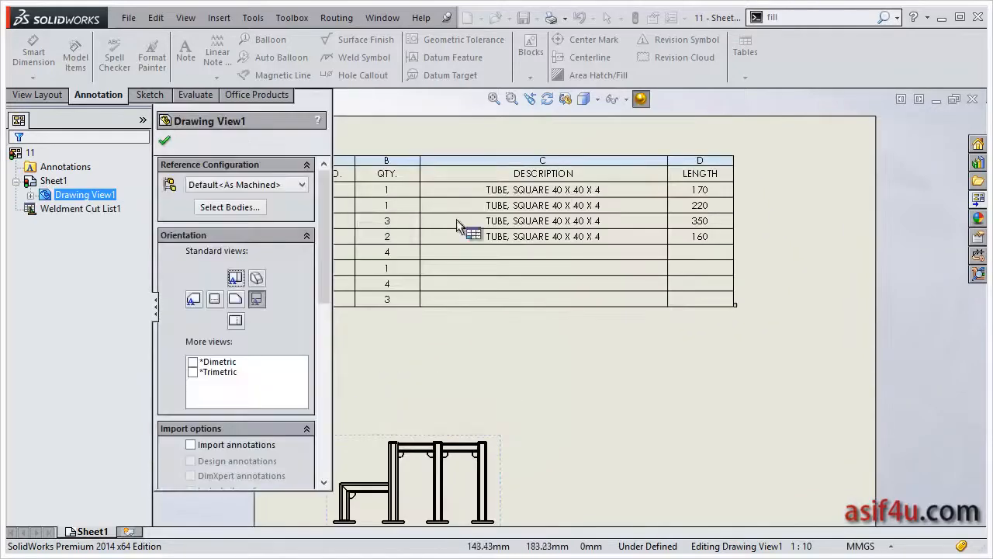
scroll(412, 188, "down", 4)
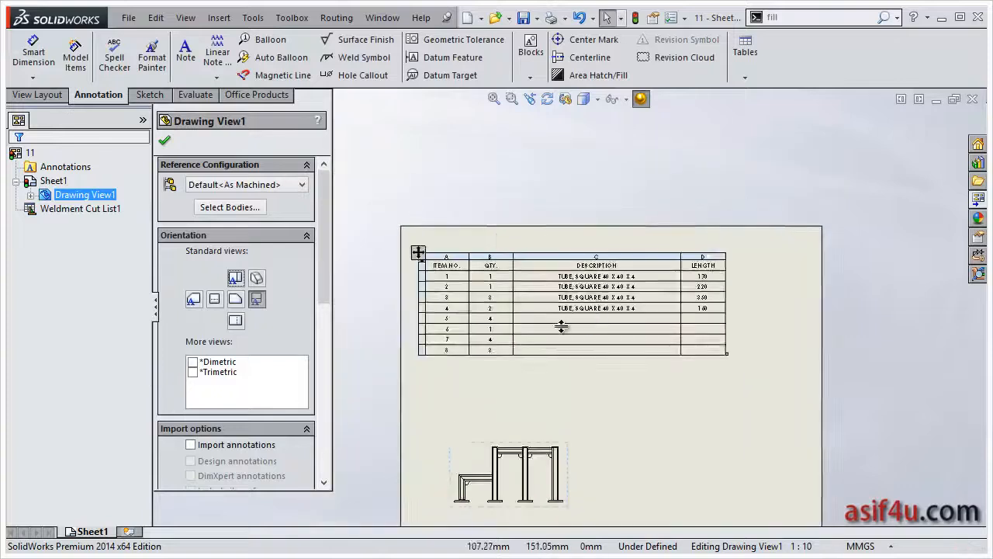
scroll(563, 324, "up", 2)
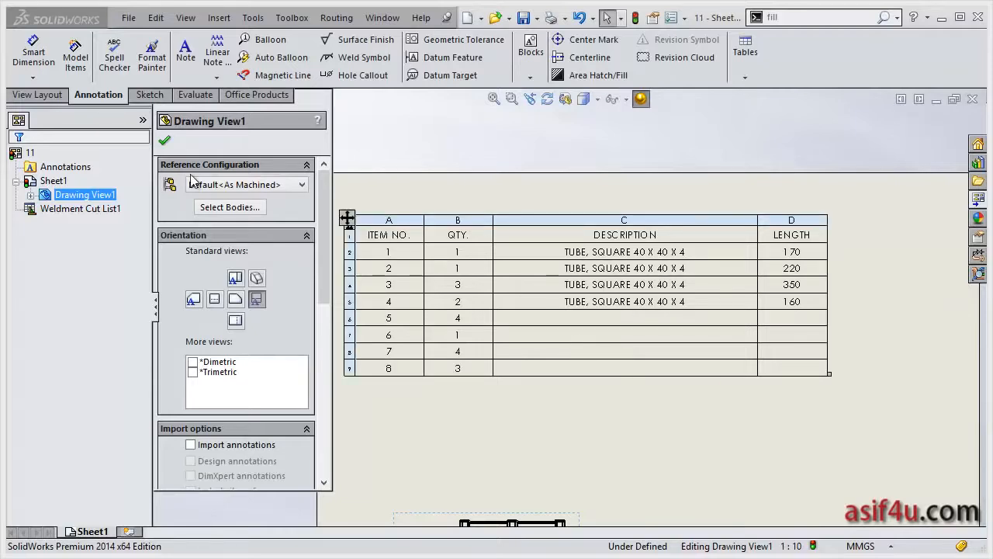
left_click(165, 141)
Switch to the part document 11 and open the cut-list properties of Cut-List-Item2, the base plates folder.
left_click(390, 17)
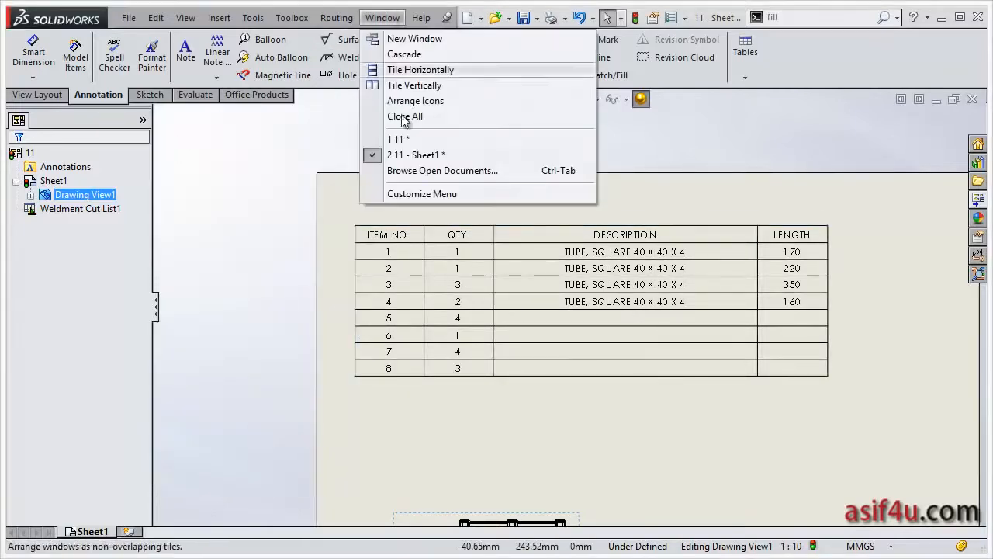
left_click(434, 135)
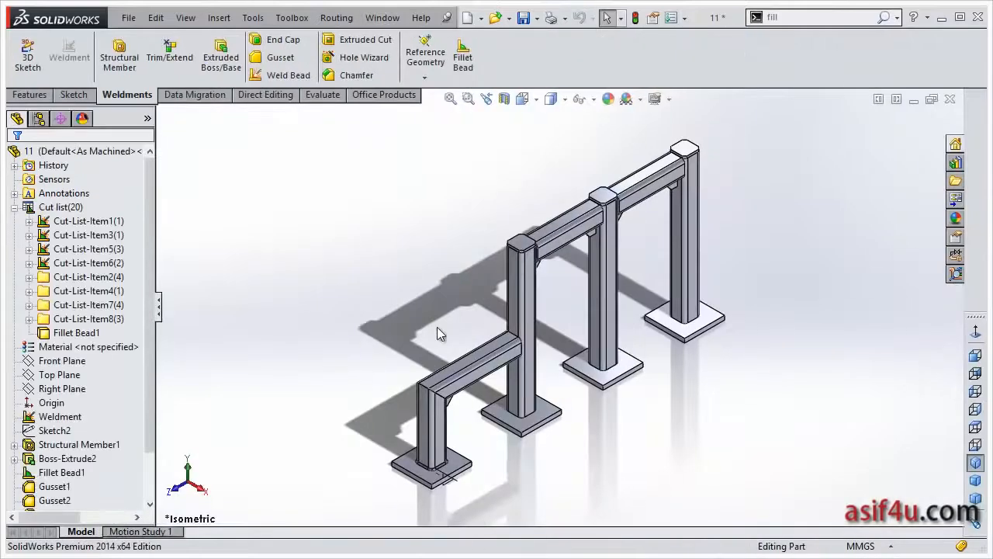
left_click(112, 279)
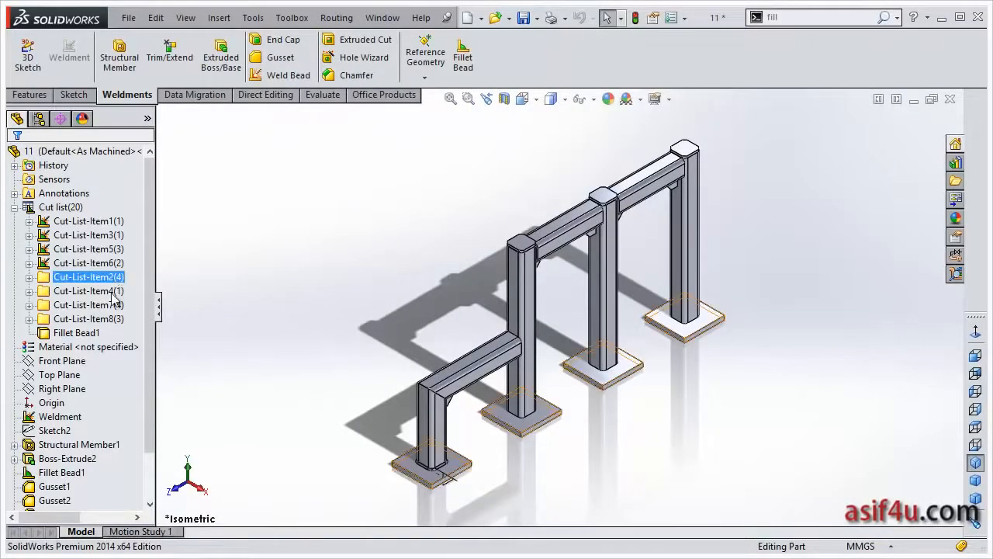
double_click(44, 279)
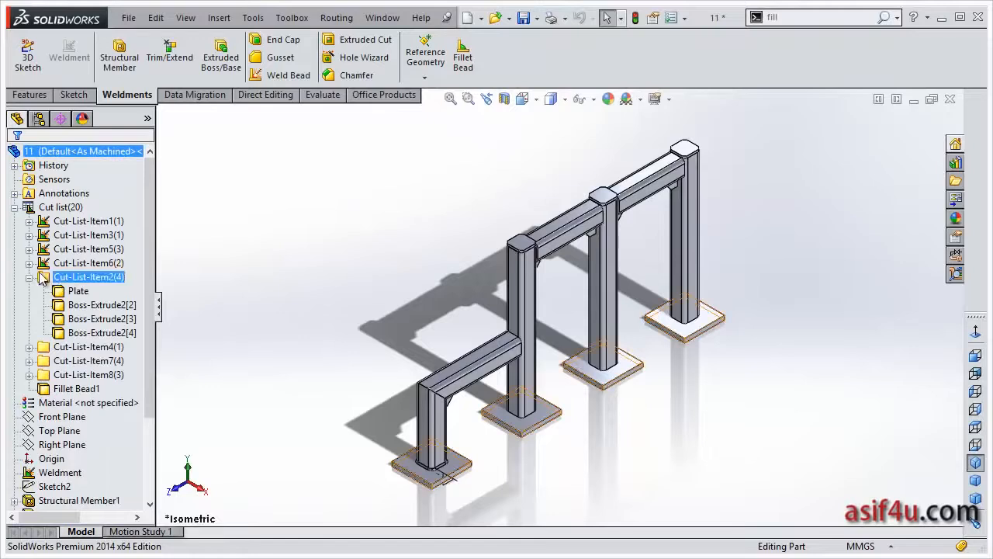
right_click(72, 285)
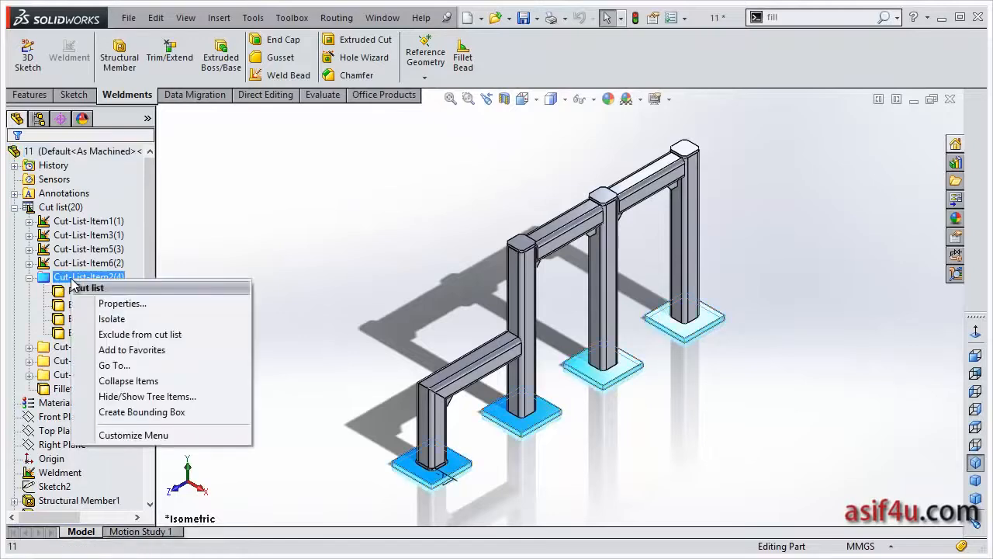
left_click(106, 305)
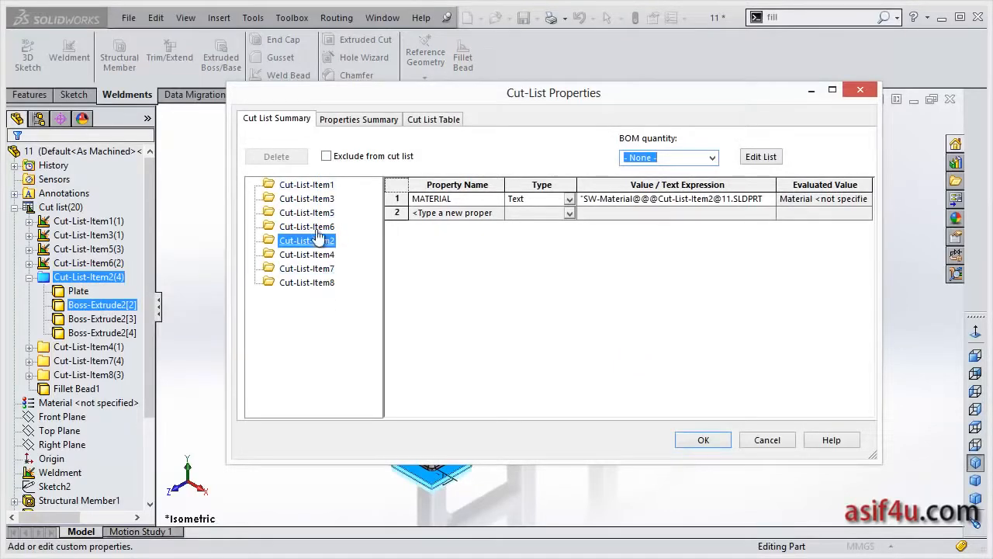
Add a DESCRIPTION property with the value Plate to Cut-List-Item2, using the tube items' properties as reference.
left_click(310, 184)
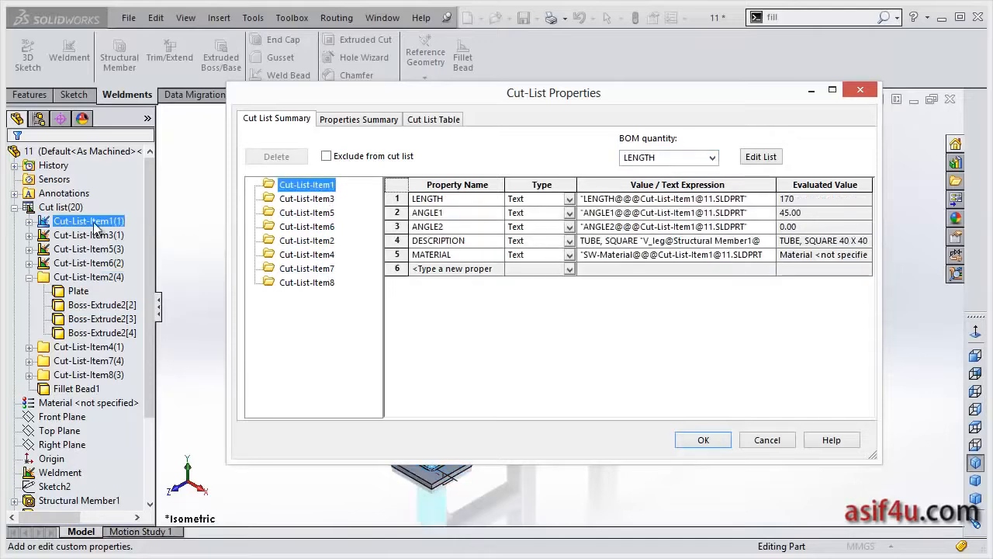
left_click(295, 200)
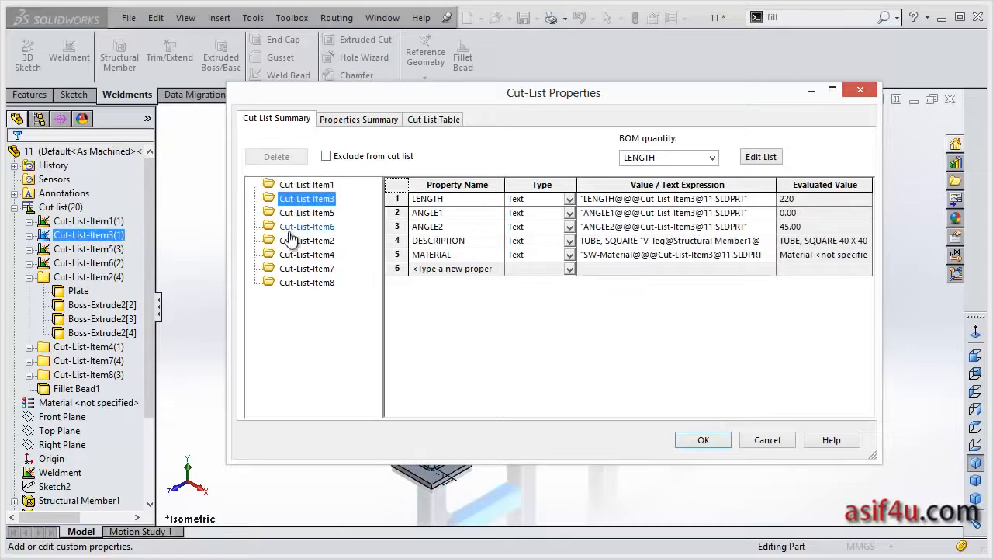
left_click(295, 240)
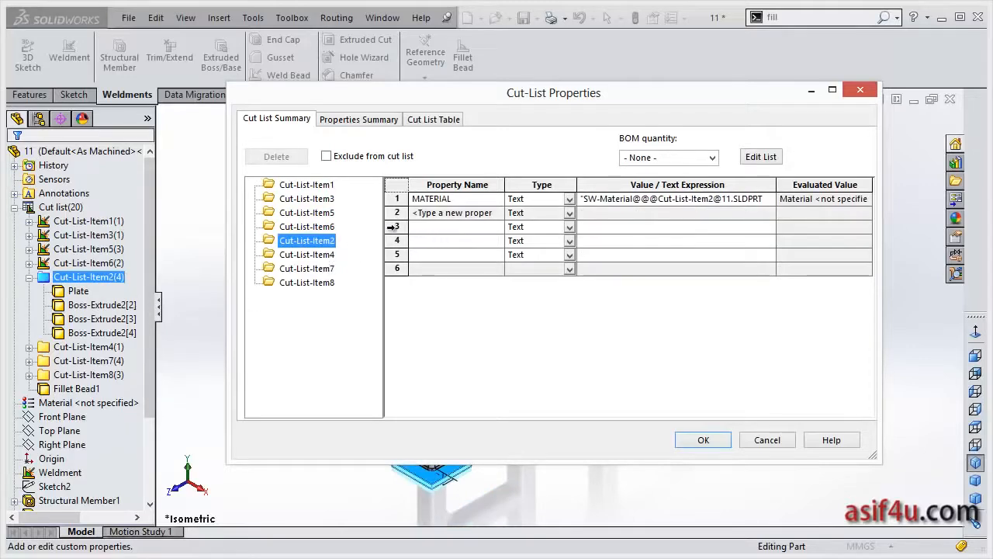
left_click(477, 213)
left_click(497, 213)
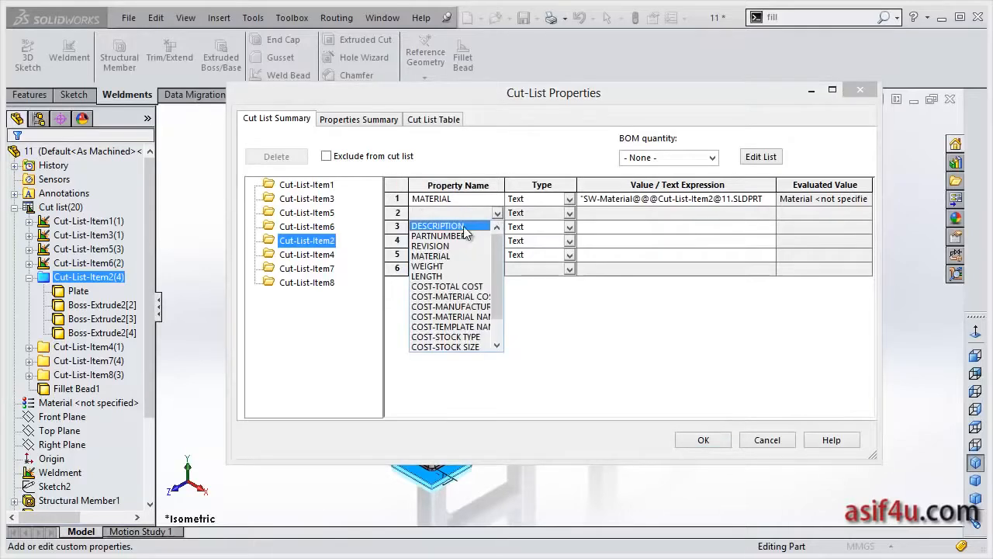
left_click(464, 227)
left_click(655, 212)
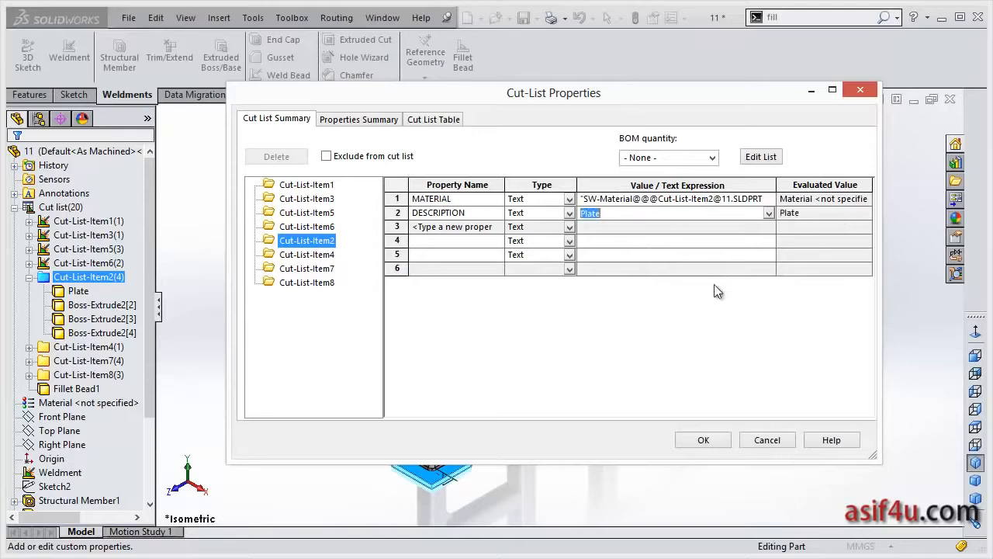
left_click(461, 226)
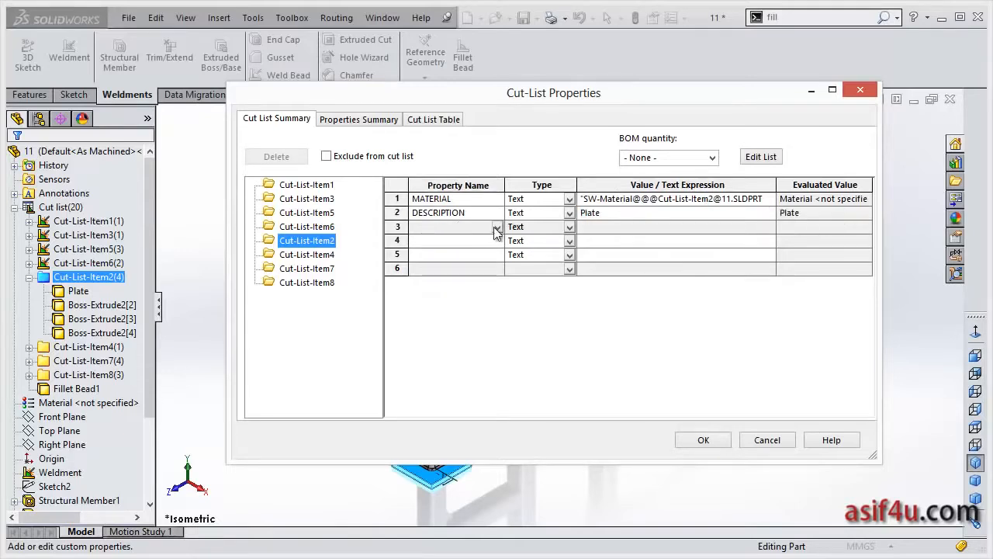
left_click(498, 227)
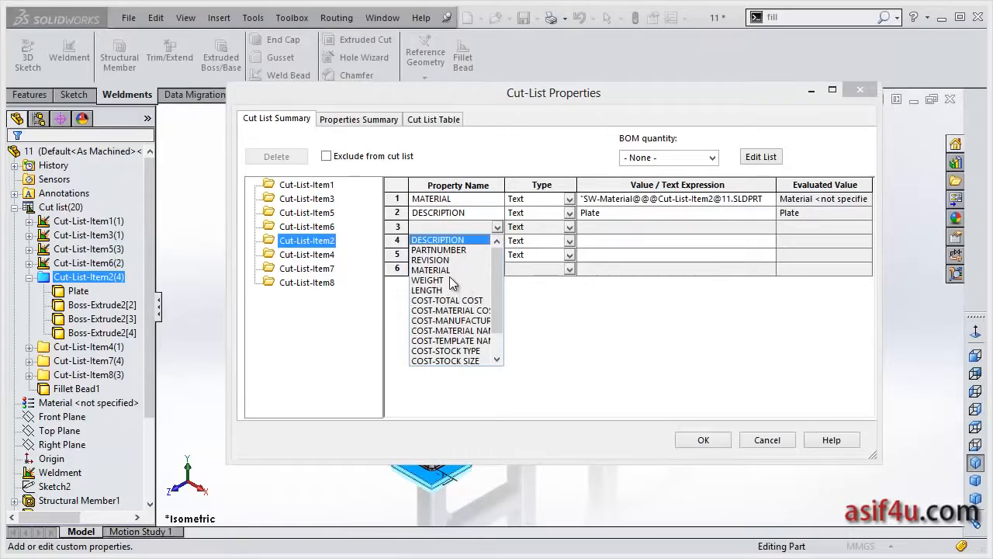
left_click(300, 185)
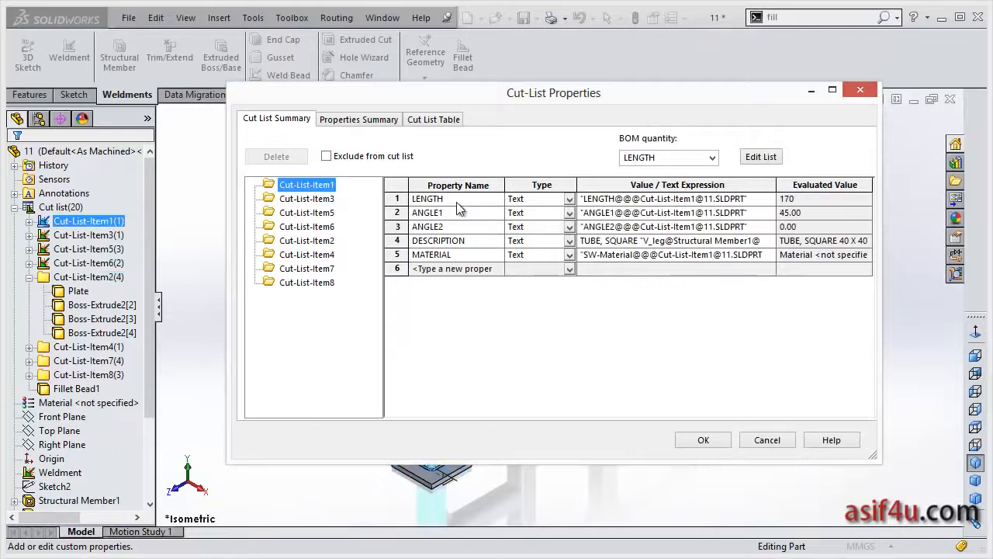
left_click(495, 270)
left_click(496, 269)
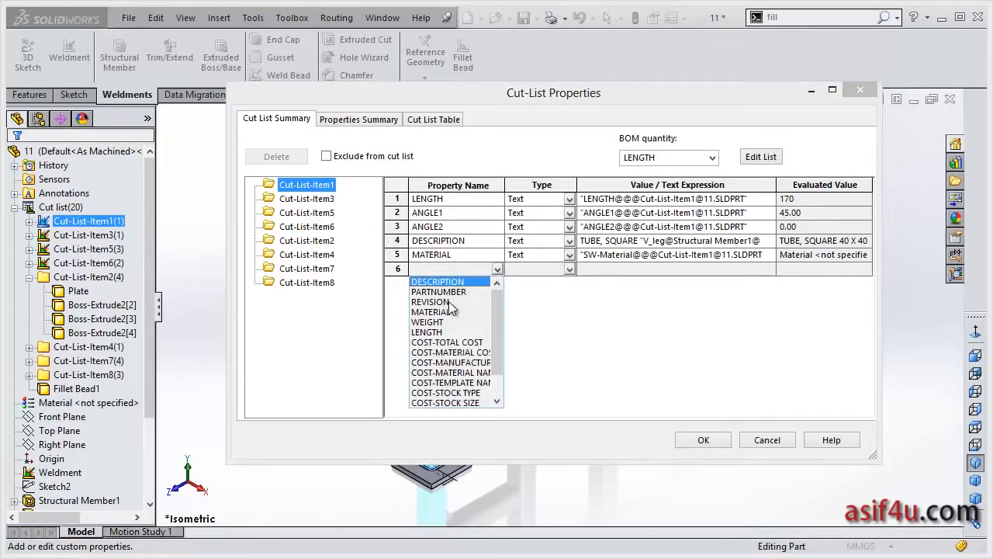
left_click(307, 242)
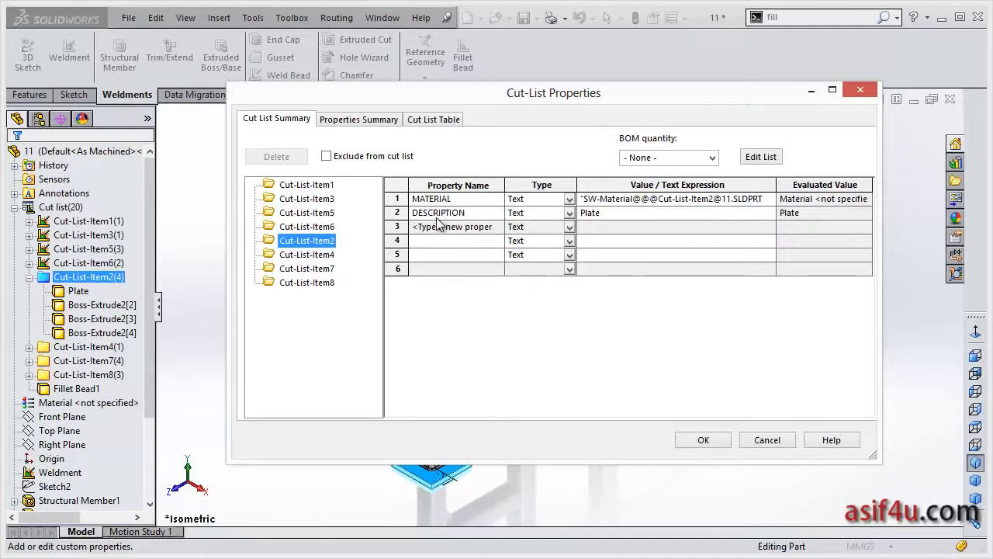
Add a DESCRIPTION property with the value Gusset Type 1 to Cut-List-Item4, which holds the single gusset.
left_click(307, 256)
left_click(29, 347)
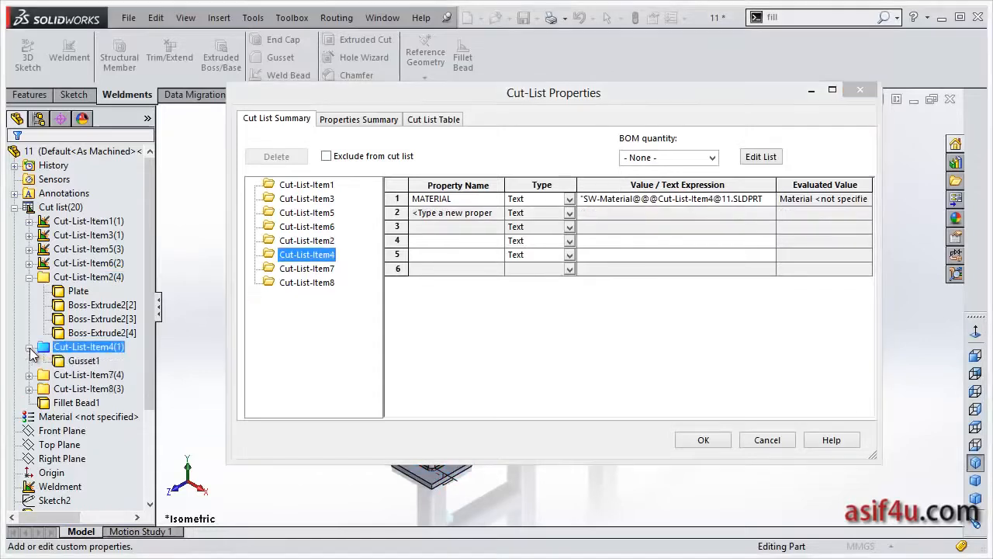
left_click(435, 228)
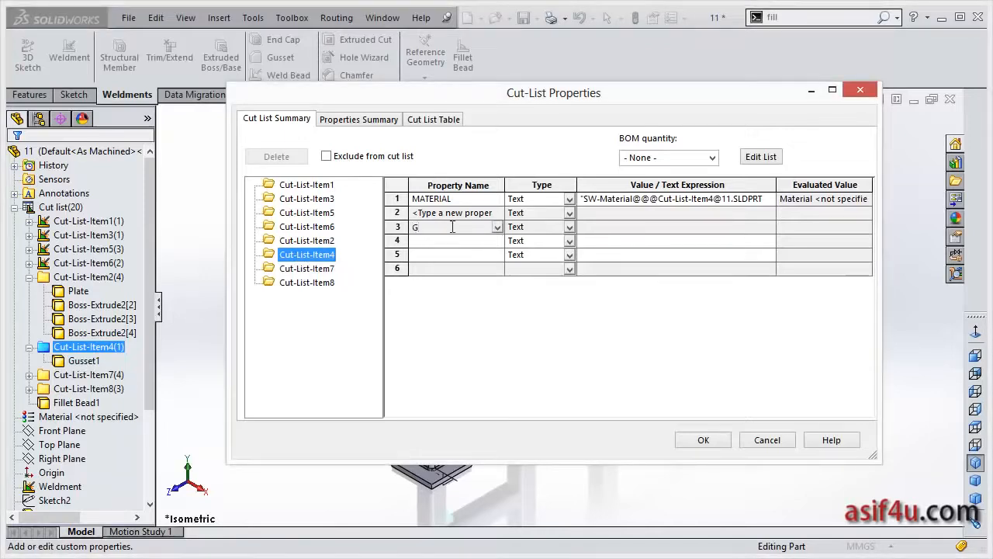
left_click(486, 213)
left_click(606, 307)
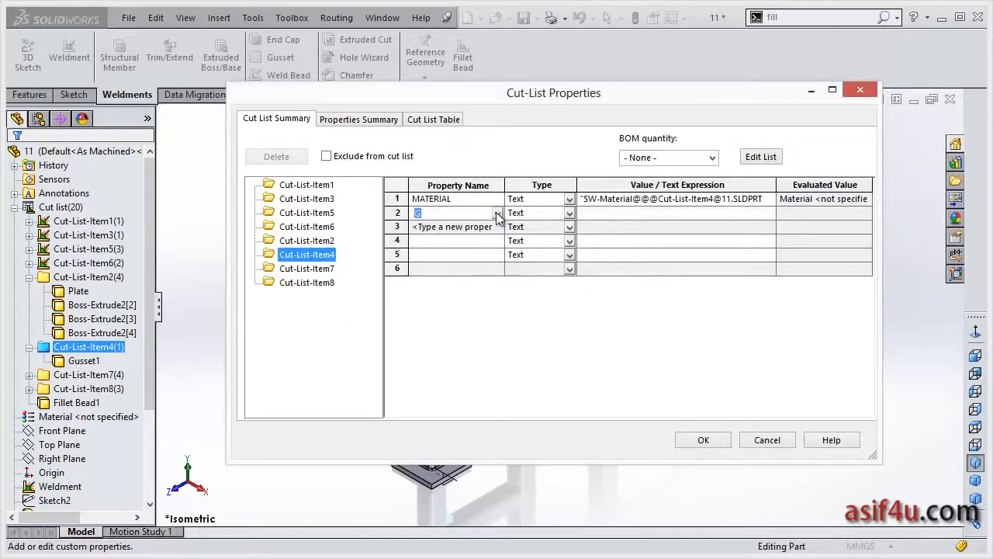
left_click(498, 215)
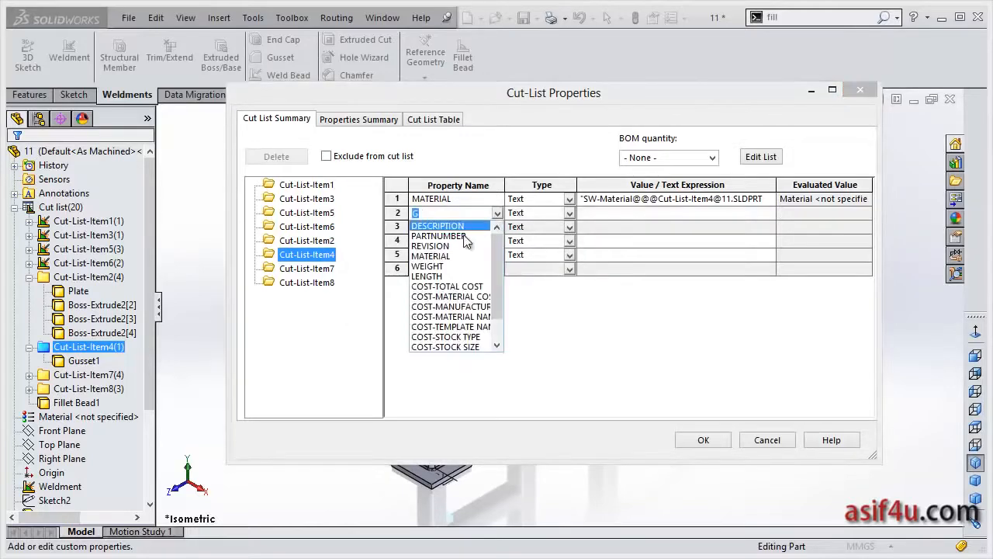
left_click(464, 231)
left_click(622, 212)
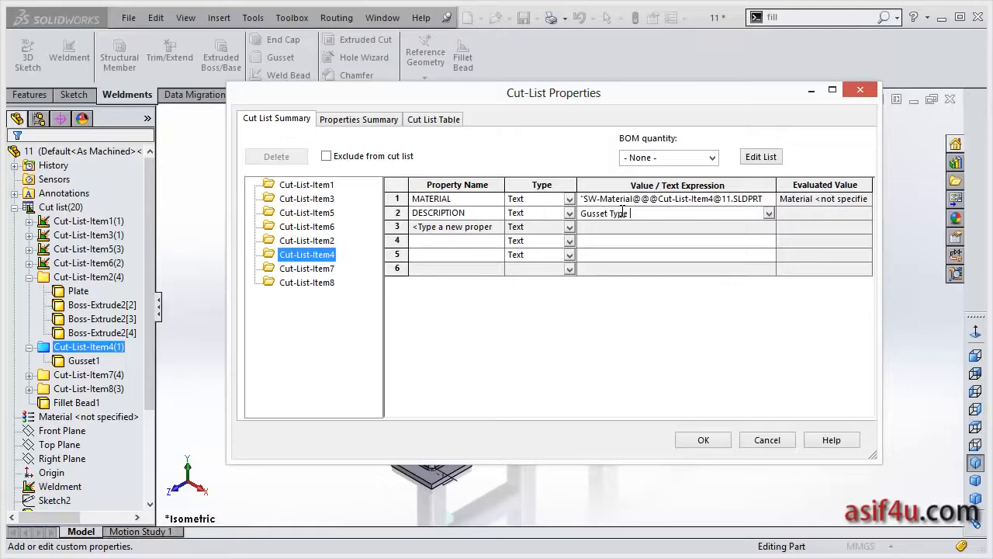
Add a DESCRIPTION property with the value Gusset Type 2 to Cut-List-Item7, the folder of four gussets.
left_click(323, 268)
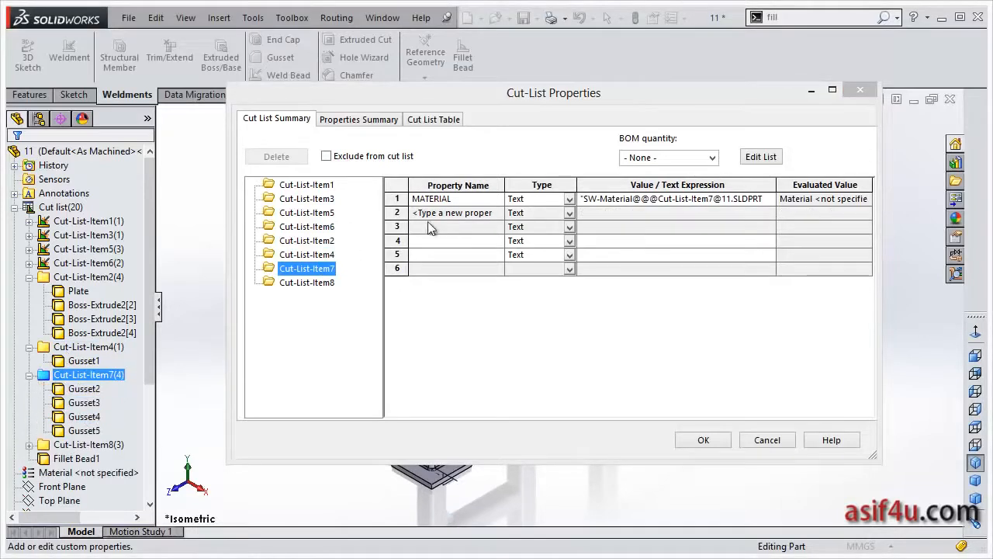
left_click(494, 214)
left_click(496, 213)
left_click(473, 230)
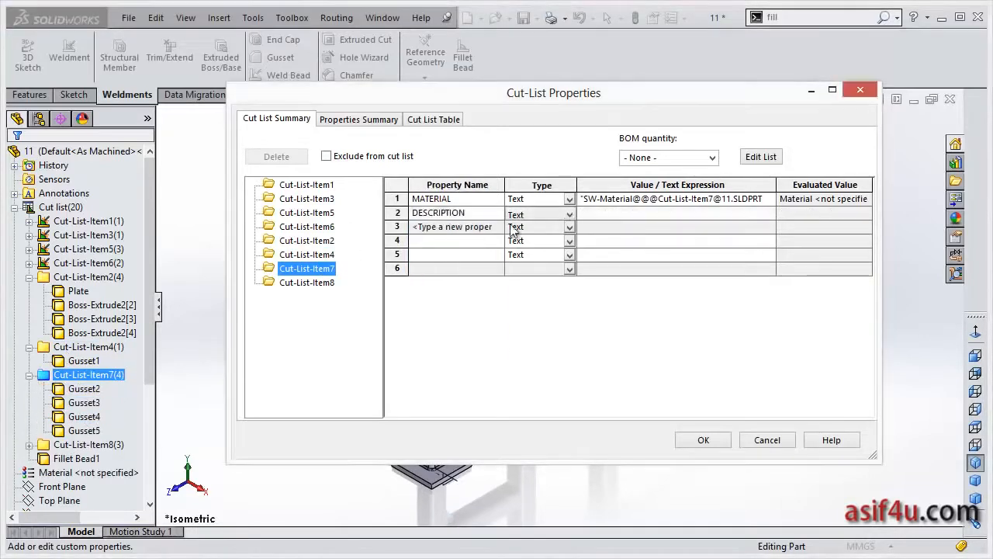
left_click(616, 215)
type("Gusset")
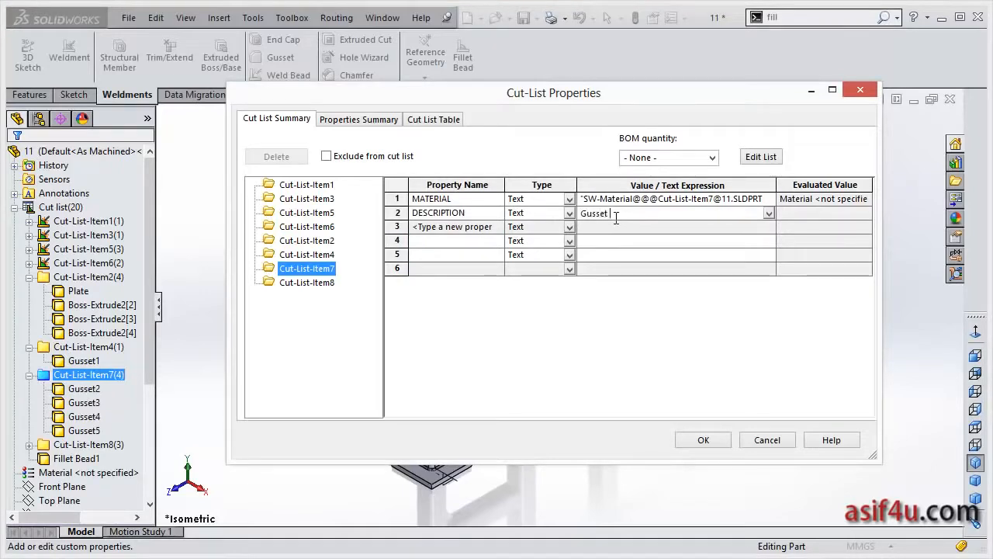
type(" Type 2")
Add a DESCRIPTION property with the value End Cap to Cut-List-Item8 and apply the cut-list properties.
left_click(328, 285)
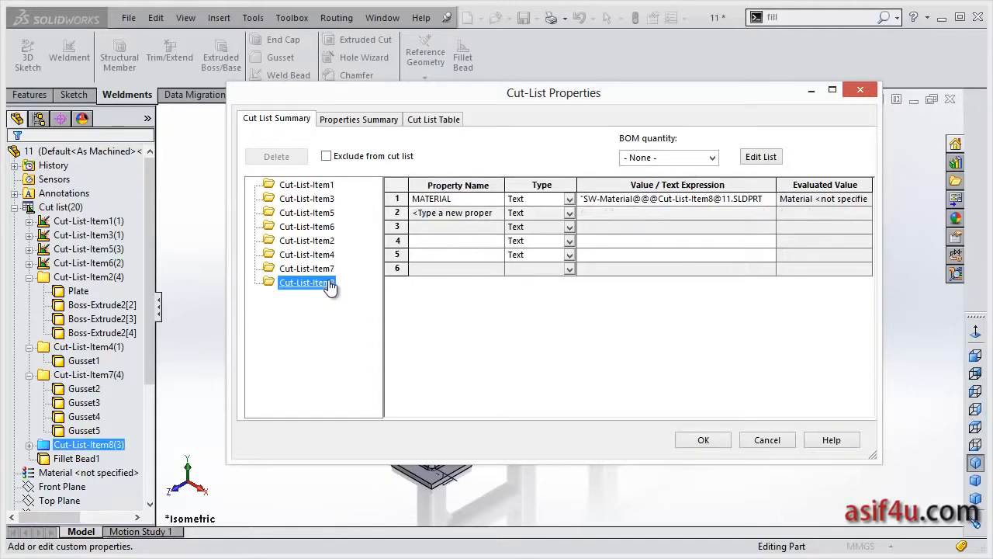
left_click(29, 445)
left_click(94, 472)
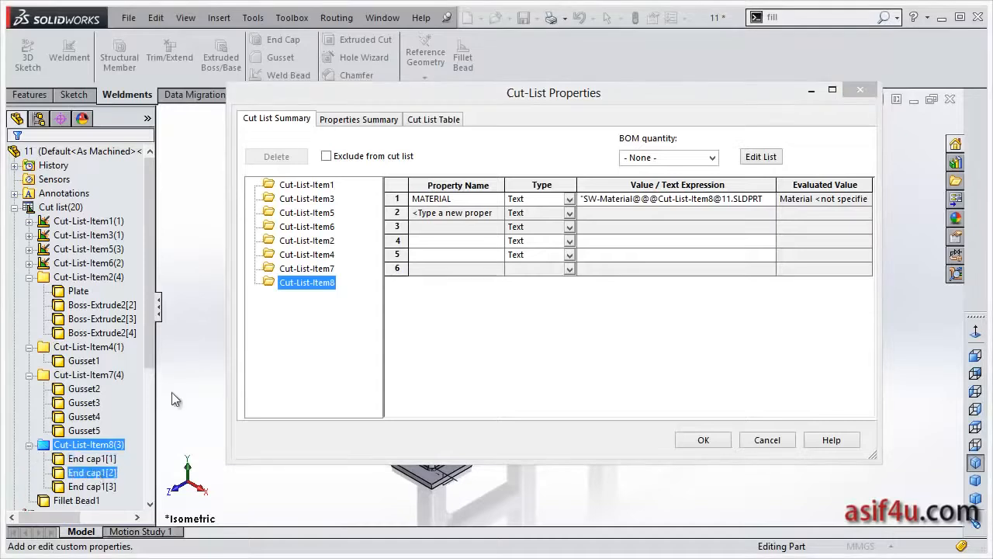
left_click(472, 213)
left_click(496, 213)
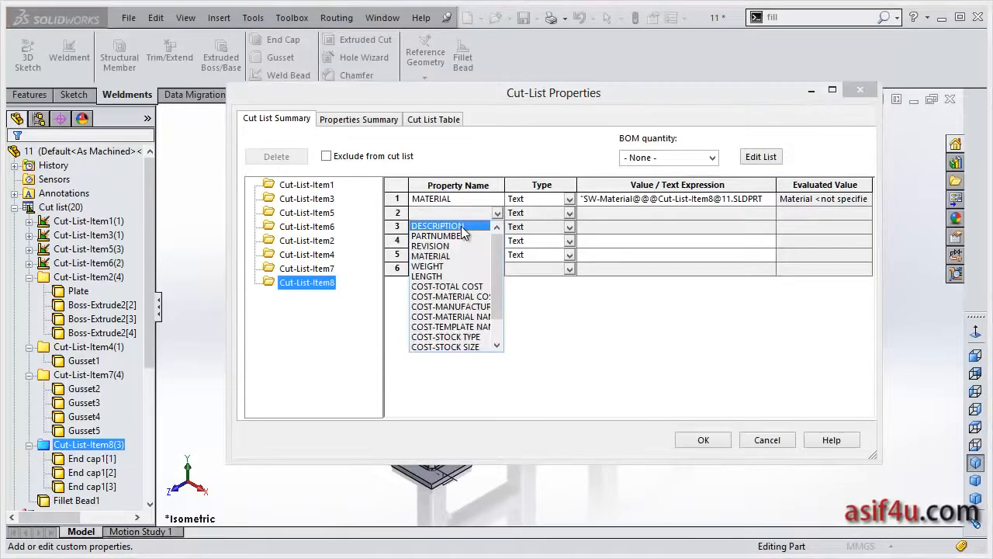
left_click(462, 226)
left_click(635, 214)
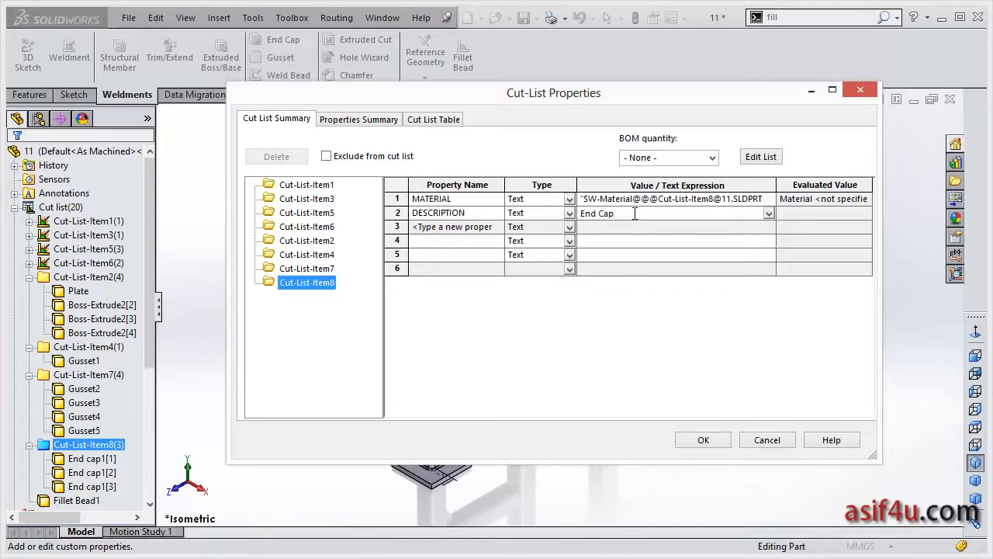
left_click(703, 439)
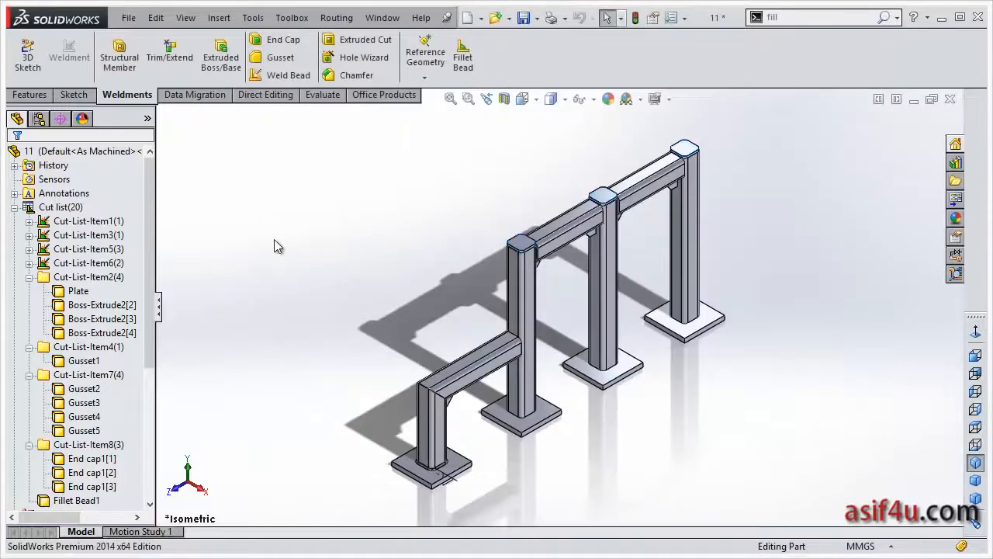
Switch back to the drawing 11 - Sheet1 and check the descriptions in the cut list table.
left_click(382, 17)
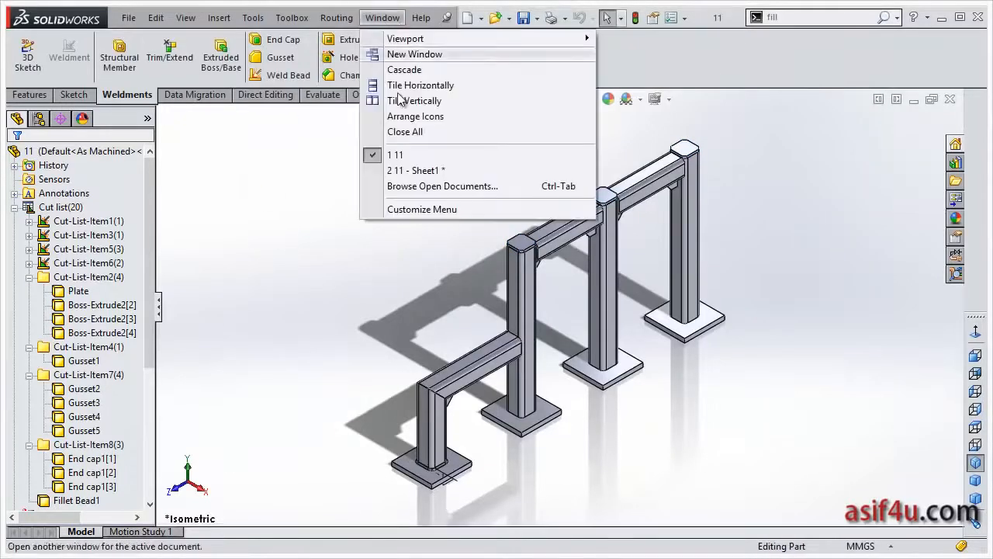
left_click(405, 170)
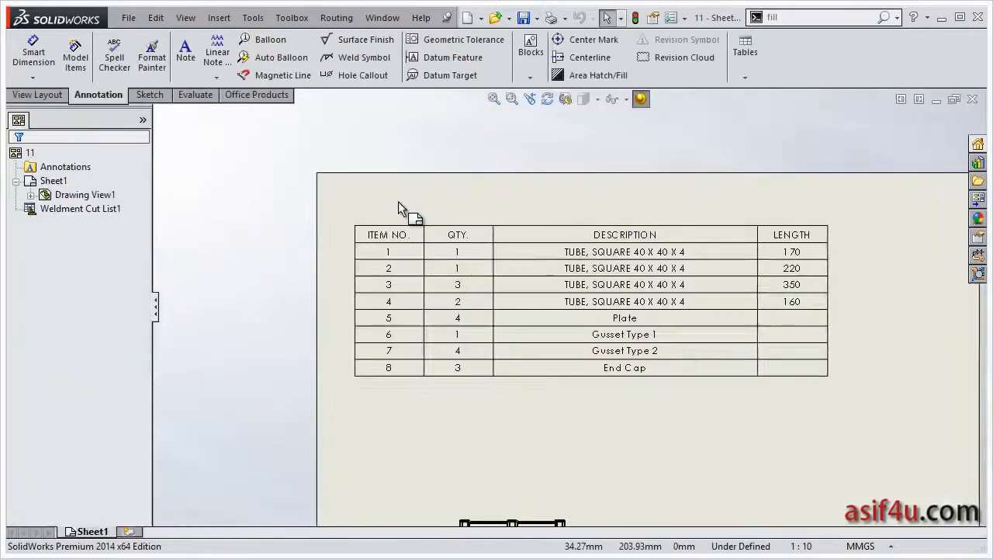
left_click(612, 334)
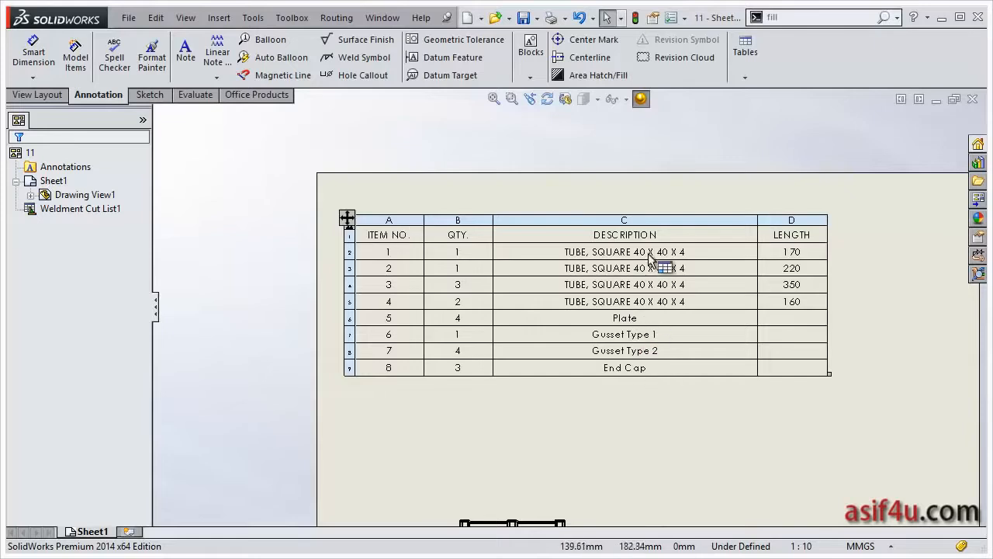
Insert a column to the right of LENGTH in the weldment cut list table and enter COST as its heading.
scroll(632, 340, "down", 1)
scroll(765, 326, "up", 3)
scroll(742, 336, "down", 1)
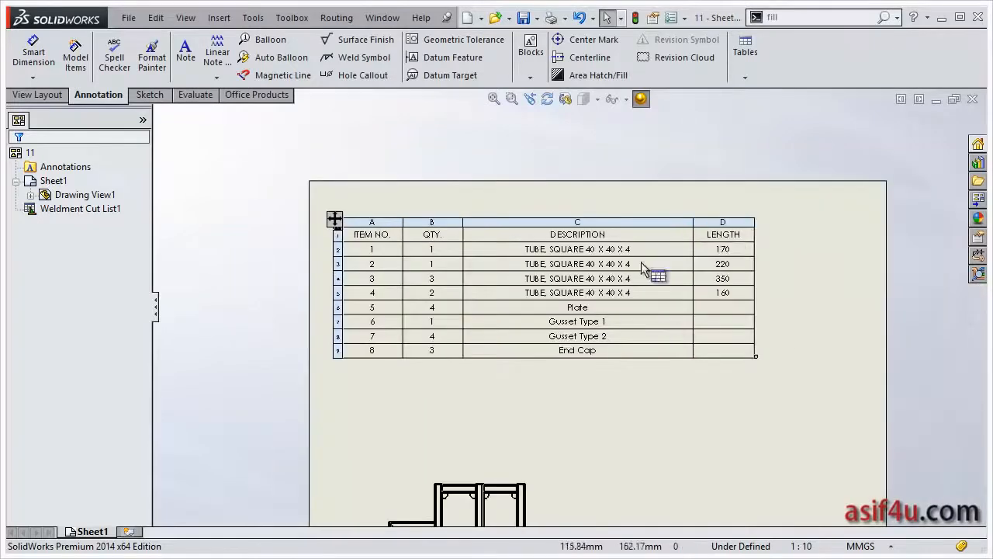
left_click(726, 217)
right_click(727, 217)
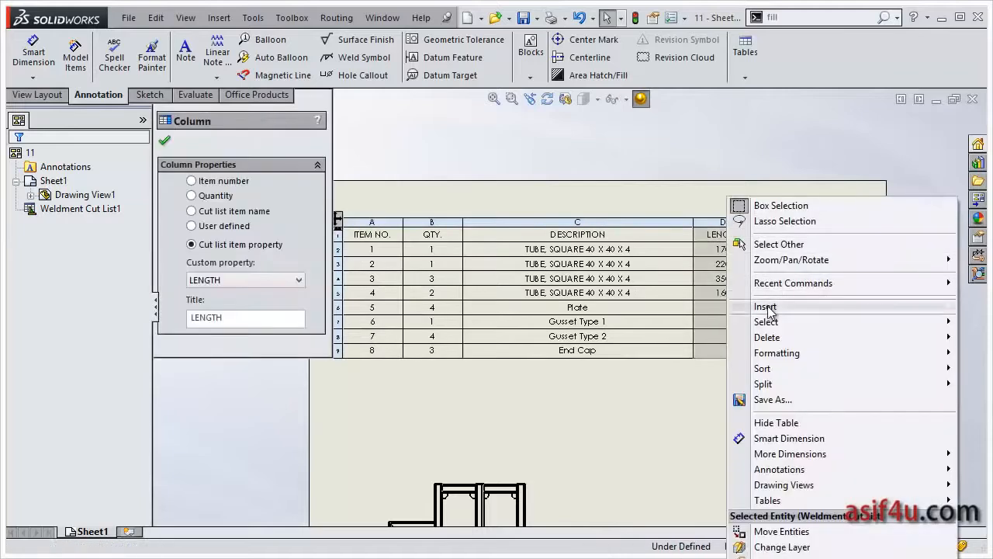
mouse_move(766, 311)
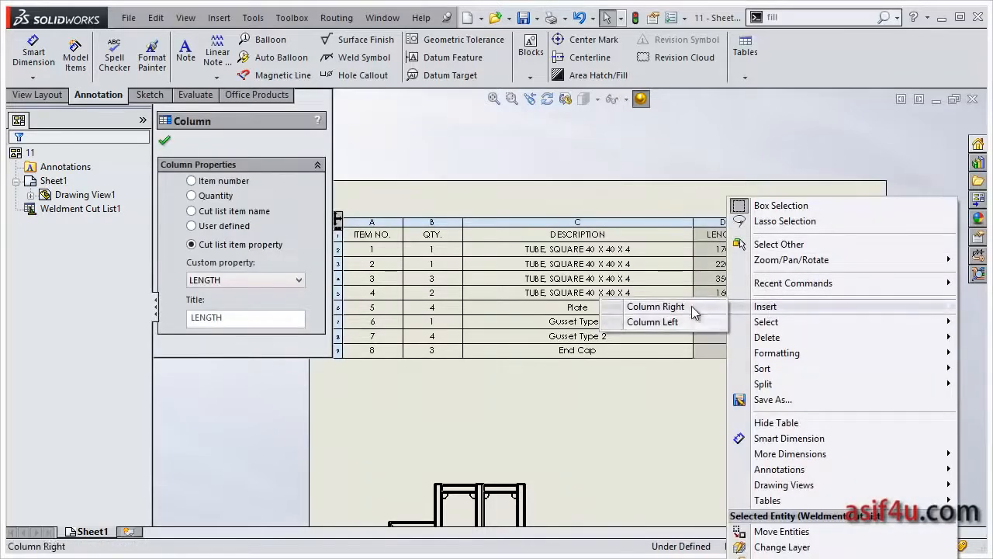
left_click(693, 309)
left_click(791, 235)
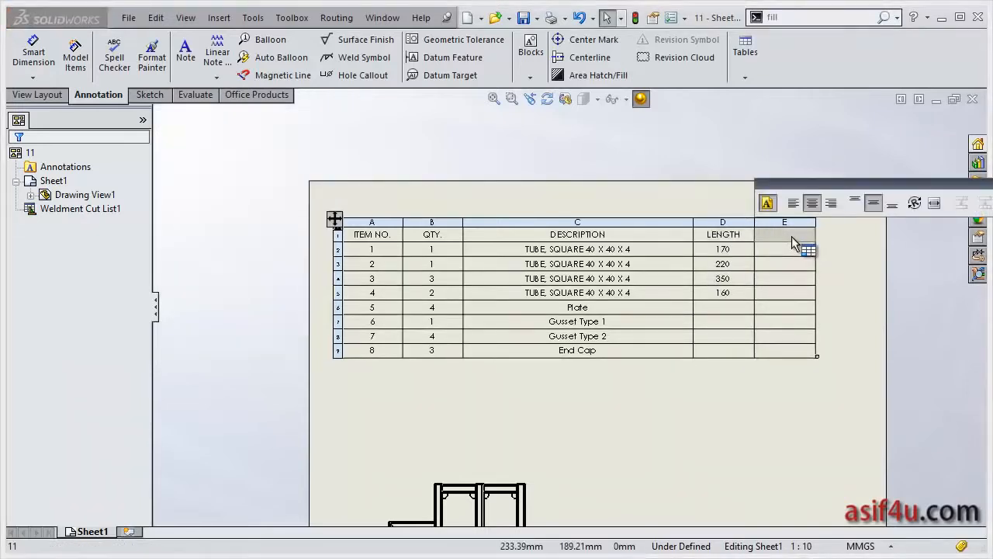
double_click(792, 236)
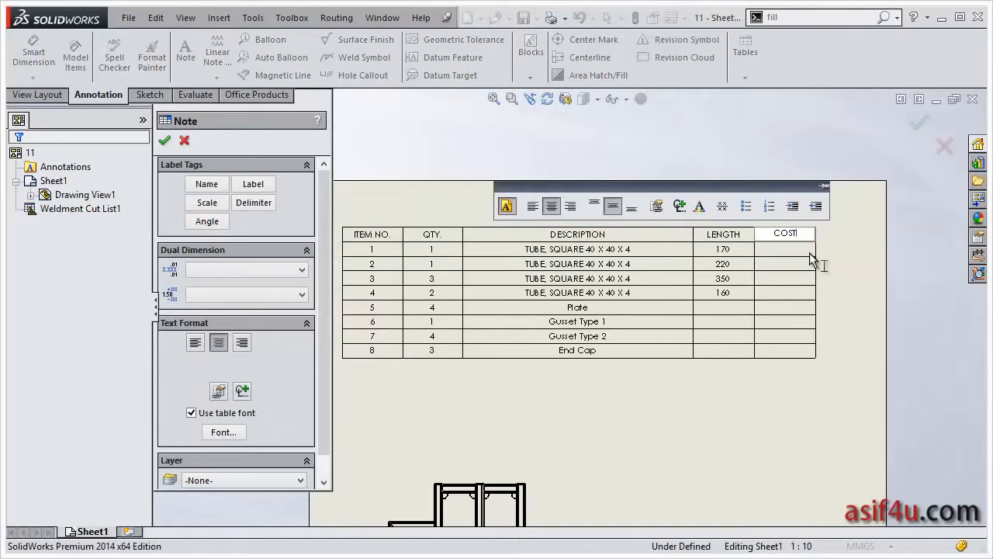
left_click(769, 398)
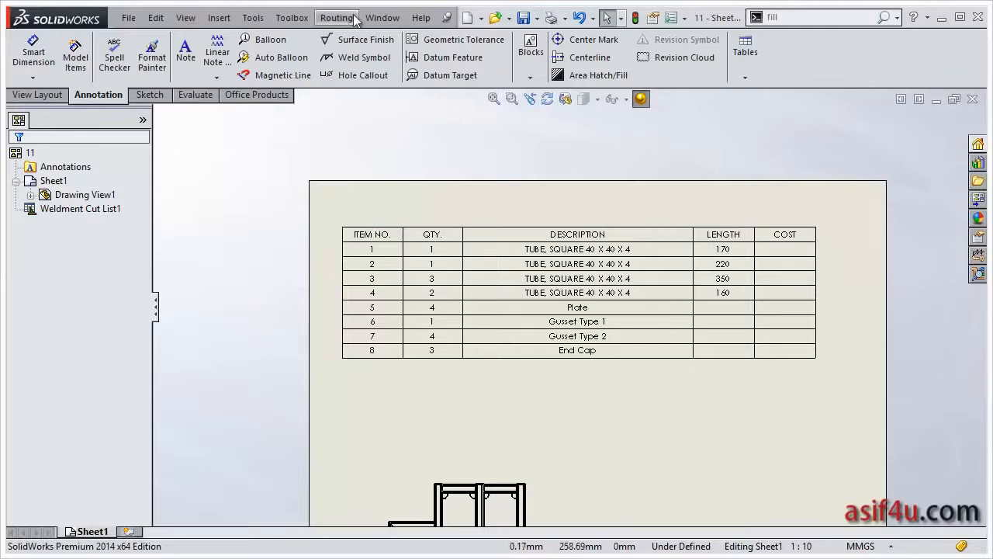
Switch to the part 11 window and collapse the expanded plate, gusset and end cap folders in its cut list.
left_click(382, 18)
left_click(392, 141)
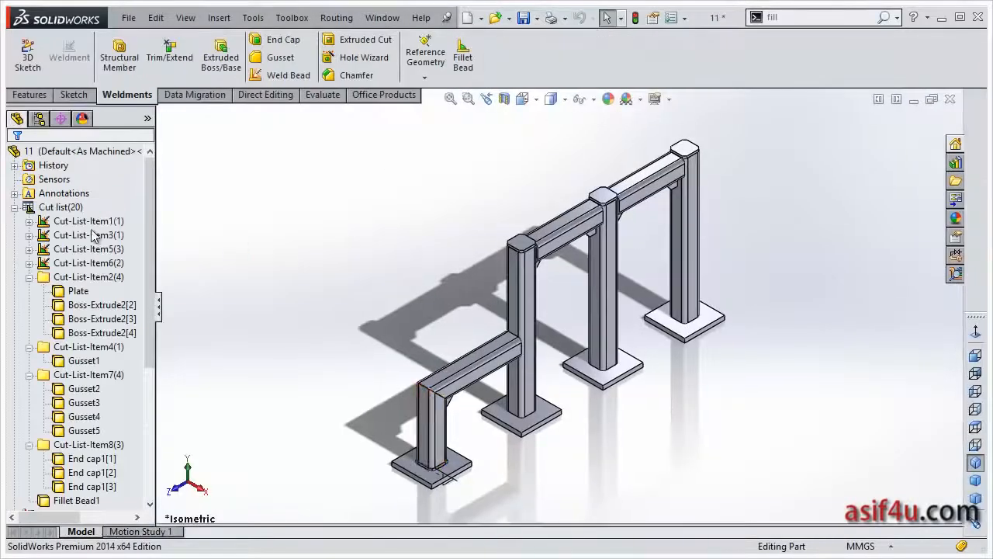
left_click(29, 277)
left_click(30, 291)
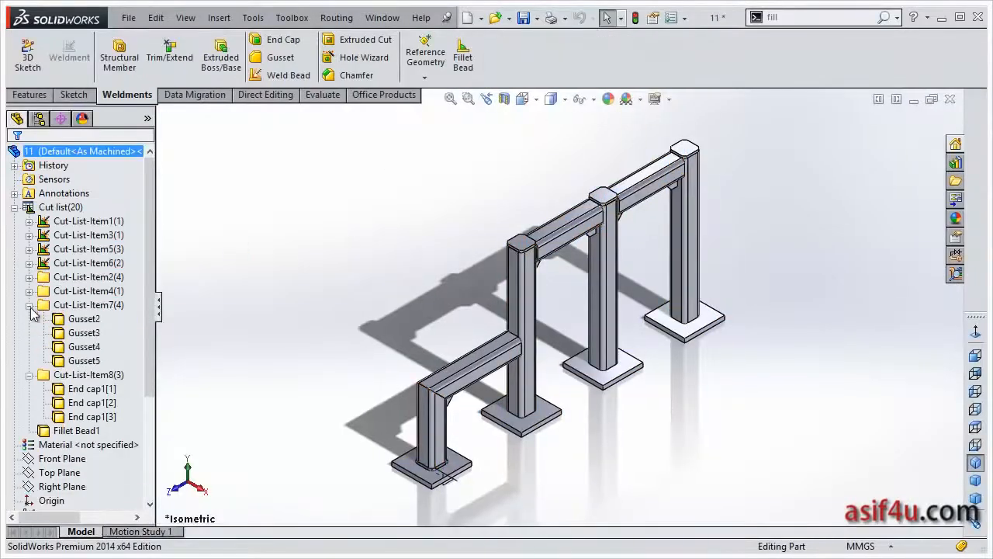
left_click(30, 305)
left_click(30, 319)
Open the cut-list properties for Cut-List-Item1 and name a new property COST.
left_click(76, 208)
right_click(76, 210)
right_click(77, 221)
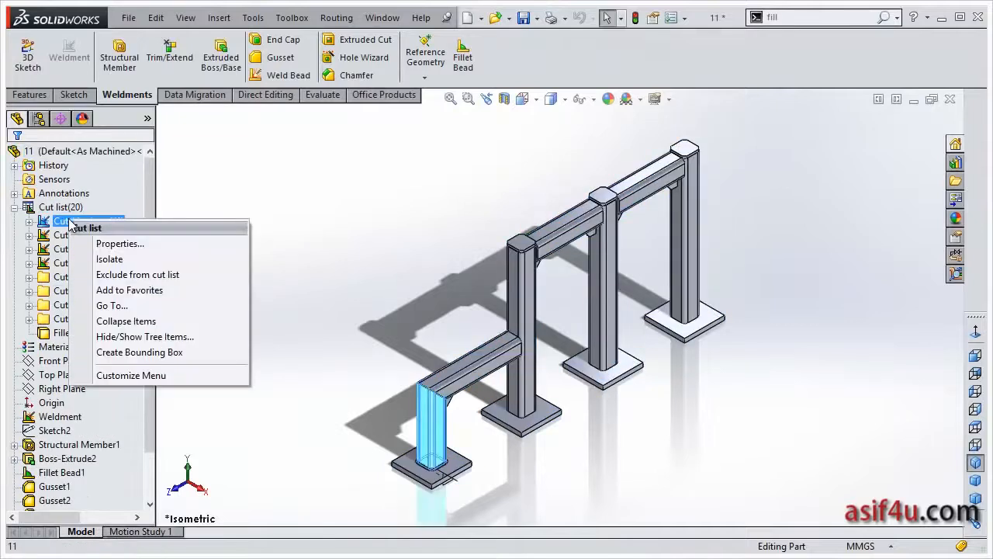
left_click(114, 242)
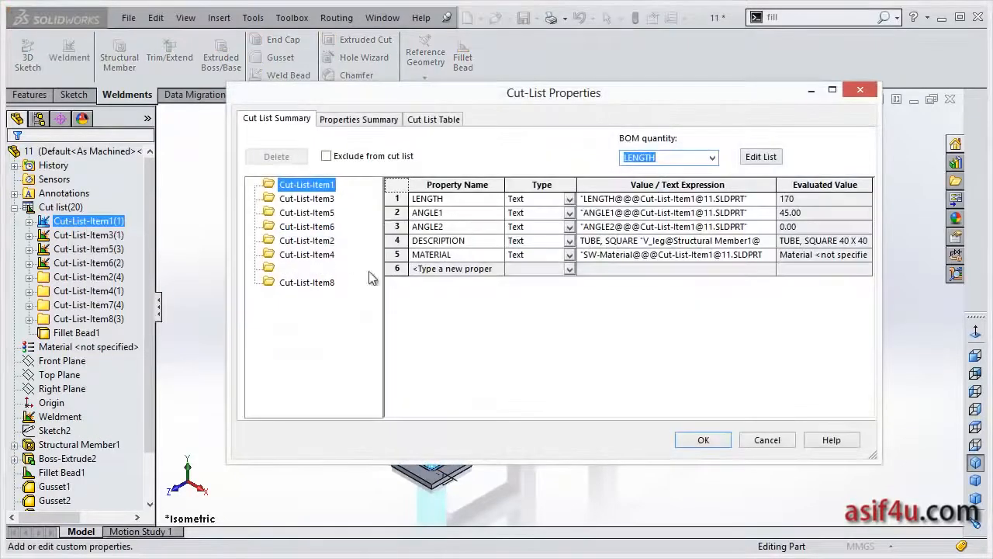
left_click(534, 276)
left_click(485, 270)
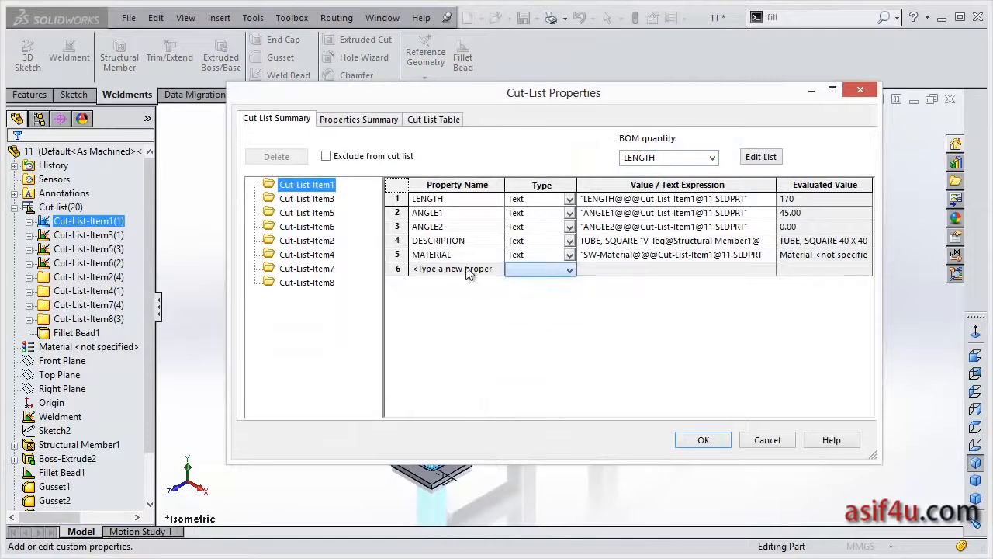
left_click(497, 270)
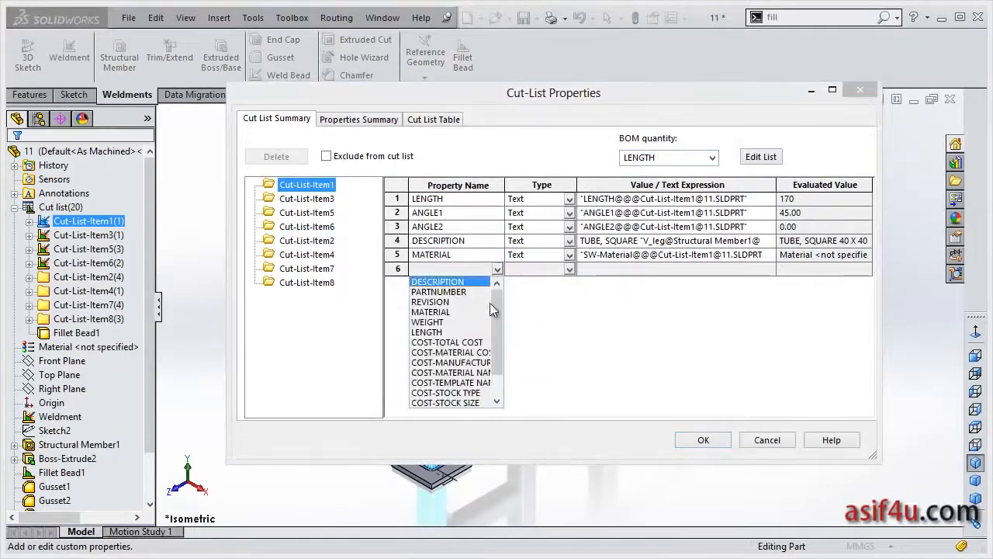
left_click_drag(498, 322, 498, 342)
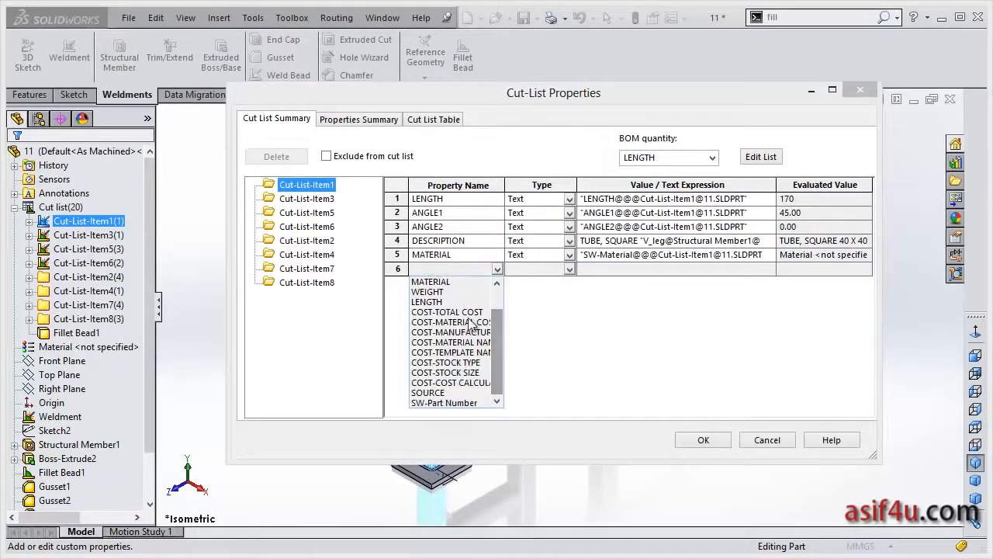
left_click(450, 269)
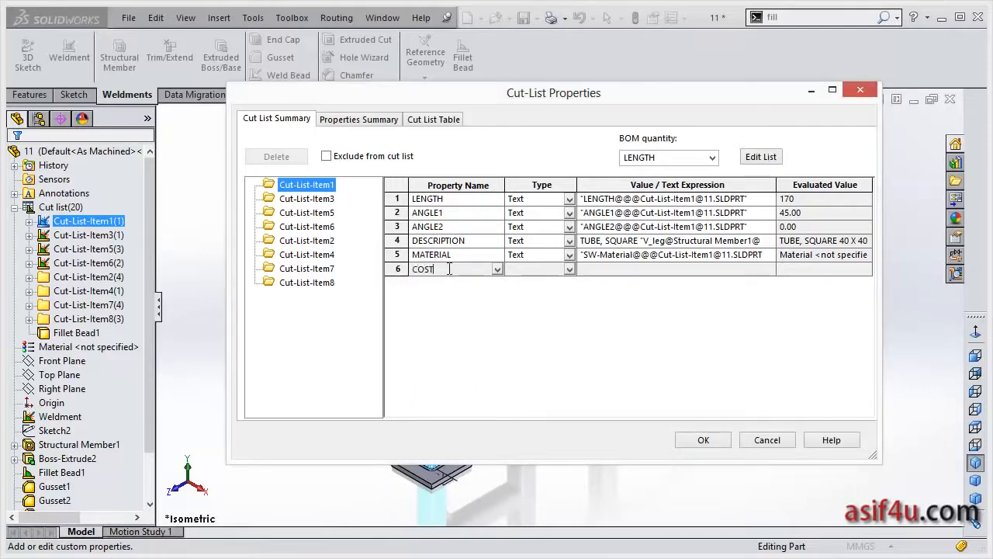
Give Cut-List-Item1's COST property the type Text and the value 50, apply it and return to the drawing.
left_click(569, 268)
left_click(575, 275)
left_click(761, 269)
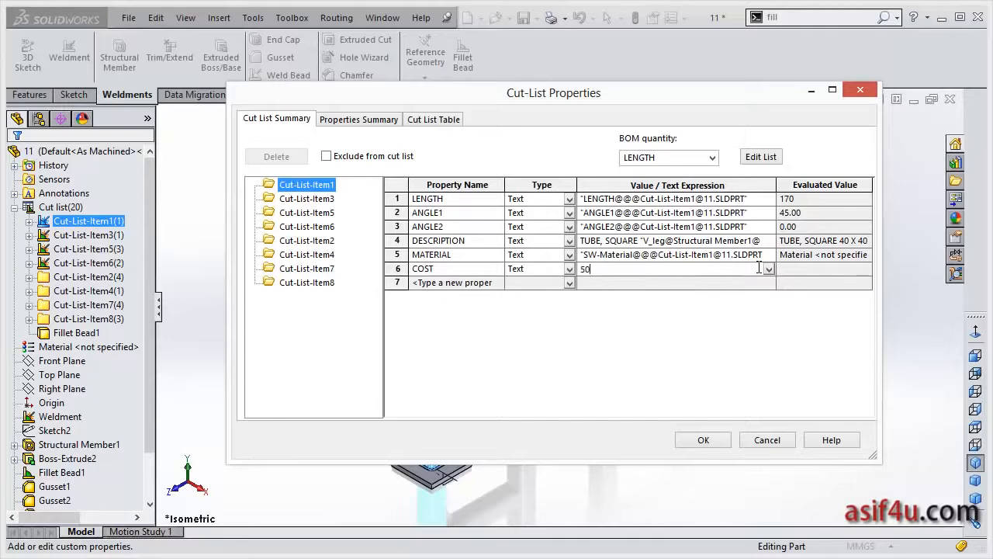
key("Return")
left_click(713, 439)
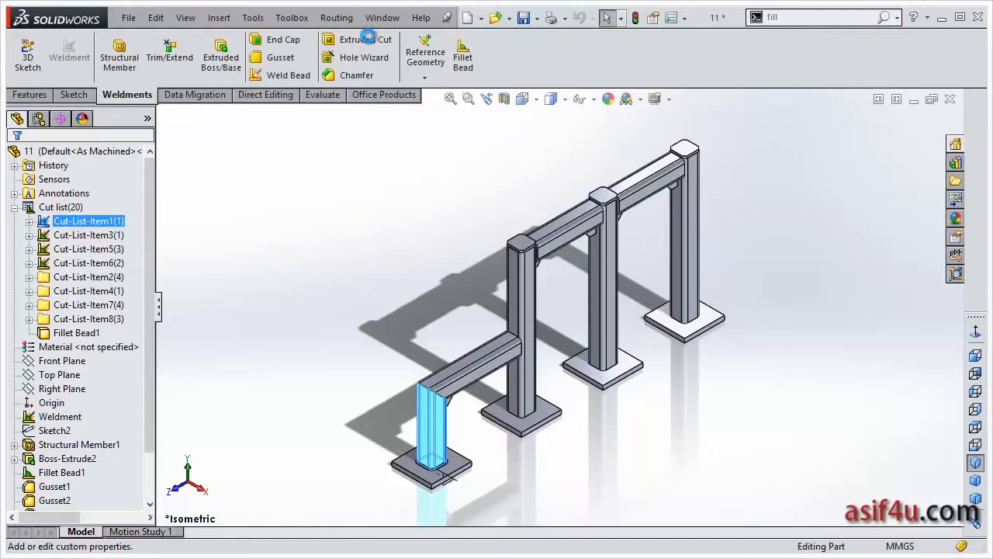
left_click(382, 17)
left_click(403, 168)
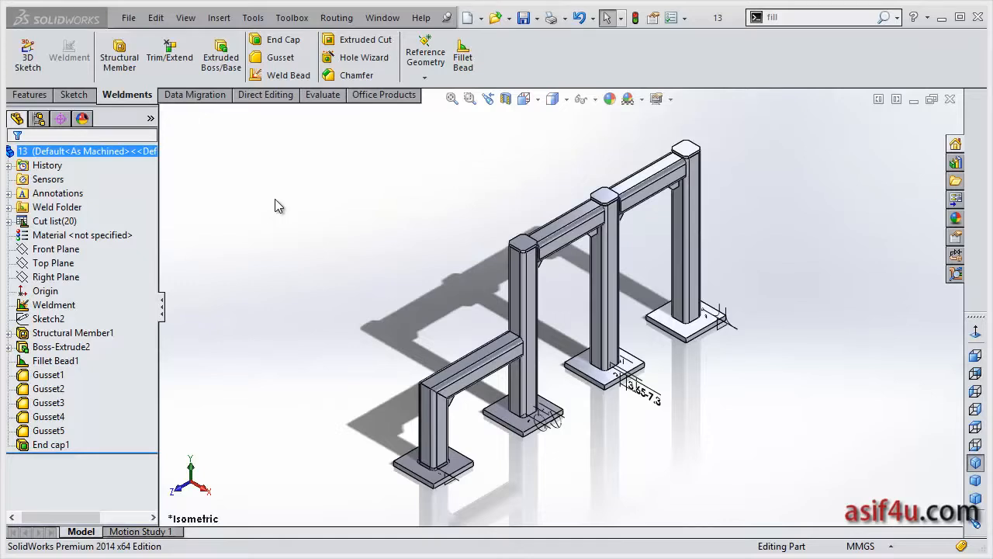
Expand the Weld Folder of part 13, examine the welds it holds, and collapse it again.
left_click(55, 209)
left_click(7, 210)
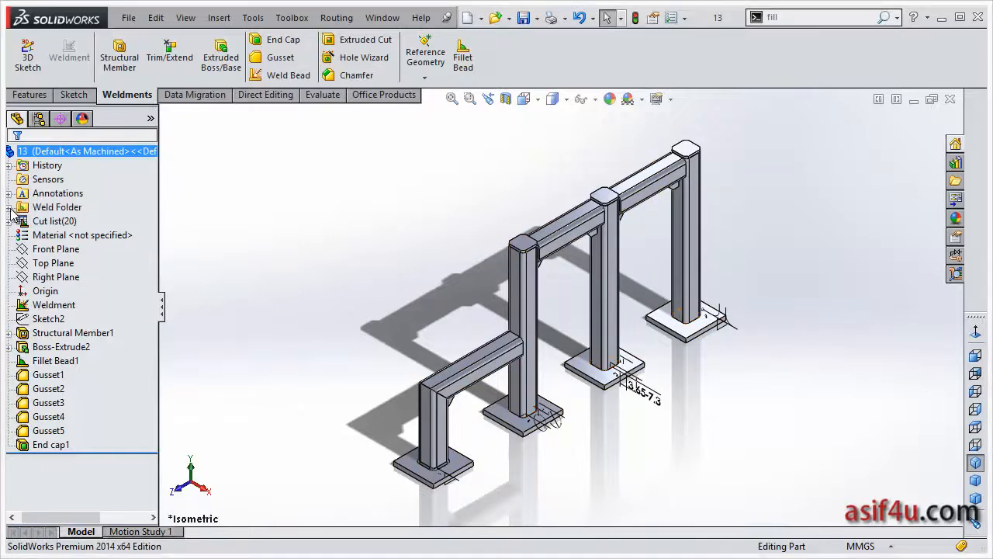
left_click(8, 208)
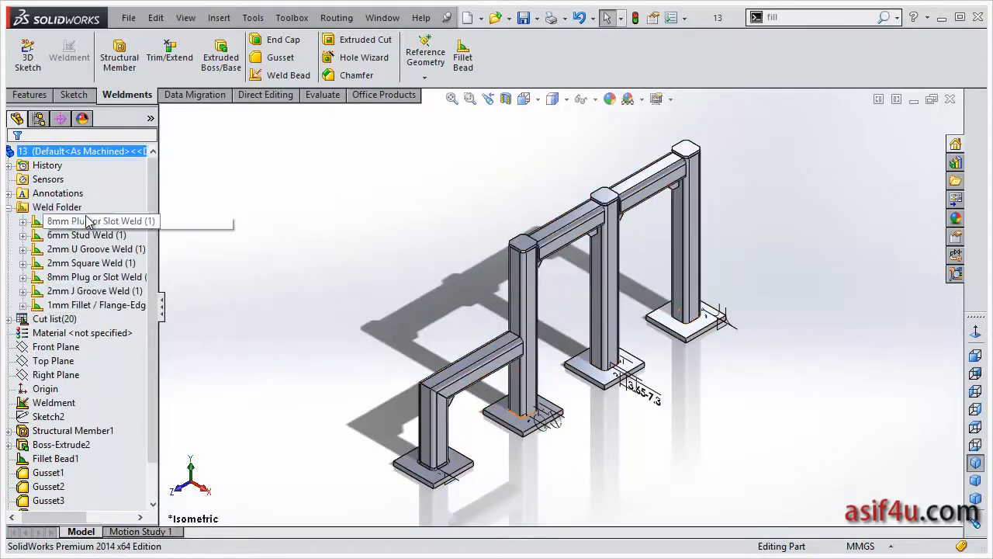
left_click(8, 208)
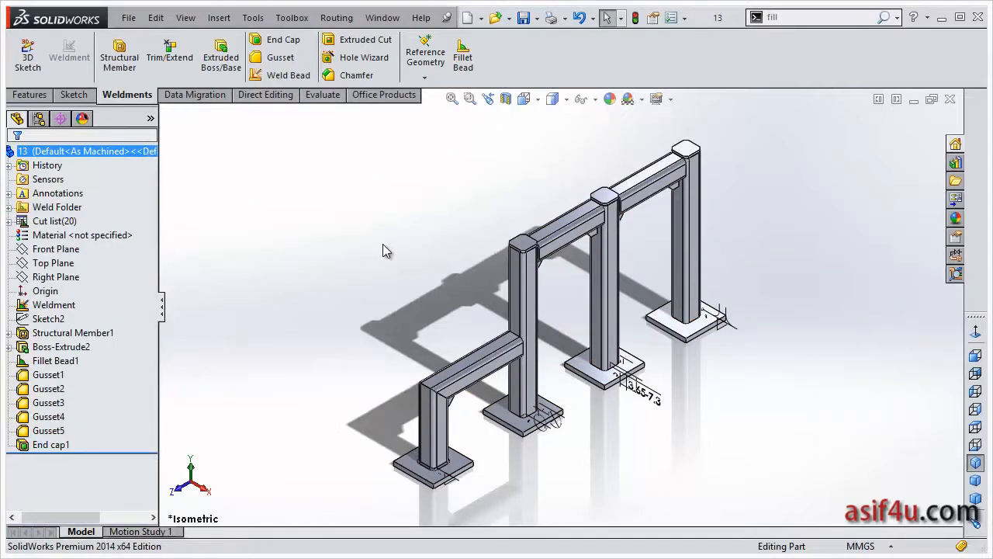
Make a drawing from part 13 on a 279.40 × 215.90 mm custom sheet and place only its Right view on the lower left.
left_click(129, 17)
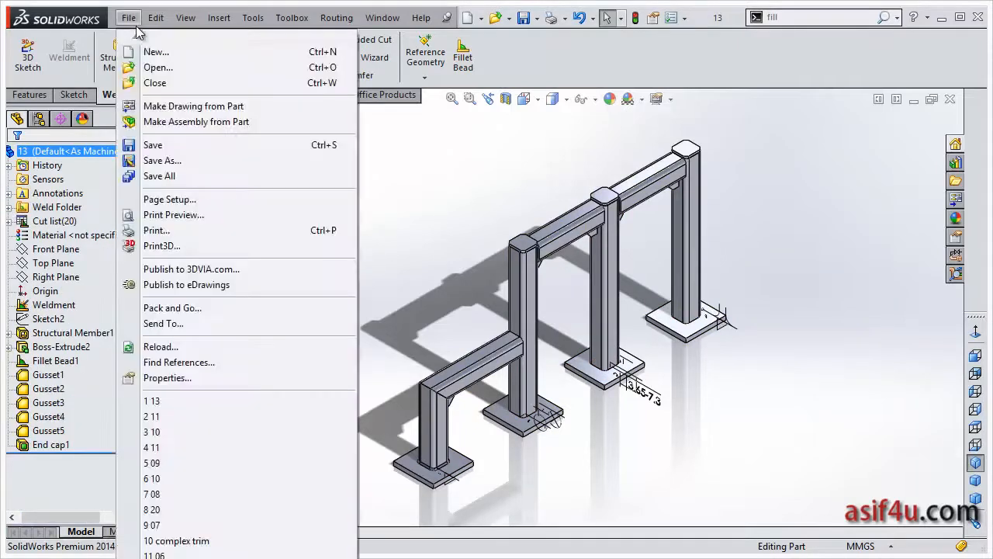
left_click(157, 107)
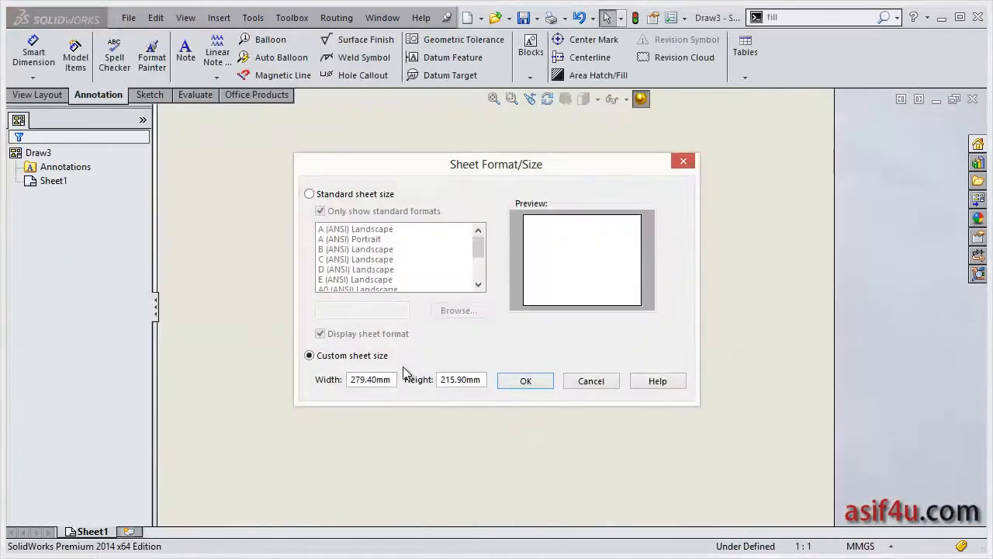
left_click(518, 380)
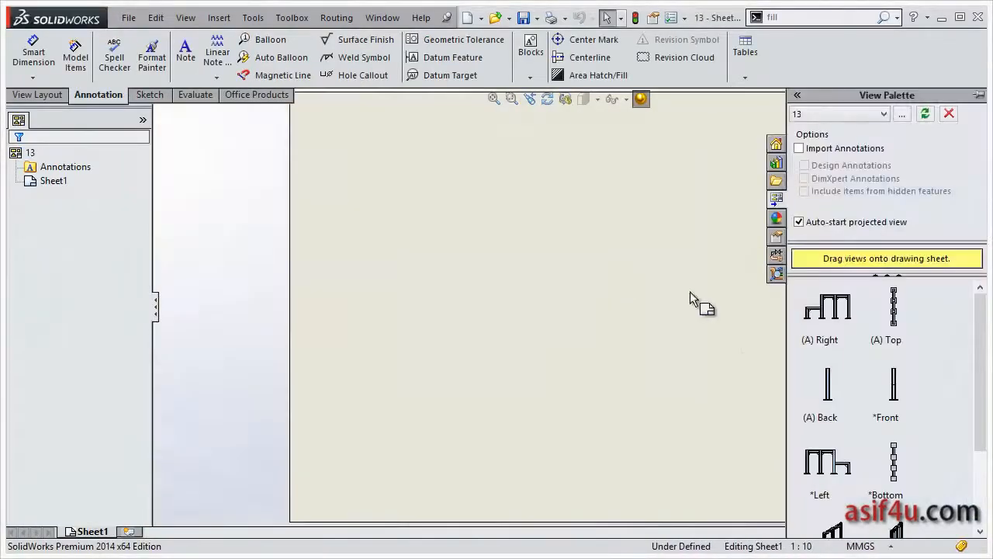
left_click_drag(832, 326, 437, 427)
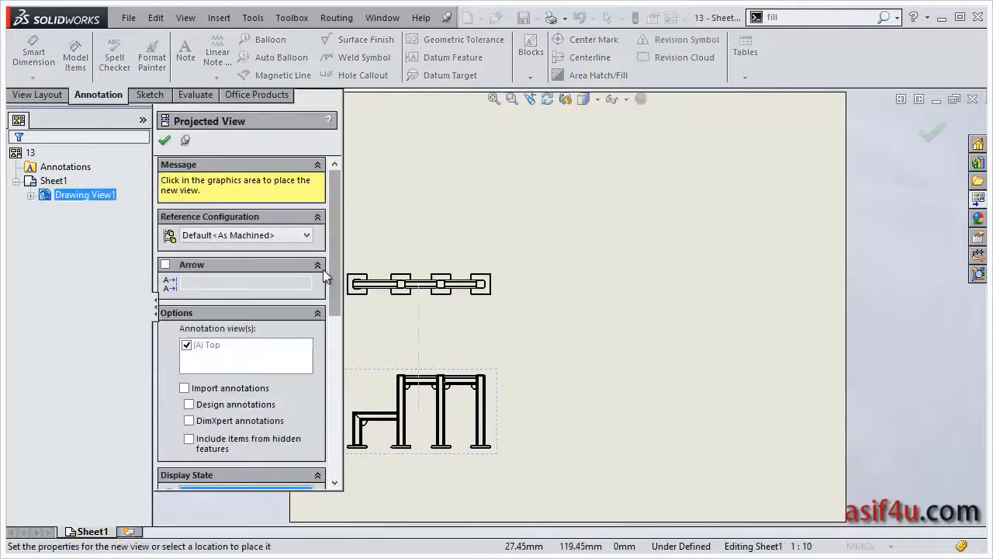
key("Escape")
Set the placed drawing view to a custom scale of 1:4.
left_click(372, 395)
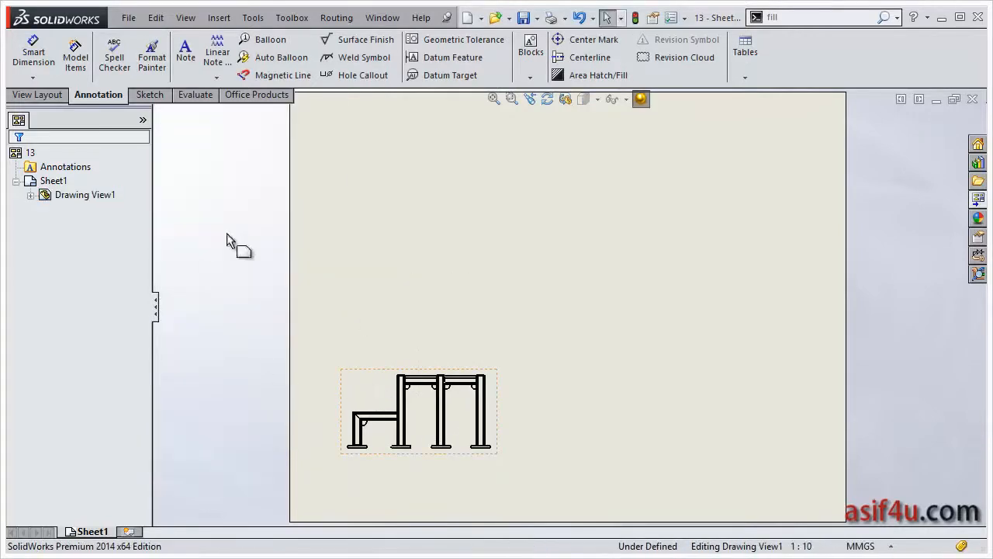
left_click_drag(338, 226, 336, 409)
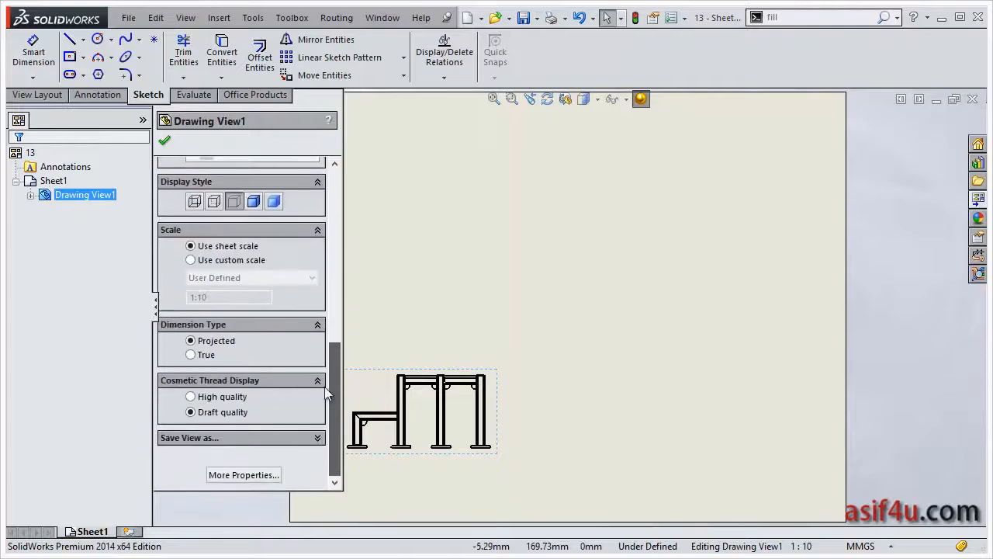
left_click(237, 260)
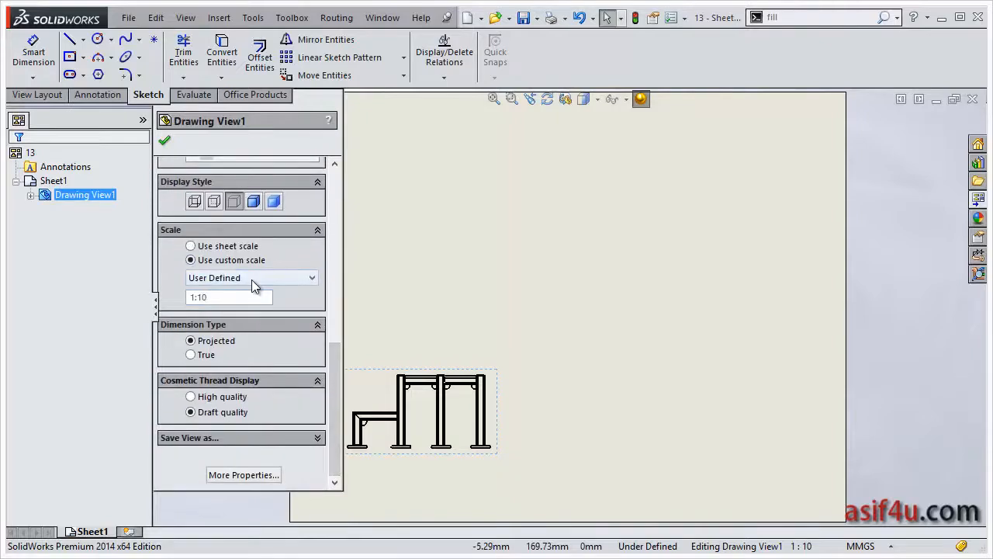
left_click(252, 277)
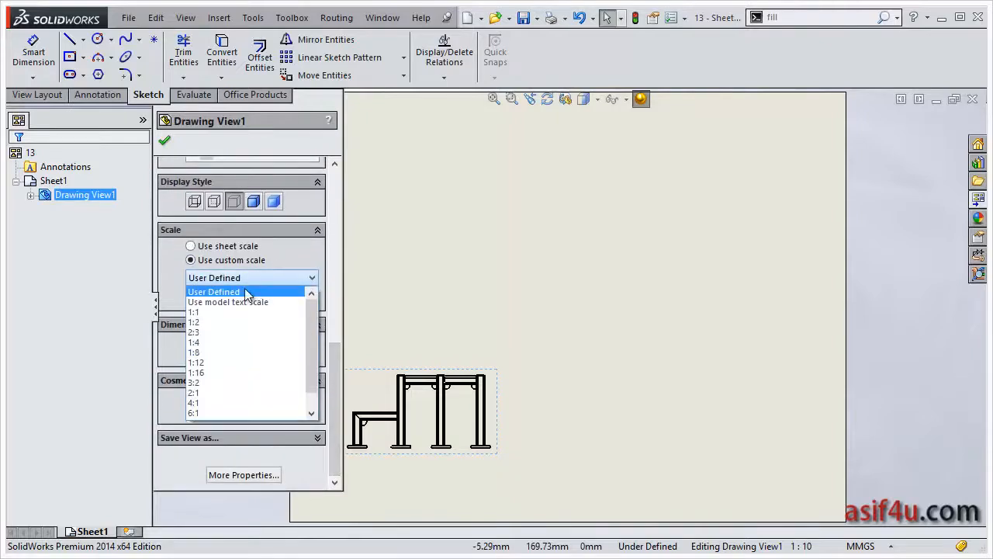
left_click(236, 340)
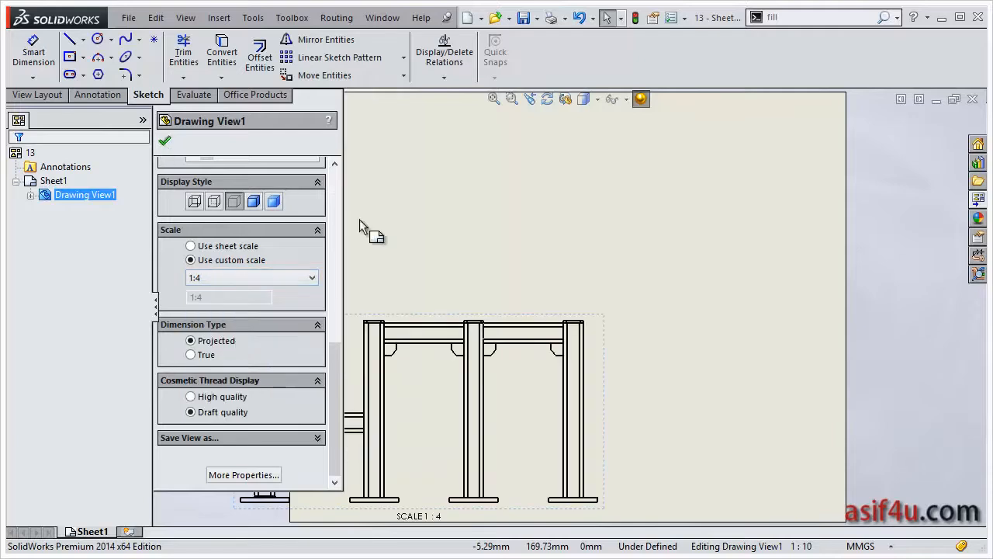
left_click(165, 141)
Nudge the drawing view to the right until the whole frame lies inside the sheet border.
left_click(596, 378)
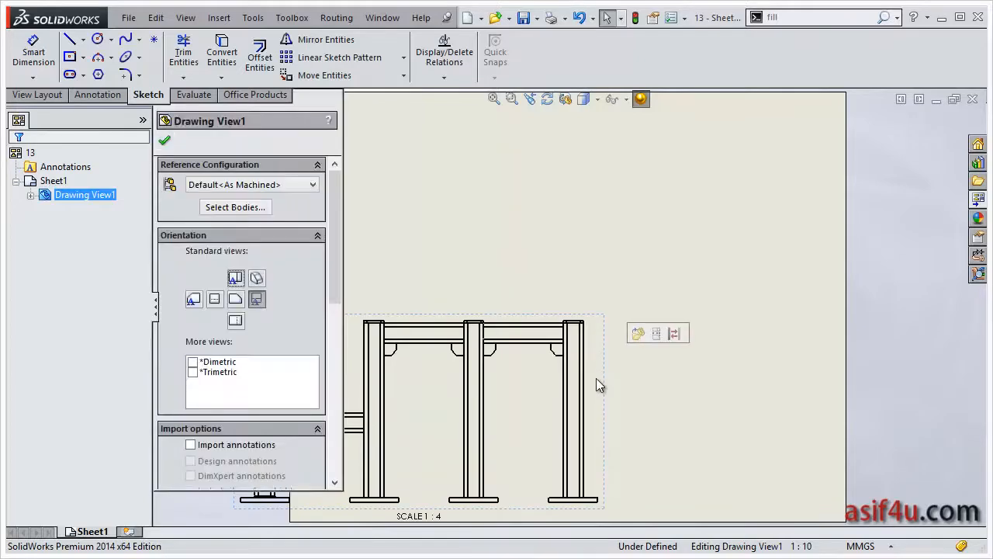
key("Right")
key("Right")
left_click(913, 236)
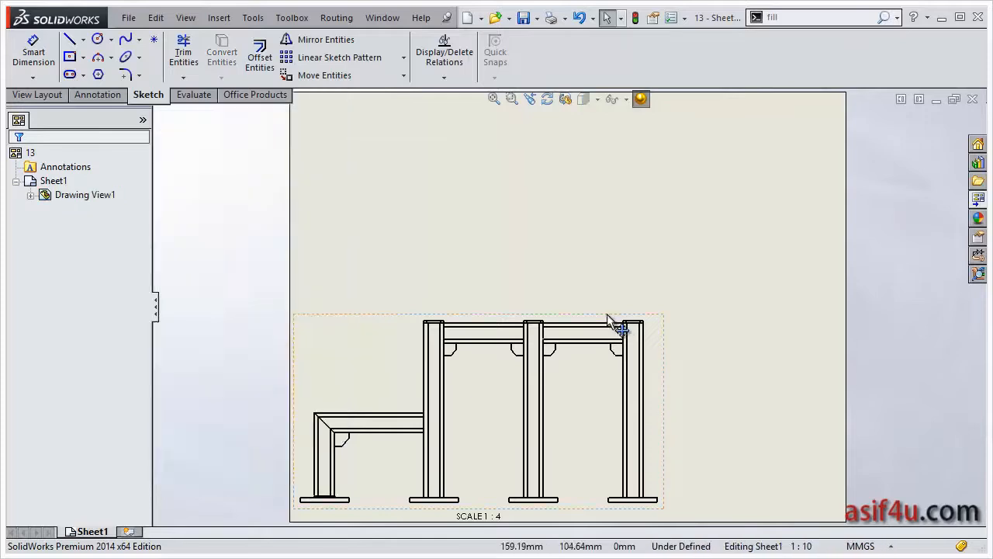
scroll(583, 267, "up", 3)
scroll(583, 240, "up", 1)
scroll(583, 240, "down", 1)
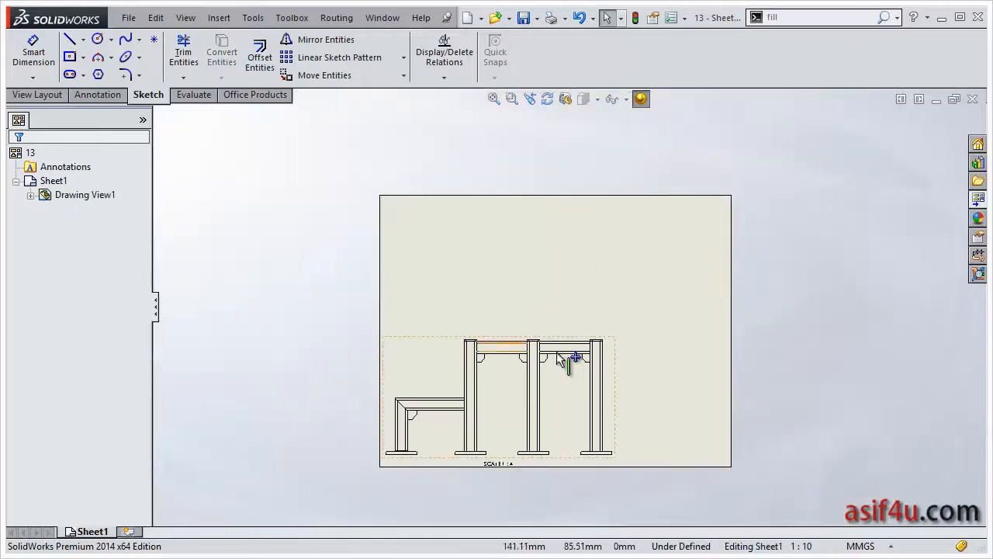
scroll(543, 286, "up", 1)
scroll(576, 312, "down", 3)
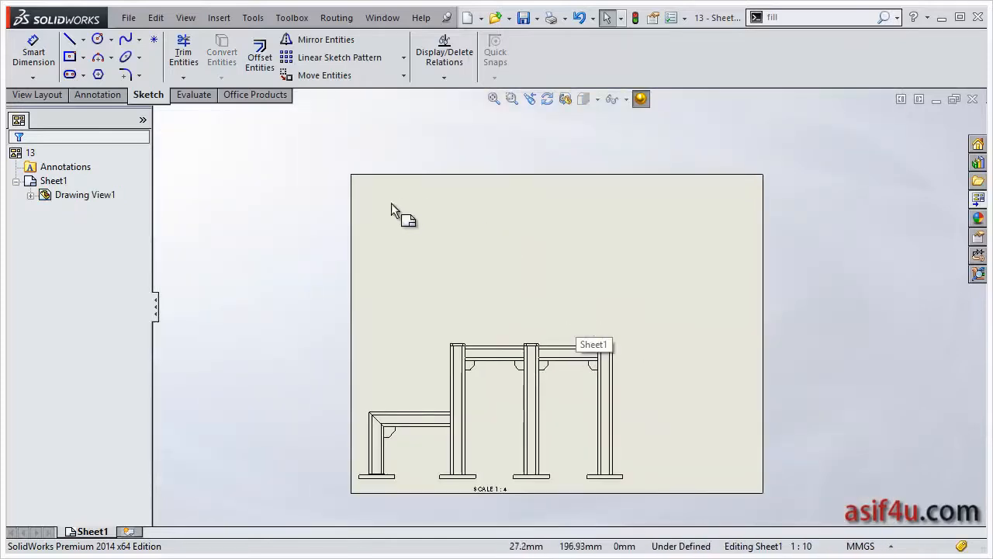
Insert a weld table for the frame view with the weldtable-standard template and place it in the sheet's upper left area above the view.
left_click(441, 360)
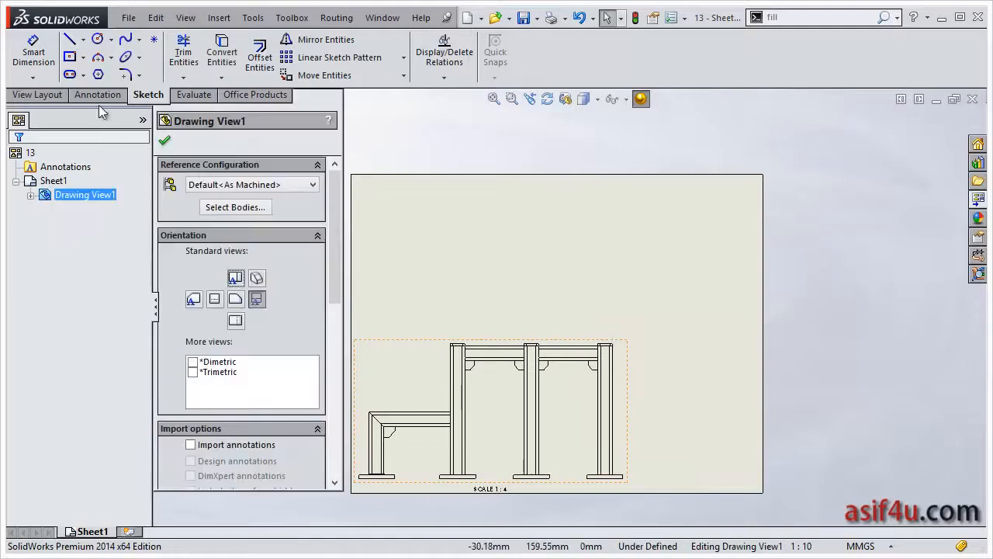
left_click(91, 96)
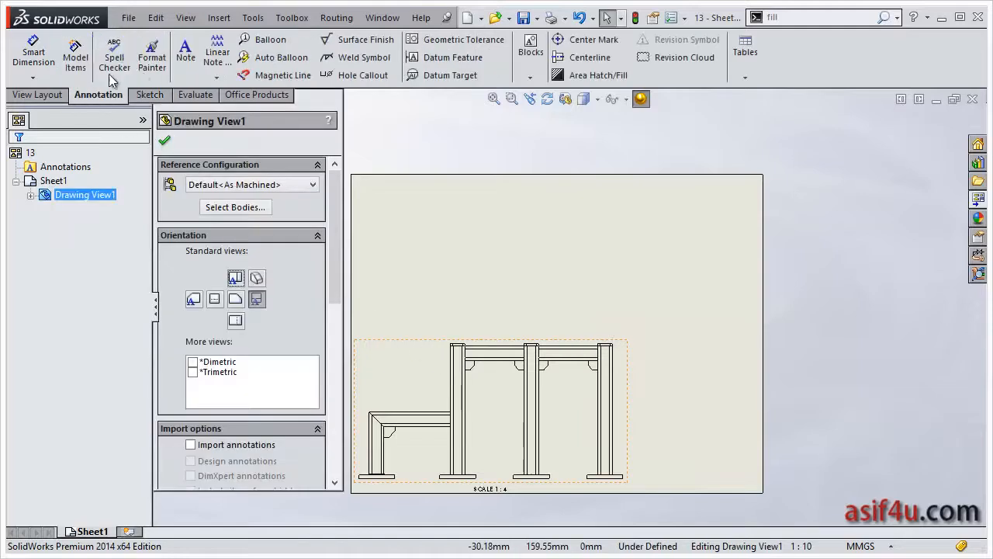
left_click(754, 67)
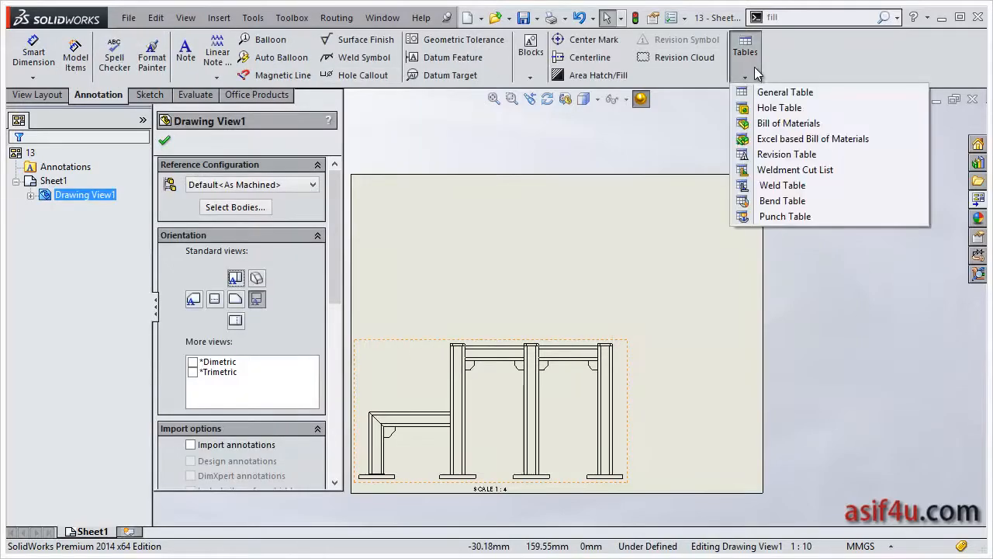
left_click(782, 186)
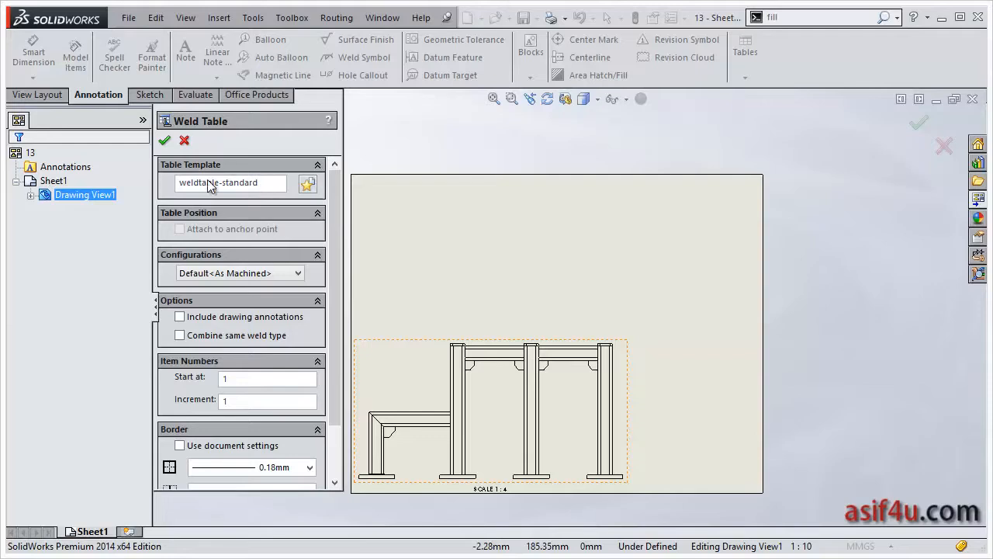
mouse_move(332, 233)
left_mouse_down()
mouse_move(335, 308)
mouse_move(343, 225)
left_mouse_up()
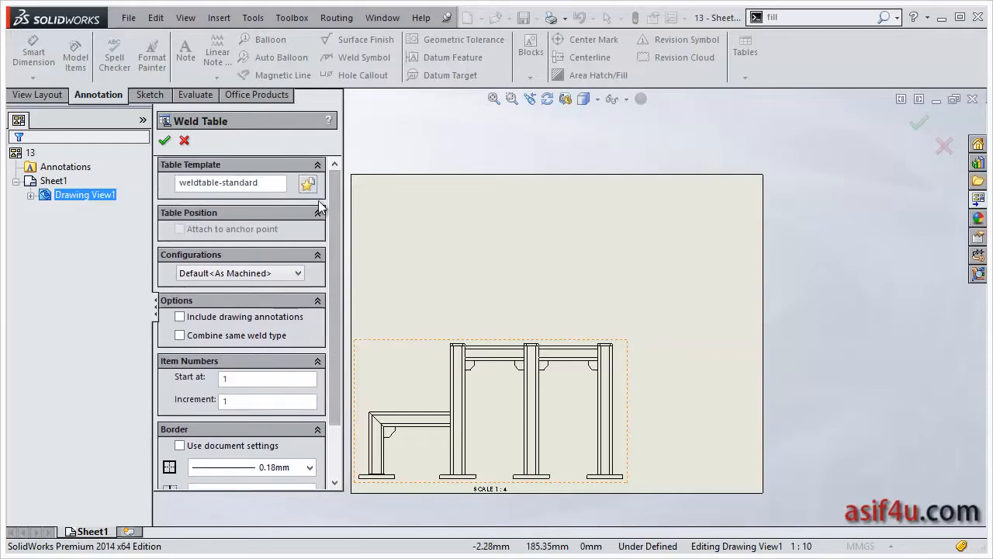
left_click(164, 143)
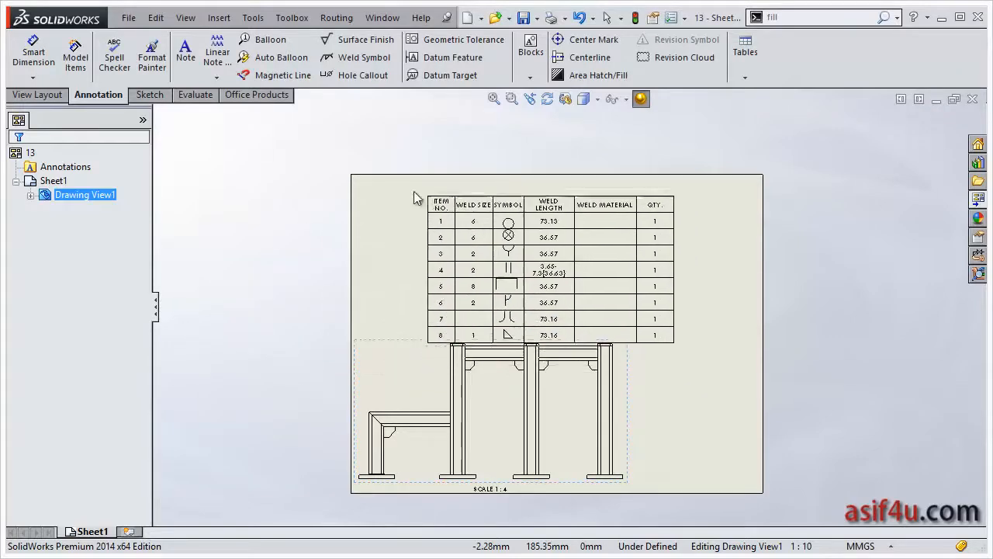
left_click(378, 178)
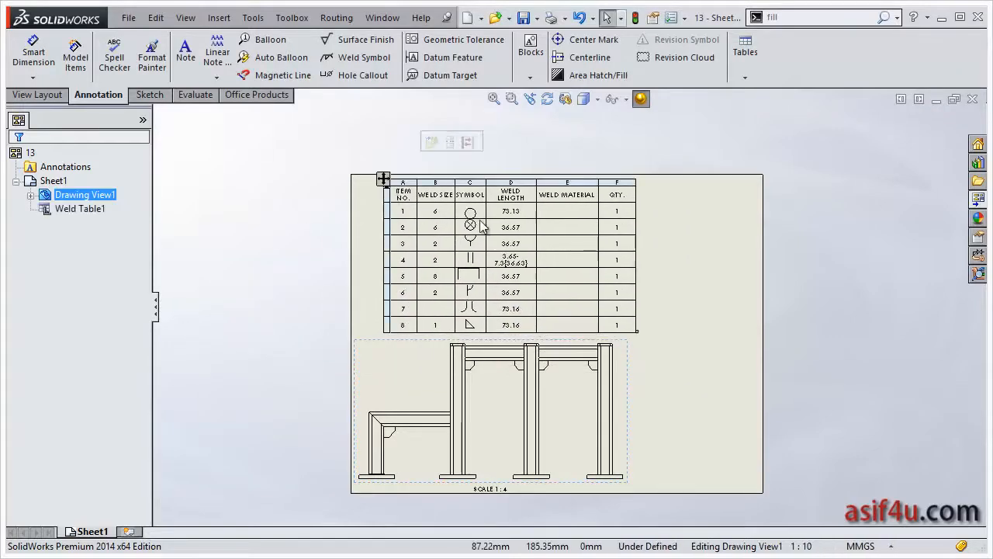
Examine the weld table's sizes, symbols, lengths and quantities, and look through the frame view's properties.
scroll(376, 178, "down", 2)
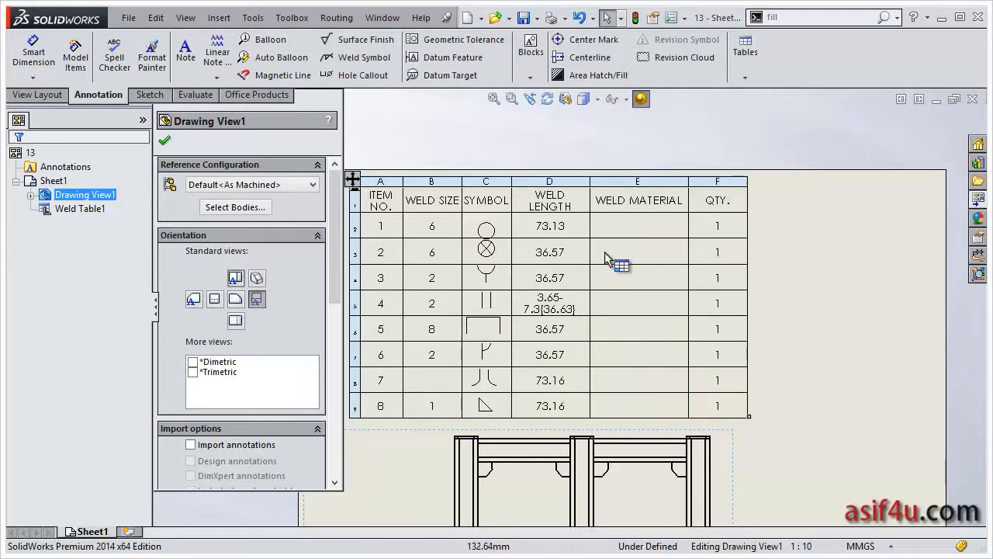
scroll(606, 259, "up", 1)
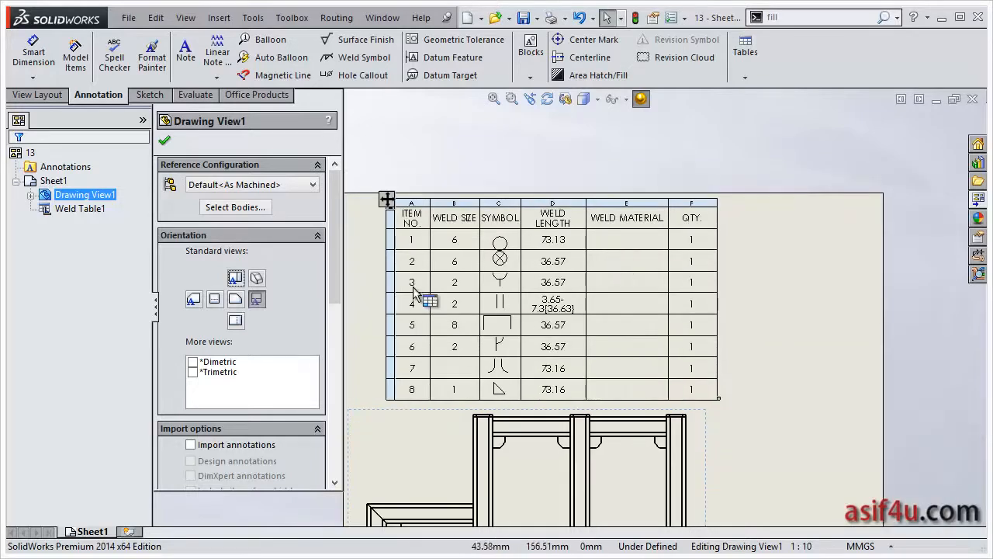
left_click(164, 140)
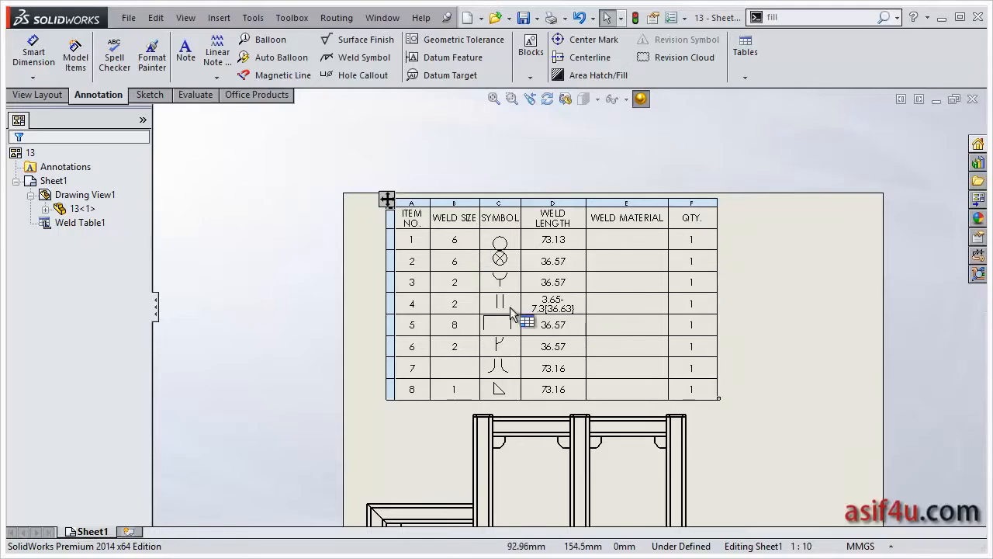
scroll(548, 351, "down", 2)
scroll(499, 261, "up", 5)
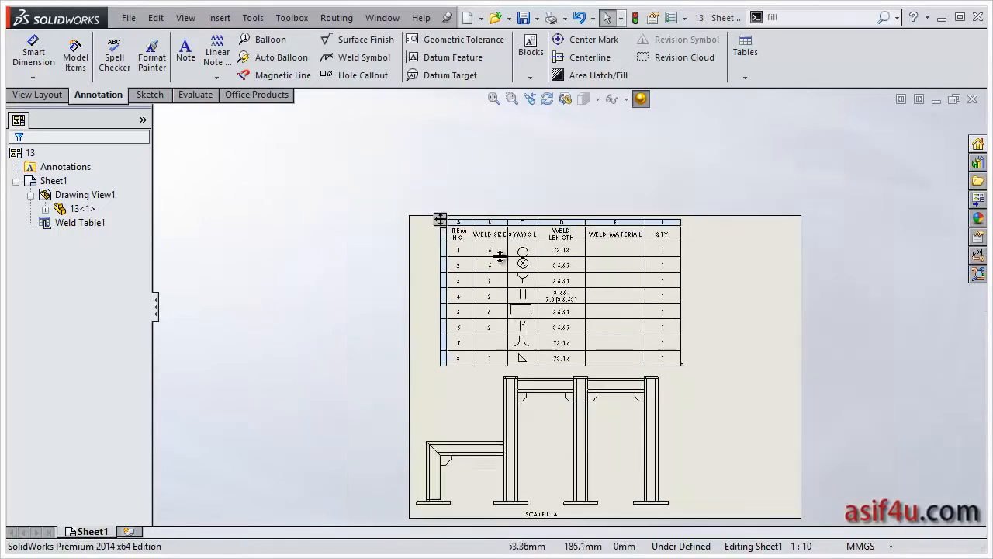
scroll(549, 376, "down", 3)
left_click(536, 388)
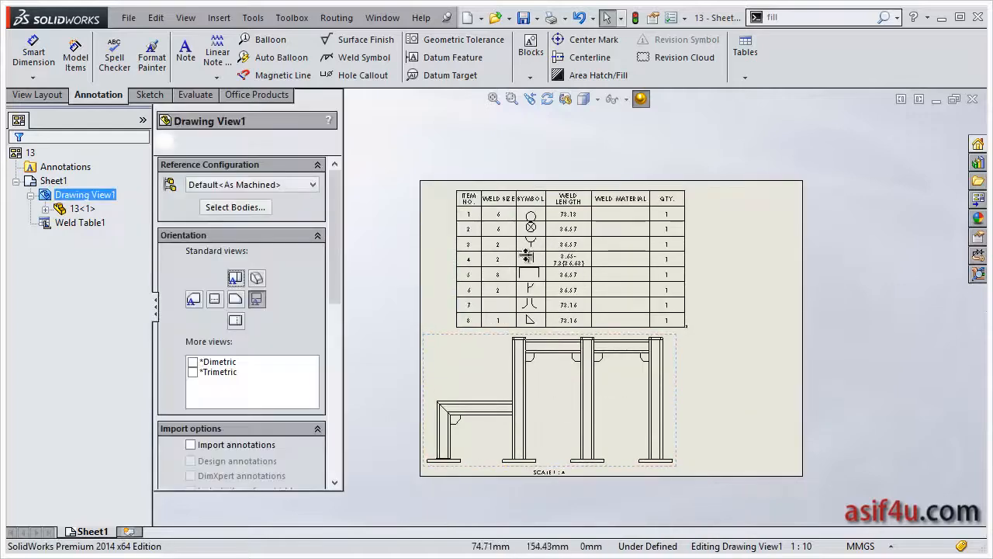
left_click_drag(337, 245, 345, 377)
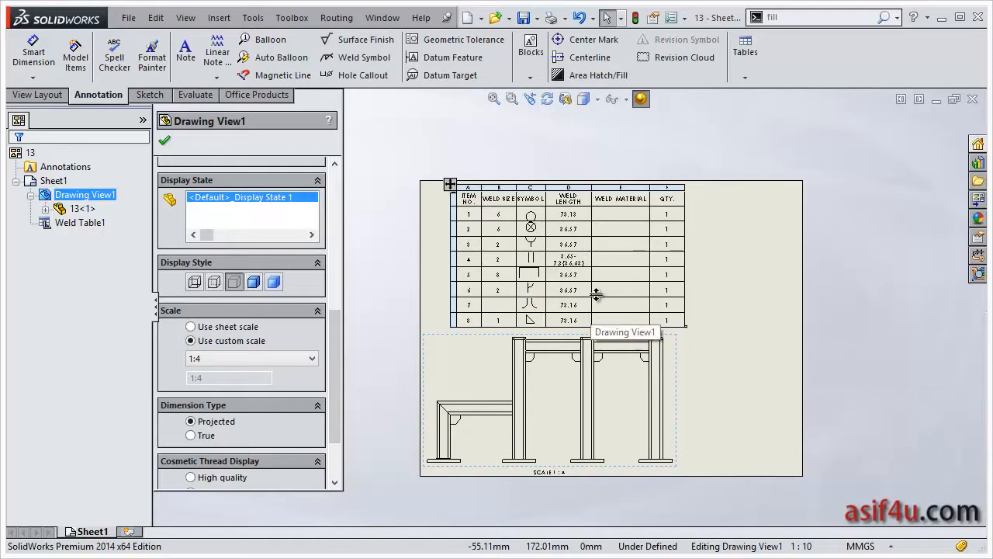
left_click(165, 140)
scroll(633, 262, "down", 3)
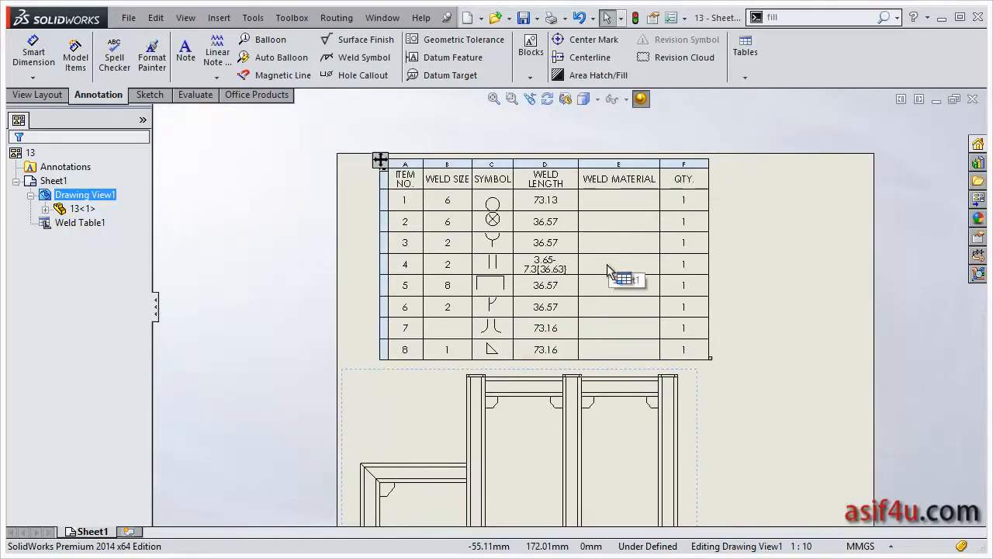
scroll(608, 272, "up", 2)
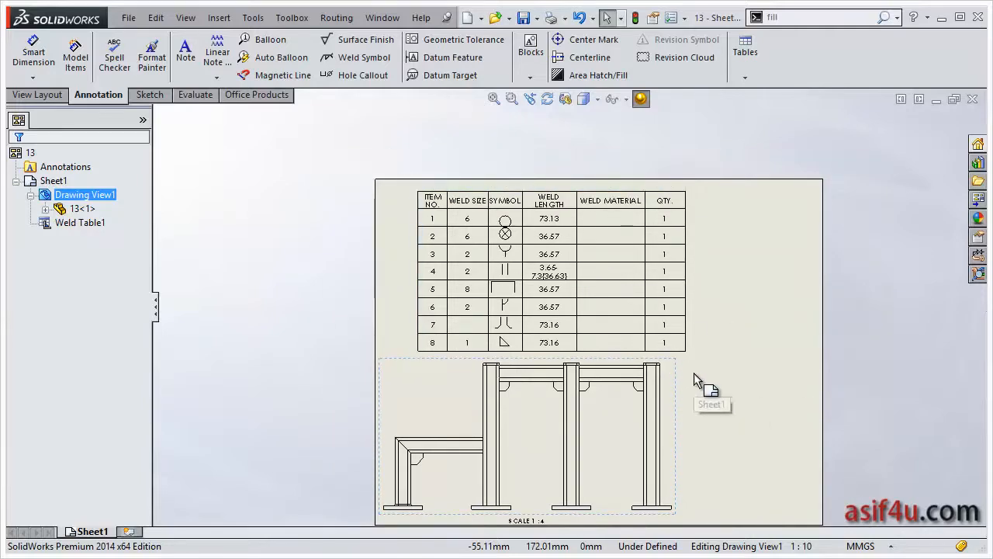
scroll(693, 372, "up", 3)
scroll(615, 368, "down", 3)
Change the frame view's orientation to Isometric.
left_click(614, 375)
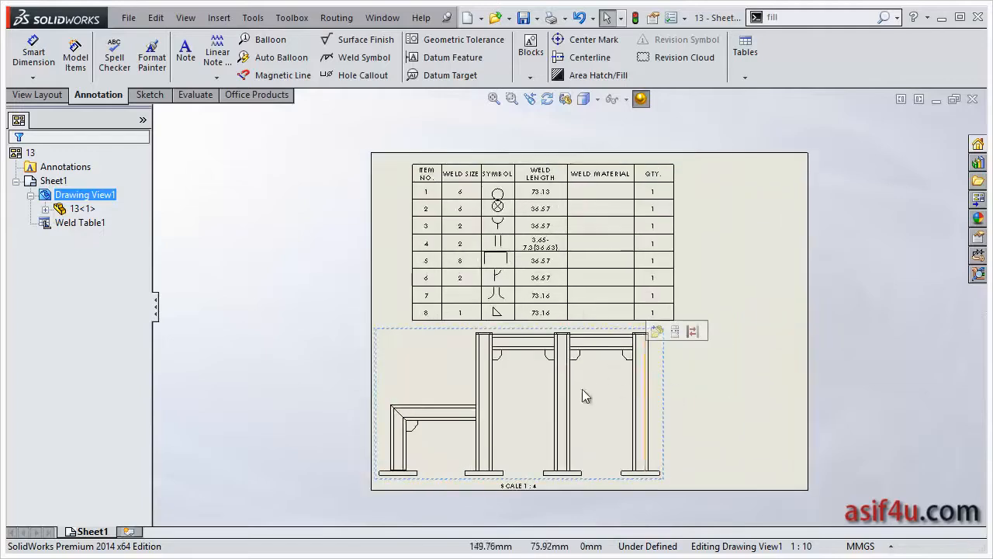
left_click(657, 380)
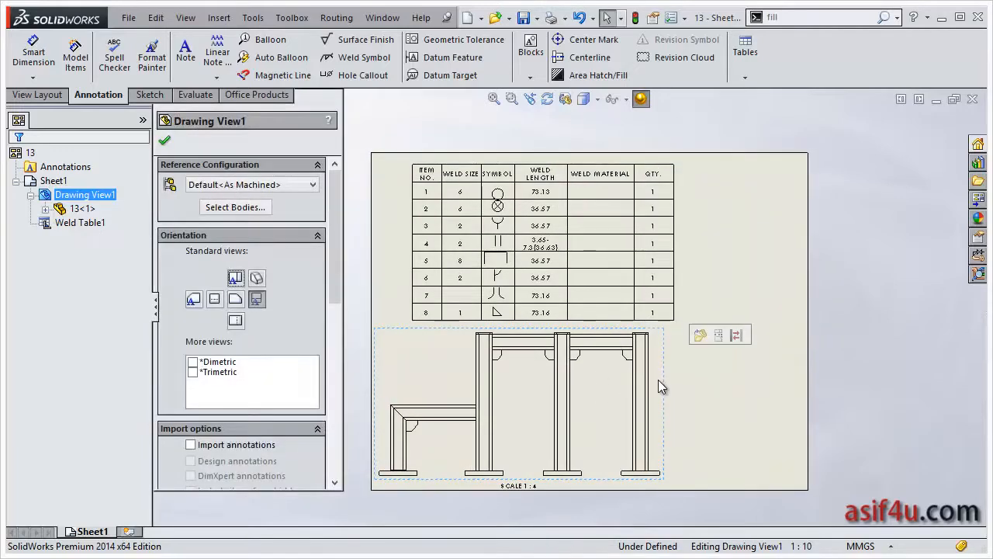
left_click(257, 278)
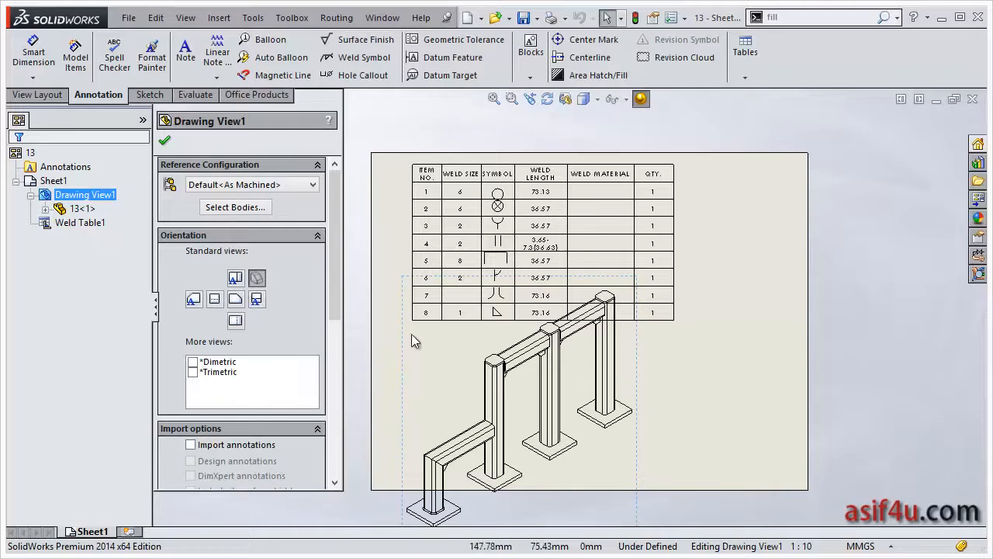
Set the isometric view's custom scale to 1:8 and move it into the sheet's empty lower right area.
left_click_drag(332, 272, 332, 419)
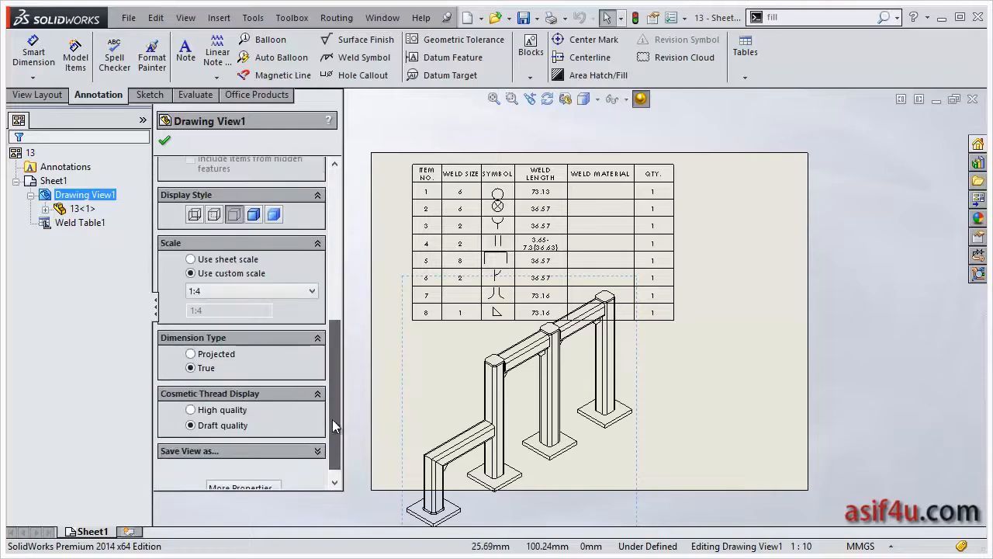
left_click(229, 291)
left_click(226, 345)
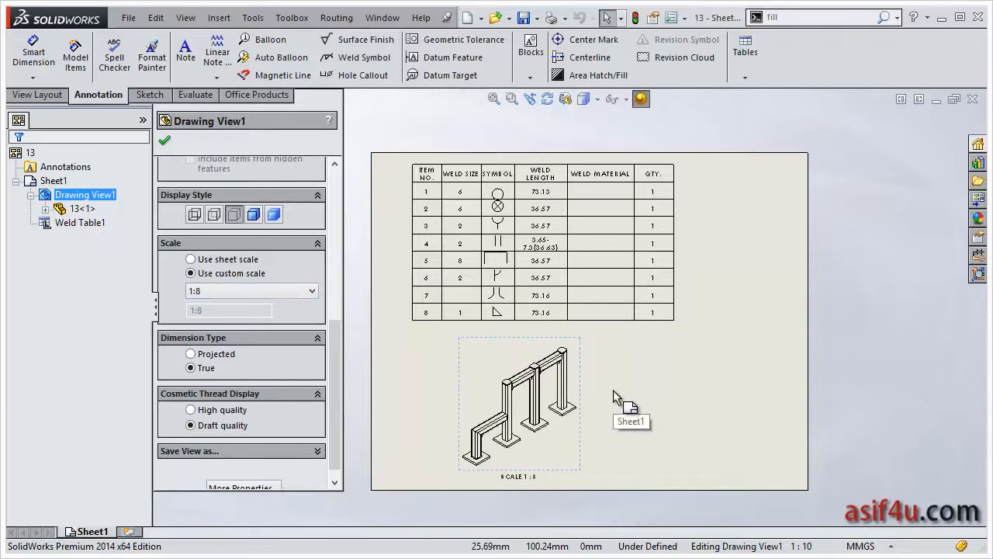
left_click_drag(576, 448, 761, 434)
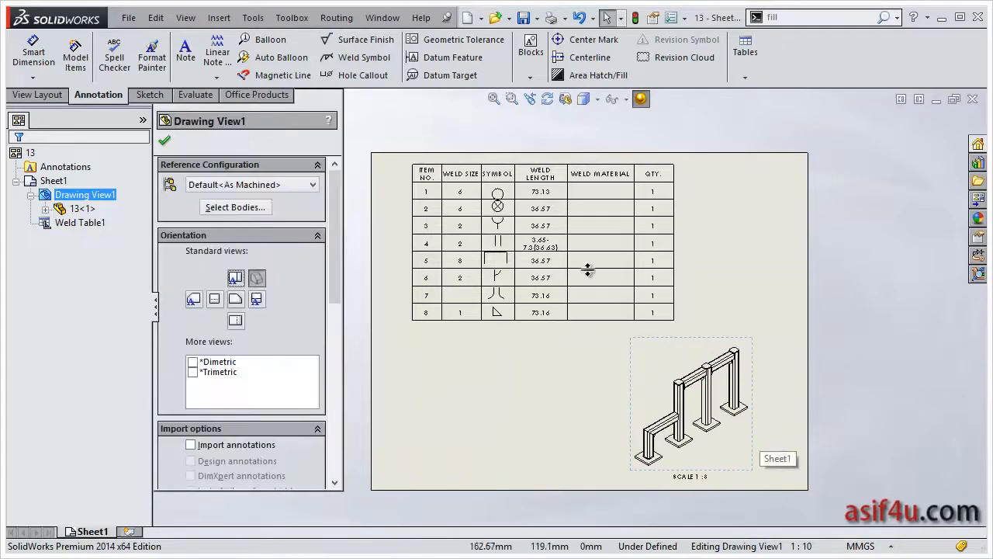
left_click(880, 248)
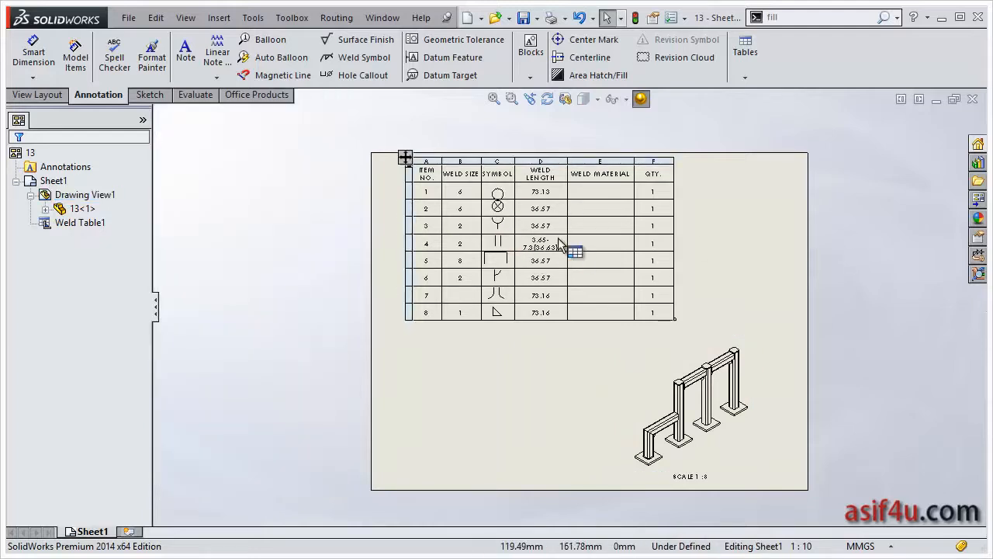
Insert model items into the isometric view, including weld symbols, caterpillars and end treatments.
scroll(570, 267, "down", 2)
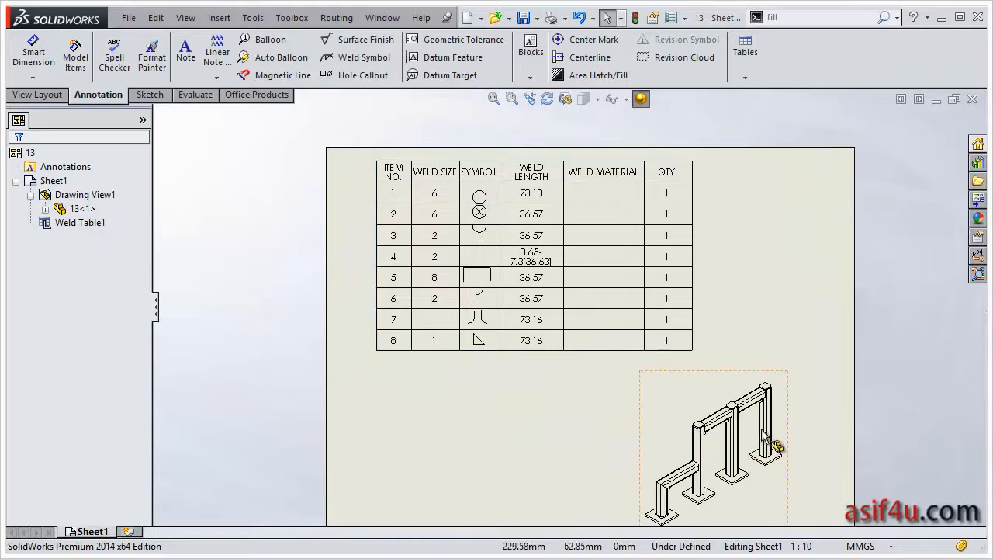
left_click(664, 402)
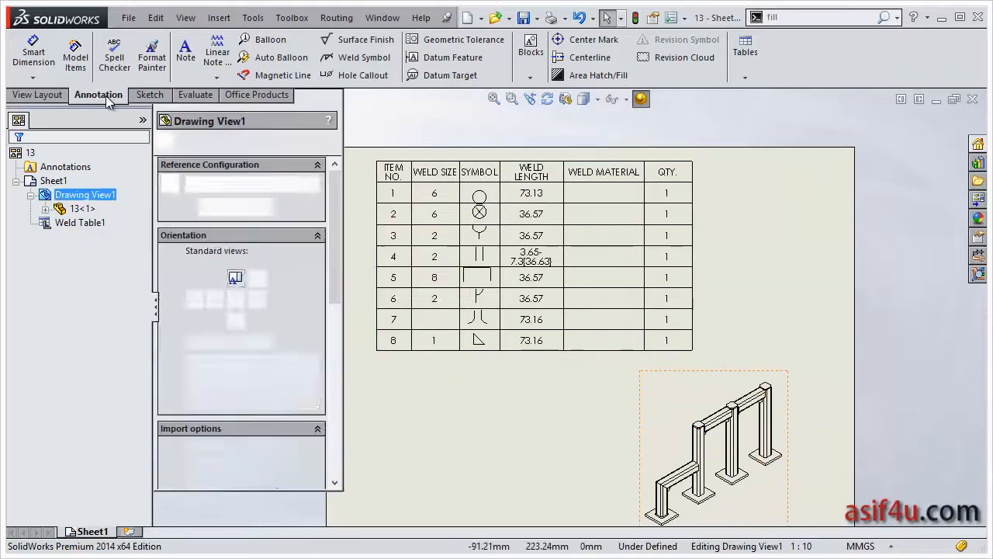
left_click(76, 57)
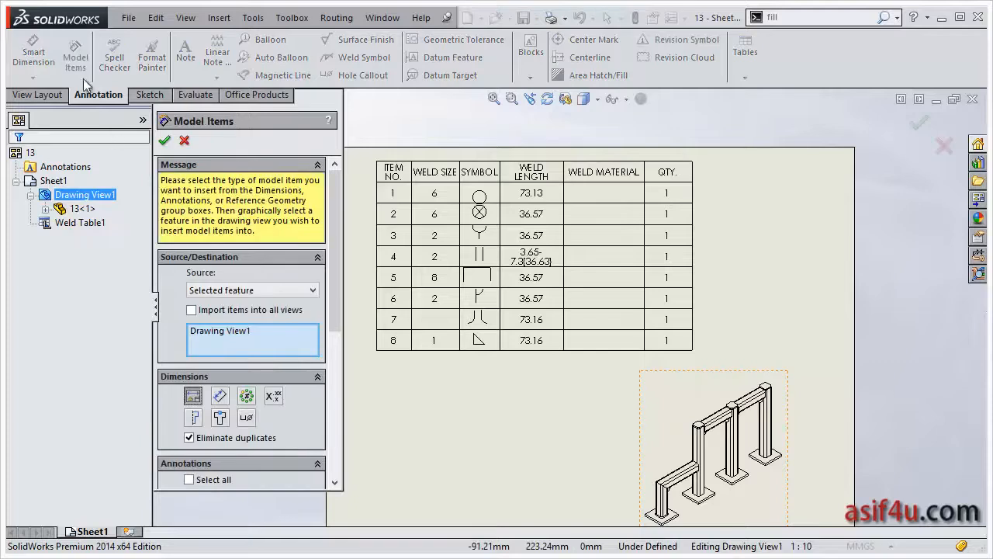
left_click_drag(331, 240, 329, 363)
left_click(281, 247)
left_click(280, 260)
left_click(246, 296)
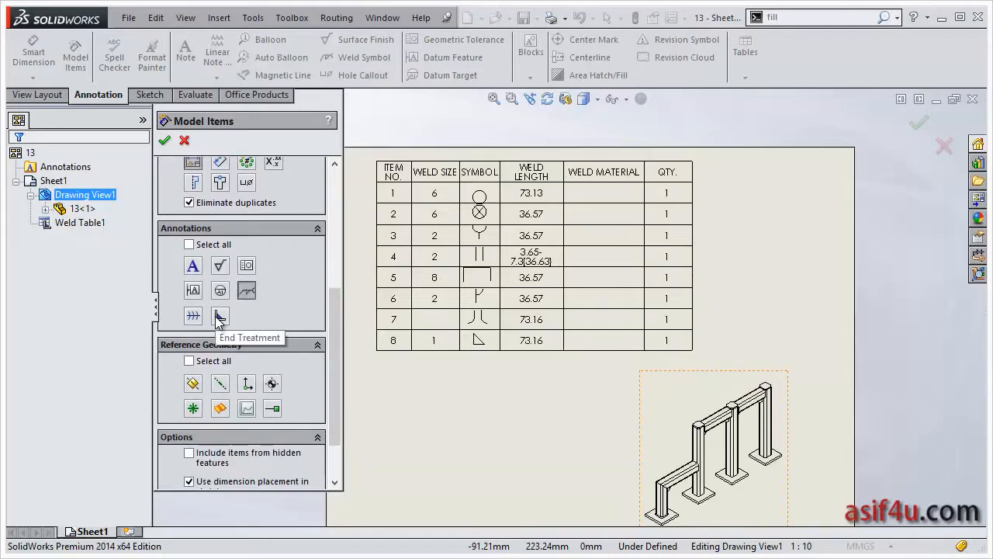
left_click(219, 317)
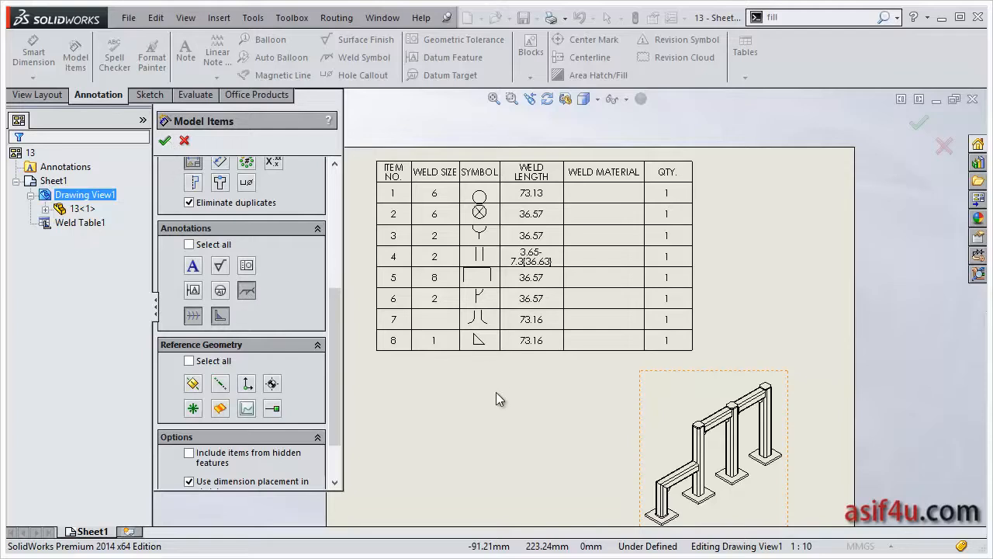
key("Return")
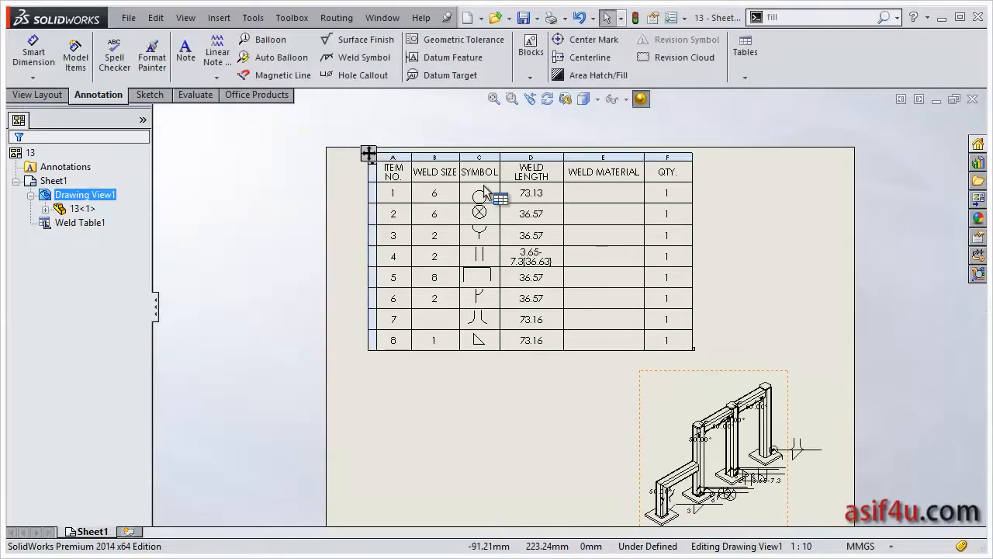
Examine the imported weld symbols and annotations at the column bases and beam joints of the isometric view.
scroll(776, 466, "down", 5)
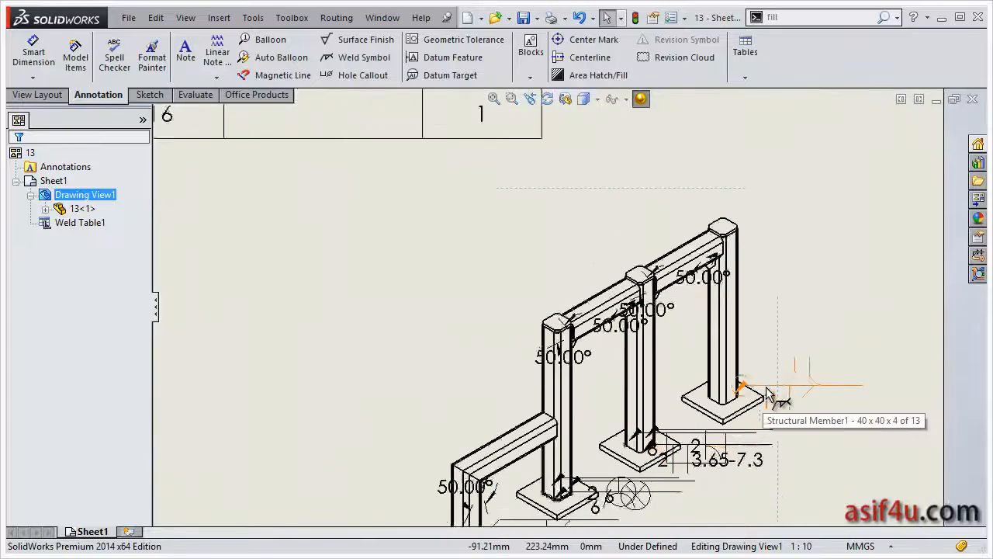
scroll(768, 388, "down", 2)
scroll(528, 481, "up", 2)
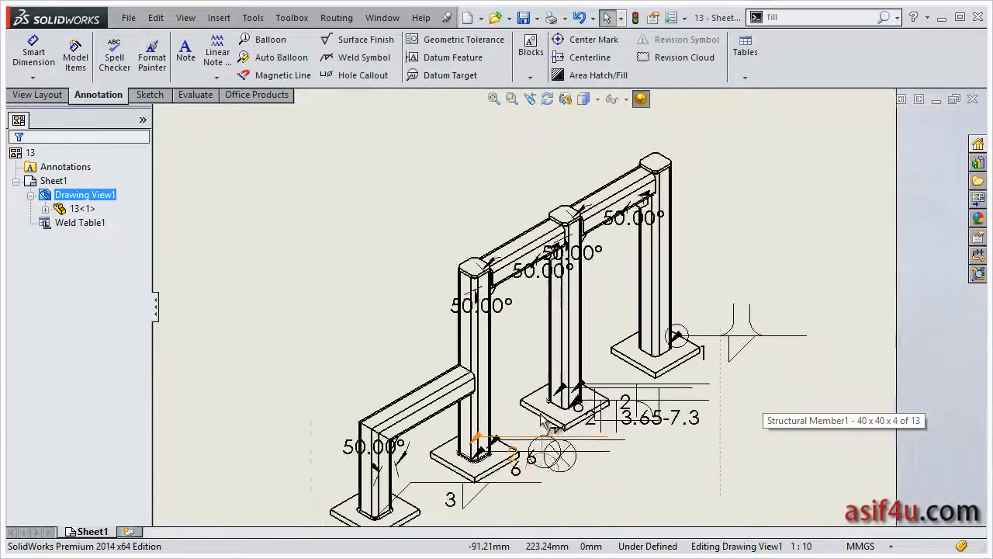
scroll(570, 312, "up", 2)
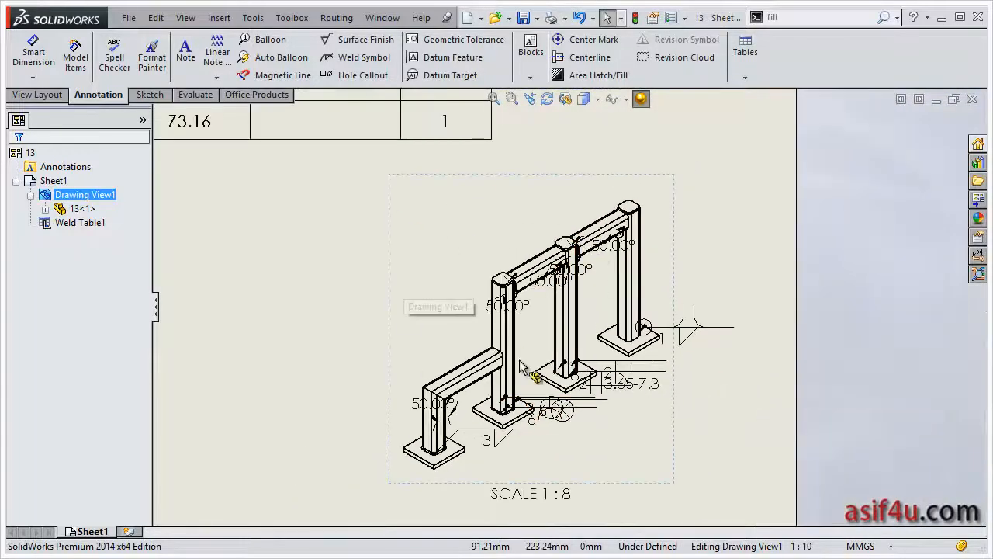
scroll(419, 263, "up", 3)
scroll(460, 200, "up", 2)
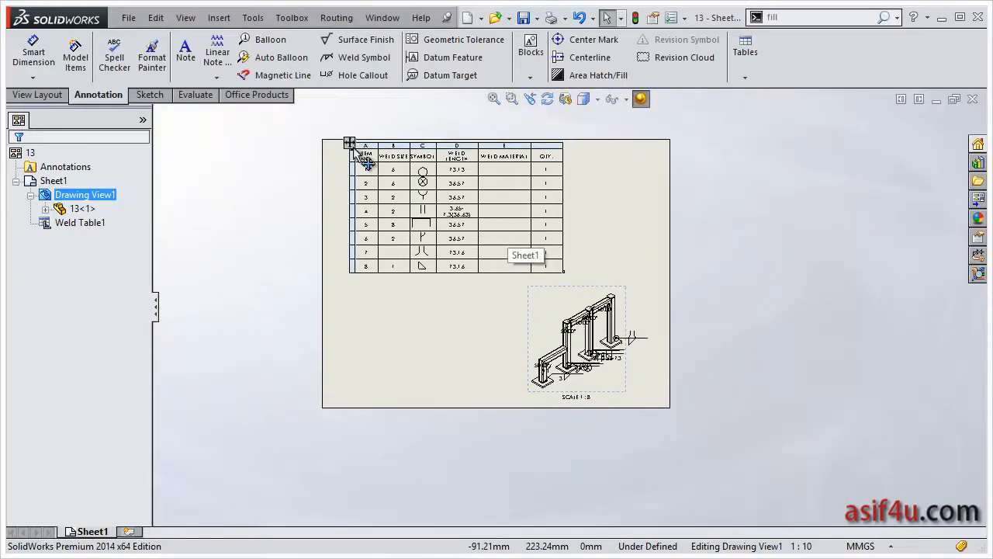
Move the weld table slightly down and to the left, clear of the sheet's upper edge.
left_click_drag(350, 145, 335, 159)
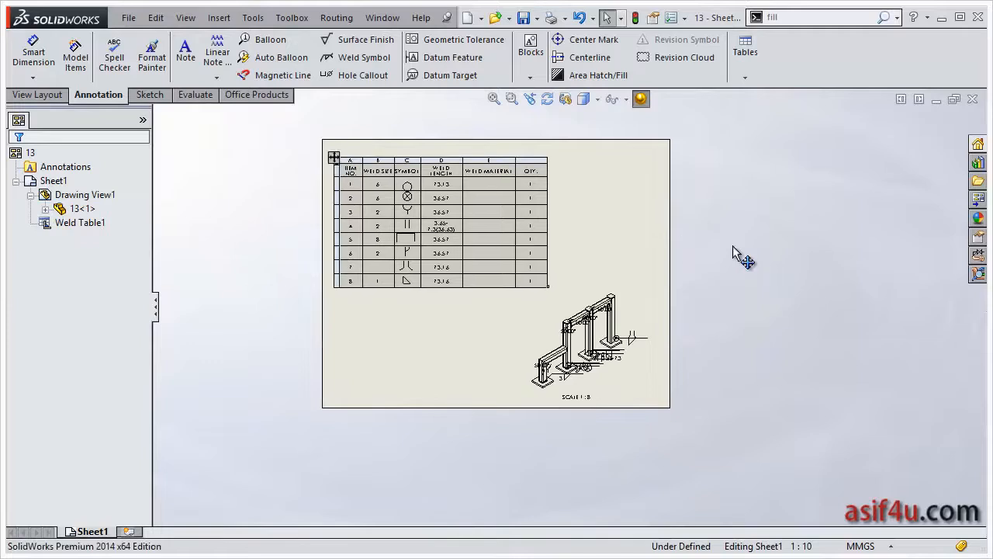
left_click(680, 241)
scroll(512, 206, "down", 1)
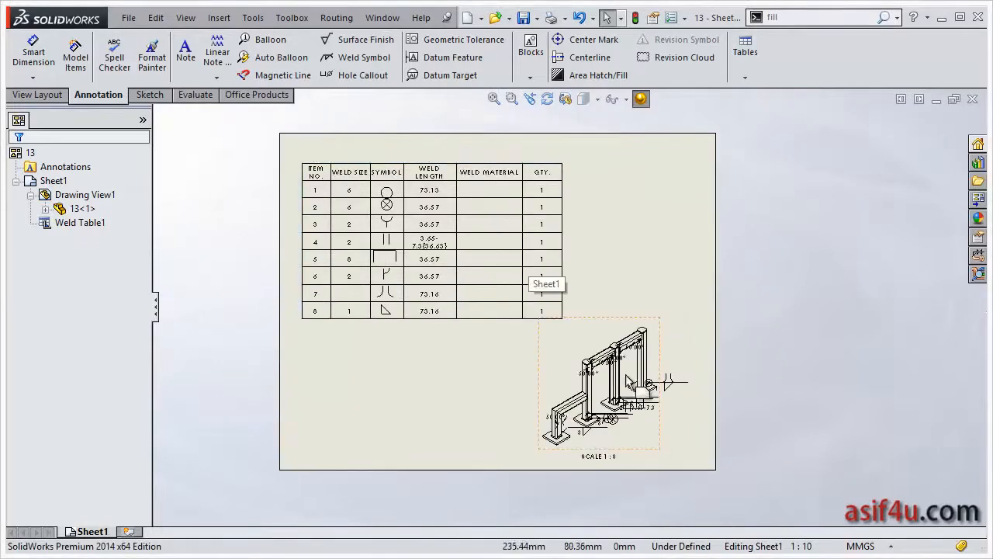
scroll(606, 334, "up", 2)
left_click(492, 243)
scroll(481, 264, "down", 2)
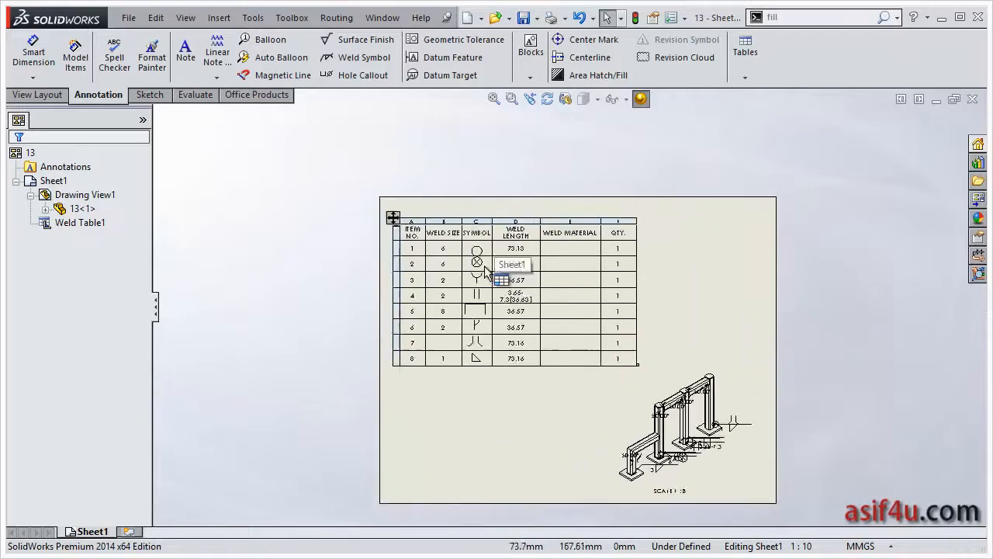
Check the file formats offered for saving the weld table, then leave without saving it.
scroll(465, 260, "down", 2)
left_click(366, 204)
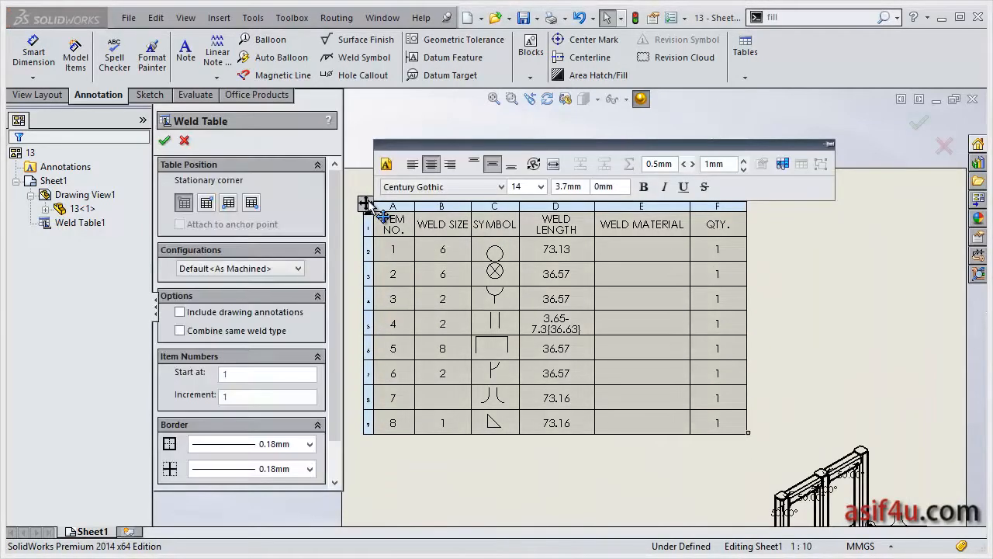
right_click(370, 205)
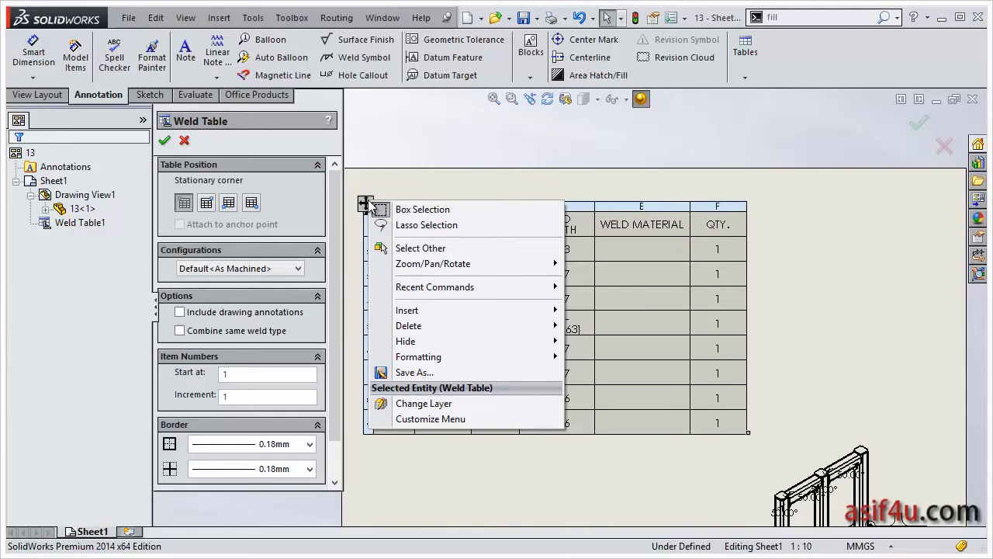
left_click(421, 372)
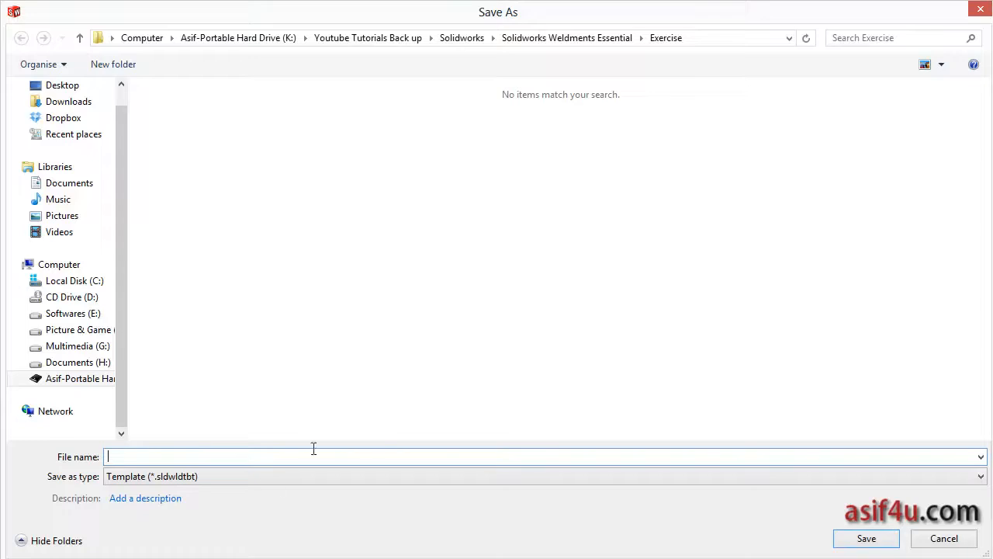
left_click(271, 478)
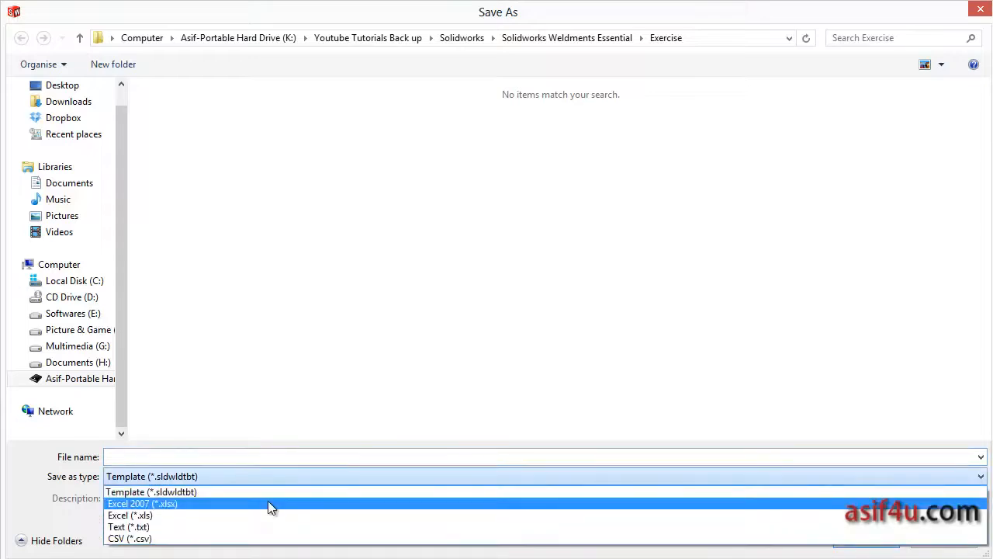
left_click(328, 362)
left_click(945, 541)
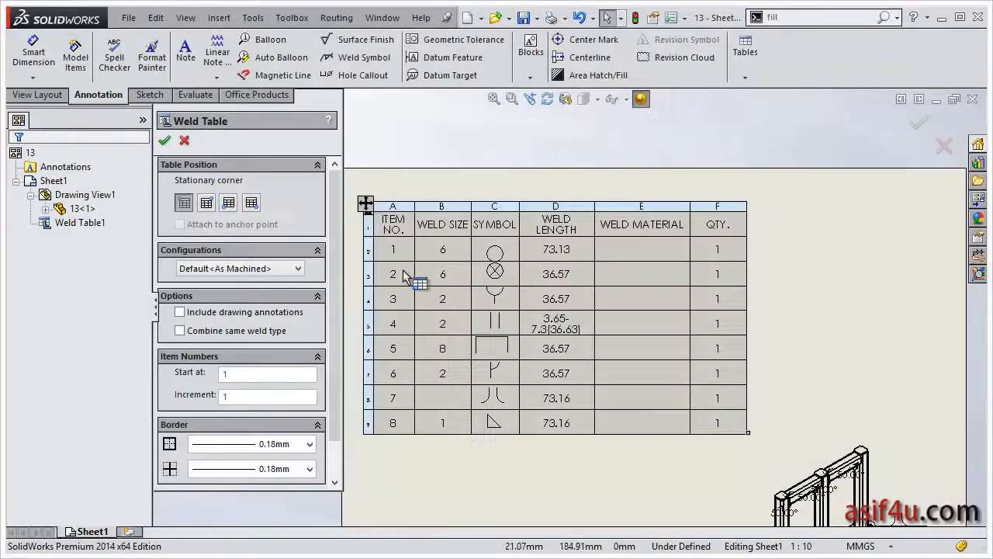
left_click(185, 142)
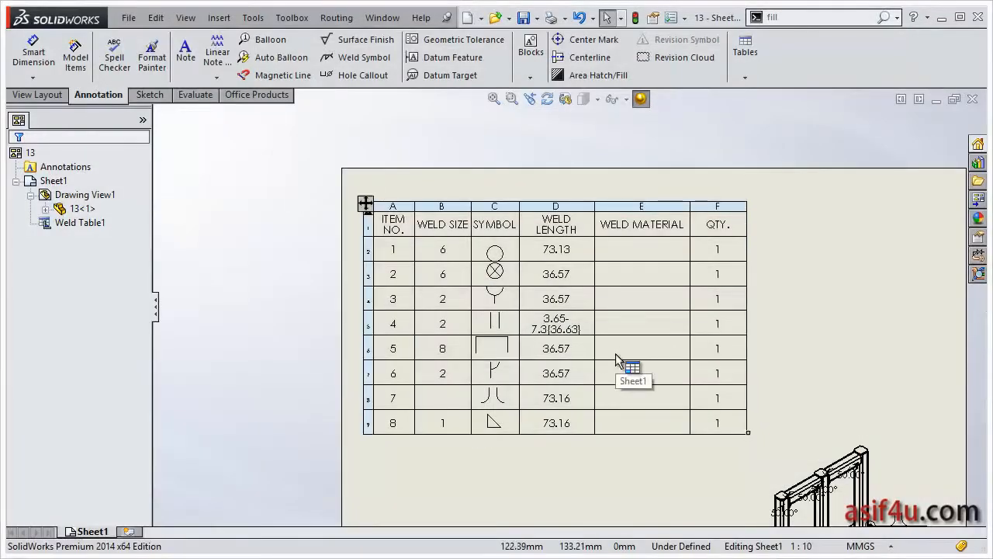
scroll(617, 358, "up", 1)
scroll(617, 358, "down", 2)
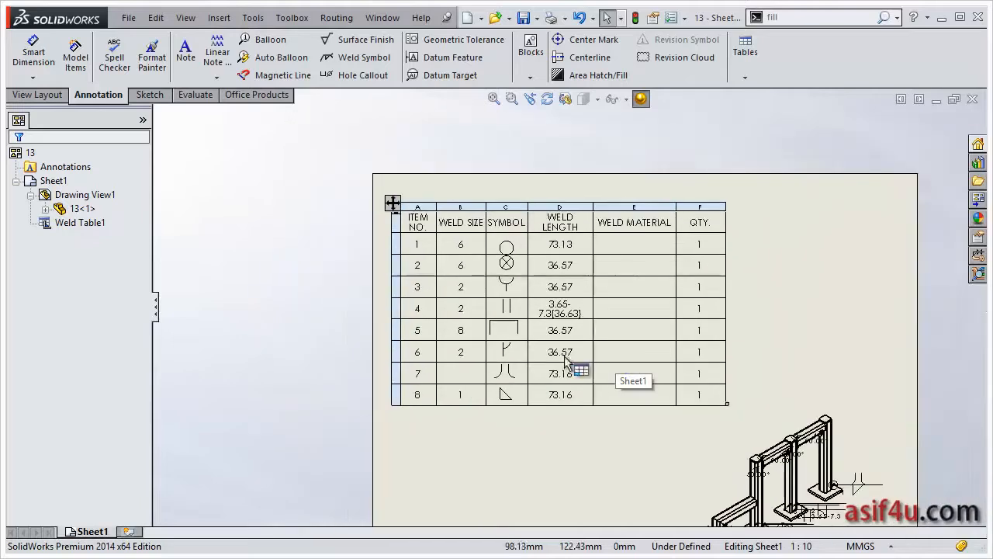
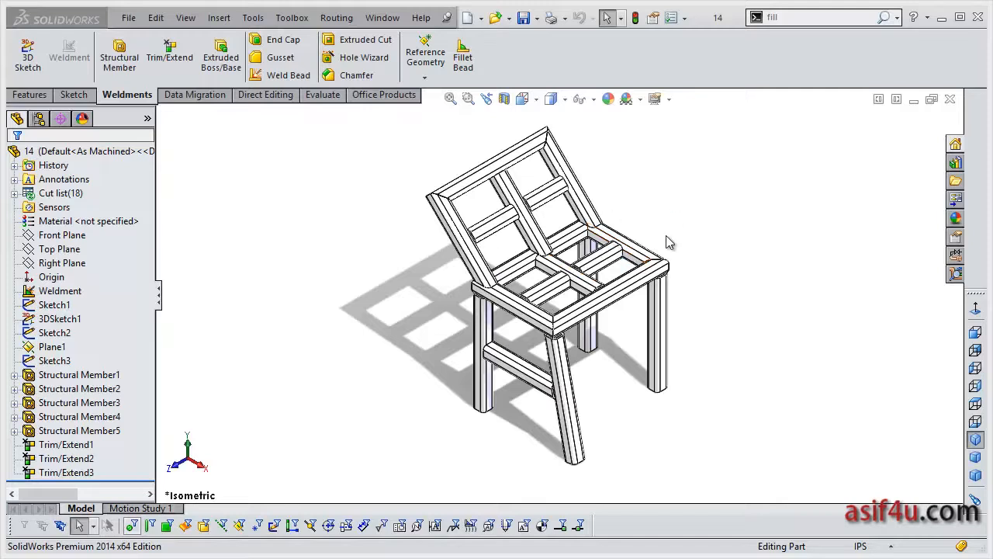
Open the drawing of chair part 14, accepting the referenced part file despite the mismatched internal ID.
left_click(697, 226)
scroll(696, 227, "down", 2)
scroll(597, 227, "up", 3)
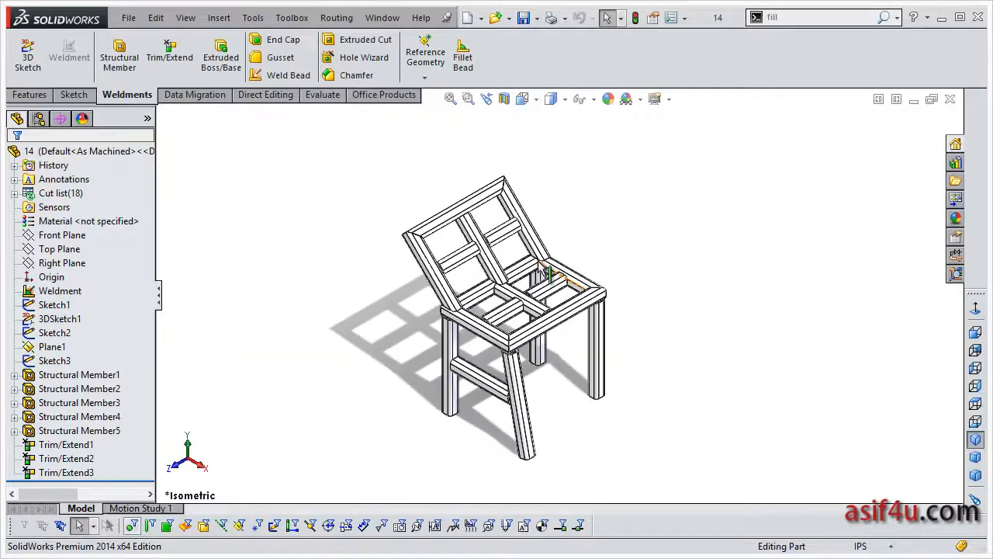
left_click(128, 17)
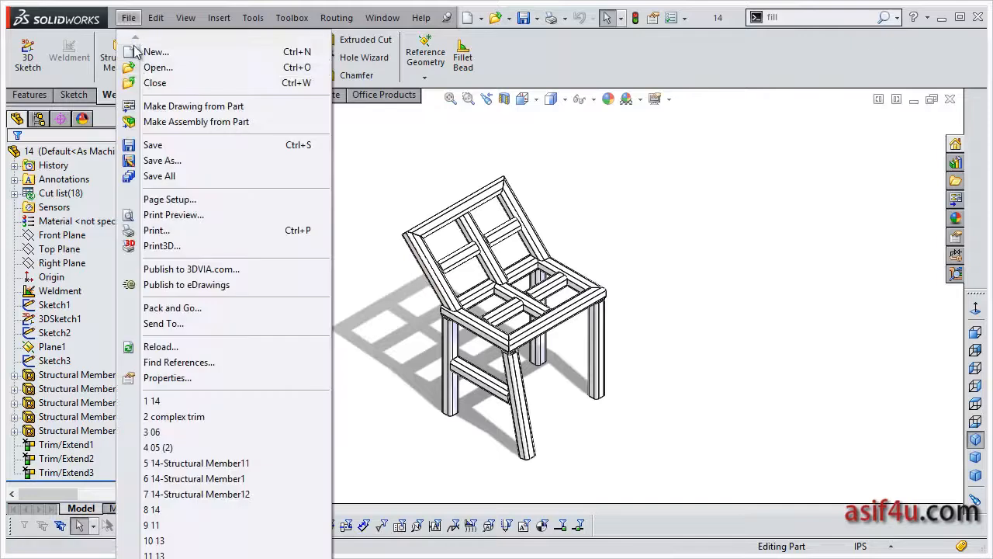
left_click(149, 106)
left_click(526, 314)
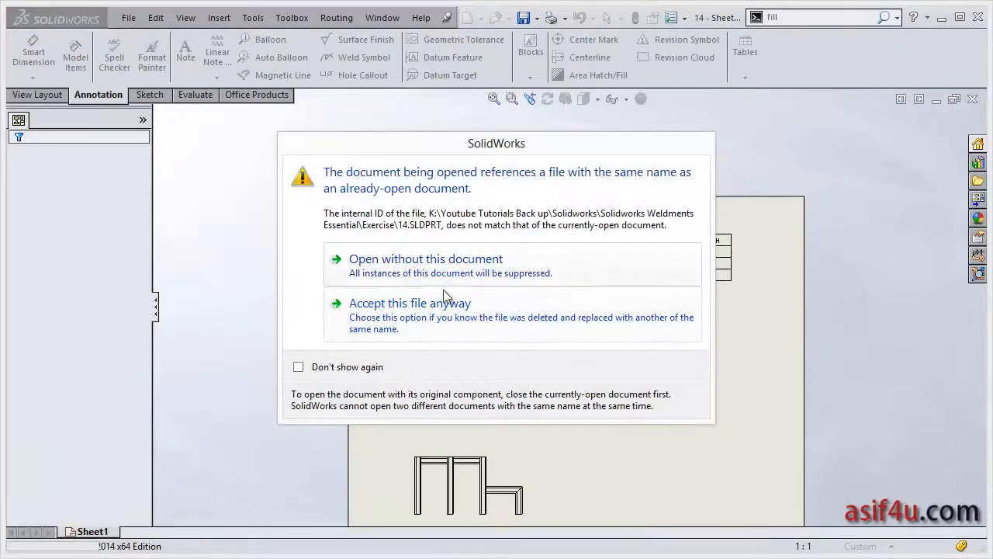
left_click(449, 305)
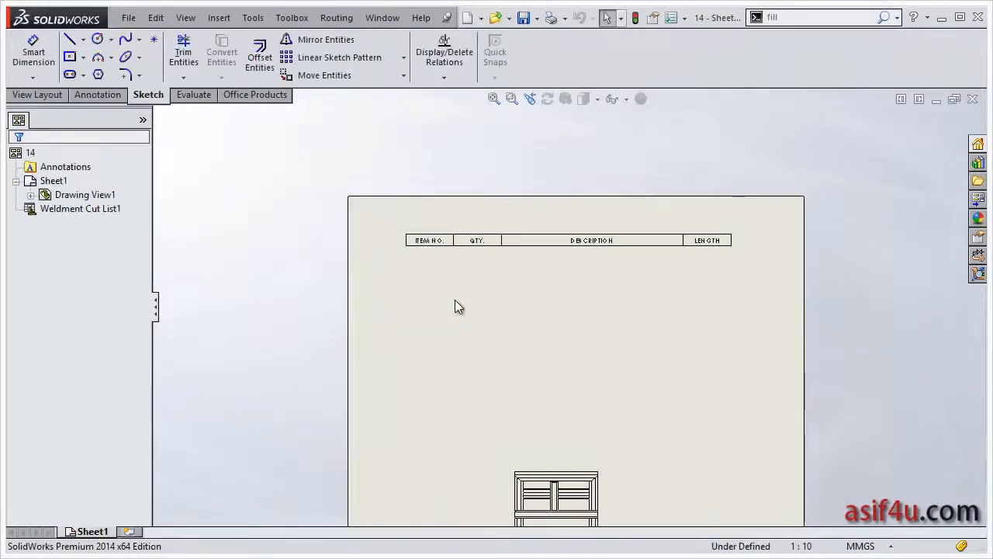
Nudge the chair's front view upward on the sheet and set its orientation to isometric.
scroll(531, 293, "down", 2)
scroll(543, 315, "up", 3)
left_click(603, 437)
left_click(605, 437)
key("Up")
key("Up")
key("Up")
key("Up")
key("Up")
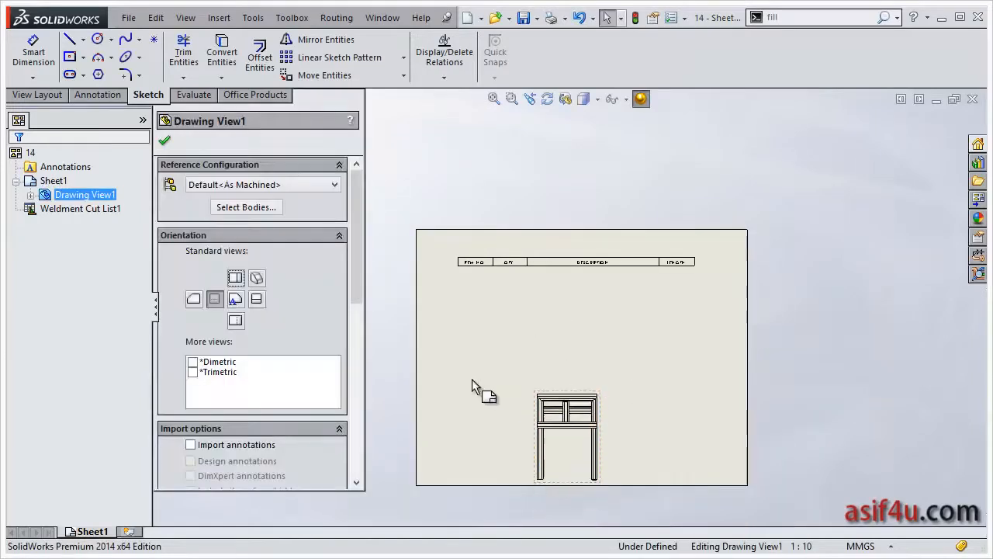
left_click(258, 277)
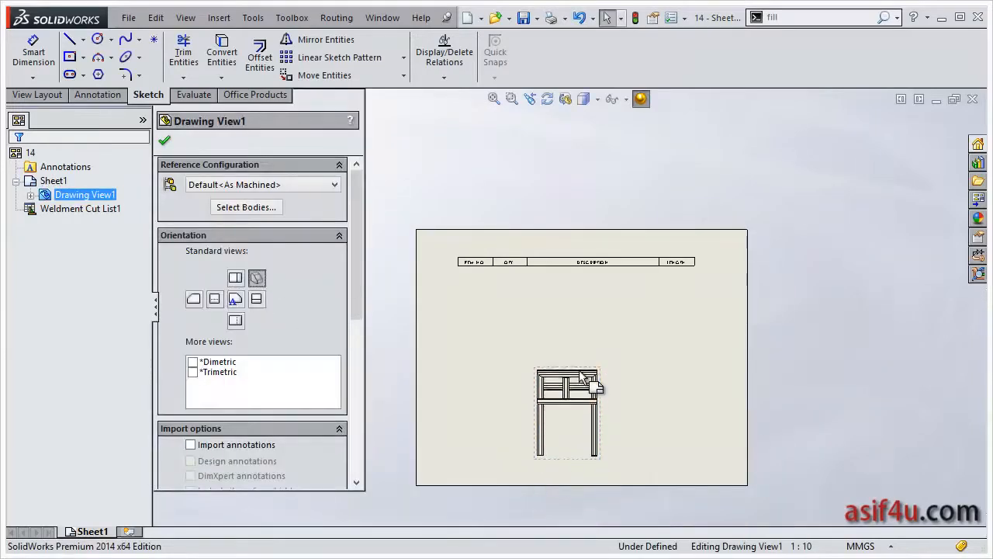
left_click(166, 141)
Move the isometric chair view into the sheet's lower left area, below the cut list table.
key("Up")
key("Right")
key("Right")
key("Right")
key("Up")
left_click(593, 277)
Inspect the weldment cut list's DESCRIPTION column properties and the table types available for the drawing.
scroll(590, 280, "down", 4)
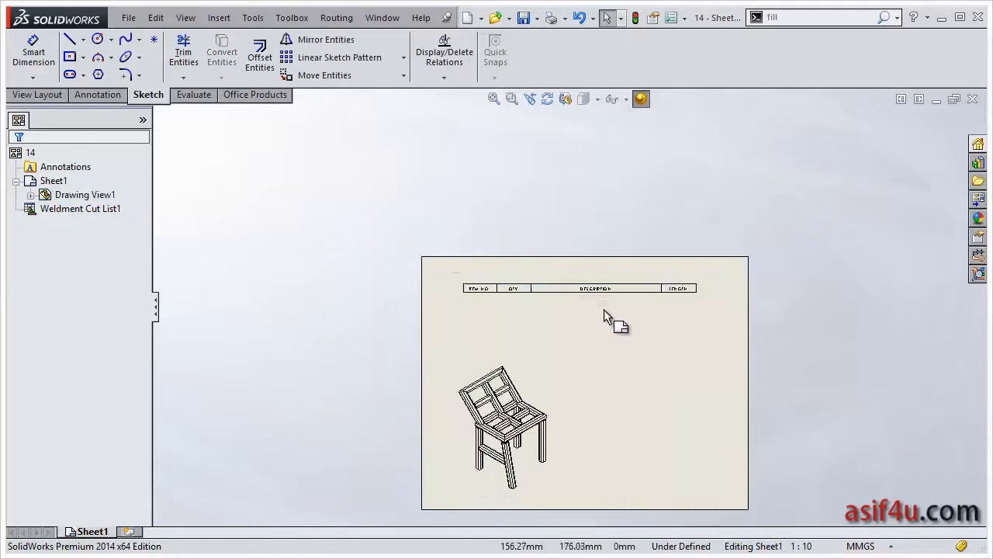
left_click(509, 257)
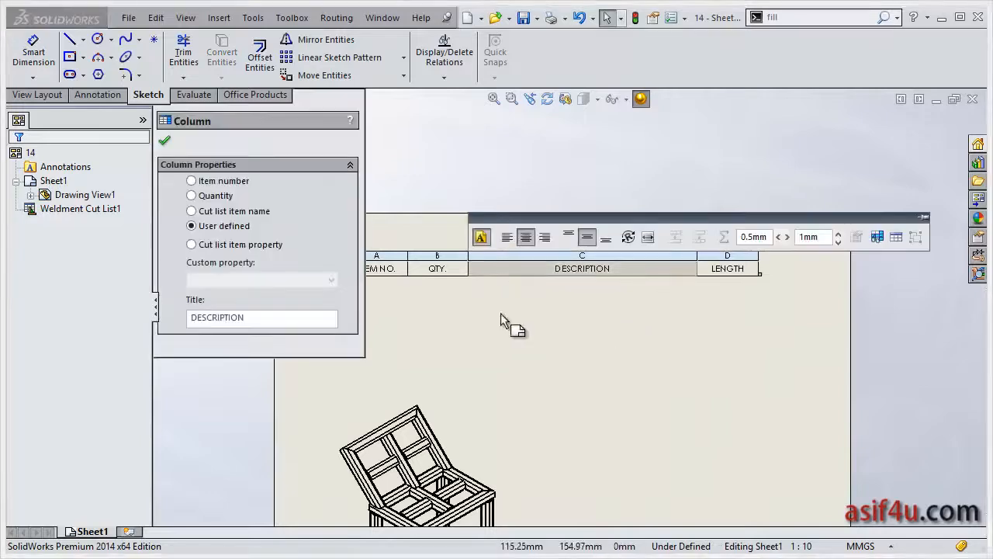
left_click(164, 141)
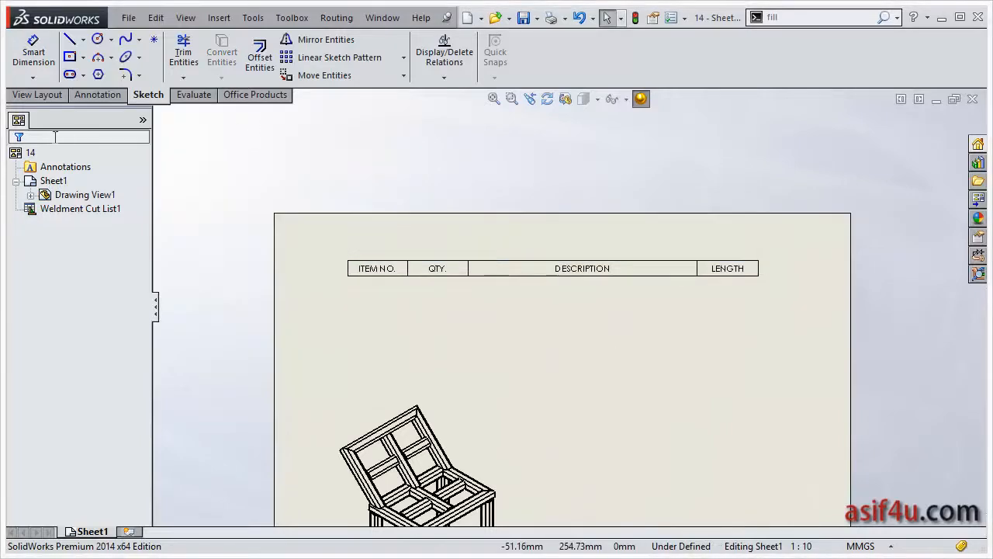
left_click(108, 96)
left_click(745, 52)
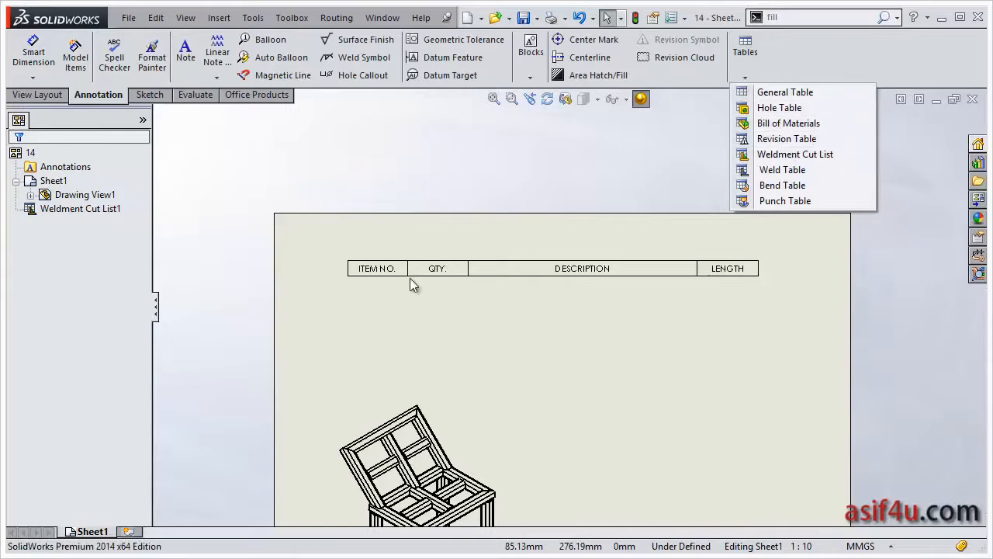
left_click(526, 315)
scroll(572, 380, "up", 3)
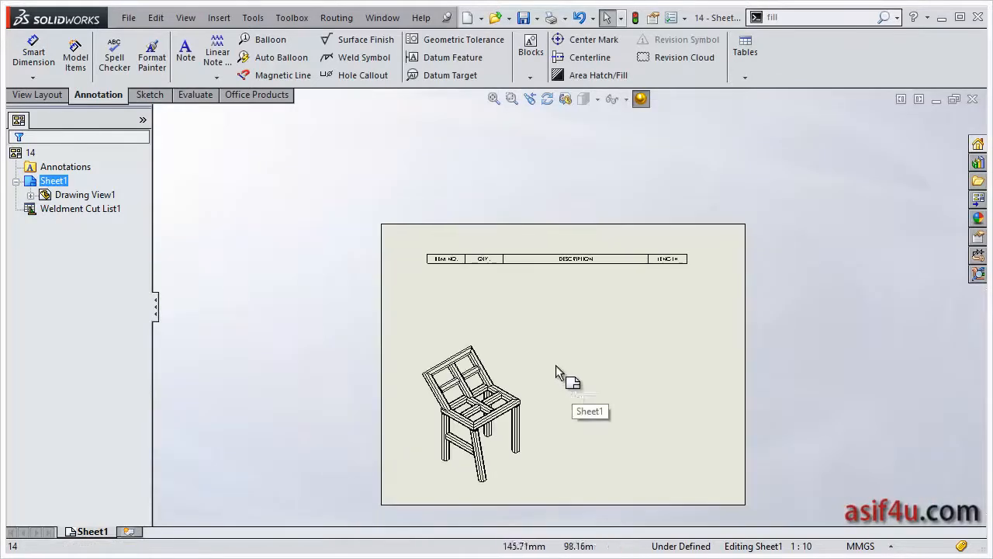
scroll(571, 377, "down", 2)
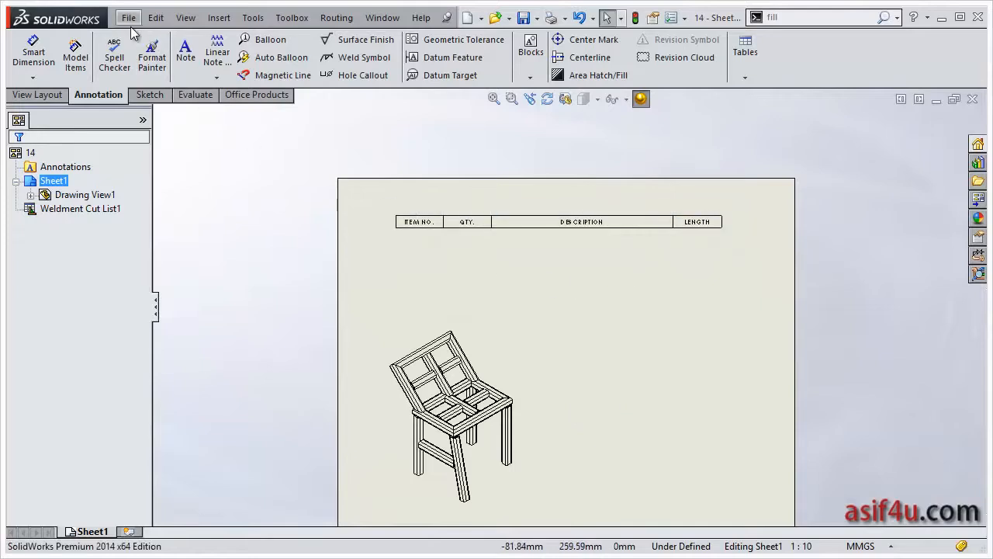
Switch to the chair part 14, expand its cut list and widen the feature tree to fit the full body names.
left_click(390, 27)
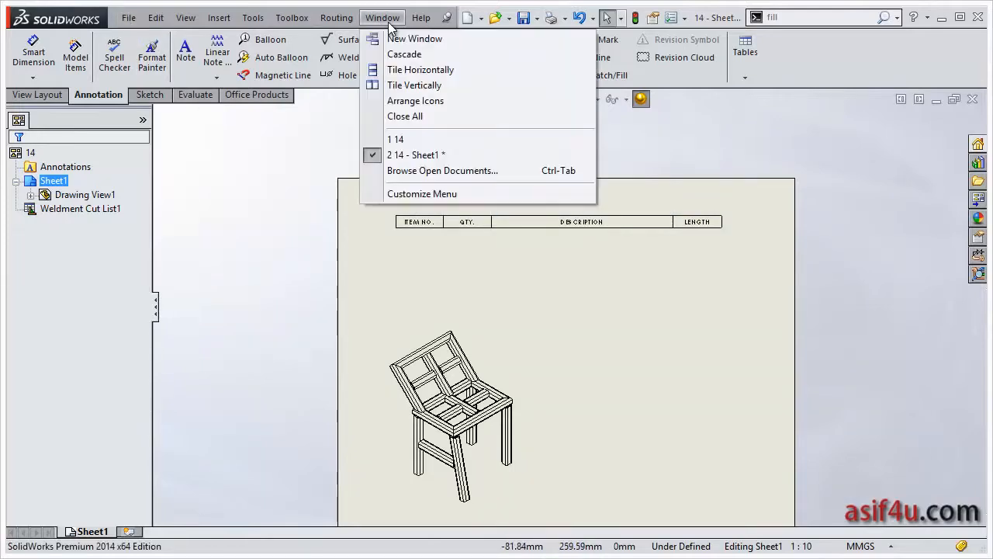
left_click(403, 139)
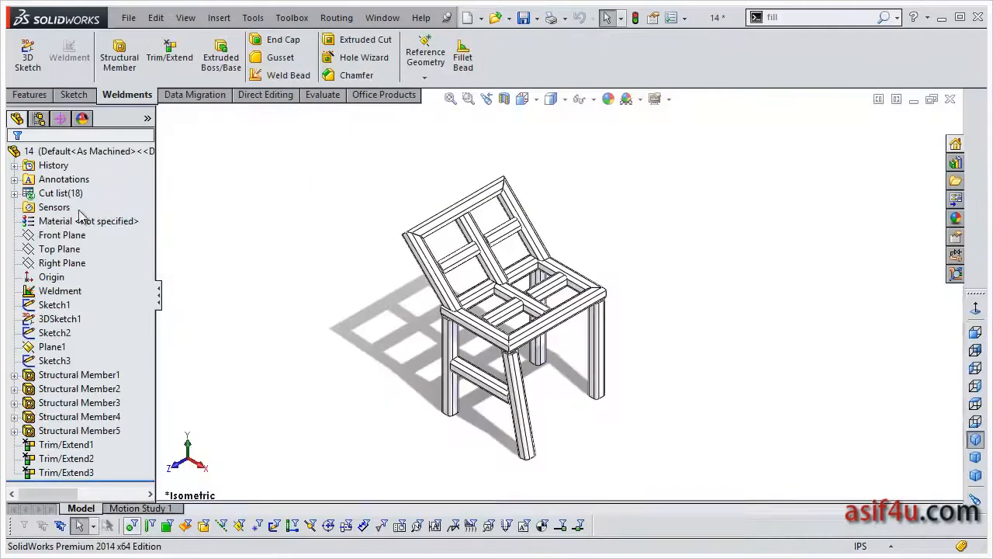
left_click(14, 193)
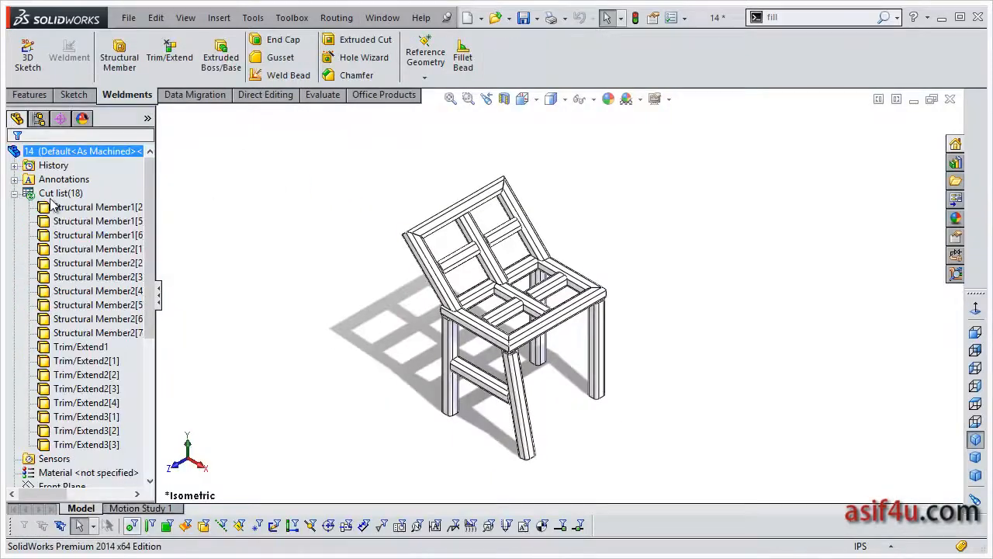
left_click(97, 249)
left_click_drag(156, 248, 212, 248)
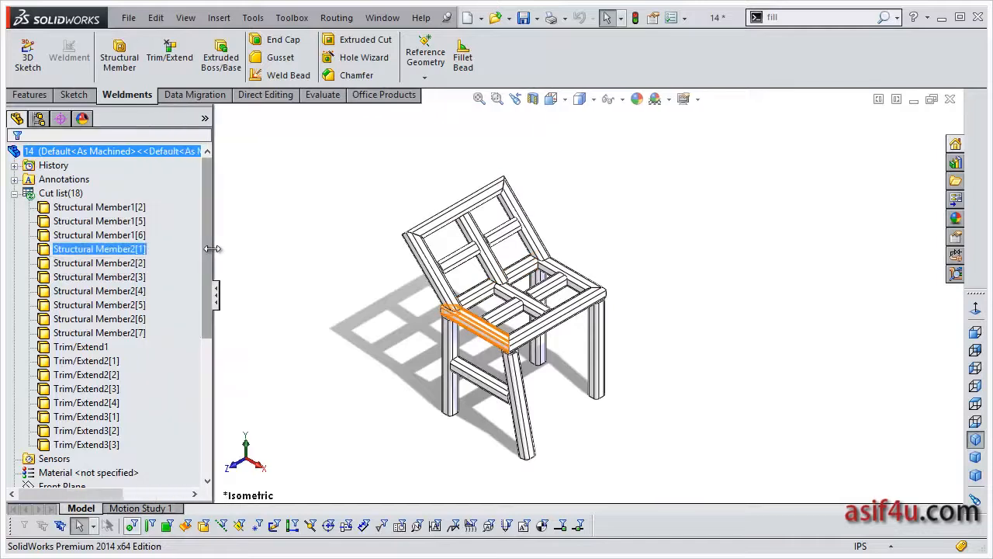
left_click(265, 271)
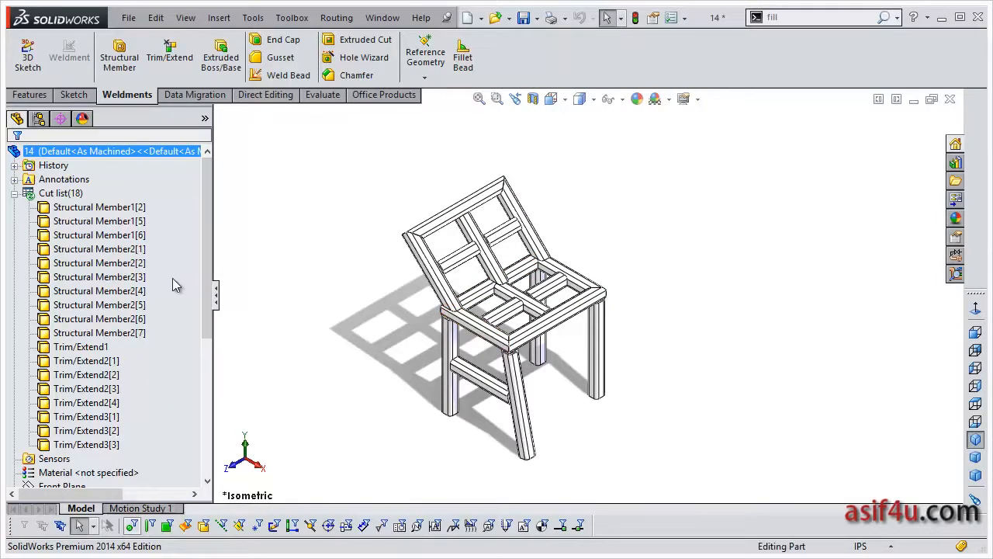
Examine which chair members the structural member bodies in the cut list correspond to.
left_click(99, 290)
left_click(239, 325)
scroll(214, 312, "down", 4)
scroll(213, 262, "up", 4)
right_click(562, 67)
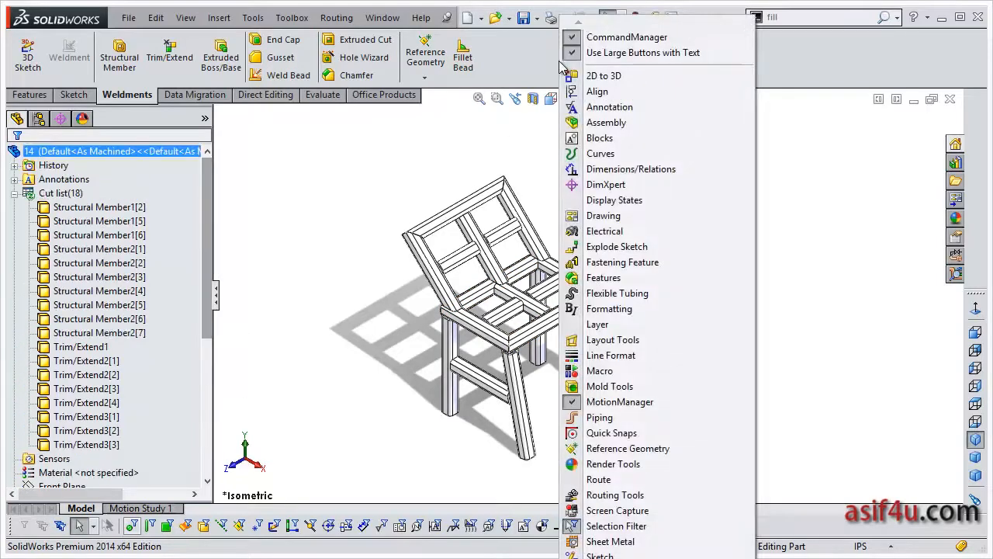
left_click(359, 188)
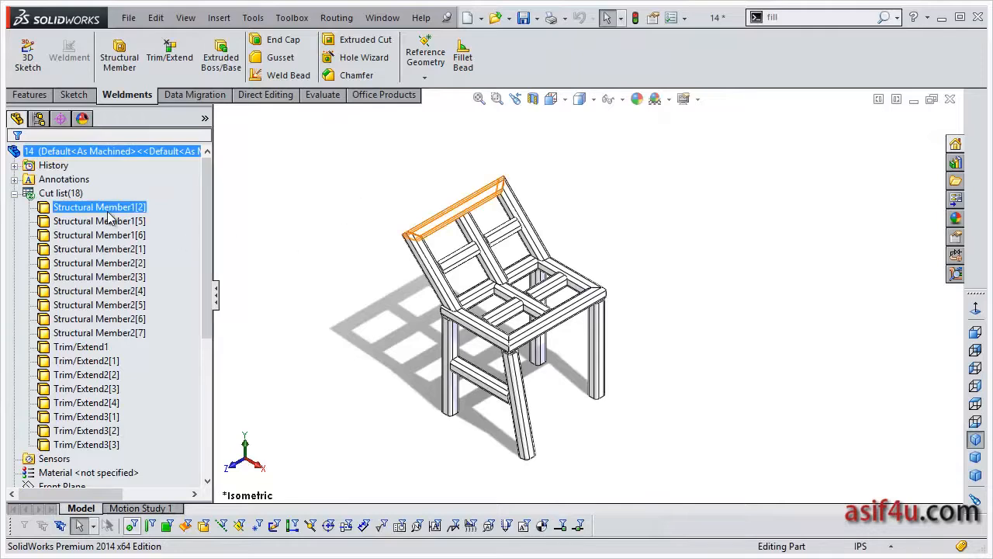
left_click(111, 251)
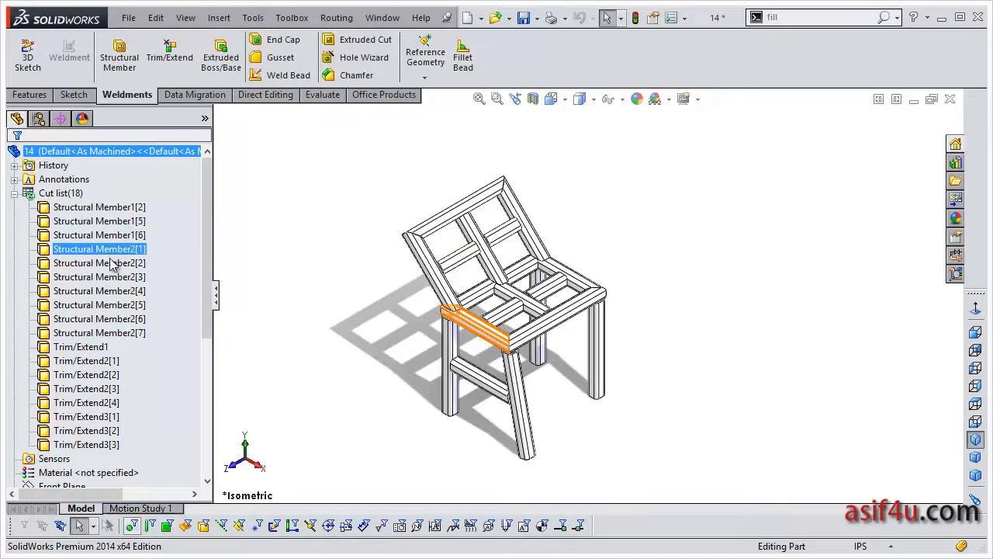
left_click(111, 277)
Turn on the selection filter for solid bodies.
right_click(549, 45)
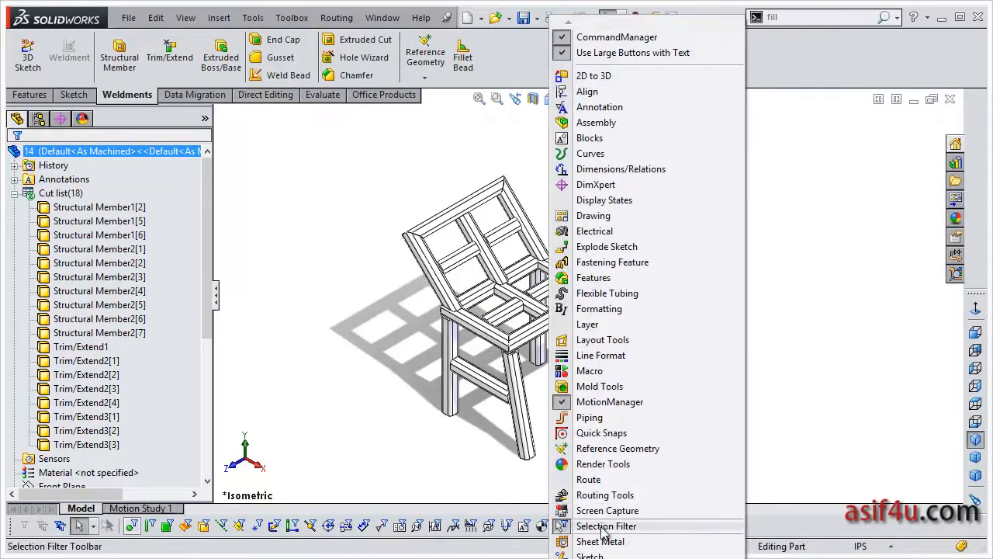
left_click(324, 434)
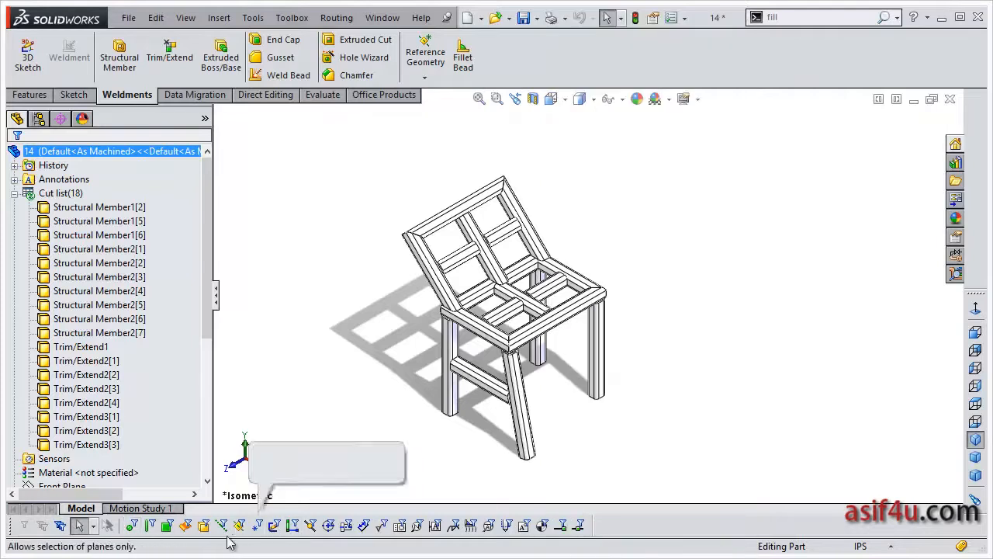
left_click(203, 527)
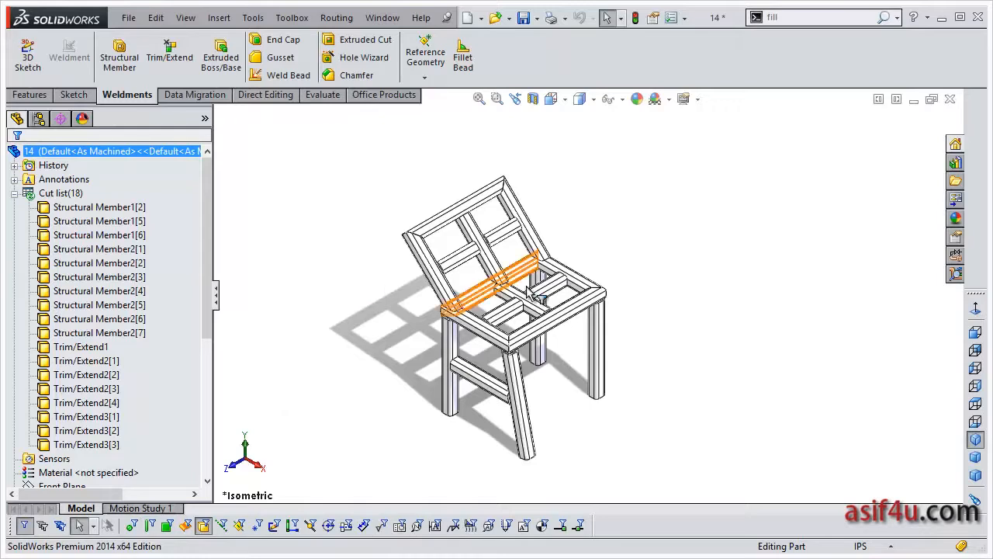
Create a sub-weldment from the seven seat frame bodies, Structural Member2[1] to Structural Member2[7].
scroll(536, 303, "up", 2)
scroll(535, 306, "down", 6)
left_click(523, 378)
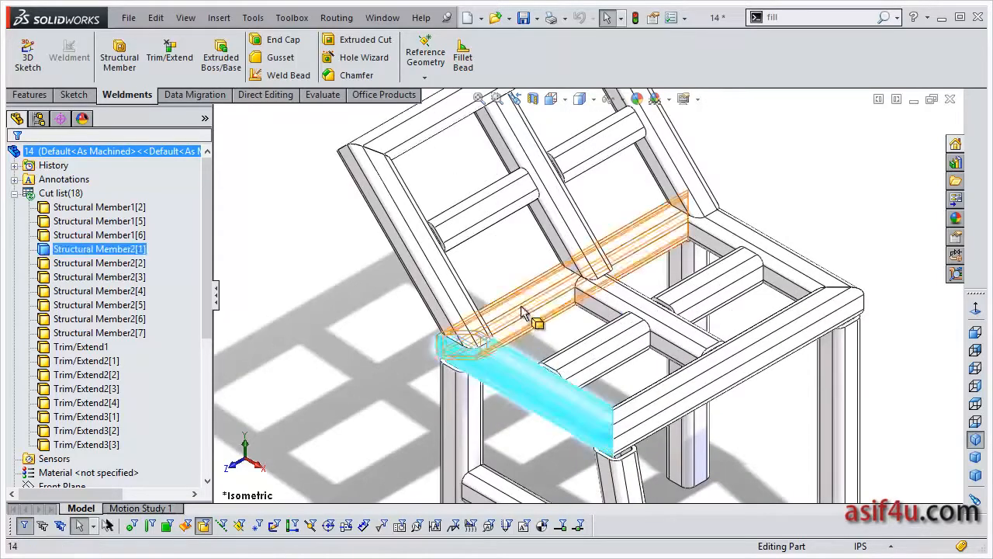
left_click(533, 314, "ctrl")
left_click(737, 250, "ctrl")
left_click(792, 323, "ctrl")
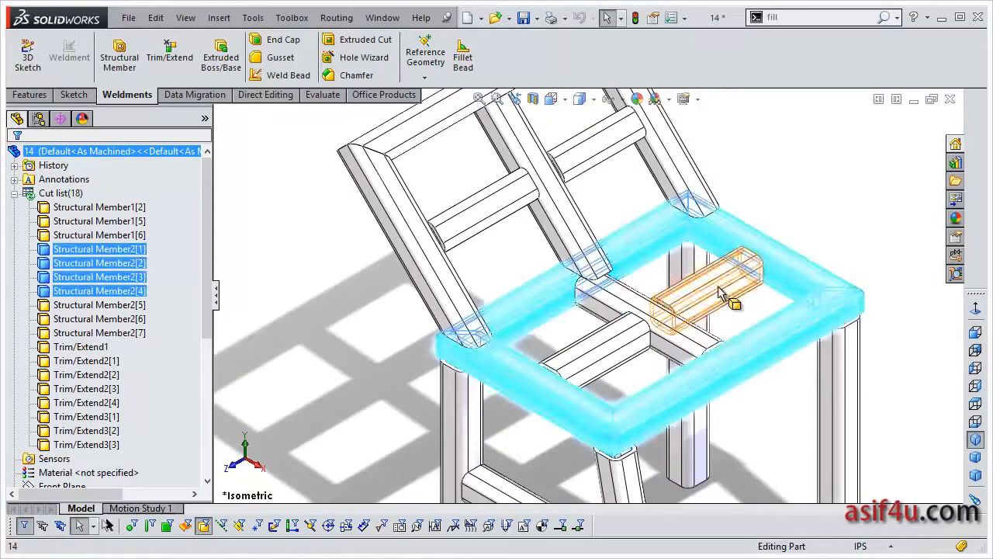
left_click(723, 287, "ctrl")
left_click(675, 323, "ctrl")
left_click(627, 347, "ctrl")
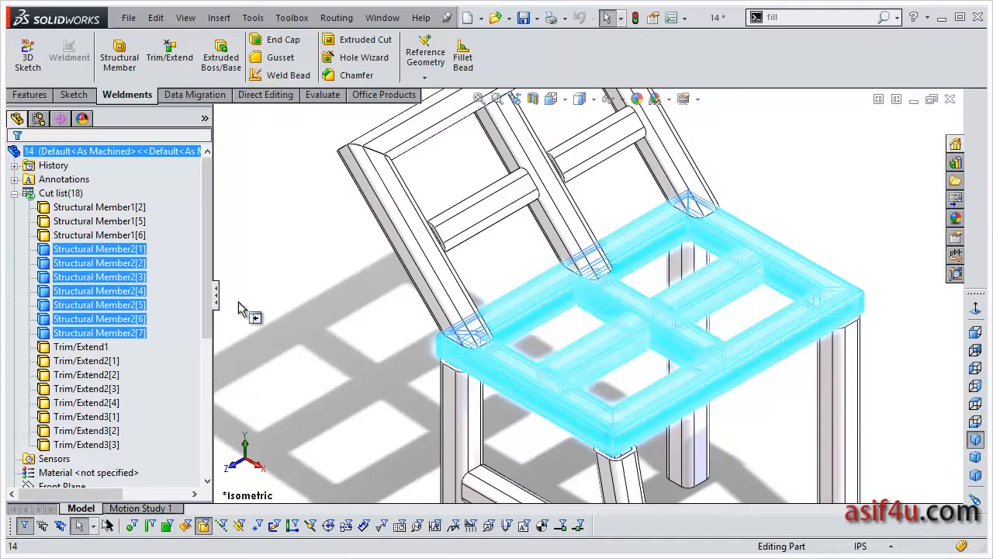
right_click(124, 257)
left_click(163, 269)
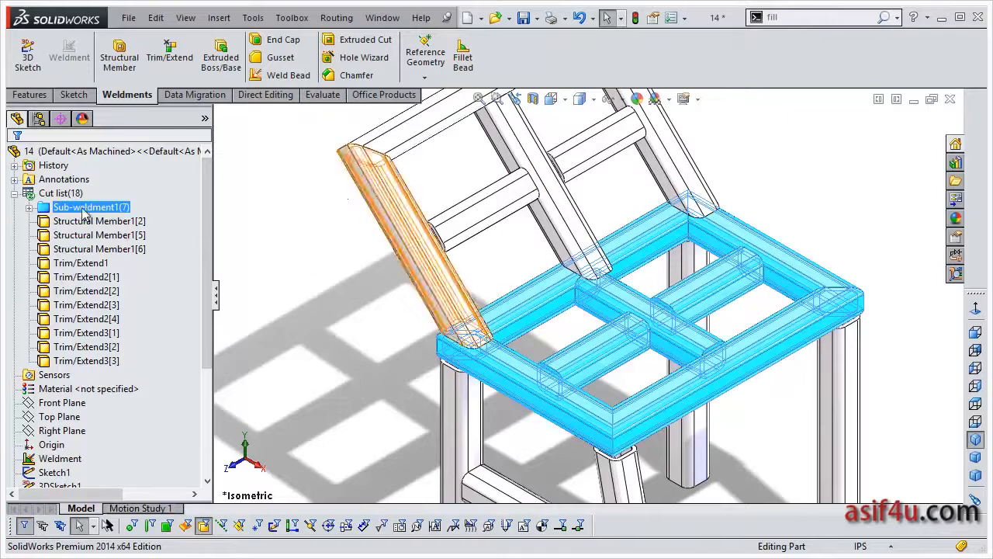
Create a sub-weldment from the six backrest bodies: the outer frame members, the centre post and the two cross rails.
left_click(294, 252)
scroll(520, 240, "down", 2)
scroll(526, 237, "up", 3)
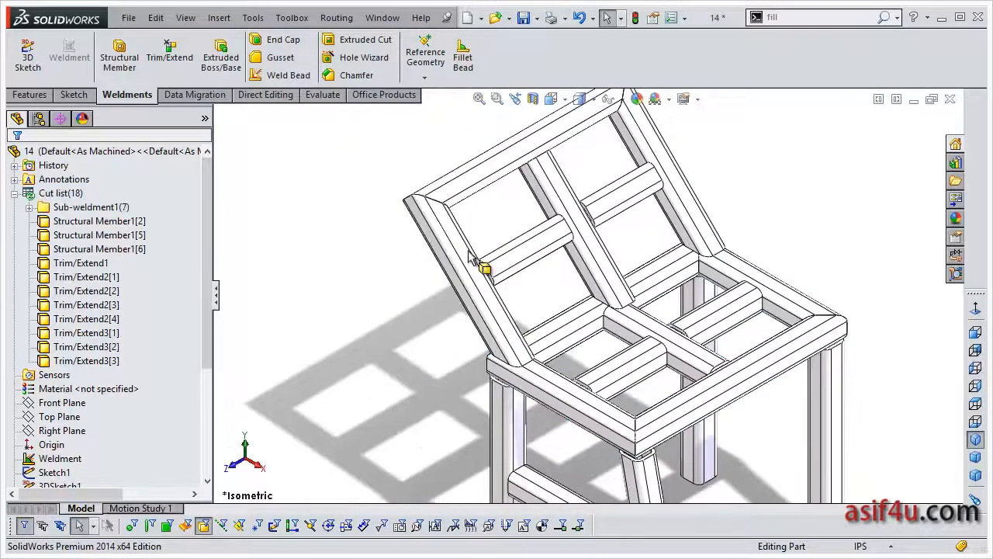
left_click(467, 247)
left_click(475, 183, "ctrl")
left_click(656, 155, "ctrl")
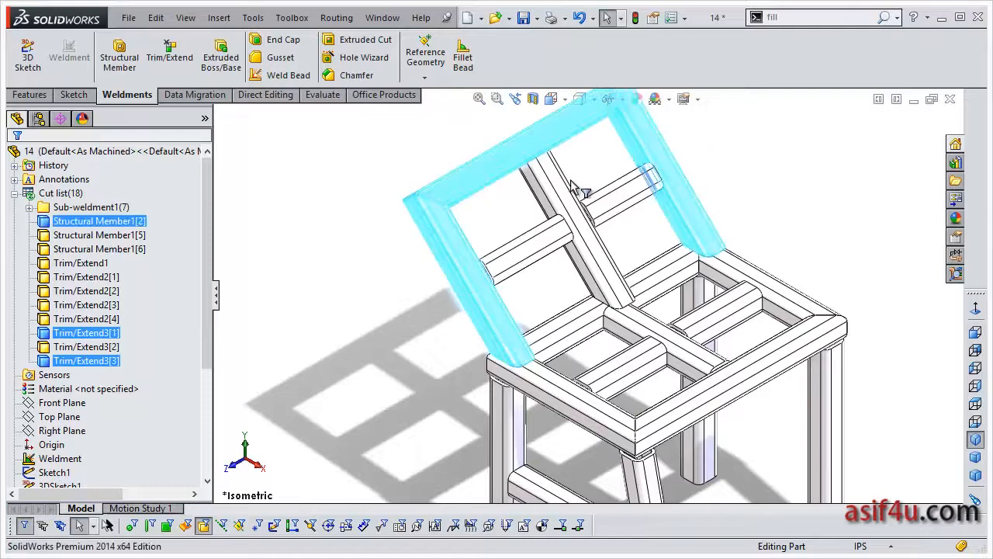
left_click(584, 189, "ctrl")
left_click(628, 194, "ctrl")
left_click(541, 241, "ctrl")
right_click(565, 207)
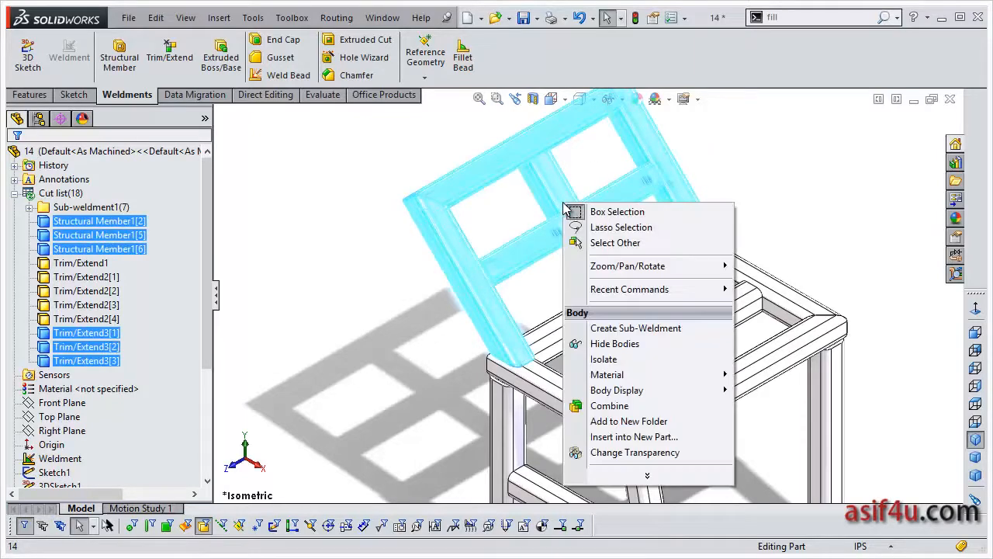
left_click(629, 328)
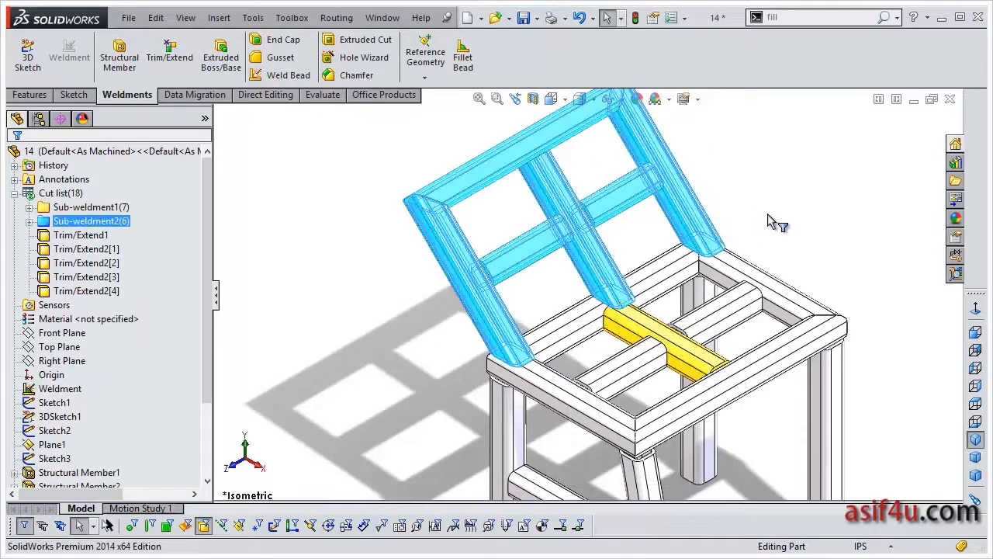
Create a sub-weldment from the two legs joined by the cross rail and that rail: Trim/Extend1, Trim/Extend2[1] and Trim/Extend2[3].
scroll(584, 273, "down", 2)
scroll(585, 274, "up", 4)
scroll(636, 320, "up", 1)
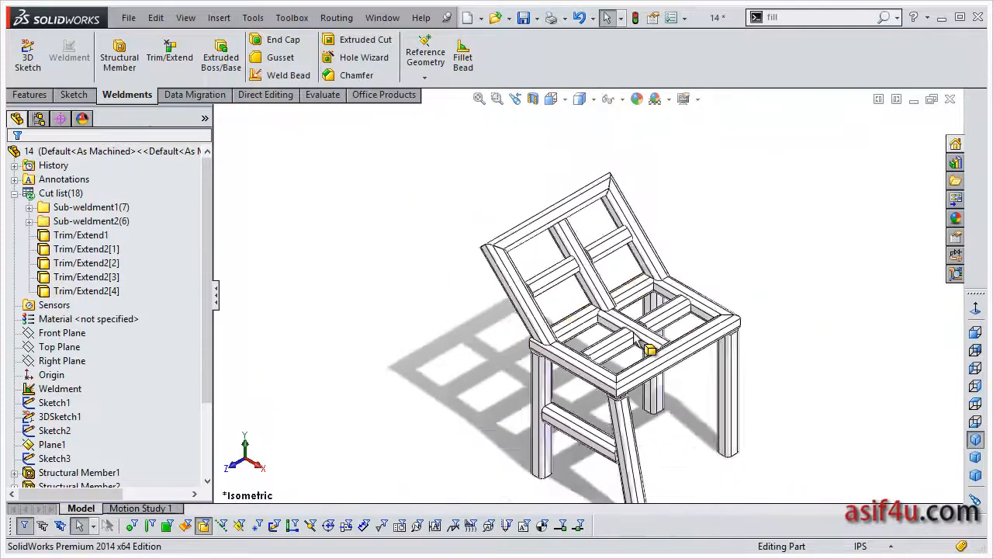
scroll(631, 360, "down", 2)
left_click(619, 434)
left_click(535, 444, "ctrl")
left_click(500, 400, "ctrl")
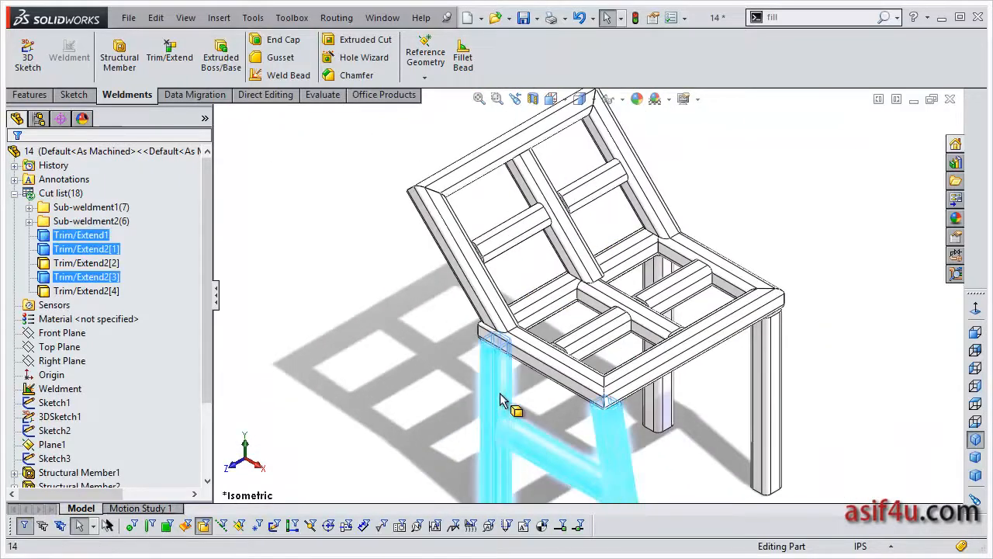
right_click(500, 399)
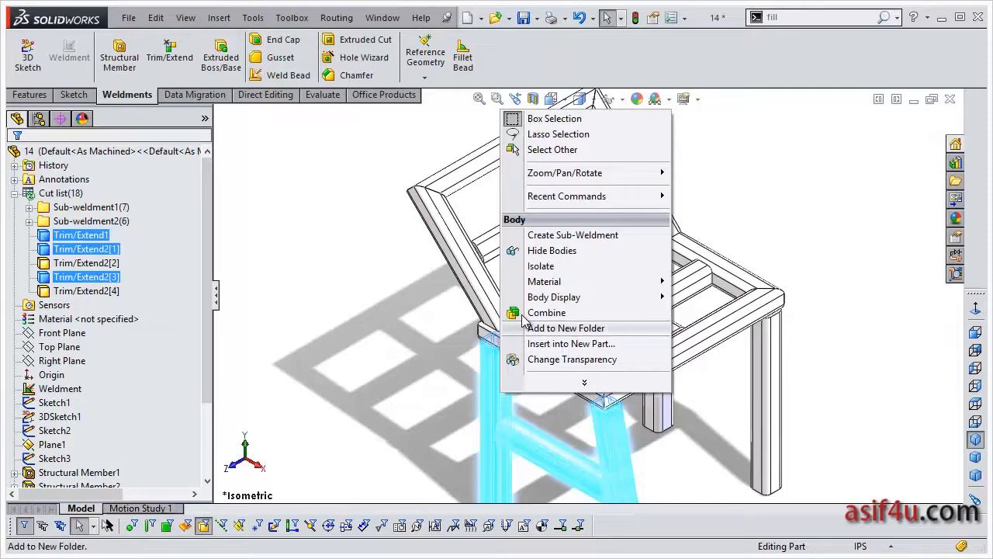
left_click(572, 234)
left_click(123, 208)
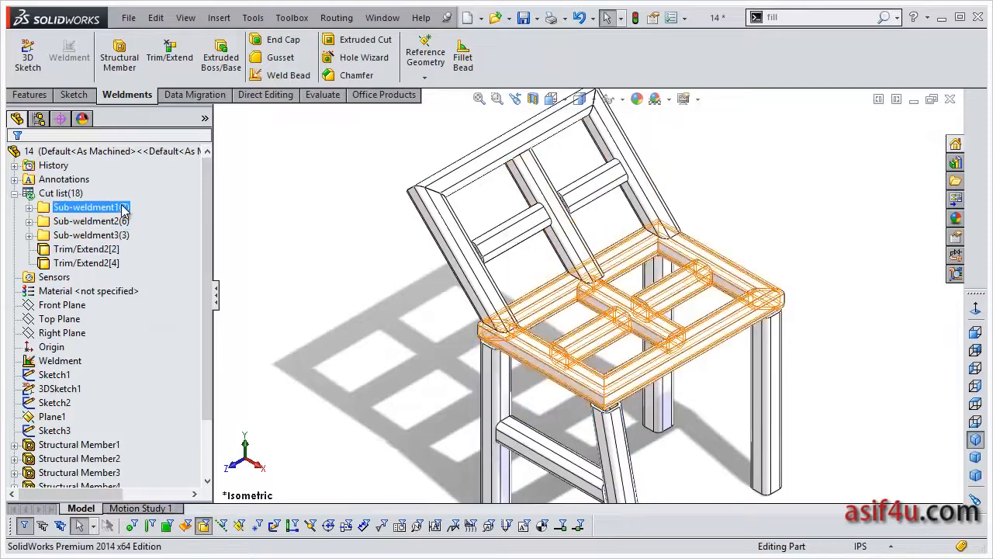
left_click(120, 236)
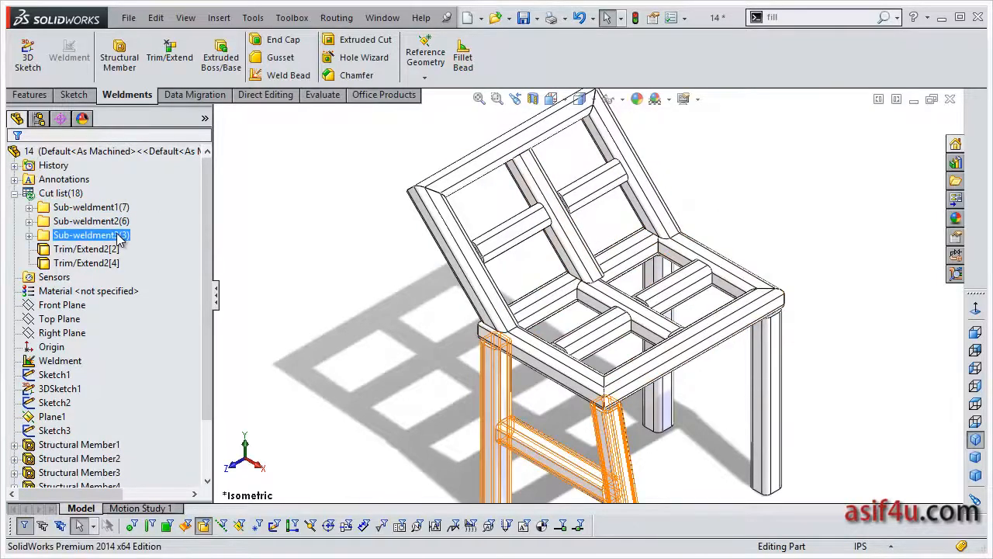
Create a sub-weldment from the two remaining legs, Trim/Extend2[2] and Trim/Extend2[4].
middle_click_drag(697, 345, 717, 407)
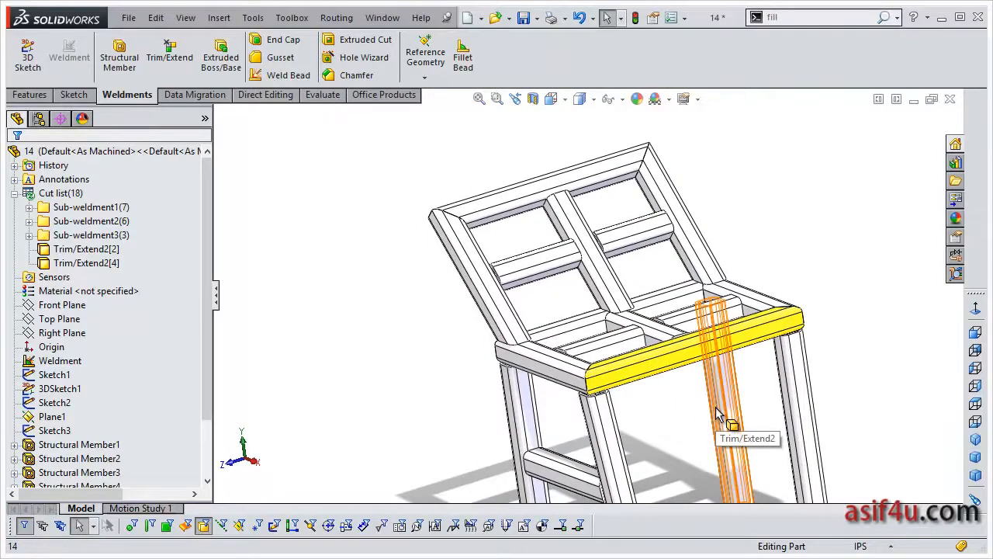
left_click(717, 415)
left_click(792, 411, "ctrl")
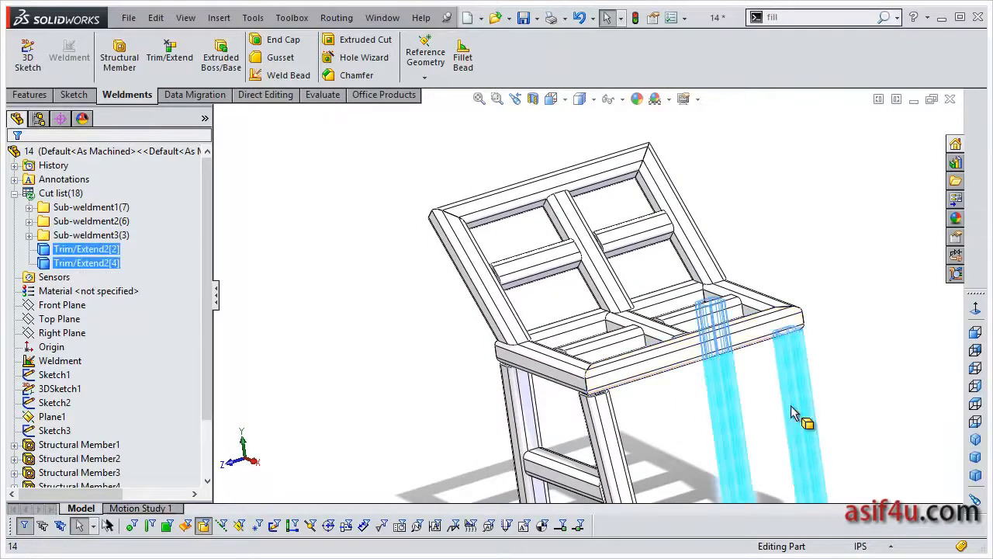
right_click(791, 411)
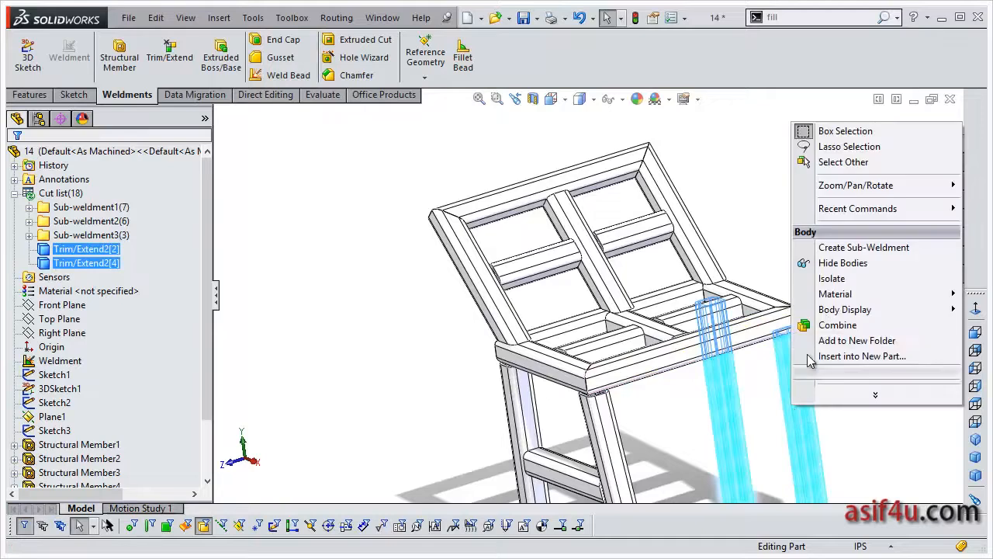
left_click(851, 252)
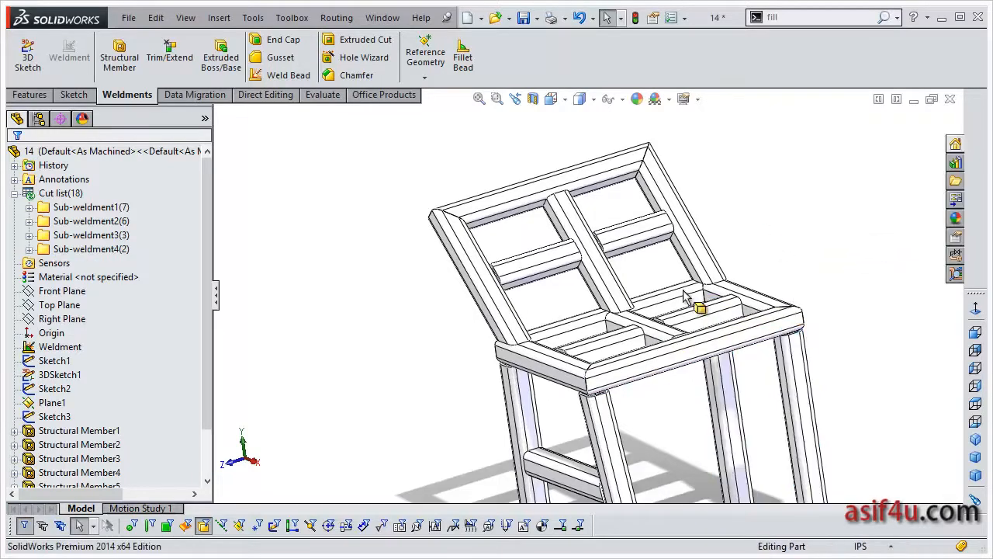
left_click(763, 234)
Check the members of Sub-weldment4, update the cut list and save the part.
scroll(481, 312, "down", 2)
scroll(741, 286, "up", 3)
scroll(748, 291, "up", 2)
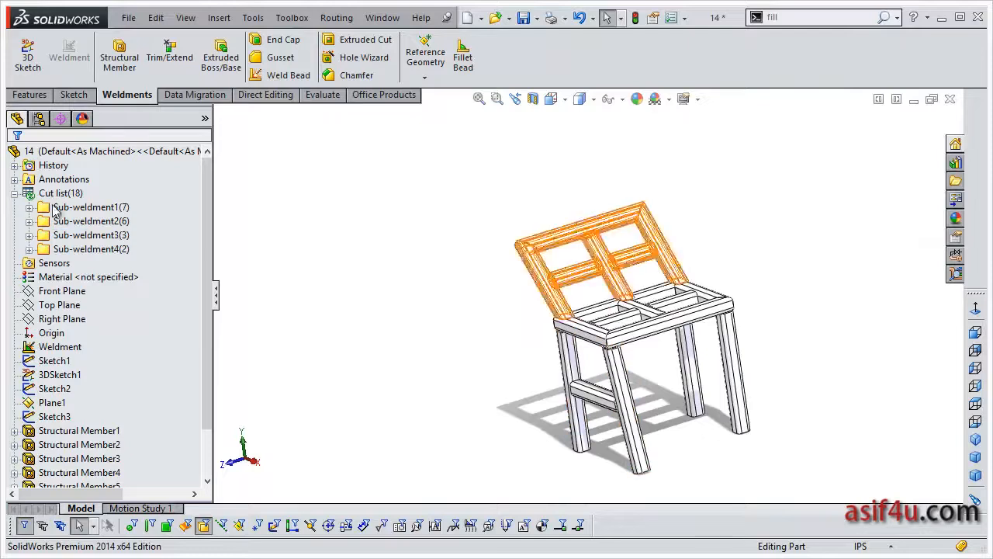
left_click(69, 250)
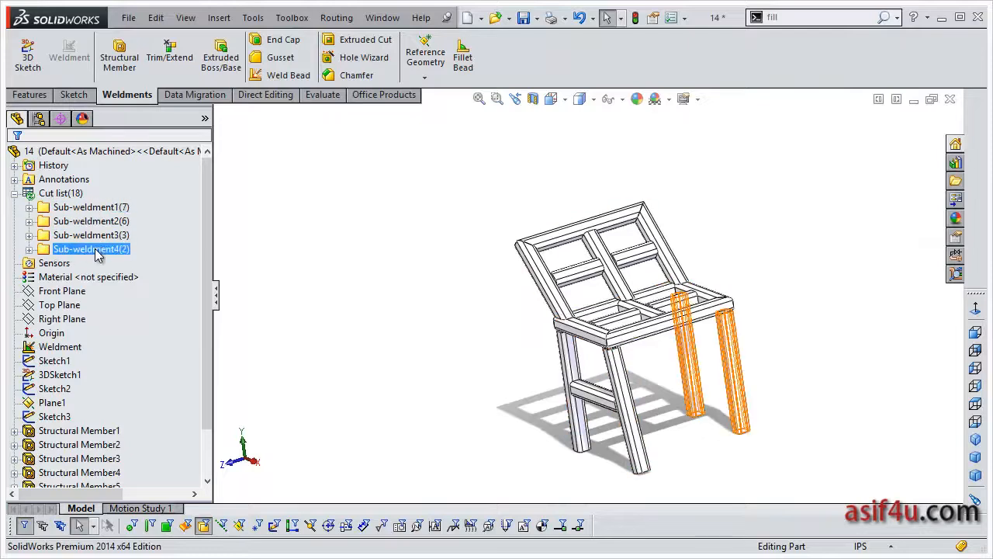
left_click(60, 194)
right_click(60, 195)
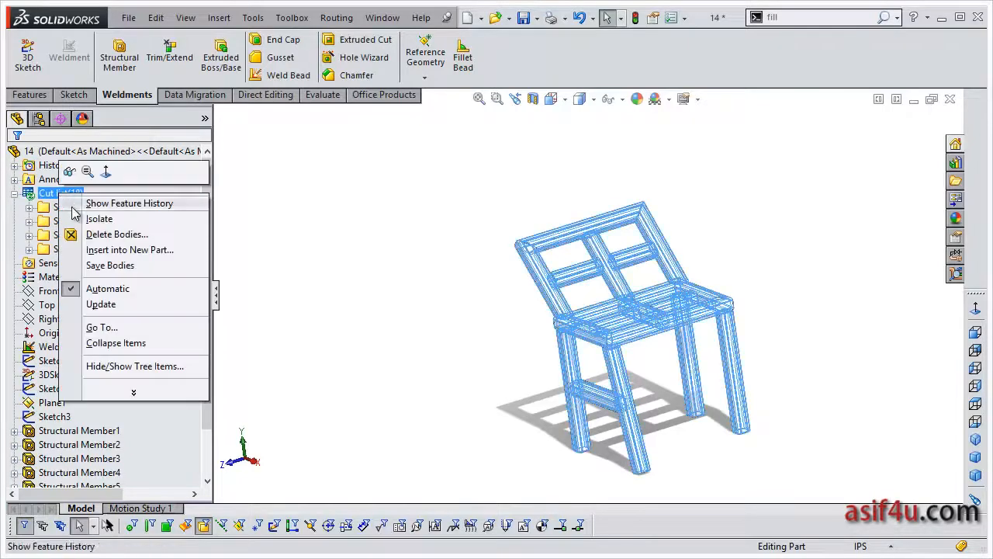
left_click(116, 304)
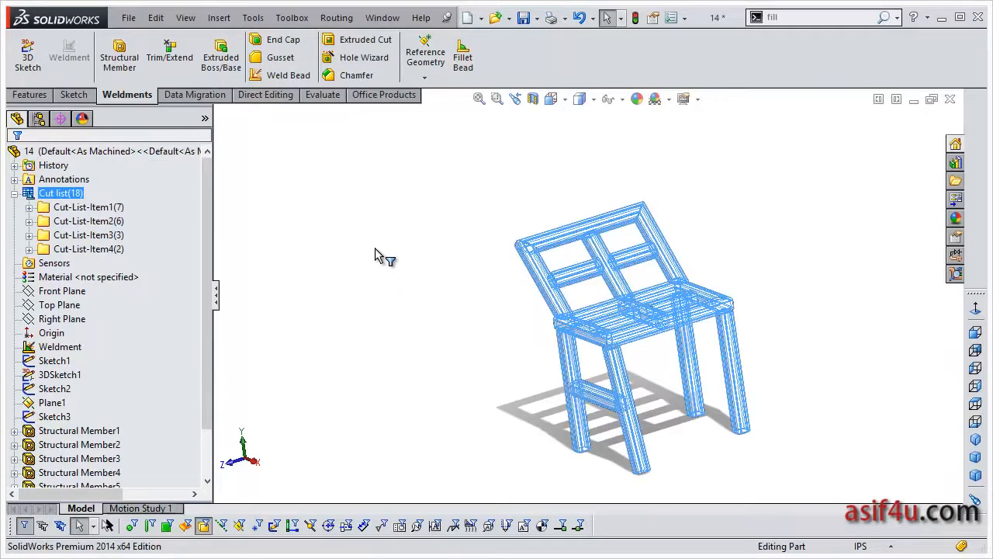
key("ctrl+s")
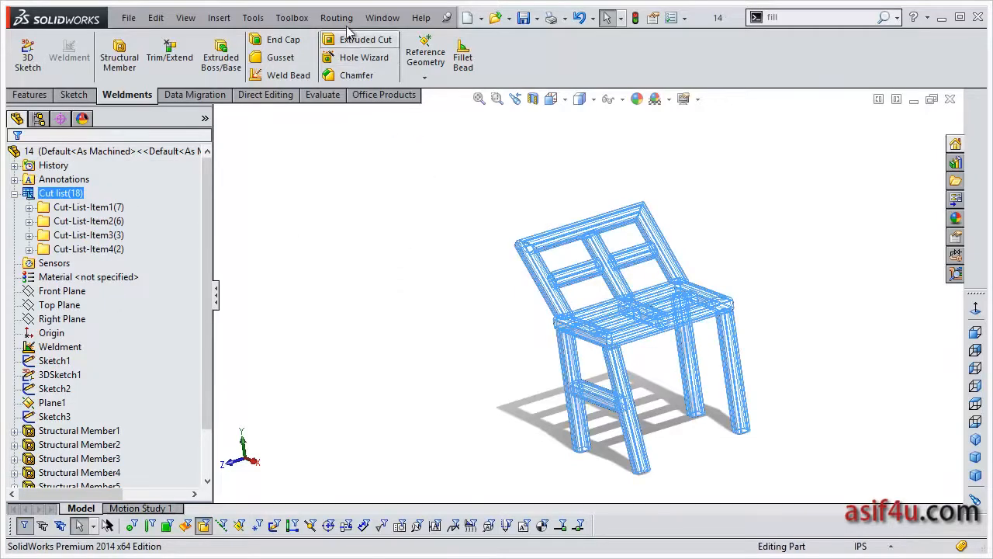
Switch to the drawing of part 14 and examine the item numbers and quantities in its weldment cut list table.
left_click(382, 17)
left_click(419, 170)
double_click(419, 171)
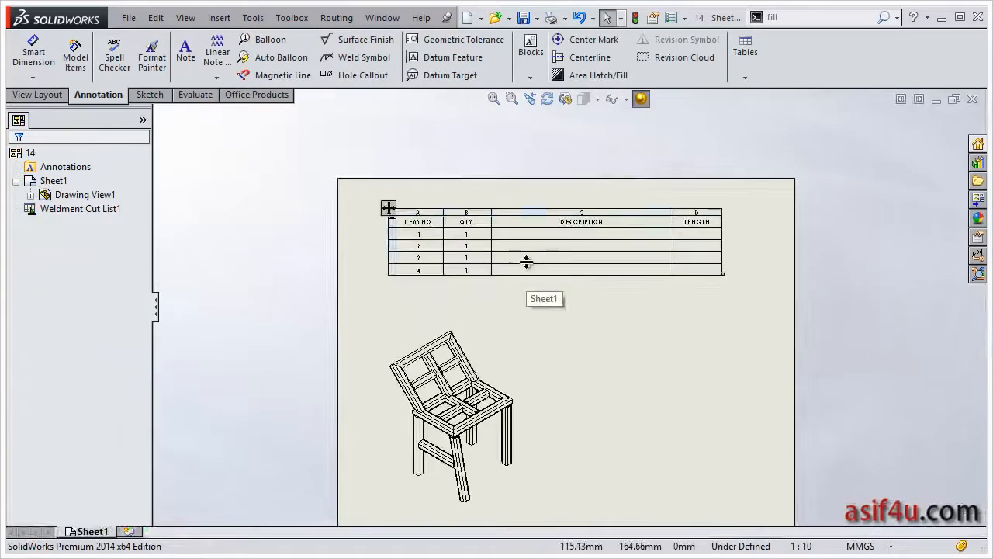
scroll(512, 260, "down", 3)
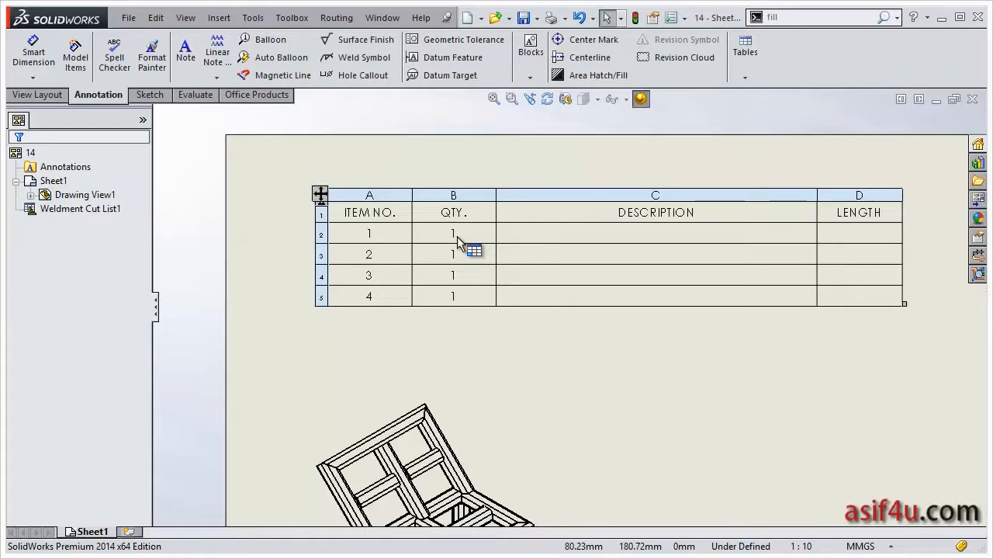
Return to part 14, turn off the solid bodies selection filter and set the isometric view.
left_click(382, 17)
left_click(395, 142)
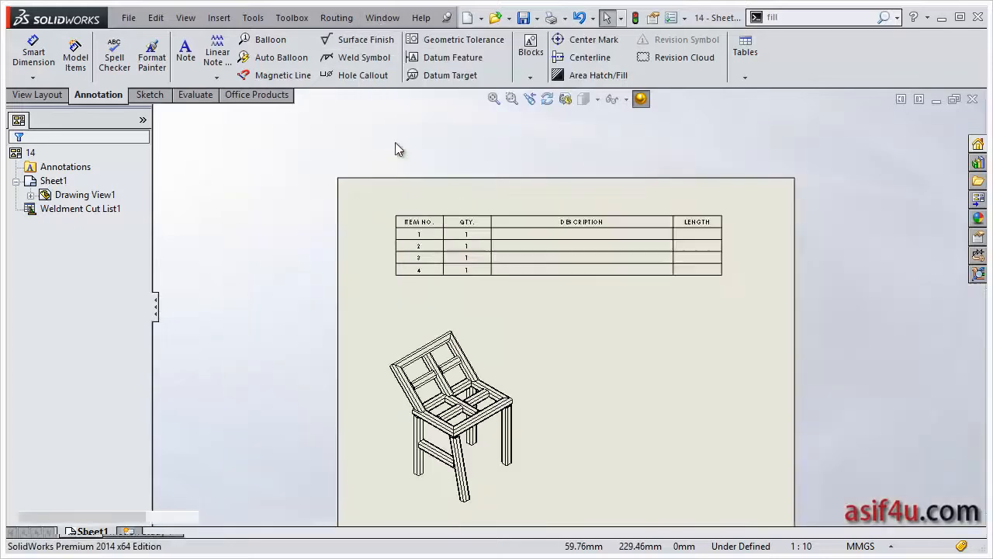
scroll(669, 346, "down", 2)
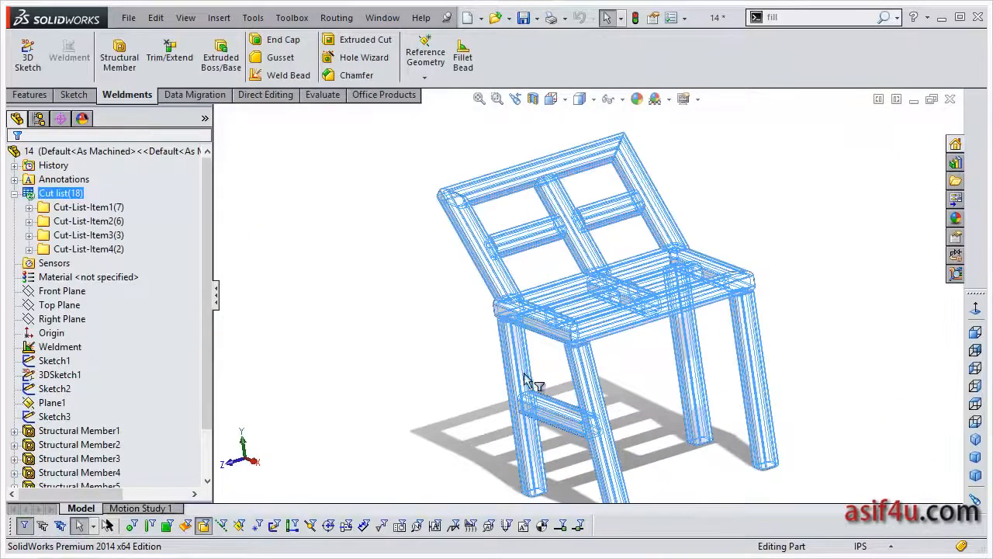
left_click(203, 526)
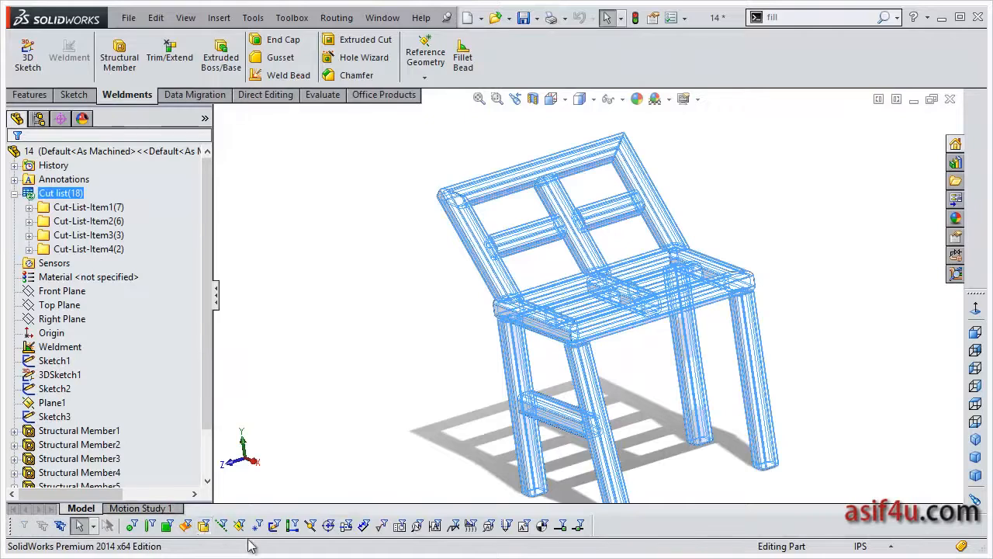
left_click(975, 439)
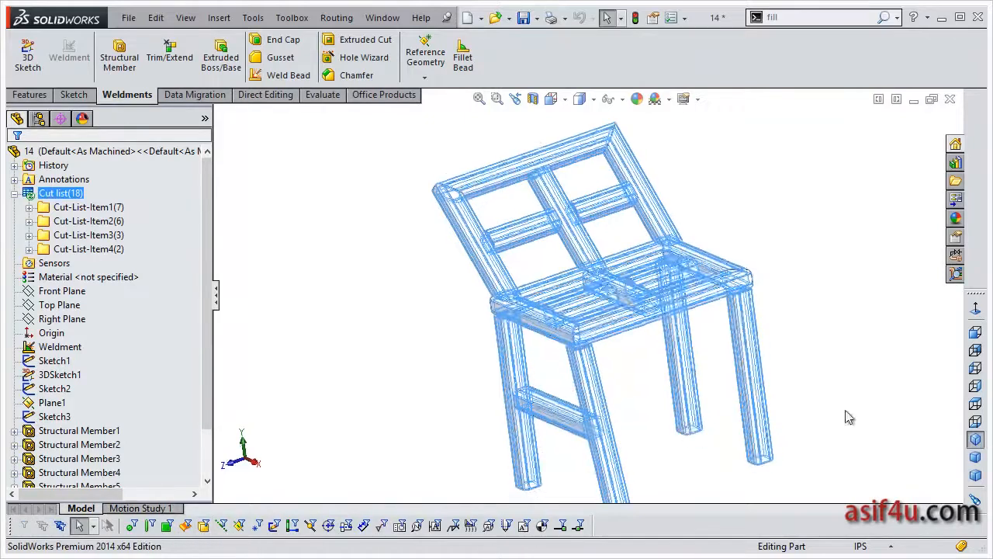
left_click(707, 208)
Update the cut list and start inserting Sub-weldment1 from Cut-List-Item1 into a new part.
right_click(60, 194)
left_click(95, 318)
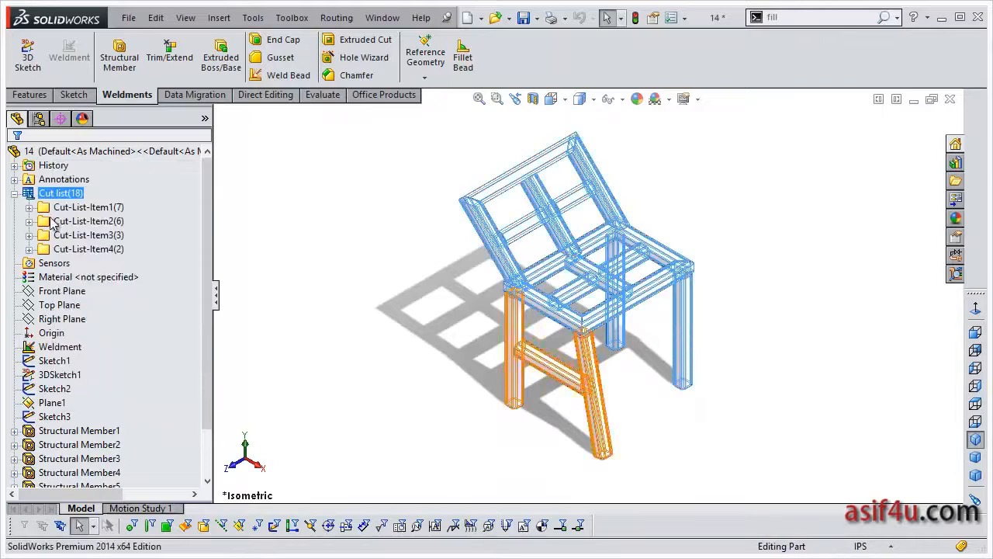
left_click(29, 207)
left_click(87, 207)
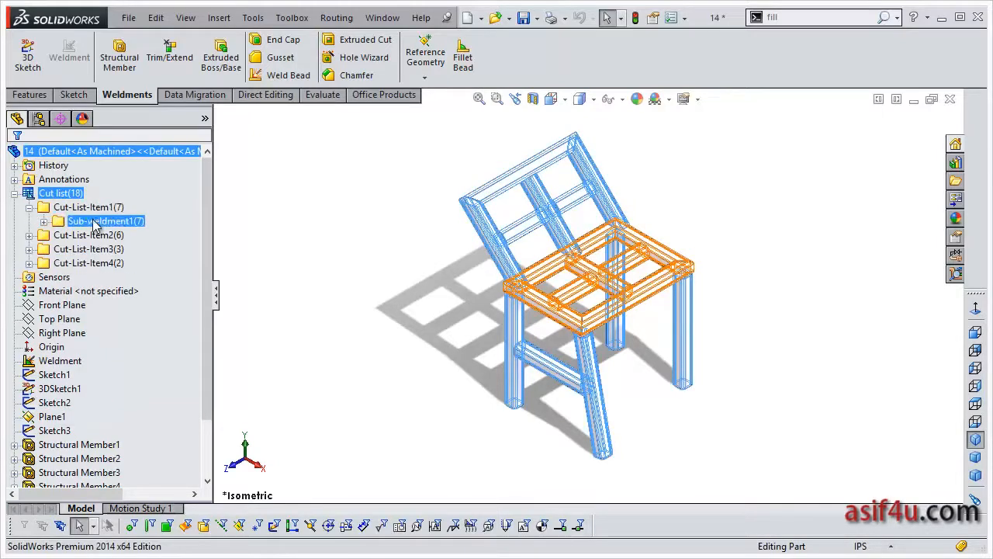
left_click(90, 224)
right_click(93, 225)
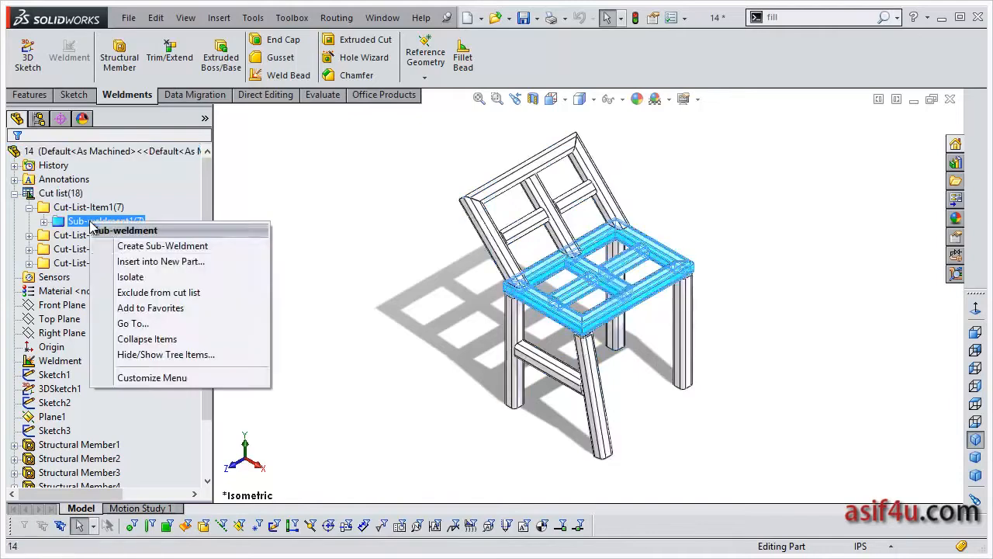
left_click(128, 266)
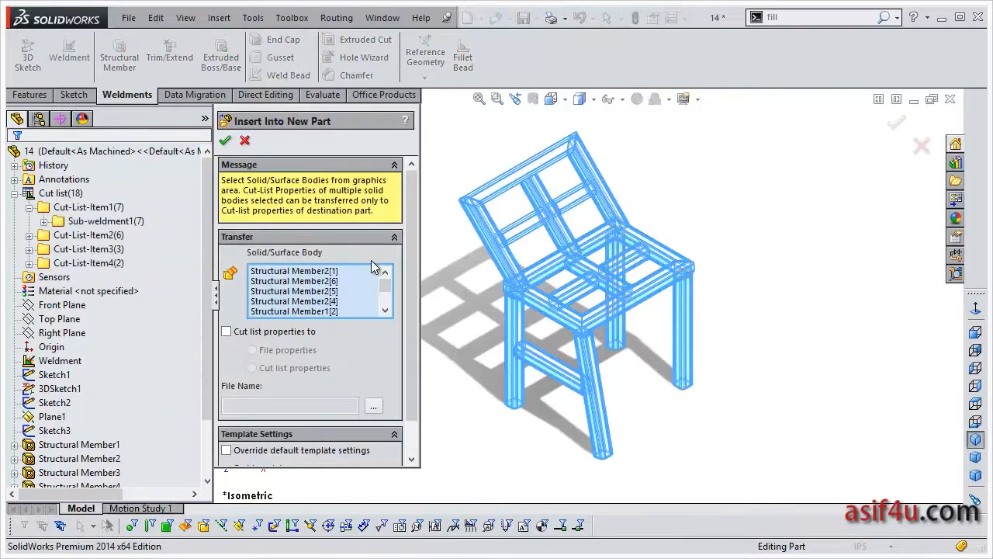
Review the bodies preselected for transfer to the new part and clear the whole selection.
left_click(282, 281)
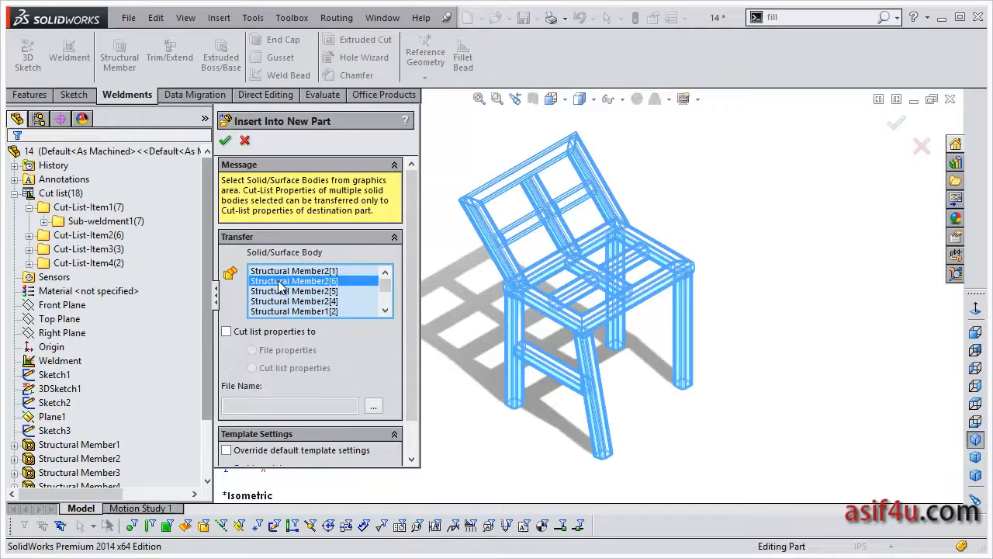
left_click(288, 291)
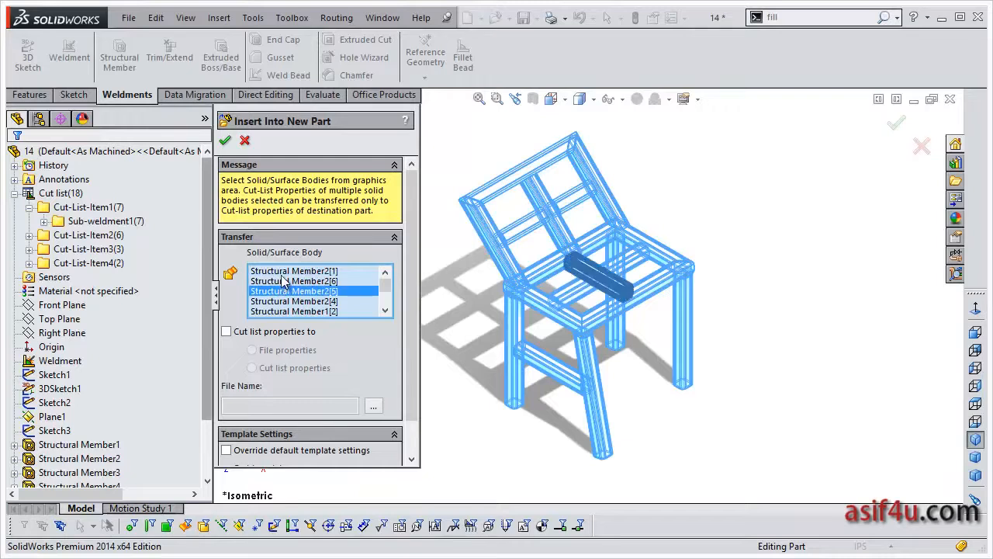
scroll(304, 287, "down", 3)
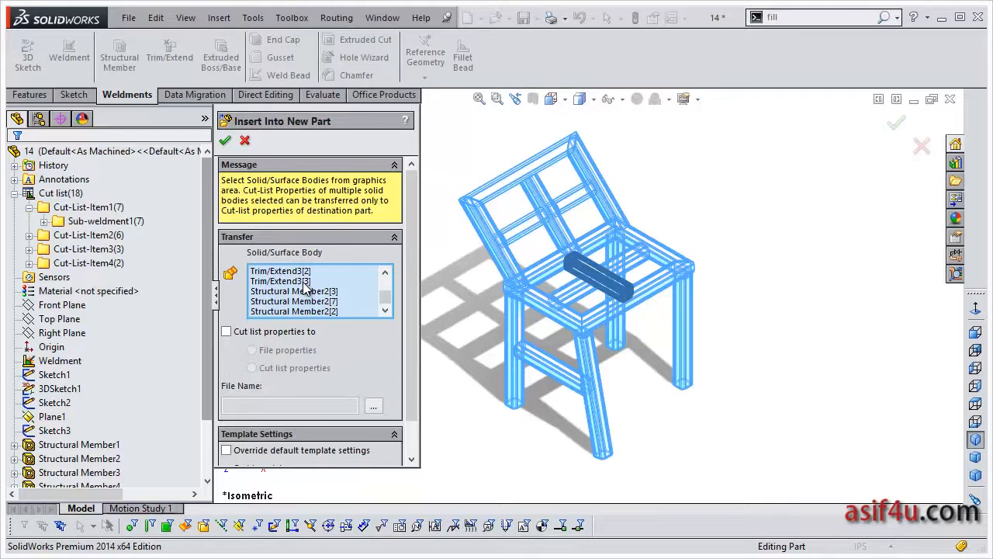
right_click(267, 293)
left_click(311, 295)
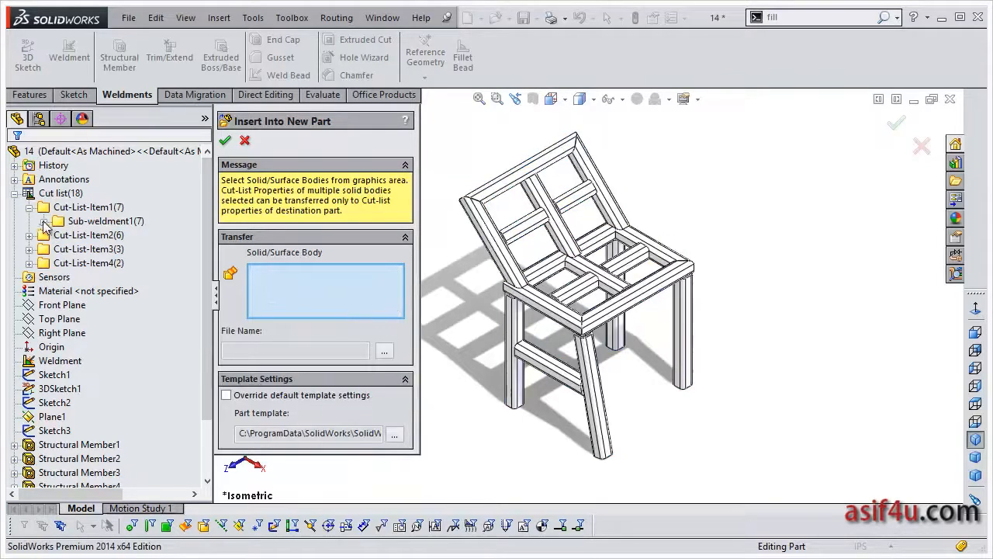
Expand Sub-weldment1 down to the bodies of Cut-List-Item5 and try to add that whole item to the transfer.
left_click(44, 221)
left_click(117, 235)
double_click(118, 236)
left_click(118, 248)
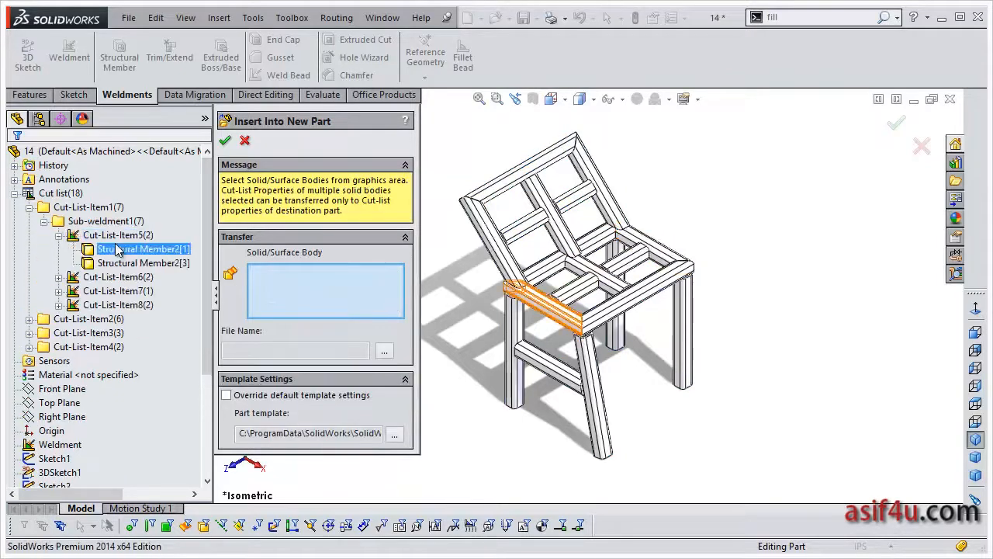
left_click(110, 236)
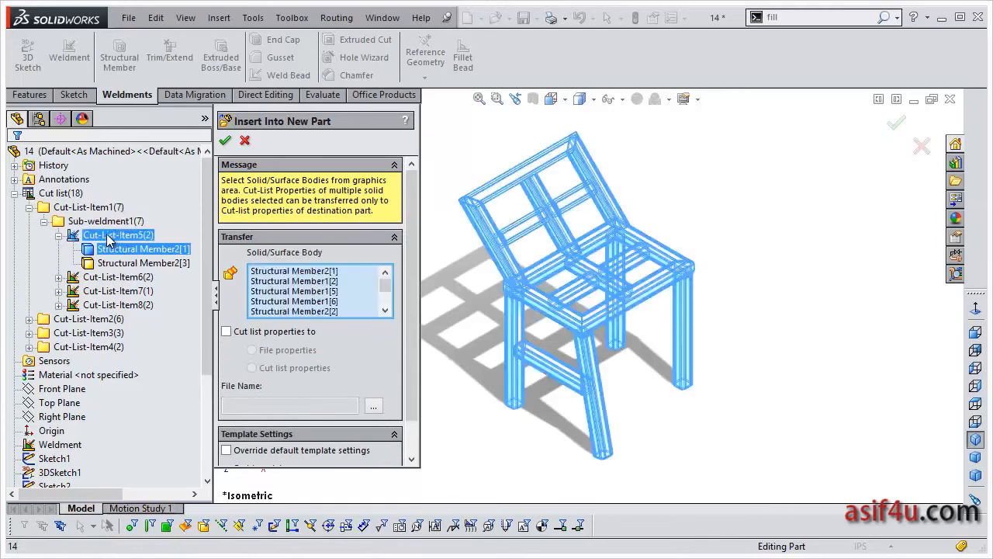
Clear the transfer selection and add only the two bodies of Cut-List-Item5, Structural Member2[1] and Structural Member2[3].
right_click(266, 284)
left_click(318, 296)
left_click(141, 250)
left_click(144, 263)
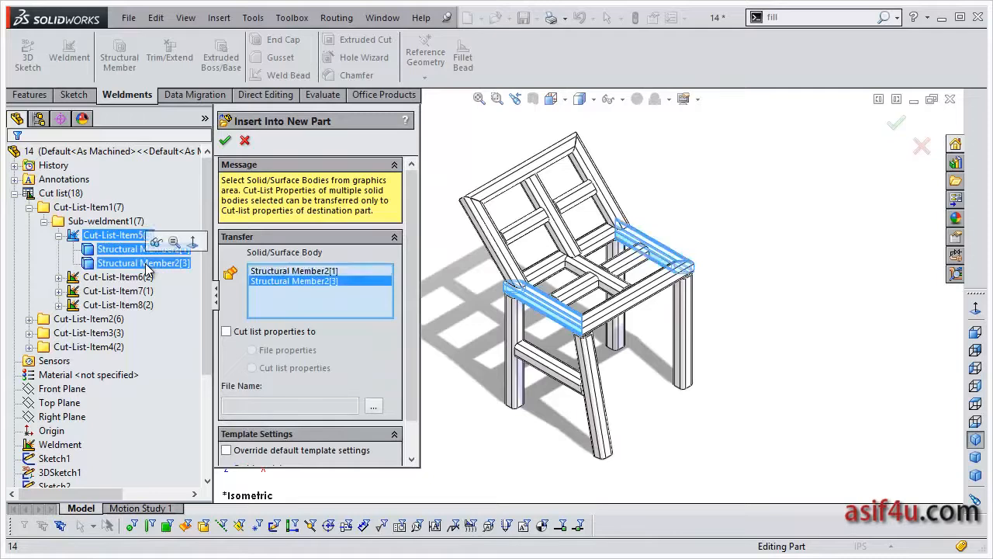
Add both bodies of Cut-List-Item6, Structural Member2[6] and Structural Member2[7], to the transfer.
left_click(59, 235)
left_click(59, 249)
left_click(140, 263)
left_click(140, 277)
left_click(59, 249)
Add Structural Member2[5] from Cut-List-Item7 and Structural Member2[4] and Structural Member2[2] from Cut-List-Item8 to the transfer.
left_click(59, 263)
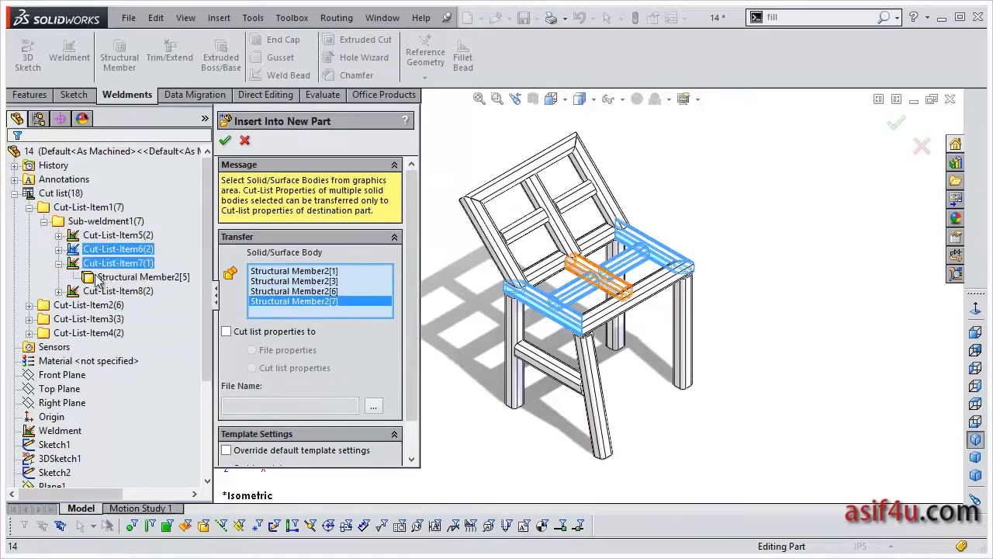
left_click(140, 277)
left_click(59, 263)
left_click(59, 277)
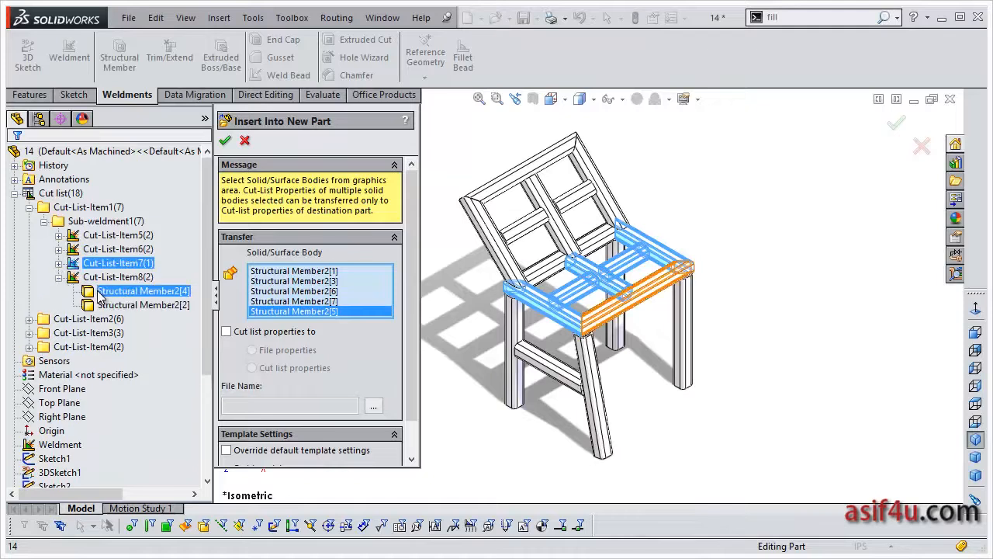
left_click(142, 291)
left_click(142, 305)
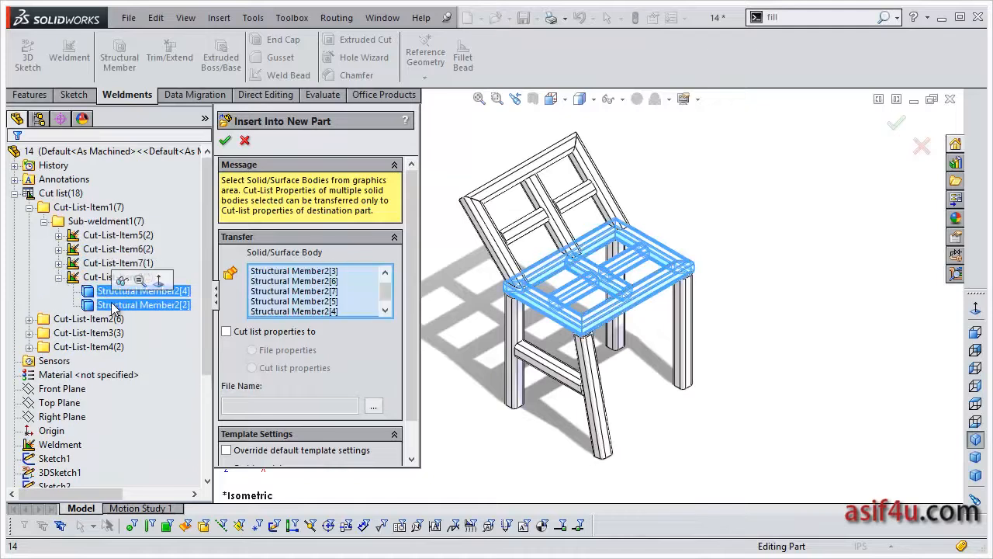
left_click(59, 277)
left_click(101, 223)
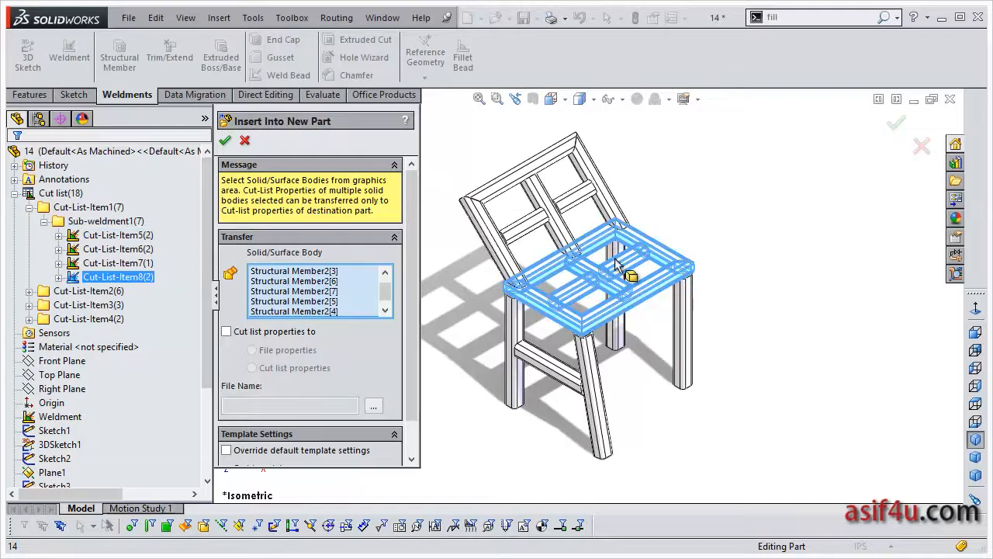
Create the new part with the base part's units and save it as 14-Structural Member2.
left_click(226, 142)
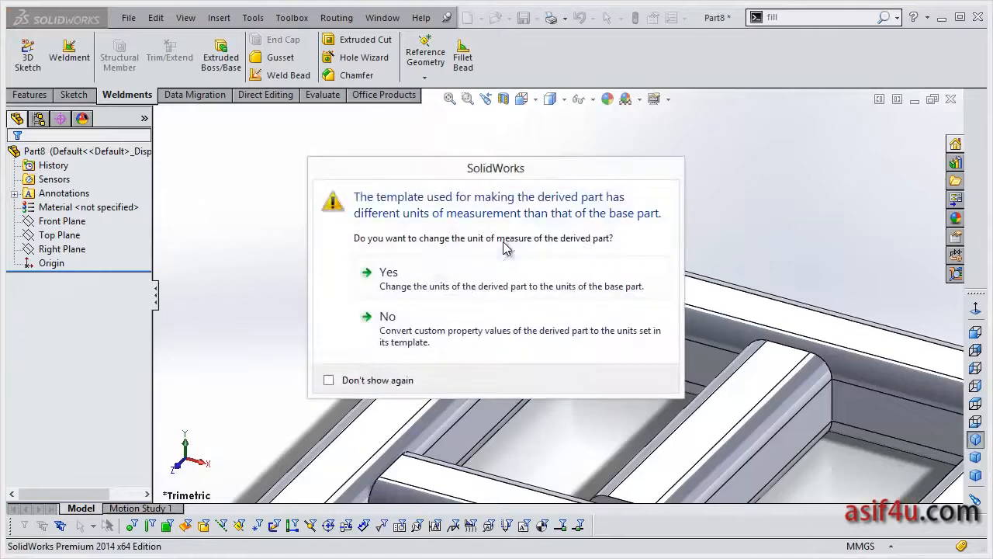
left_click(438, 276)
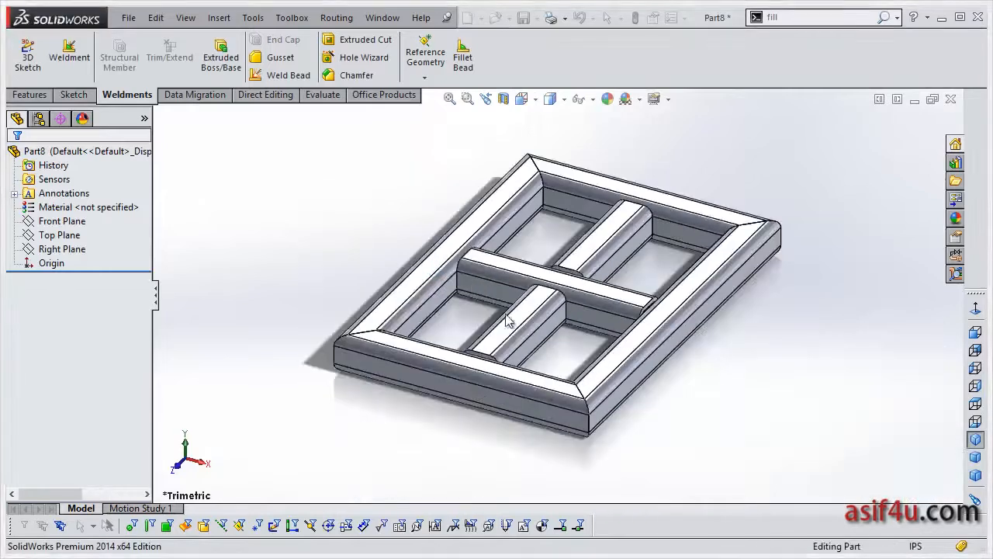
key("ctrl+s")
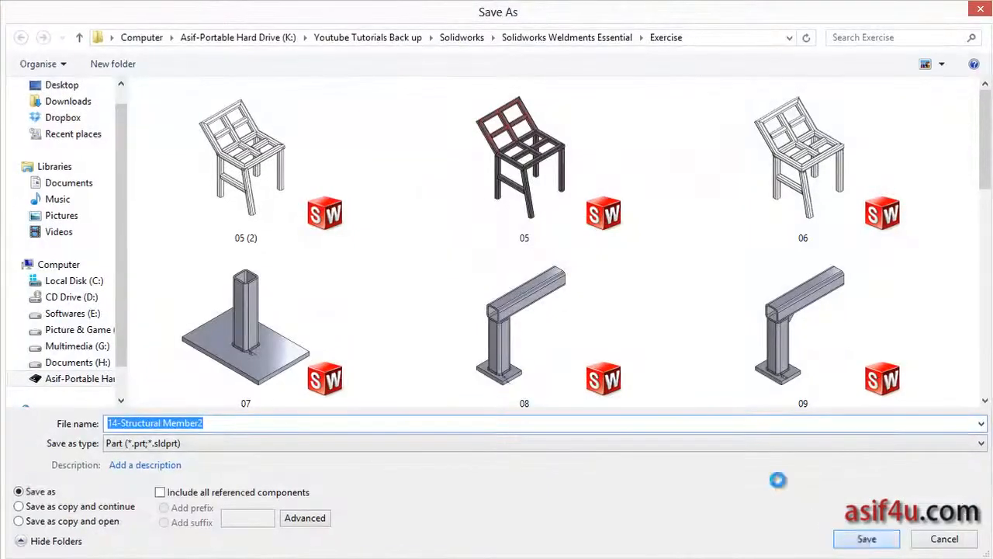
left_click(861, 539)
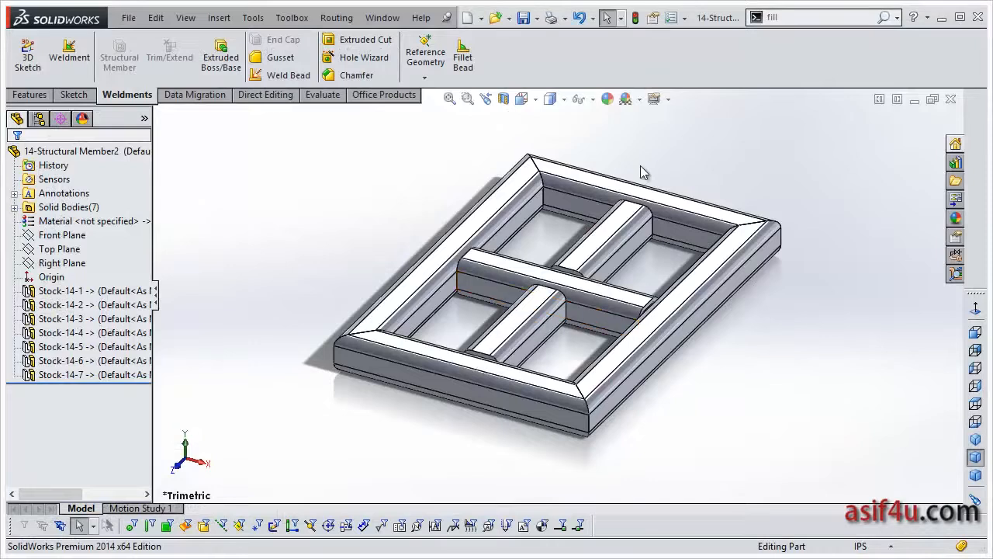
Inspect the inserted seat frame and list the solid bodies of the new part.
scroll(548, 256, "down", 2)
scroll(515, 293, "up", 3)
mouse_move(516, 293)
middle_mouse_down()
mouse_move(513, 215)
mouse_move(538, 269)
mouse_move(514, 288)
mouse_move(508, 310)
middle_mouse_up()
left_click(24, 220)
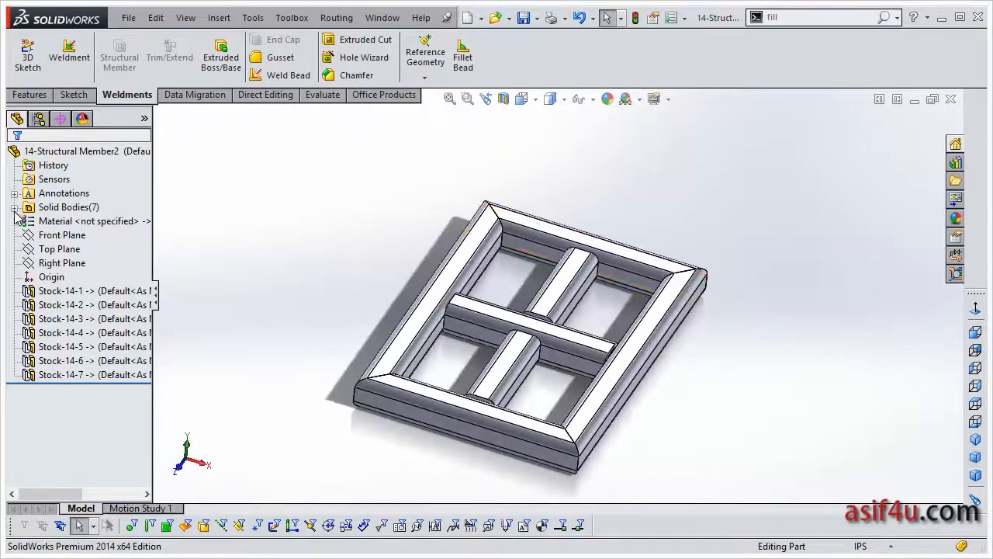
left_click(14, 207)
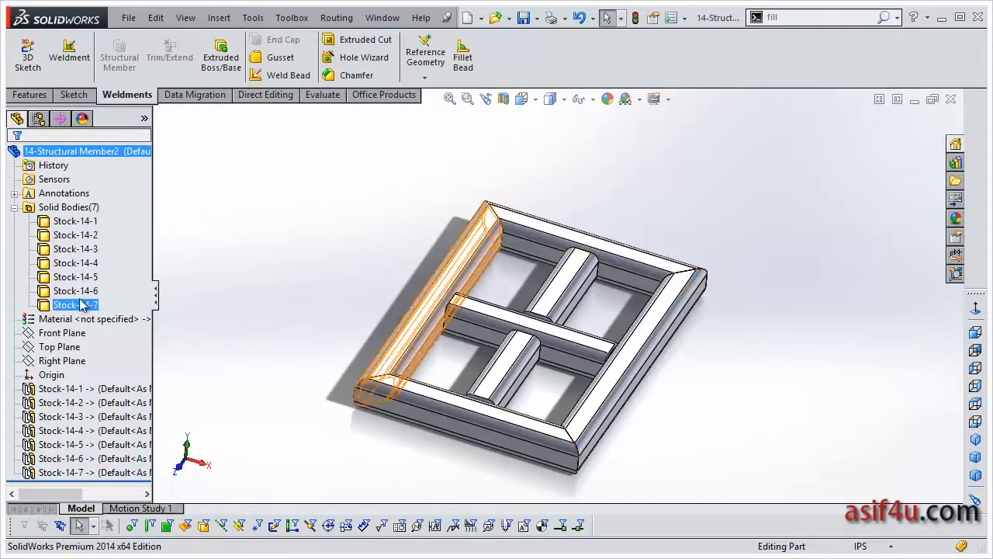
Close the derived part, saving all modified documents, and show Sub-weldment2 under Cut-List-Item2 in part 14.
left_click(951, 99)
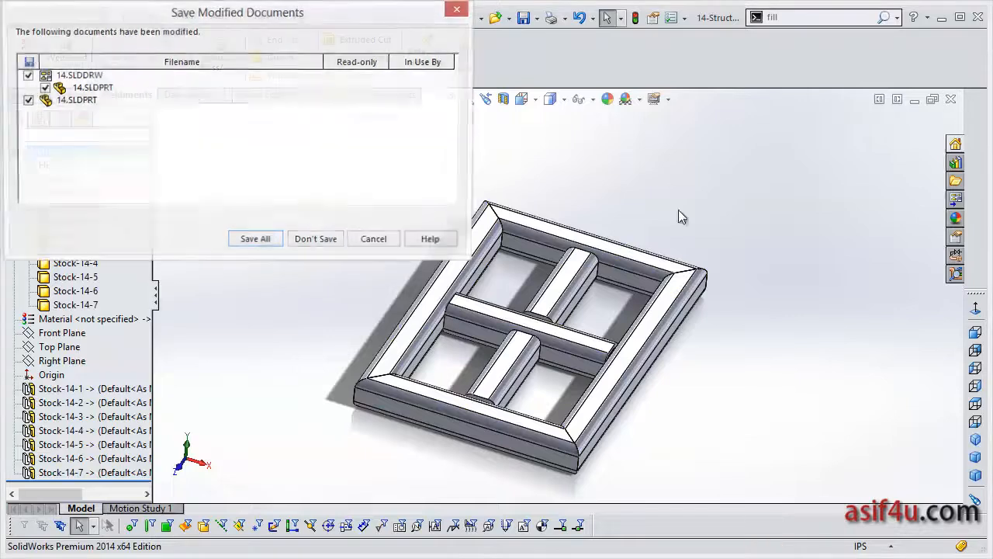
left_click(261, 240)
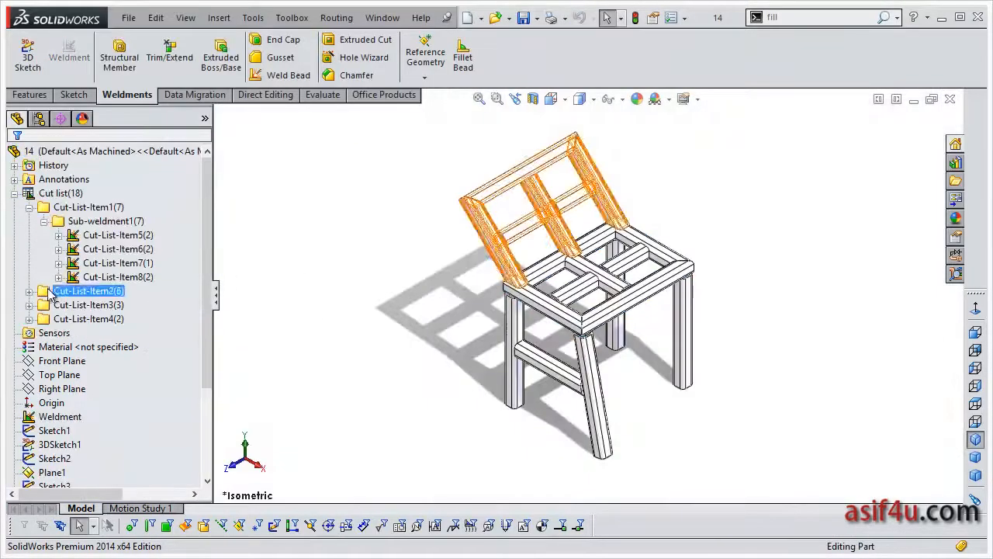
left_click(29, 291)
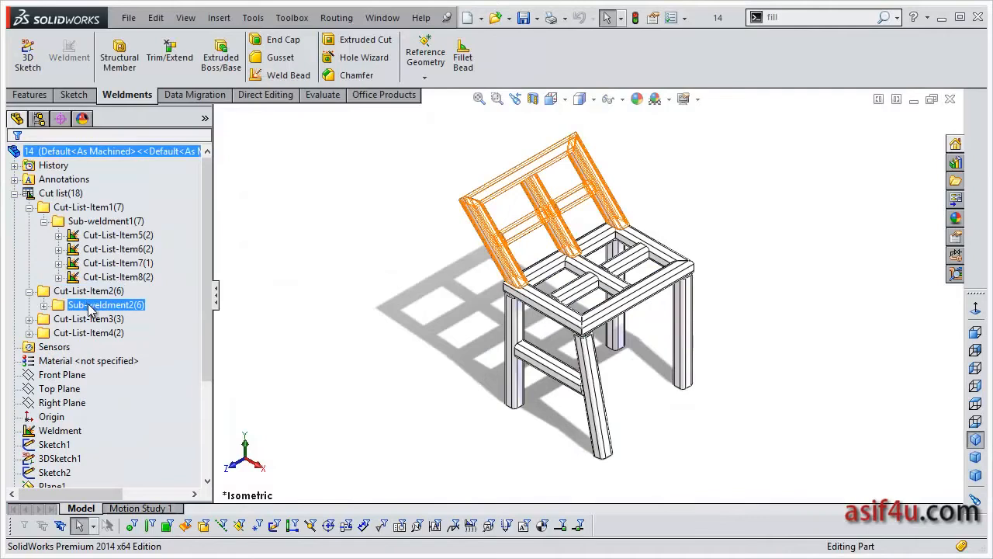
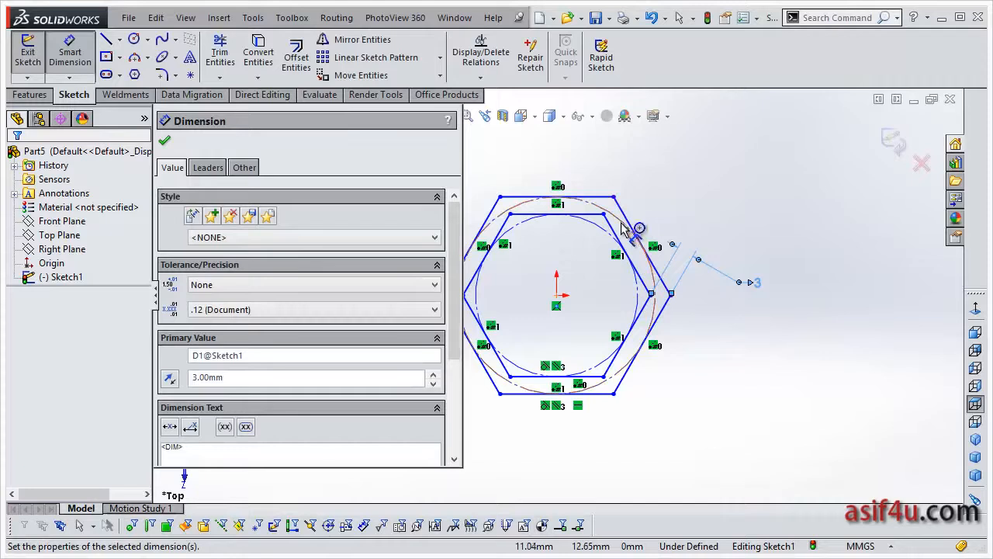
Dimension the outer hexagon's construction circle to a diameter of 1 in.
left_click(785, 206)
type("1in")
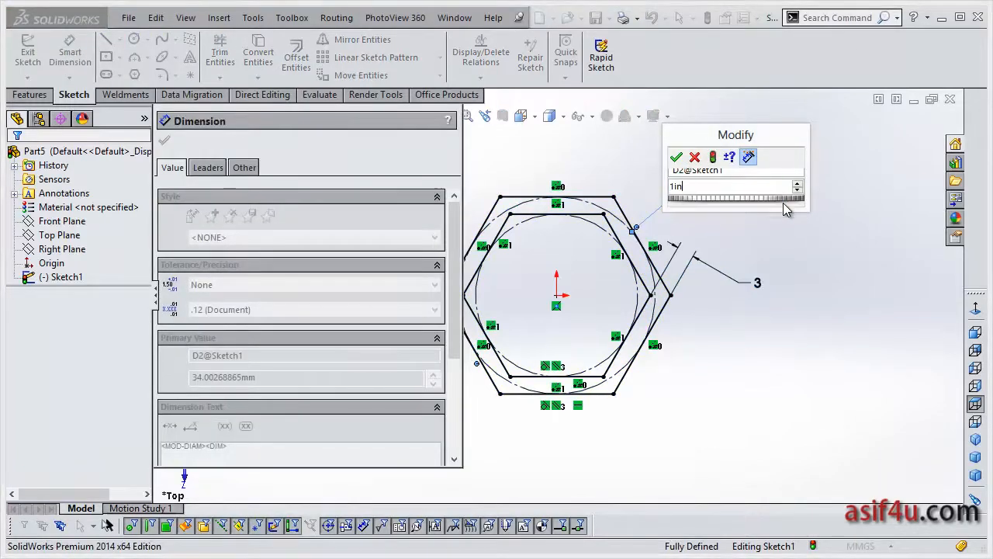
key("Return")
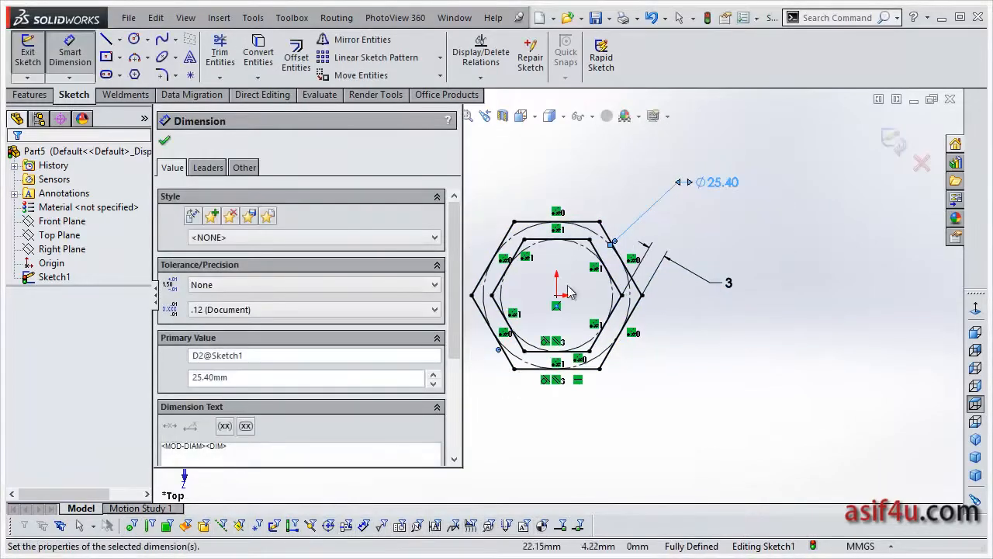
left_click(164, 141)
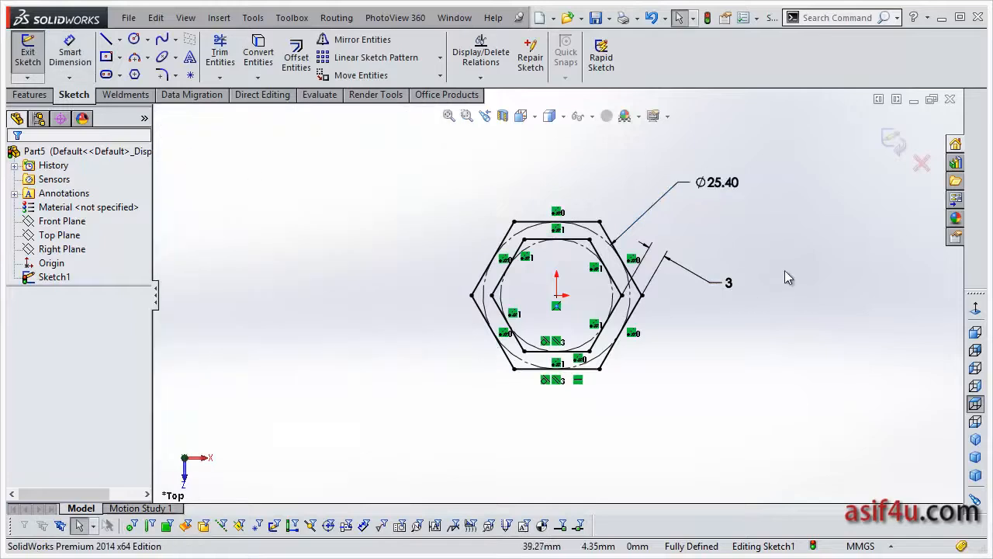
Add sketch points at the origin and at the midpoints of the outer hexagon's bottom, top and two right sides.
scroll(787, 277, "down", 1)
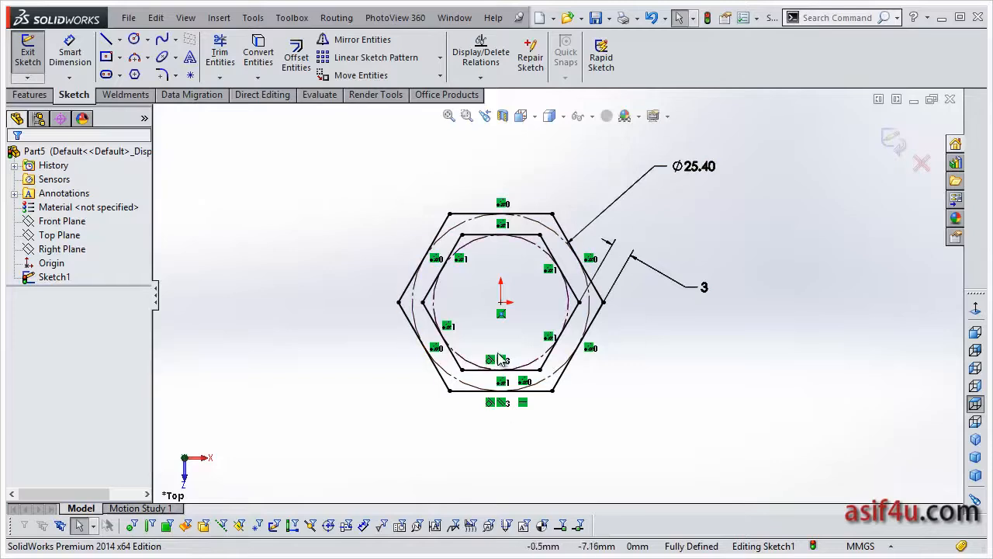
left_click(191, 78)
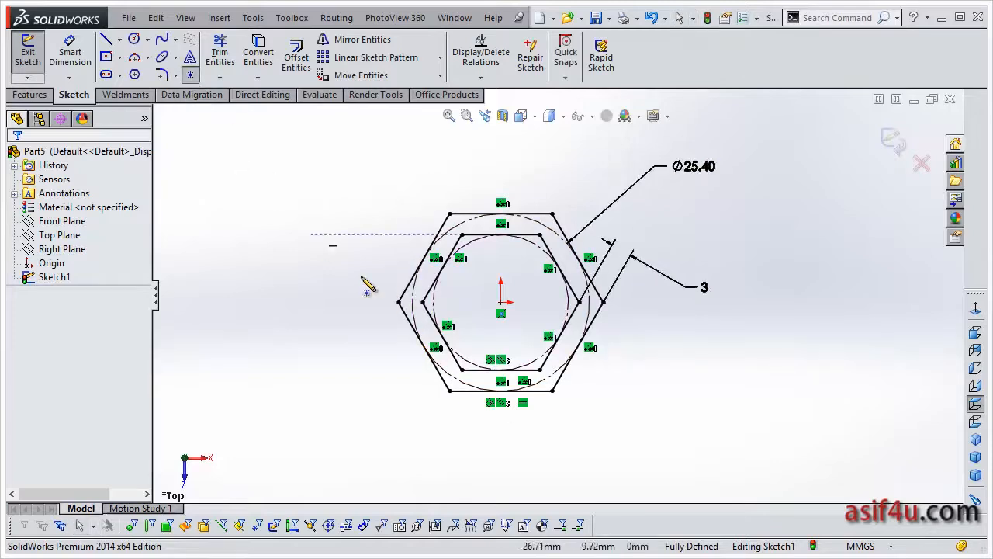
left_click(501, 302)
left_click(501, 391)
left_click(501, 214)
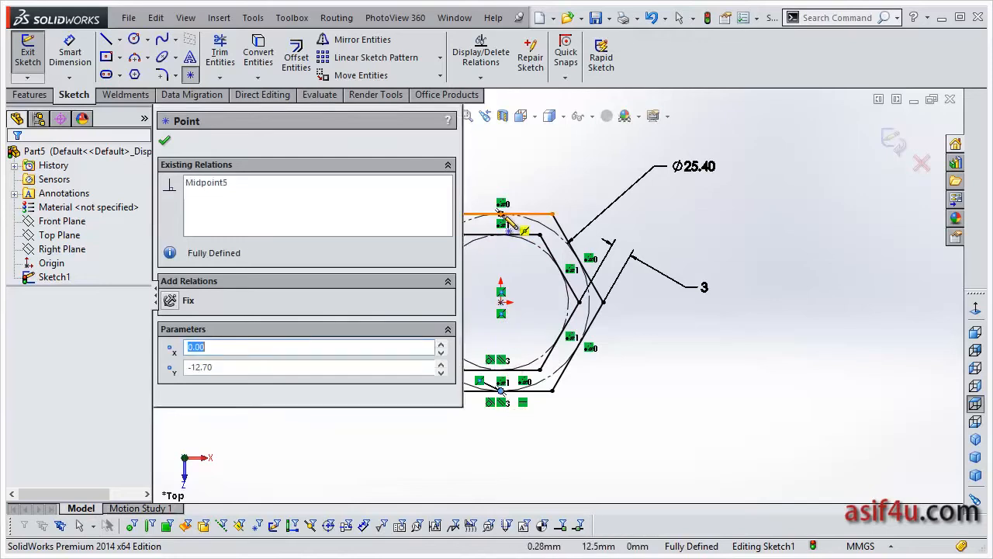
left_click(578, 257)
left_click(578, 347)
Add sketch points at the midpoints of the outer hexagon's two left sides and exit the sketch.
scroll(559, 326, "up", 3)
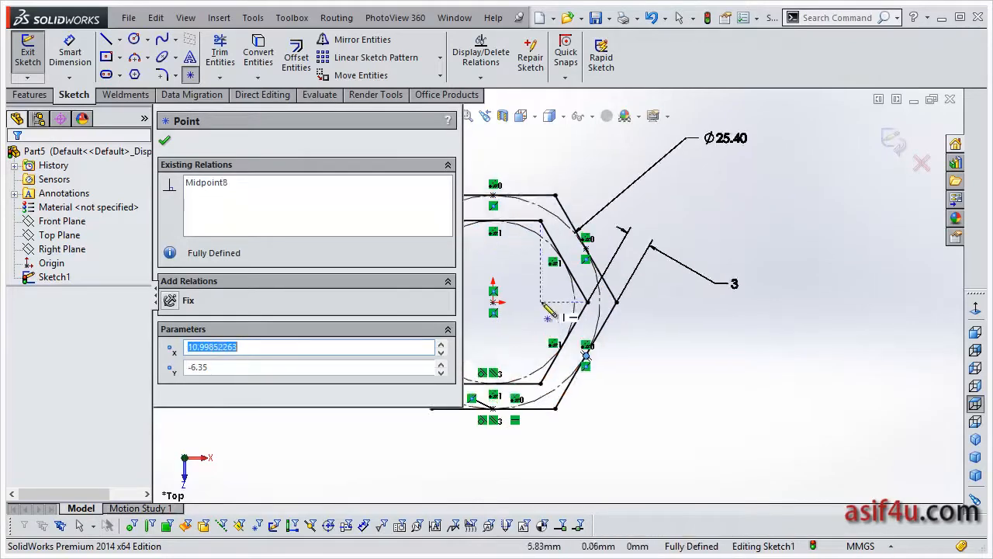
scroll(528, 310, "down", 4)
scroll(522, 308, "down", 1)
scroll(526, 307, "up", 4)
scroll(521, 292, "down", 2)
left_click(513, 268)
left_click(514, 343)
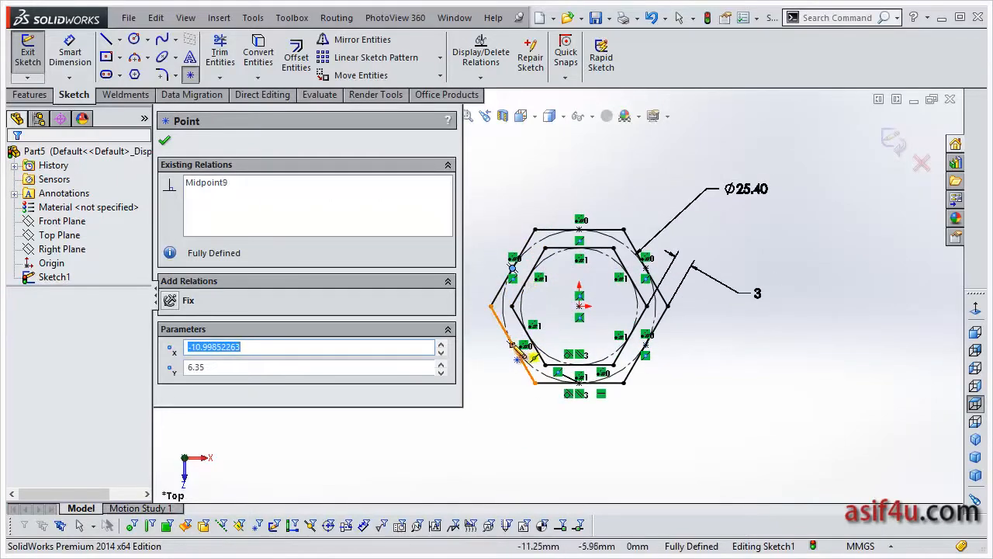
left_click(165, 141)
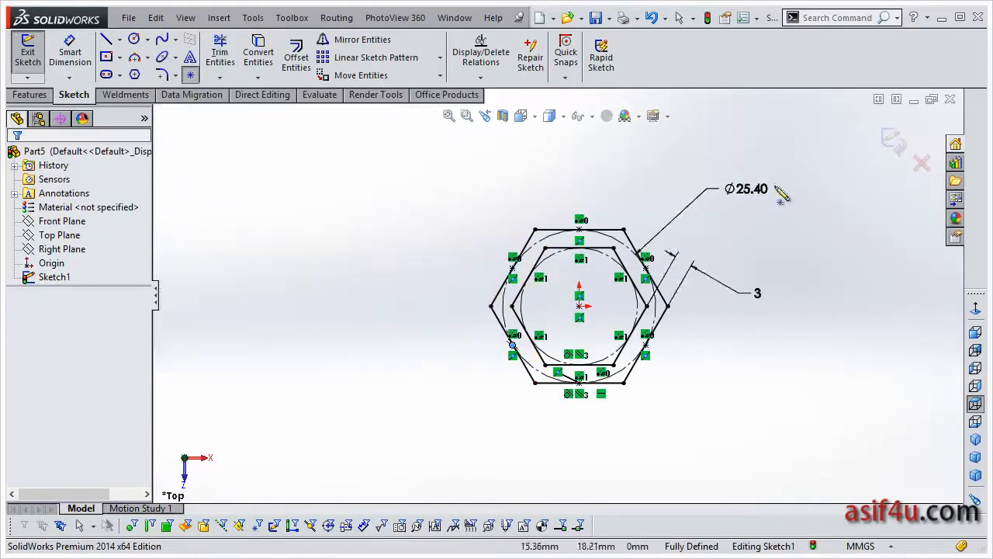
left_click(893, 141)
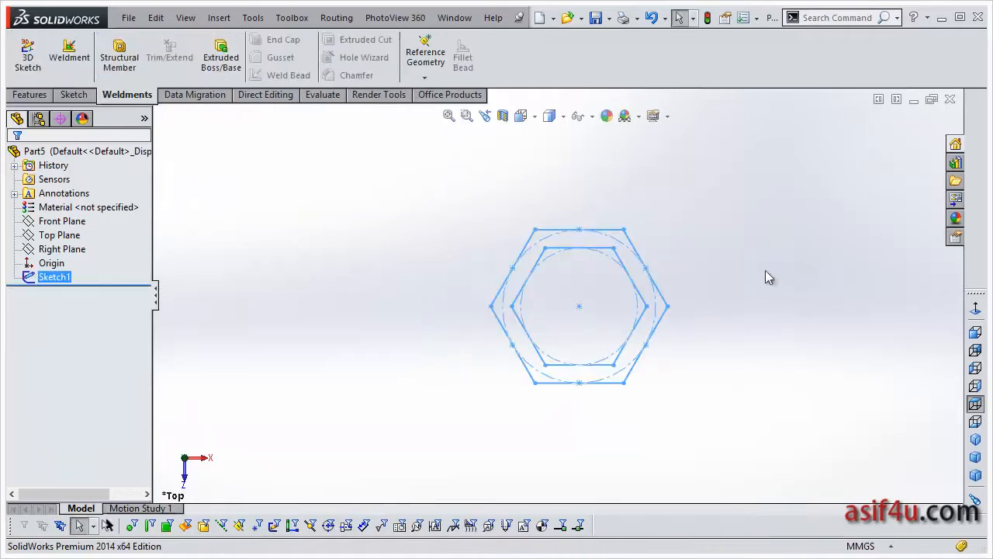
Start saving the hexagon profile sketch part under the file type Lib Feat Part (*.sldlfp).
scroll(768, 277, "down", 1)
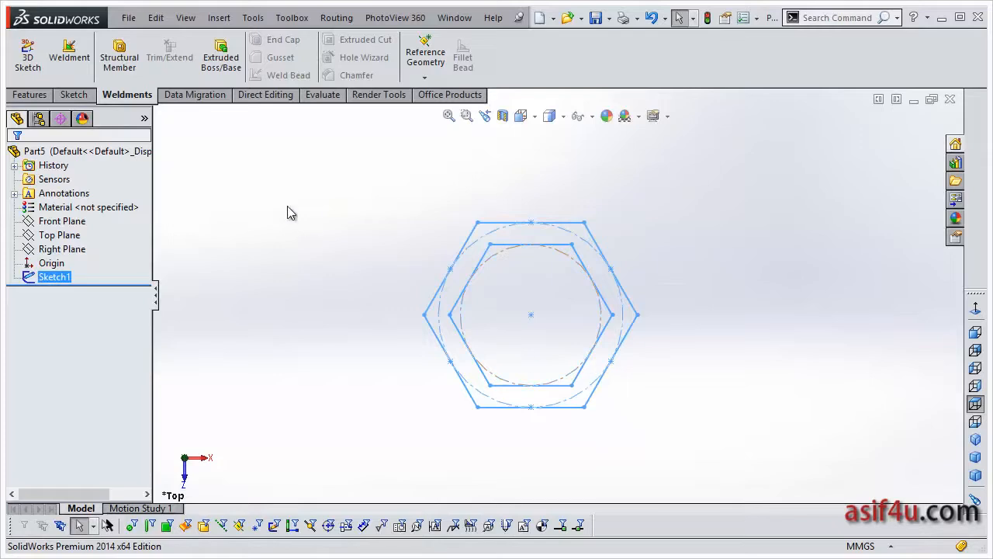
left_click(130, 17)
left_click(133, 143)
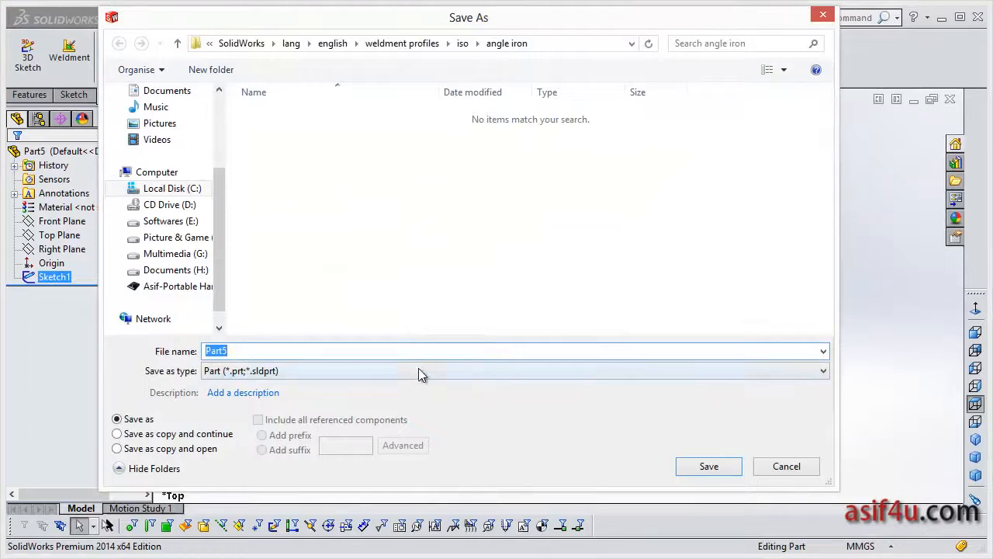
left_click(418, 370)
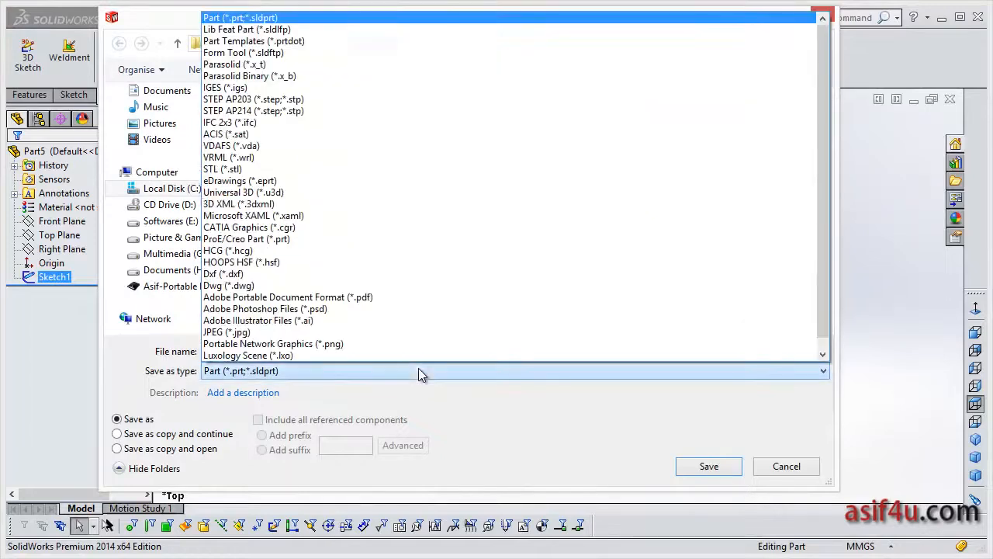
left_click(282, 30)
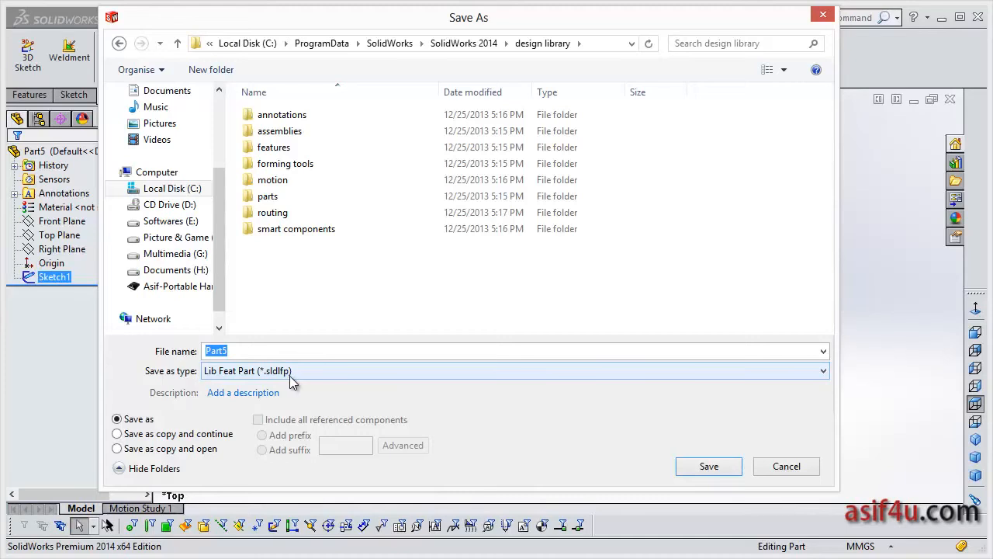
Set the save location to C:\Program Files\SolidWorks Corp\SolidWorks\lang\english\weldment profiles.
left_click(601, 43)
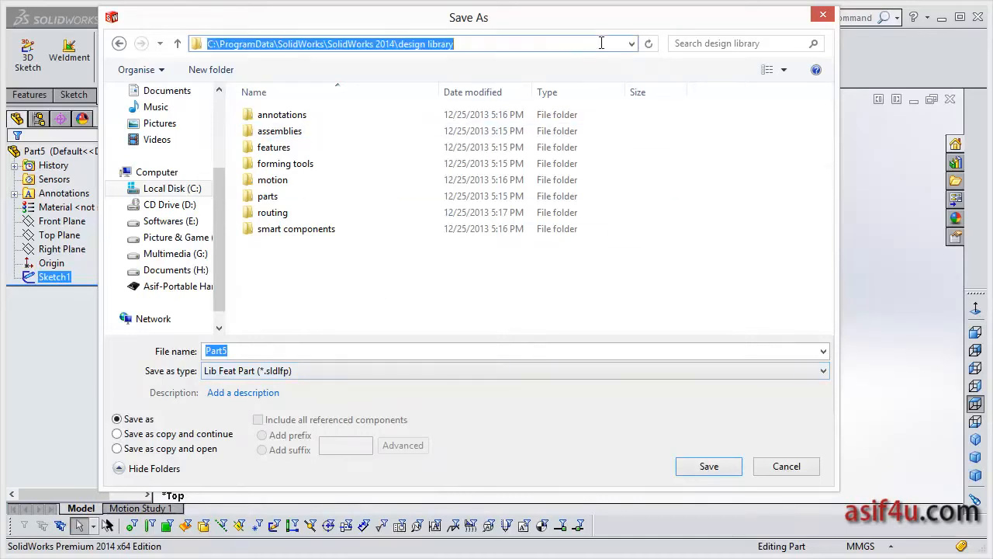
type("C:\\Program Files\\SolidWorks Corp\\SolidWorks\\lang\\english\\weldment profiles\\iso\\angle iron")
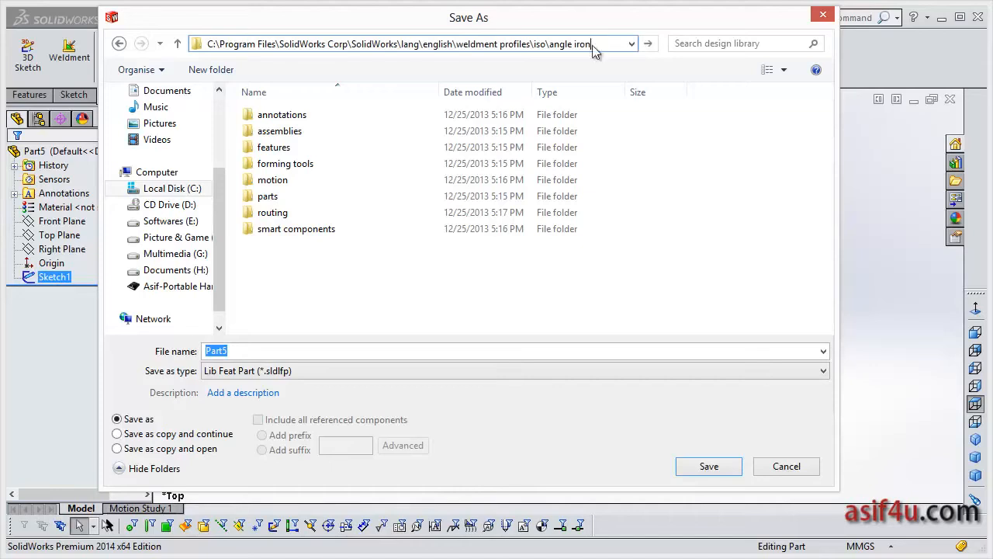
key("Return")
left_click(210, 44)
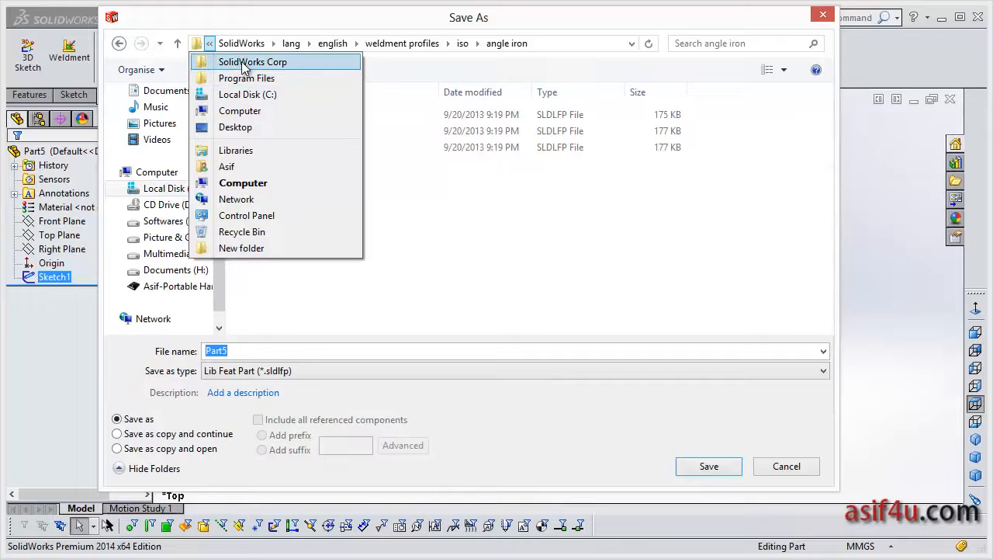
mouse_move(337, 49)
left_click(395, 45)
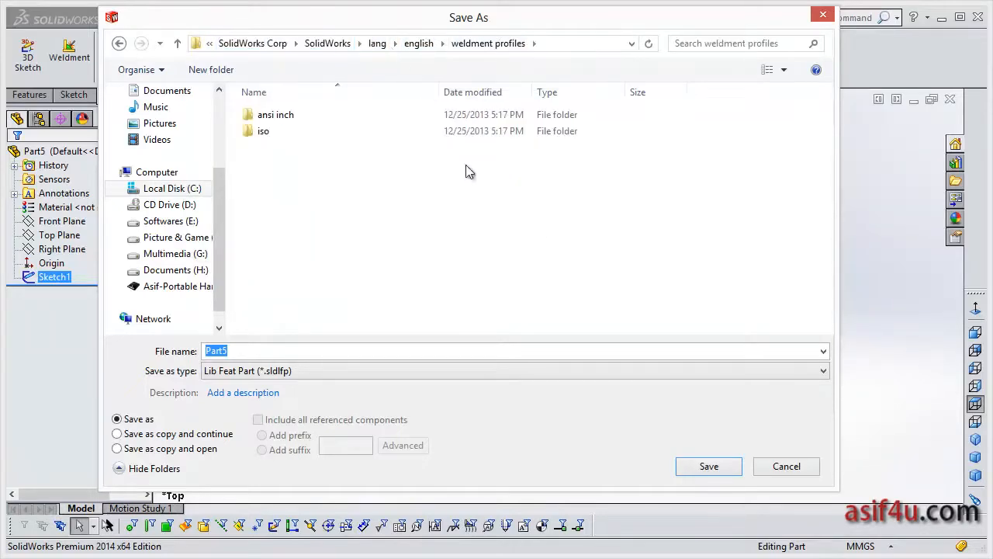
Create a new folder named My profiles inside the weldment profiles folder.
left_click(273, 117)
left_click(266, 134)
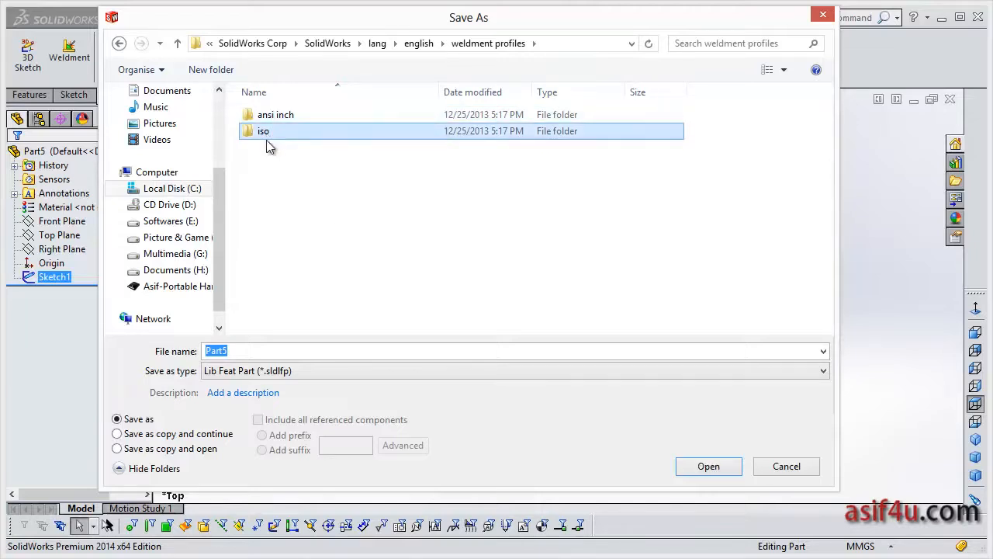
right_click(273, 196)
mouse_move(327, 341)
left_click(411, 343)
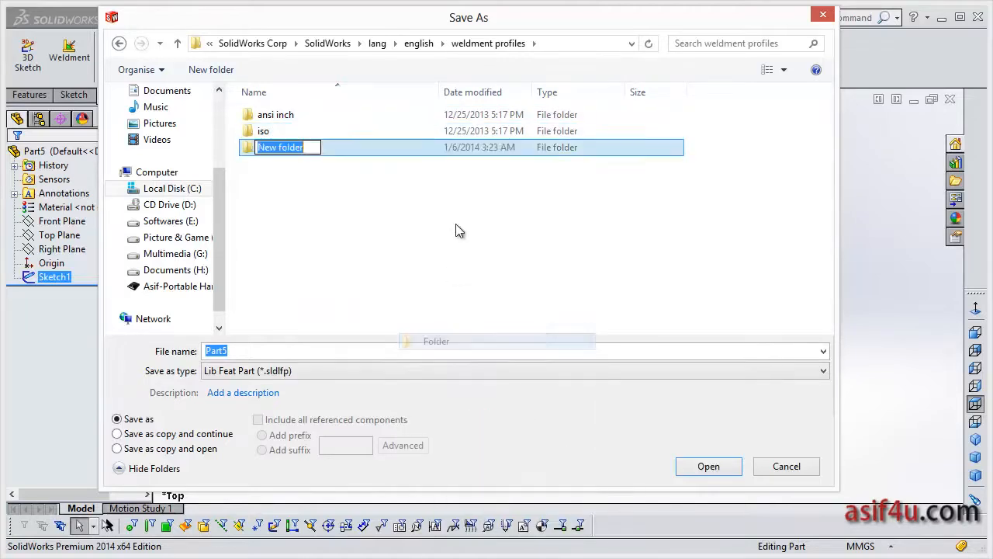
type("M")
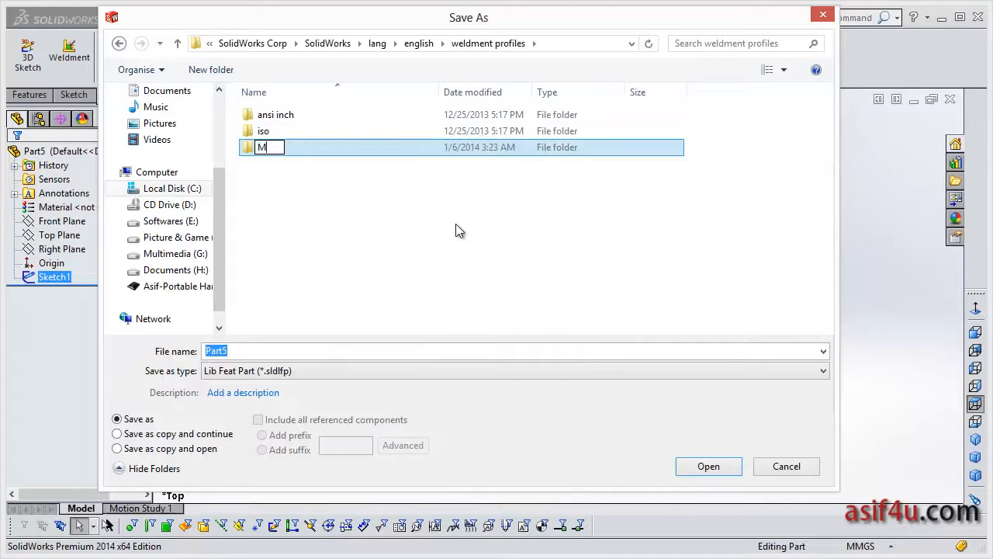
type("y profiles")
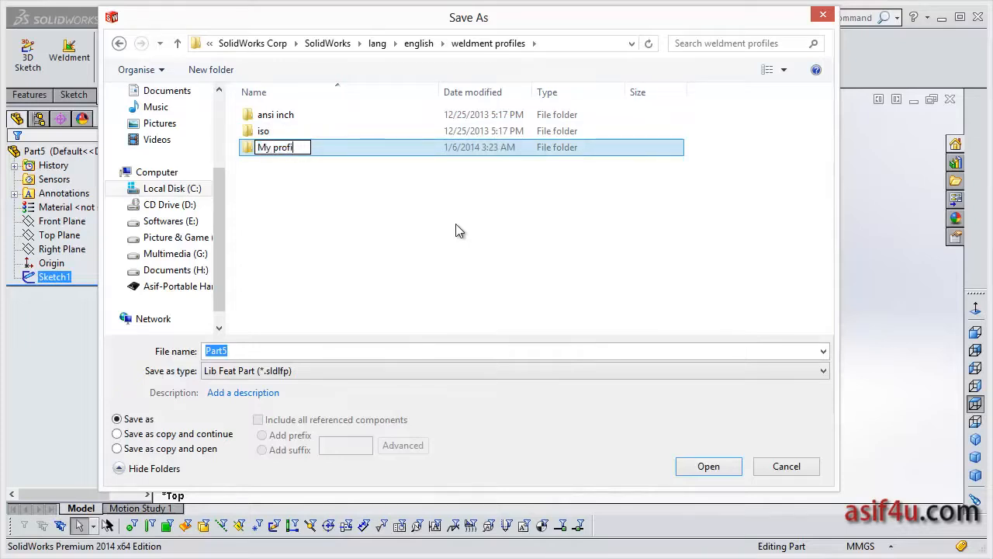
key("Return")
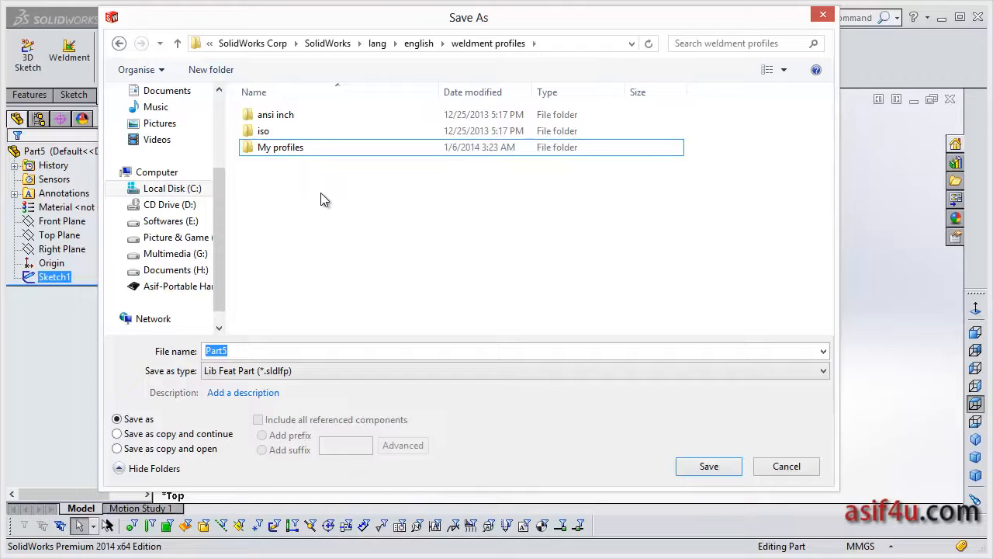
Open the My profiles folder and create a subfolder named Hex in it.
double_click(295, 147)
right_click(287, 145)
mouse_move(326, 307)
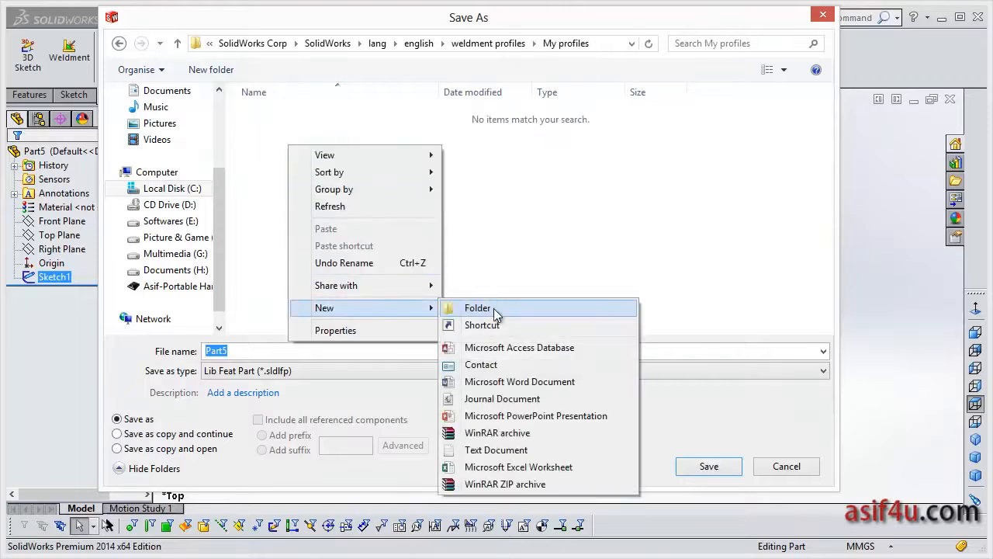
left_click(497, 309)
type("H")
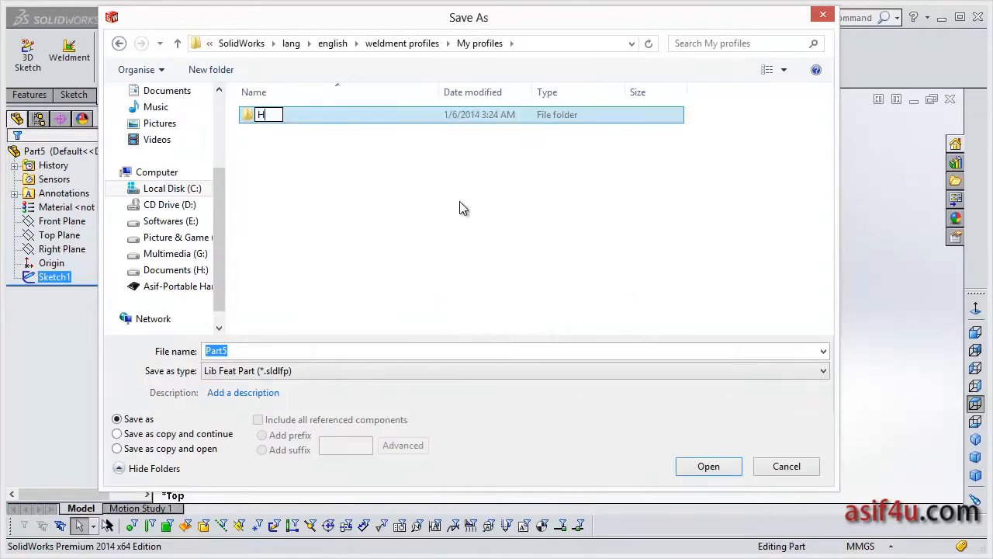
type("ex")
left_click(369, 191)
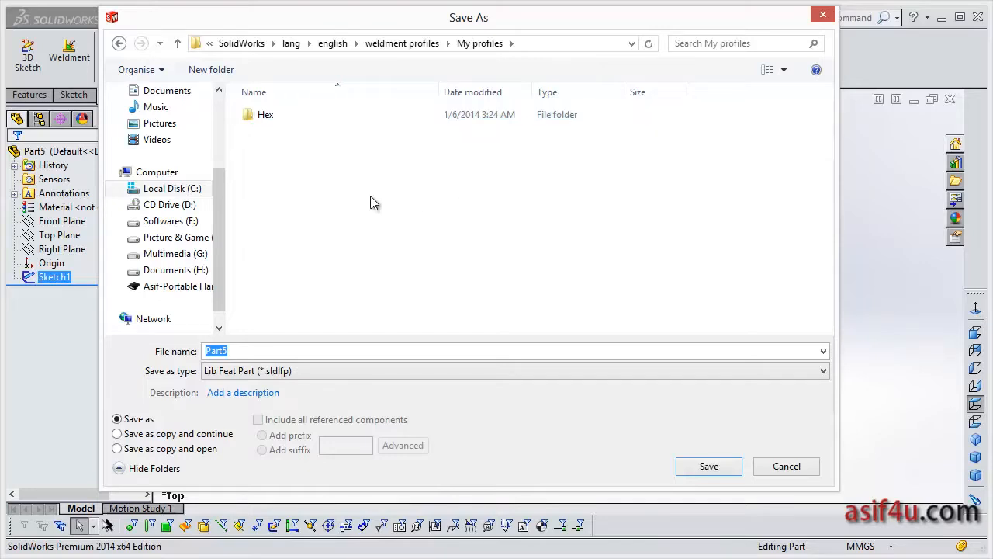
Save the hexagon profile in the Hex folder under the file name Custom, and close the document.
double_click(287, 116)
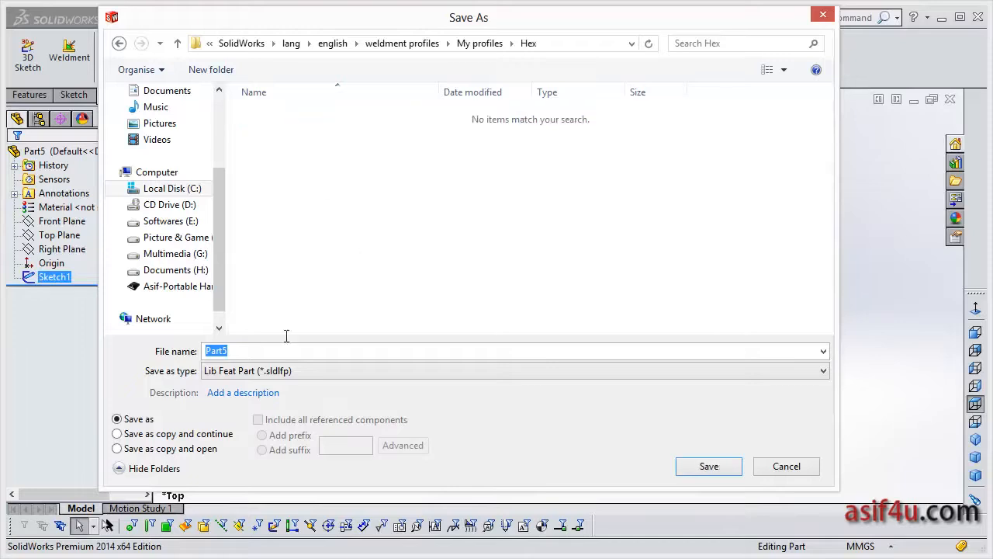
left_click_drag(284, 350, 139, 351)
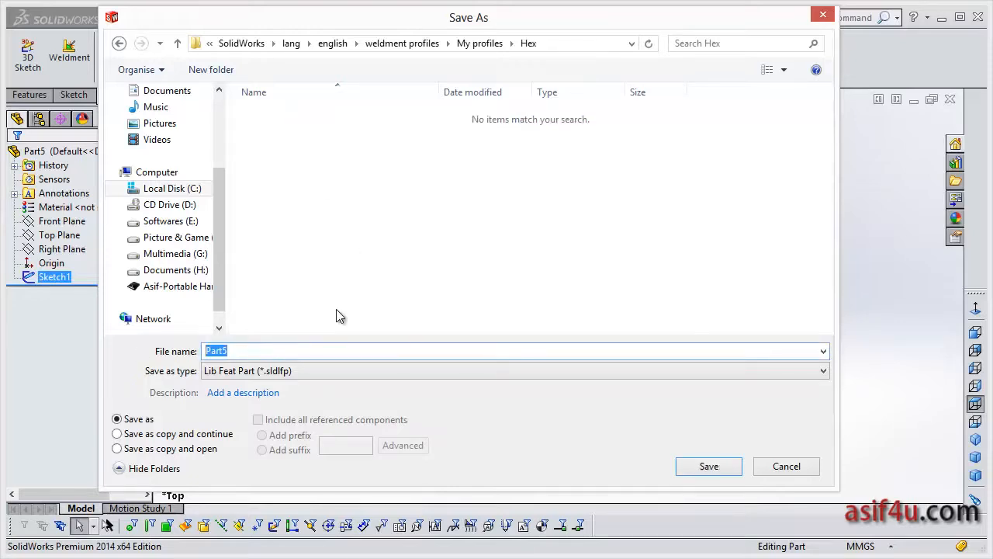
type("Custom")
left_click(716, 471)
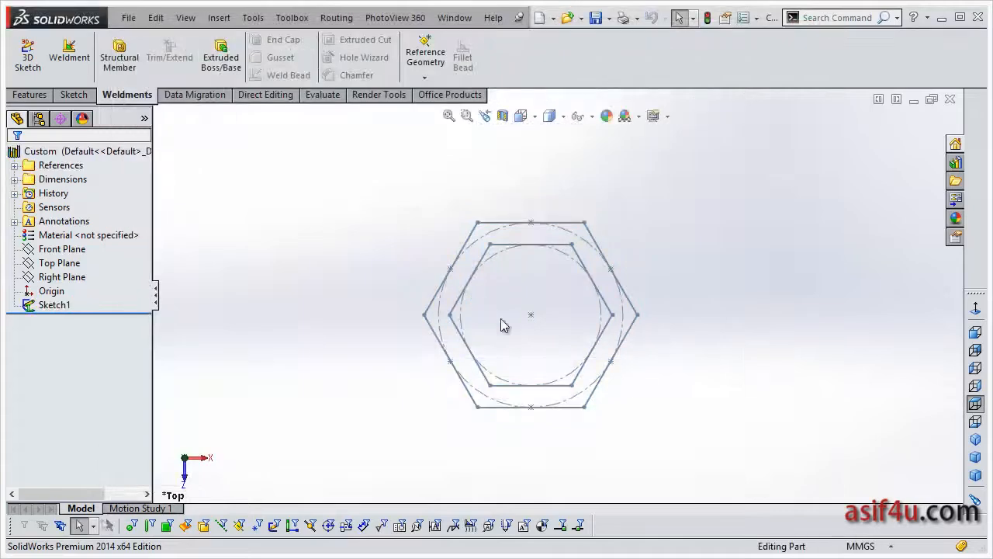
left_click(51, 306)
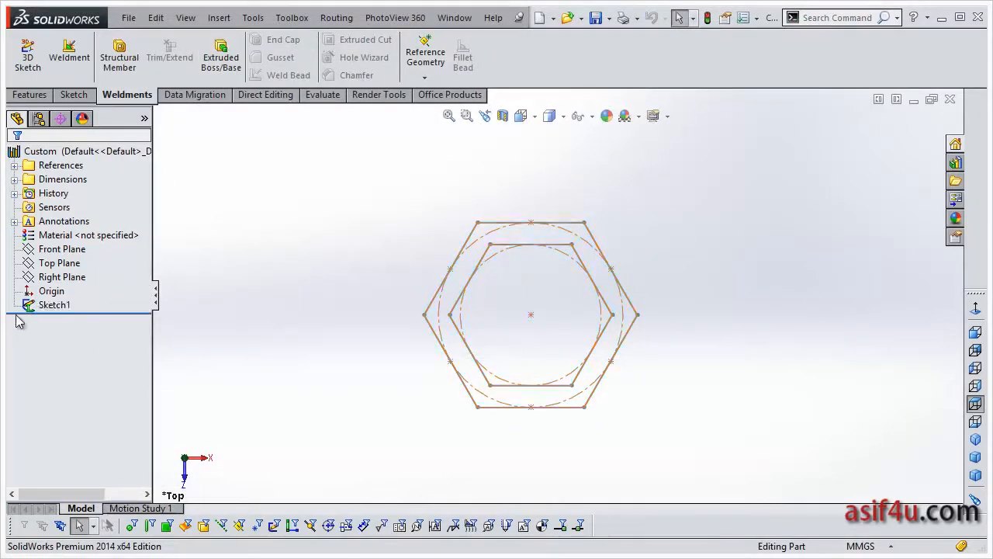
left_click(41, 339)
left_click(949, 98)
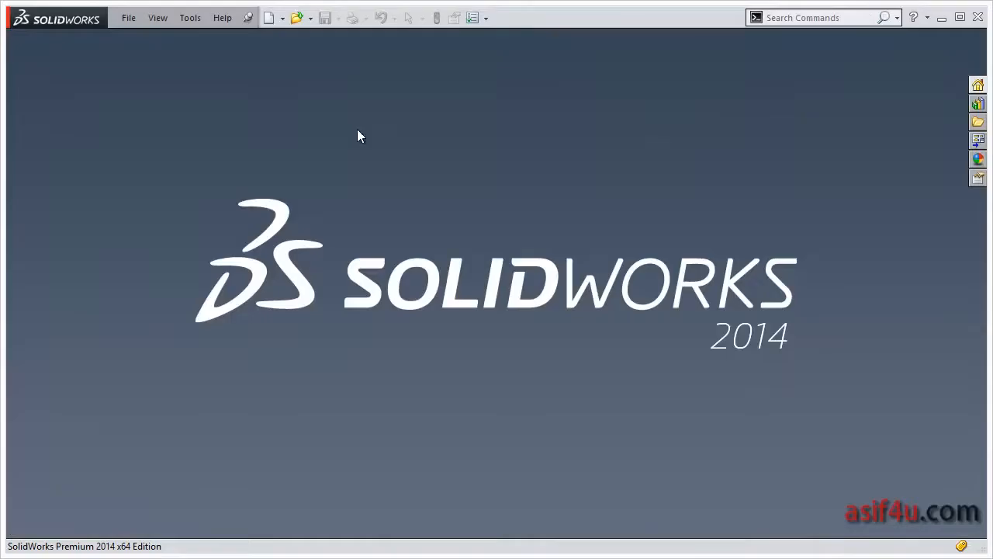
Create a new part document and start a sketch on the Front Plane.
left_click(129, 18)
left_click(144, 37)
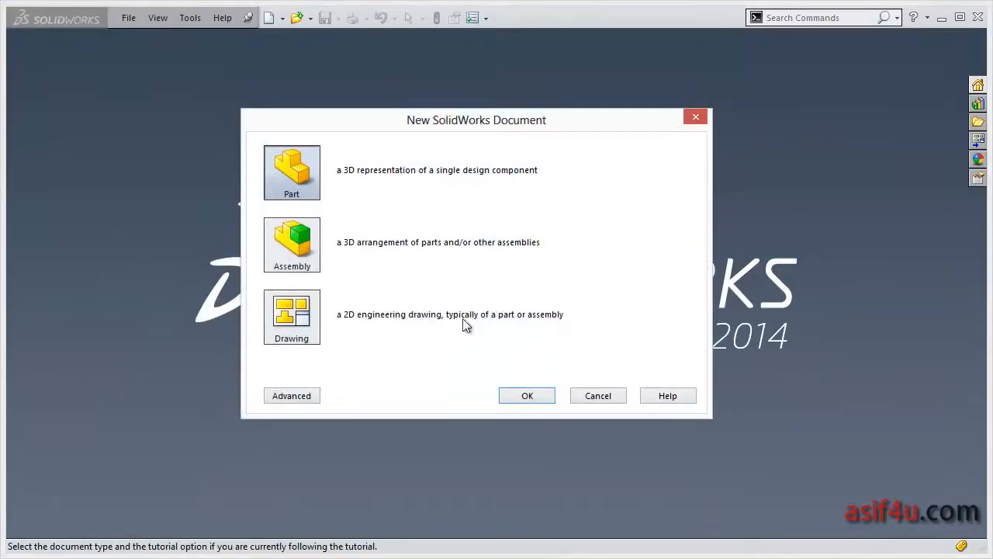
left_click(526, 395)
right_click(70, 224)
left_click(82, 207)
Sketch an L-shaped path with a horizontal line rightward from the origin and a vertical line up from its end, and exit the sketch.
key("s")
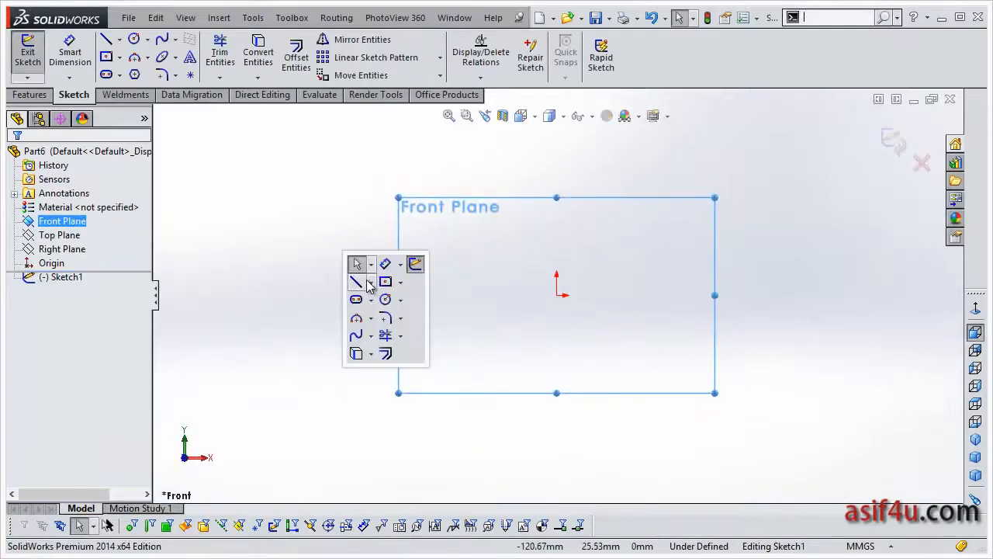
left_click(370, 288)
left_click(557, 295)
left_click(822, 295)
left_click(822, 137)
key("Escape")
scroll(754, 190, "up", 3)
scroll(803, 188, "down", 5)
left_click(889, 149)
Start a Structural Member with standard My profiles, type Hex - Configured and size Custom.
middle_click_drag(611, 260, 637, 314)
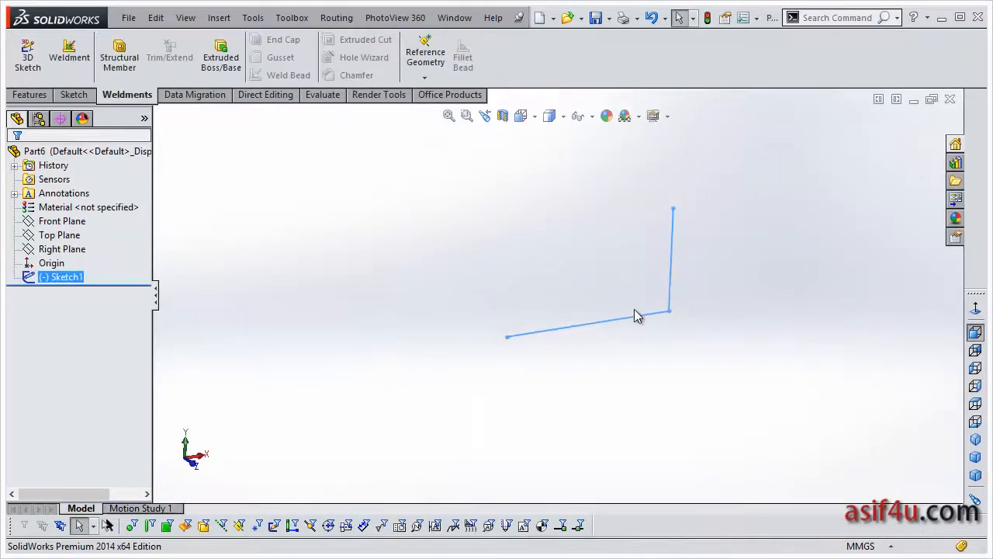
left_click(126, 65)
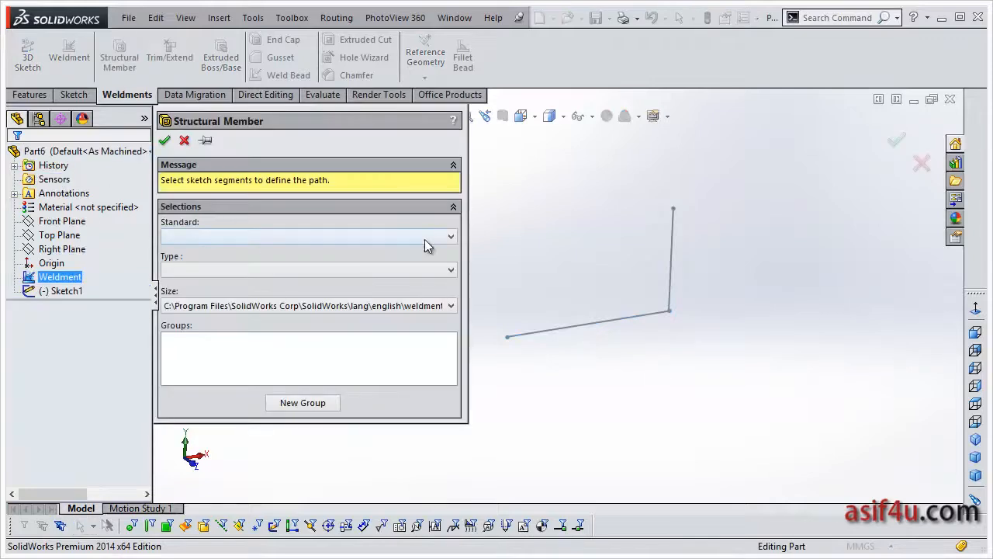
left_click_drag(468, 236, 388, 237)
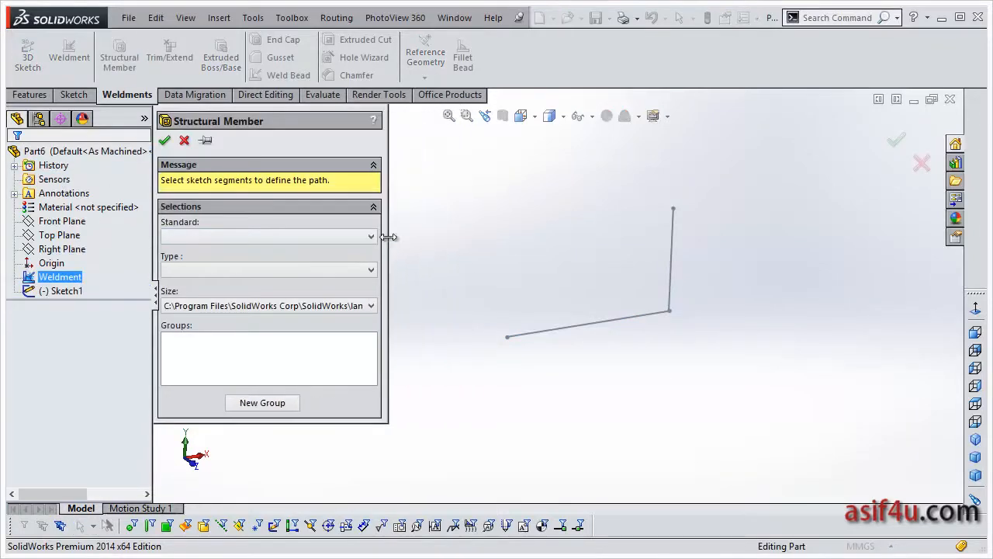
left_click(335, 236)
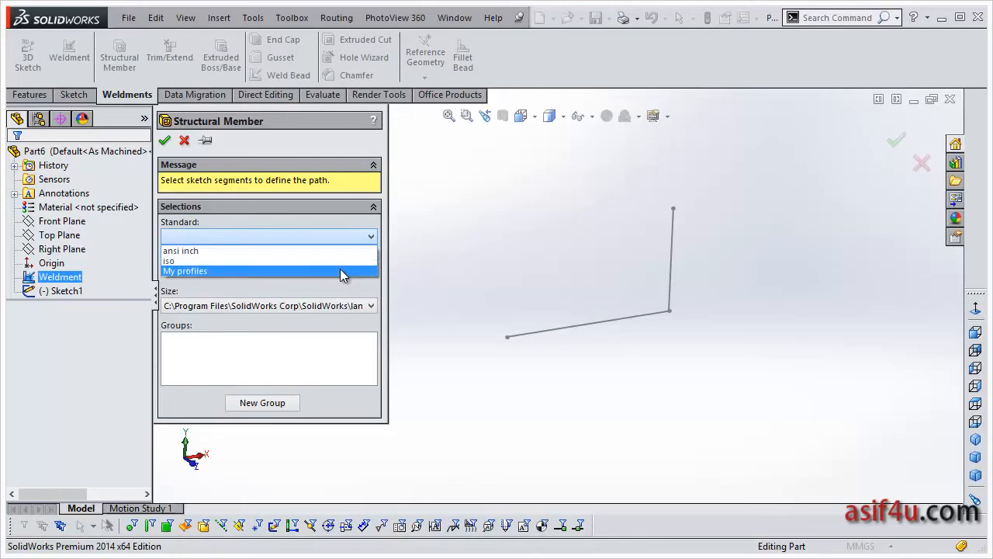
left_click(340, 269)
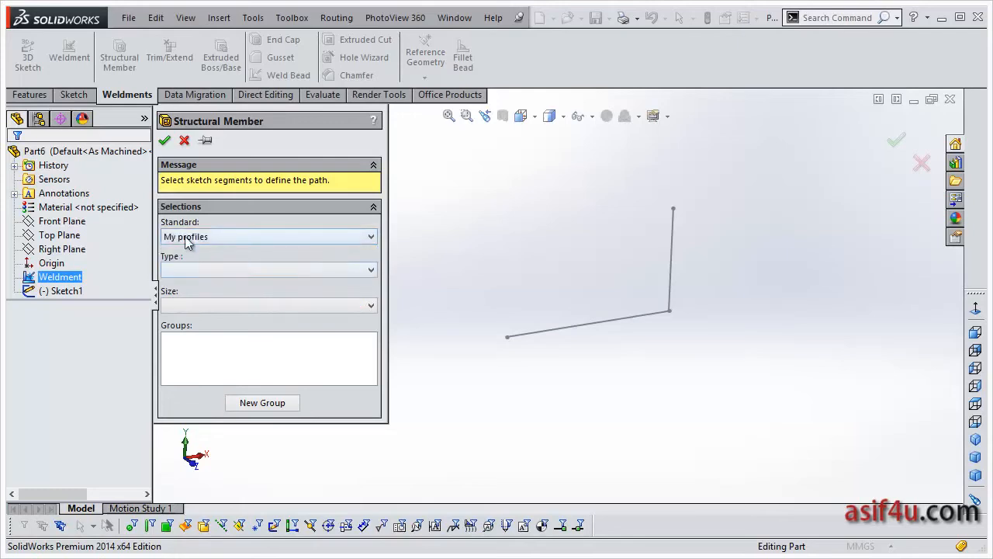
left_click(198, 274)
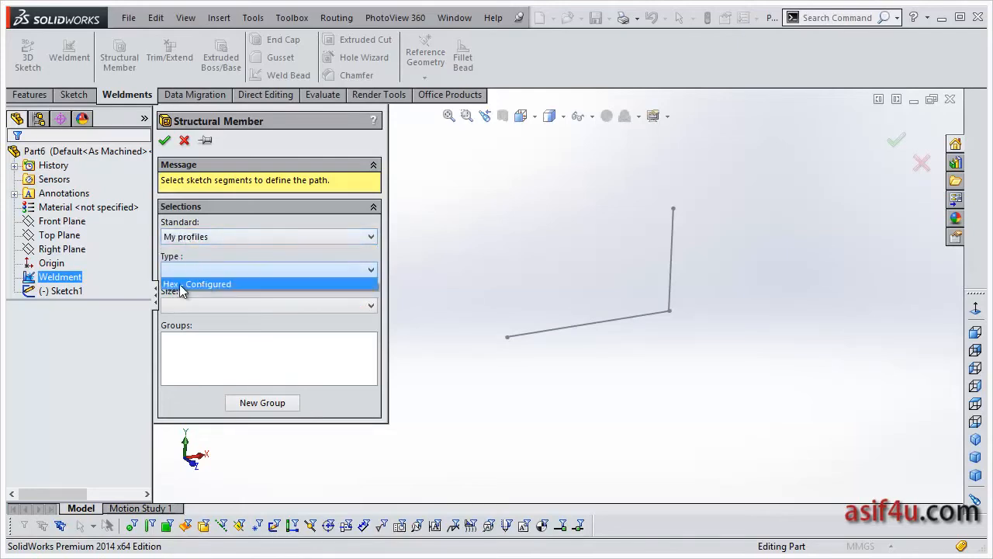
left_click(183, 284)
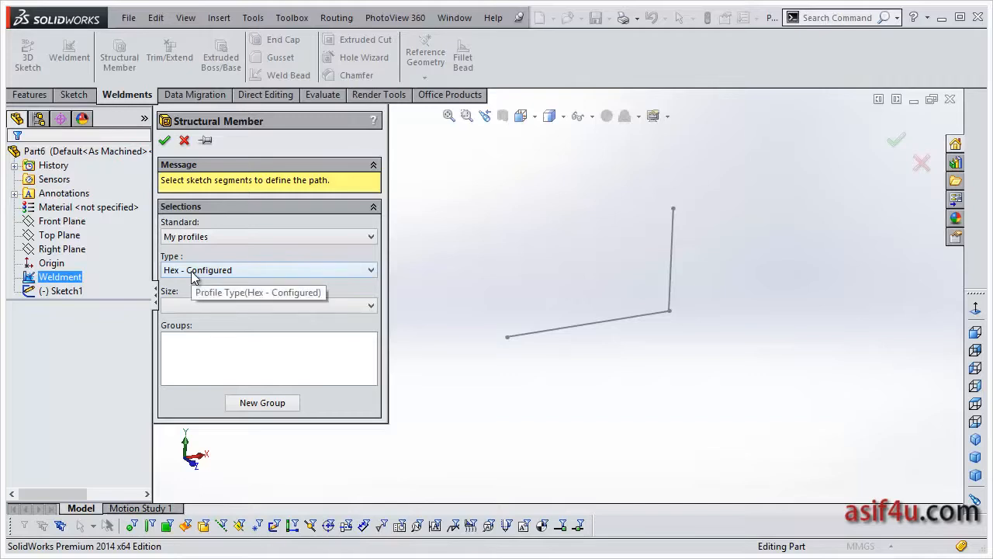
left_click(204, 304)
left_click(205, 317)
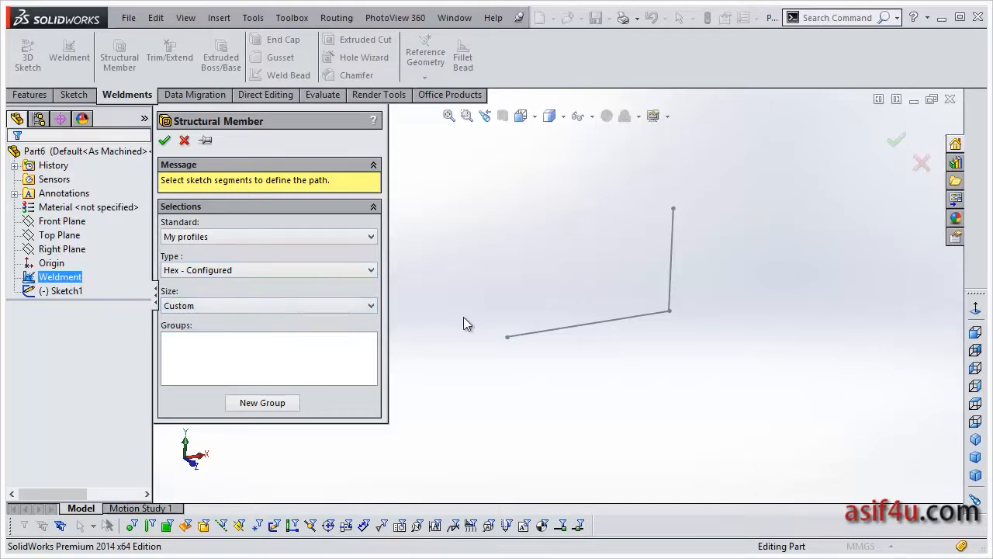
Apply the hexagonal structural member along both lines of the L-shaped sketch and inspect the resulting tube.
left_click(559, 338)
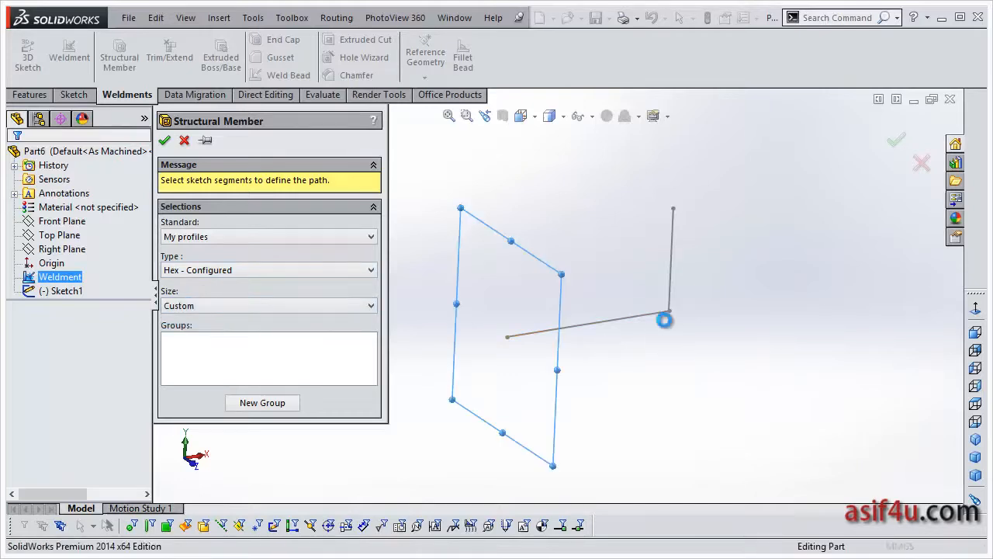
left_click(673, 280)
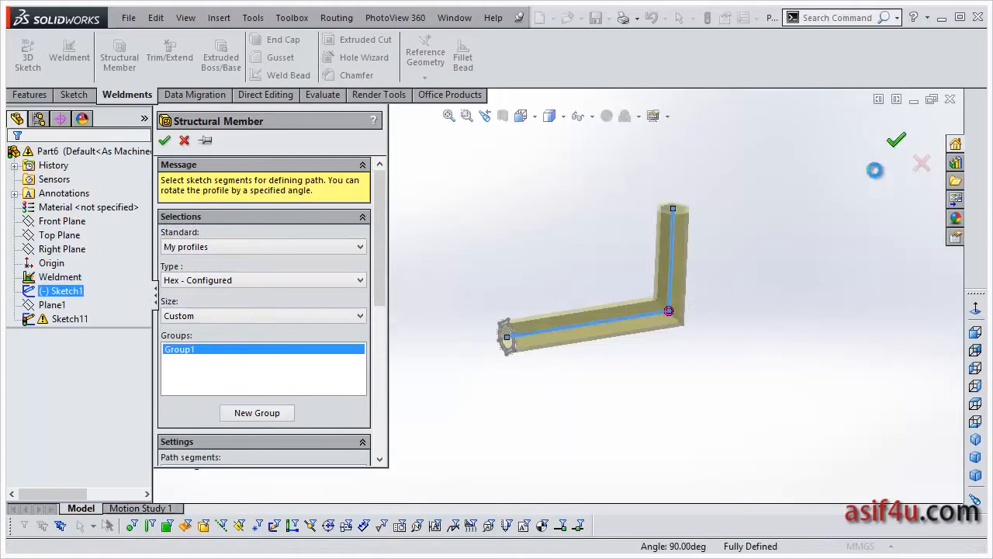
left_click(896, 140)
middle_click_drag(407, 412, 521, 295)
scroll(495, 390, "down", 6)
scroll(525, 284, "down", 3)
scroll(528, 281, "up", 8)
scroll(601, 268, "up", 3)
middle_click_drag(601, 267, 646, 220)
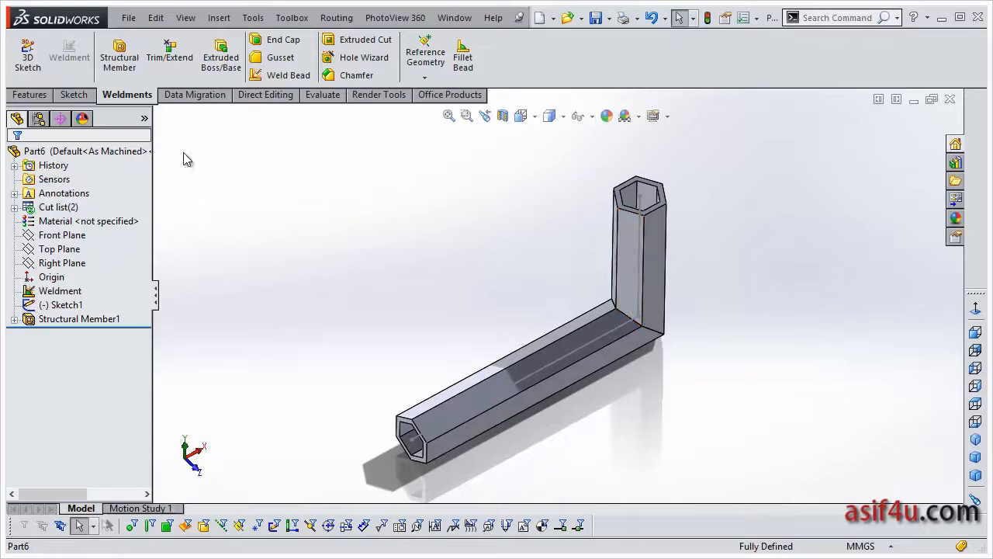
Open Save As for the tube part and browse to the Hex folder within My profiles.
left_click(128, 17)
left_click(159, 160)
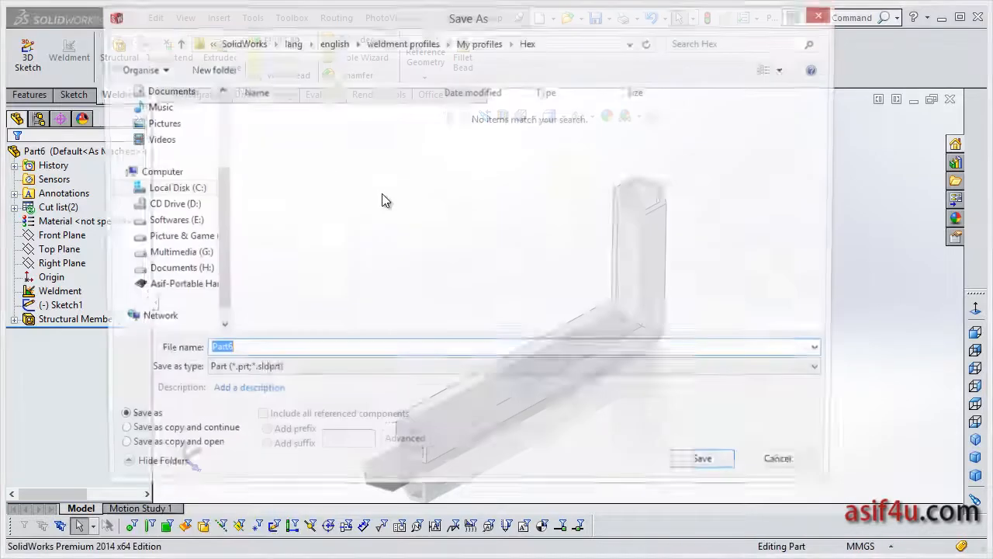
left_click(479, 43)
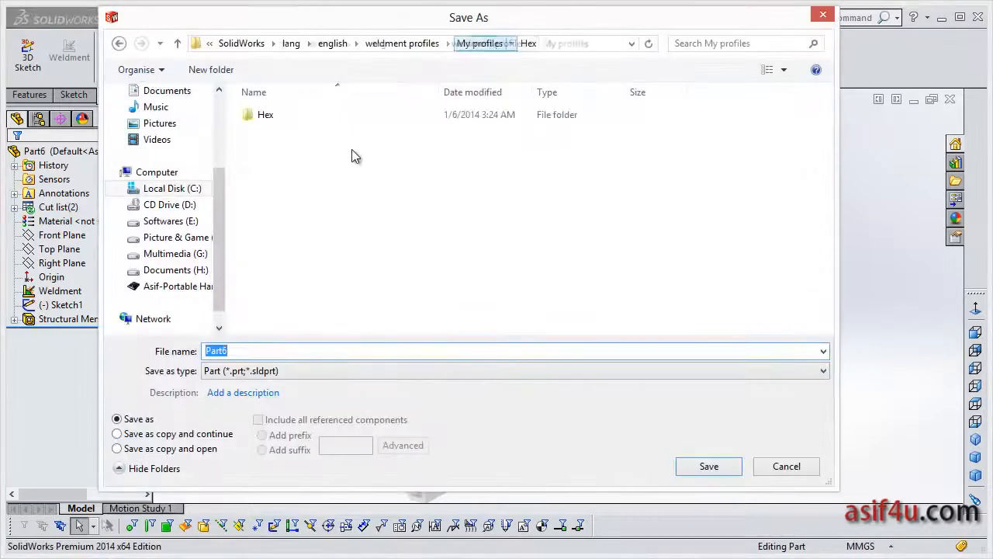
double_click(264, 113)
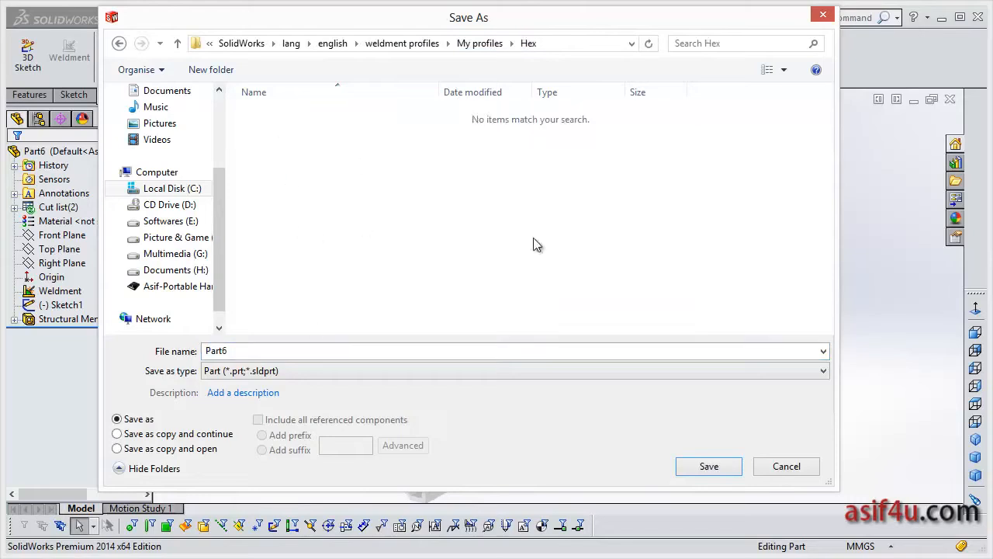
Set the save file type to Lib Feat Part (*.sldlfp).
left_click(705, 372)
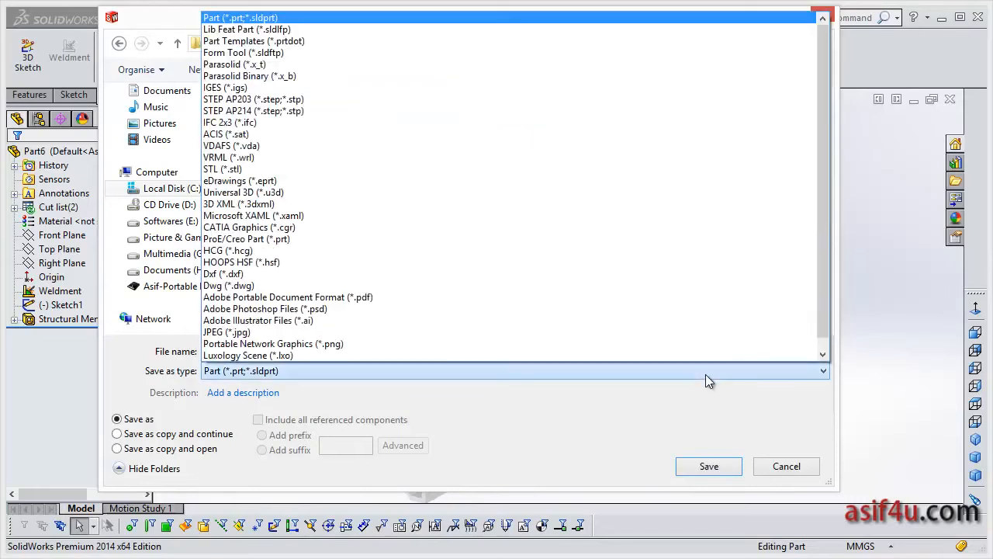
left_click(760, 421)
left_click(374, 370)
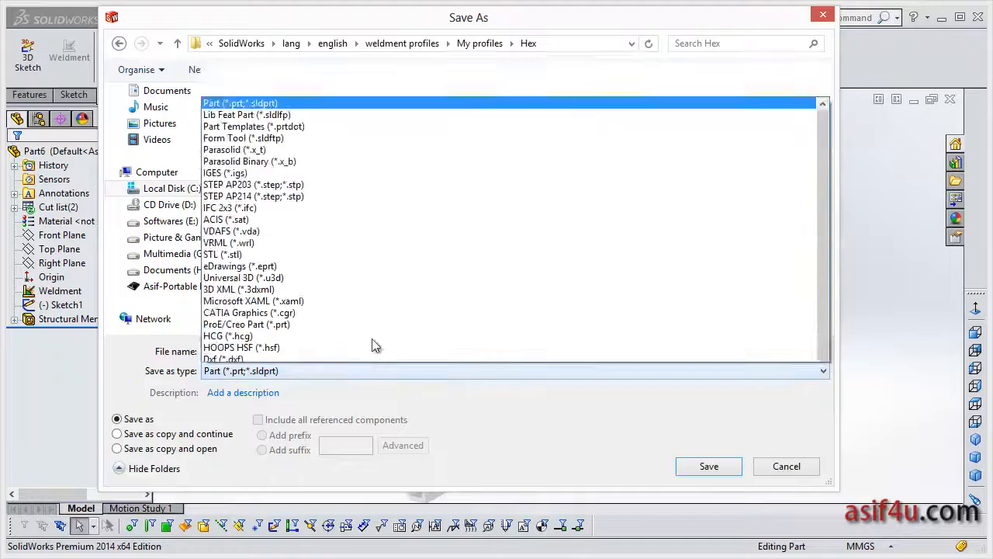
left_click(329, 31)
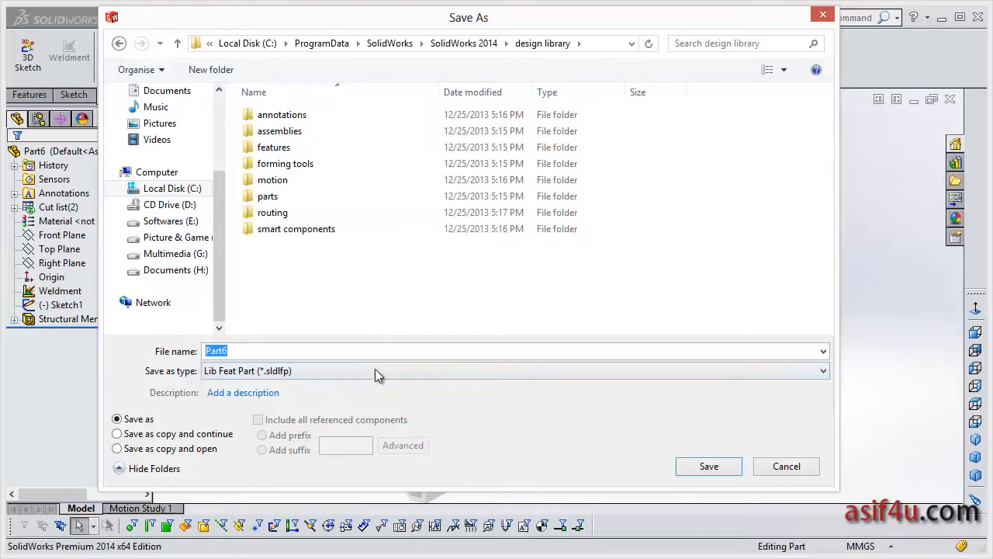
Browse through weldment profiles\iso\angle iron to My profiles\Hex and select the Custom.SLDLFP file.
left_click(605, 44)
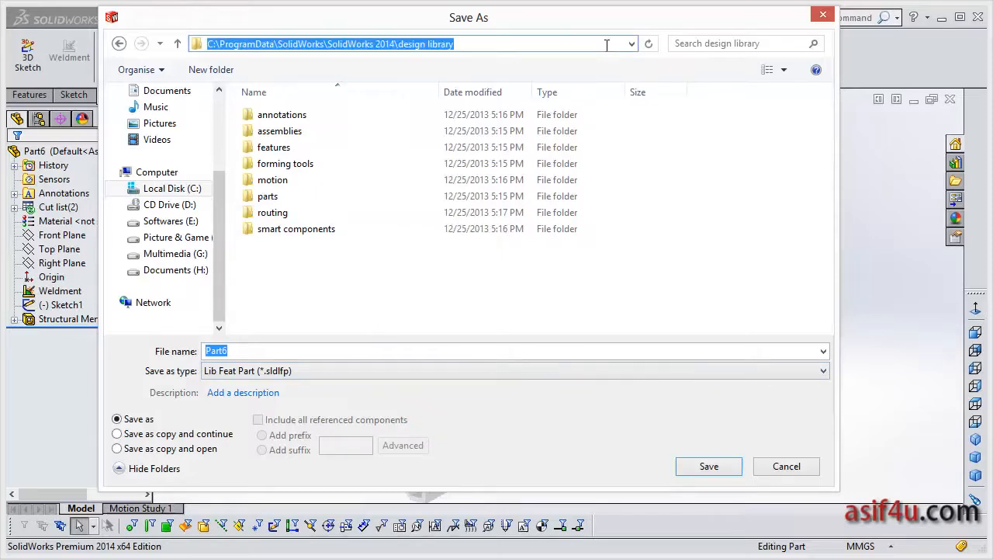
type("C:\\Program Files\\SolidWorks Corp\\SolidWorks\\lang\\english\\weldment profiles\\iso\\angle iron")
key("Return")
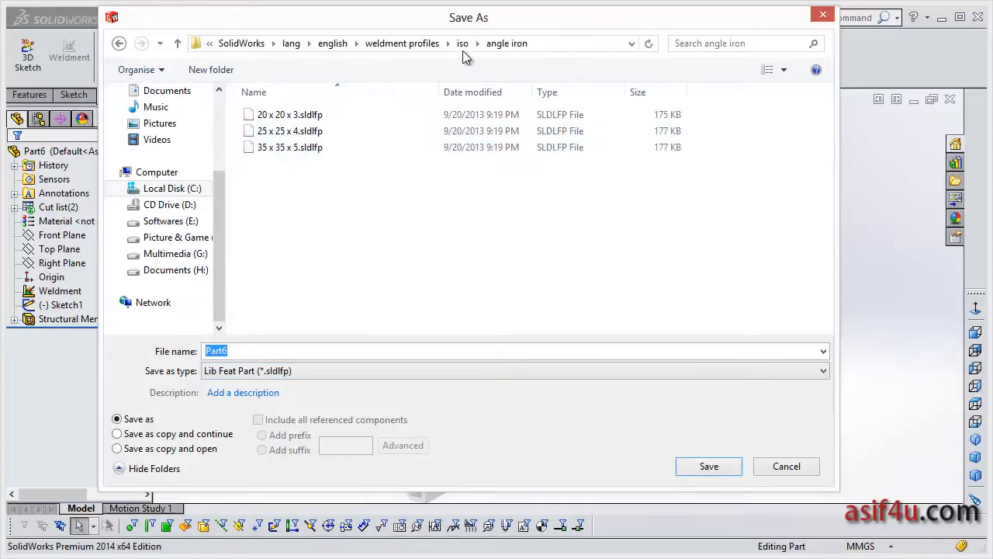
left_click(410, 43)
double_click(291, 147)
double_click(284, 117)
left_click(319, 115)
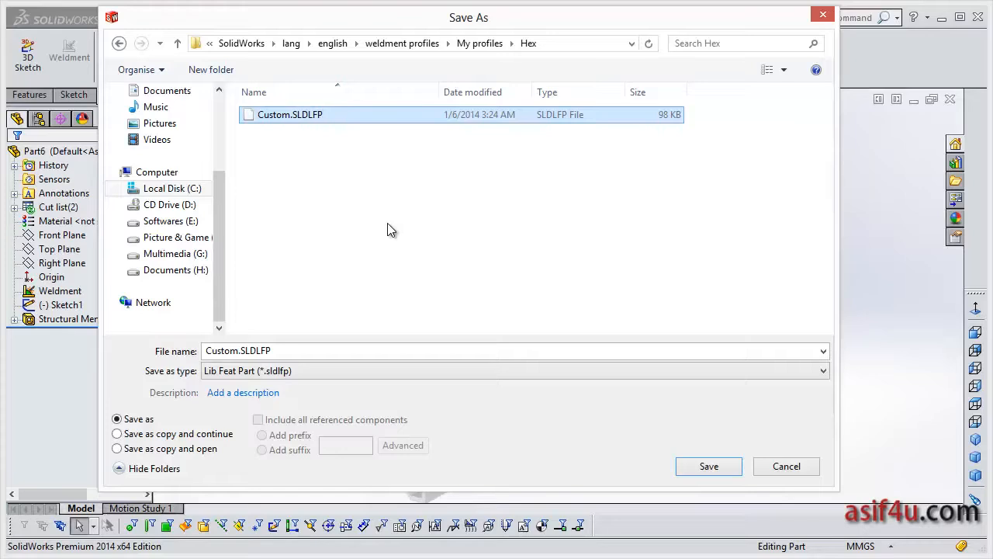
Cancel the Save As dialog and inspect the hexagonal tube.
left_click(780, 465)
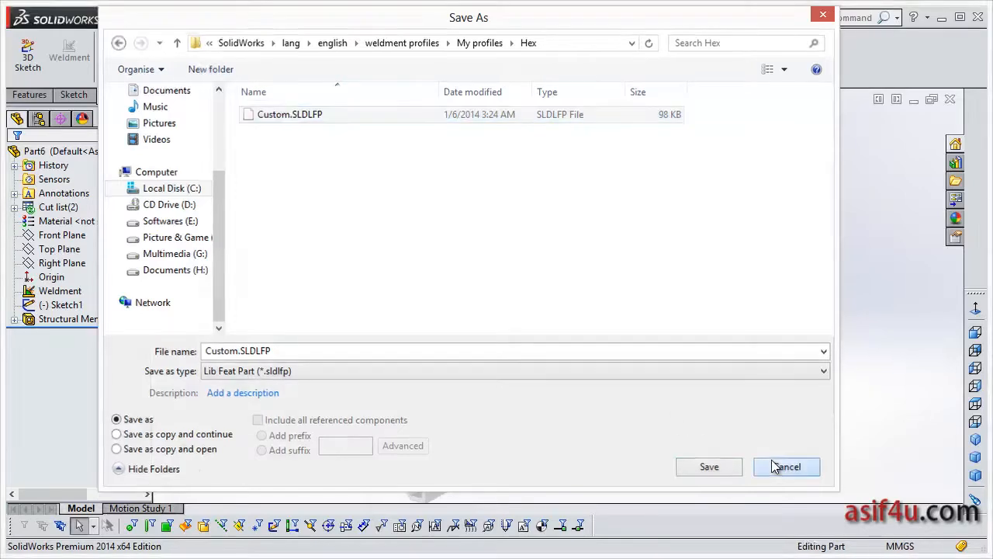
middle_click_drag(638, 354, 659, 330)
middle_click_drag(565, 364, 542, 302)
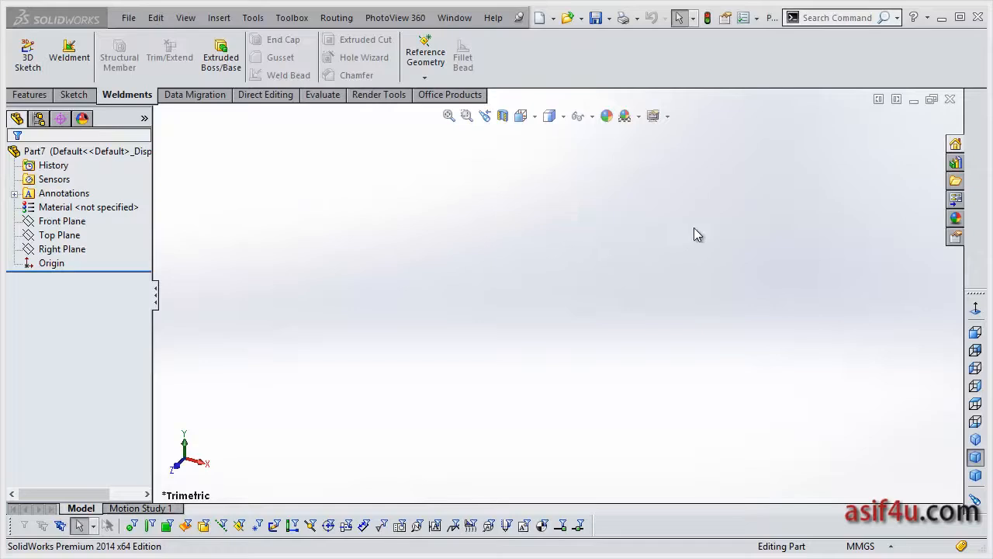
Keep the Design Library pinned open and show the Weldments folder under SolidWorks Content.
left_click(955, 162)
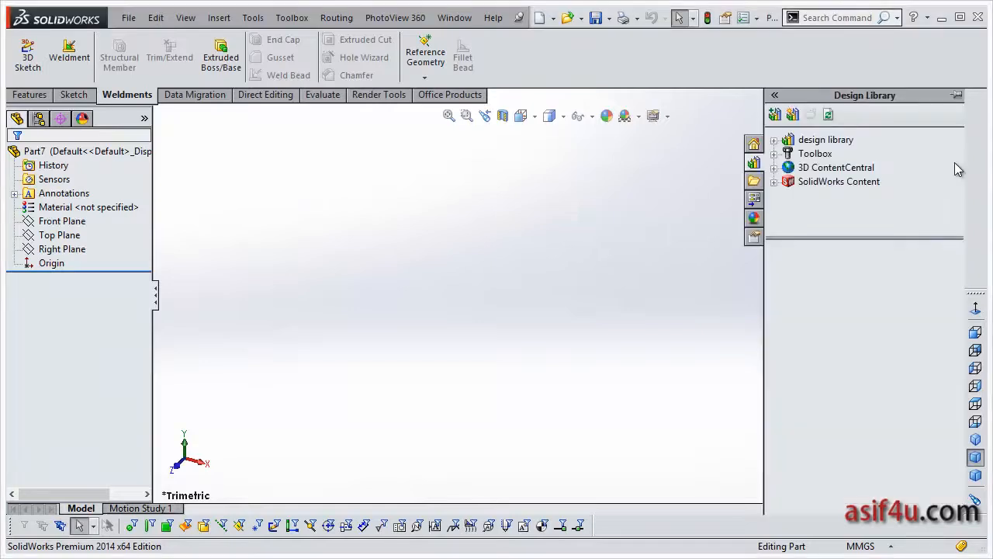
left_click(957, 95)
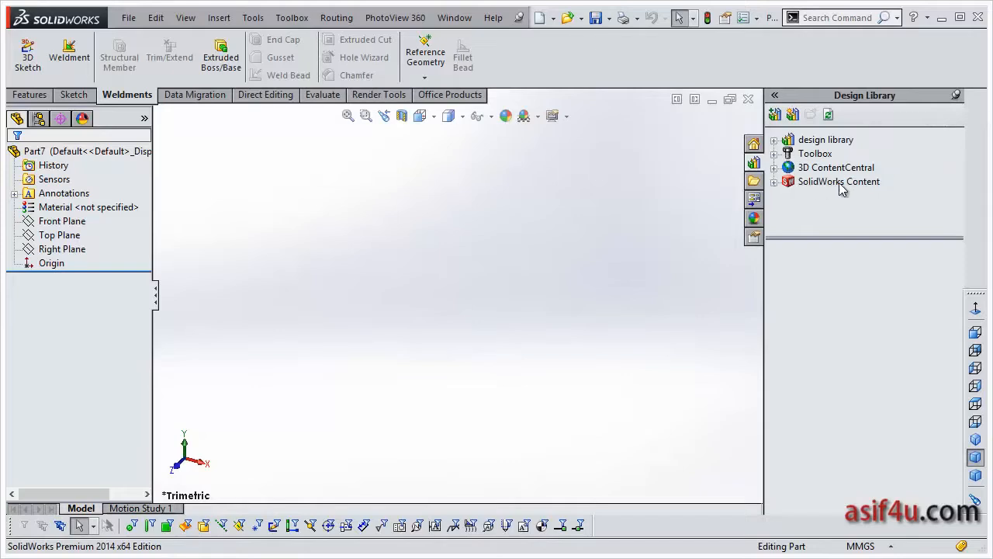
left_click(776, 183)
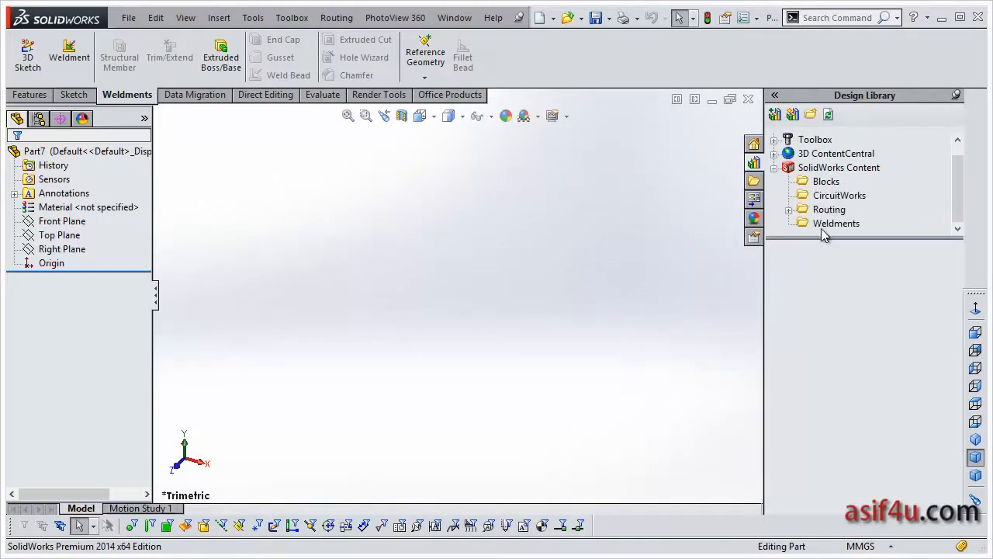
left_click(827, 223)
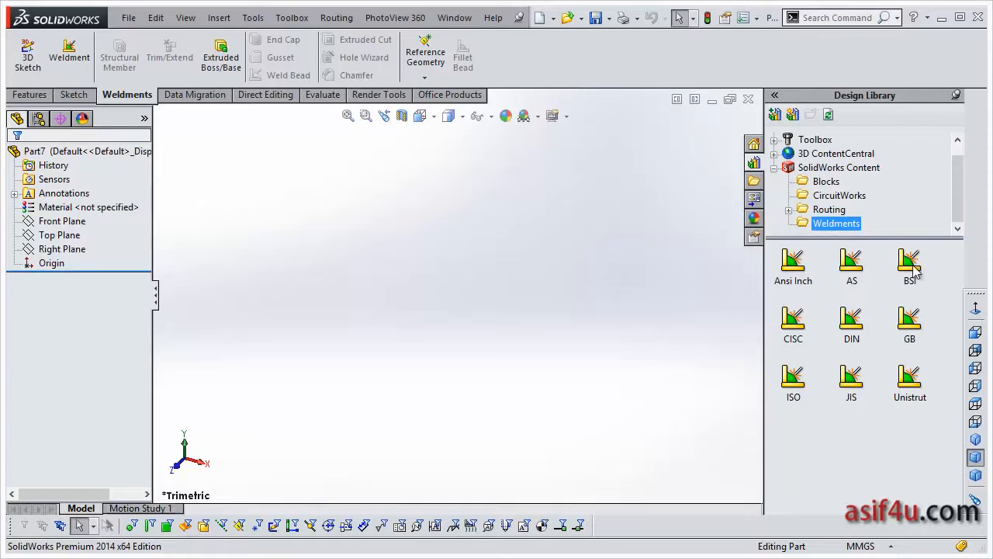
Examine the Ansi Inch and ISO weldment profile packages in the Weldments folder.
left_click(803, 275)
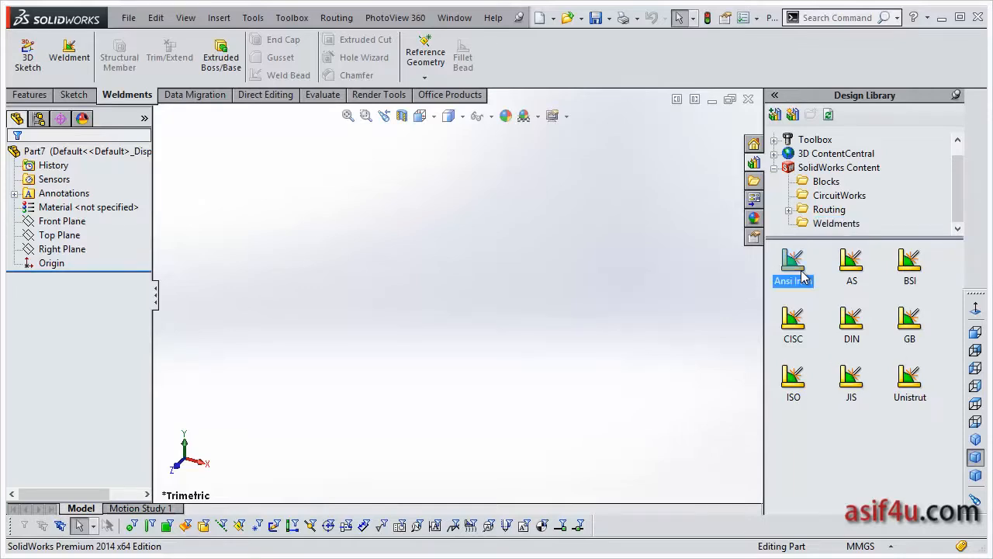
left_click(802, 397)
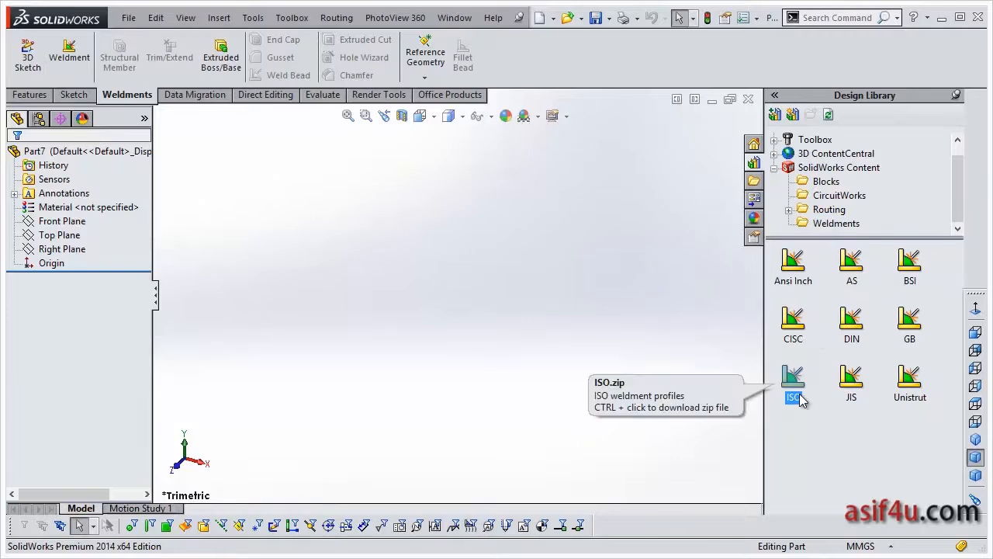
left_click(793, 264)
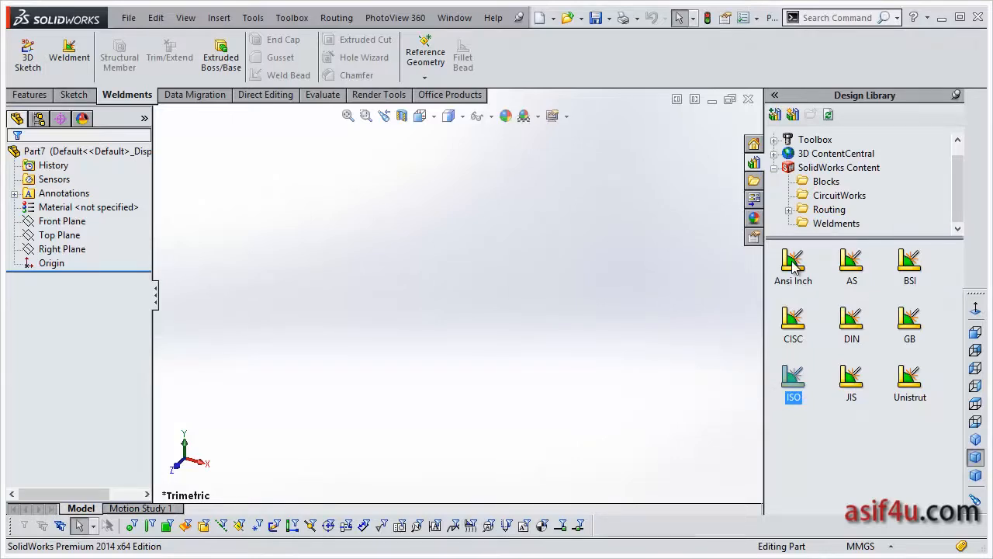
left_click(789, 380)
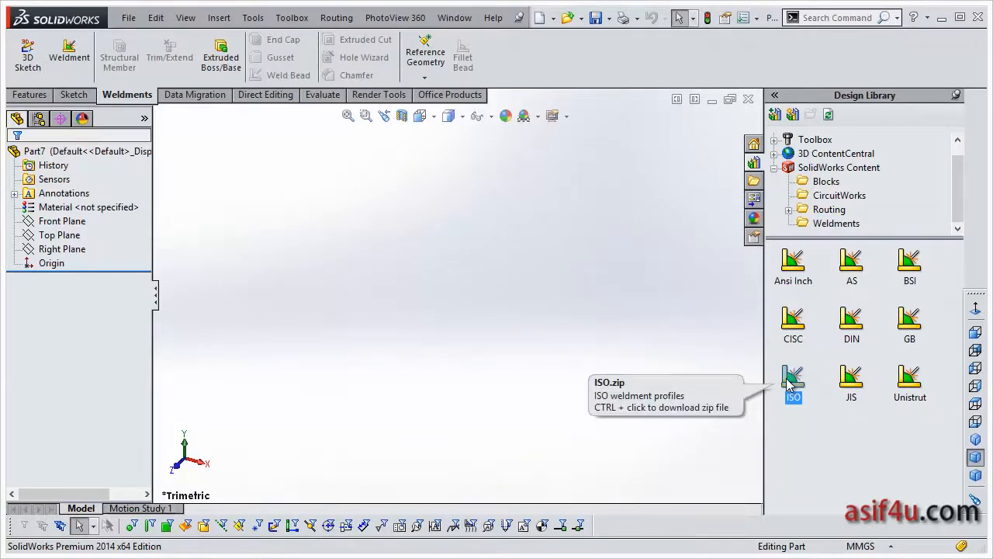
left_click(860, 463)
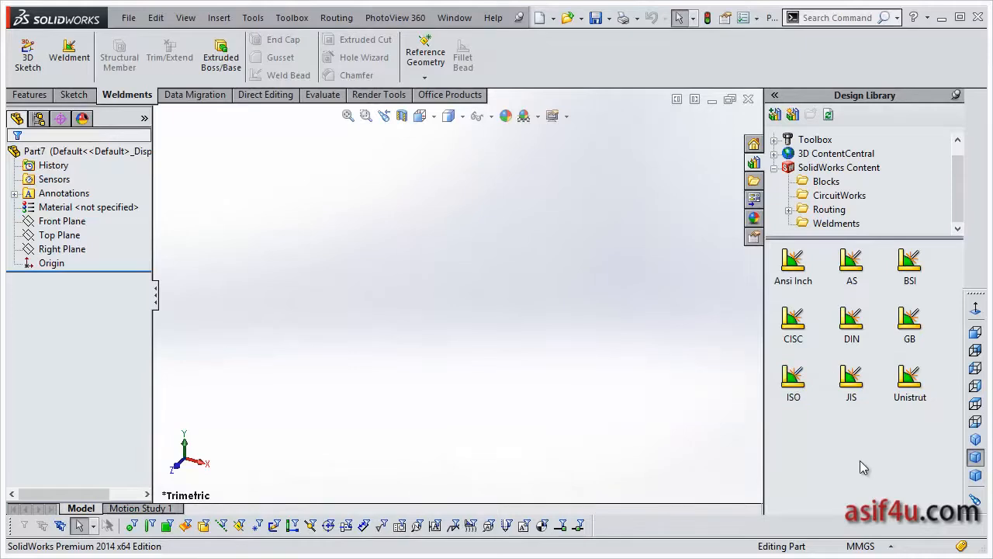
Start downloading the DIN weldment profile package into the pro folder on the desktop, and cancel the download.
left_click(853, 322, "ctrl")
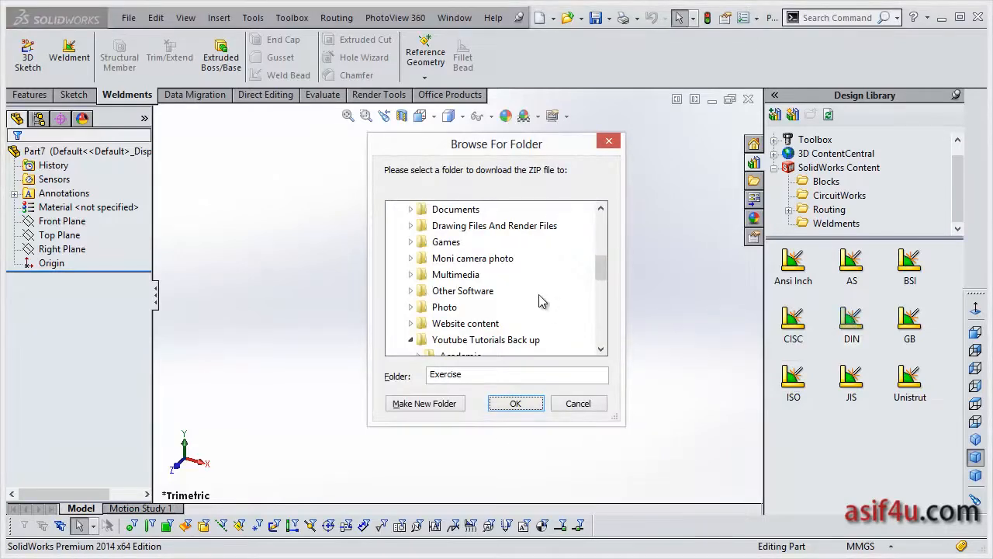
left_click_drag(602, 270, 608, 218)
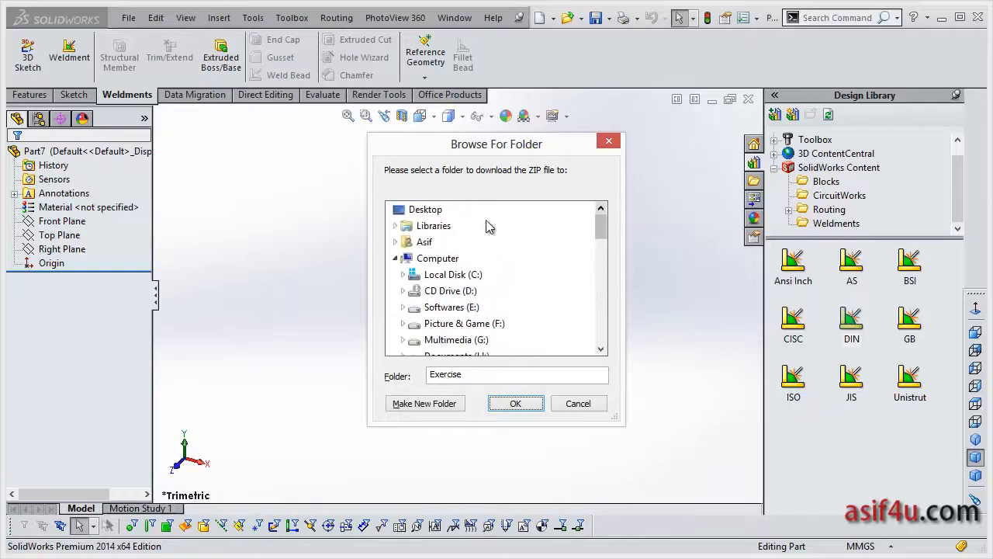
left_click(395, 258)
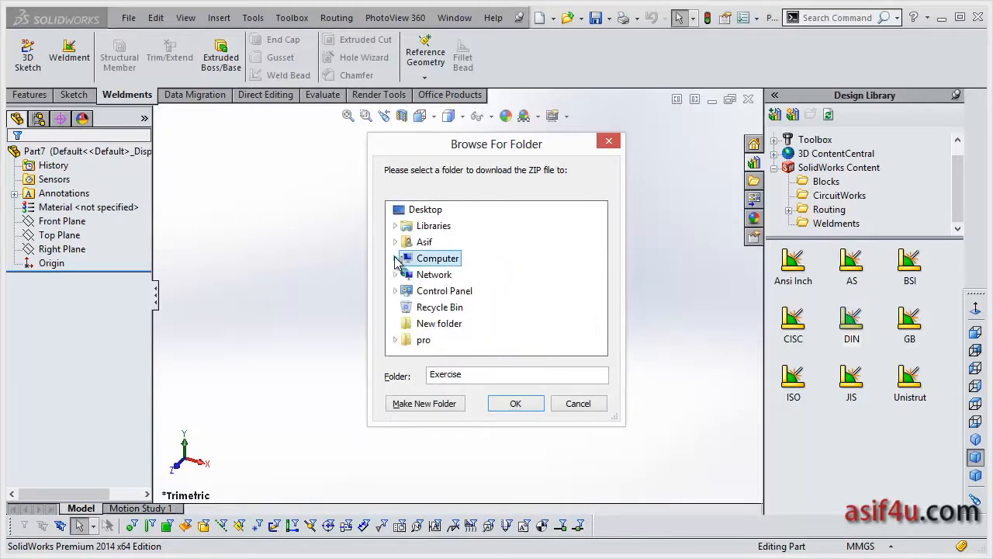
left_click(395, 340)
left_click(413, 325)
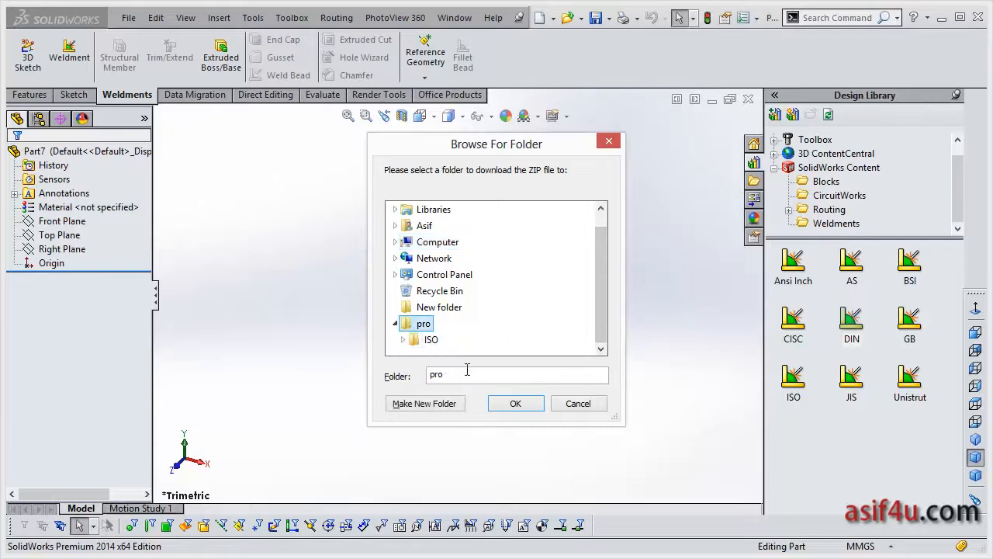
left_click(512, 404)
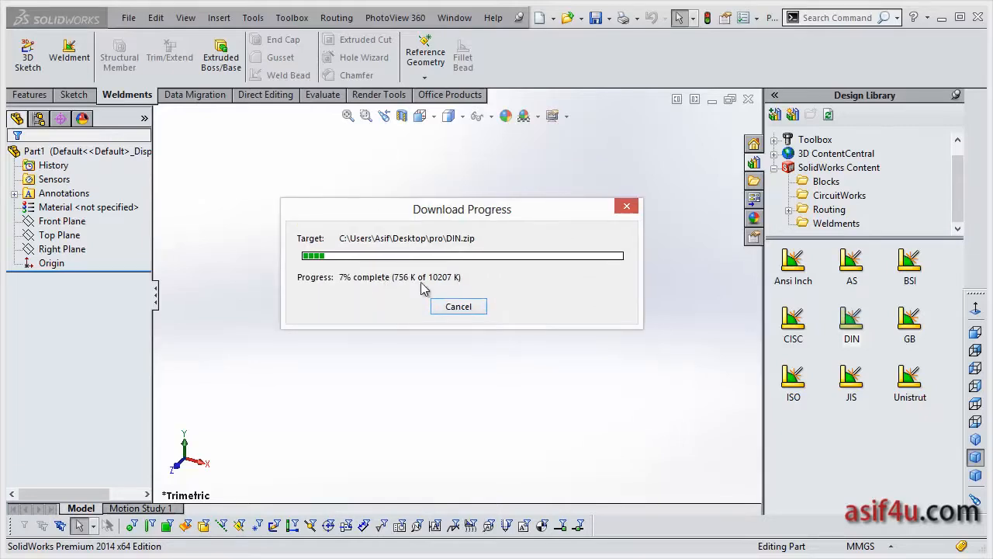
left_click(458, 310)
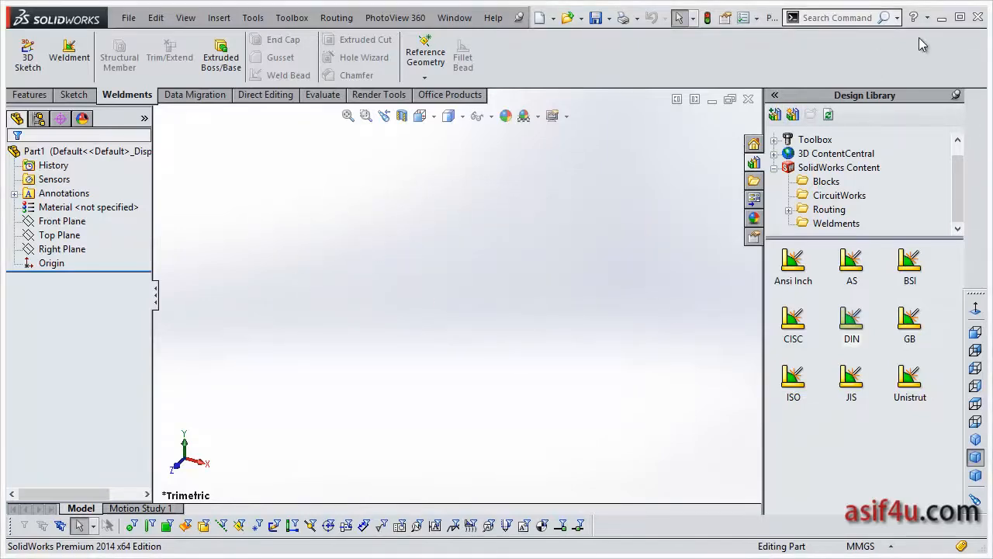
Switch to the Windows desktop, refresh it and open the pro folder.
left_click(940, 23)
right_click(277, 118)
left_click(306, 164)
double_click(31, 196)
left_click_drag(584, 32, 252, 49)
Extract the ANSI Inch zip archive into its own ANSI Inch folder inside pro.
left_click(362, 214)
left_click(369, 231)
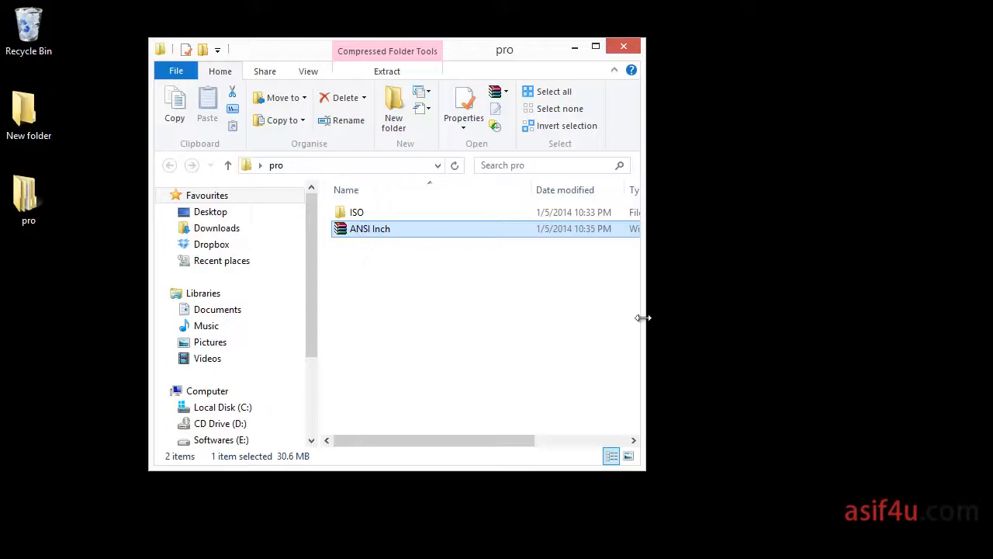
left_click_drag(645, 312, 746, 312)
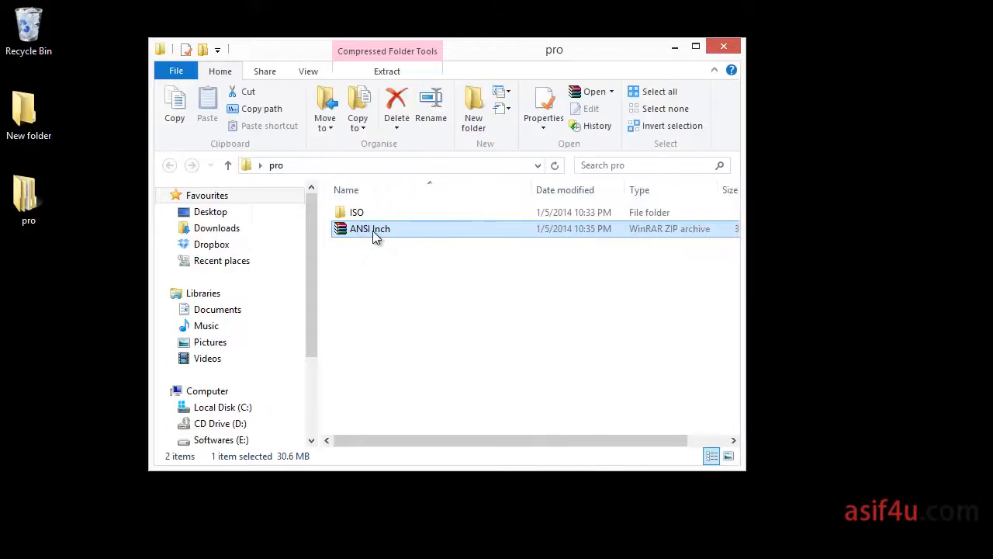
right_click(373, 230)
left_click(427, 290)
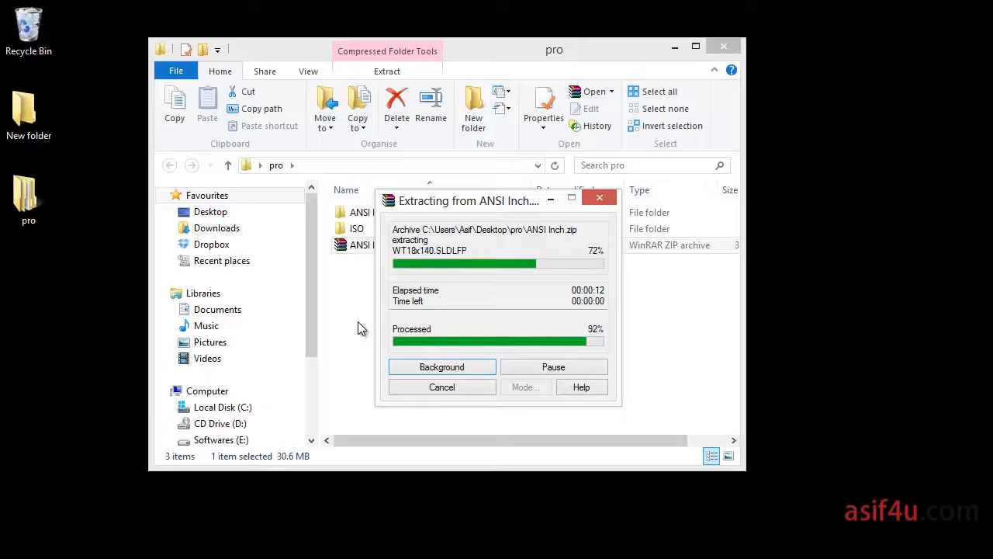
Look through the profile type folders inside the extracted ANSI Inch folder and return to the pro folder.
double_click(366, 214)
double_click(357, 213)
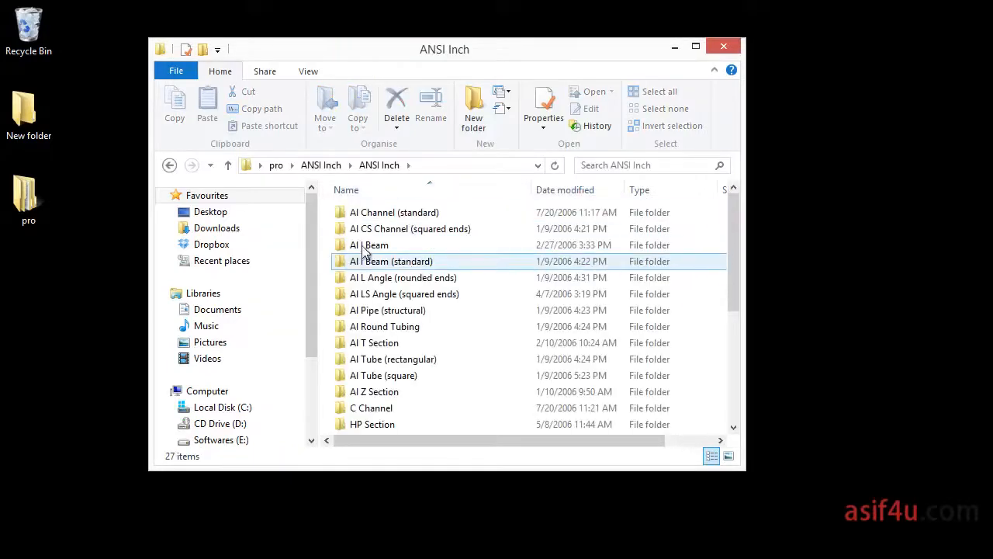
left_click(405, 277)
scroll(403, 280, "down", 1)
scroll(402, 280, "down", 3)
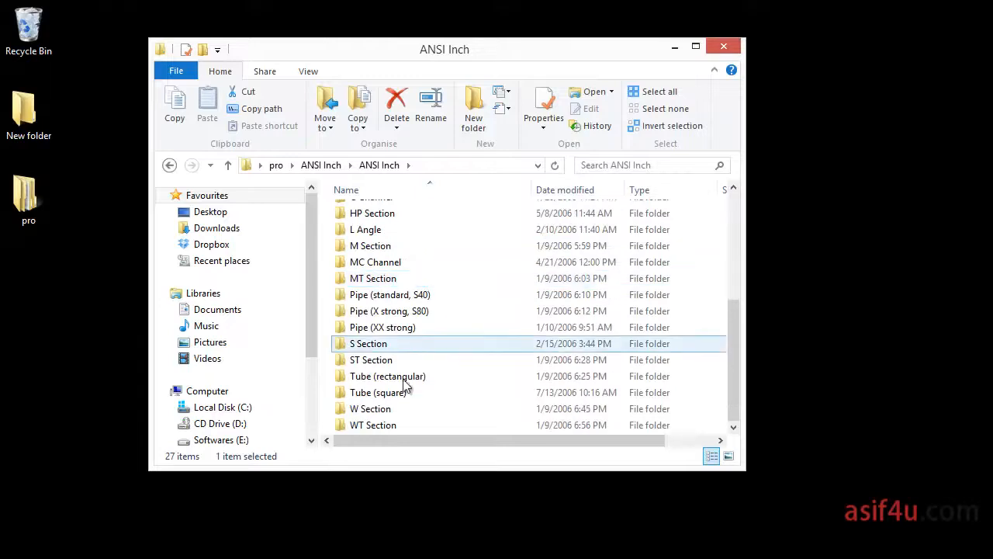
scroll(388, 272, "up", 5)
left_click(170, 165)
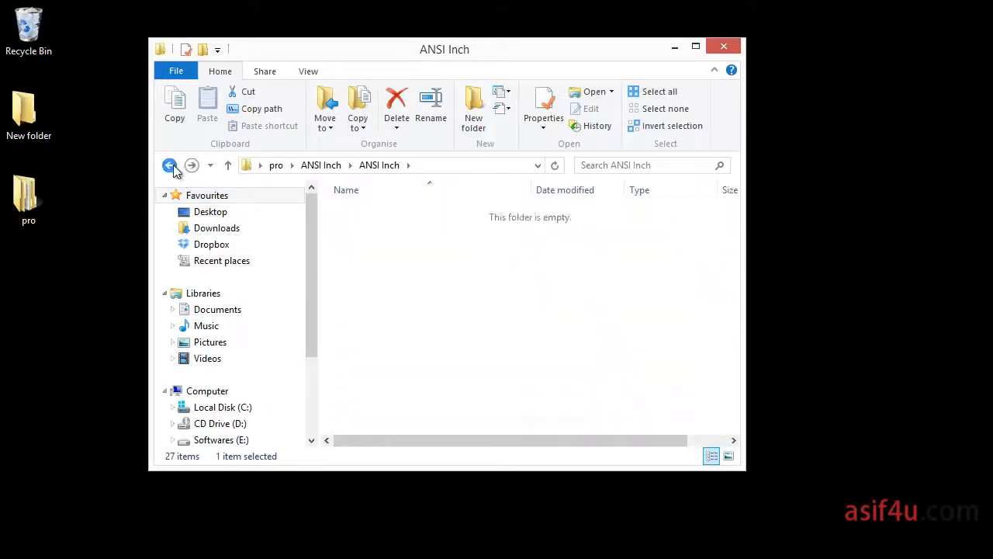
left_click(170, 166)
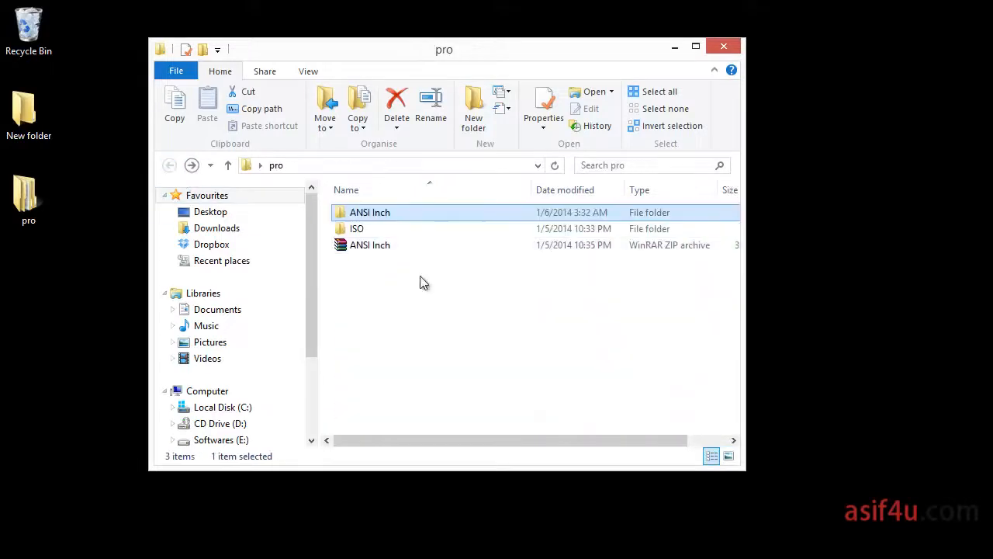
Delete the ANSI Inch zip archive from the pro folder.
left_click(388, 247)
key("Delete")
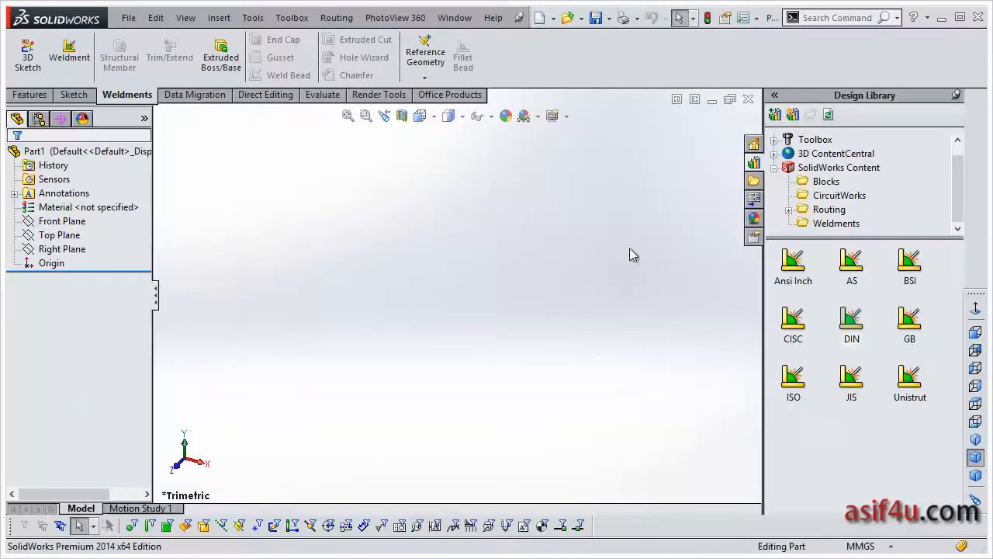
Unpin and collapse the Design Library in SolidWorks, and switch back to the pro folder in File Explorer.
left_click(956, 94)
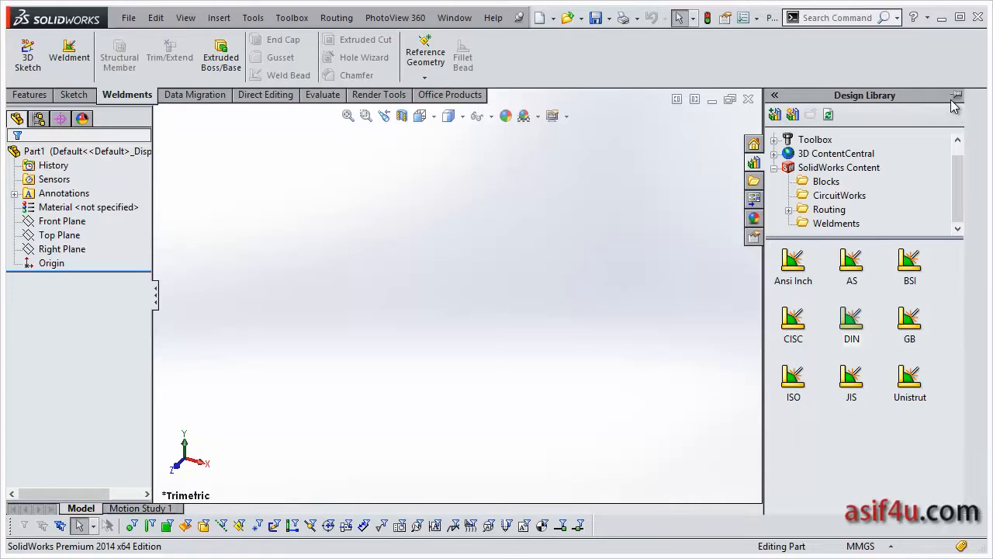
left_click(661, 239)
left_click(942, 18)
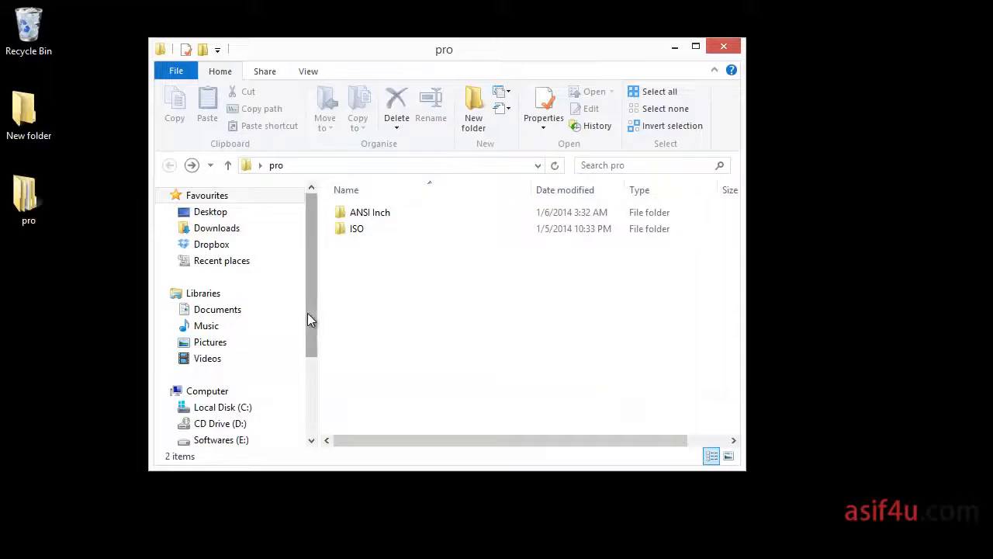
Copy the ANSI Inch and ISO profile folders from the pro folder.
left_click_drag(379, 238, 366, 219)
right_click(366, 219)
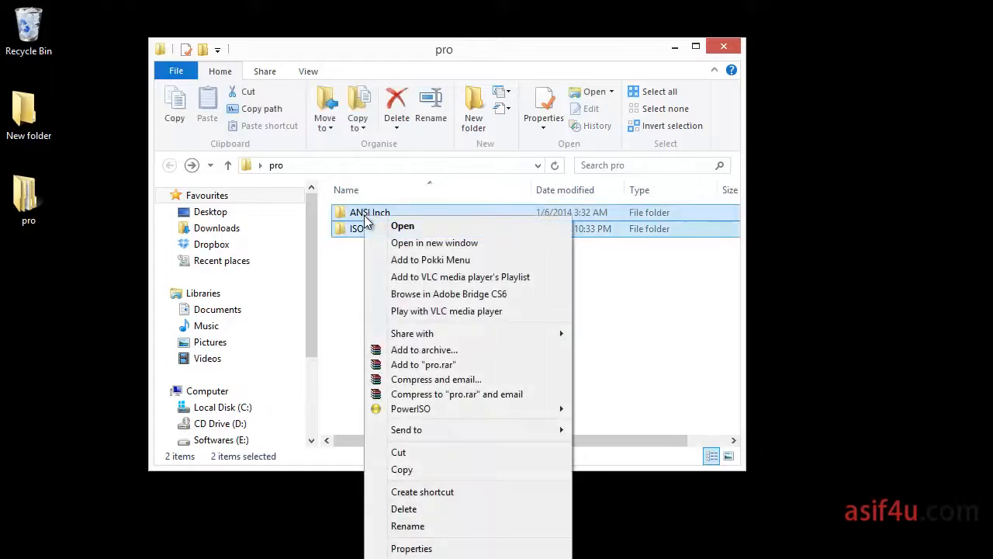
left_click(407, 470)
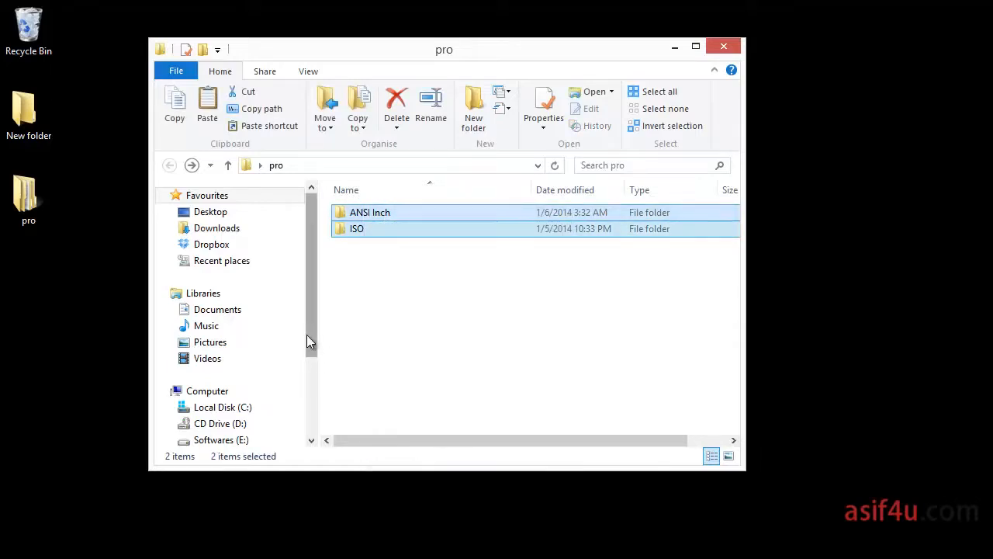
Open the weldment profiles folder under C:\Program Files\SolidWorks Corp\SolidWorks\lang\english in its own window.
left_click_drag(310, 341, 310, 418)
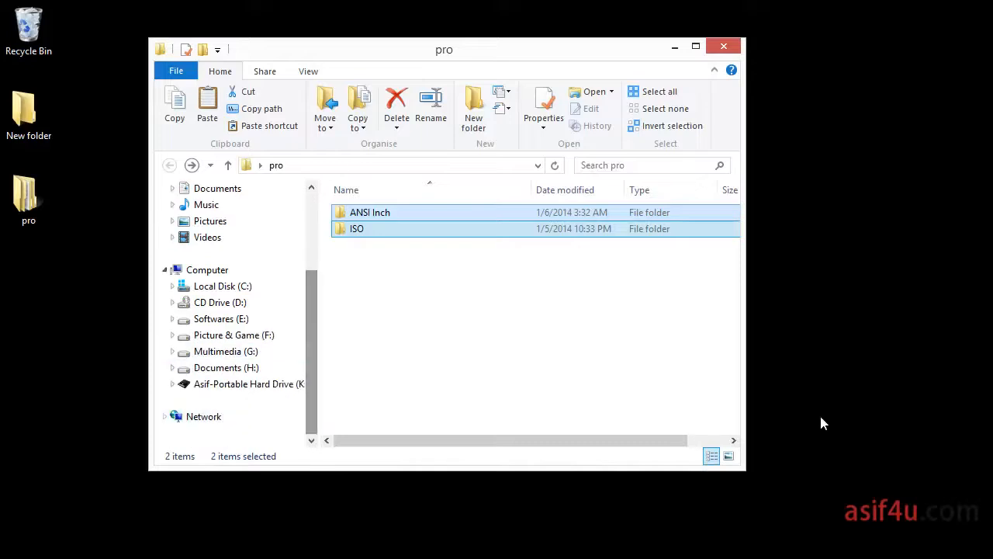
left_click(954, 488)
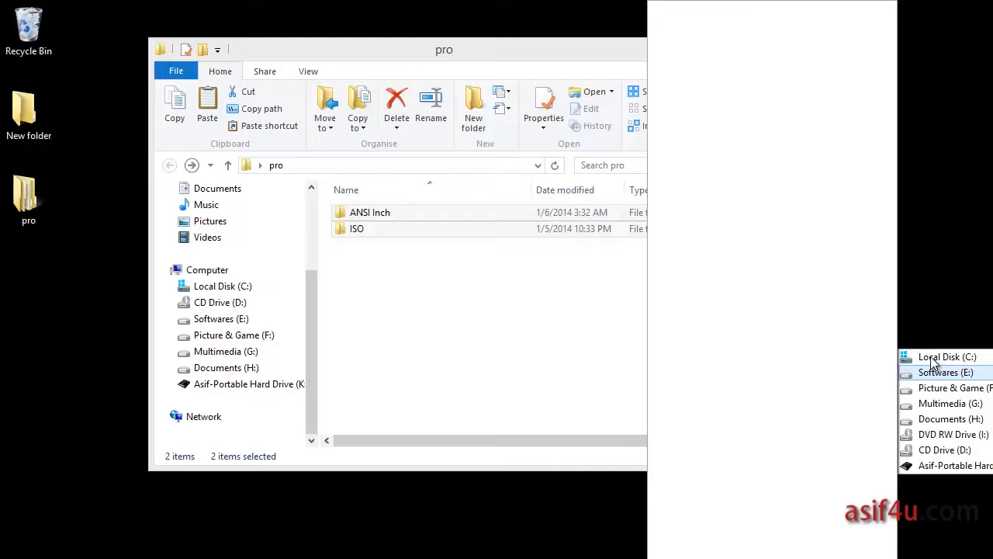
mouse_move(933, 358)
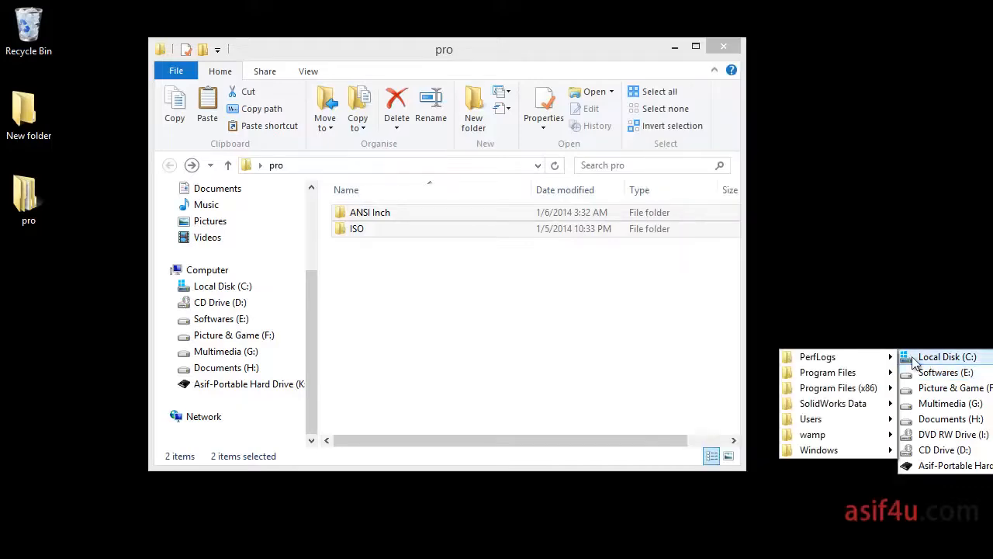
mouse_move(853, 375)
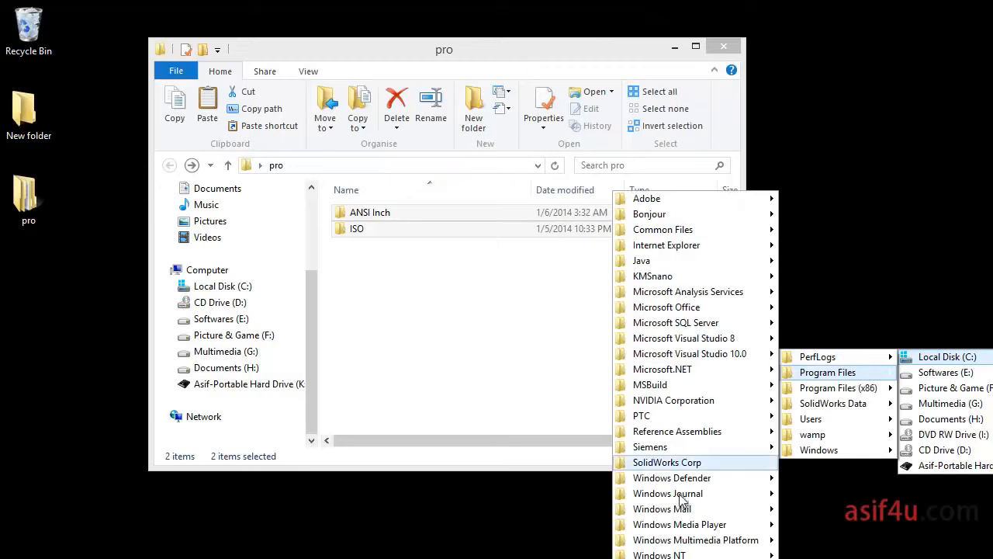
mouse_move(663, 464)
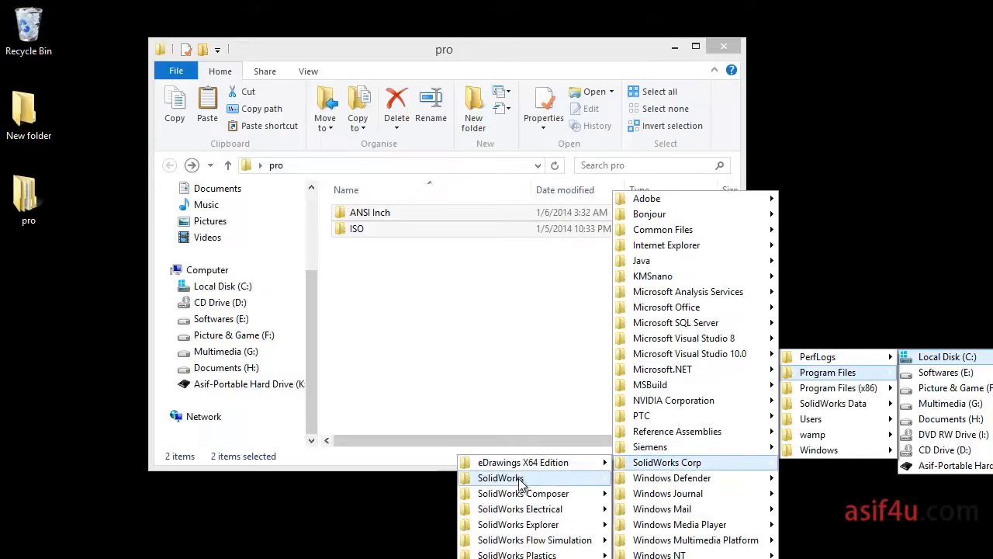
mouse_move(501, 478)
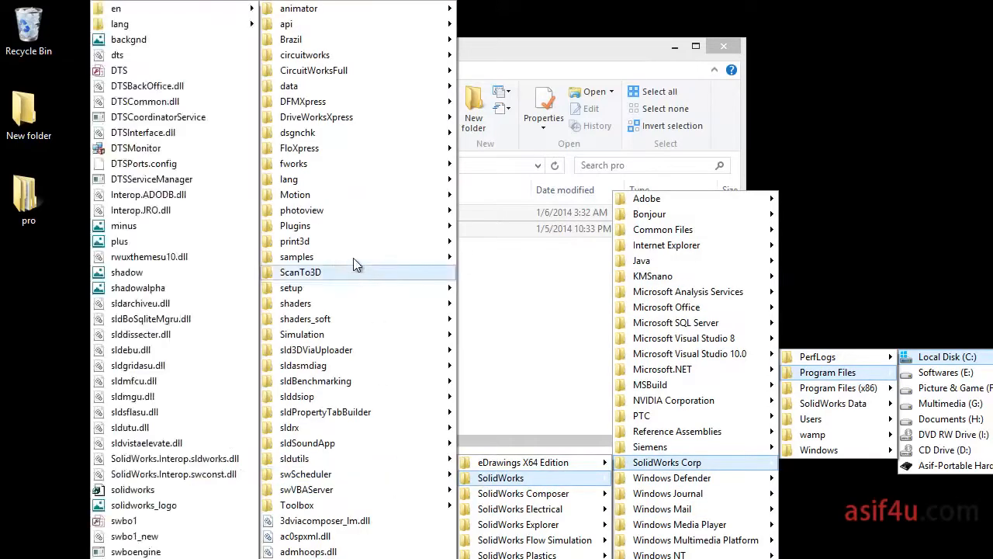
mouse_move(328, 243)
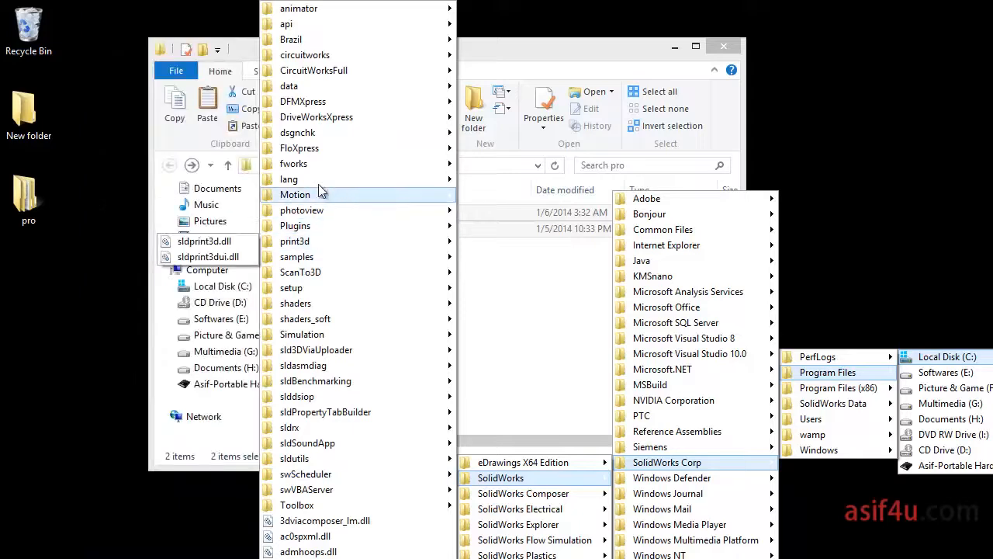
mouse_move(311, 179)
mouse_move(219, 180)
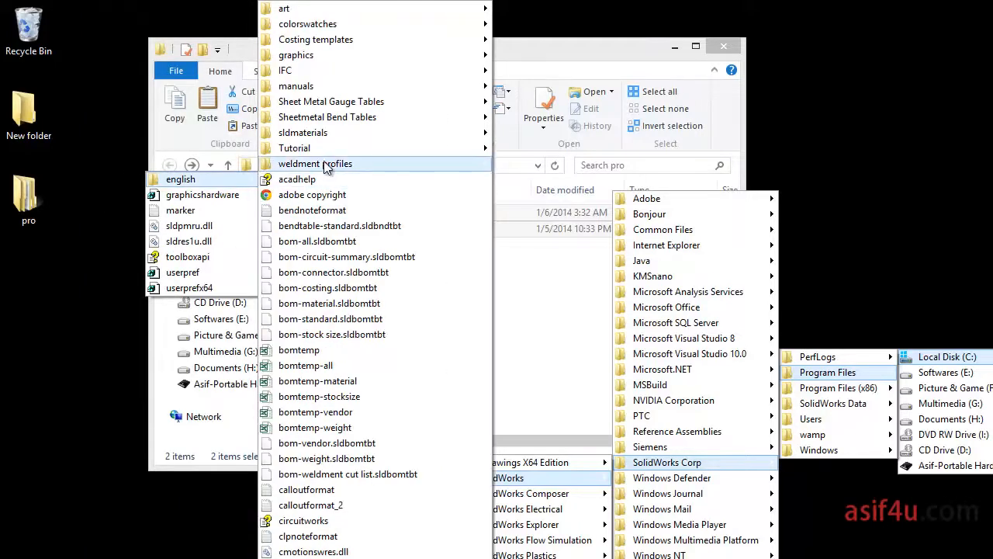
right_click(324, 133)
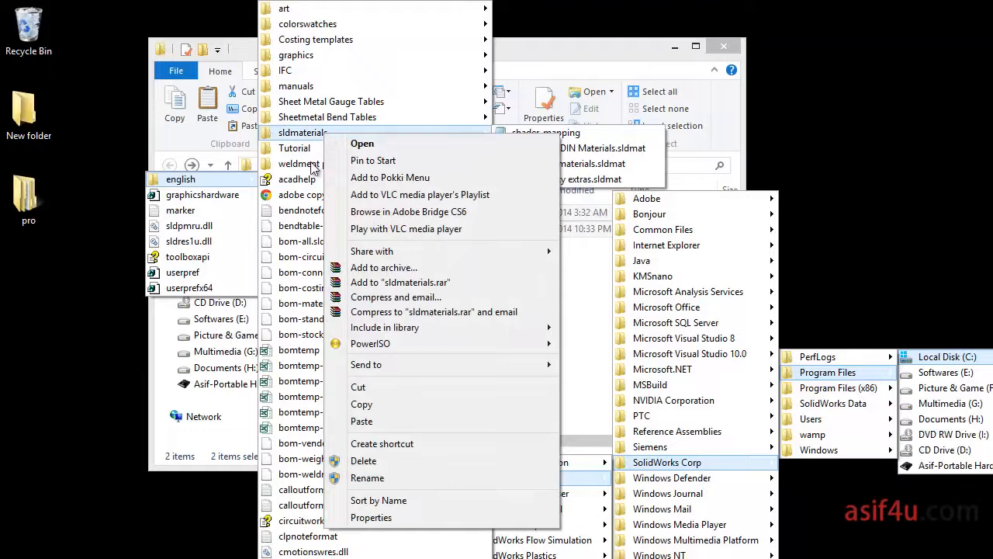
right_click(314, 165)
left_click(341, 174)
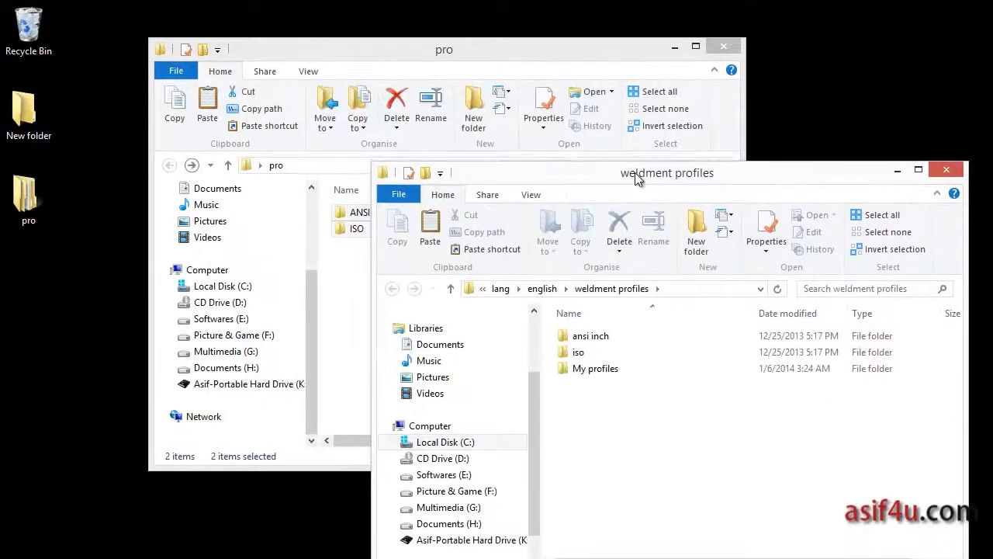
Try to paste the copied ANSI Inch and ISO folders into the weldment profiles folder, cancel the copy and close that folder.
left_click_drag(636, 179, 634, 148)
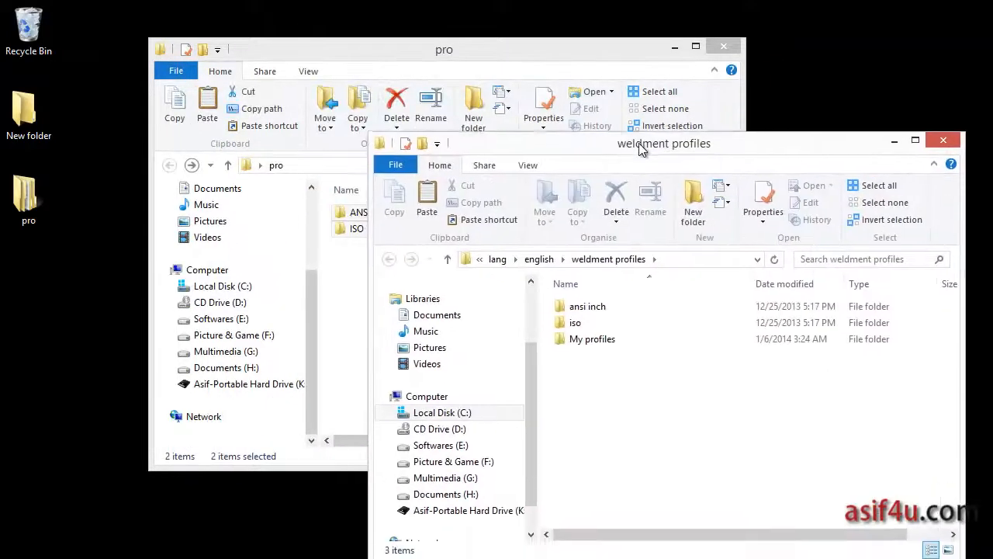
left_click_drag(550, 53, 411, 72)
left_click_drag(658, 146, 672, 118)
left_click(625, 311)
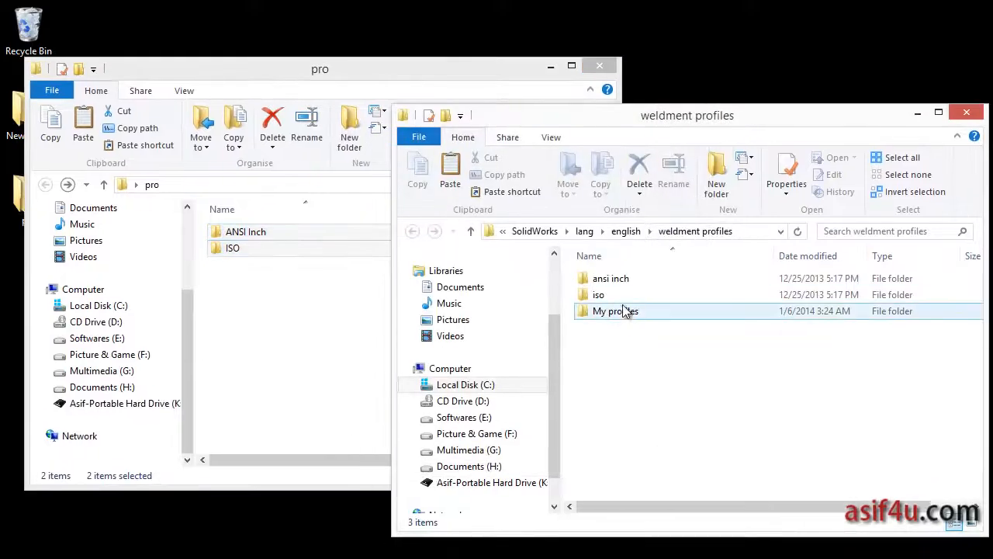
right_click(626, 380)
left_click(685, 476)
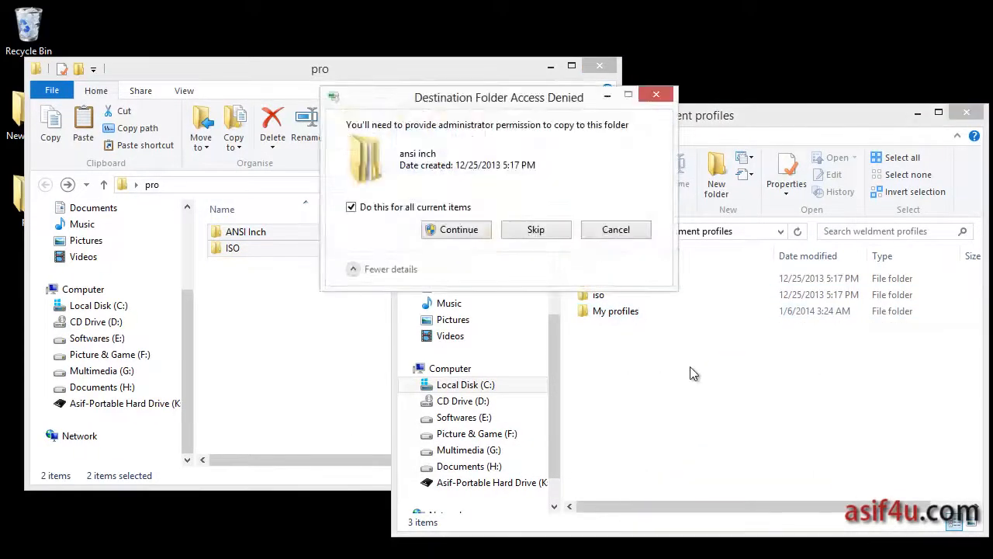
left_click_drag(510, 104, 353, 71)
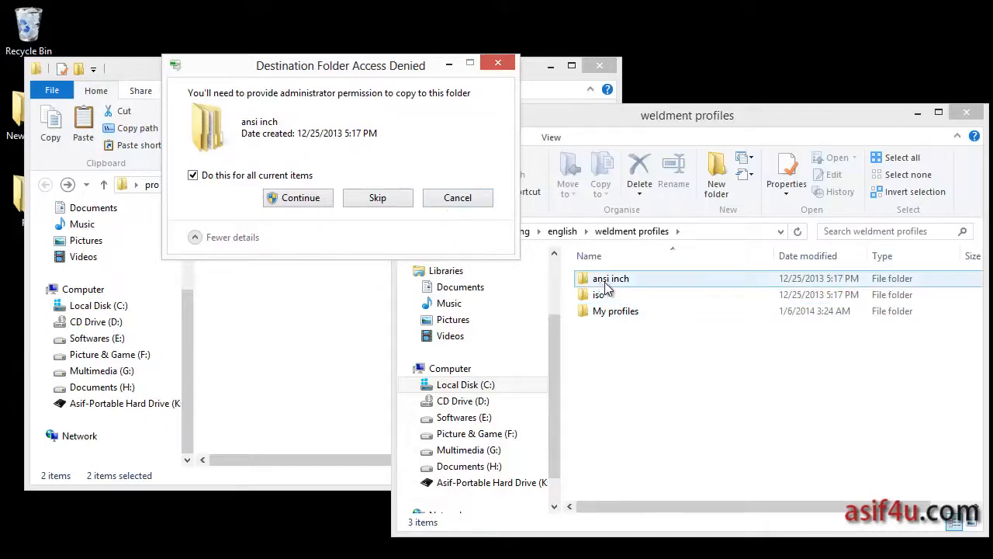
left_click(478, 201)
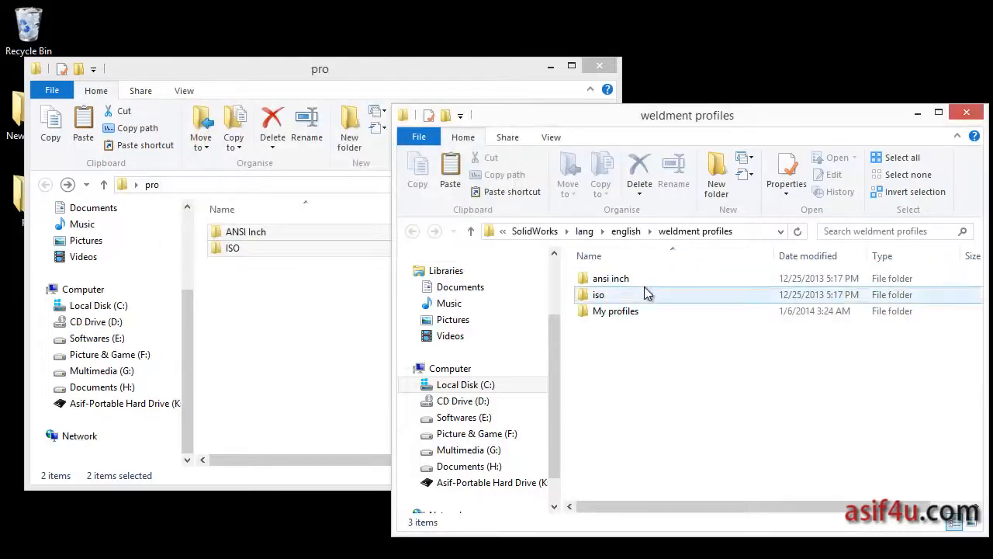
left_click(967, 113)
Switch to SolidWorks and show the Weldment Profiles folders under File Locations in the system options.
left_click_drag(512, 71, 731, 77)
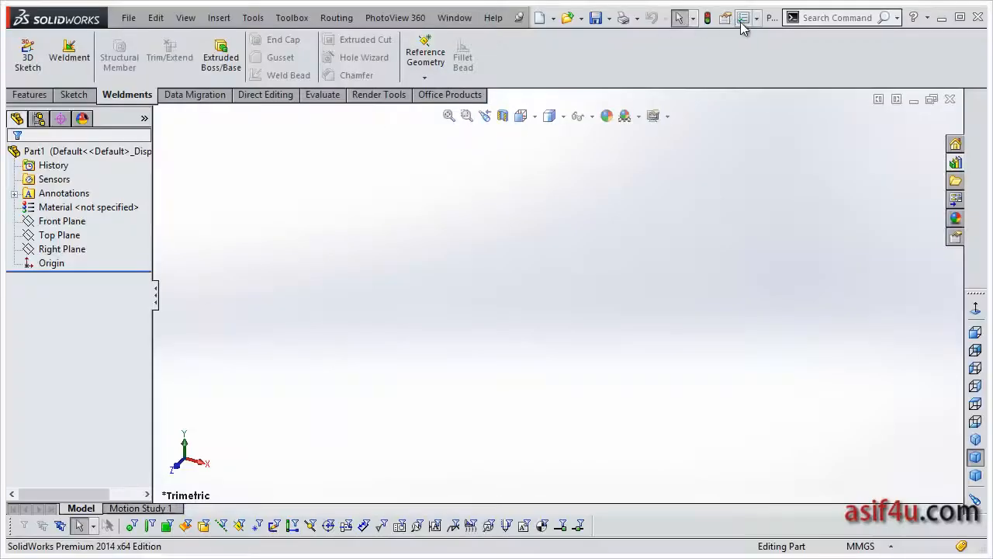
left_click(742, 17)
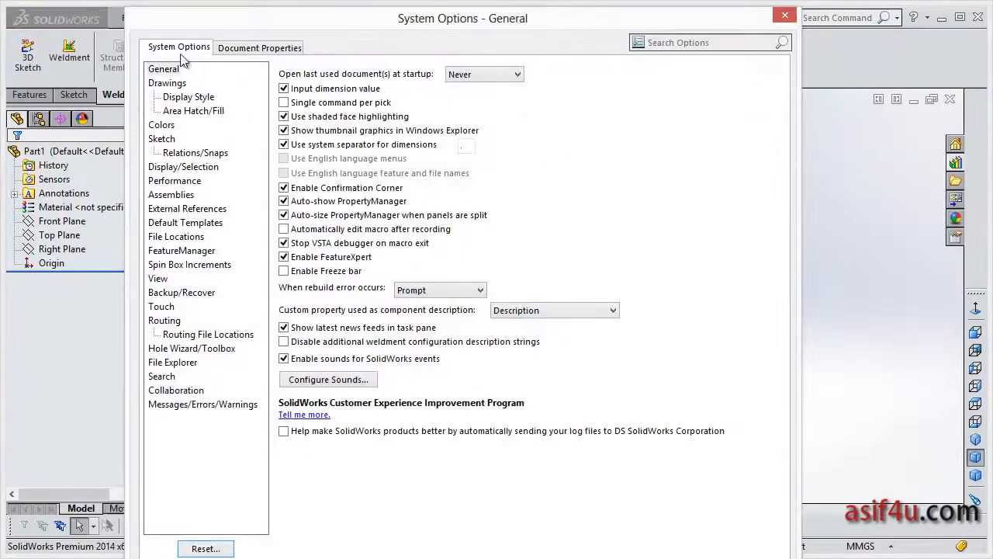
left_click_drag(478, 26, 392, 31)
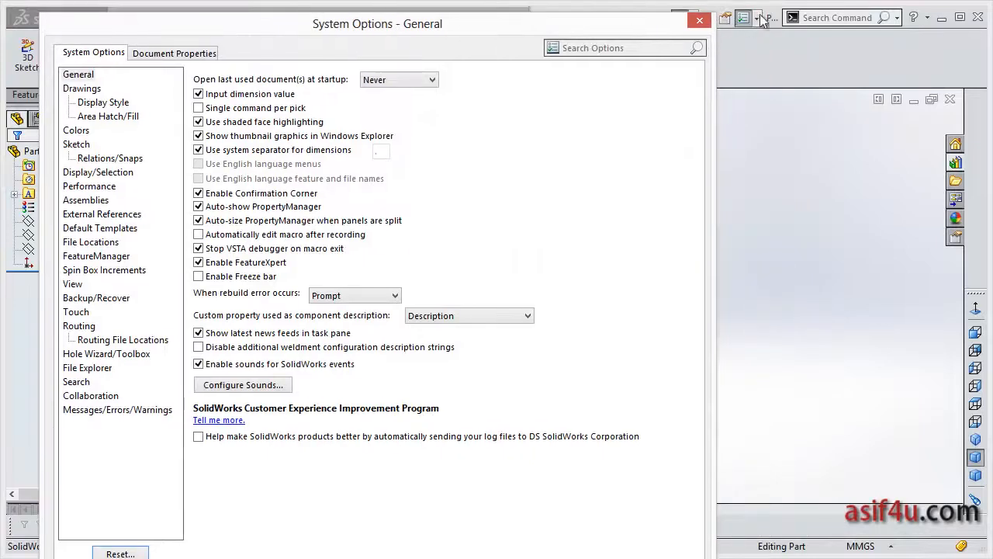
left_click(97, 245)
left_click_drag(302, 31, 348, 32)
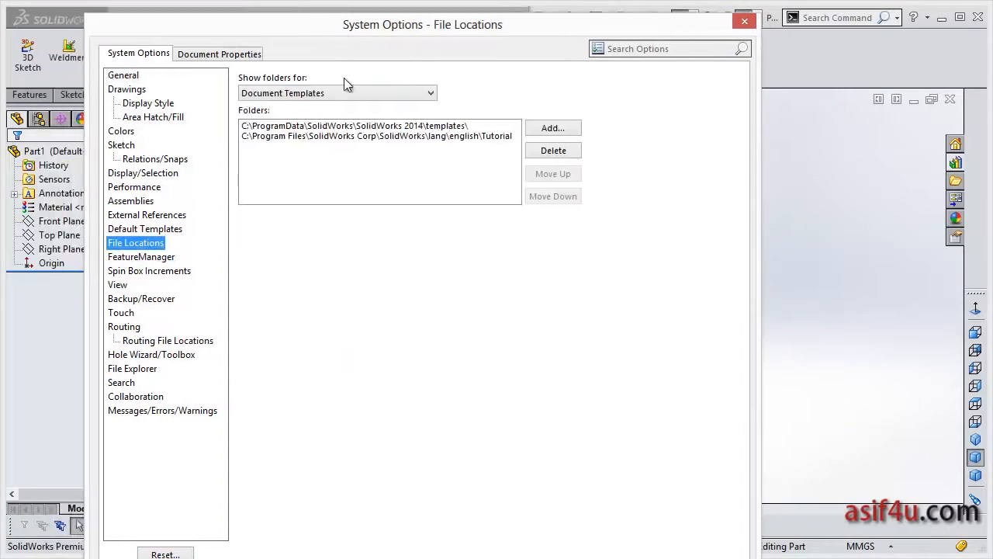
left_click(348, 92)
scroll(337, 206, "down", 3)
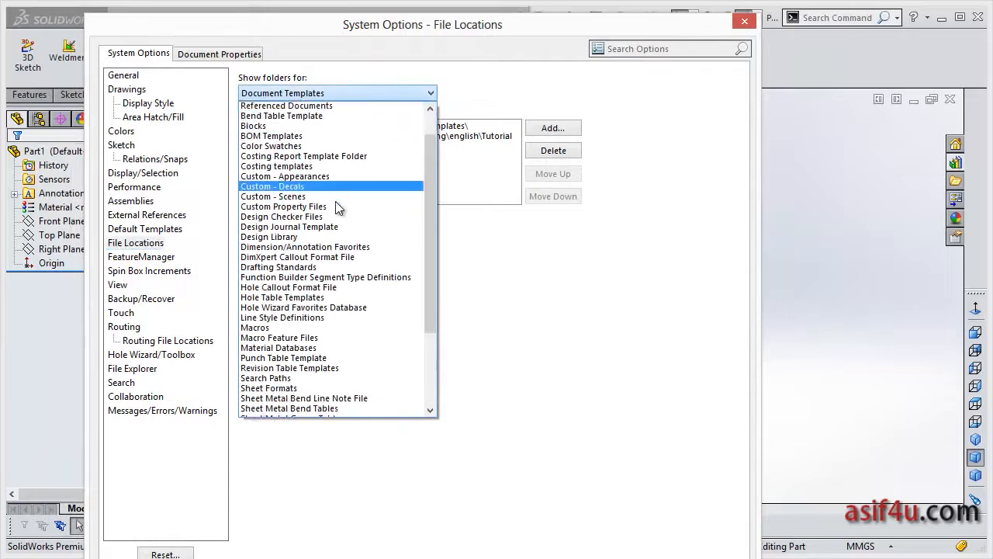
scroll(338, 205, "down", 3)
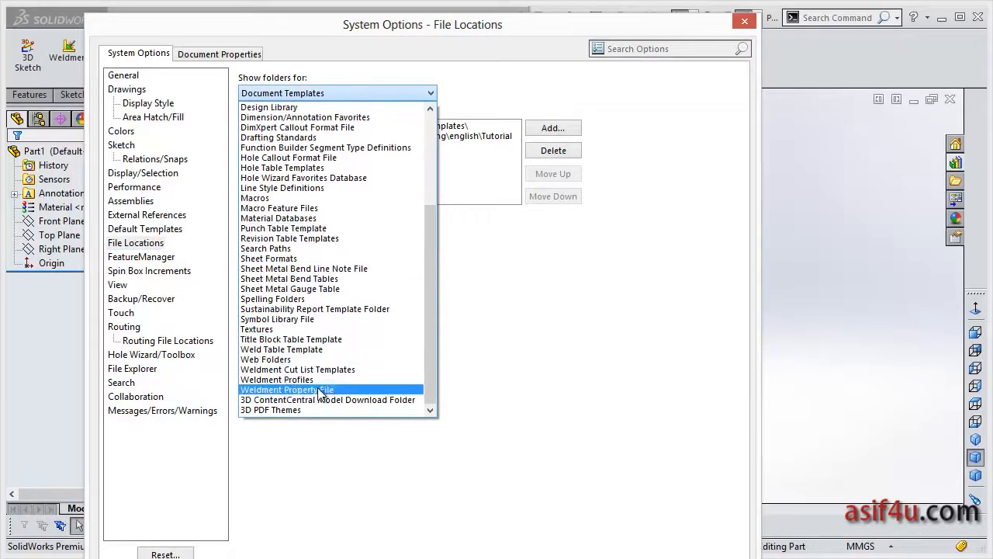
left_click(314, 379)
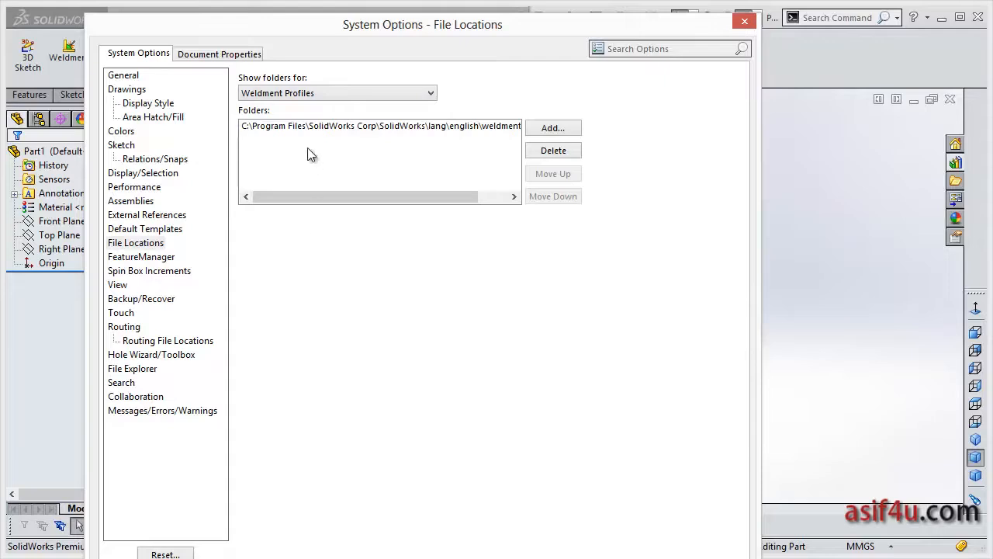
Add the ANSI Inch folder inside the desktop's pro folder to the Weldment Profiles file locations.
left_click(553, 128)
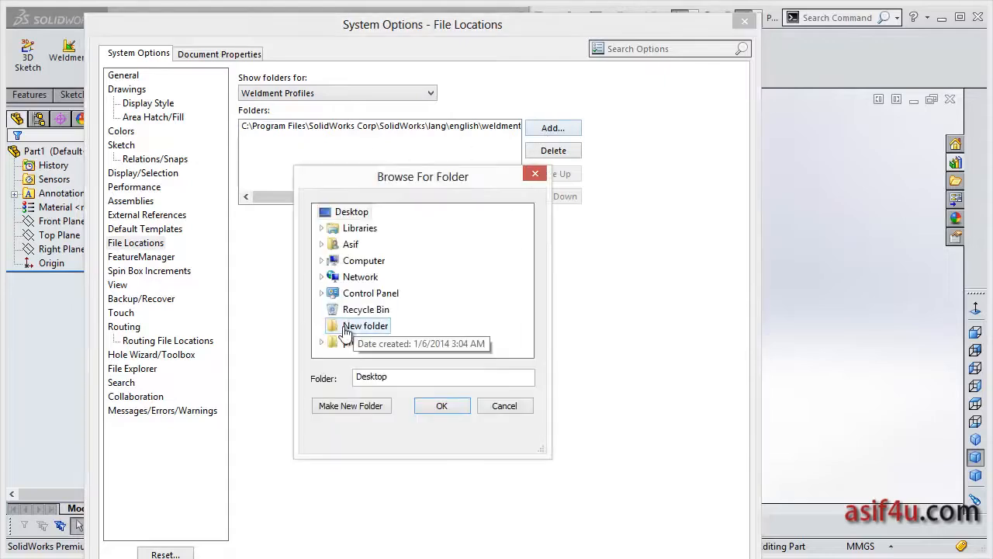
left_click(328, 342)
left_click(361, 357)
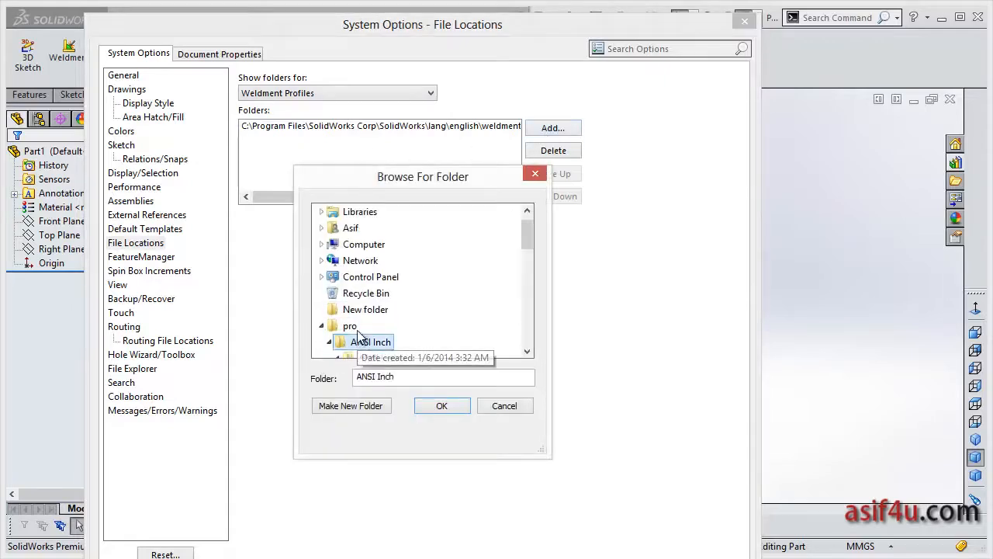
left_click(442, 406)
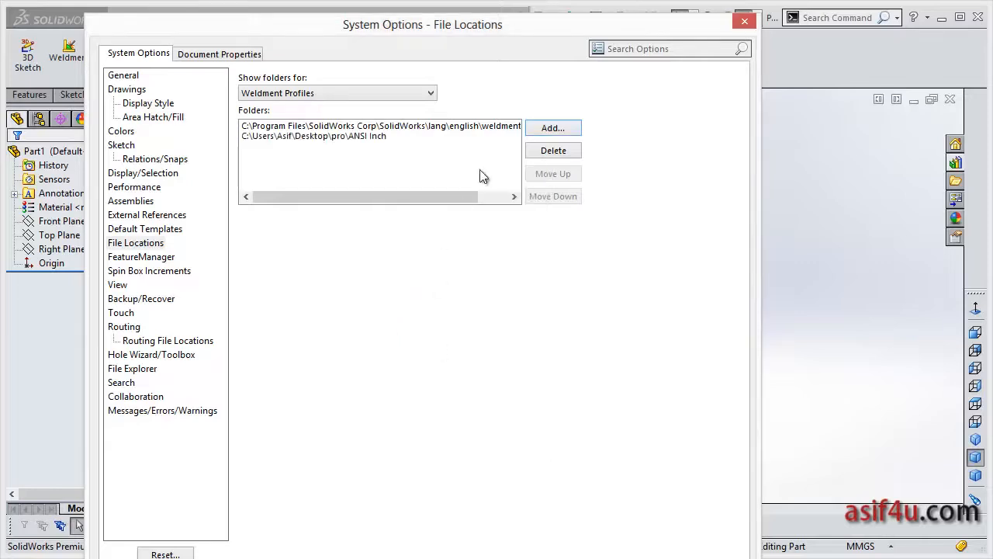
Add the ISO folder from the pro folder to the Weldment Profiles file locations and apply the changed system options.
left_click(560, 127)
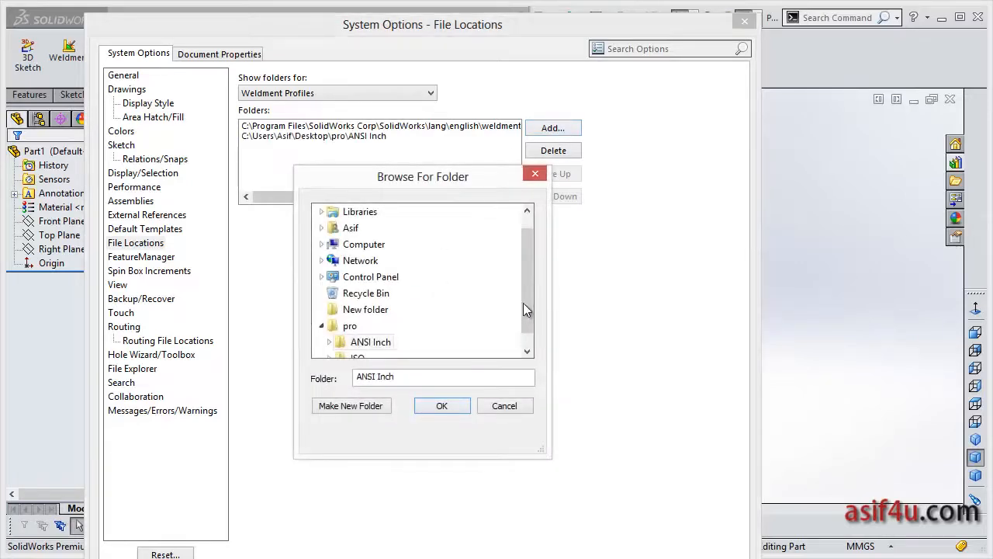
scroll(523, 303, "down", 1)
left_click(358, 341)
left_click(425, 405)
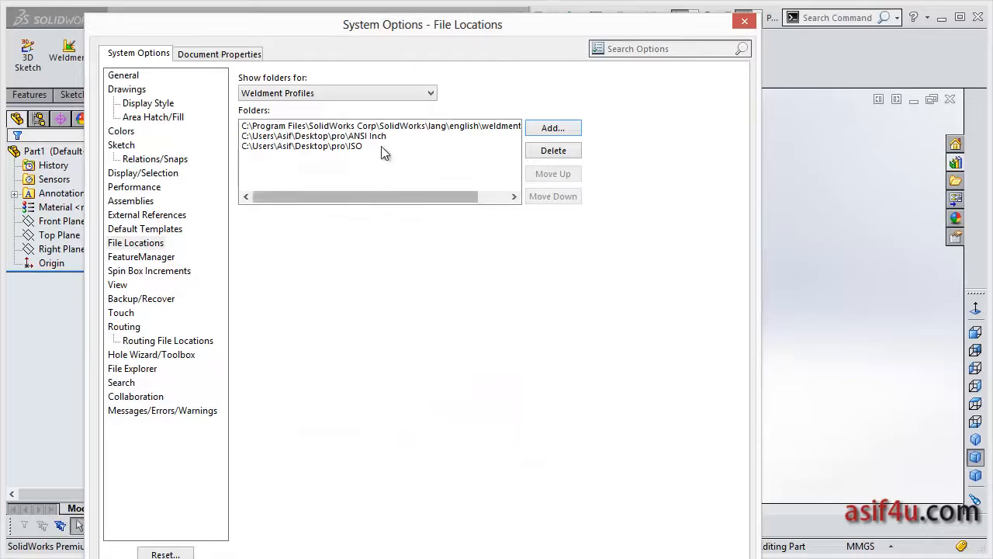
left_click_drag(610, 30, 595, 26)
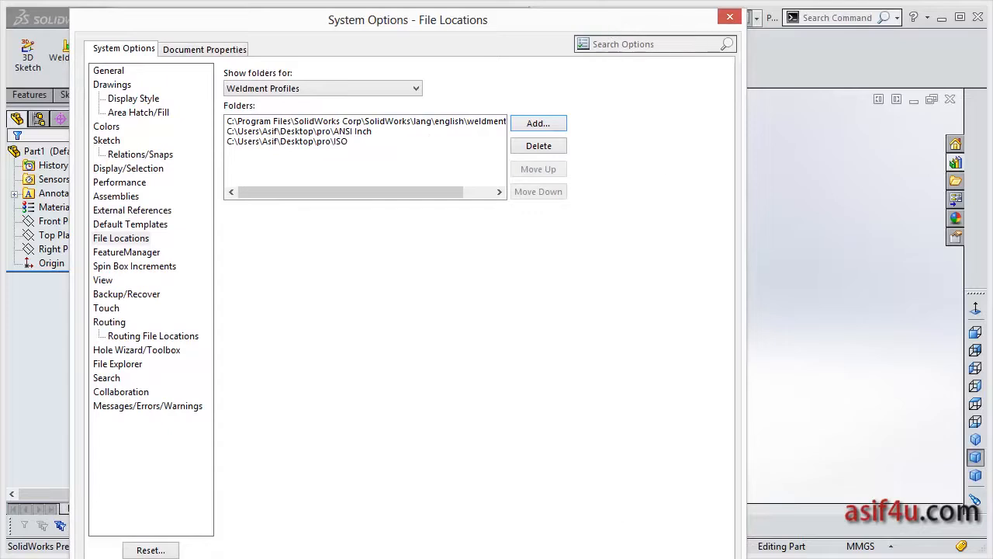
left_click(571, 558)
left_click(543, 339)
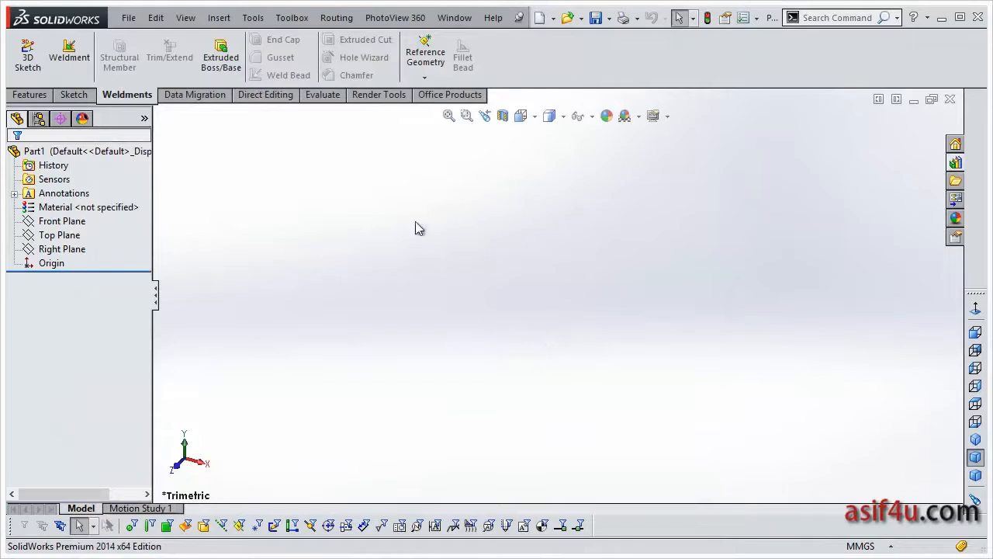
Sketch a single diagonal line on the Front Plane, rising from lower left to upper right close to the origin.
left_click(62, 221)
left_click(73, 201)
key("s")
left_click(308, 280)
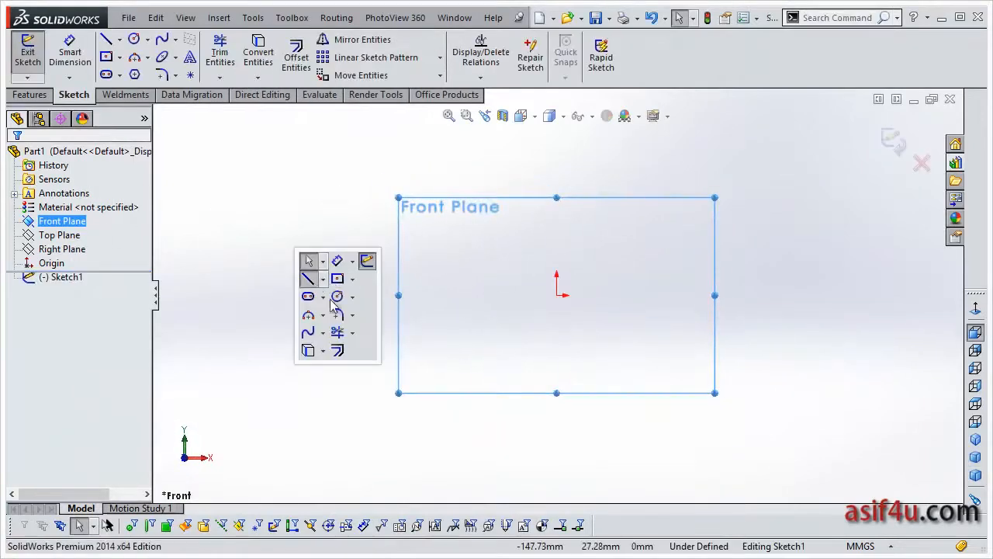
left_click(369, 386)
left_click(702, 238)
key("Escape")
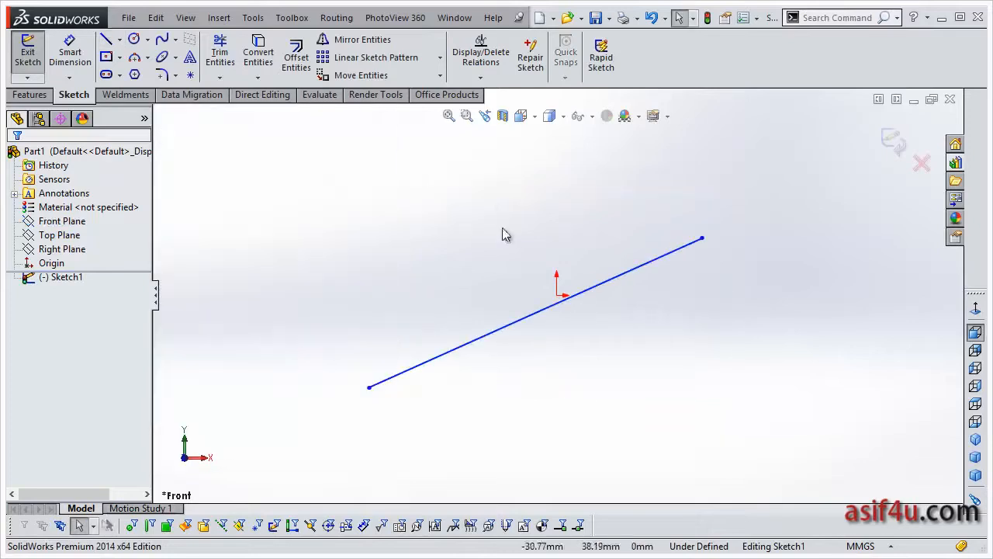
Start a structural member and look through the profile types offered by the ansi inch standard.
left_click(125, 94)
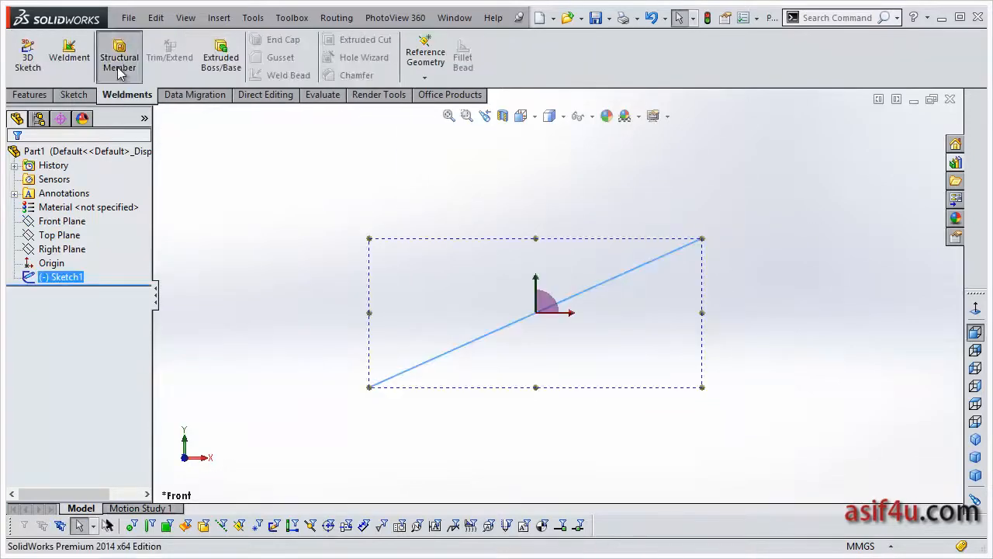
left_click(119, 56)
left_click(194, 235)
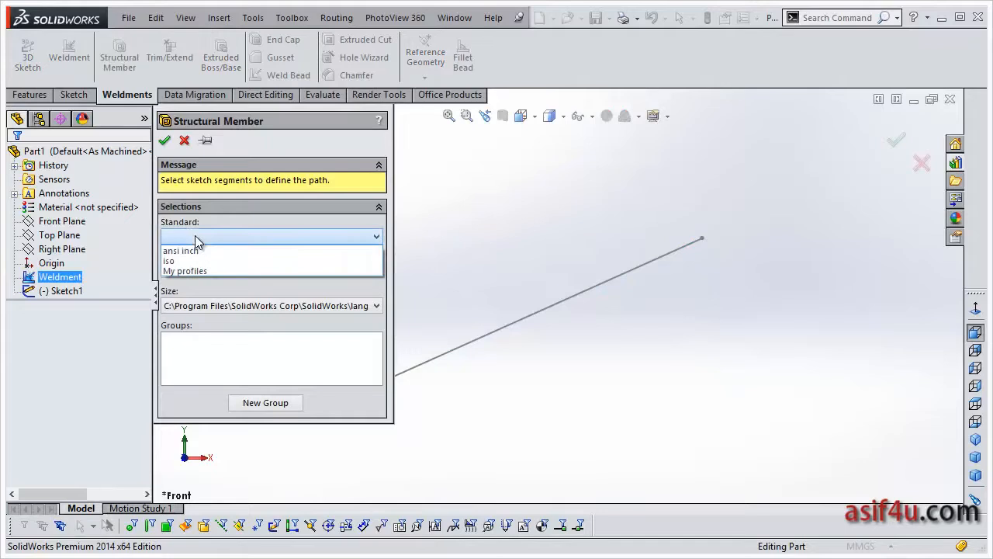
left_click(196, 248)
left_click(204, 270)
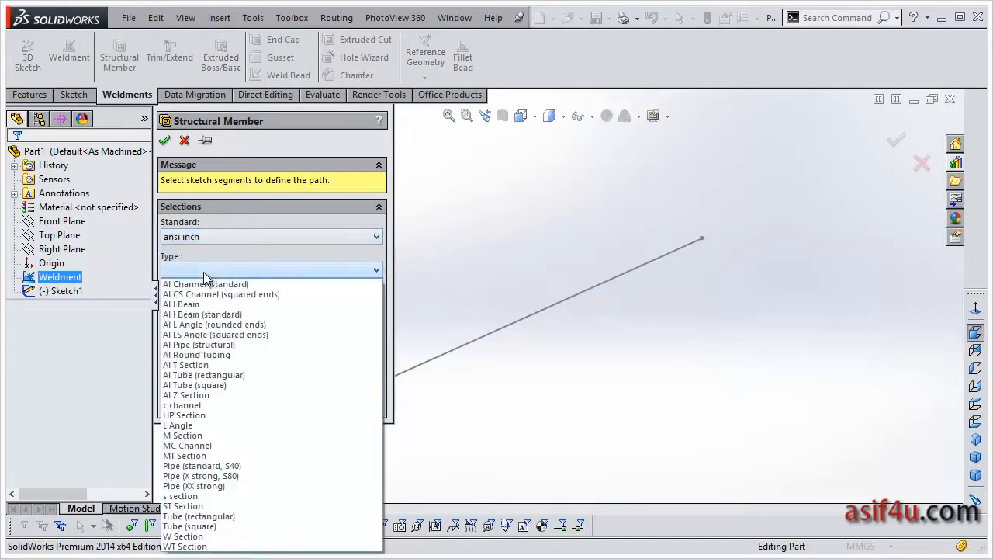
left_click(206, 248)
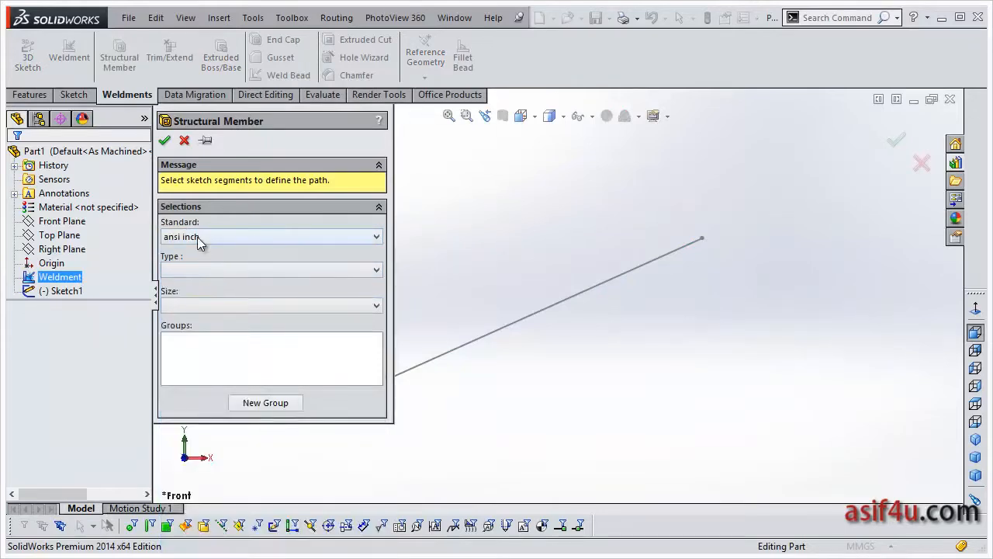
left_click(207, 268)
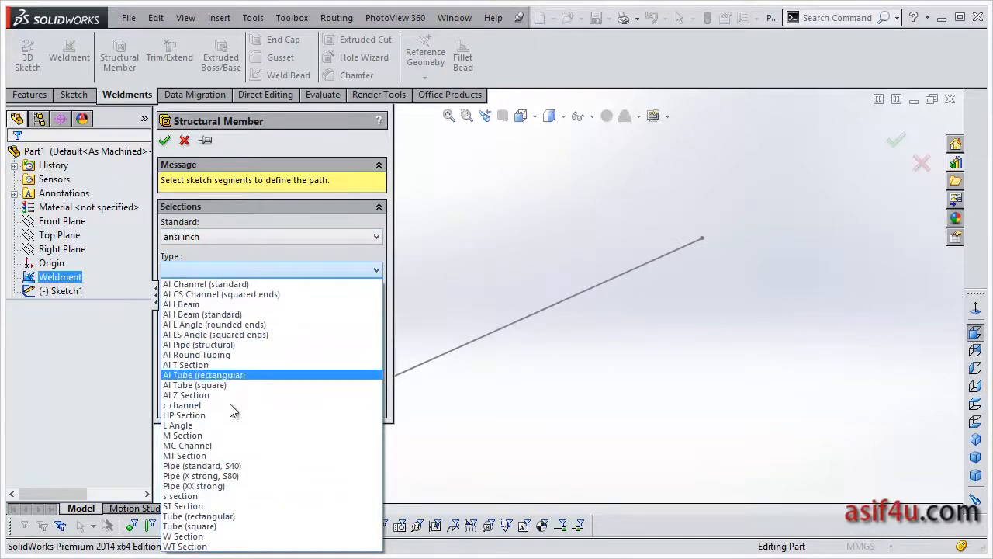
left_click(238, 258)
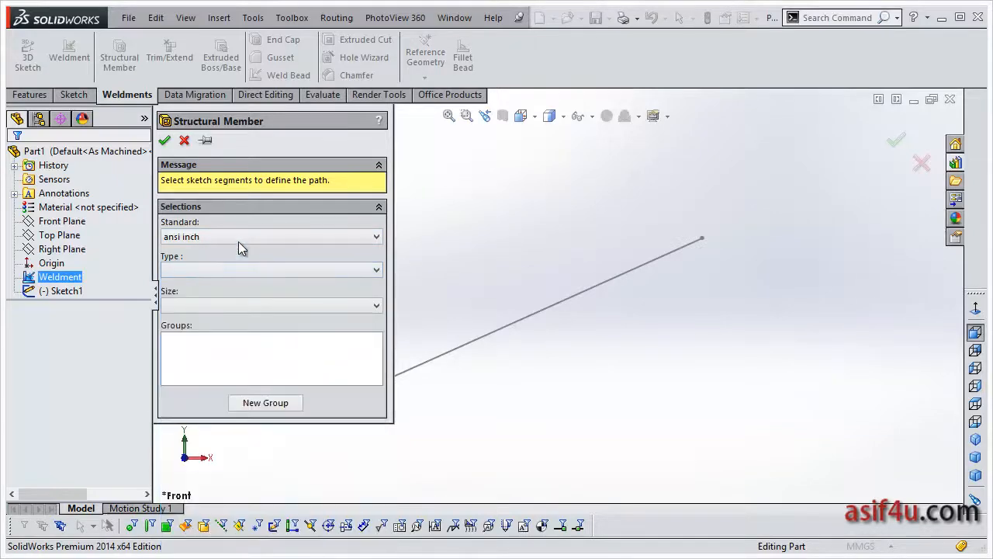
Switch the structural member standard to iso and look through its profile types.
left_click(238, 238)
left_click(240, 257)
left_click(246, 270)
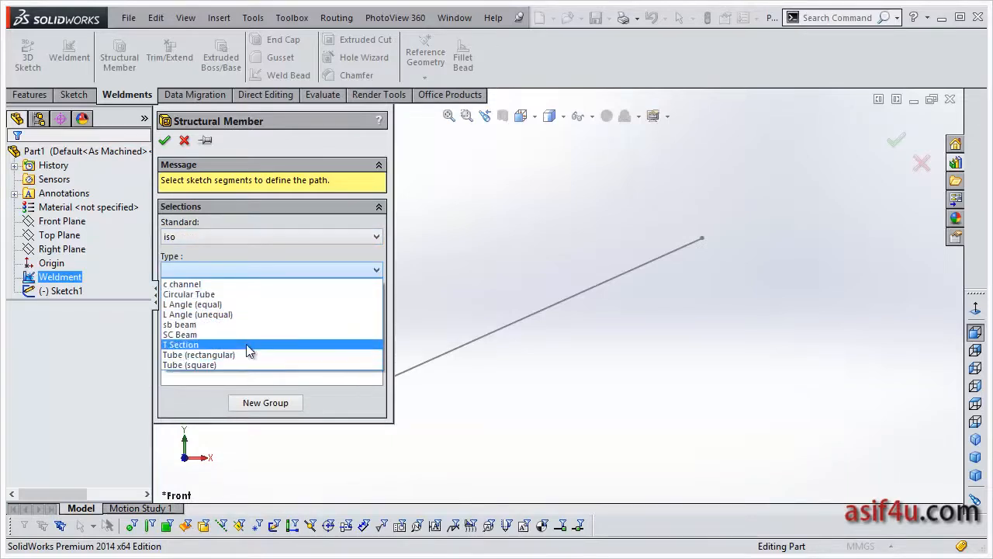
left_click(243, 247)
Set the structural member's standard to ansi inch, type to AI Z Section and size to Z 4.00 x 3.06 x 4.78.
left_click(246, 237)
left_click(231, 251)
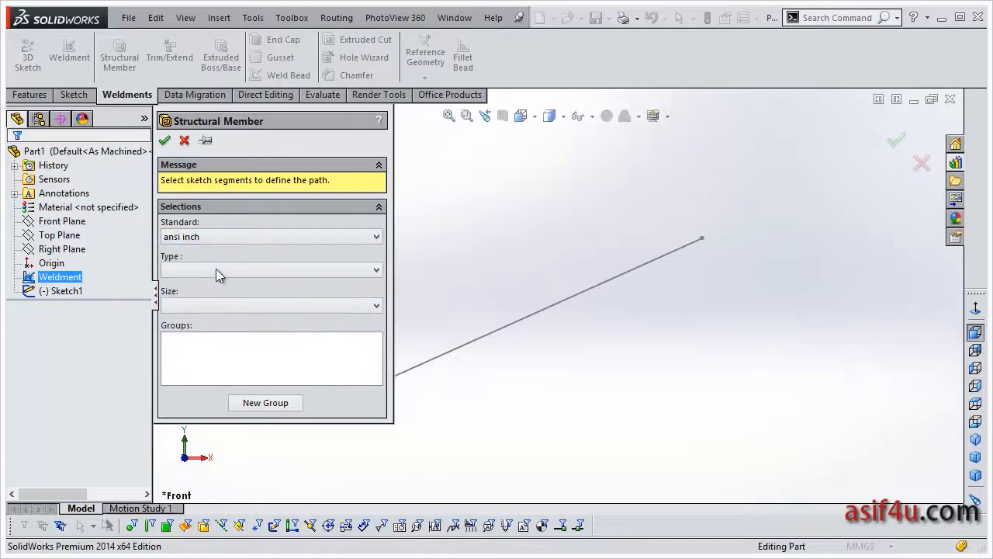
left_click(215, 269)
left_click(218, 400)
left_click(217, 307)
left_click(218, 361)
left_click(218, 310)
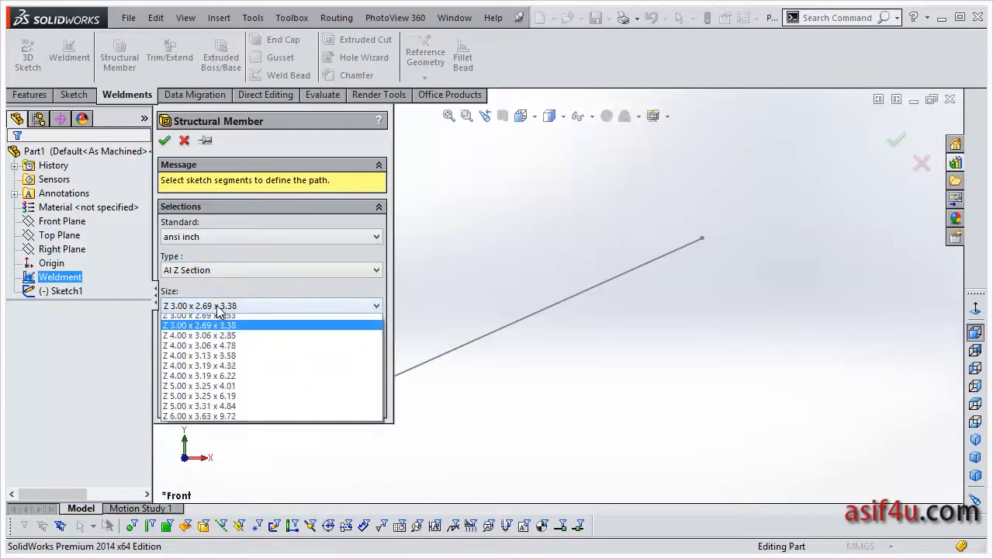
scroll(219, 334, "up", 3)
left_click(241, 375)
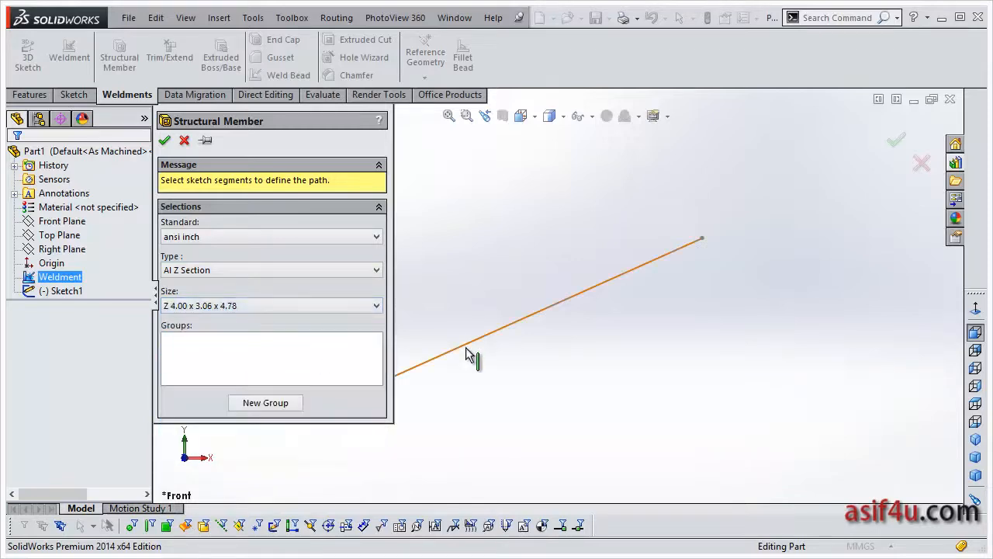
Create the Z section structural member along the diagonal sketch line.
left_click(510, 325)
left_click(897, 140)
middle_click_drag(501, 318, 567, 350)
scroll(471, 221, "down", 3)
scroll(599, 233, "up", 3)
scroll(578, 294, "up", 3)
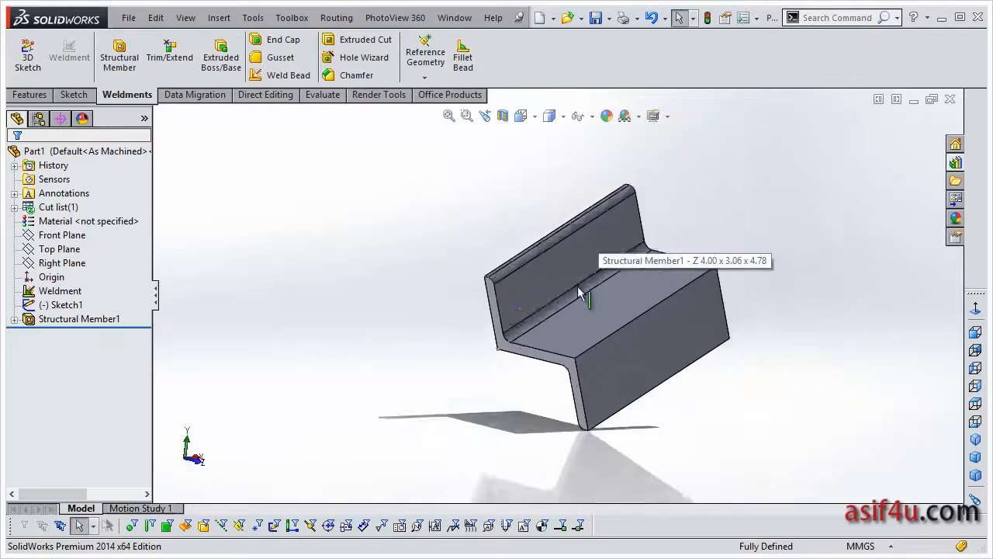
scroll(578, 293, "up", 2)
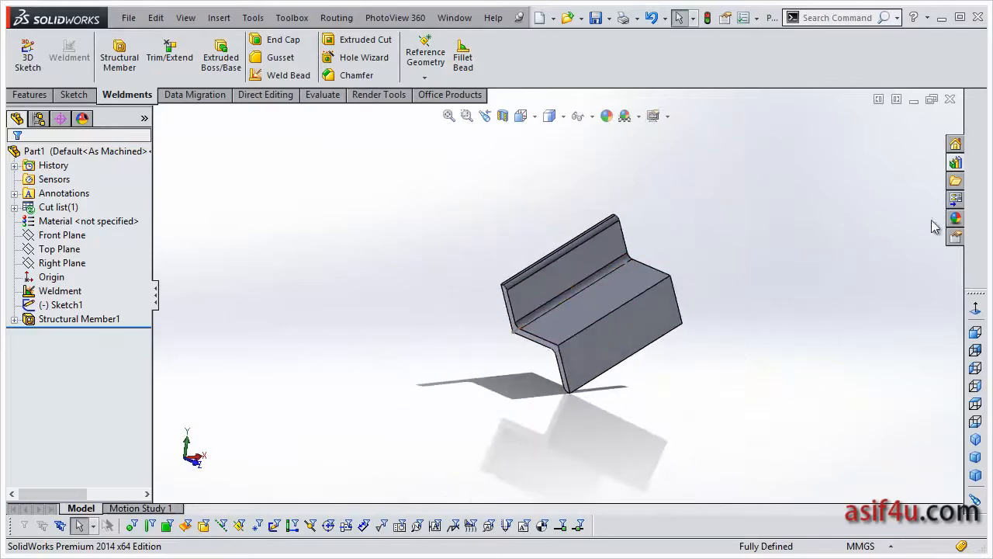
Show the downloadable weldment profile sets under SolidWorks Content in the Design Library.
left_click(957, 167)
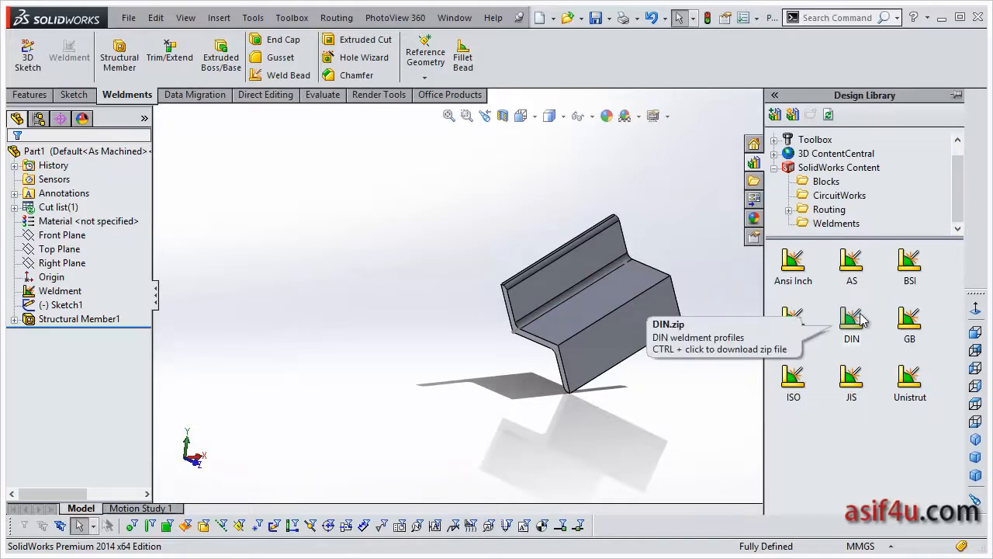
left_click_drag(863, 320, 642, 347)
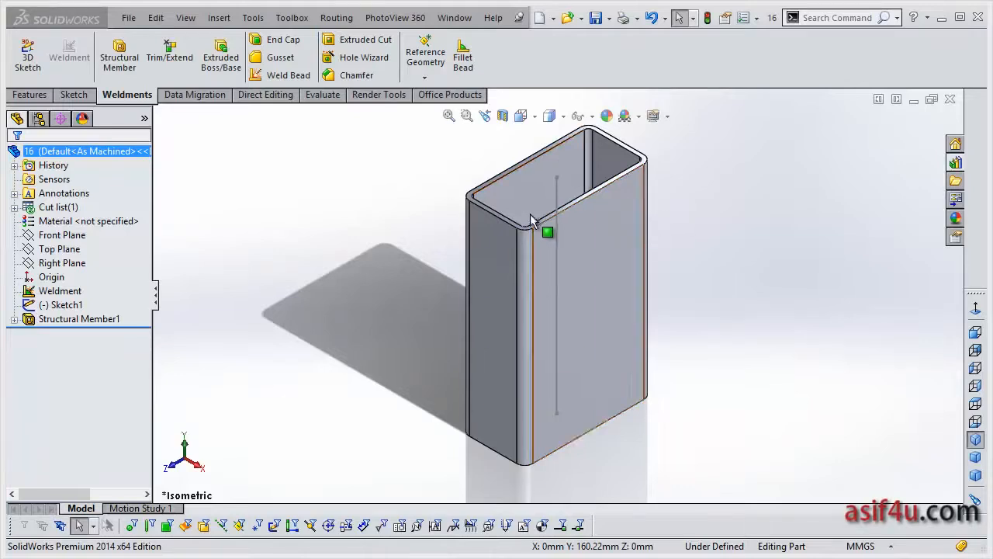
Expand the rectangular tube's structural member feature in part 16 and examine the items it contains.
middle_click_drag(462, 252, 410, 257)
left_click(84, 320)
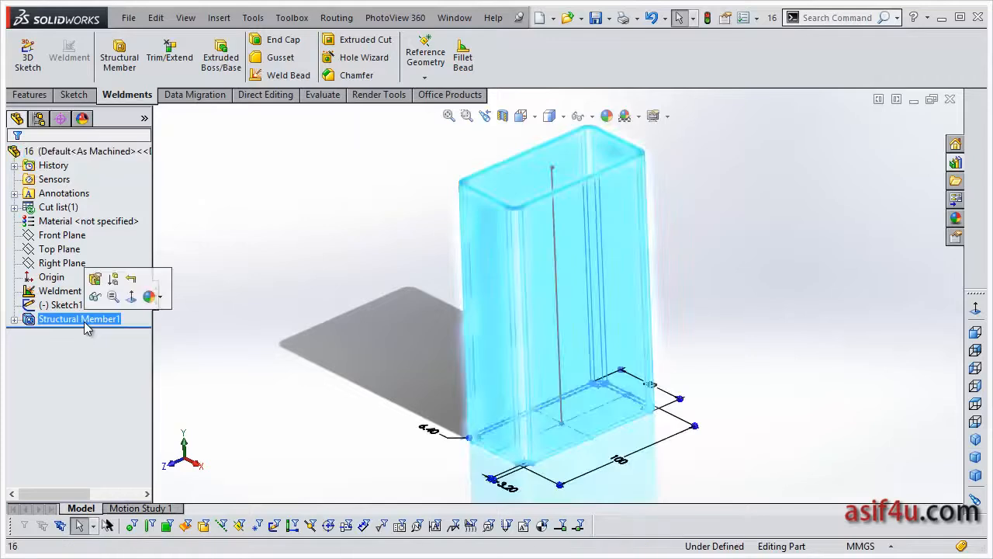
left_click(14, 319)
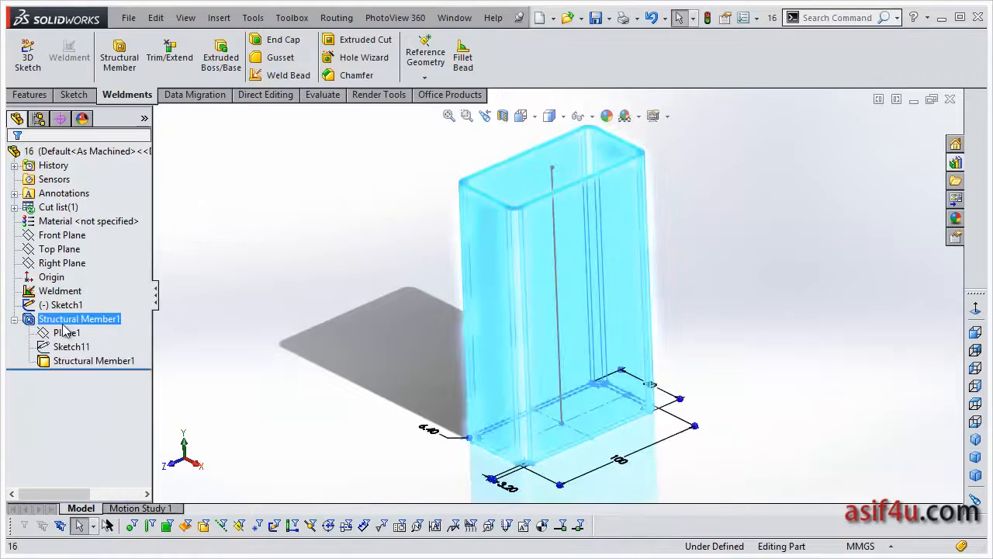
left_click(95, 362)
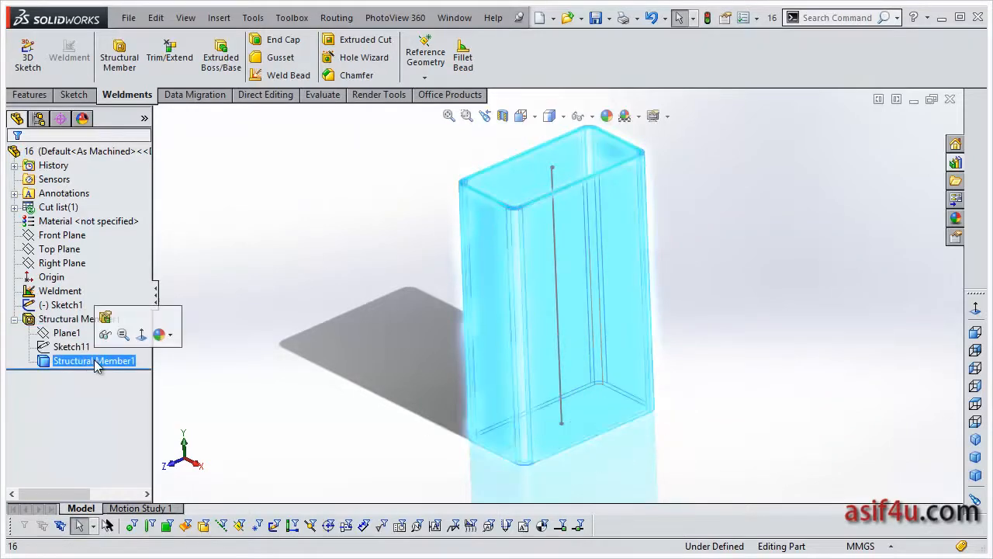
left_click(760, 234)
scroll(668, 177, "down", 1)
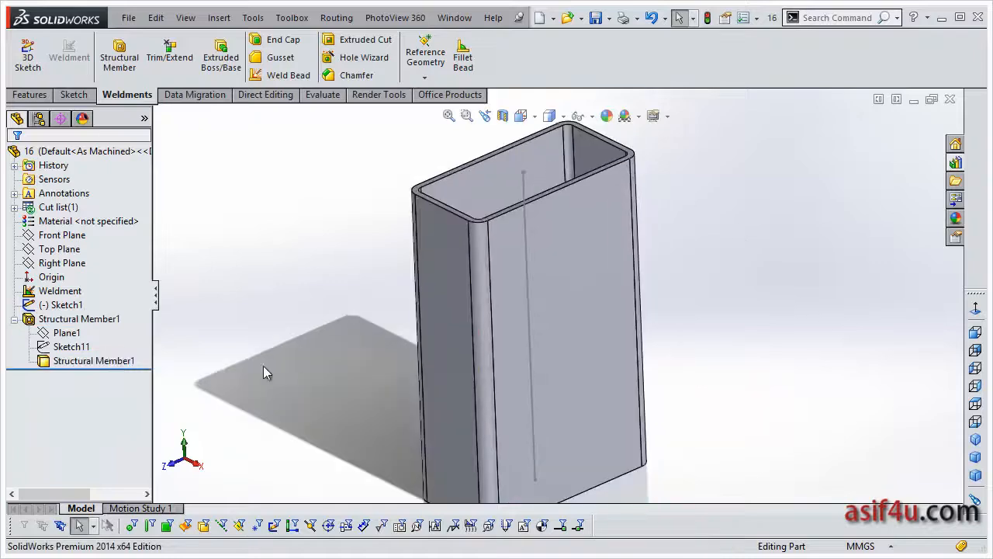
Open the profile sketch inside the rectangular tube's structural member for editing.
left_click(80, 348)
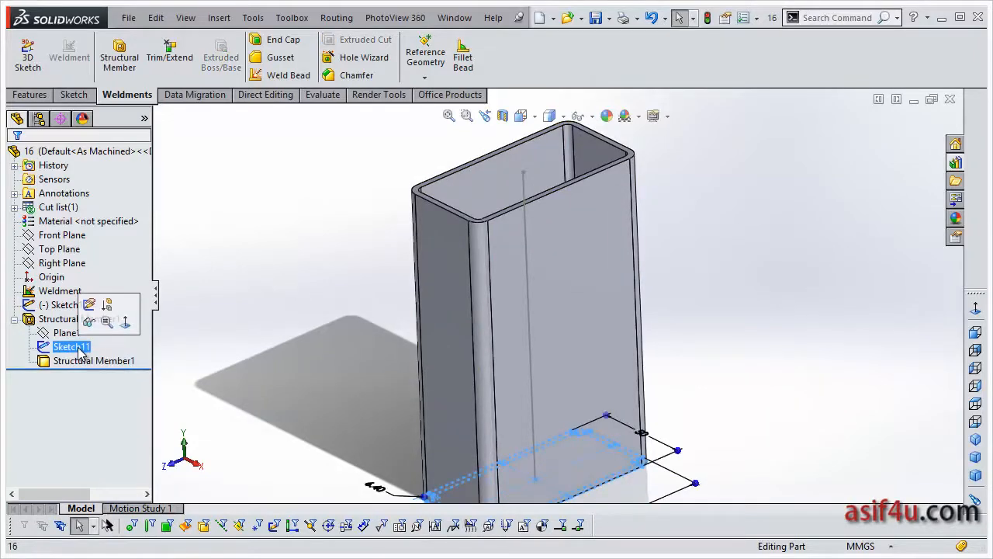
scroll(333, 371, "up", 1)
scroll(401, 353, "down", 3)
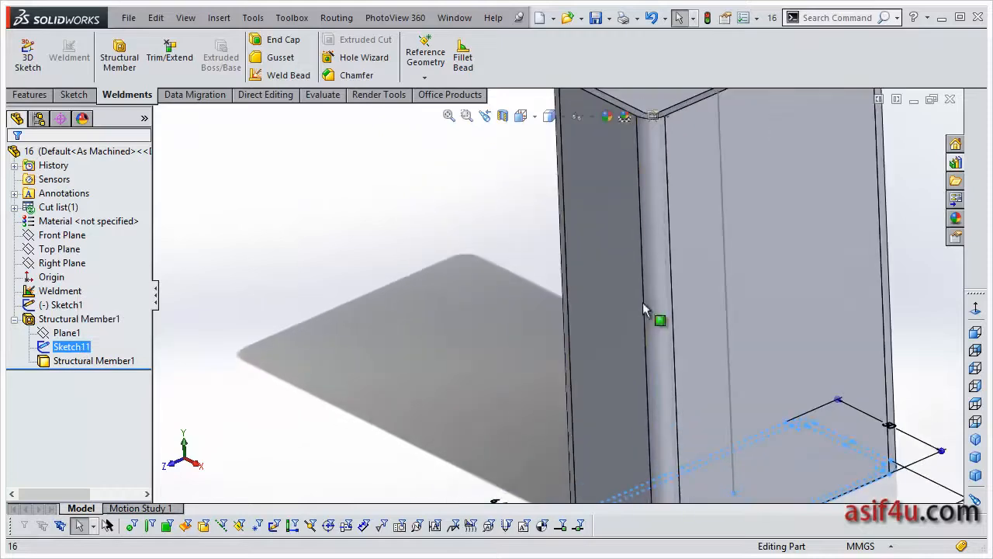
scroll(644, 309, "up", 4)
mouse_move(641, 326)
middle_mouse_down()
mouse_move(699, 336)
mouse_move(708, 348)
middle_mouse_up()
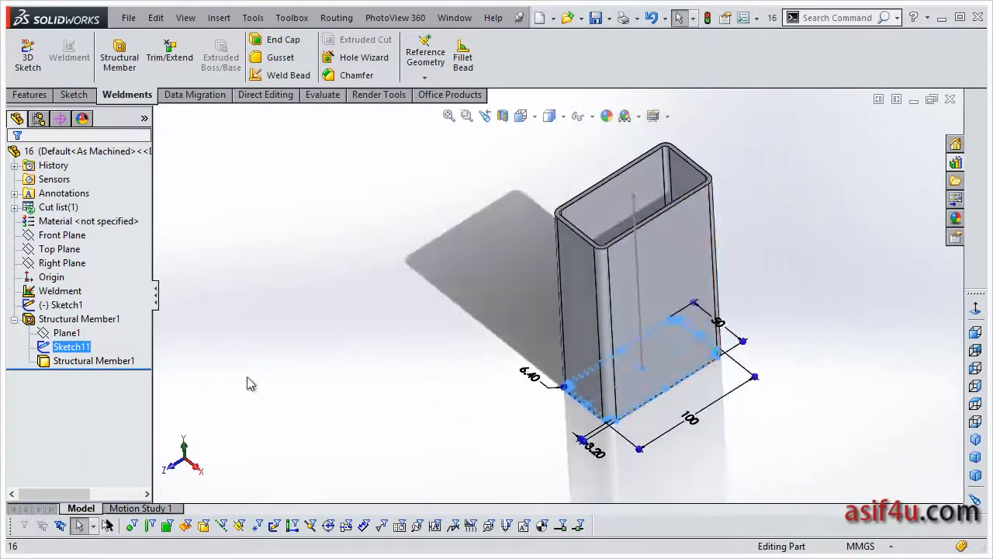
right_click(75, 353)
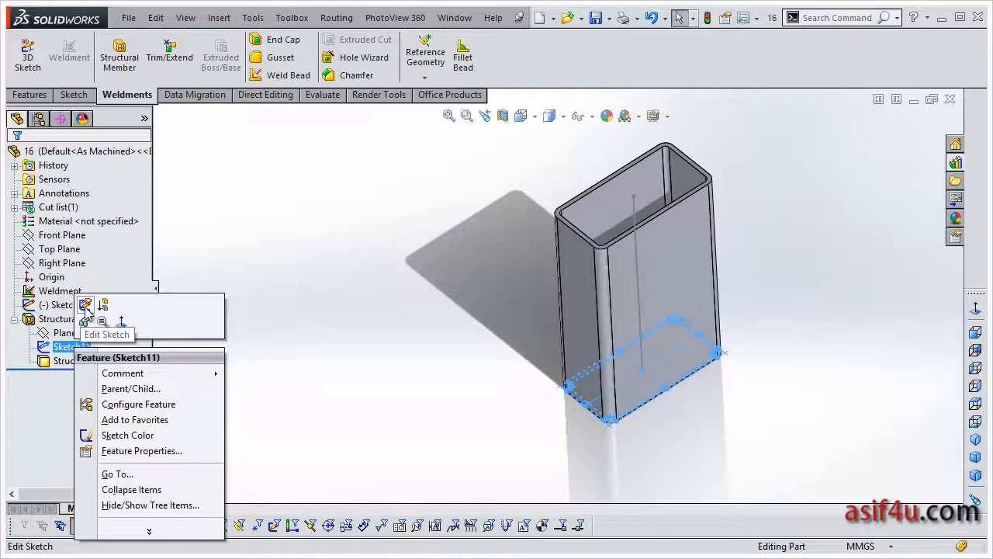
left_click(92, 300)
scroll(702, 346, "down", 1)
scroll(625, 376, "down", 3)
scroll(632, 380, "up", 2)
scroll(629, 372, "down", 2)
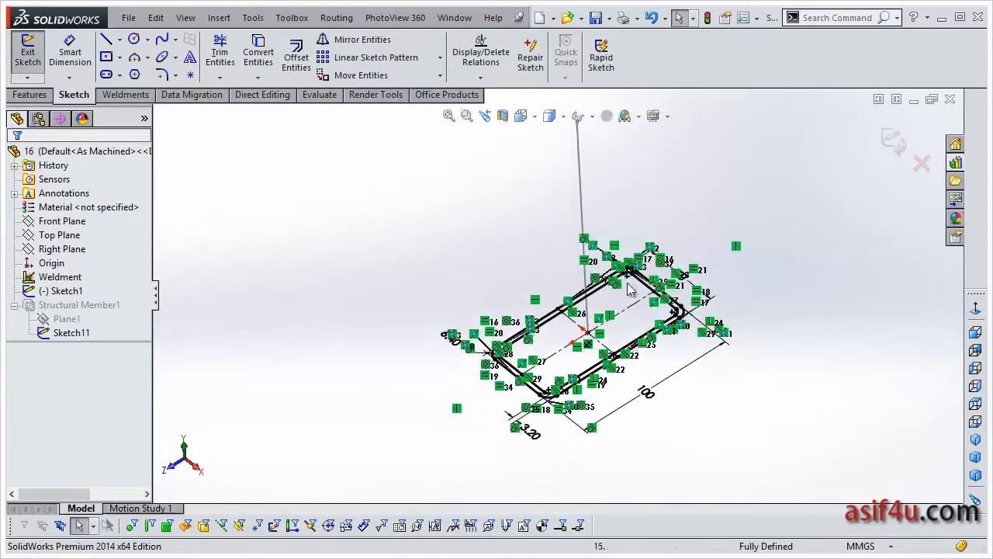
Move the 50 mm width dimension farther away from the tube profile.
left_click_drag(711, 288, 768, 230)
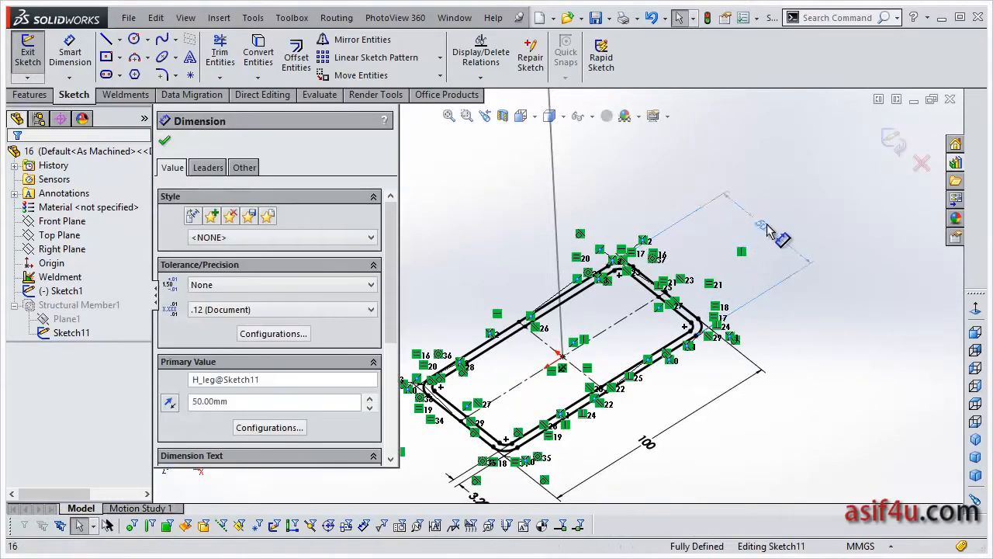
scroll(517, 459, "down", 1)
scroll(500, 459, "up", 1)
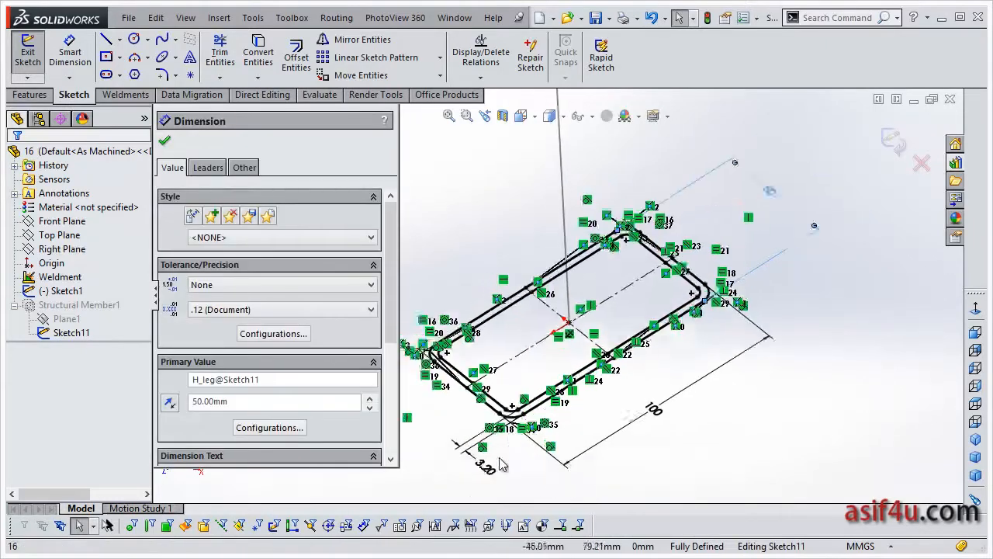
scroll(501, 463, "up", 1)
Set the tube profile's wall thickness to 2 mm.
double_click(501, 459)
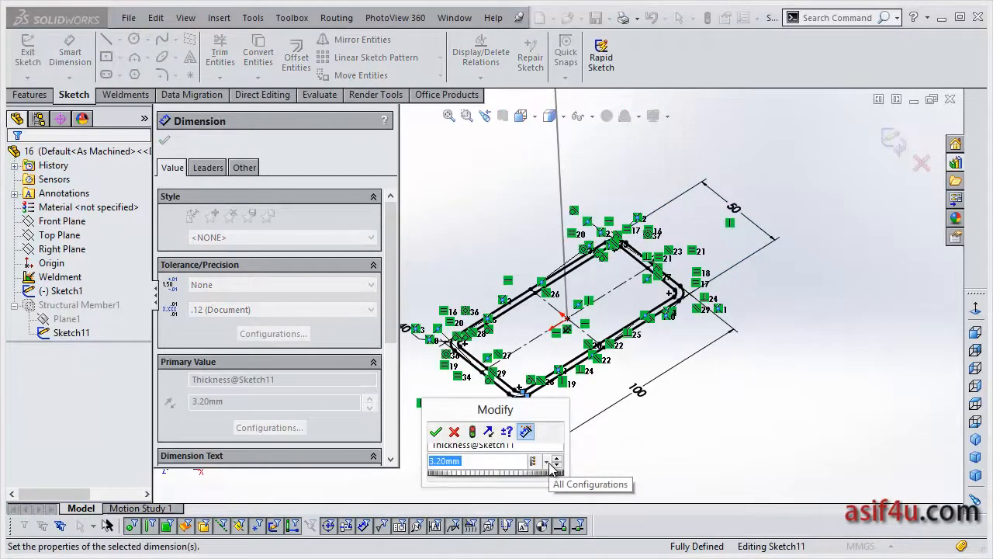
type("2")
key("Return")
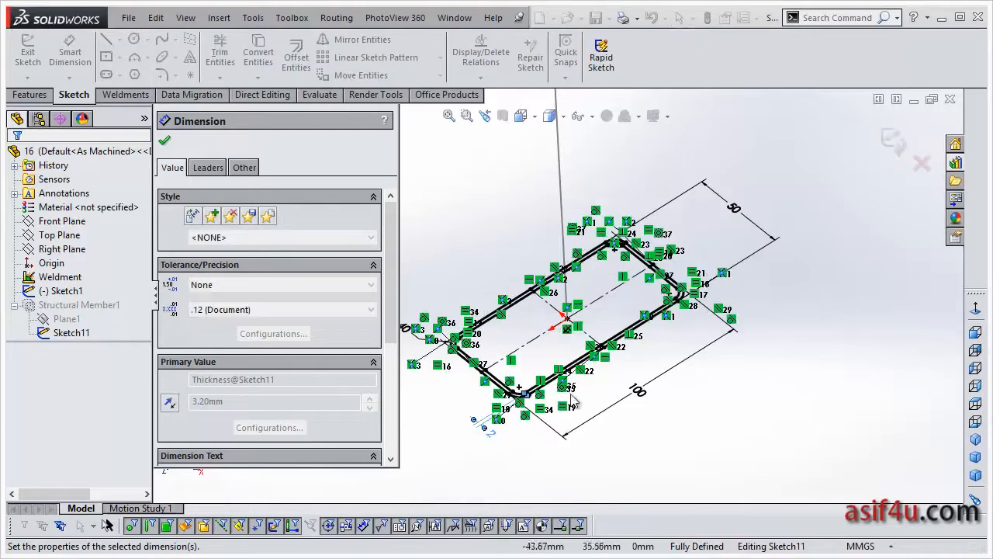
Set the tube profile's long side to 80 mm and its short side to 40 mm, and finish the edit.
double_click(636, 391)
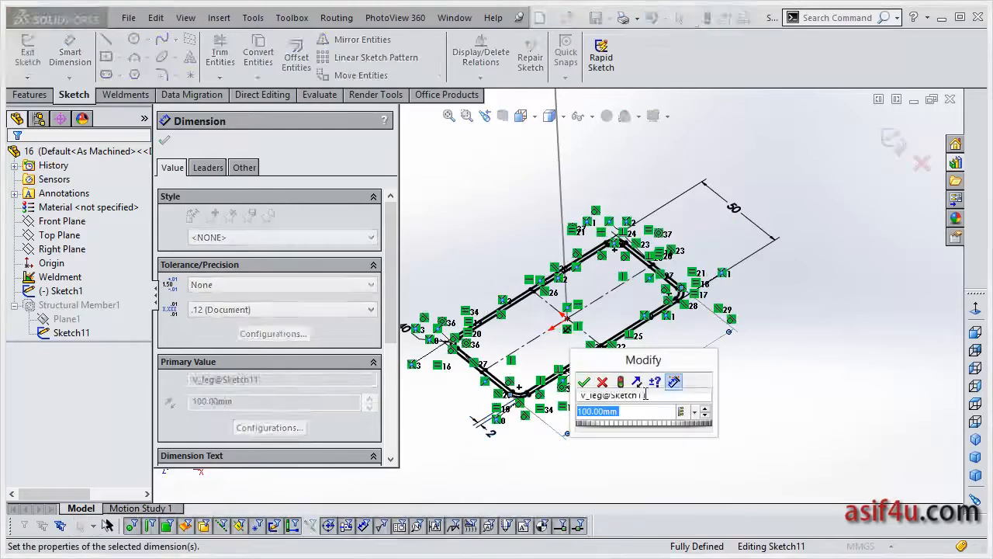
type("80")
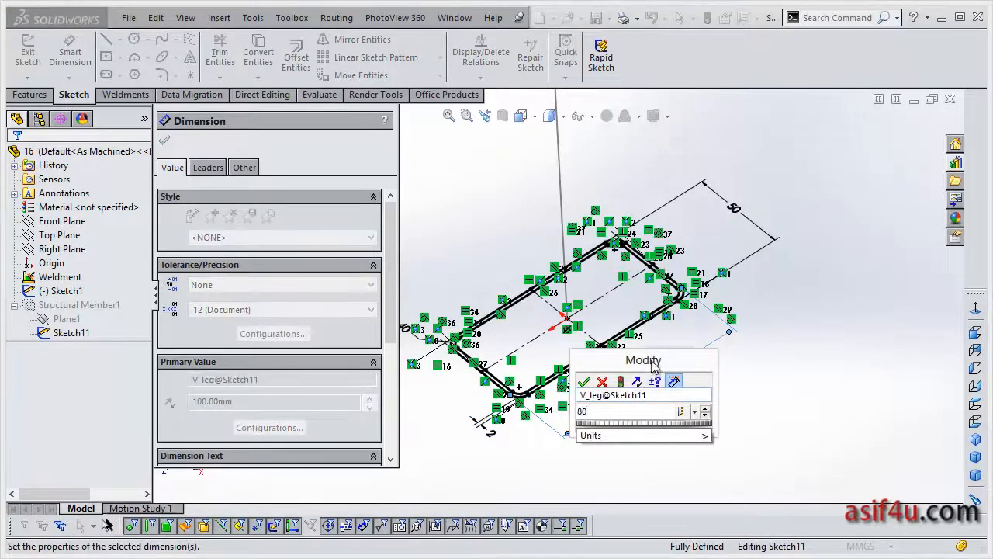
key("Return")
double_click(727, 222)
type("40")
key("Return")
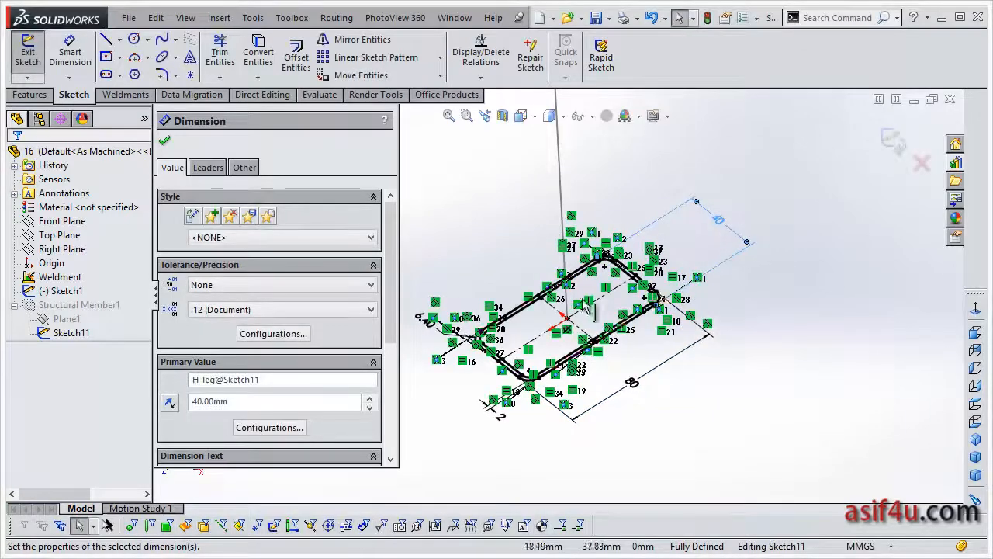
left_click(164, 141)
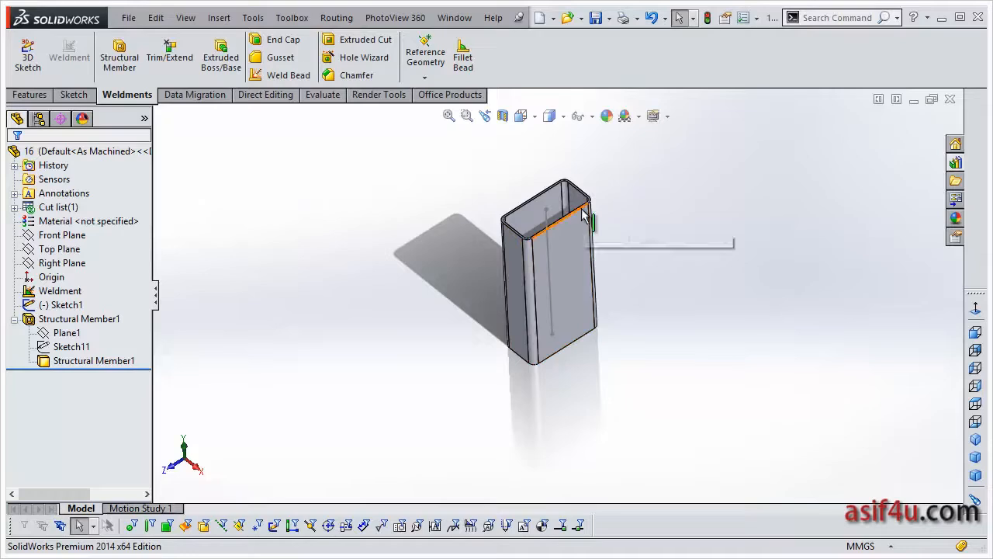
scroll(598, 232, "up", 2)
scroll(567, 256, "down", 3)
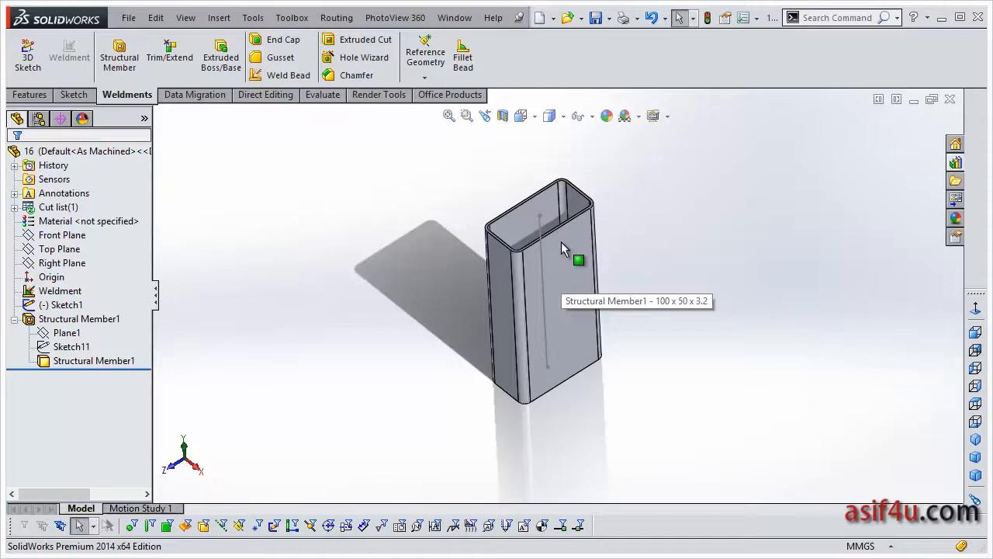
scroll(590, 222, "down", 2)
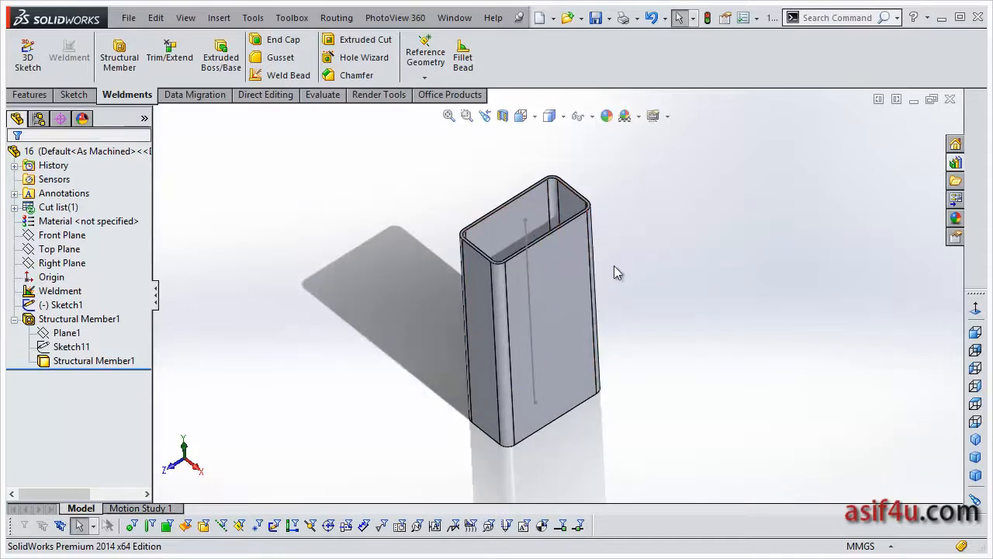
middle_click_drag(614, 265, 618, 265)
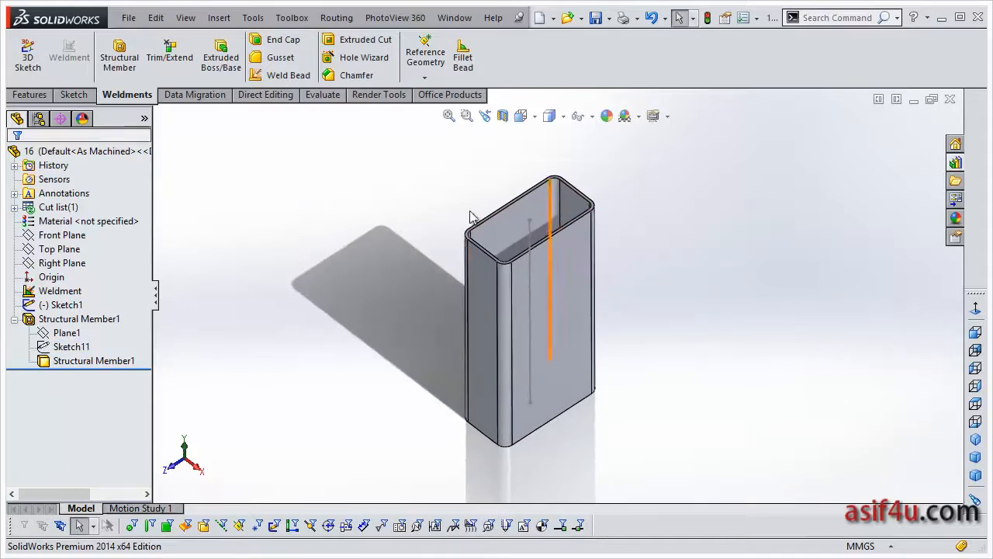
middle_click_drag(570, 333, 566, 288)
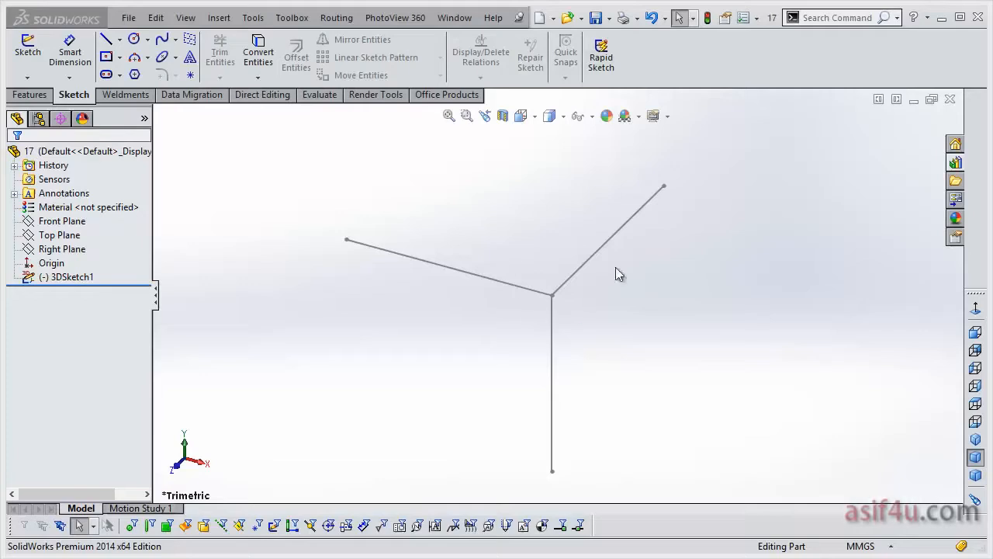
Start a structural member with the iso standard, Tube (square) type and 100 x 100 x 10.0 size.
mouse_move(578, 323)
middle_mouse_down()
mouse_move(603, 271)
mouse_move(581, 282)
mouse_move(425, 227)
middle_mouse_up()
left_click(126, 94)
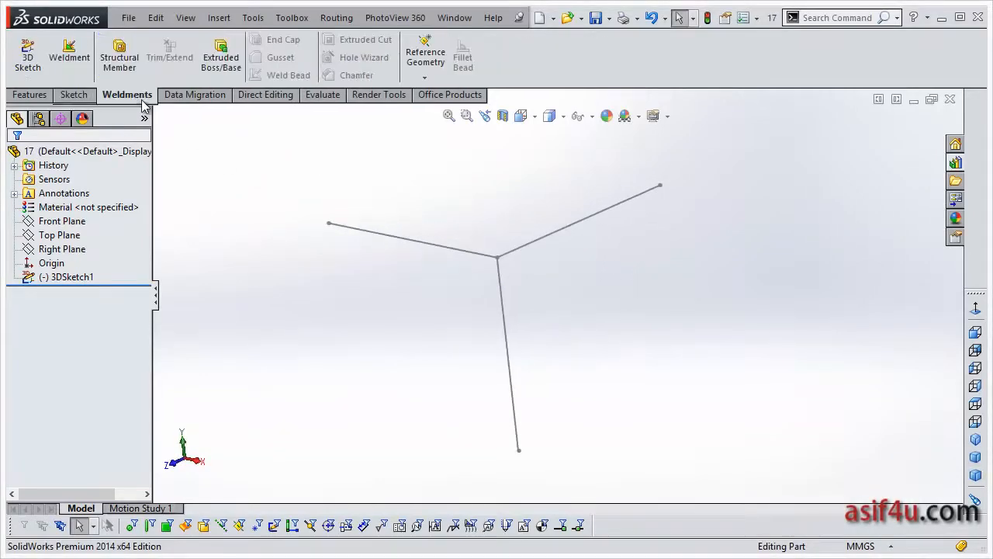
left_click(120, 59)
middle_click_drag(542, 227, 416, 257)
left_click(351, 271)
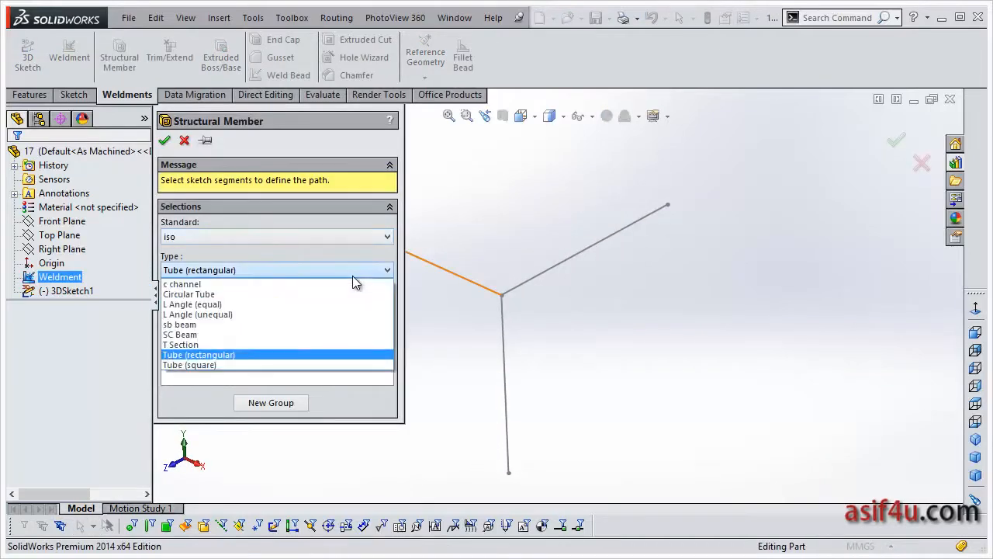
left_click(329, 363)
left_click(272, 304)
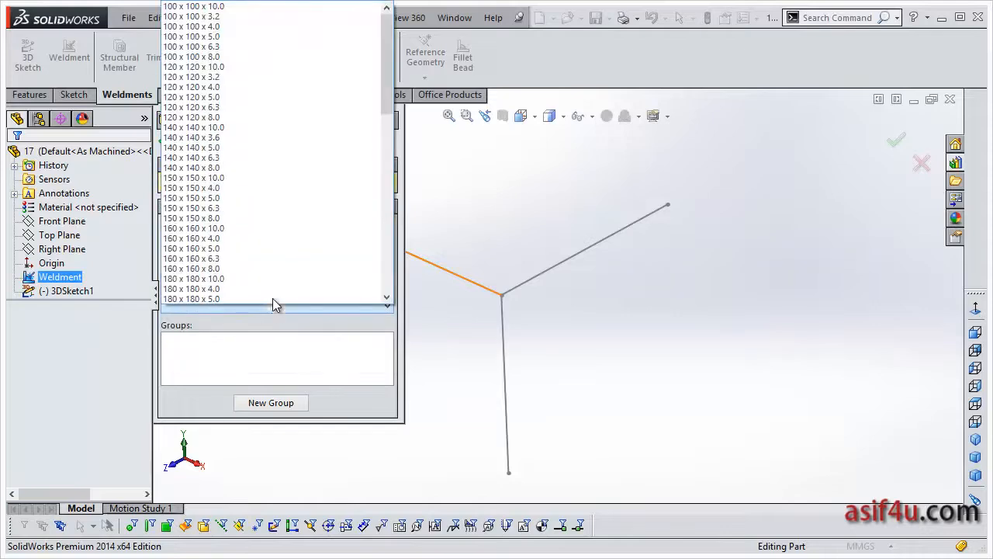
left_click(273, 8)
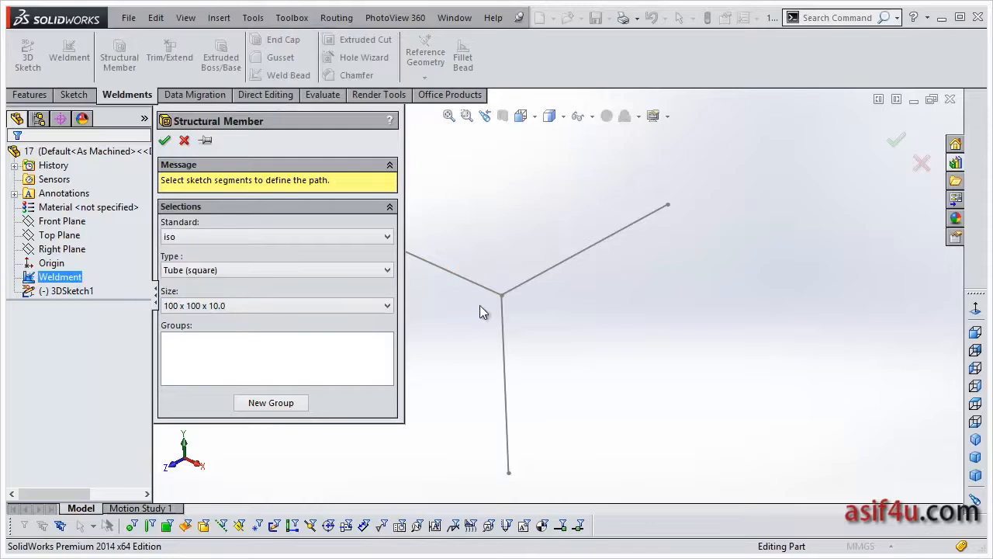
Assign the two horizontal lines to the first group and the vertical line to a new second group, and create the member.
left_click(474, 292)
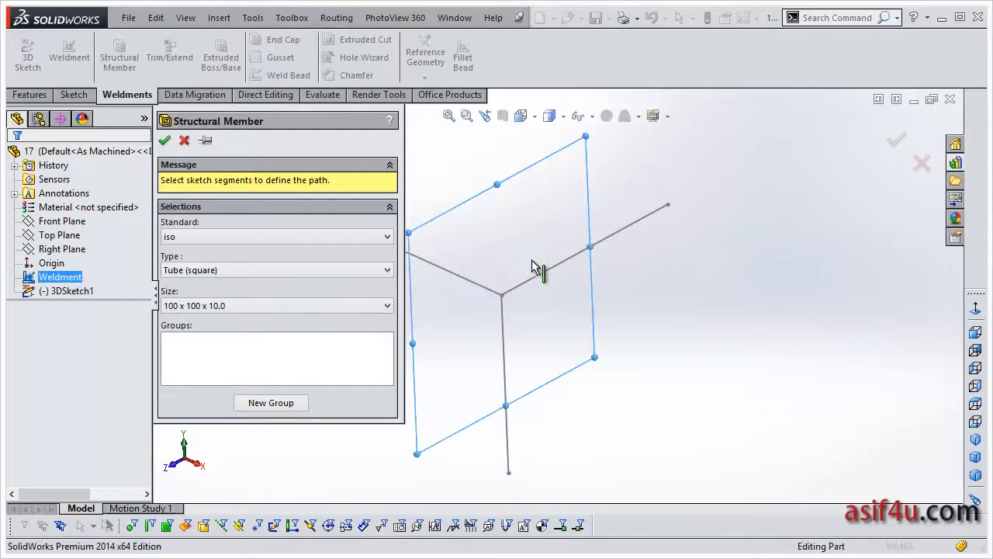
left_click(586, 256)
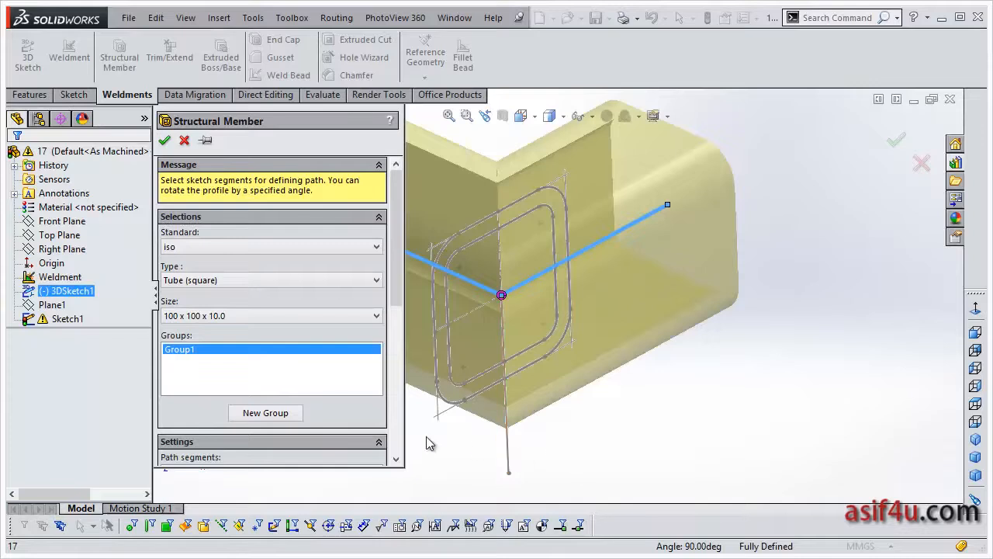
left_click(266, 412)
left_click(509, 440)
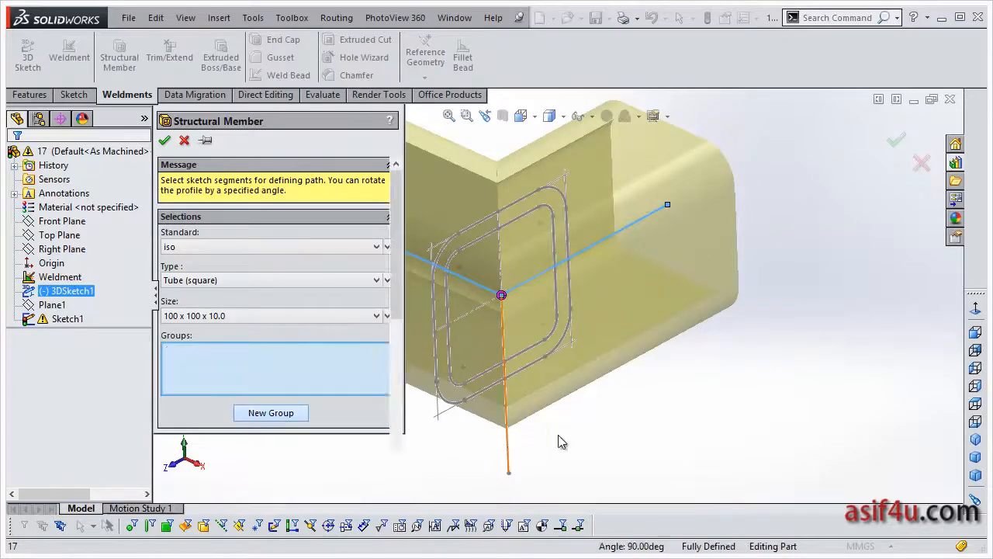
scroll(498, 261, "down", 2)
scroll(498, 261, "up", 6)
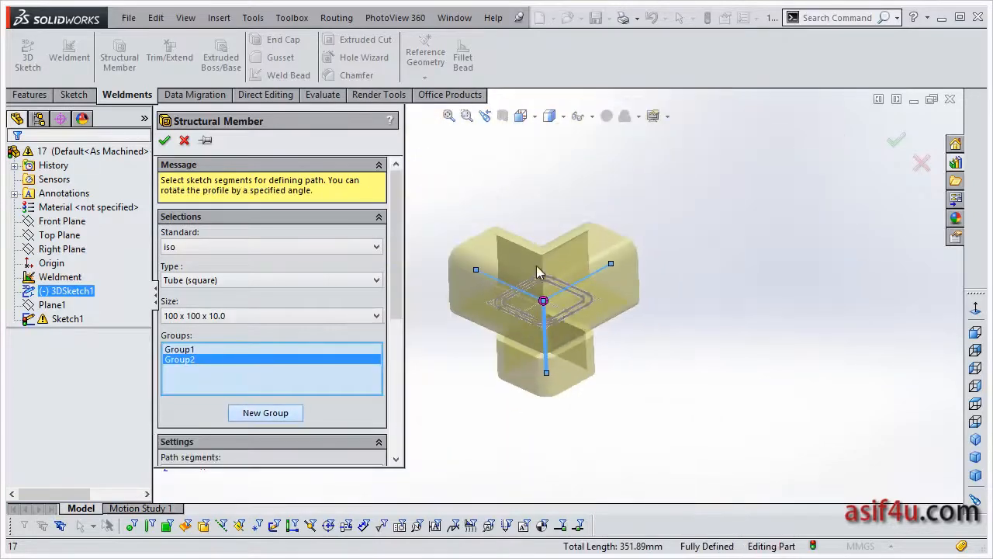
scroll(543, 287, "down", 1)
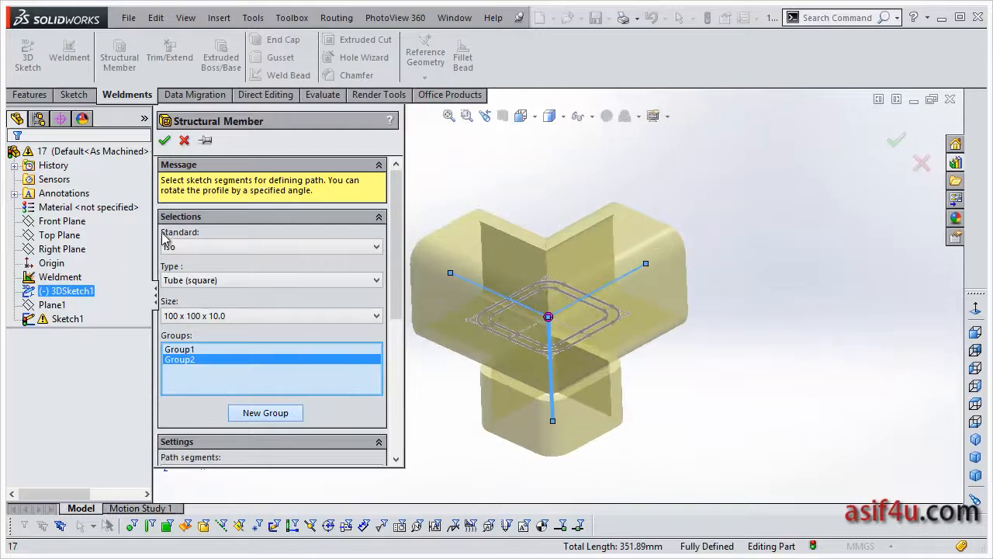
left_click(165, 141)
Edit the 3D path sketch and lengthen all three lines, the X-direction one to about 633 mm and the vertical one to about 480 mm.
right_click(67, 304)
left_click(74, 265)
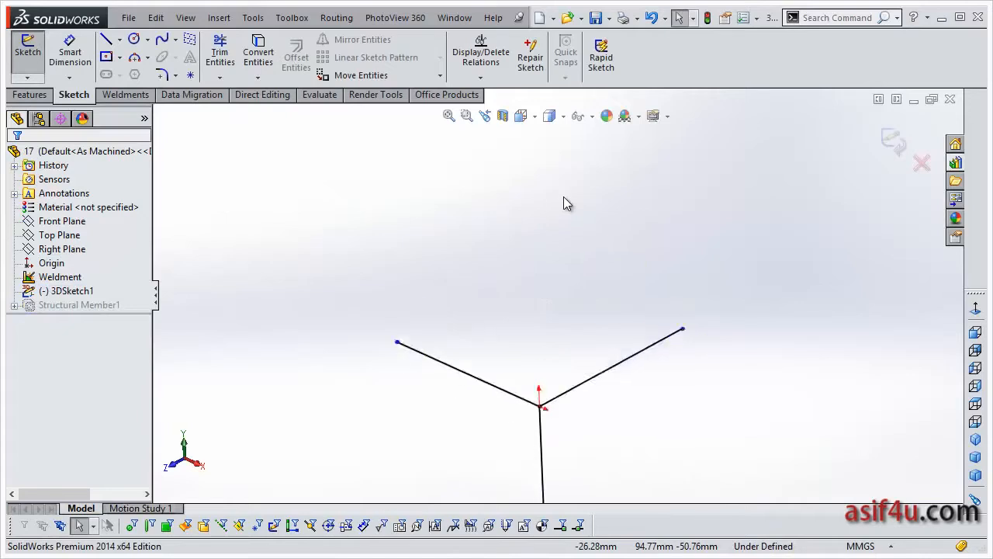
left_click_drag(610, 298, 784, 202)
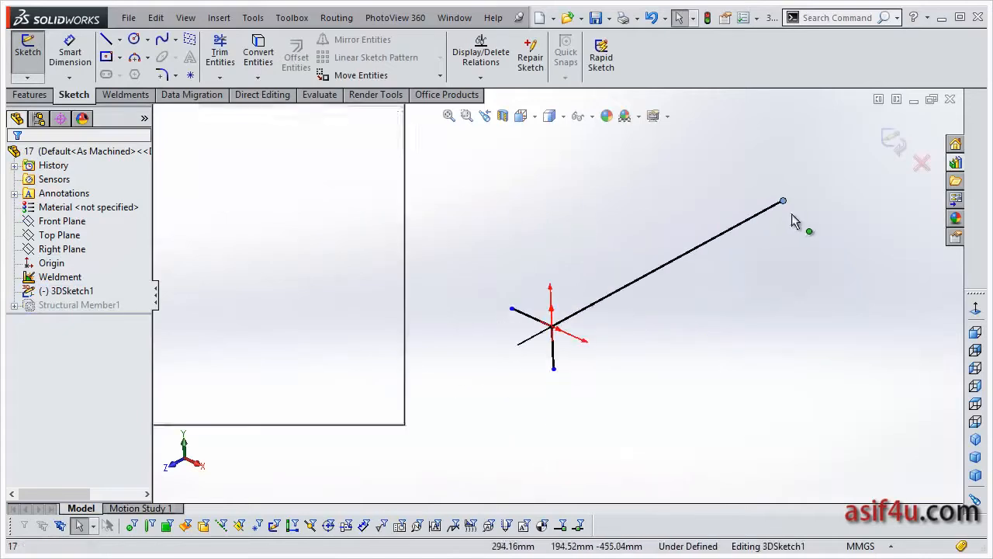
mouse_move(512, 310)
left_mouse_down()
mouse_move(424, 224)
mouse_move(371, 206)
mouse_move(376, 215)
left_mouse_up()
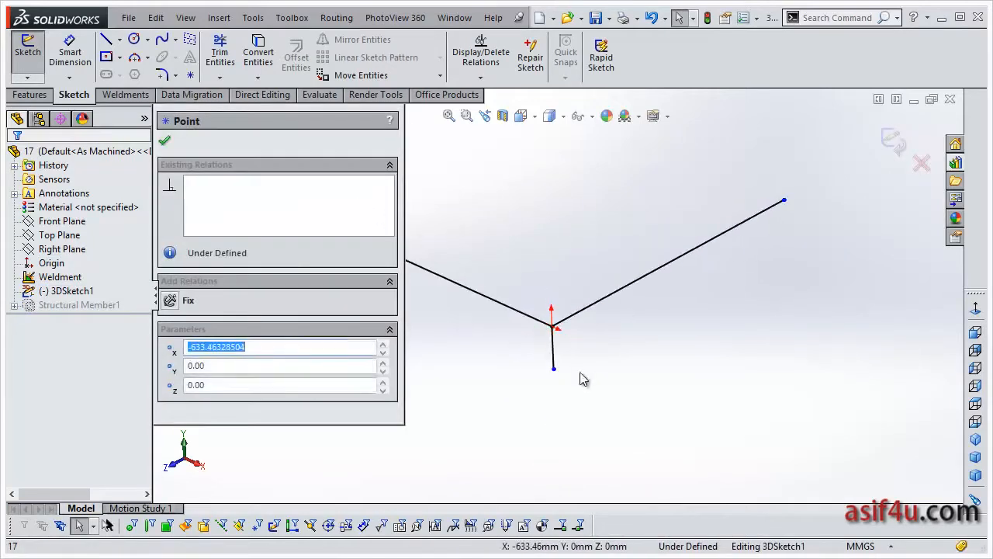
mouse_move(561, 378)
left_mouse_down()
mouse_move(583, 481)
mouse_move(584, 547)
left_mouse_up()
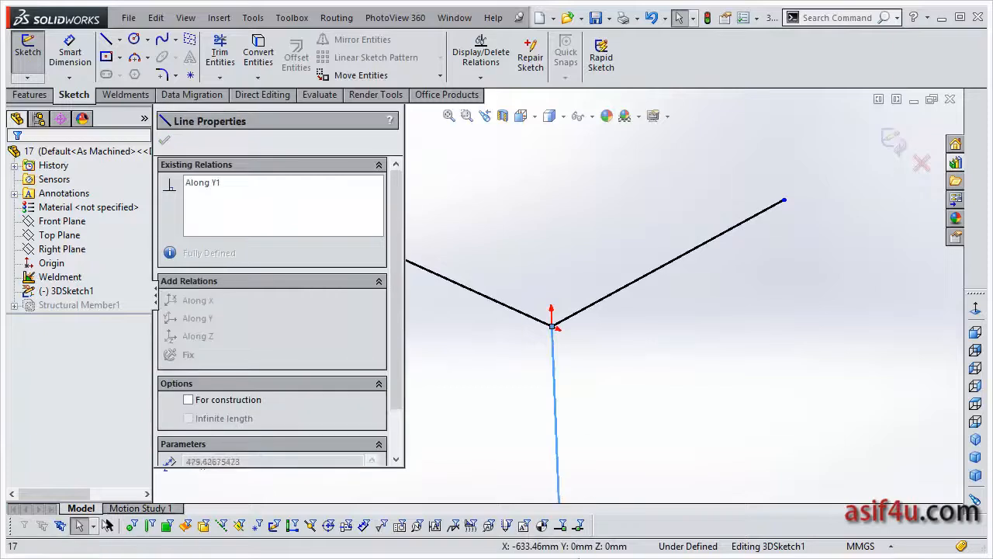
left_click(892, 140)
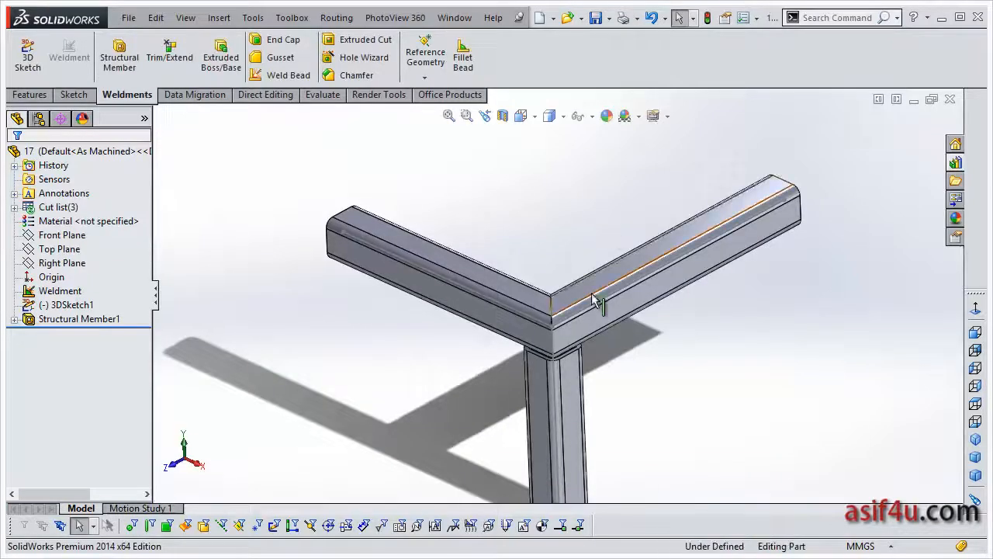
Examine how the three square tubes meet at the shared corner.
scroll(593, 301, "down", 4)
scroll(557, 293, "up", 2)
middle_click_drag(556, 295, 547, 275)
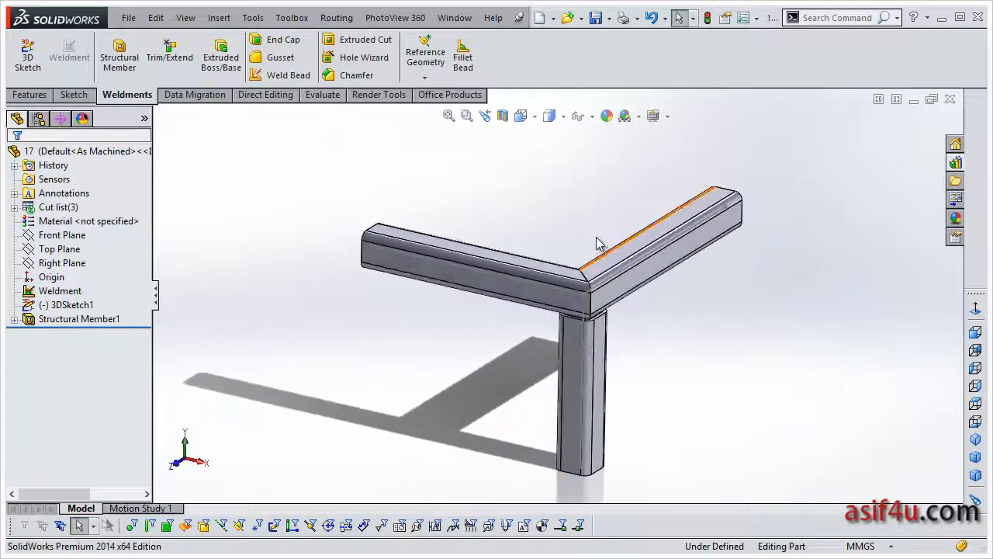
middle_click_drag(596, 244, 592, 260)
scroll(592, 261, "up", 3)
scroll(565, 305, "down", 3)
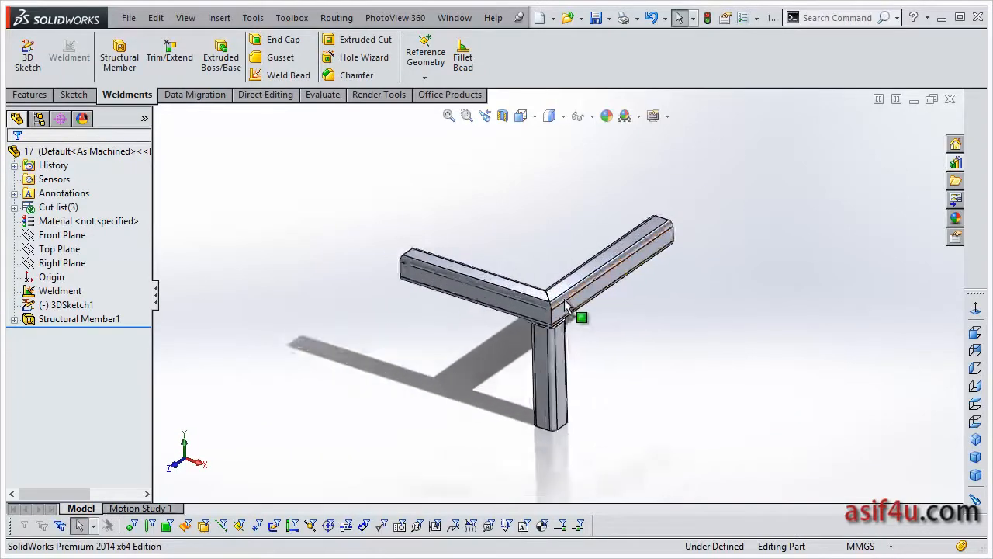
scroll(565, 305, "down", 2)
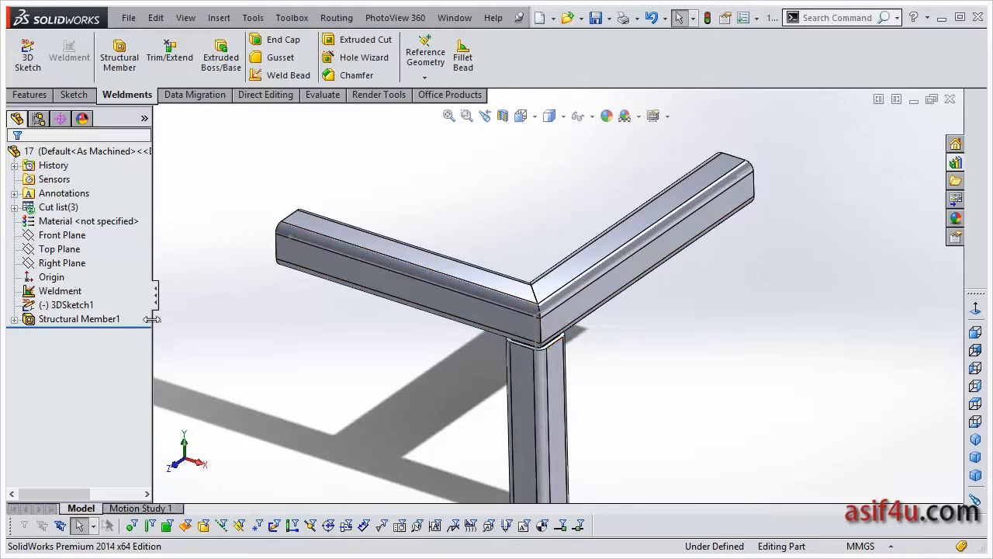
Reopen the square tube structural member for editing and bring up the corner treatment for the point where its three lines meet.
left_click(87, 321)
right_click(87, 326)
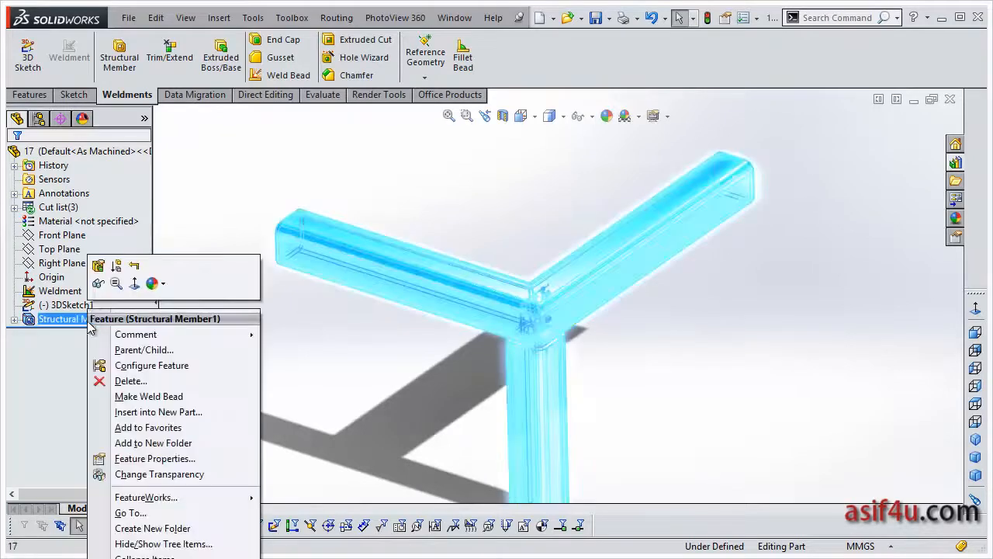
left_click(99, 268)
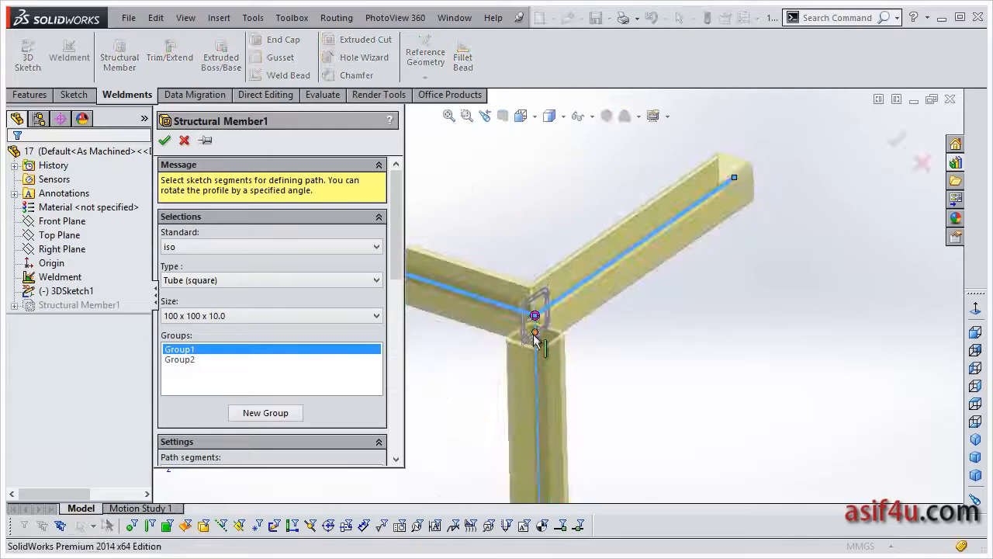
middle_click_drag(543, 310, 492, 299)
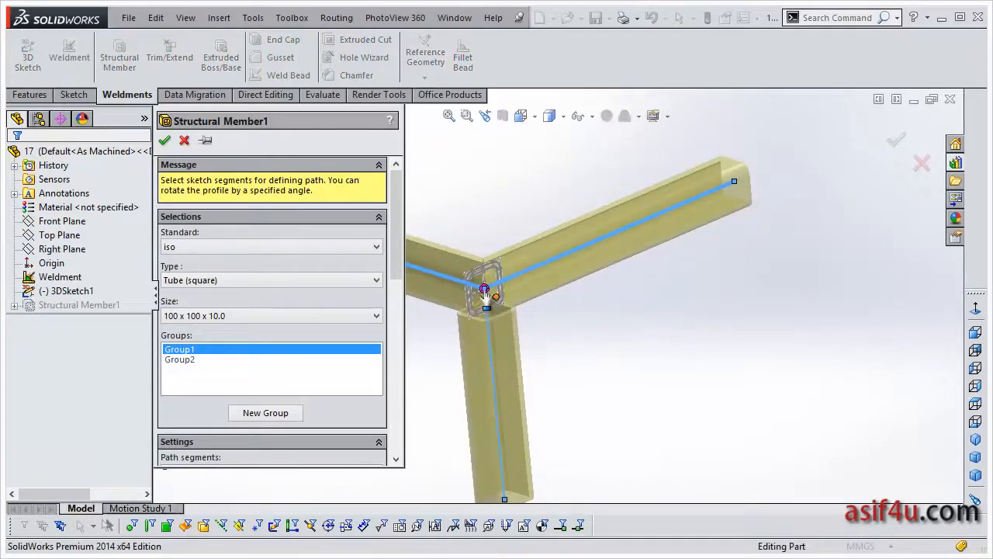
left_click(485, 289)
left_click_drag(579, 305, 733, 304)
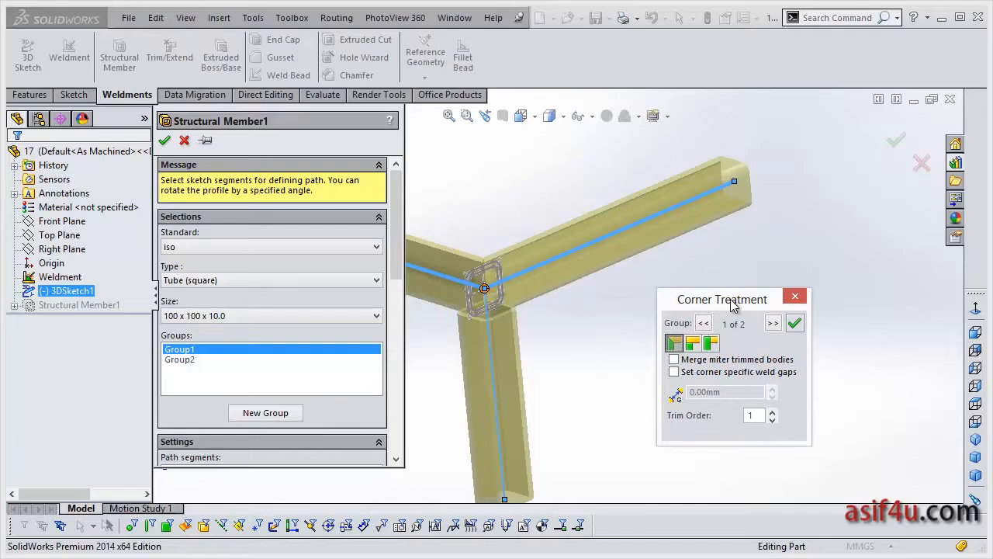
Try both end butt treatments on the first group's corner and return it to end miter.
left_click(694, 345)
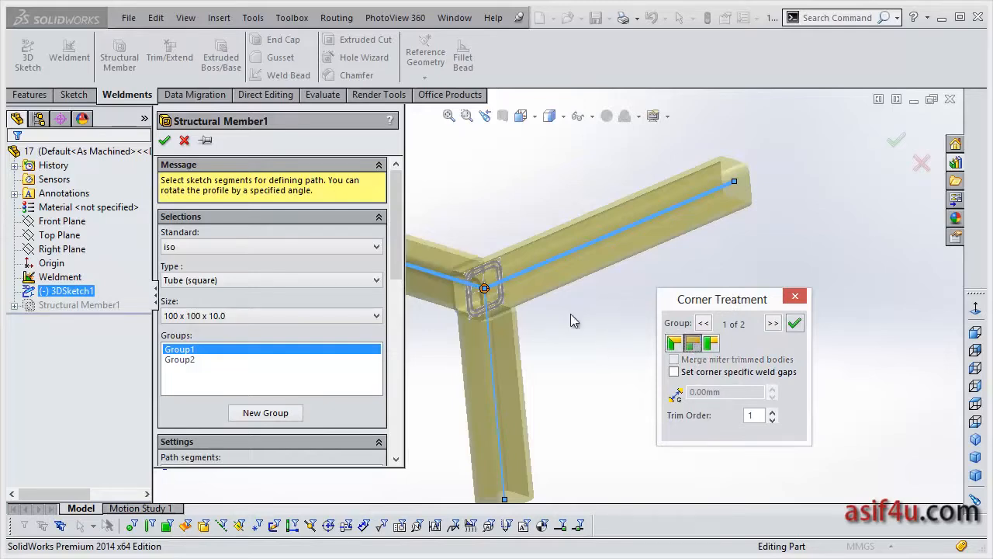
left_click(715, 348)
left_click(679, 347)
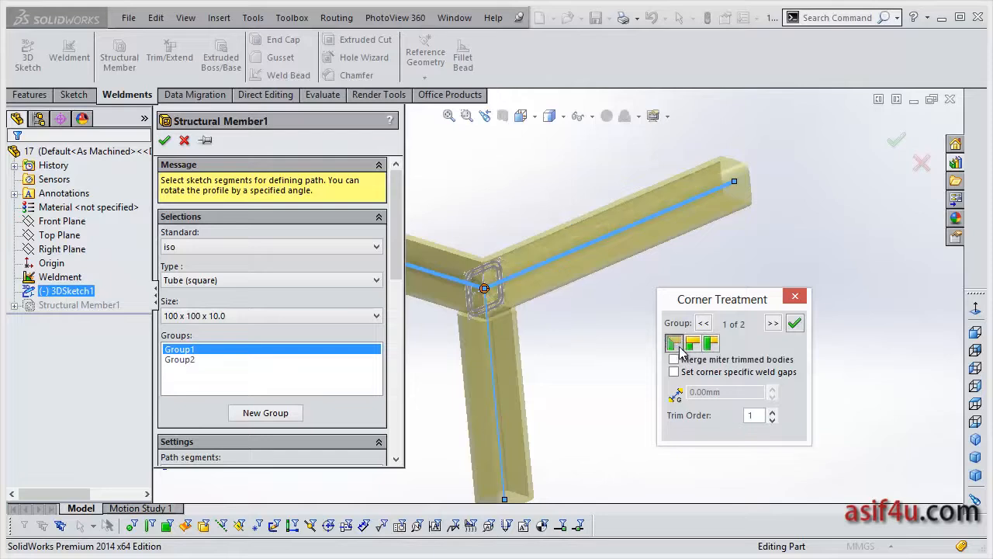
Check the second group's trim order, set the first group's trim order to 2 as well, and accept the corner treatment.
left_click(773, 323)
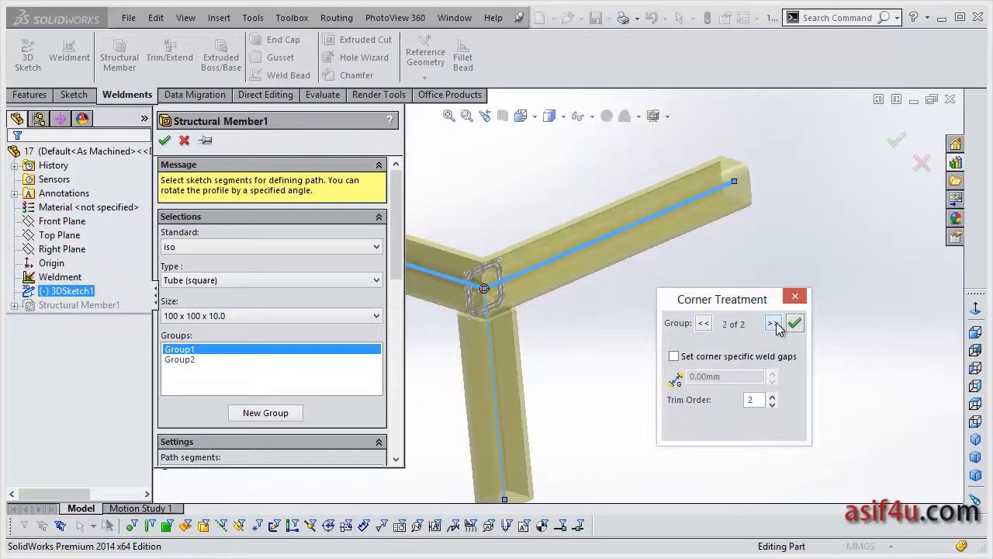
left_click(704, 325)
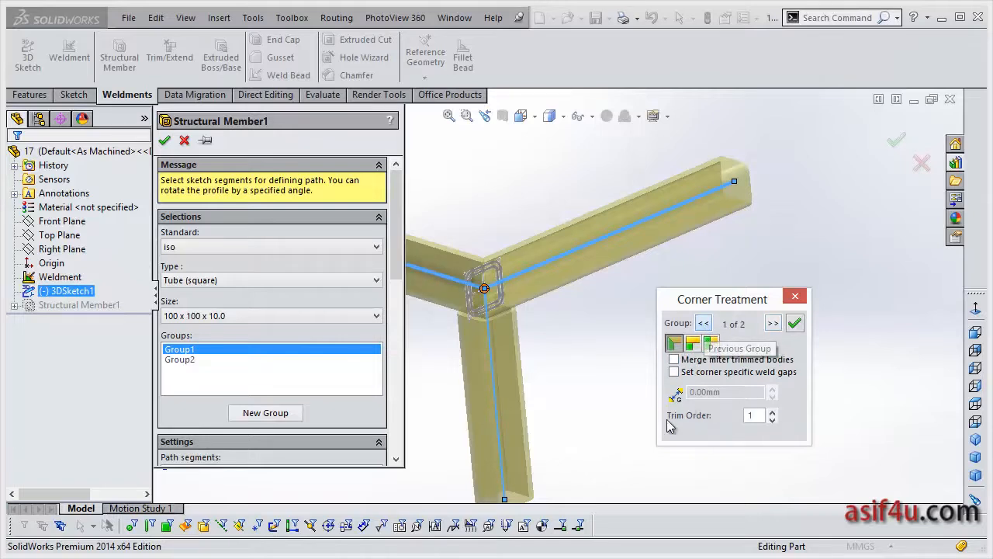
left_click(771, 421)
left_click(772, 416)
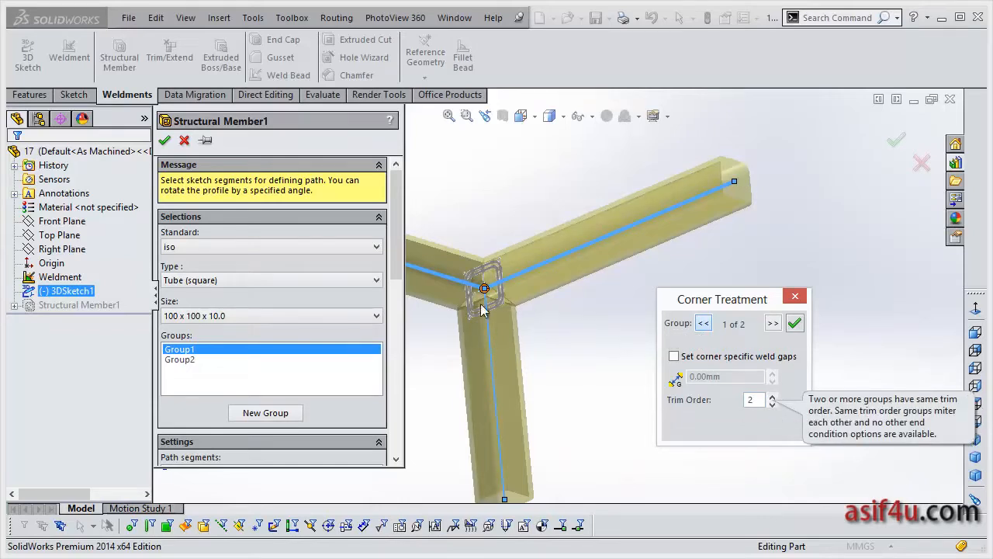
left_click(795, 324)
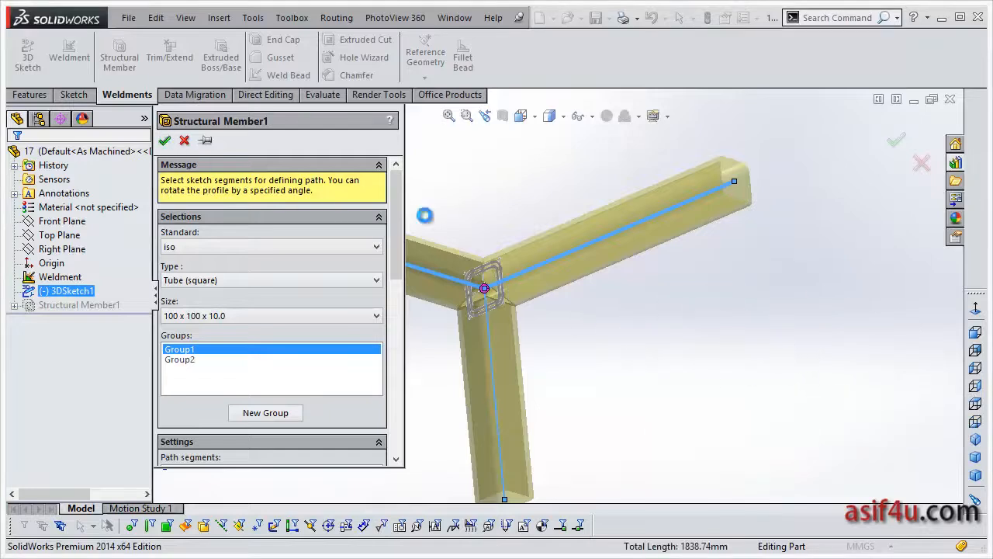
Hide the 3D path sketch and inspect the three-way joint between the tubes.
right_click(83, 301)
left_click(91, 276)
mouse_move(515, 280)
middle_mouse_down()
mouse_move(550, 253)
mouse_move(645, 263)
mouse_move(659, 333)
mouse_move(604, 317)
mouse_move(643, 222)
mouse_move(682, 230)
mouse_move(509, 299)
mouse_move(509, 266)
mouse_move(489, 277)
mouse_move(482, 336)
middle_mouse_up()
scroll(501, 270, "down", 2)
scroll(484, 338, "up", 4)
scroll(523, 307, "down", 4)
middle_click_drag(585, 312, 612, 308)
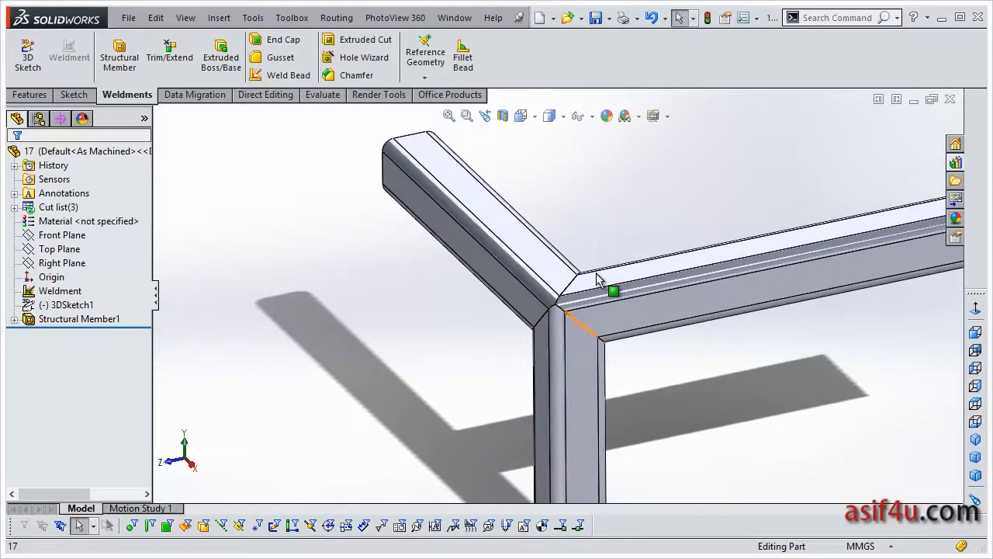